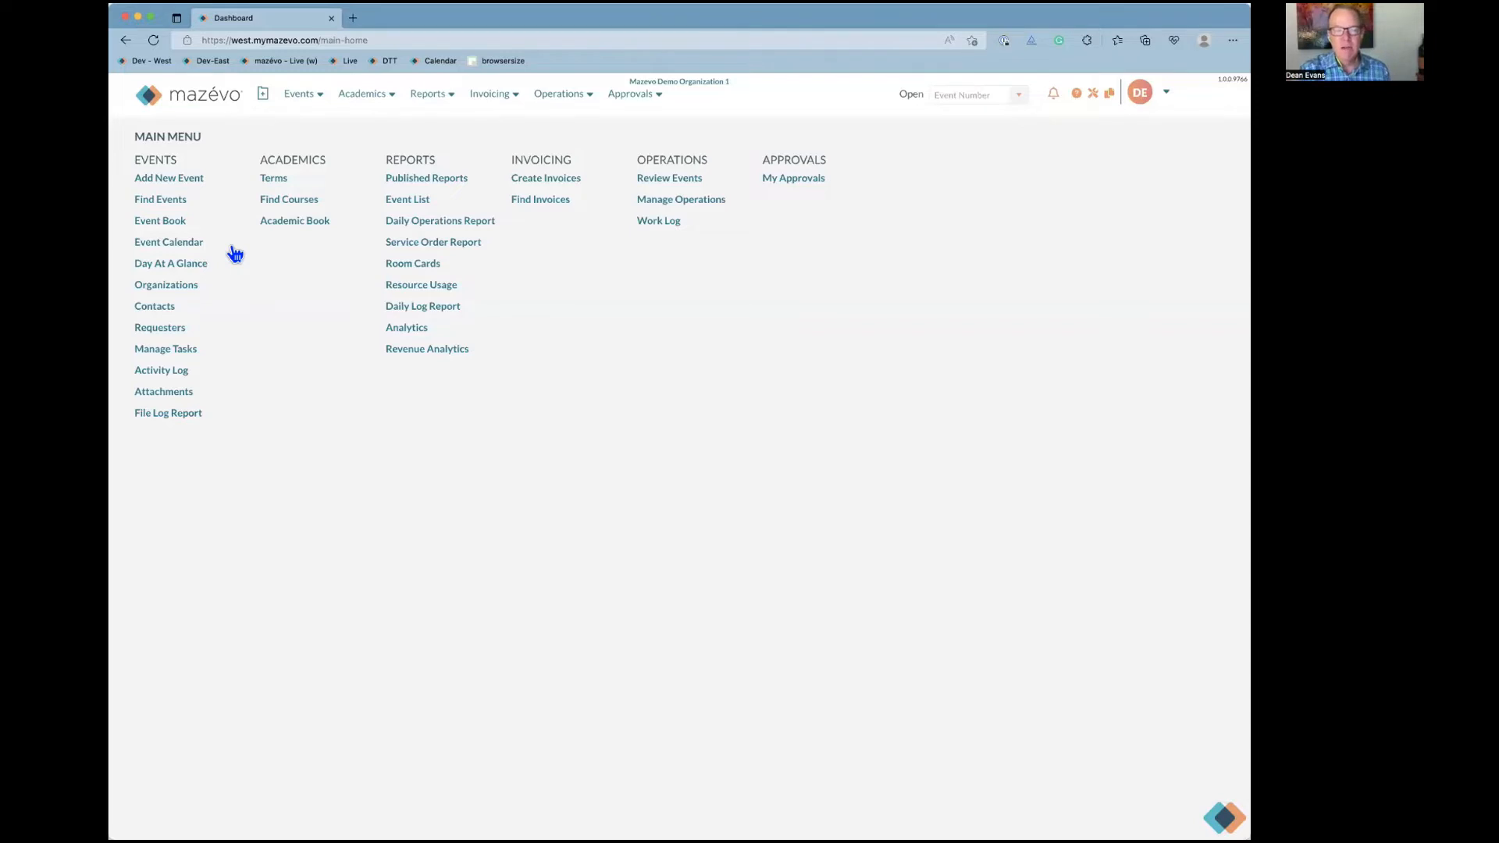
View the Event Book schedule, switch to Find Events, and reopen Find Events from the home page
{"action": "left_click", "coordinate": [179, 222]}
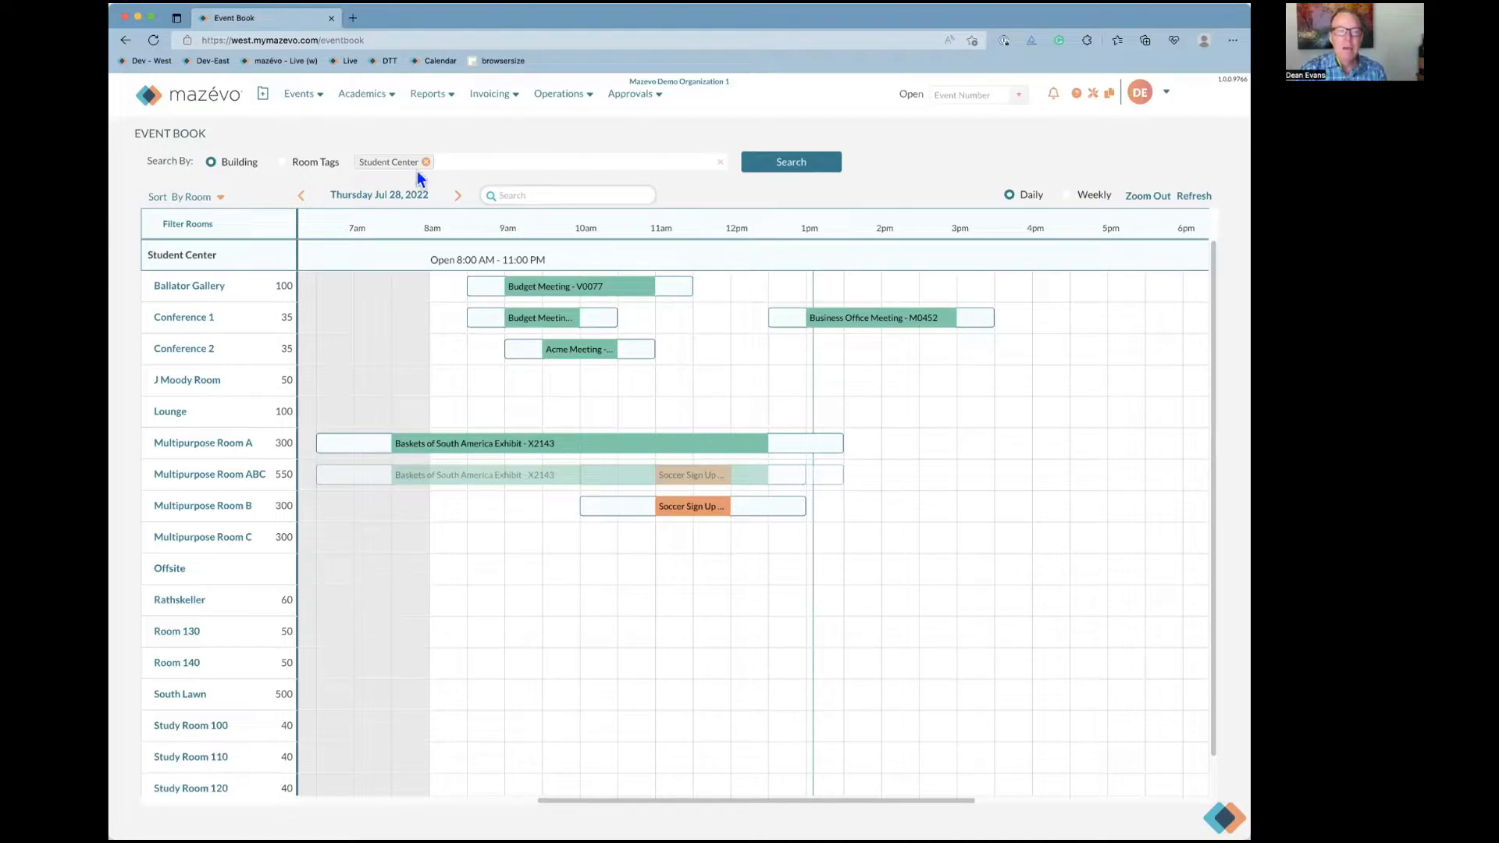
{"action": "left_click", "coordinate": [300, 94]}
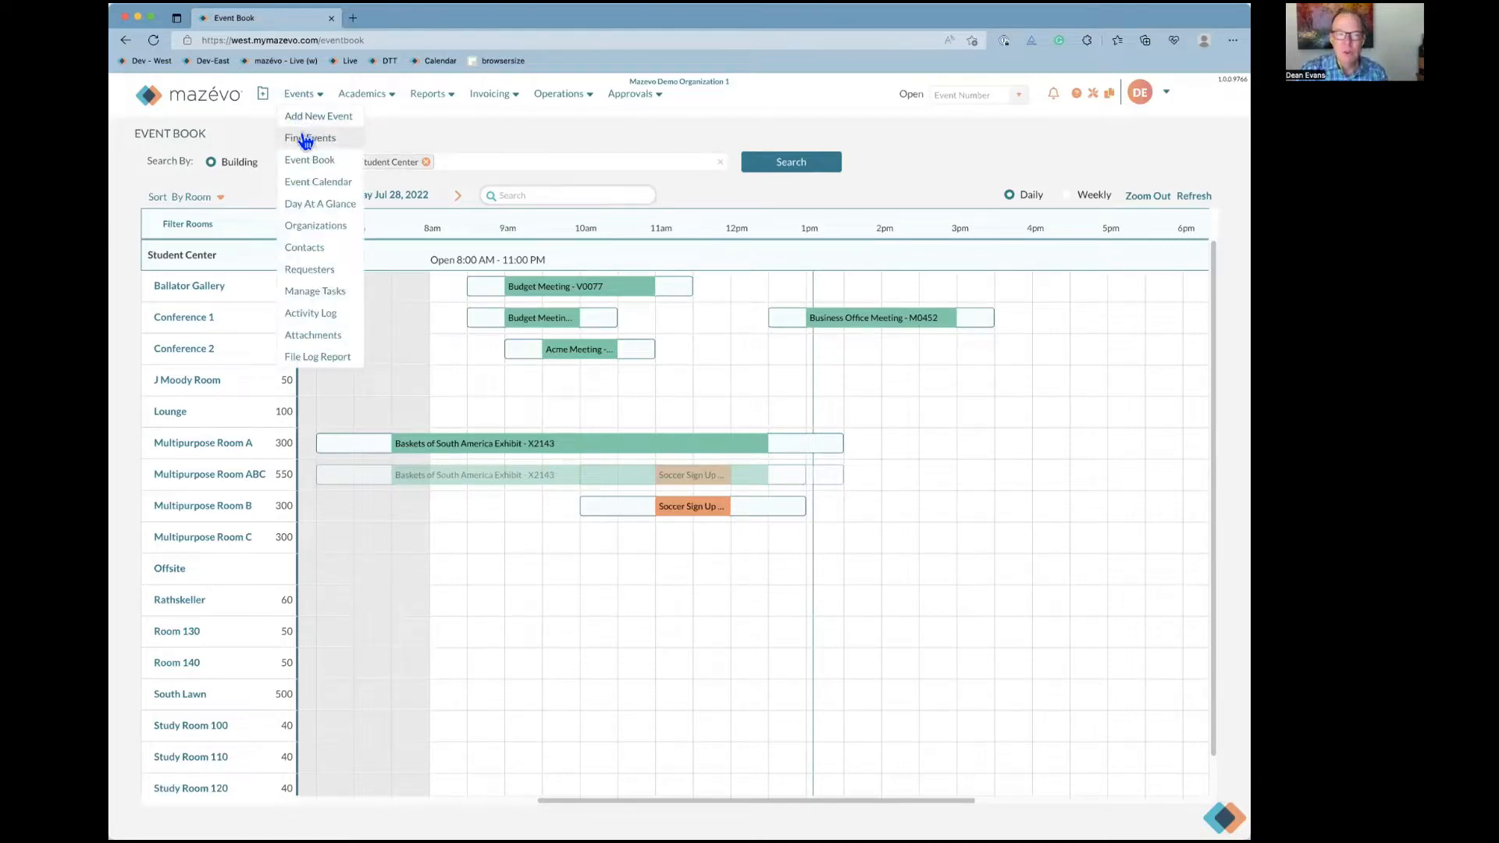
{"action": "left_click", "coordinate": [305, 139]}
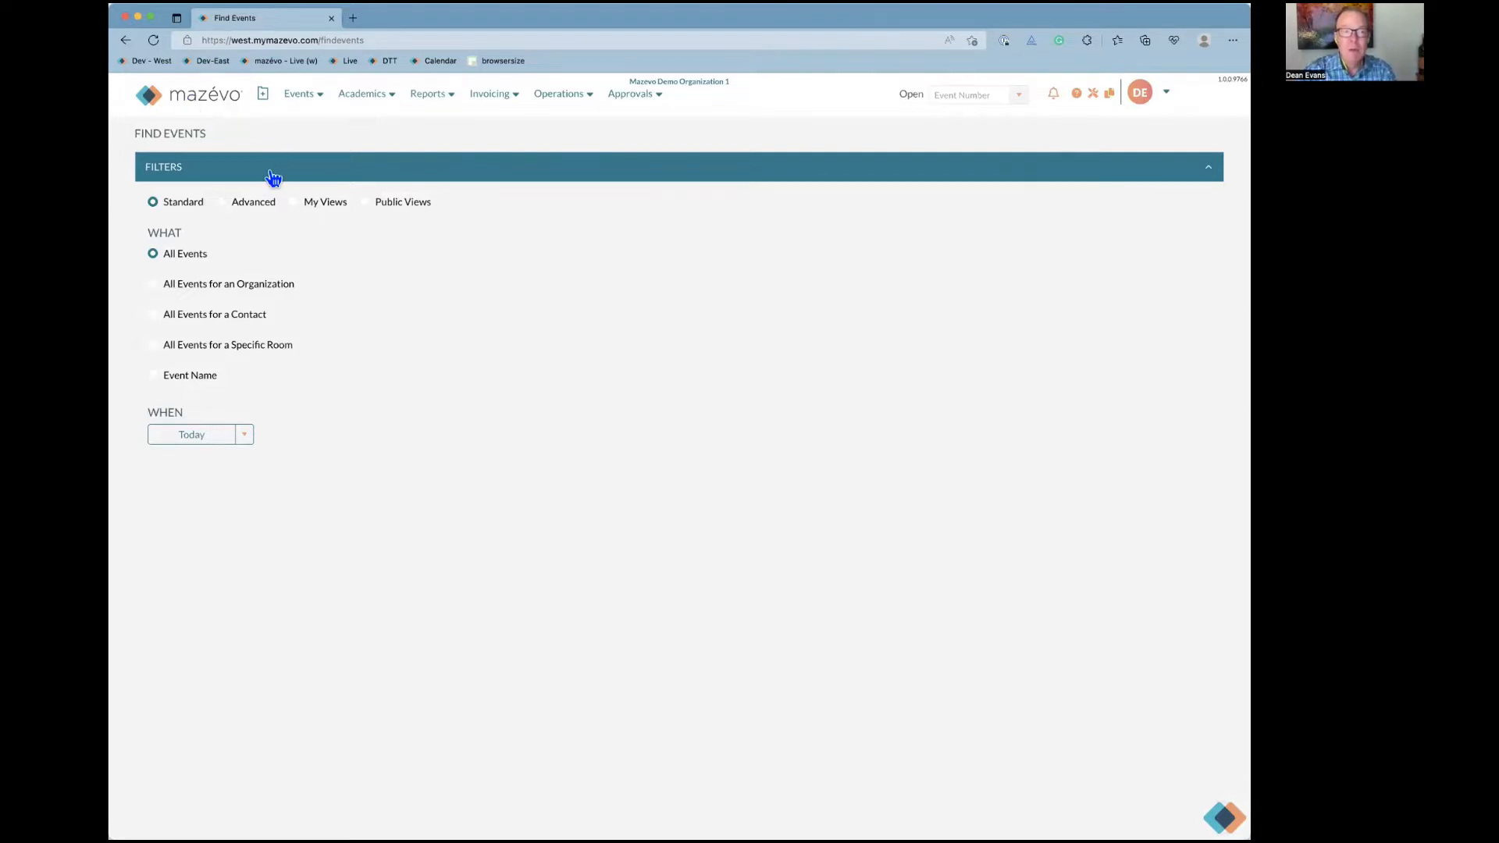
{"action": "left_click", "coordinate": [204, 97]}
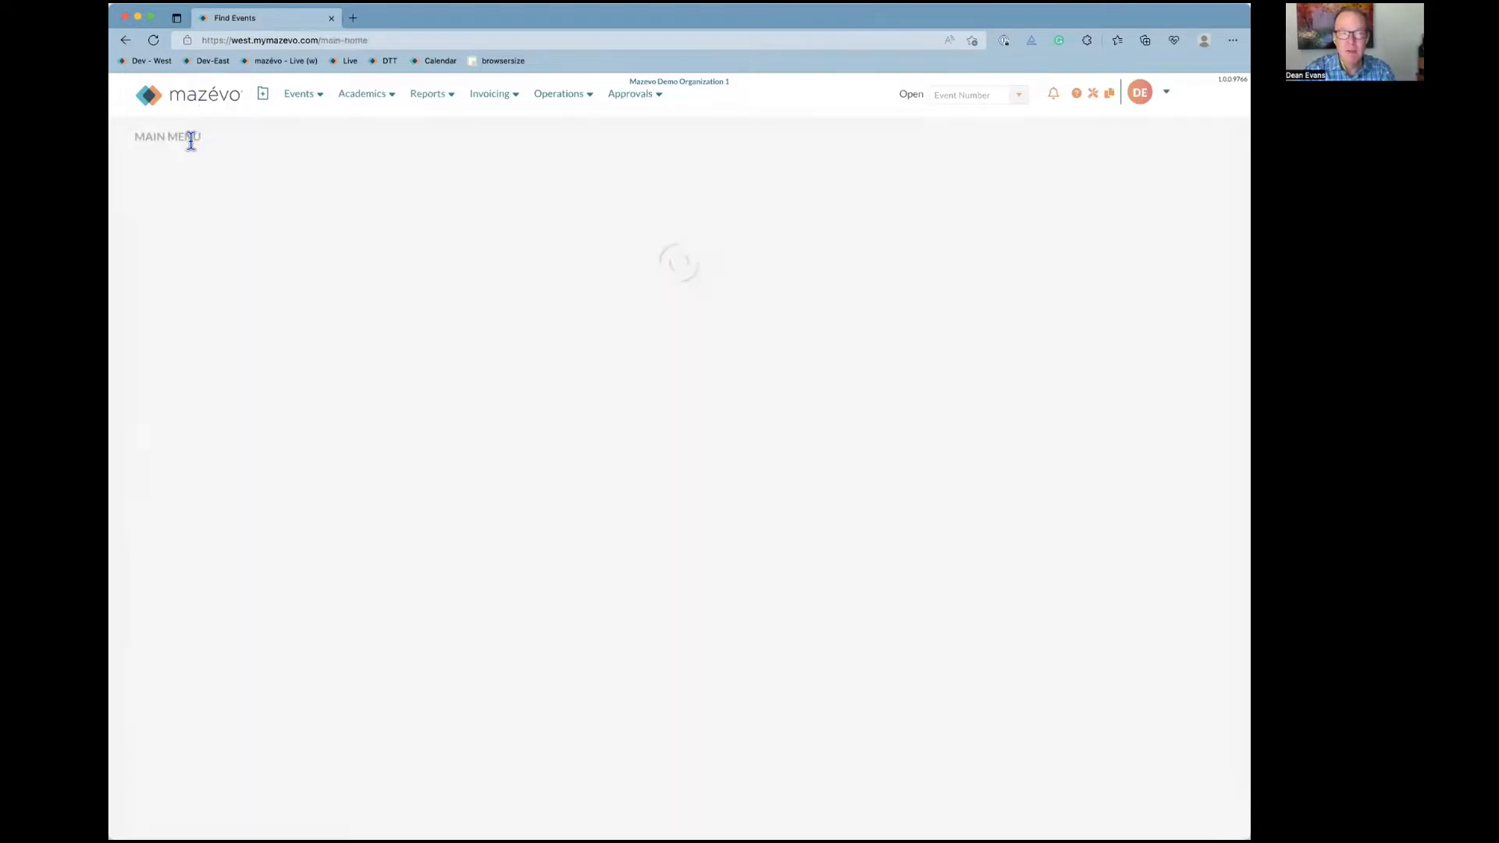
{"action": "left_click", "coordinate": [316, 94]}
{"action": "left_click", "coordinate": [175, 201]}
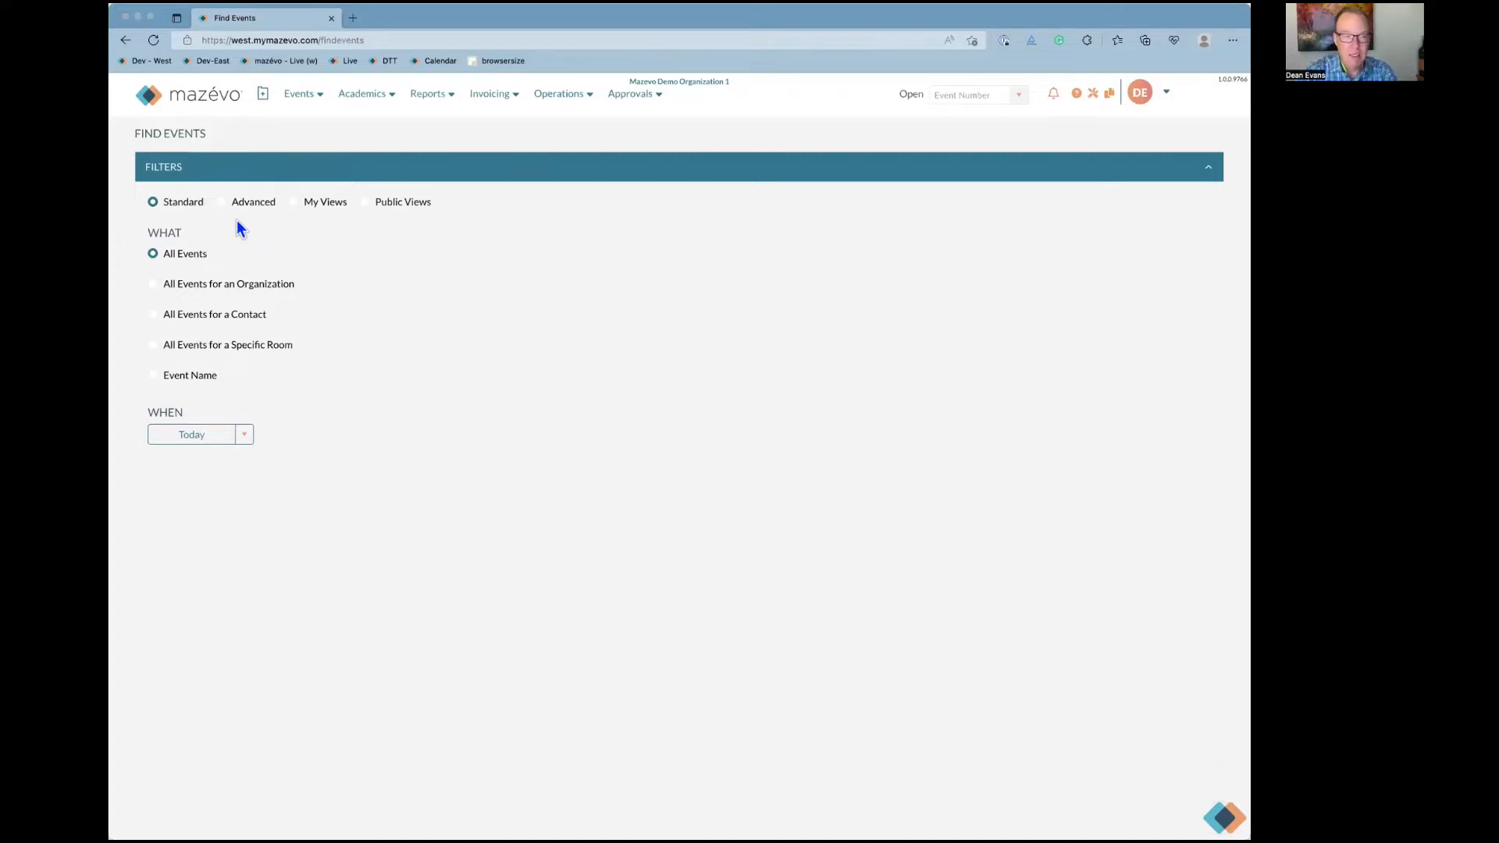
Search all events for Today with the Standard filter and reopen the search filters
{"action": "left_click", "coordinate": [189, 434]}
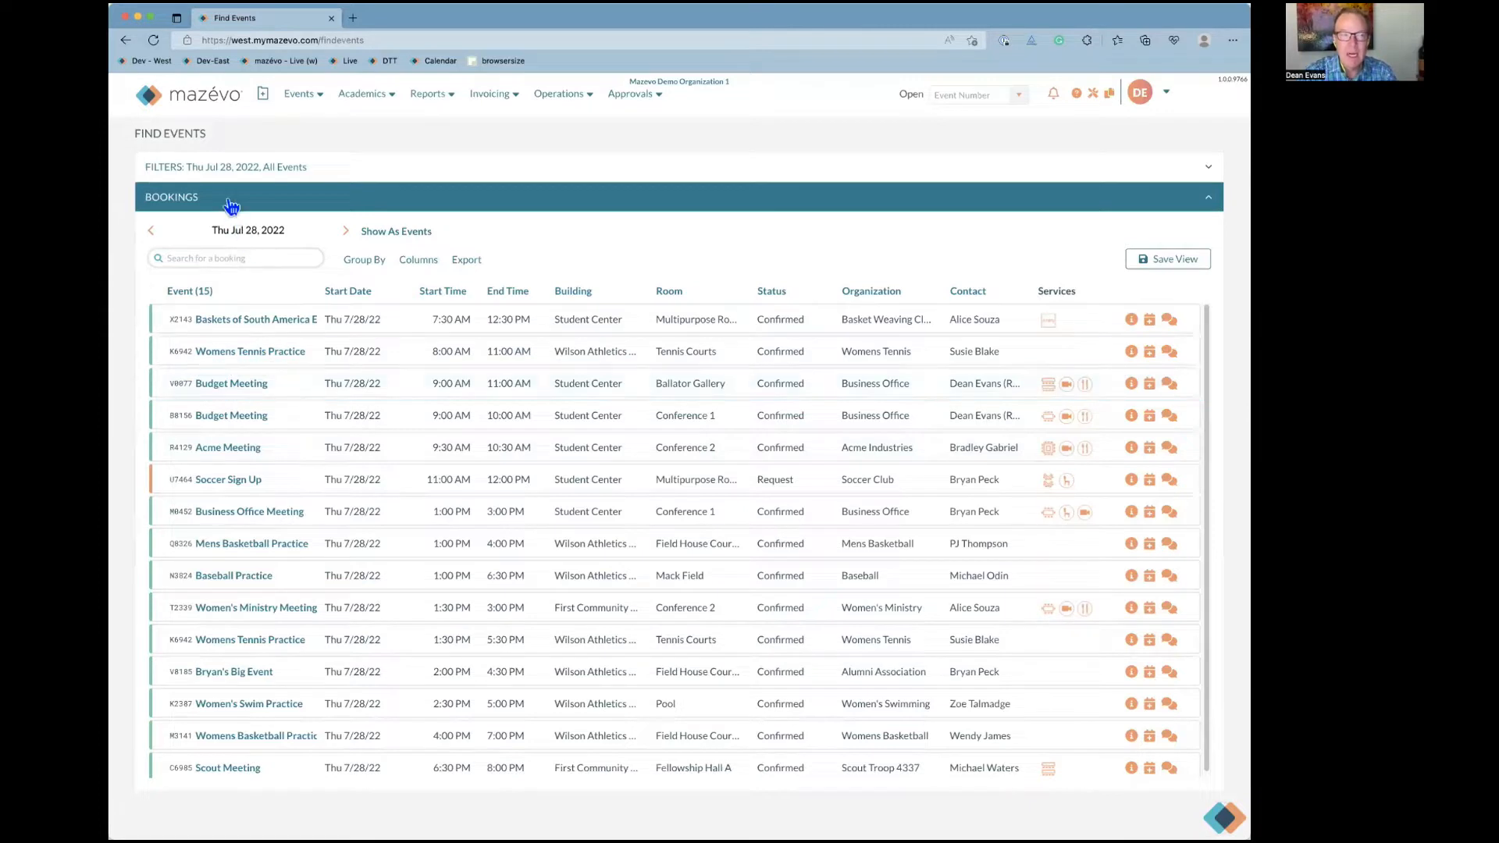
{"action": "left_click", "coordinate": [162, 174]}
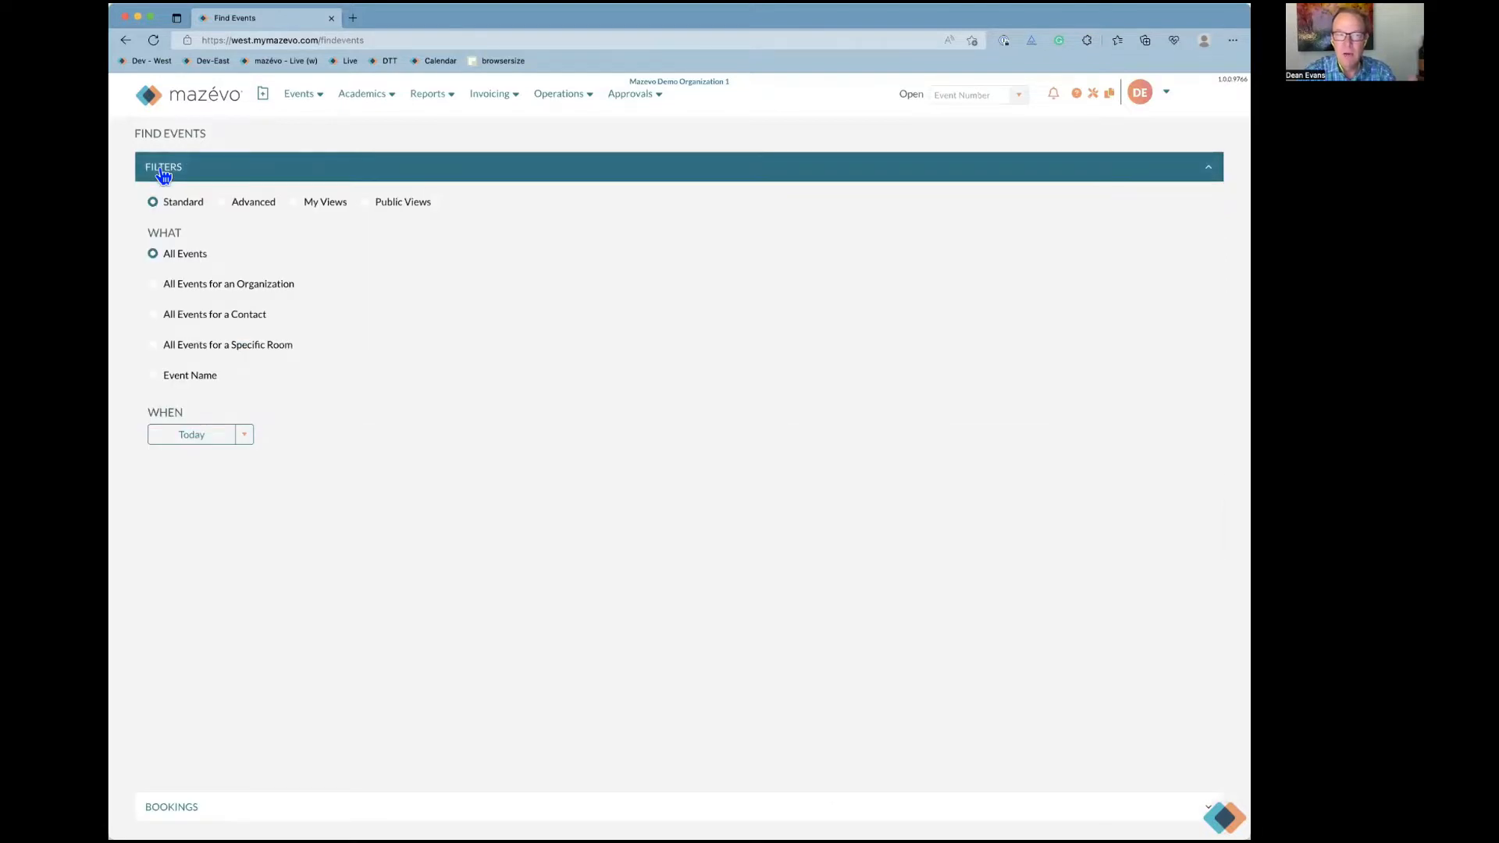
{"action": "left_click", "coordinate": [246, 439]}
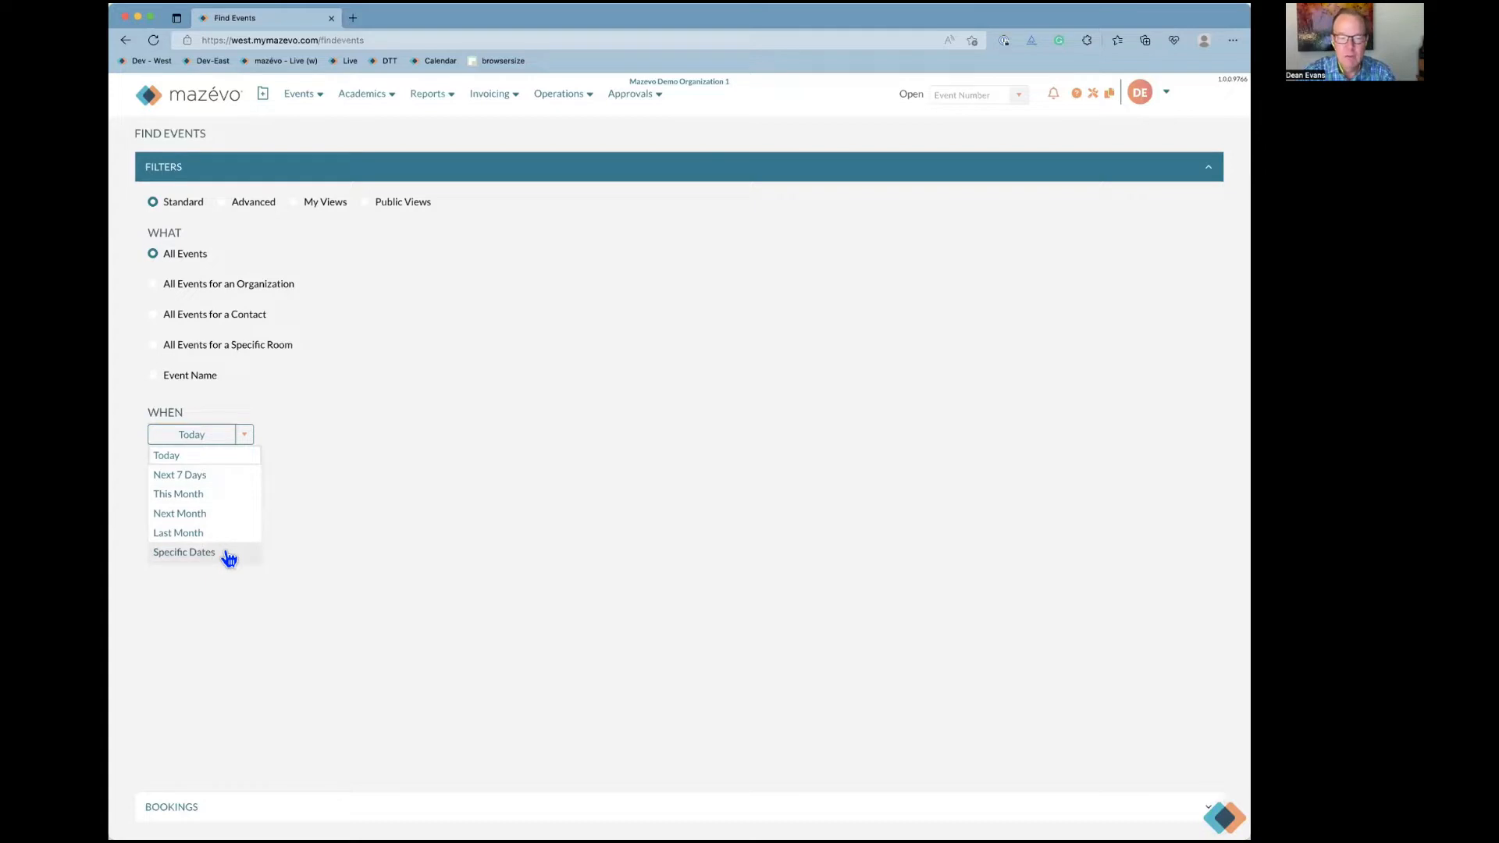
{"action": "left_click", "coordinate": [226, 554]}
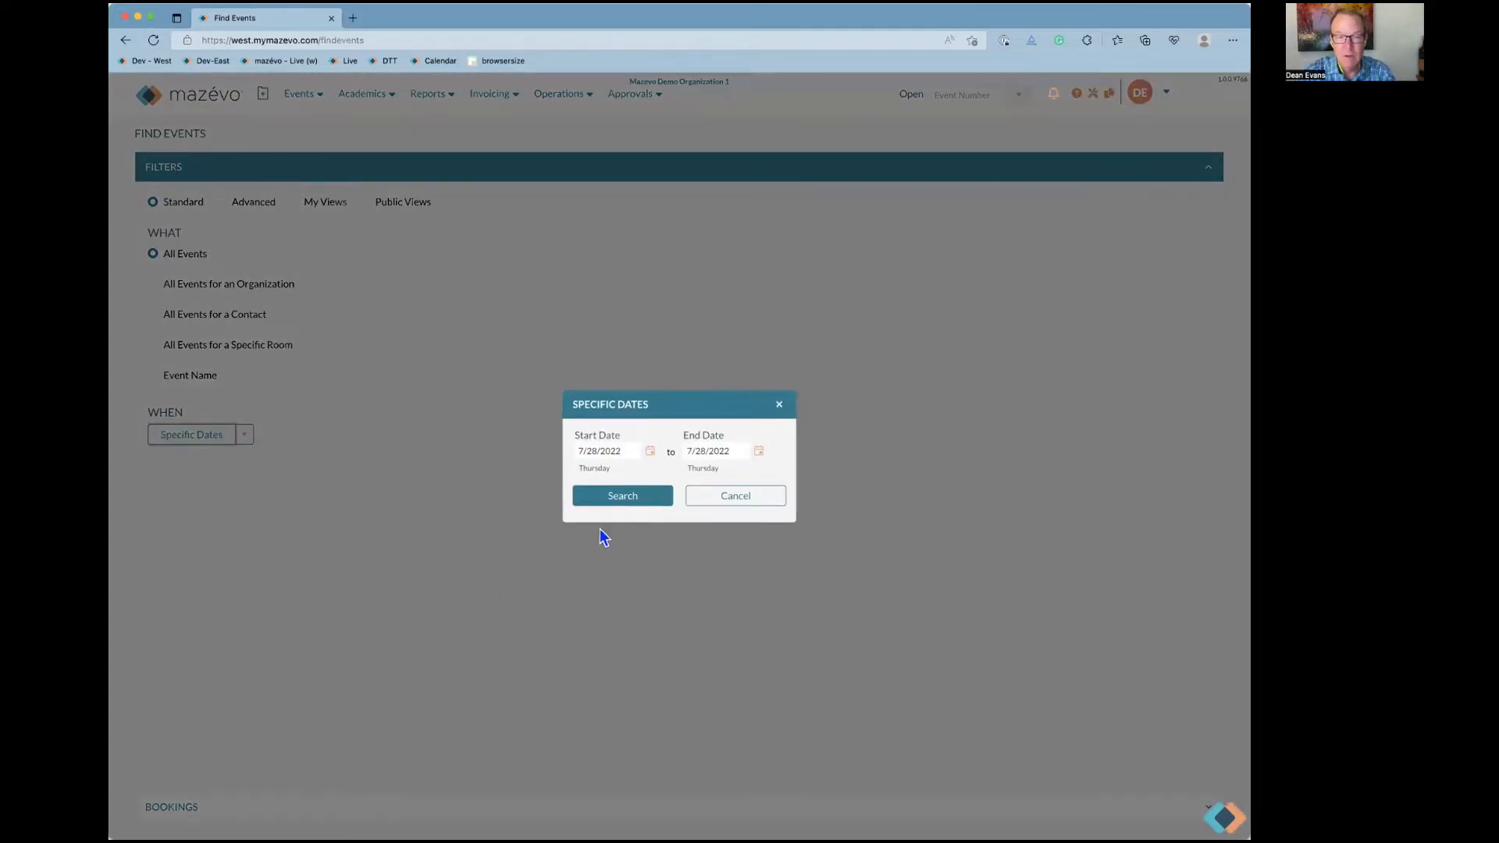
{"action": "left_click", "coordinate": [770, 503]}
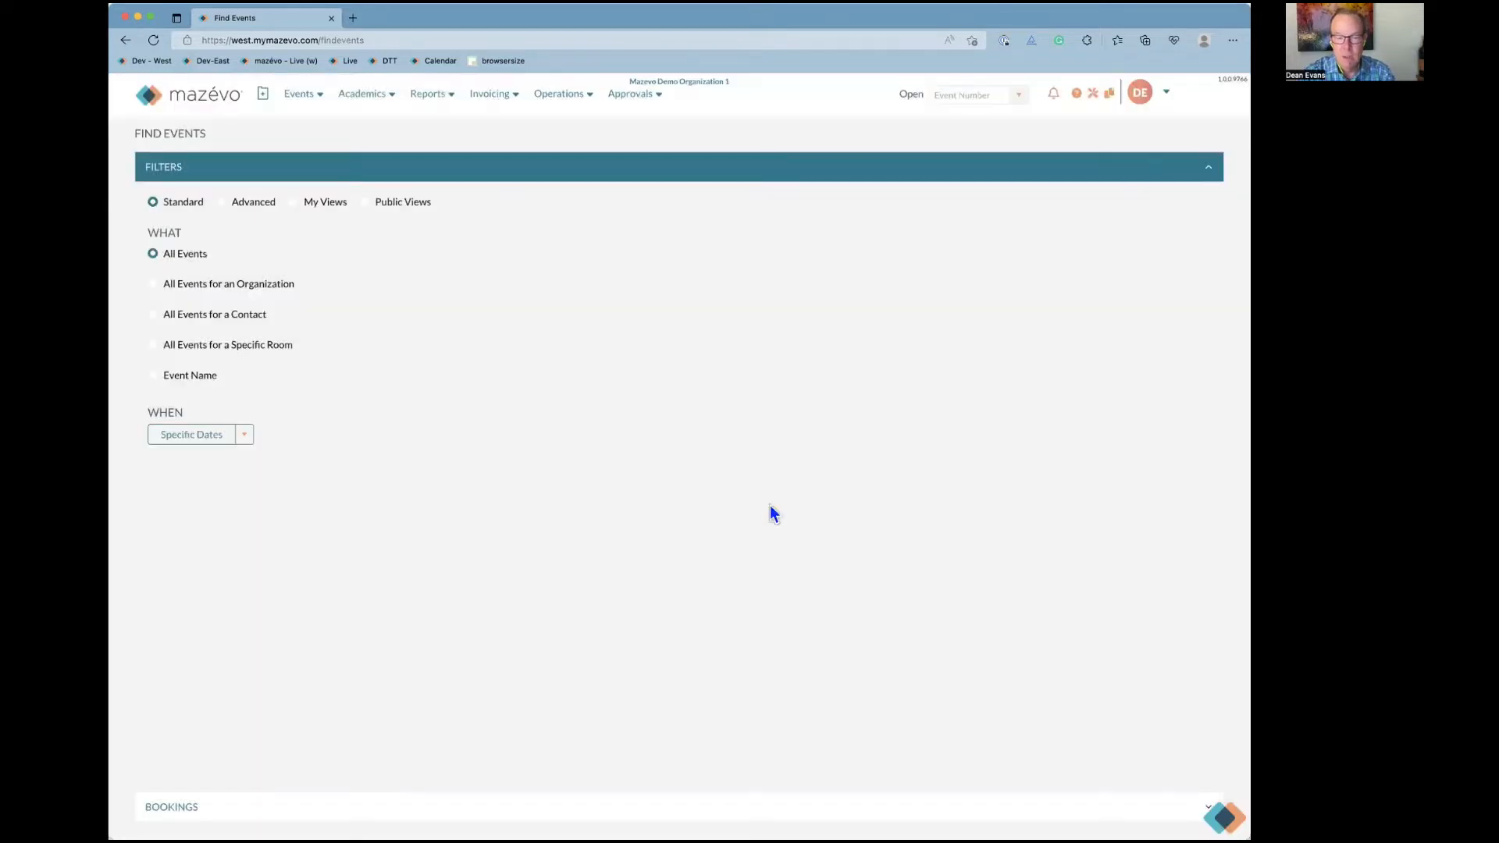
List all events for the Next 7 Days, reopen the filters and rerun the same search
{"action": "left_click", "coordinate": [250, 442]}
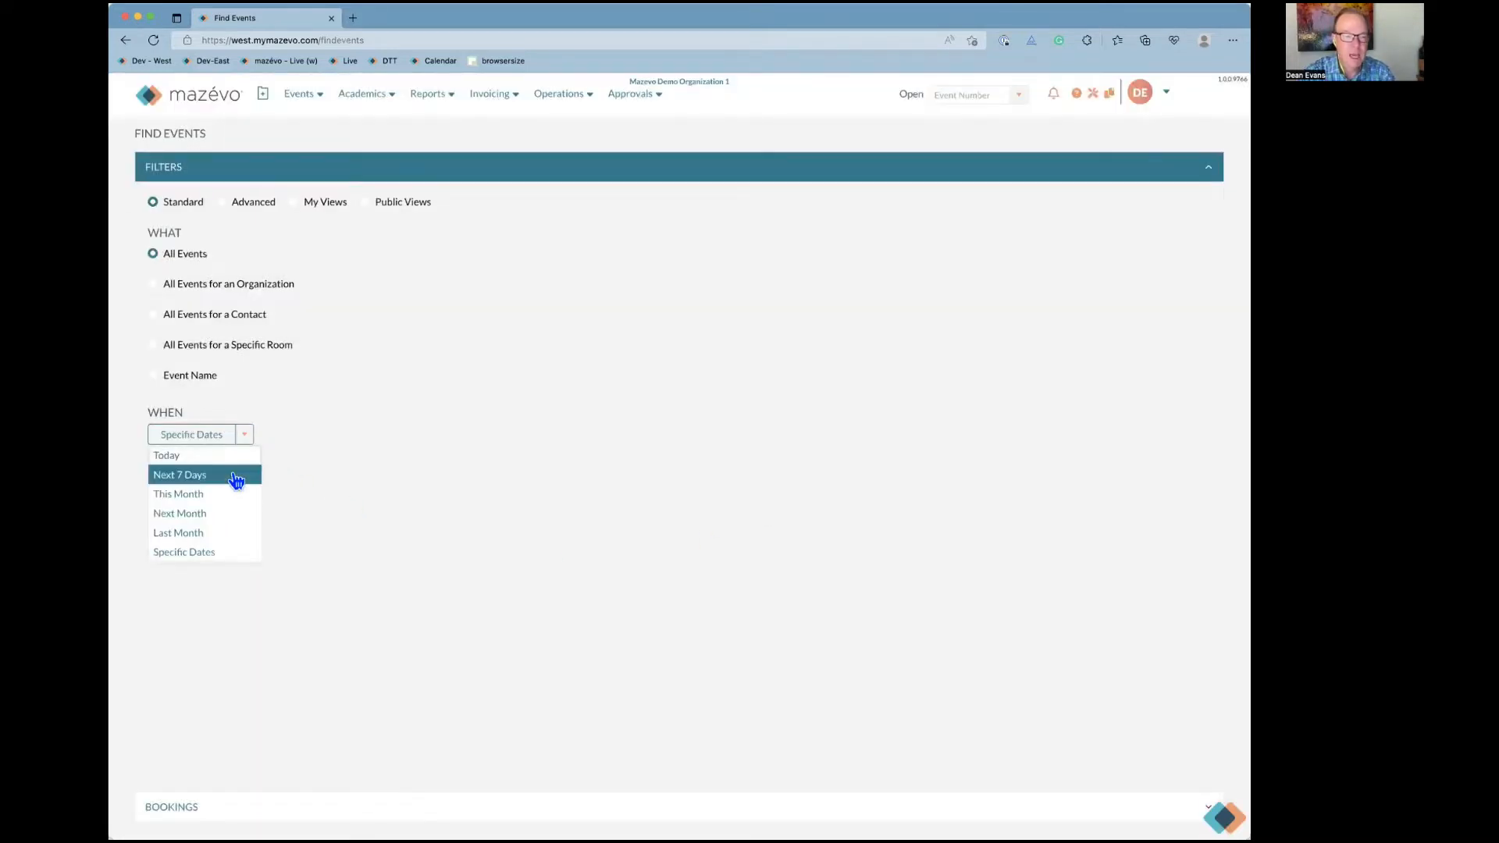
{"action": "left_click", "coordinate": [234, 476]}
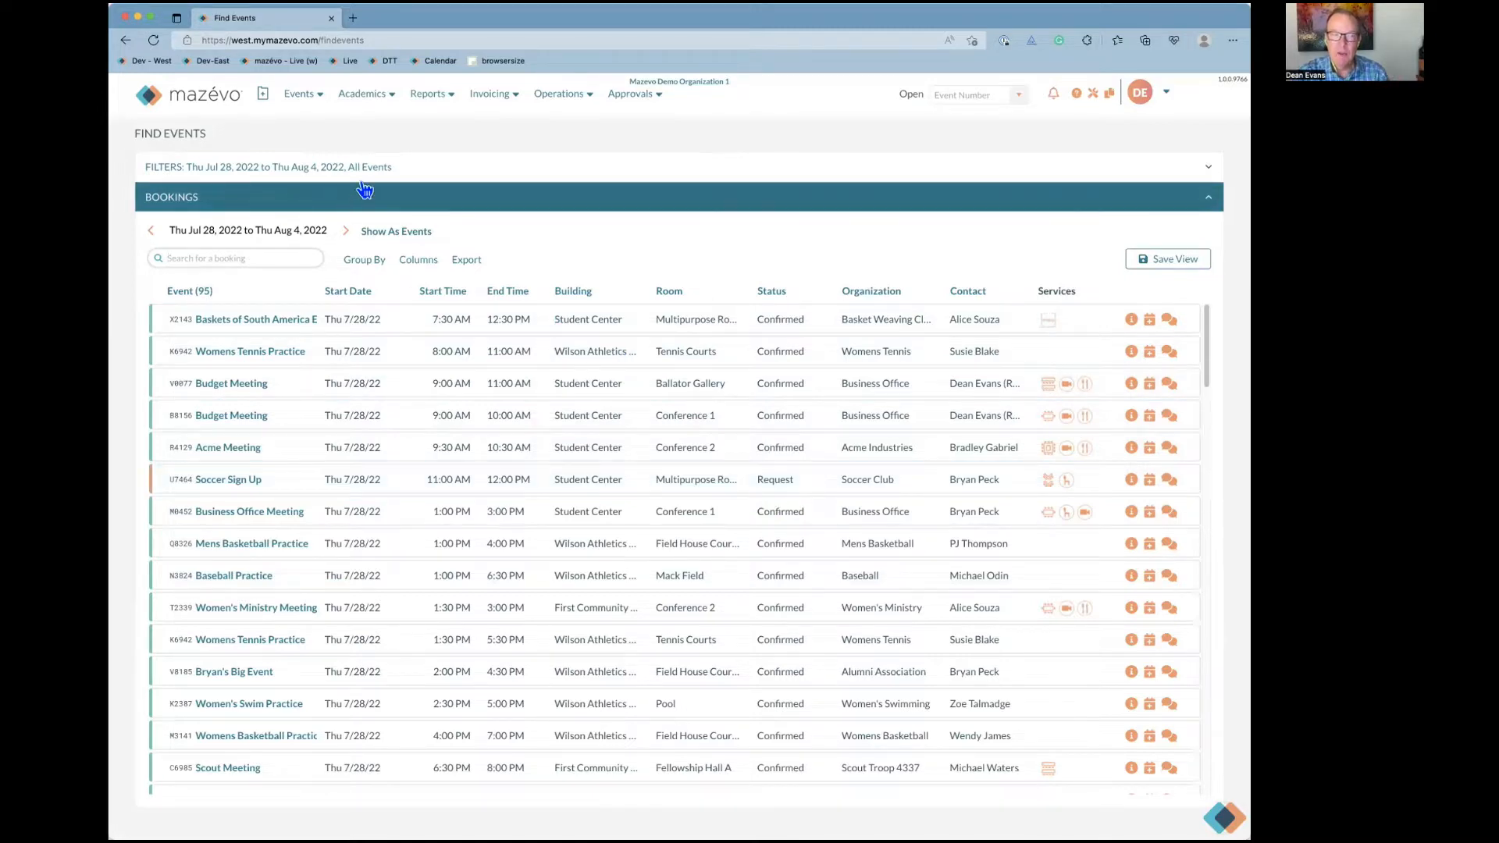
{"action": "left_click", "coordinate": [441, 169]}
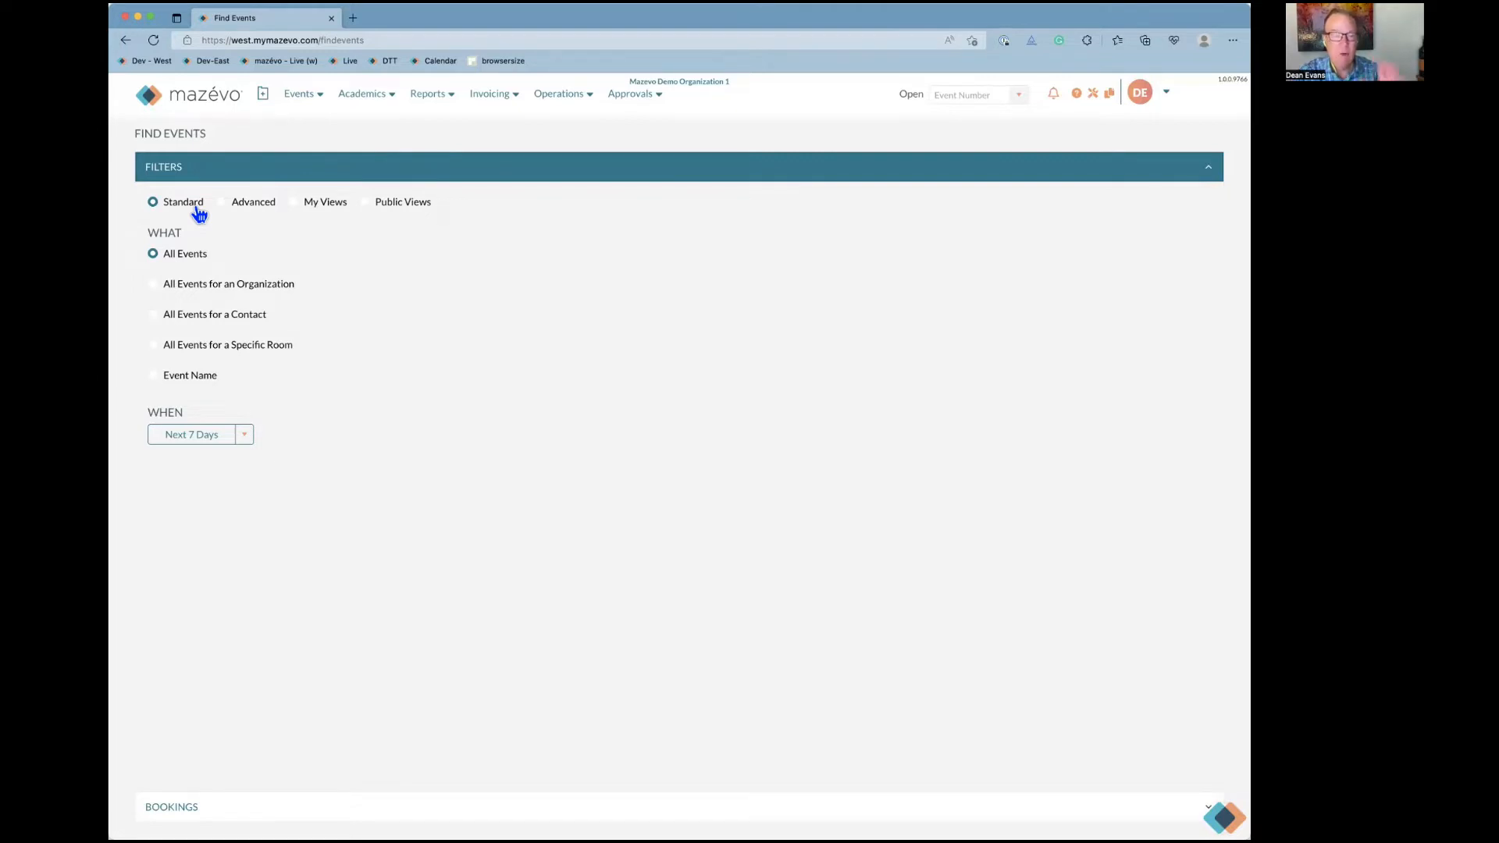
{"action": "left_click", "coordinate": [201, 442]}
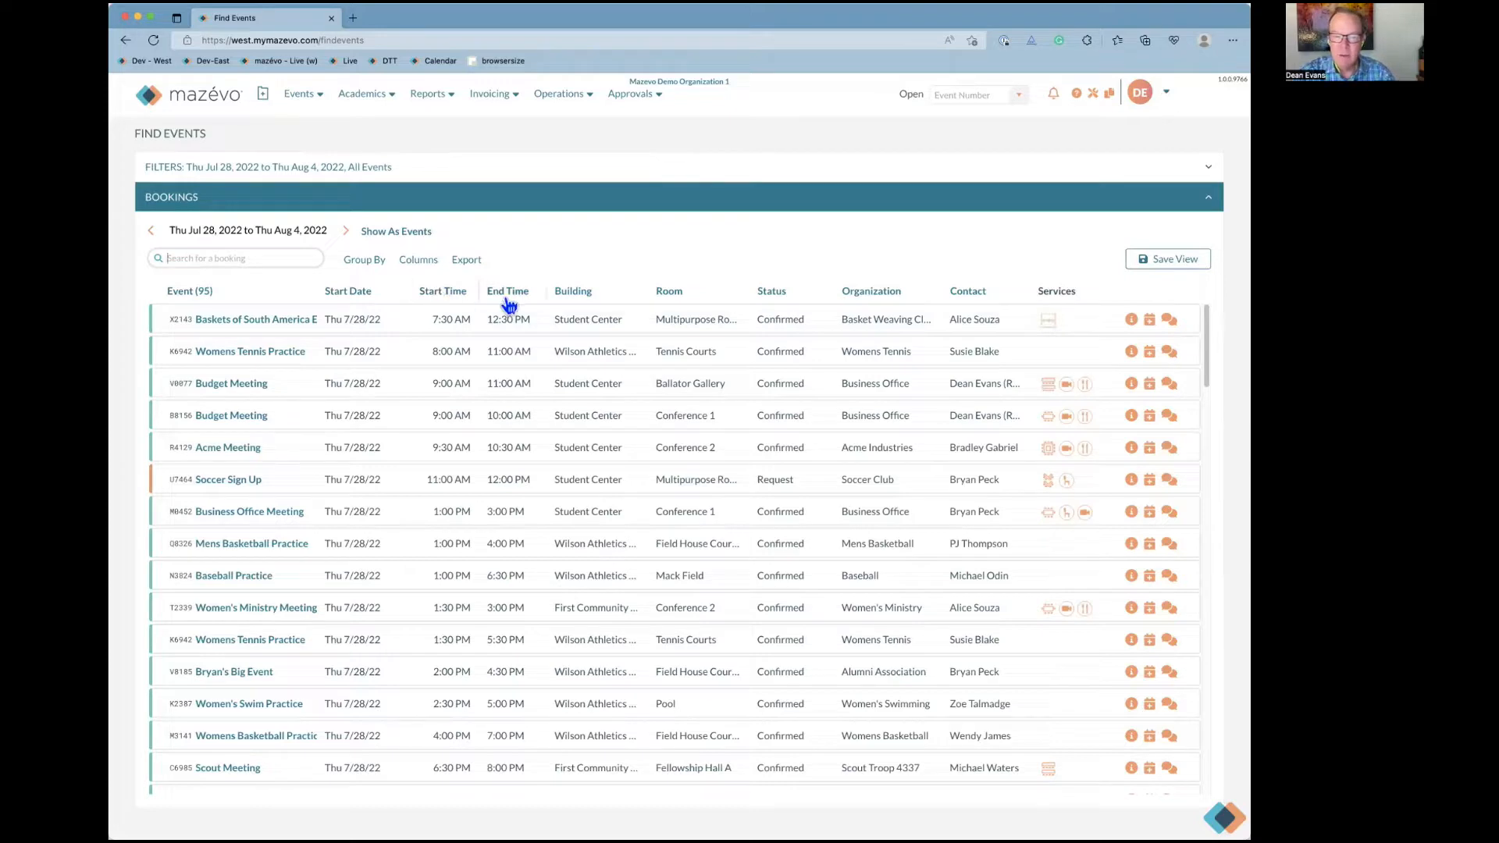
Sort the bookings by Building in ascending and descending order, and clear the sorting
{"action": "left_click", "coordinate": [577, 293]}
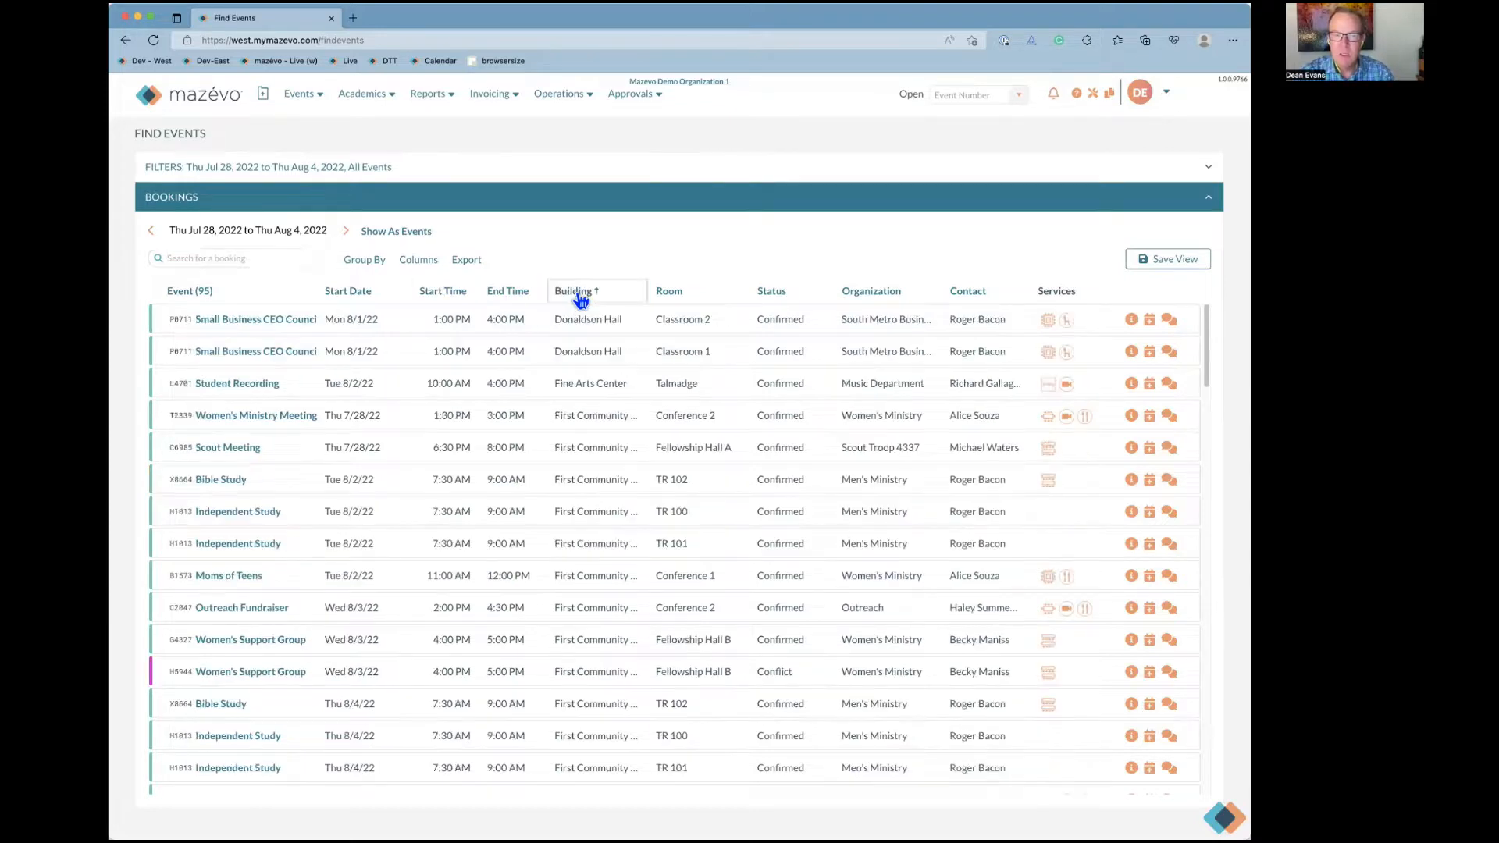
{"action": "left_click", "coordinate": [579, 297]}
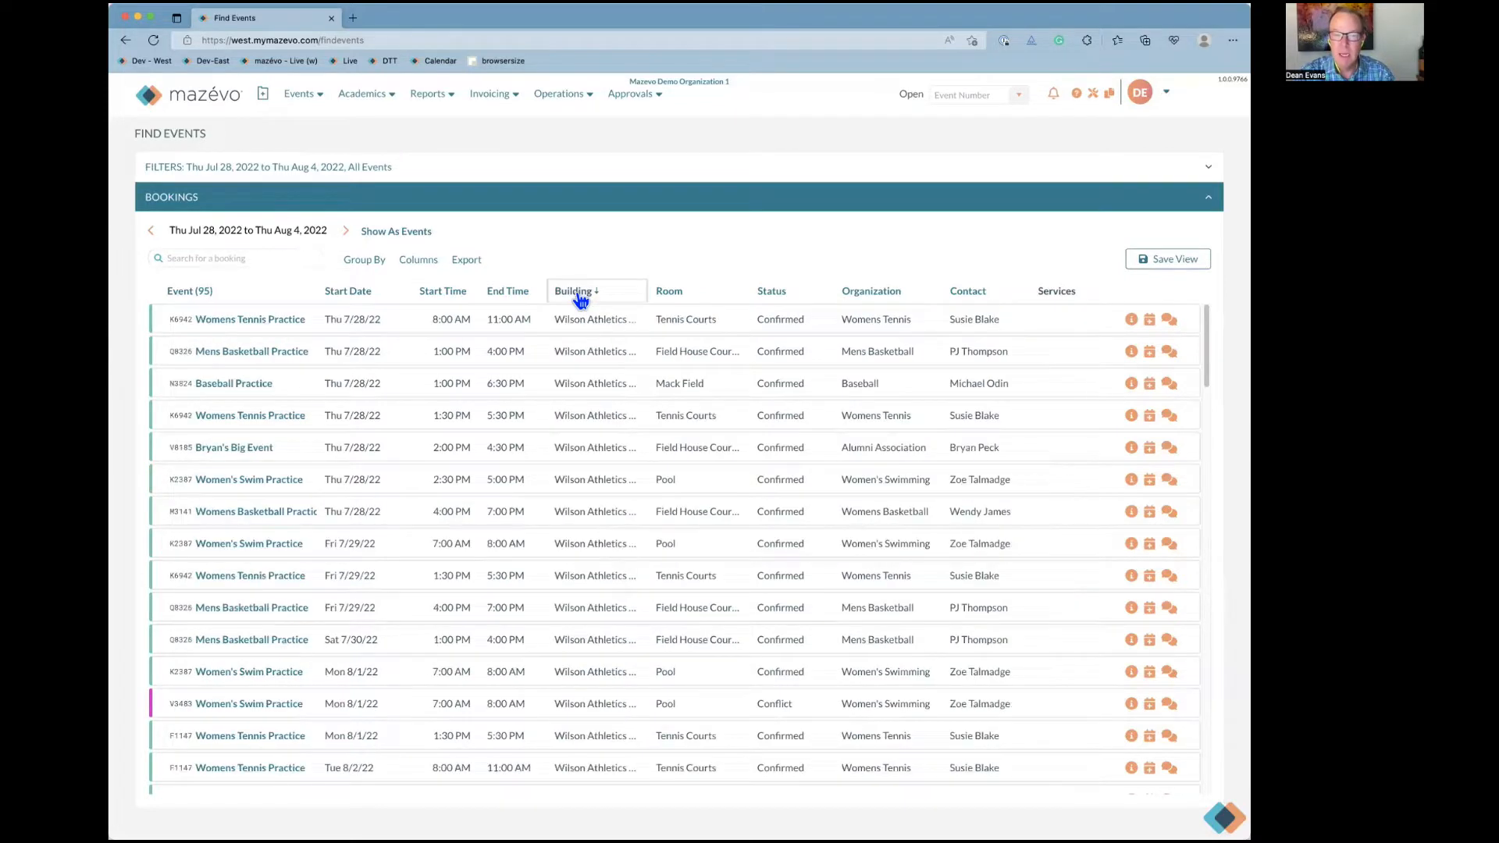
{"action": "left_click", "coordinate": [580, 297]}
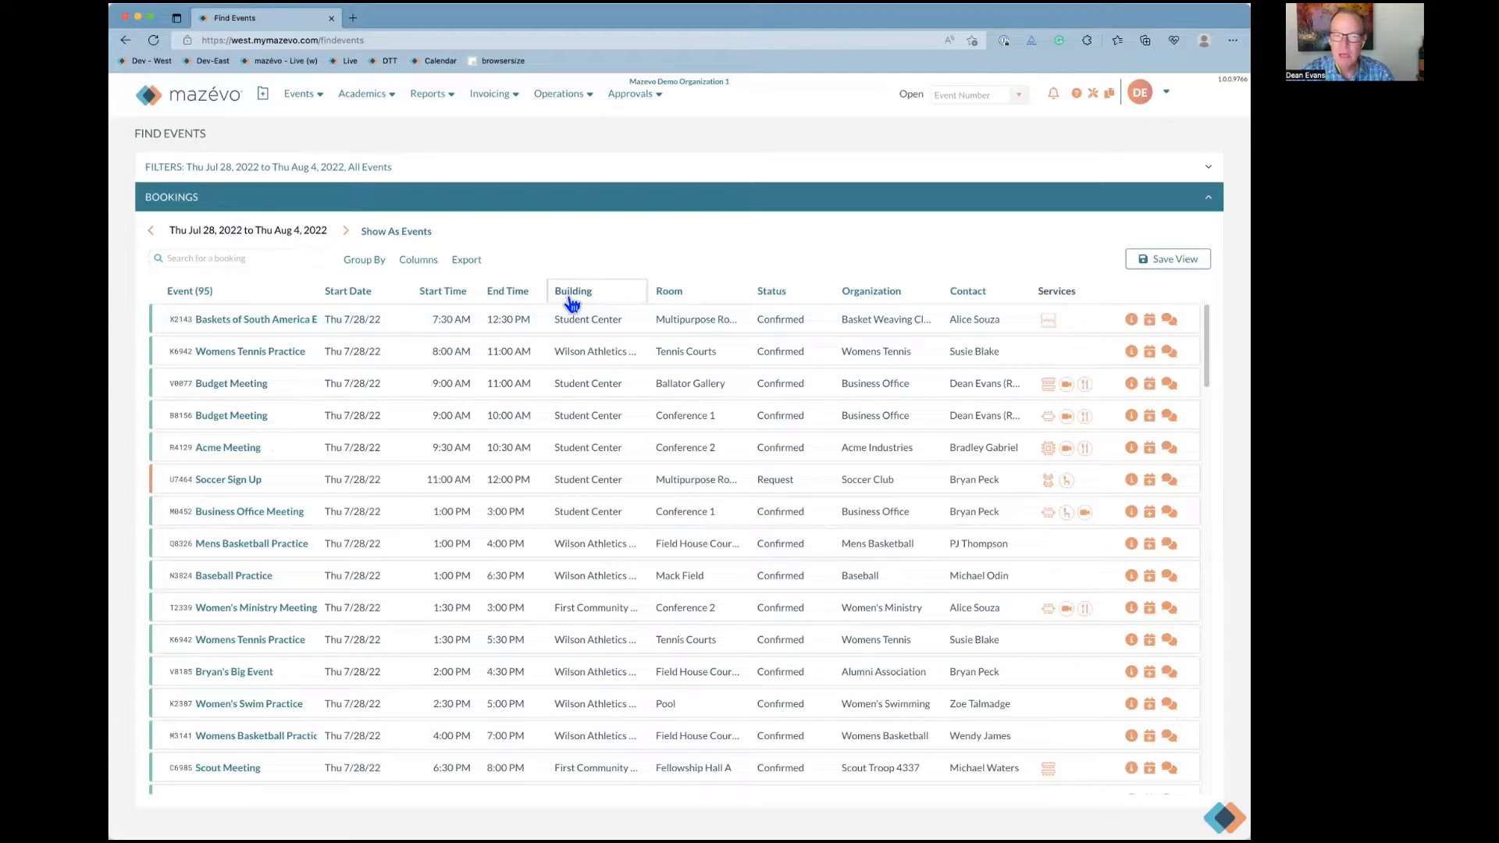
Sort the bookings by Status in descending order and restore the default order
{"action": "left_click", "coordinate": [772, 297]}
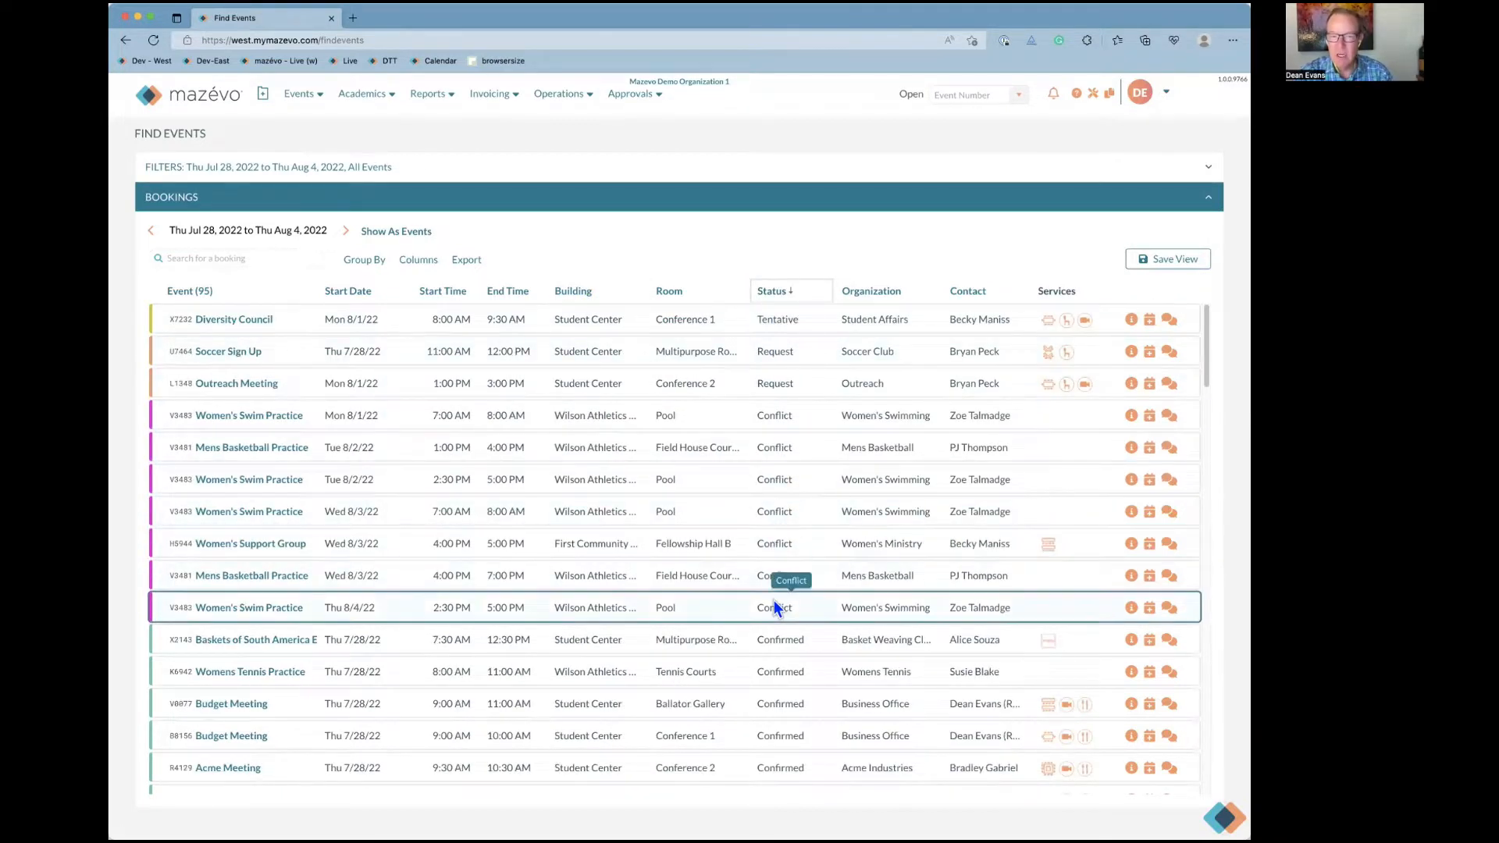
{"action": "left_click", "coordinate": [765, 296]}
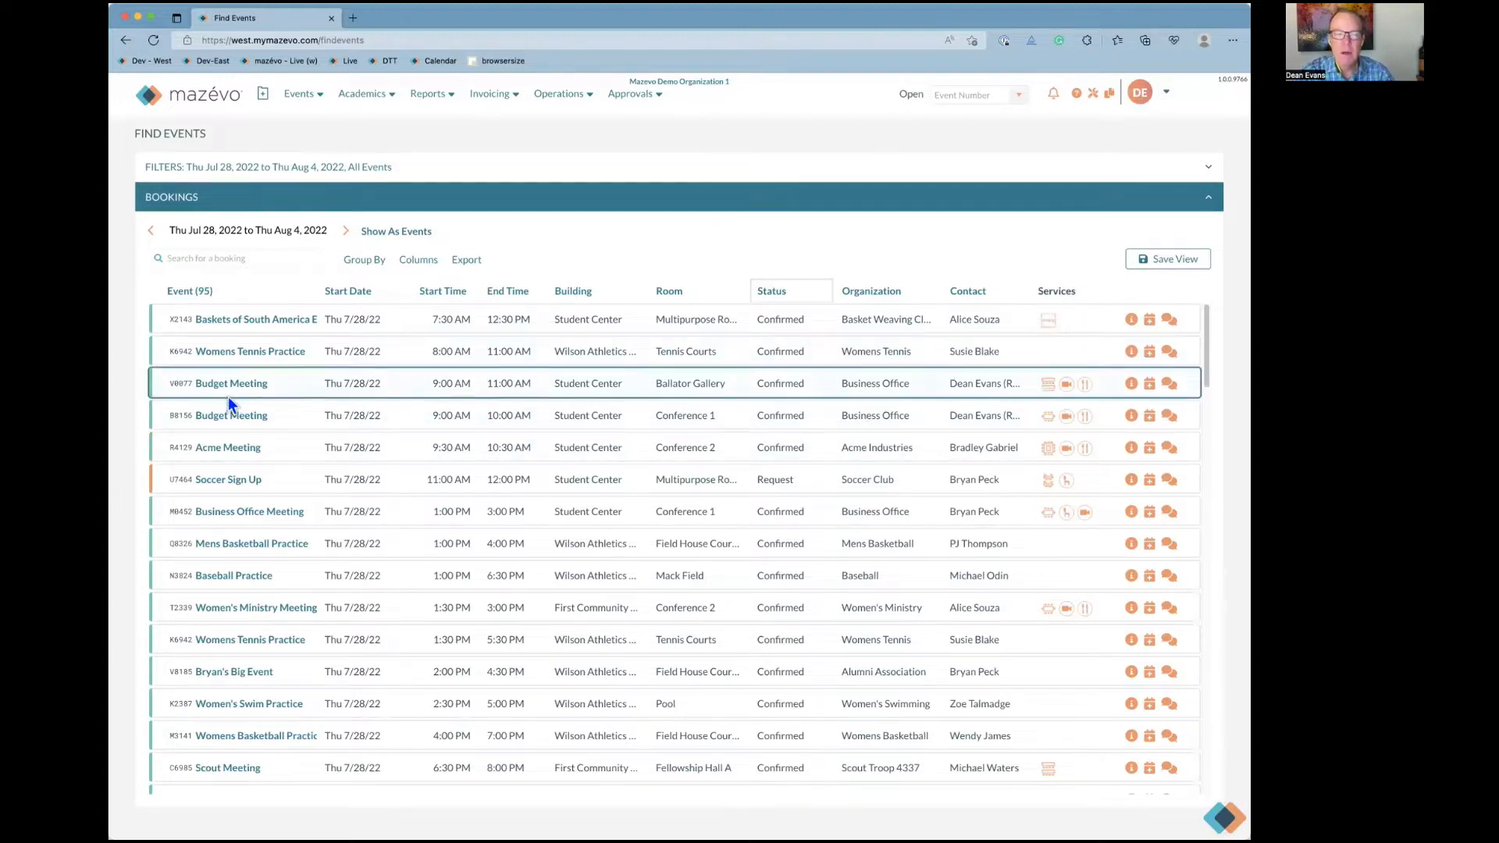
View the booking details of the Budget Meeting in Ballator Gallery and close them
{"action": "left_click", "coordinate": [1131, 386]}
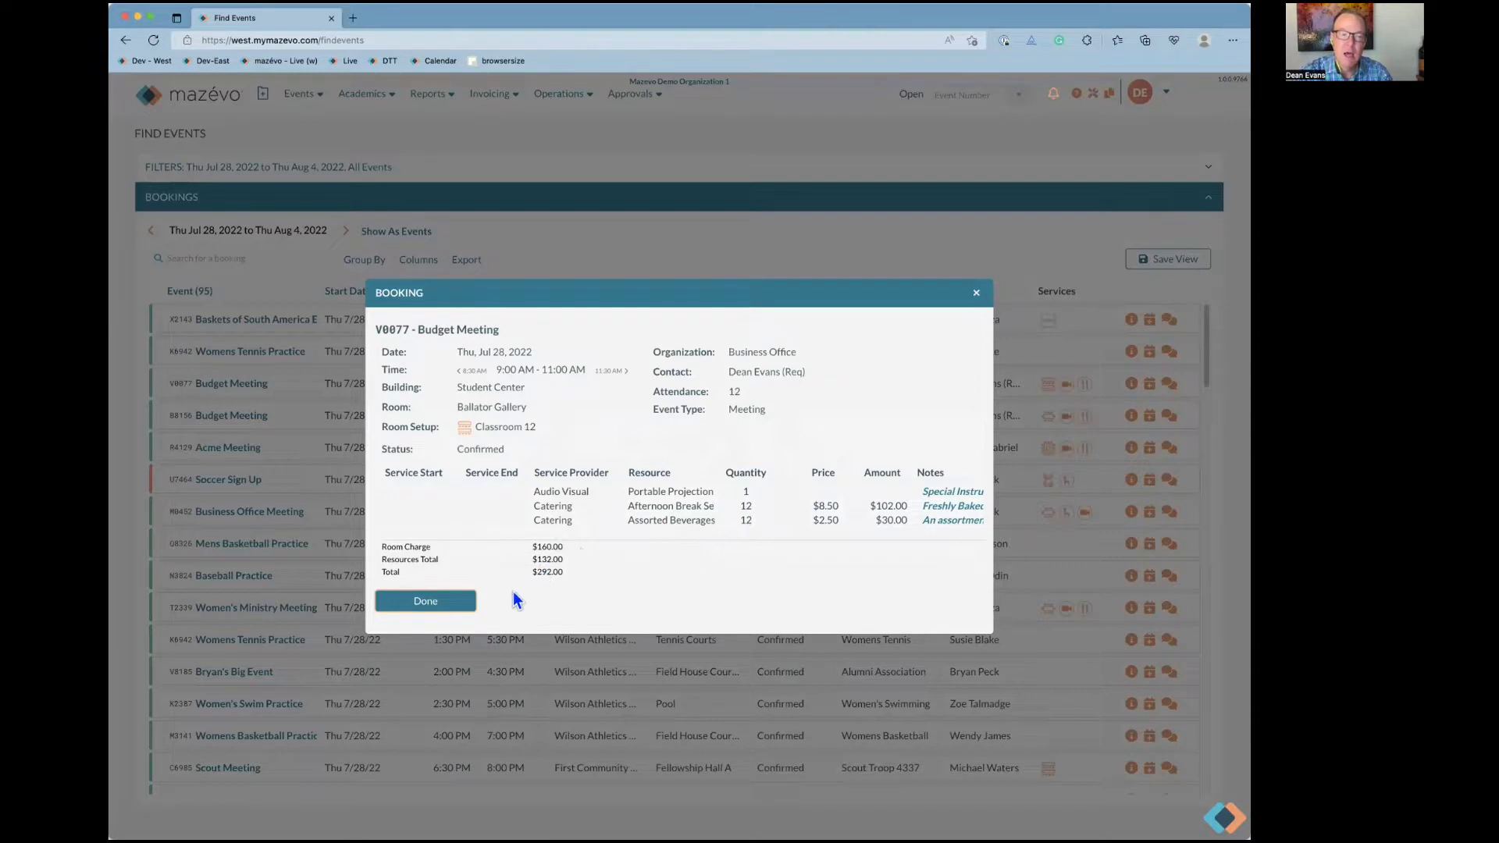
{"action": "left_click", "coordinate": [469, 606]}
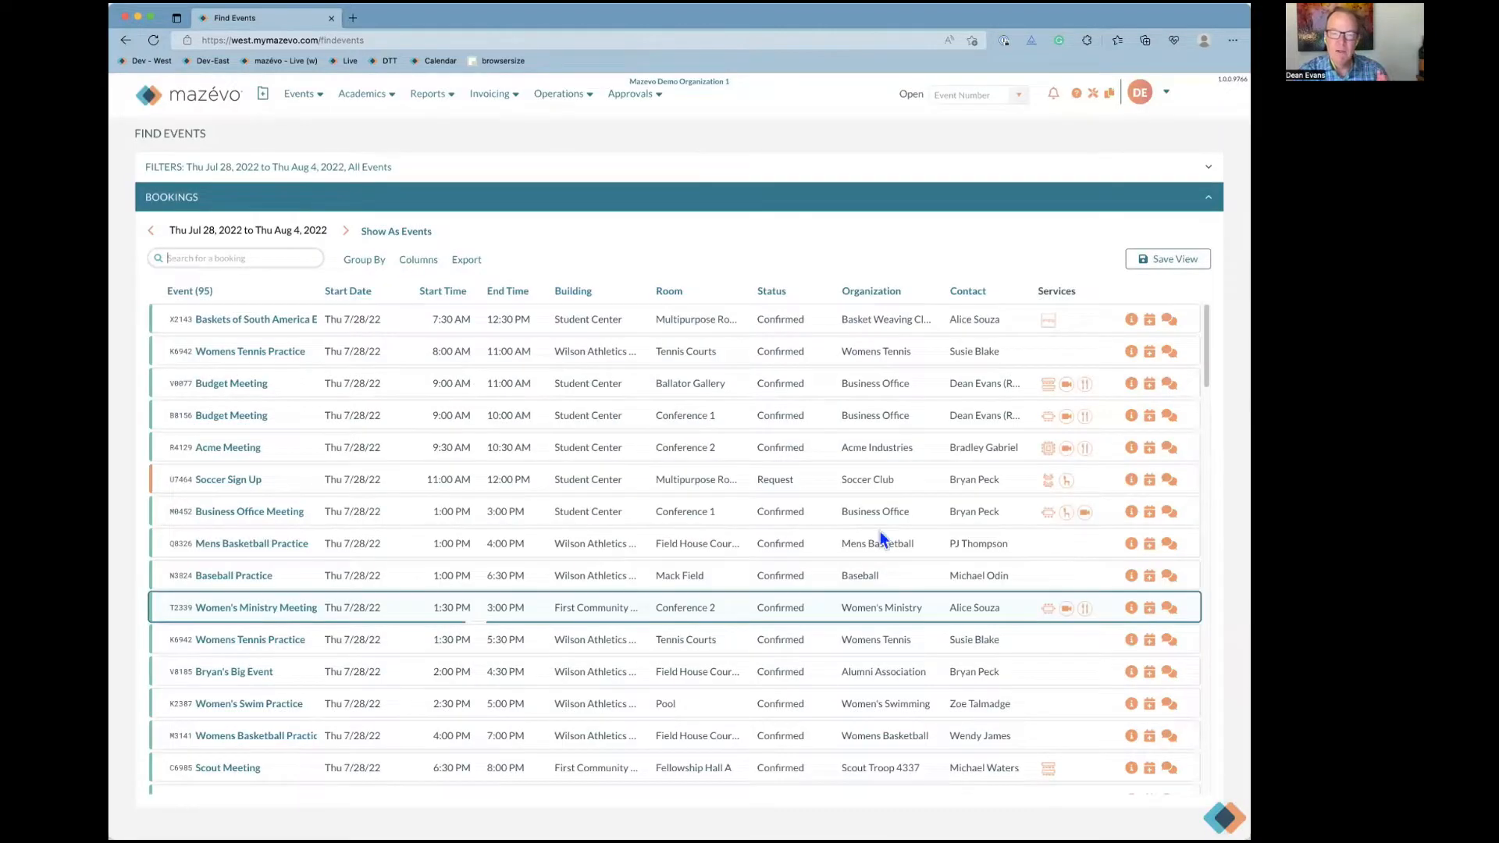
View the messaging page of the Conference 1 Budget Meeting and the event record of the Ballator Gallery one, closing each
{"action": "left_click", "coordinate": [1173, 416]}
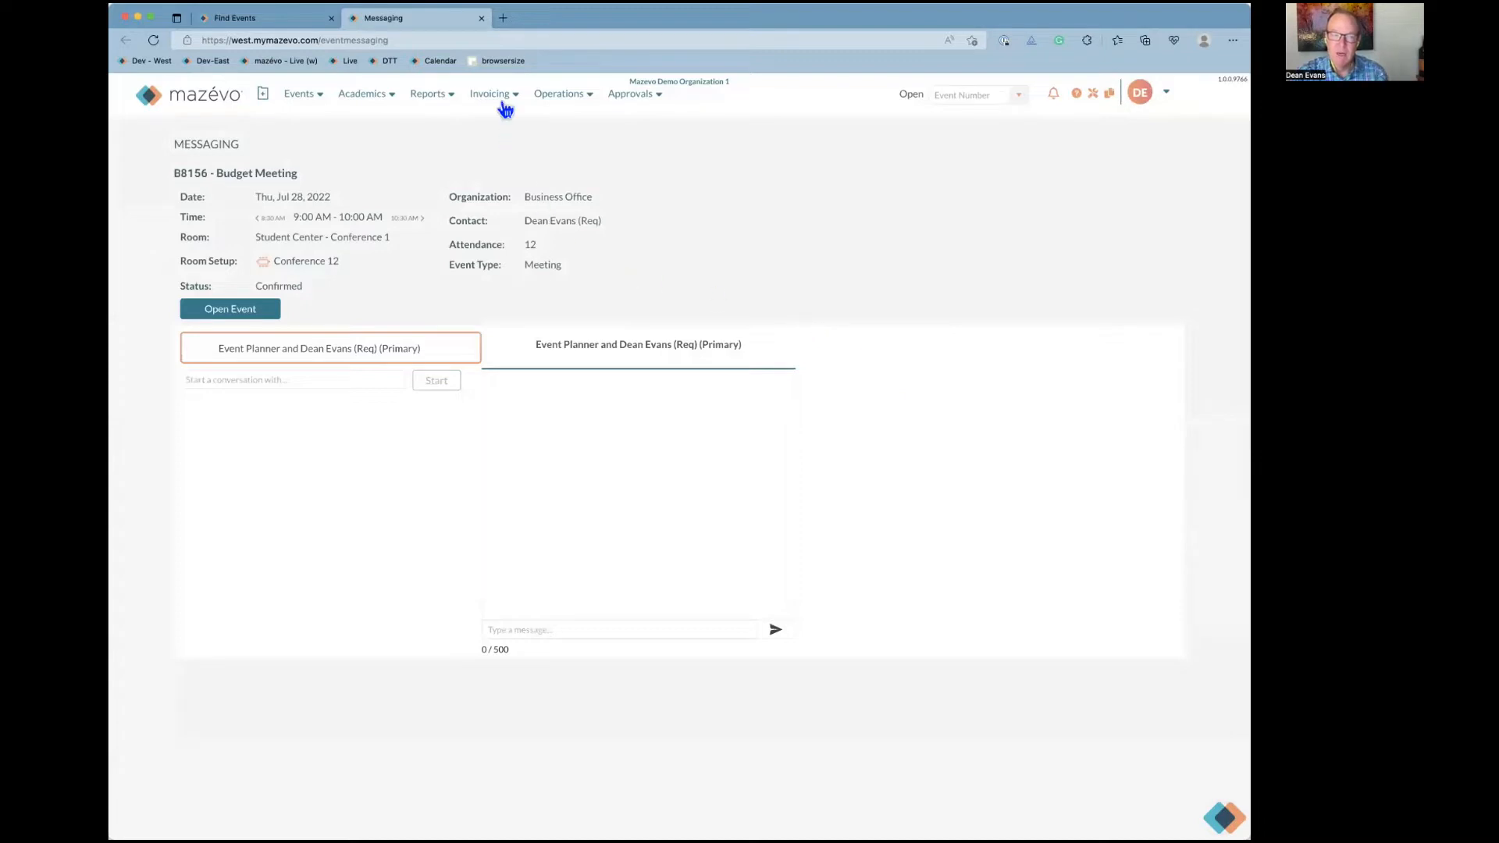
{"action": "left_click", "coordinate": [481, 18]}
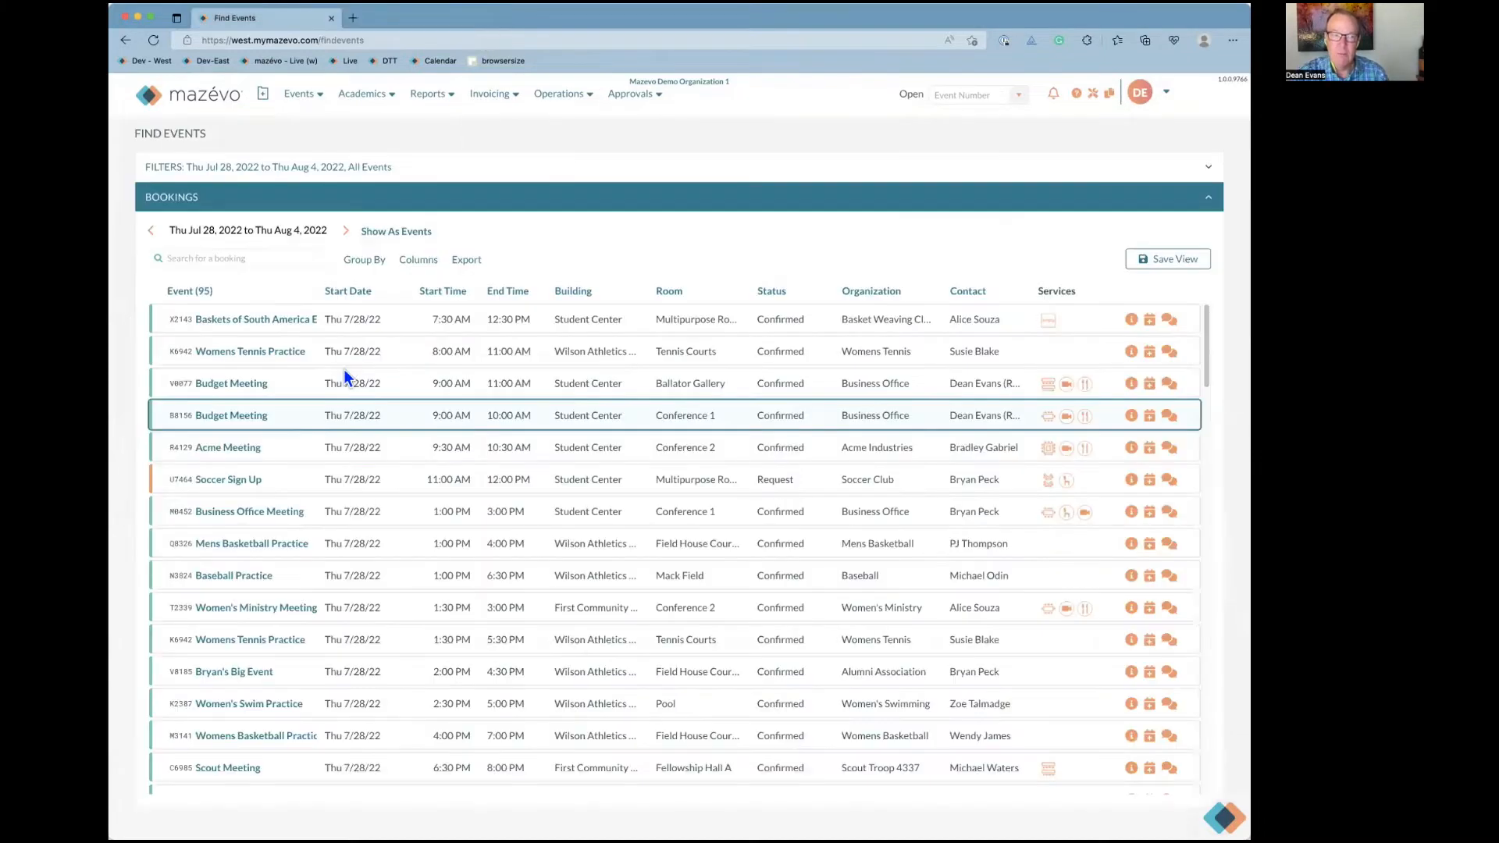
{"action": "left_click", "coordinate": [234, 385]}
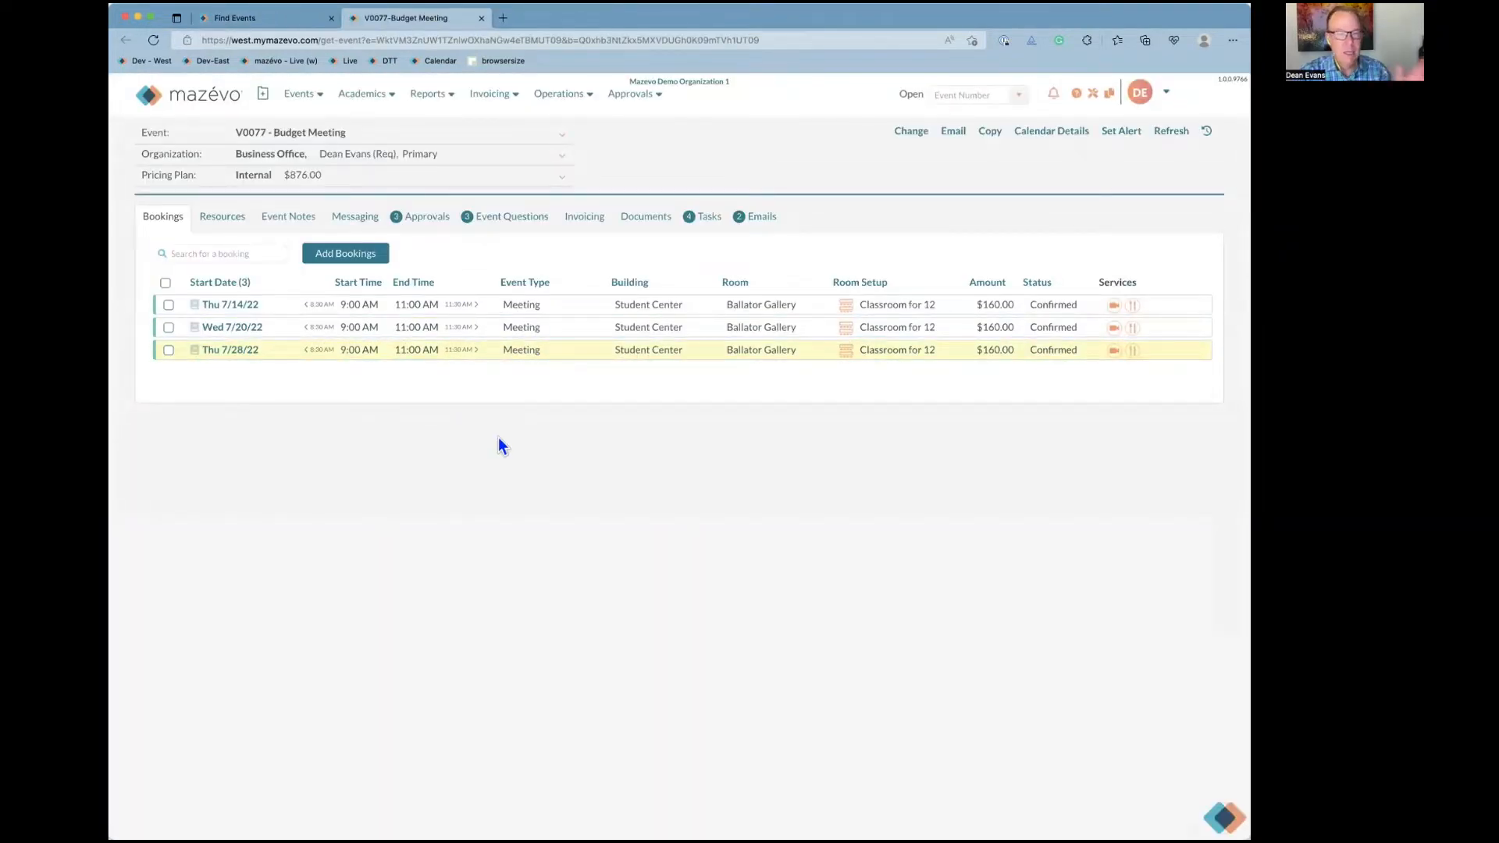
{"action": "left_click", "coordinate": [480, 18]}
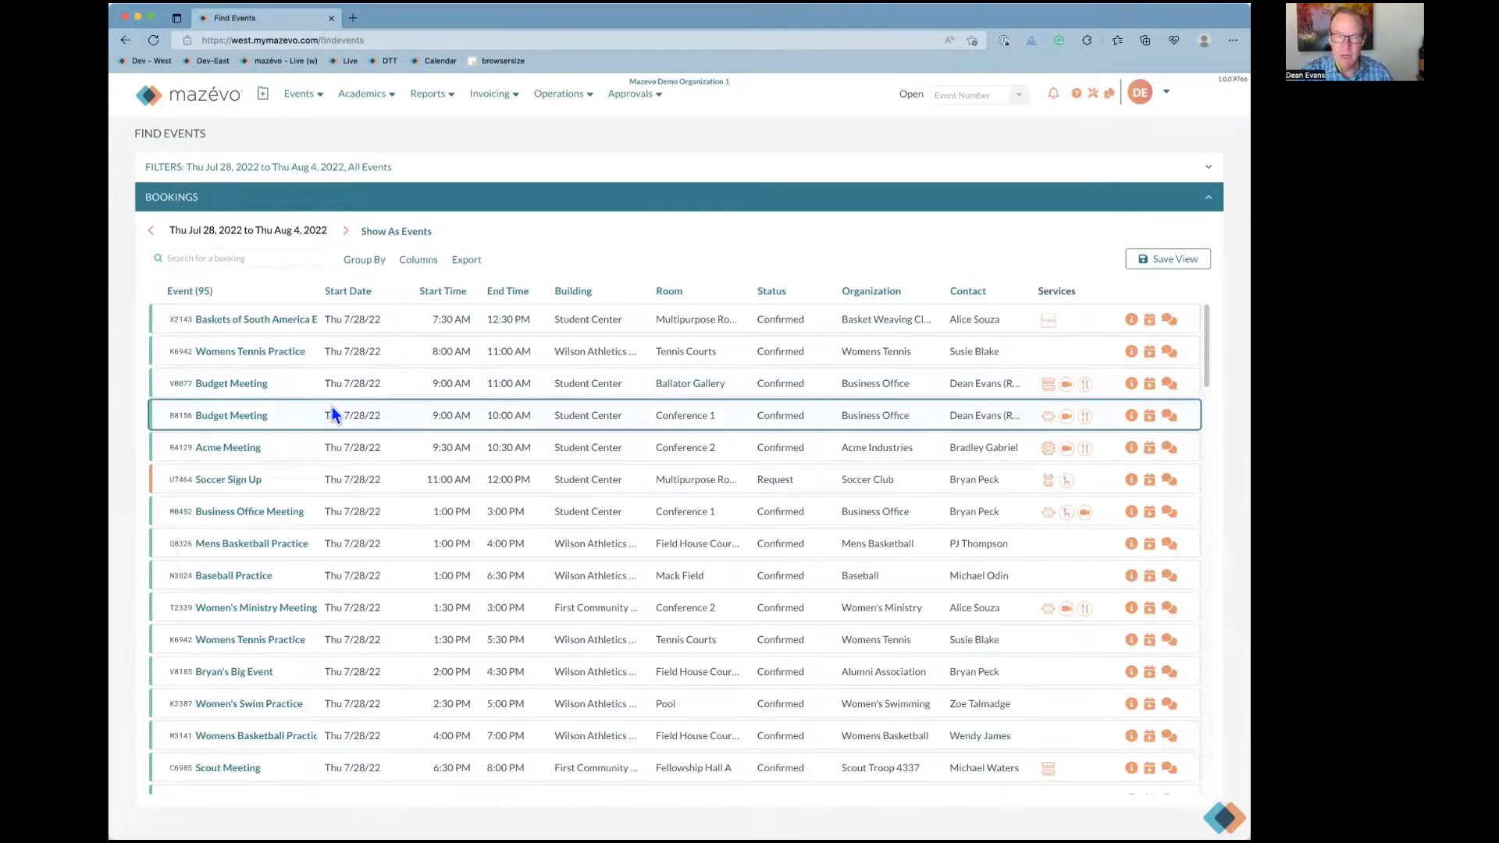
Search the listed bookings for "req"
{"action": "left_click", "coordinate": [237, 253]}
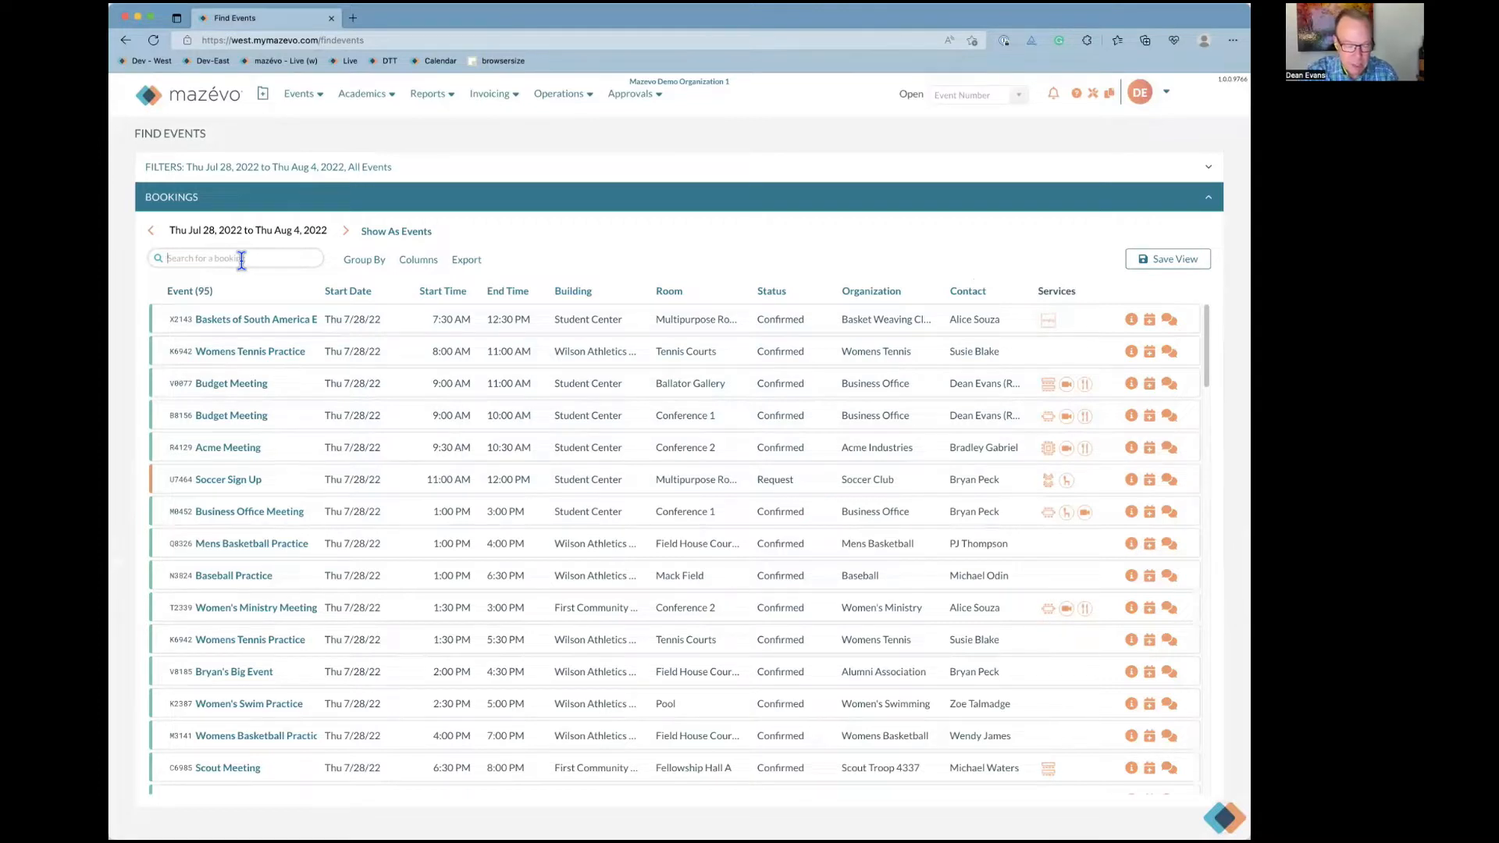
{"action": "type", "text": "req"}
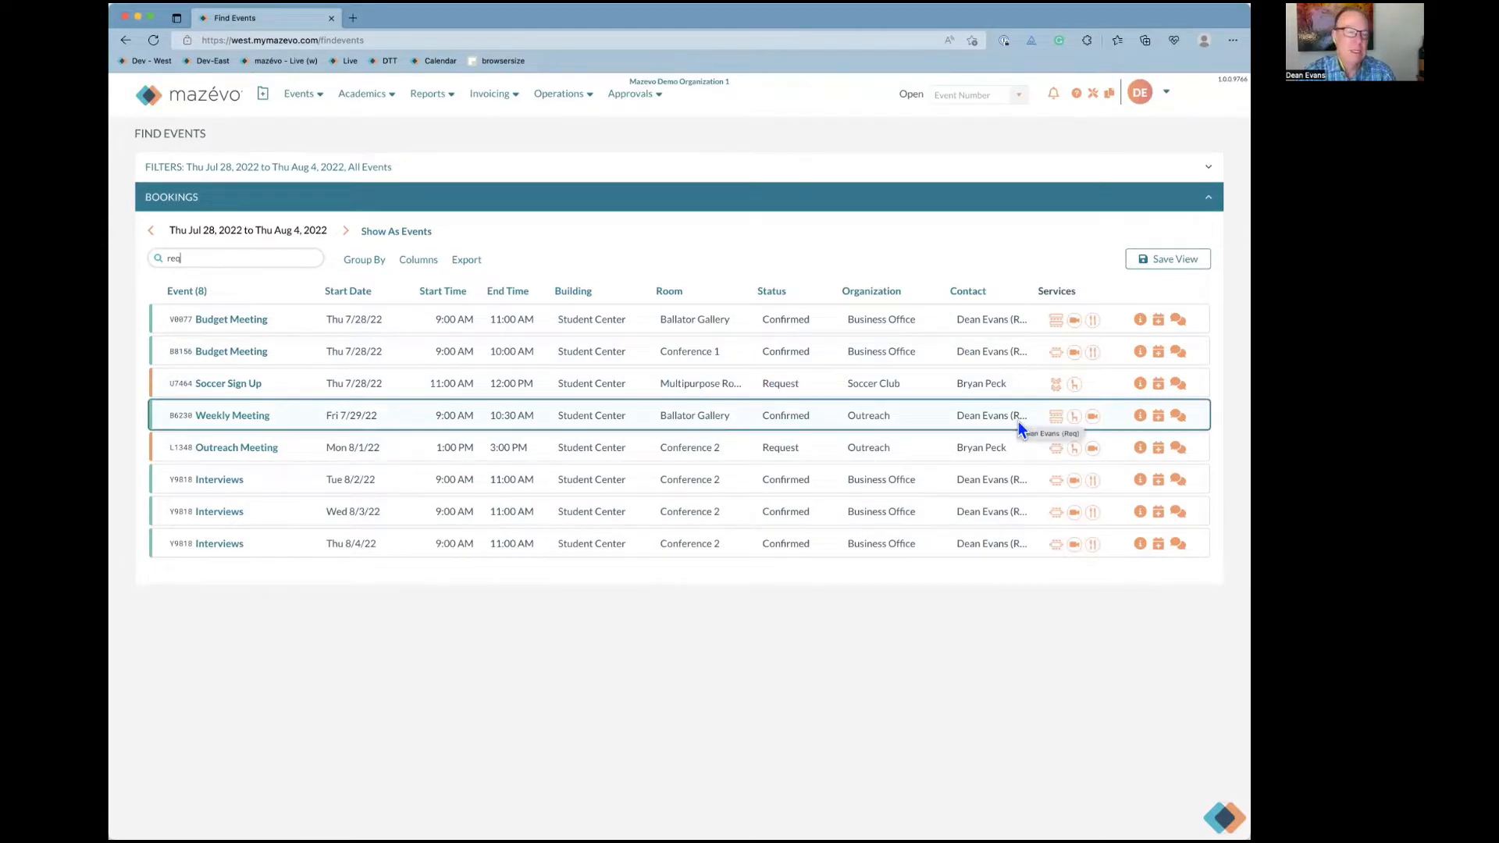
Search the listed bookings for "confl" instead, and clear the search text
{"action": "double_click", "coordinate": [241, 259]}
{"action": "type", "text": "co"}
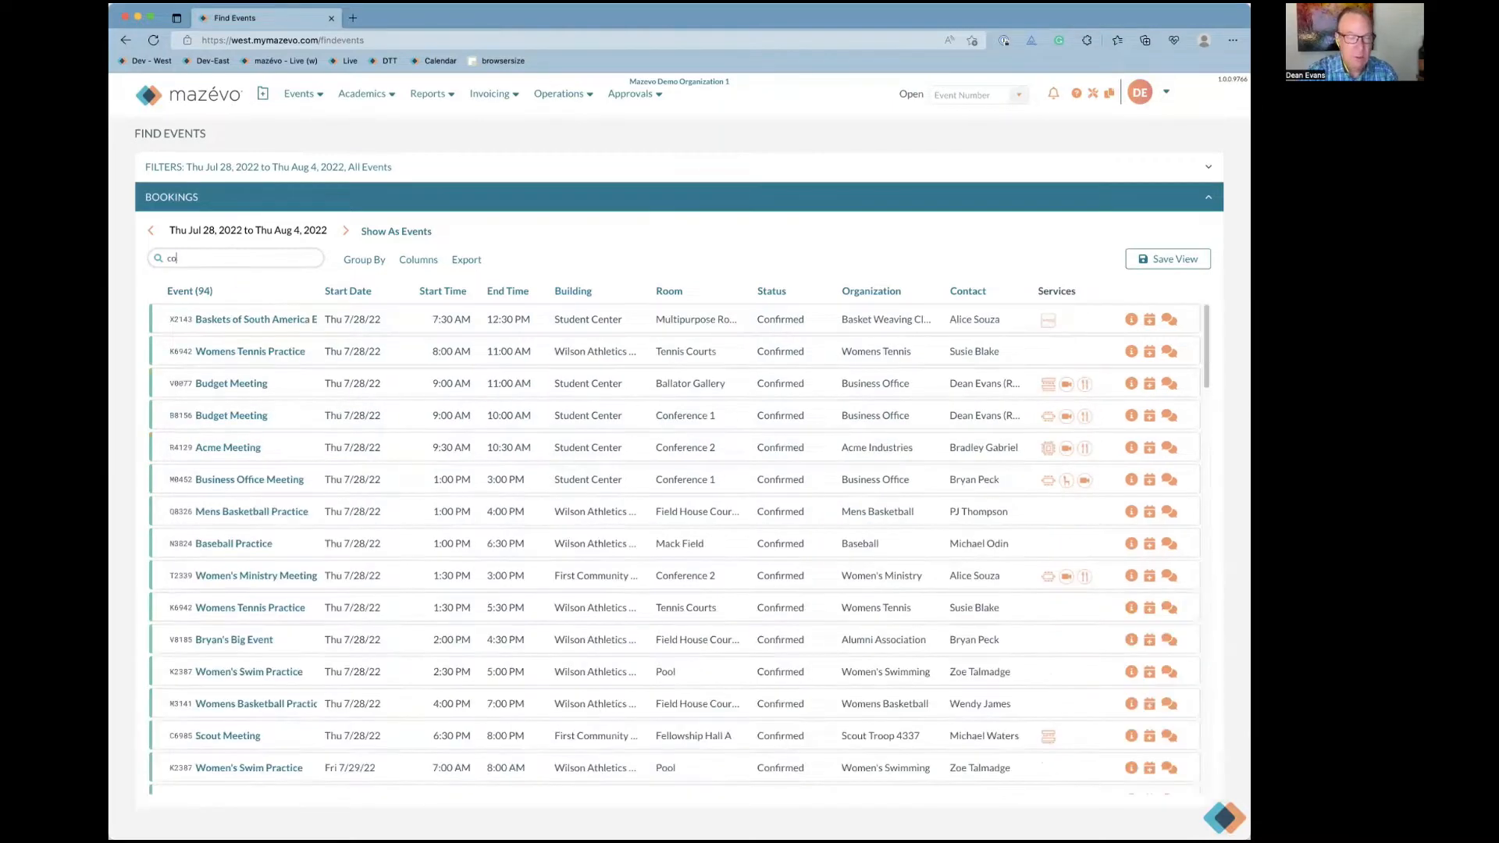
{"action": "type", "text": "nfl"}
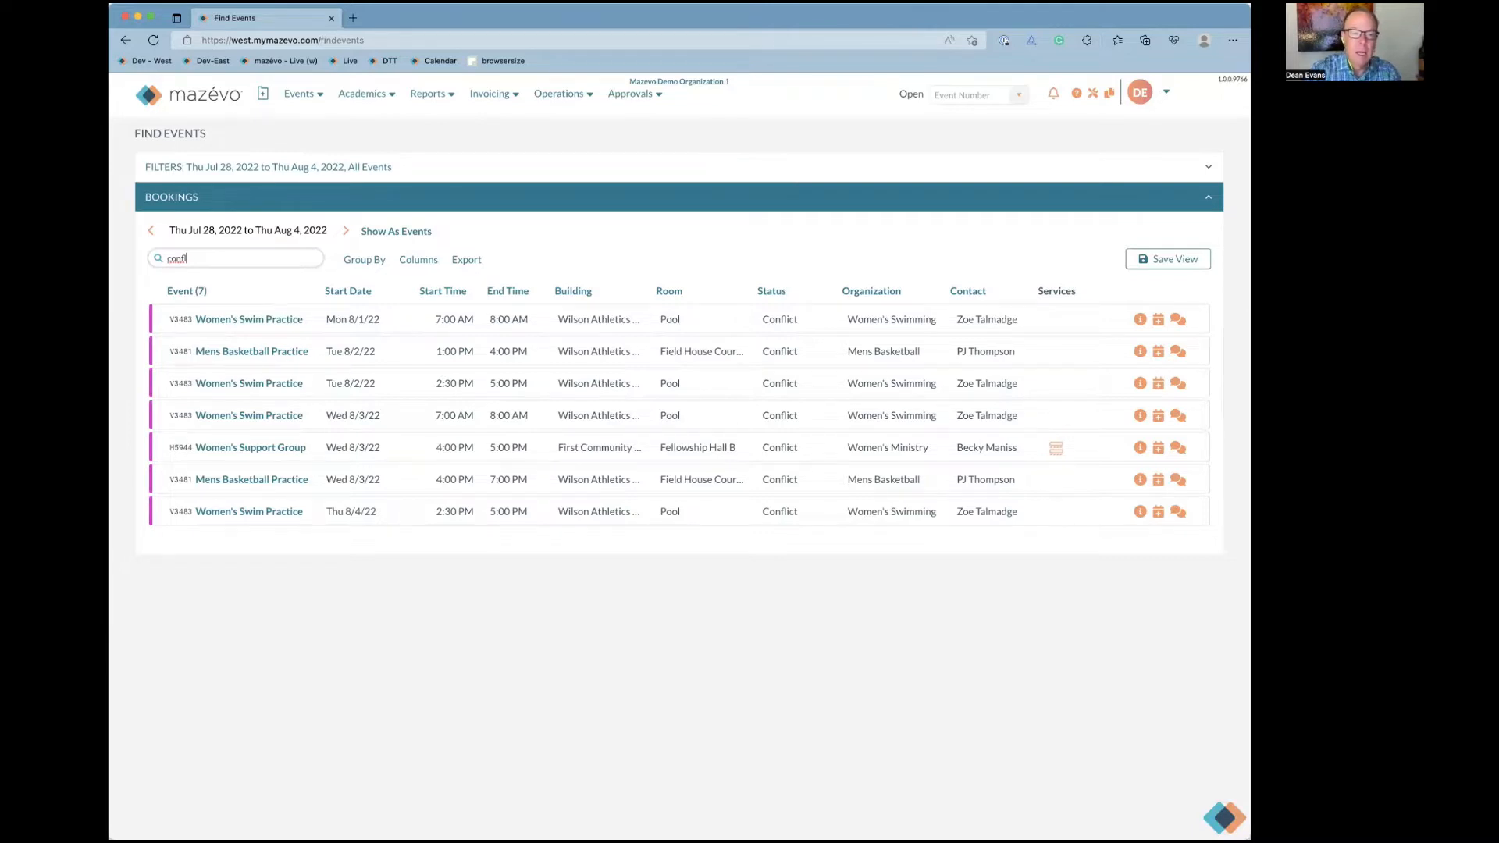
{"action": "key", "text": "BackSpace"}
{"action": "key", "text": "BackSpace"}
{"action": "key", "text": "BackSpace"}
{"action": "key", "text": "BackSpace"}
{"action": "key", "text": "BackSpace"}
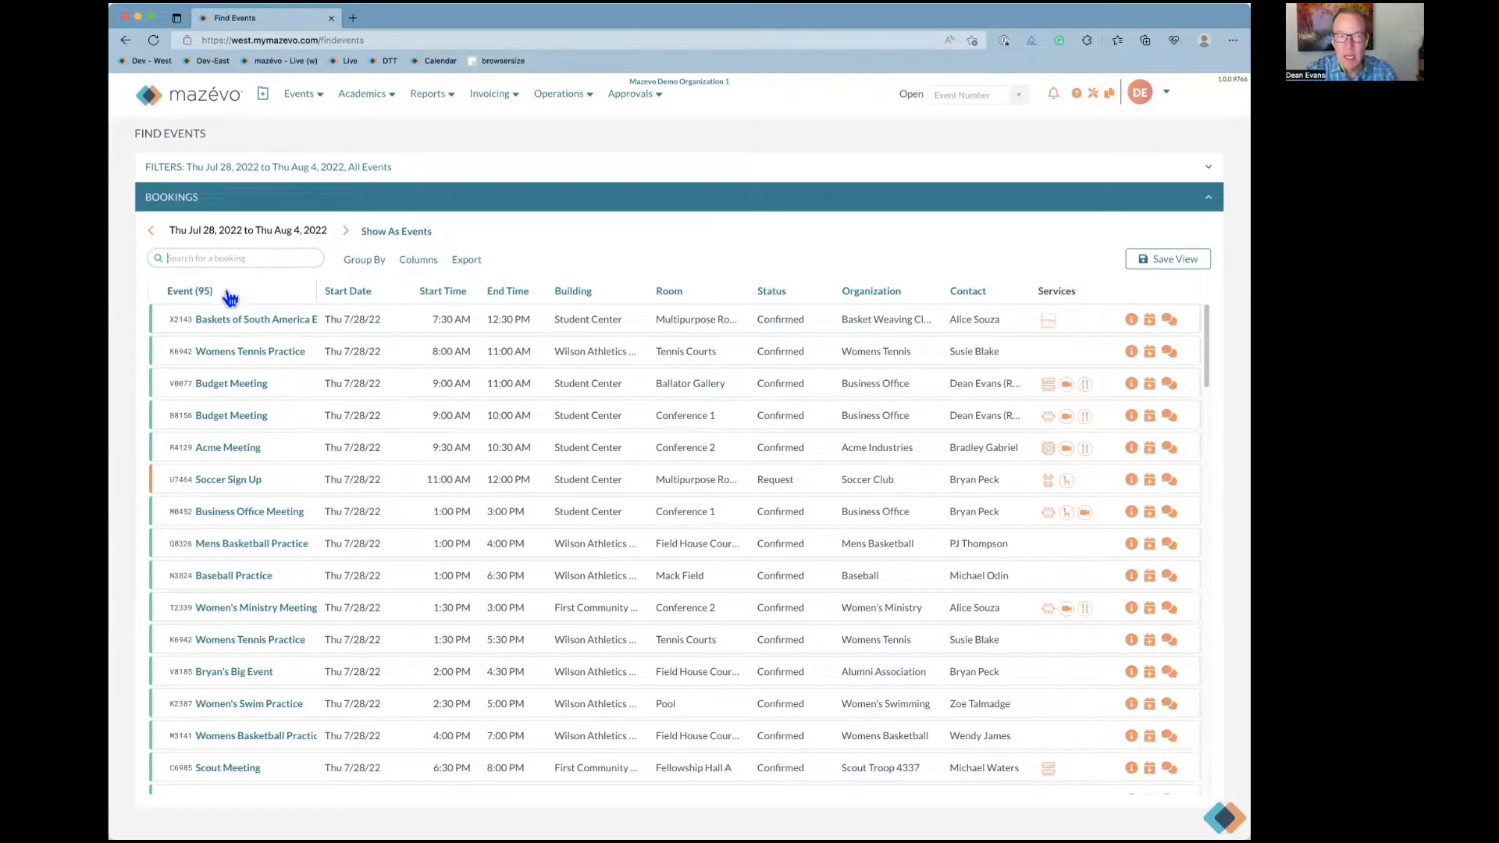
Group the bookings by Building, and remove the grouping again
{"action": "left_click", "coordinate": [349, 263]}
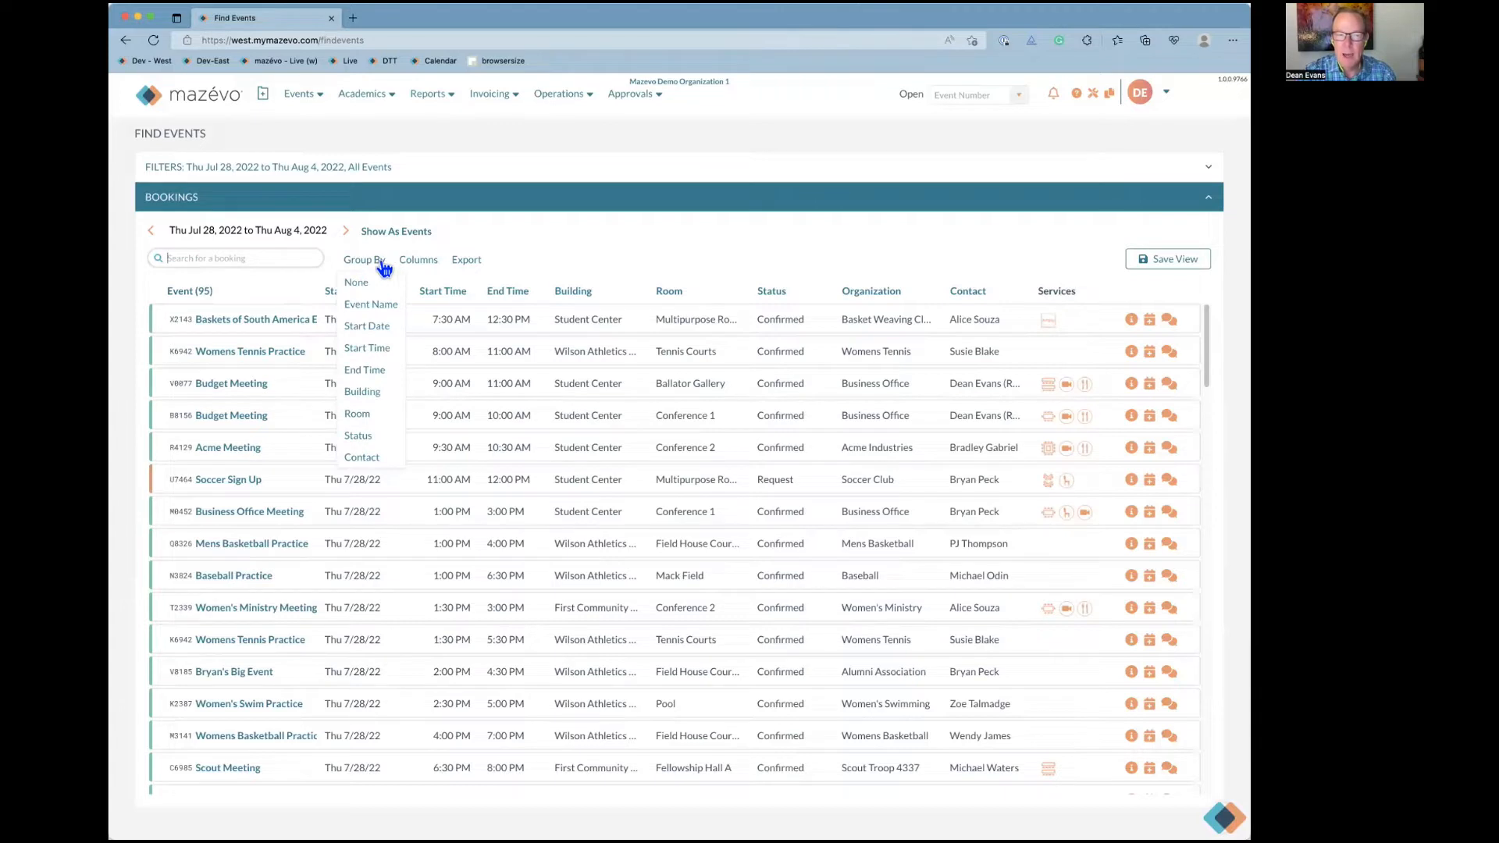
{"action": "left_click", "coordinate": [367, 397]}
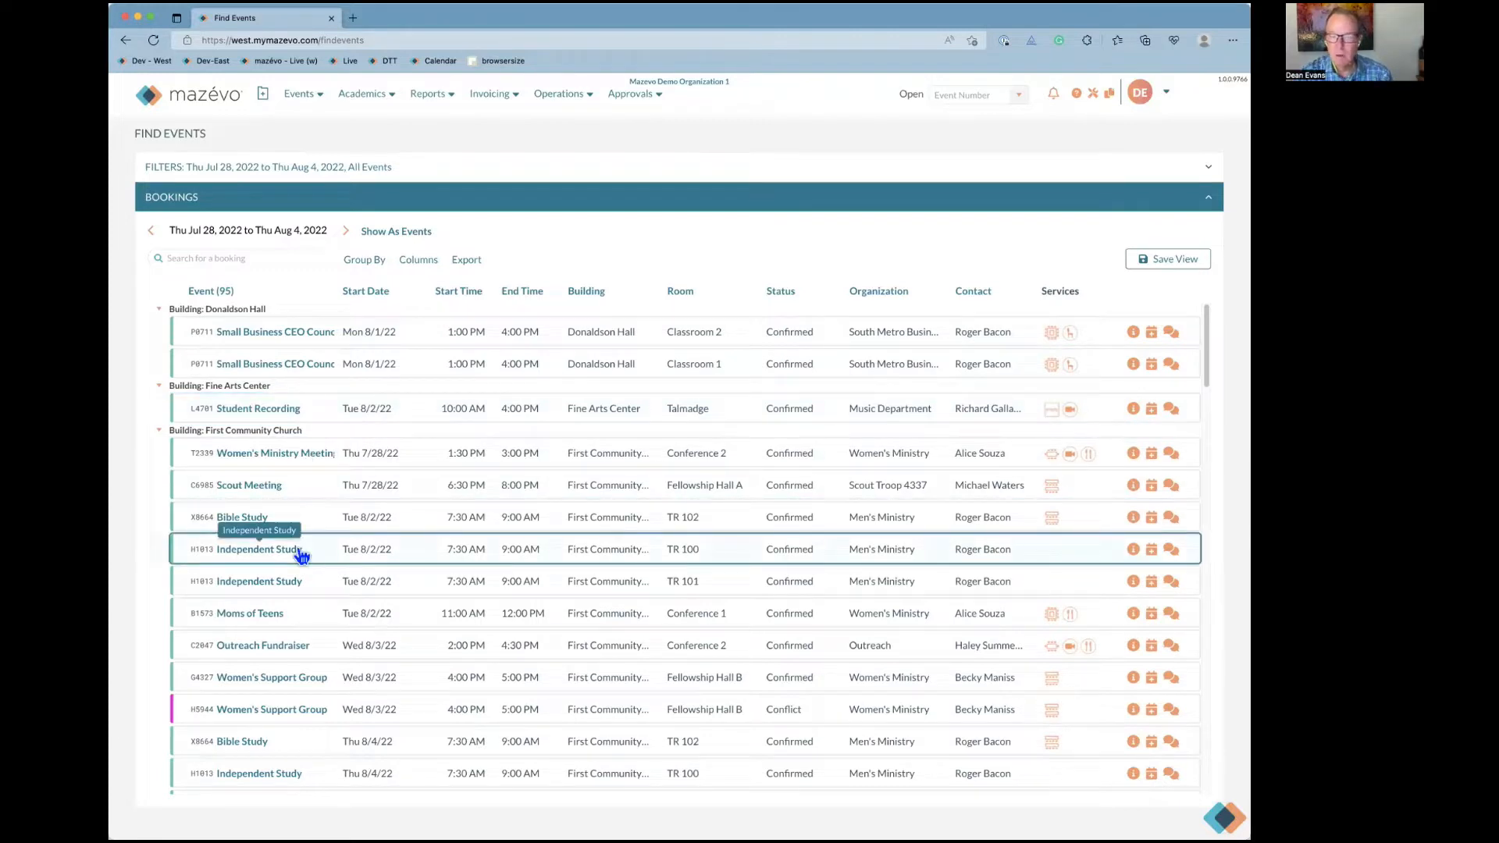
{"action": "left_click", "coordinate": [363, 259]}
{"action": "left_click", "coordinate": [373, 288]}
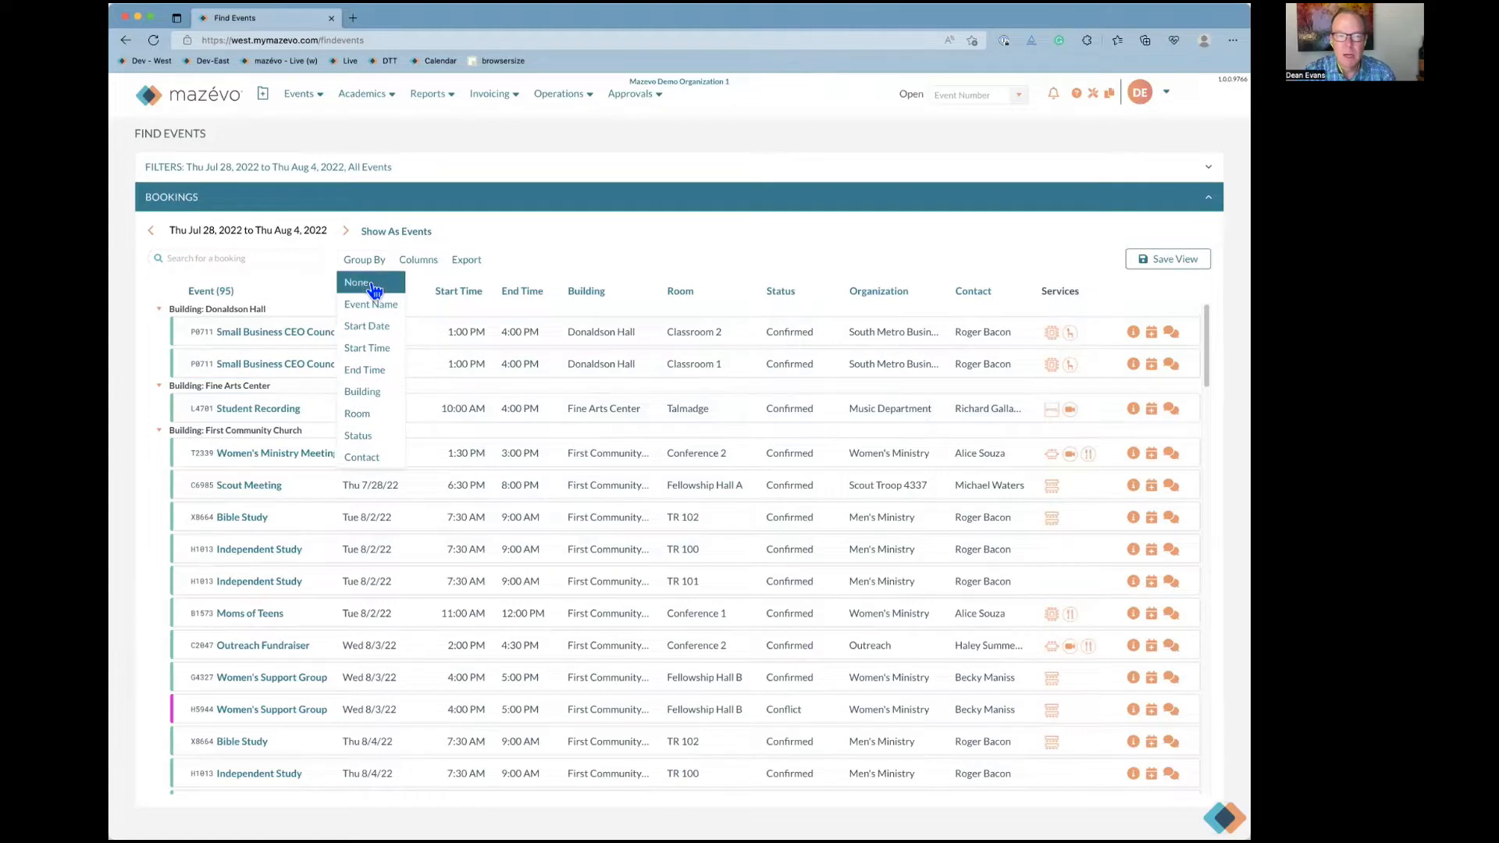
{"action": "left_click", "coordinate": [374, 285]}
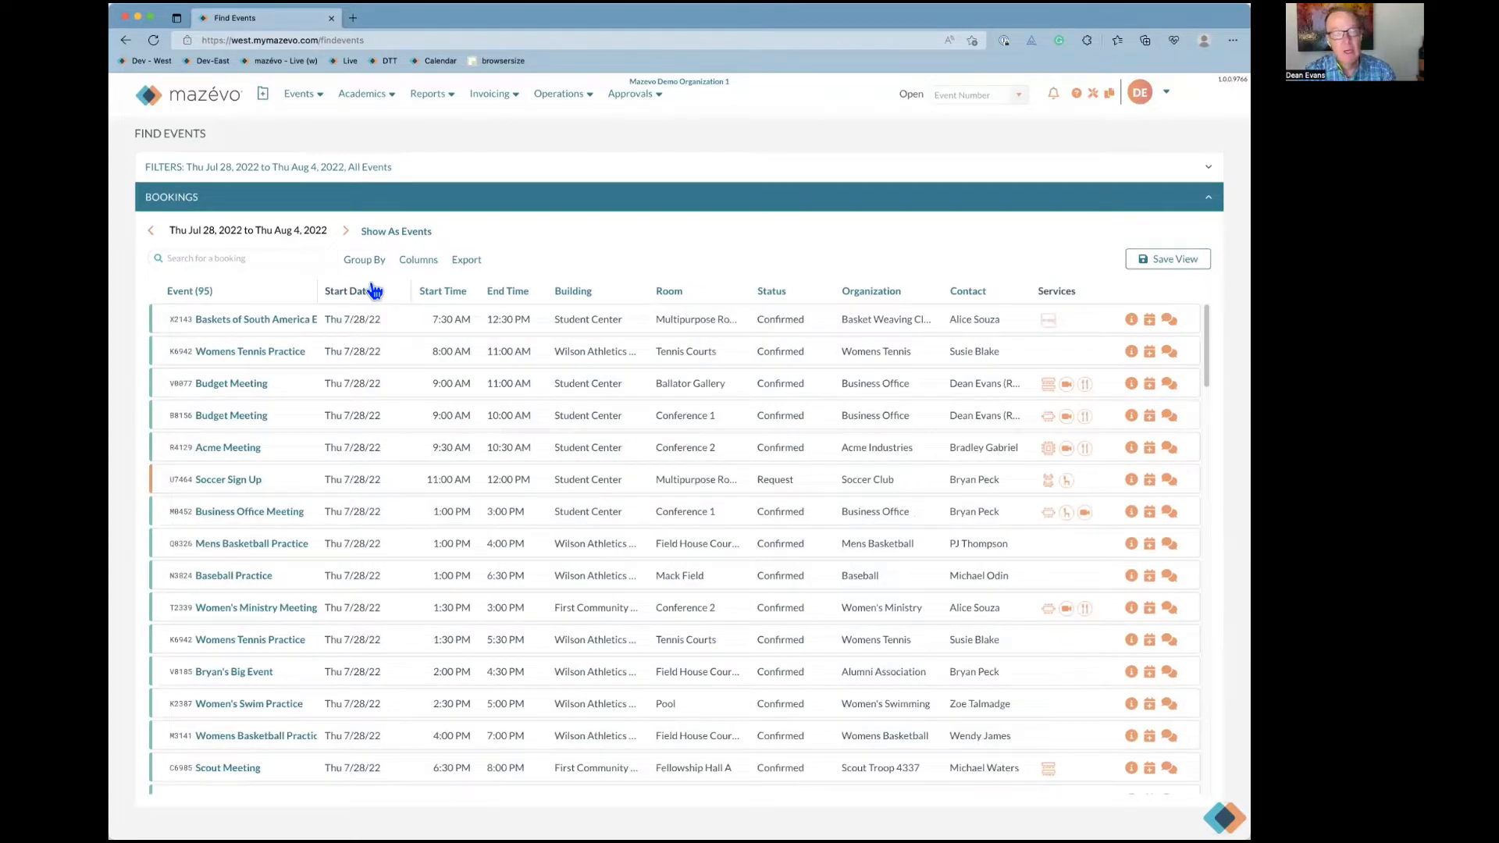
Add the Organization Type and Pricing Plan columns to the bookings list
{"action": "left_click", "coordinate": [423, 263]}
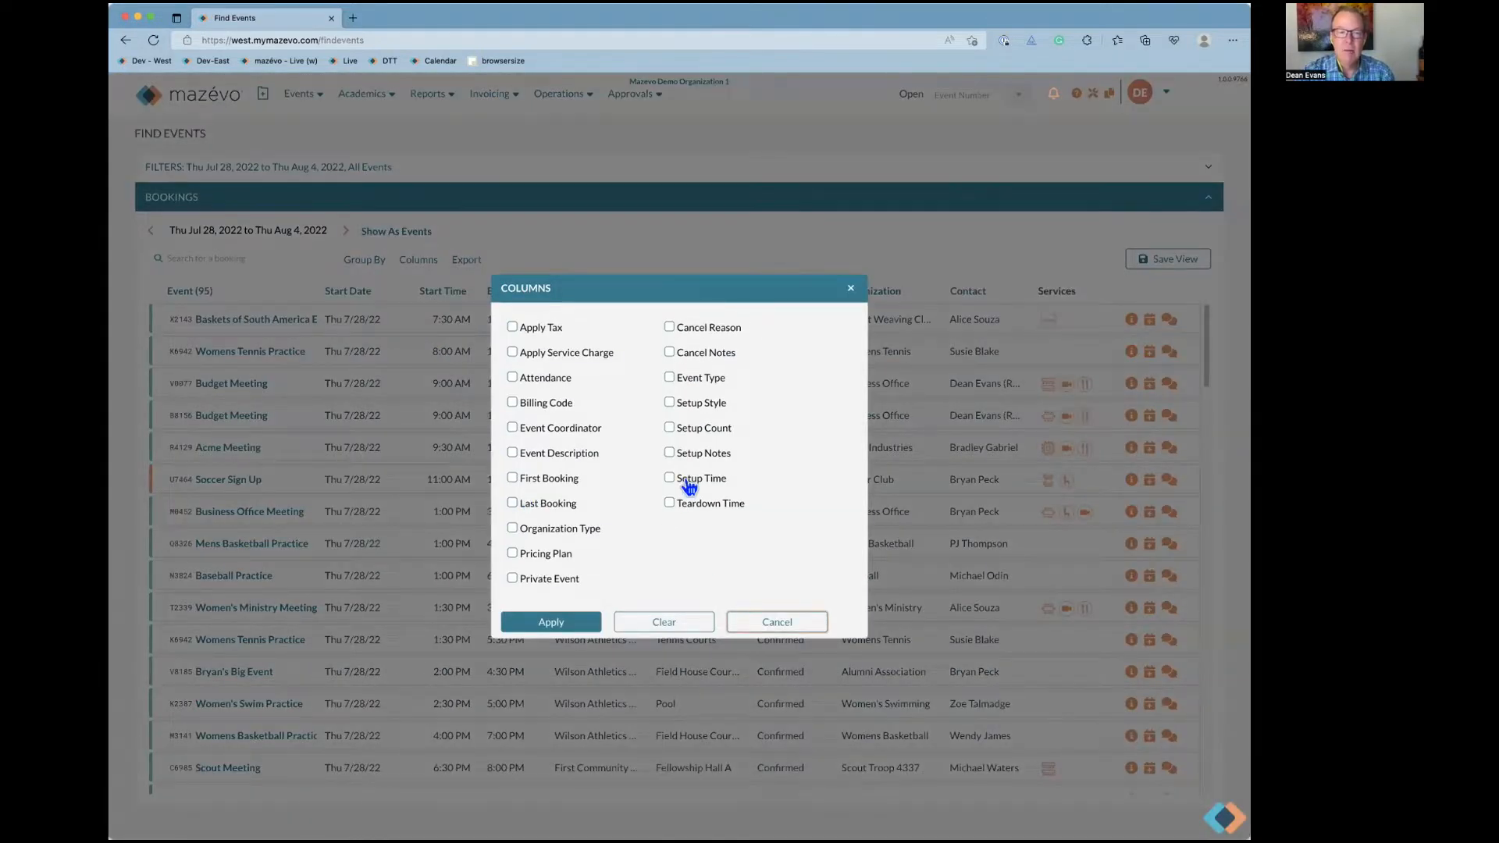
{"action": "left_click", "coordinate": [512, 530]}
{"action": "left_click", "coordinate": [513, 555]}
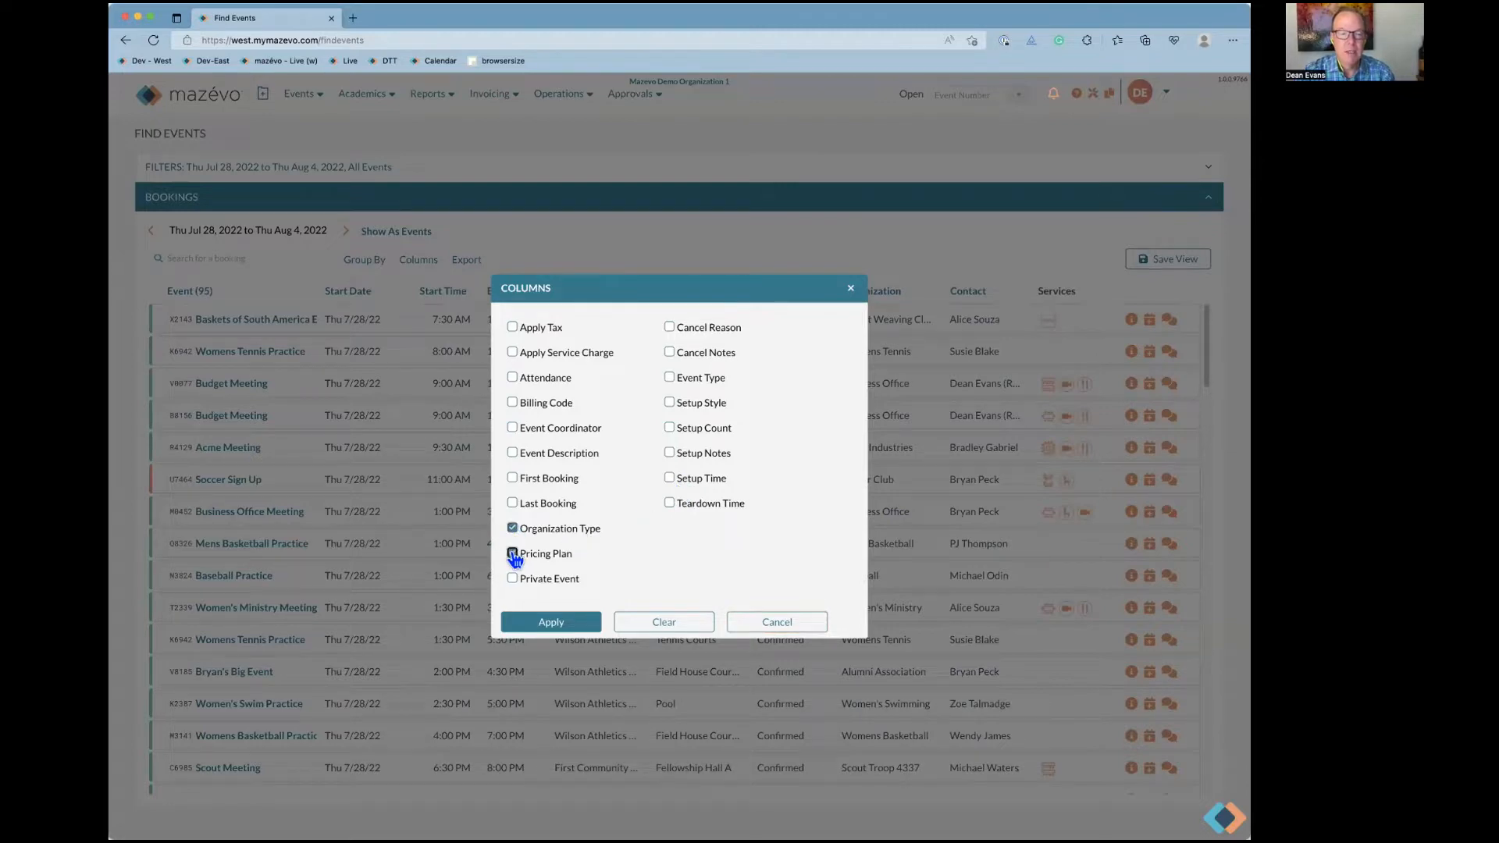
{"action": "left_click", "coordinate": [540, 622]}
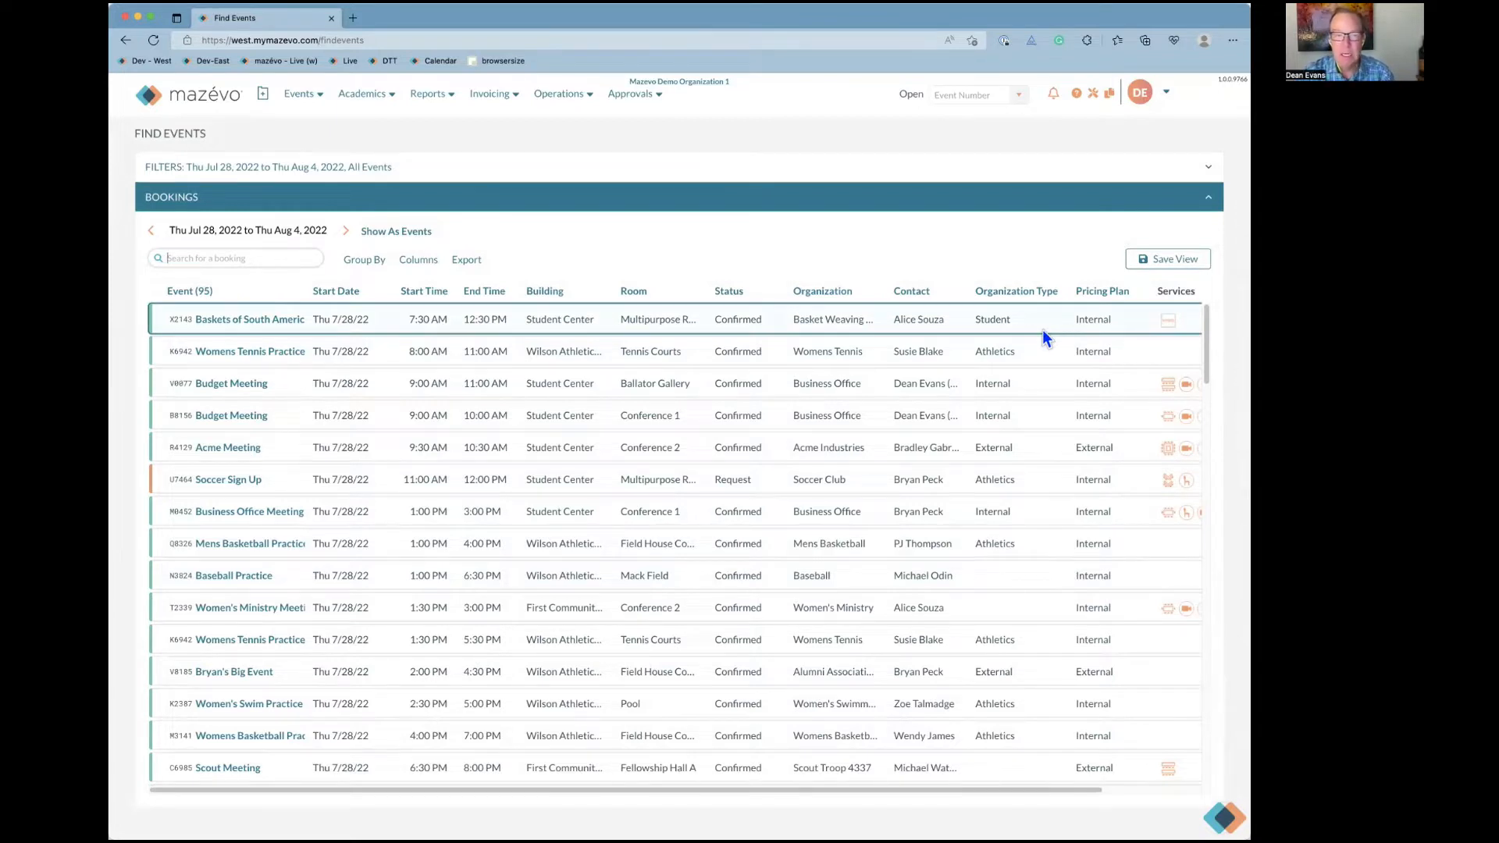
Replace the Organization Type column with the Private Event column, and export the bookings list
{"action": "left_click", "coordinate": [427, 265]}
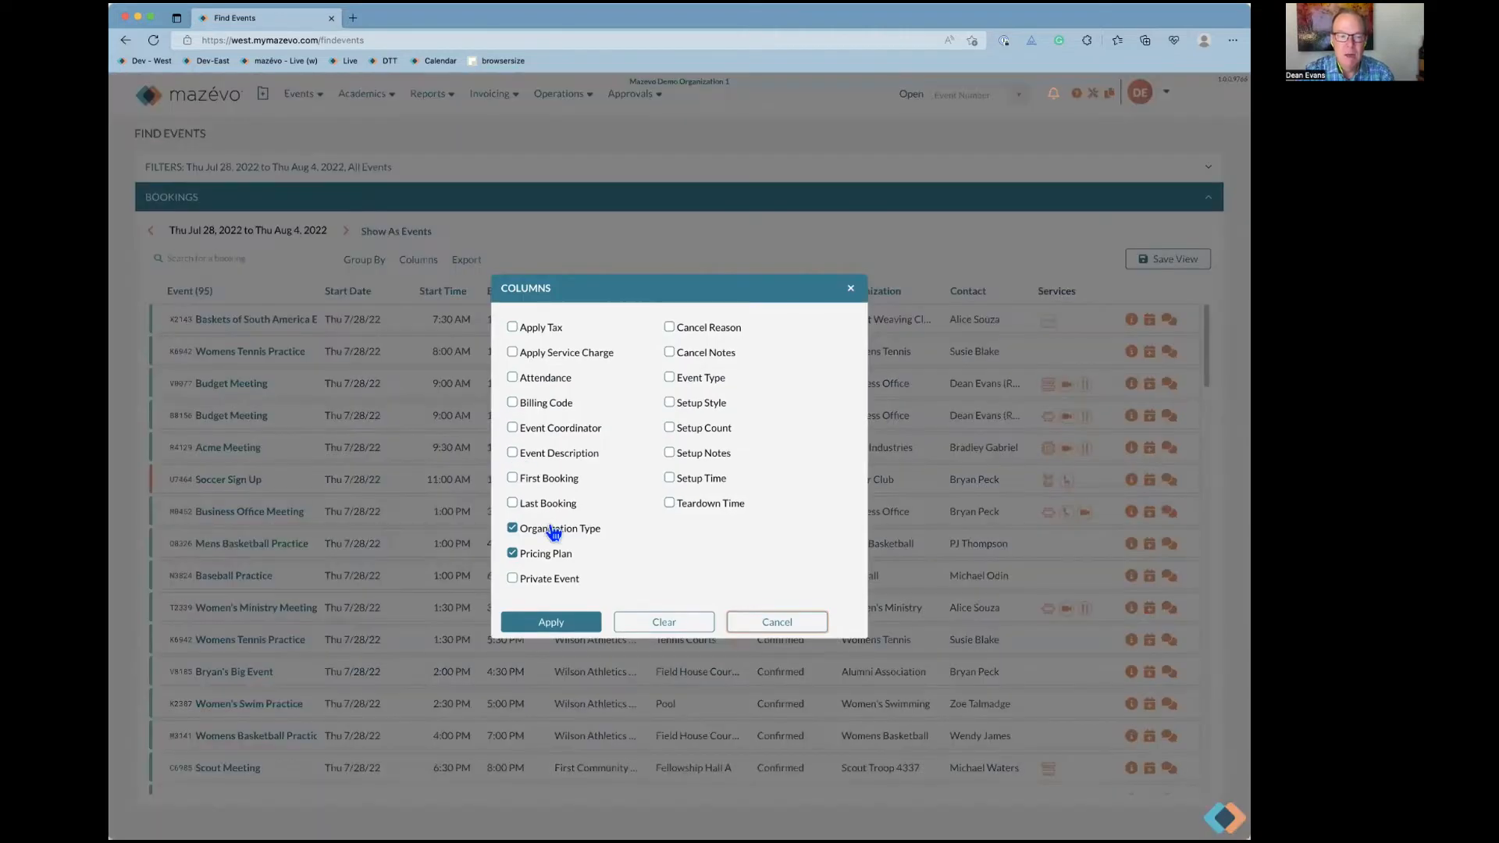
{"action": "left_click", "coordinate": [553, 533]}
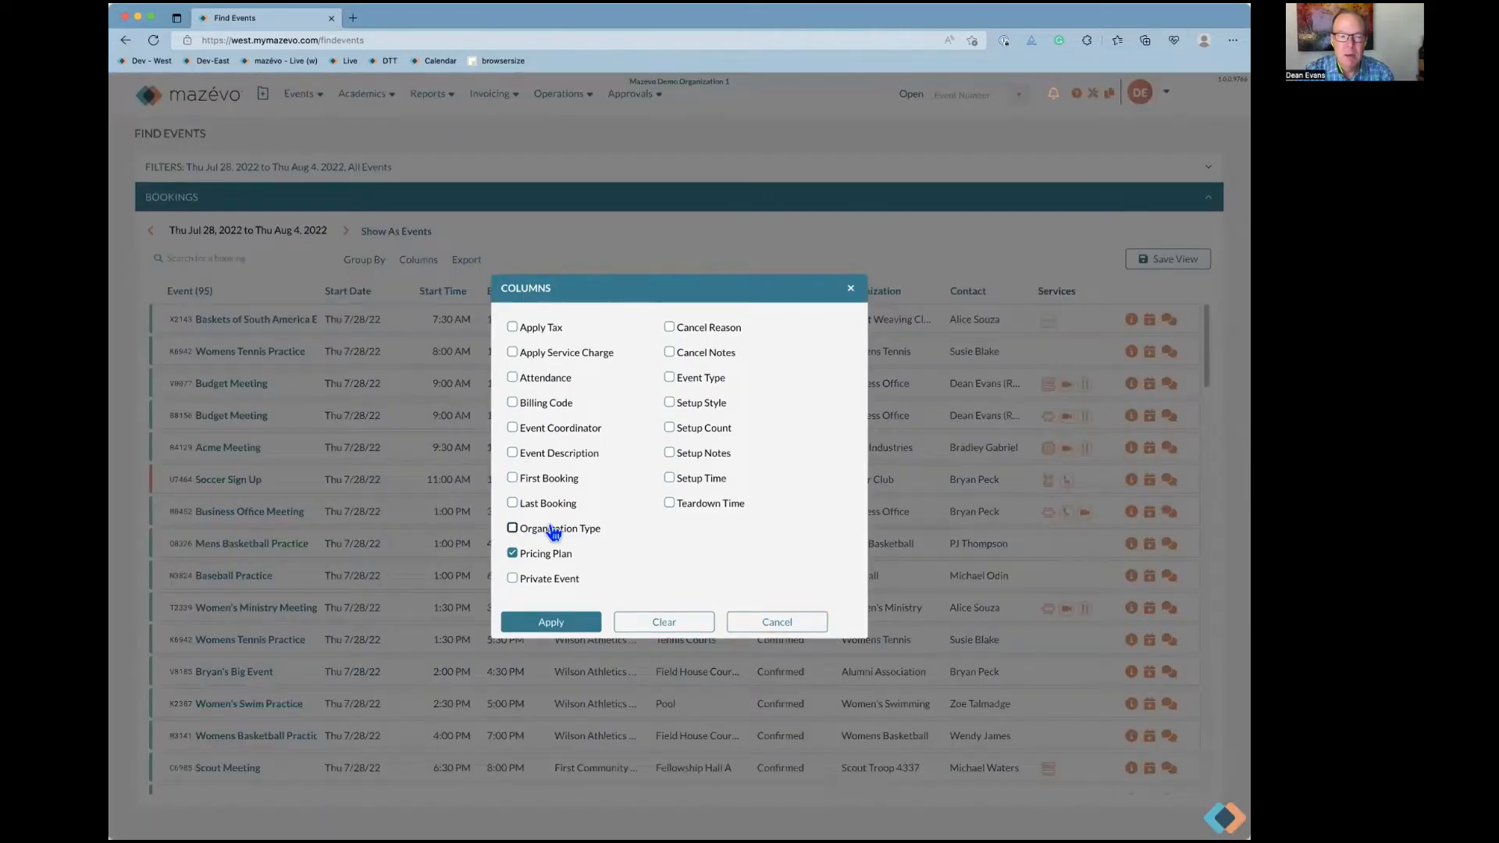
{"action": "left_click", "coordinate": [559, 580]}
{"action": "left_click", "coordinate": [559, 623]}
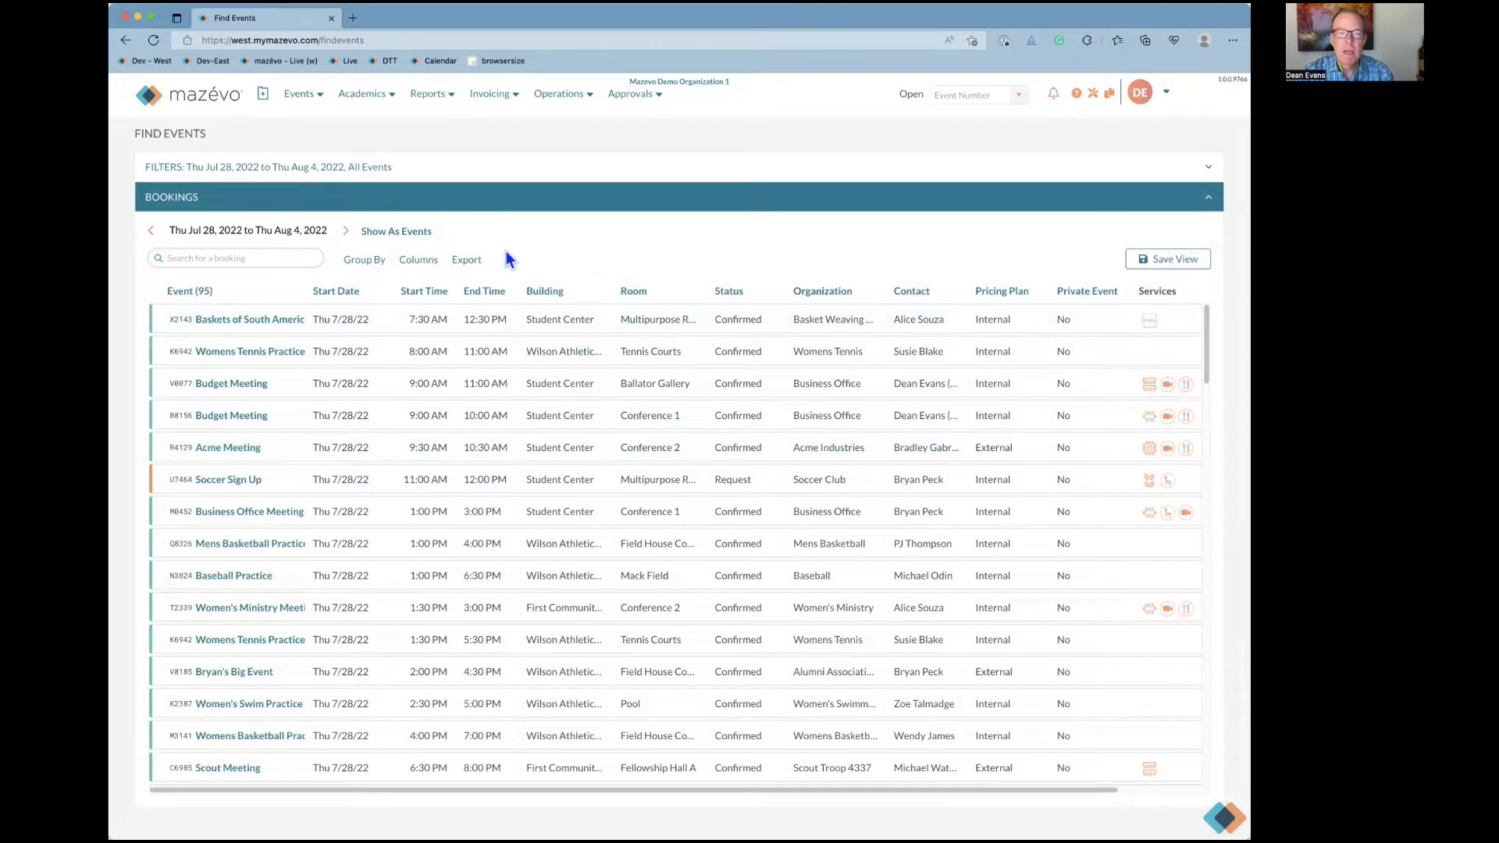
{"action": "left_click", "coordinate": [467, 260]}
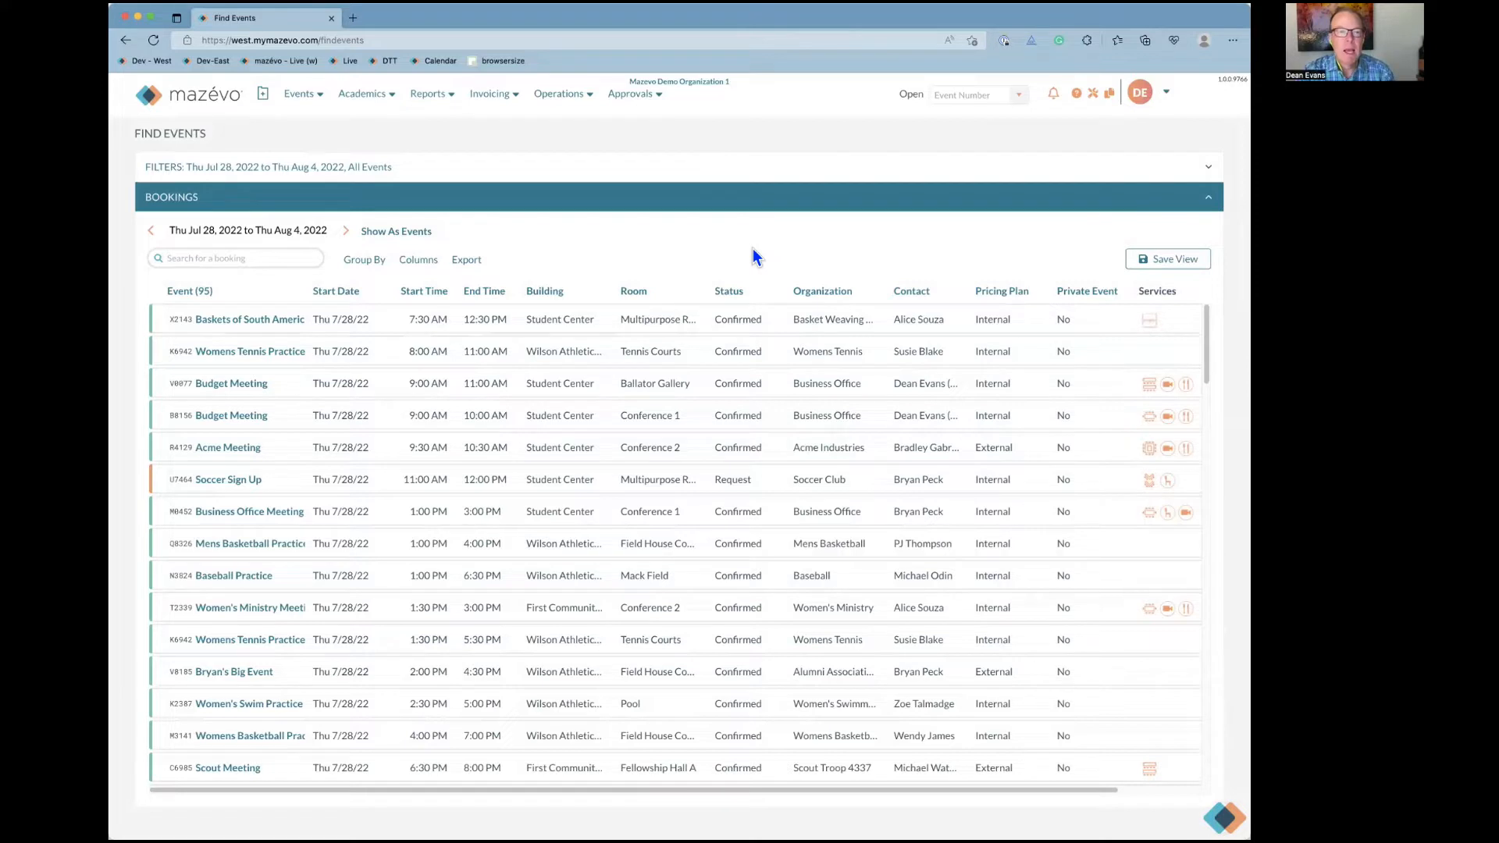
Show the results as events, view the Mens Basketball Practice event with Multiple status, and return to the bookings list
{"action": "left_click", "coordinate": [413, 235]}
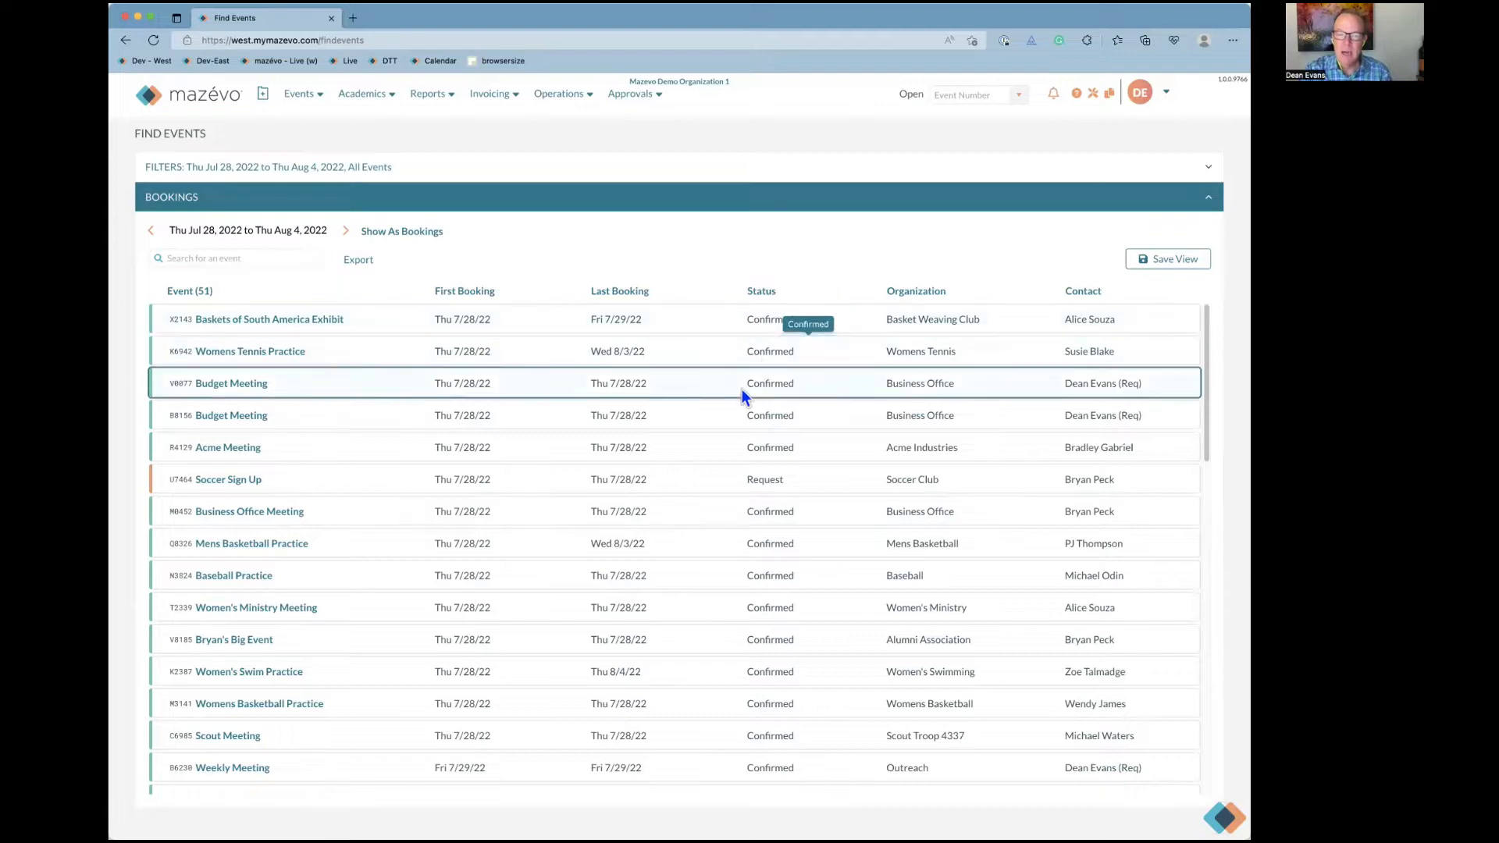
{"action": "scroll", "coordinate": [743, 416], "scroll_direction": "down", "scroll_amount": 2}
{"action": "scroll", "coordinate": [742, 415], "scroll_direction": "down", "scroll_amount": 10}
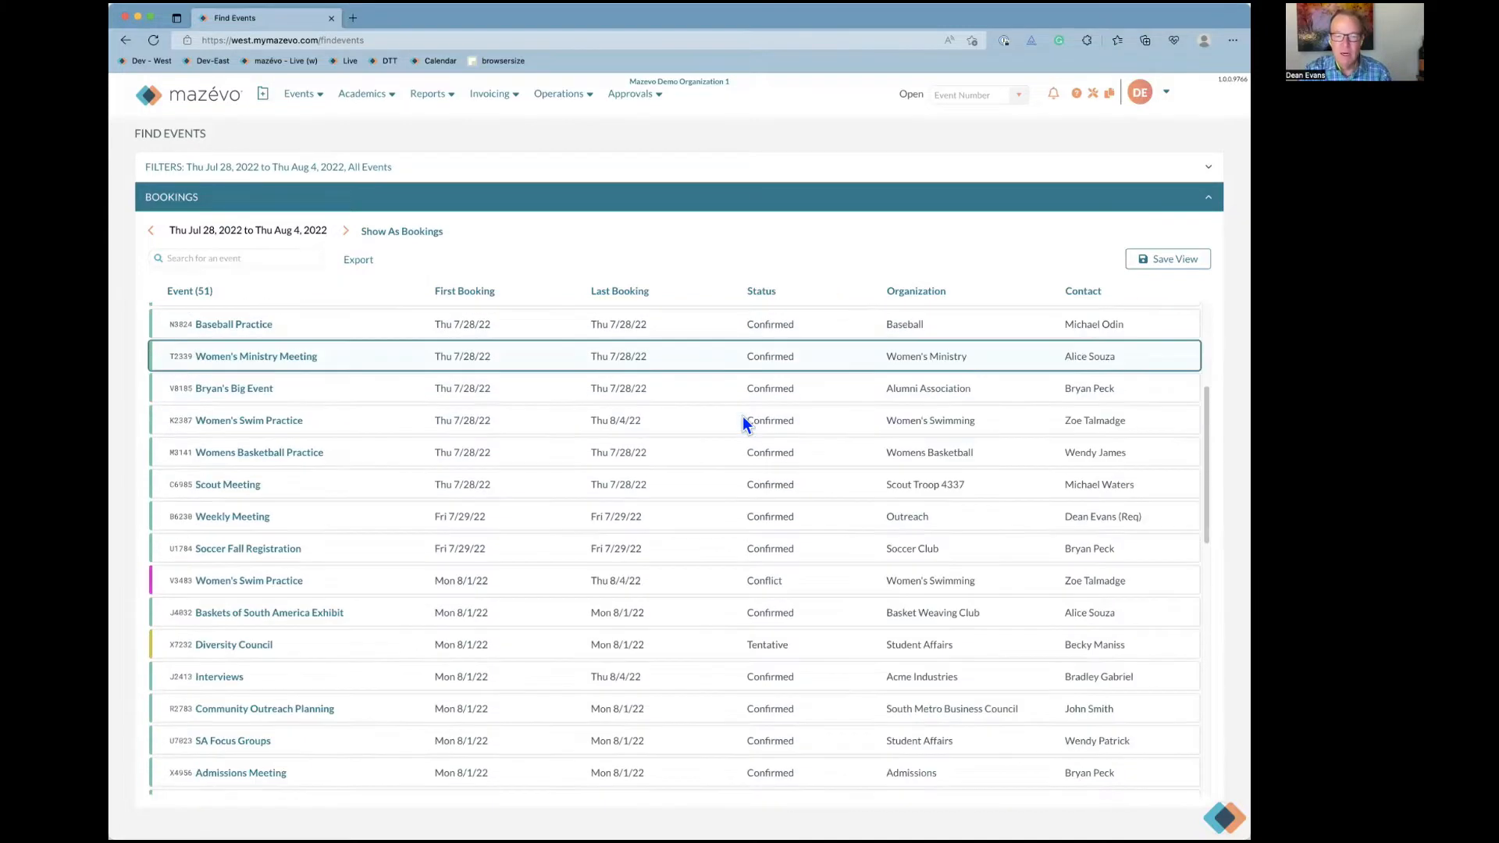
{"action": "scroll", "coordinate": [743, 415], "scroll_direction": "down", "scroll_amount": 11}
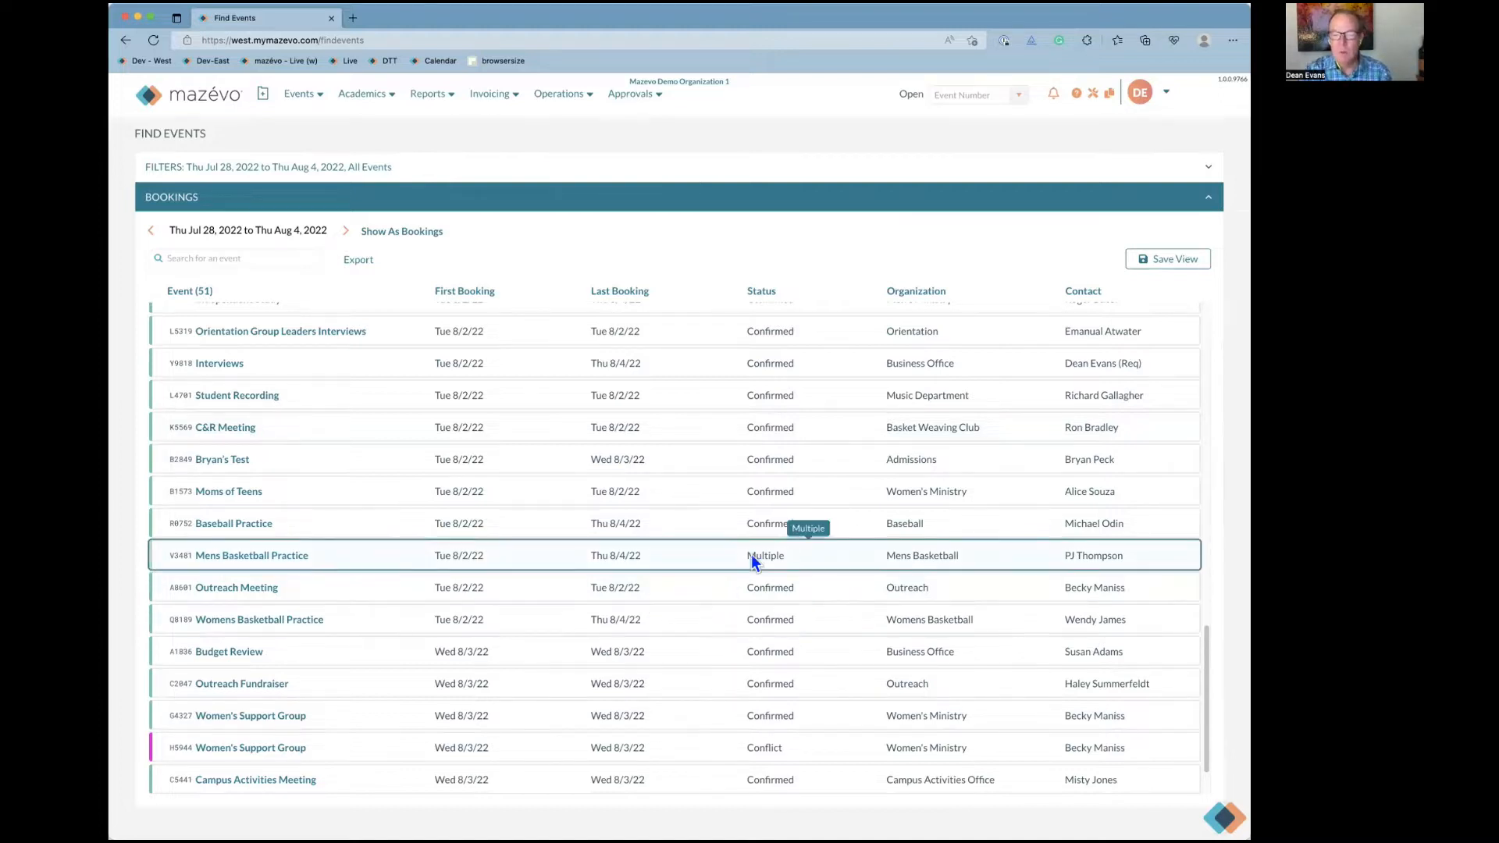
{"action": "left_click", "coordinate": [300, 556]}
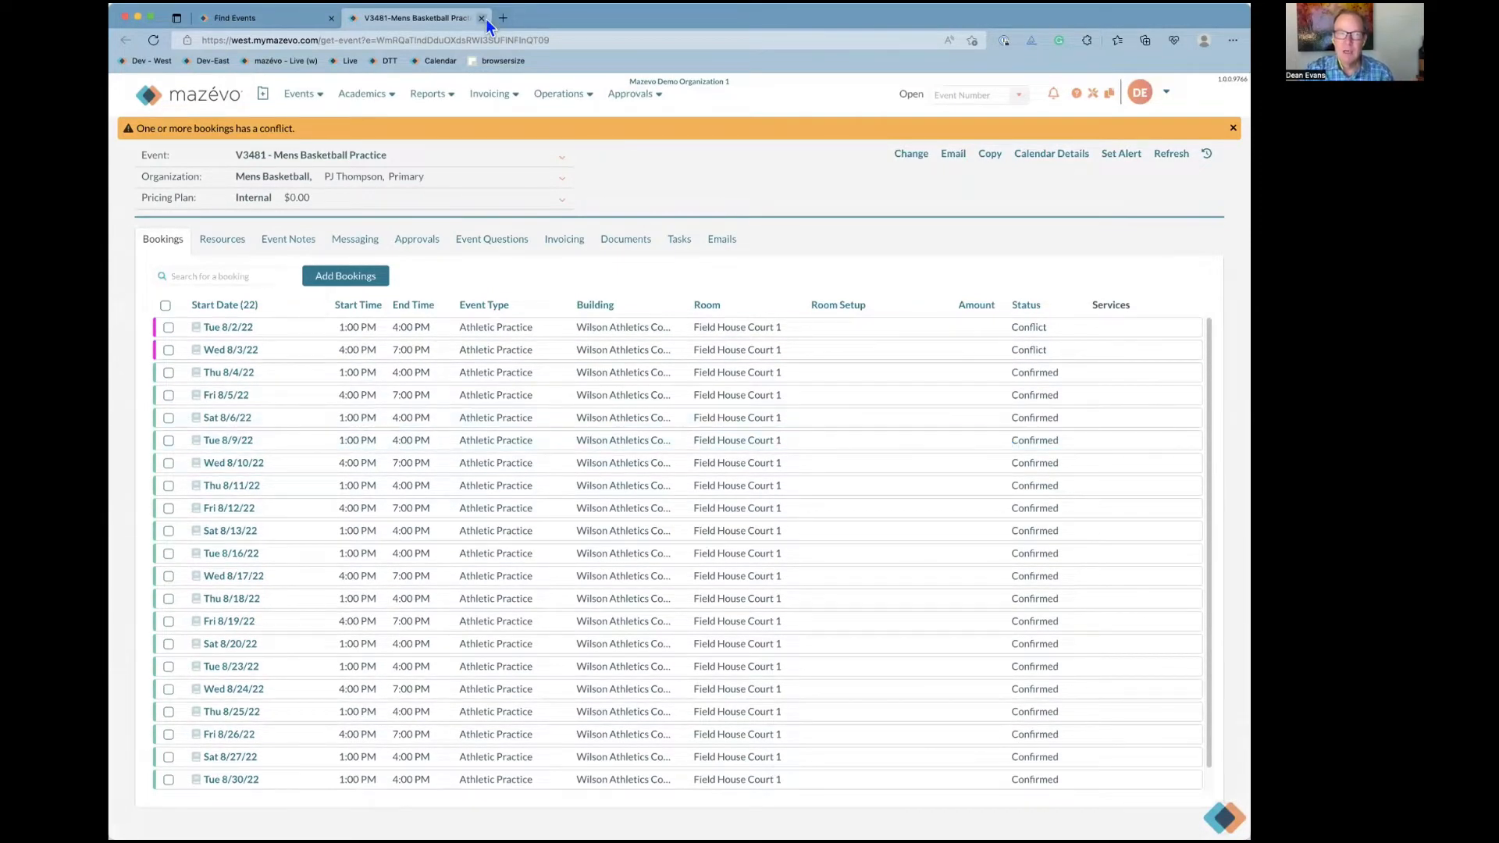
{"action": "left_click", "coordinate": [481, 18]}
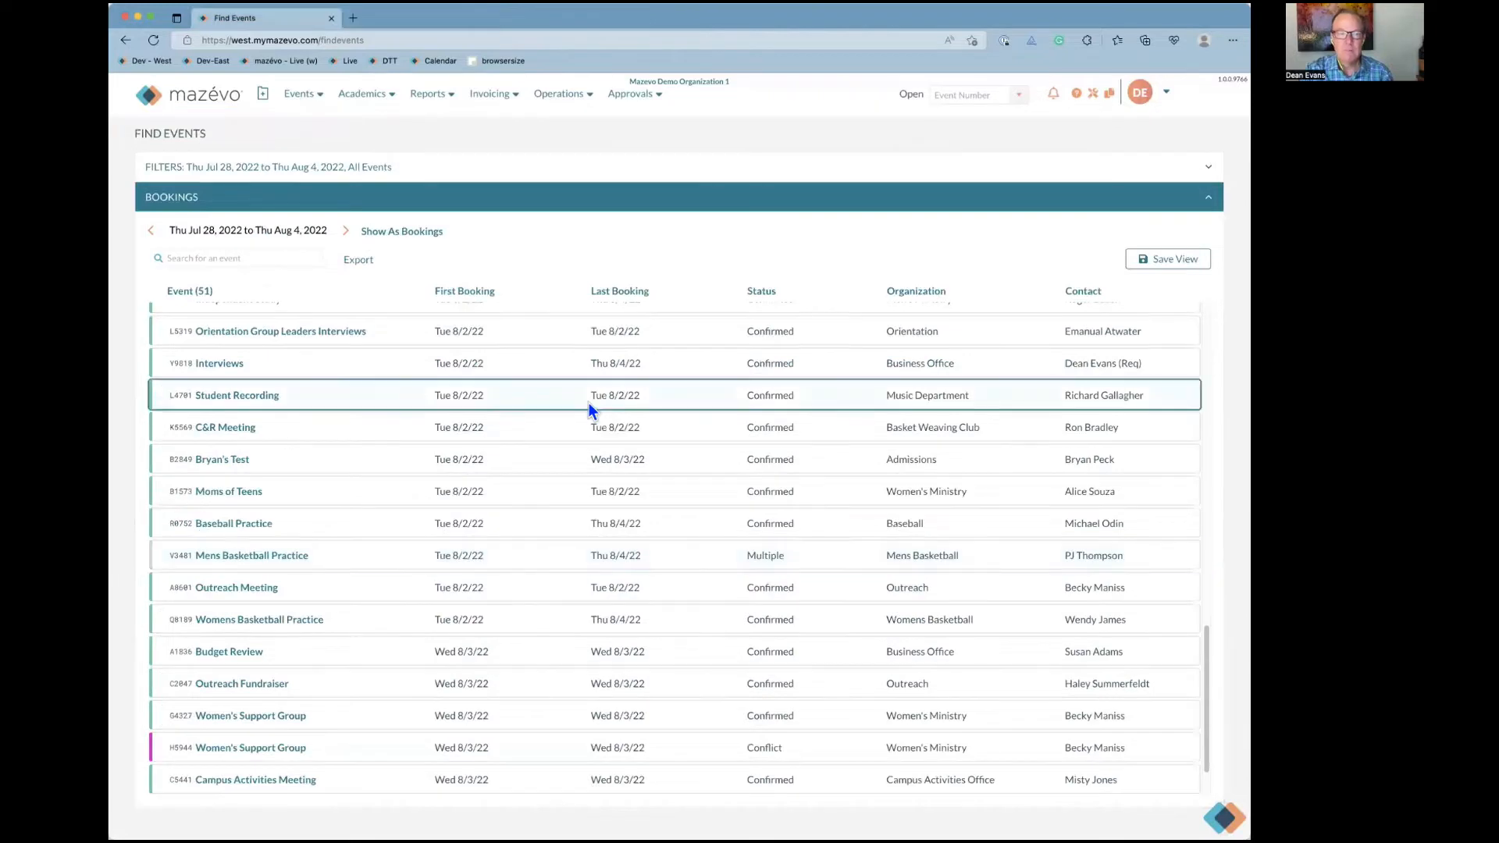
{"action": "scroll", "coordinate": [412, 356], "scroll_direction": "up", "scroll_amount": 7}
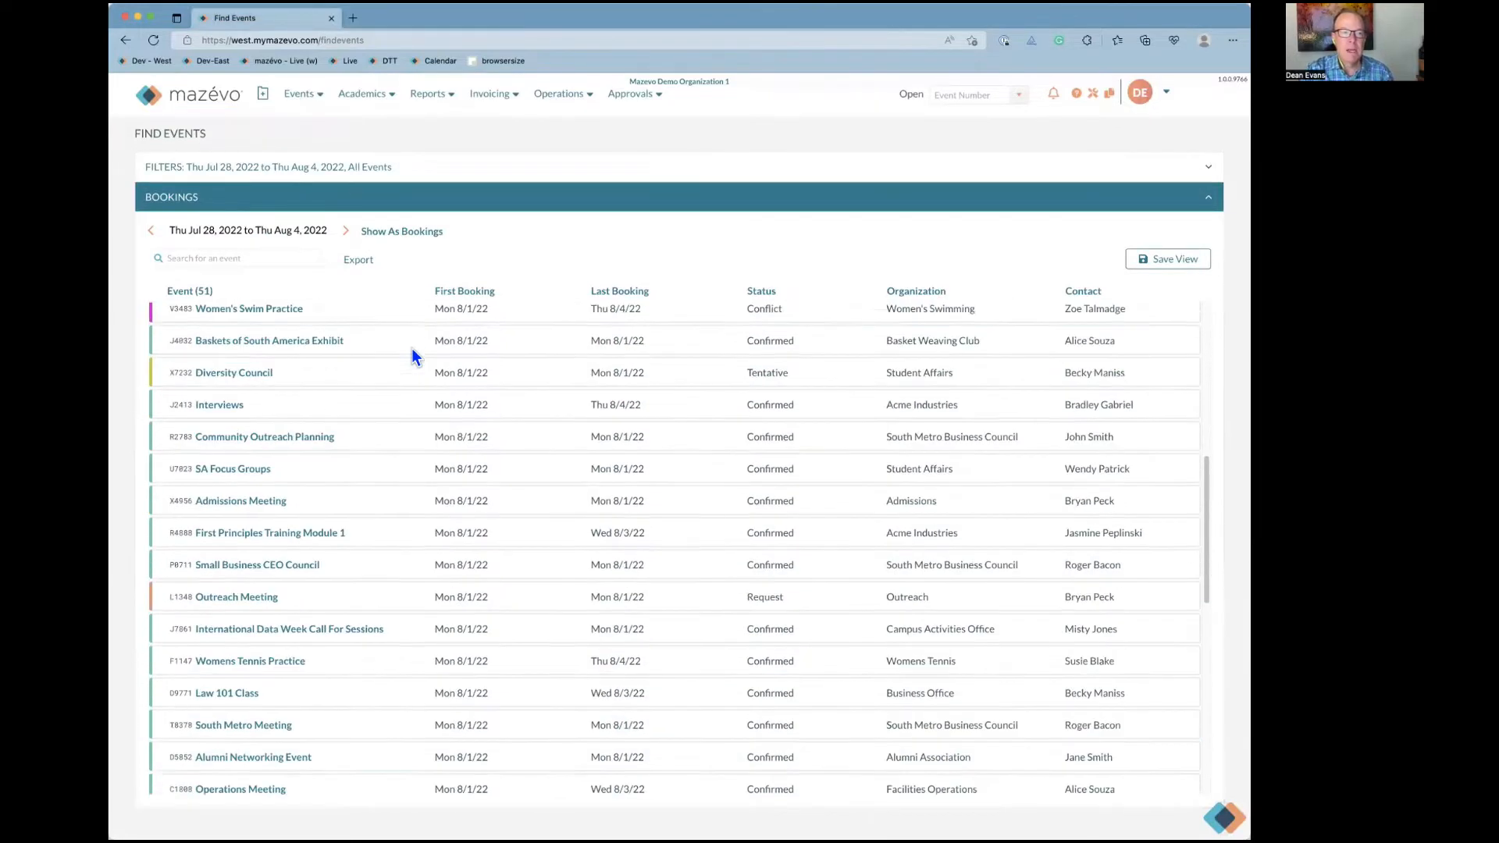
{"action": "left_click", "coordinate": [426, 234]}
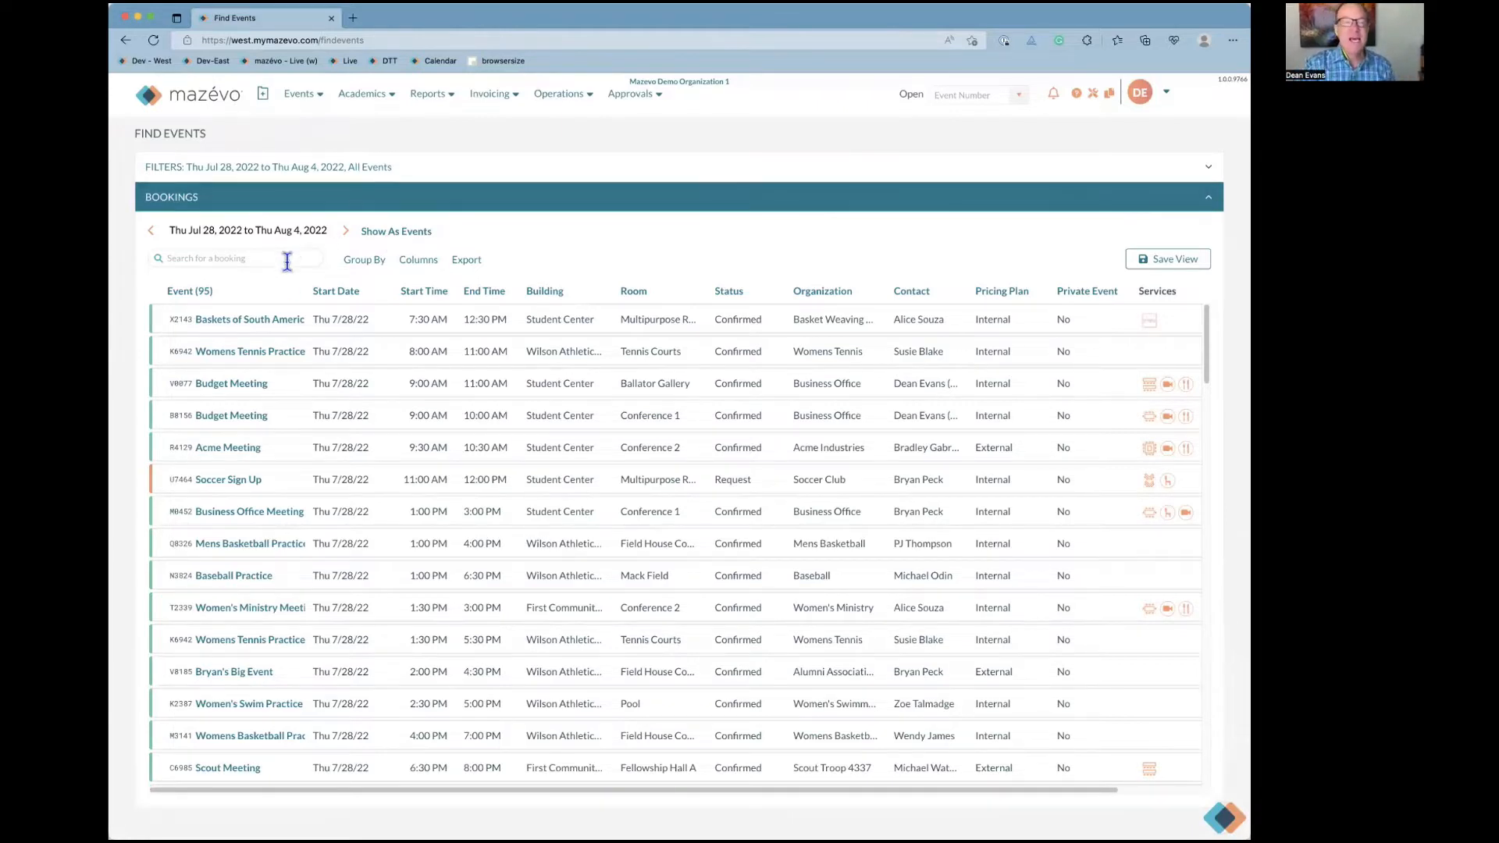
Switch the standard filter to All Events for an Organization and browse the available organizations, trying "ba" as search text
{"action": "left_click", "coordinate": [168, 172]}
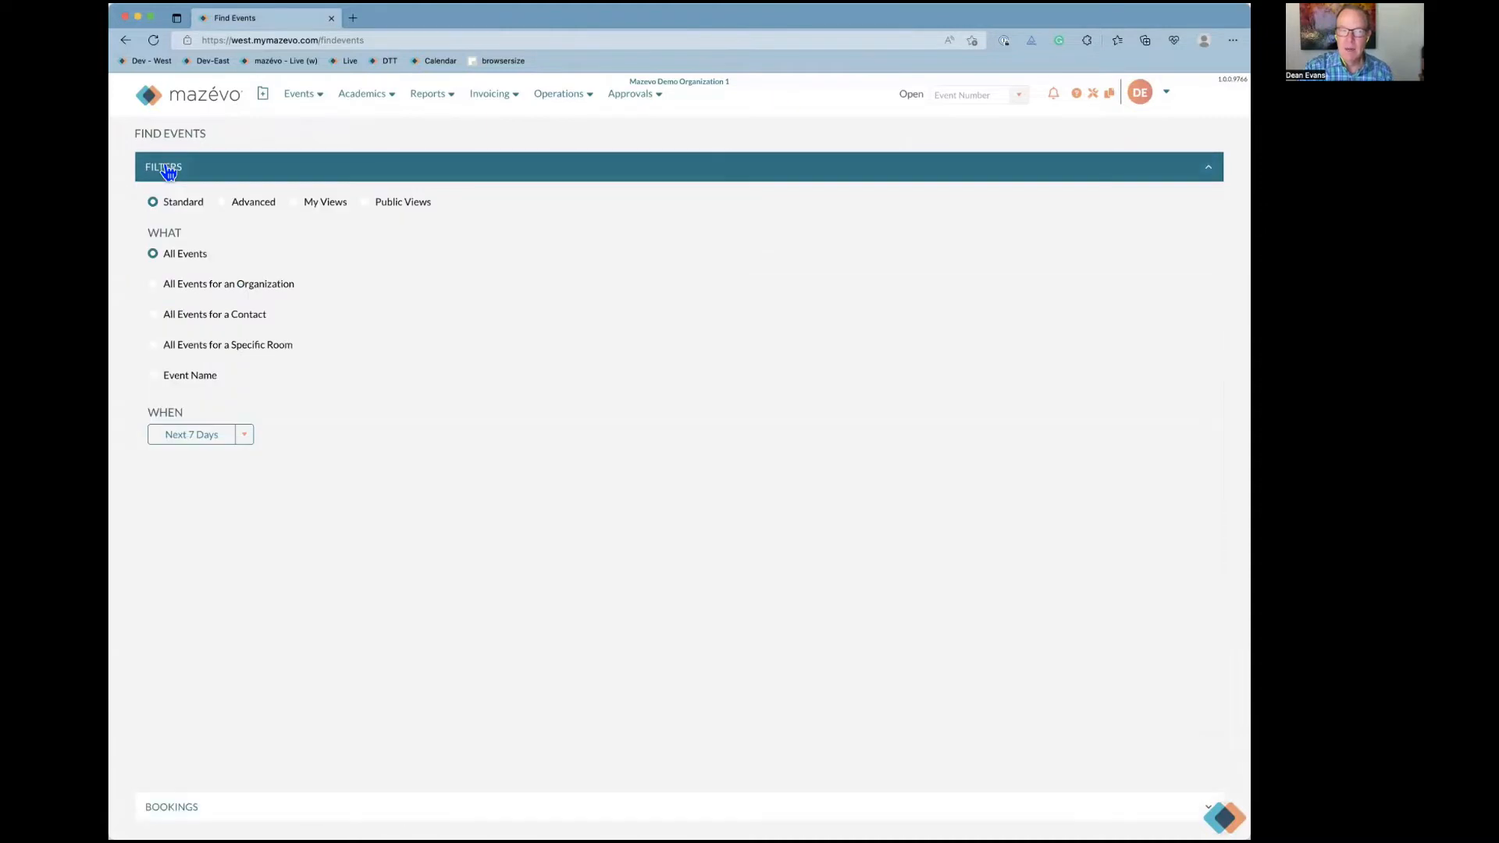
{"action": "left_click", "coordinate": [217, 289]}
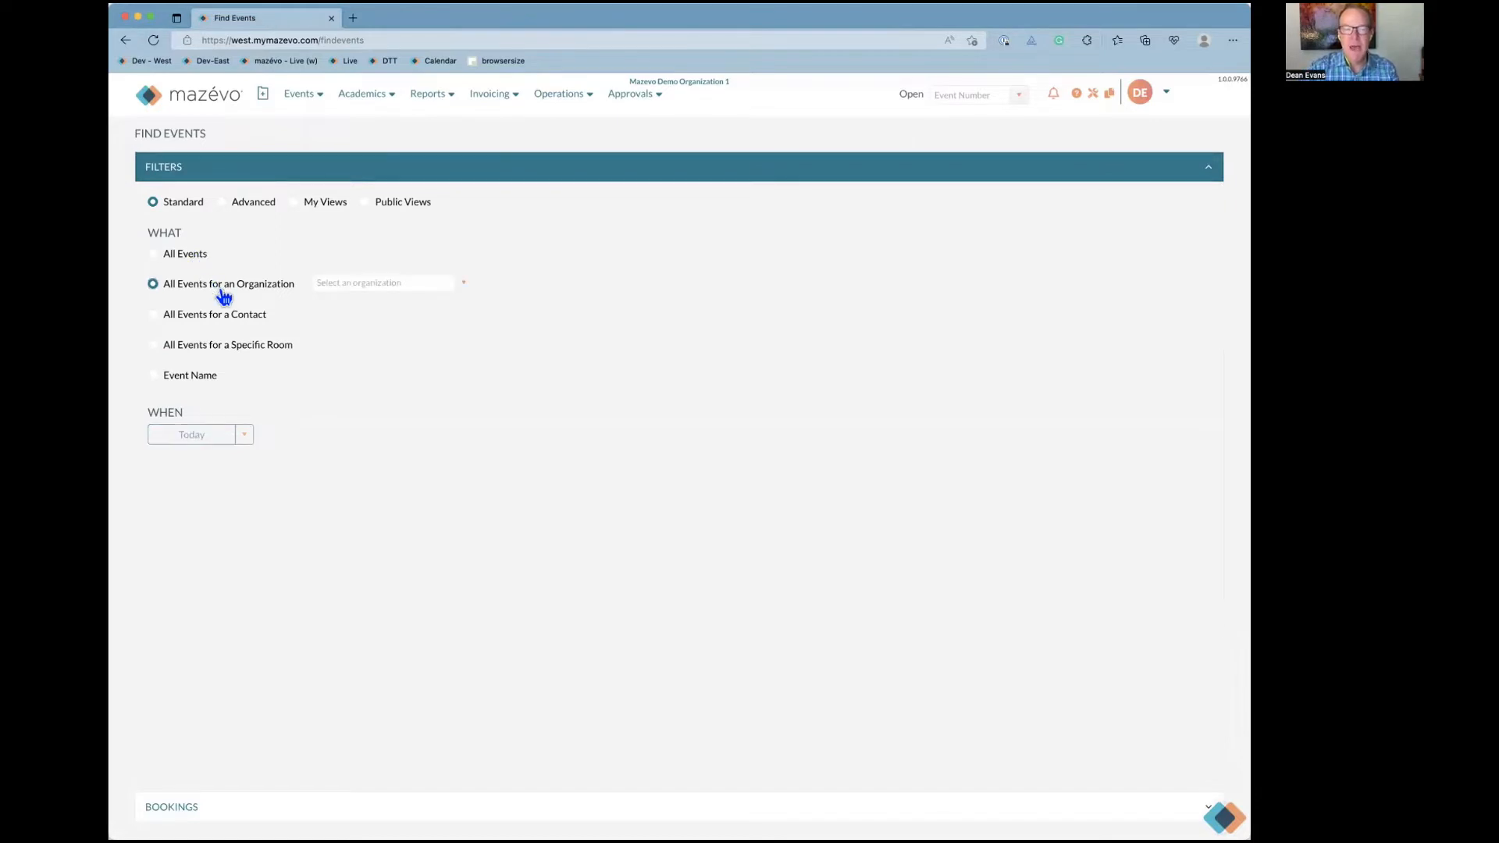
{"action": "left_click", "coordinate": [400, 281]}
{"action": "type", "text": "baseball"}
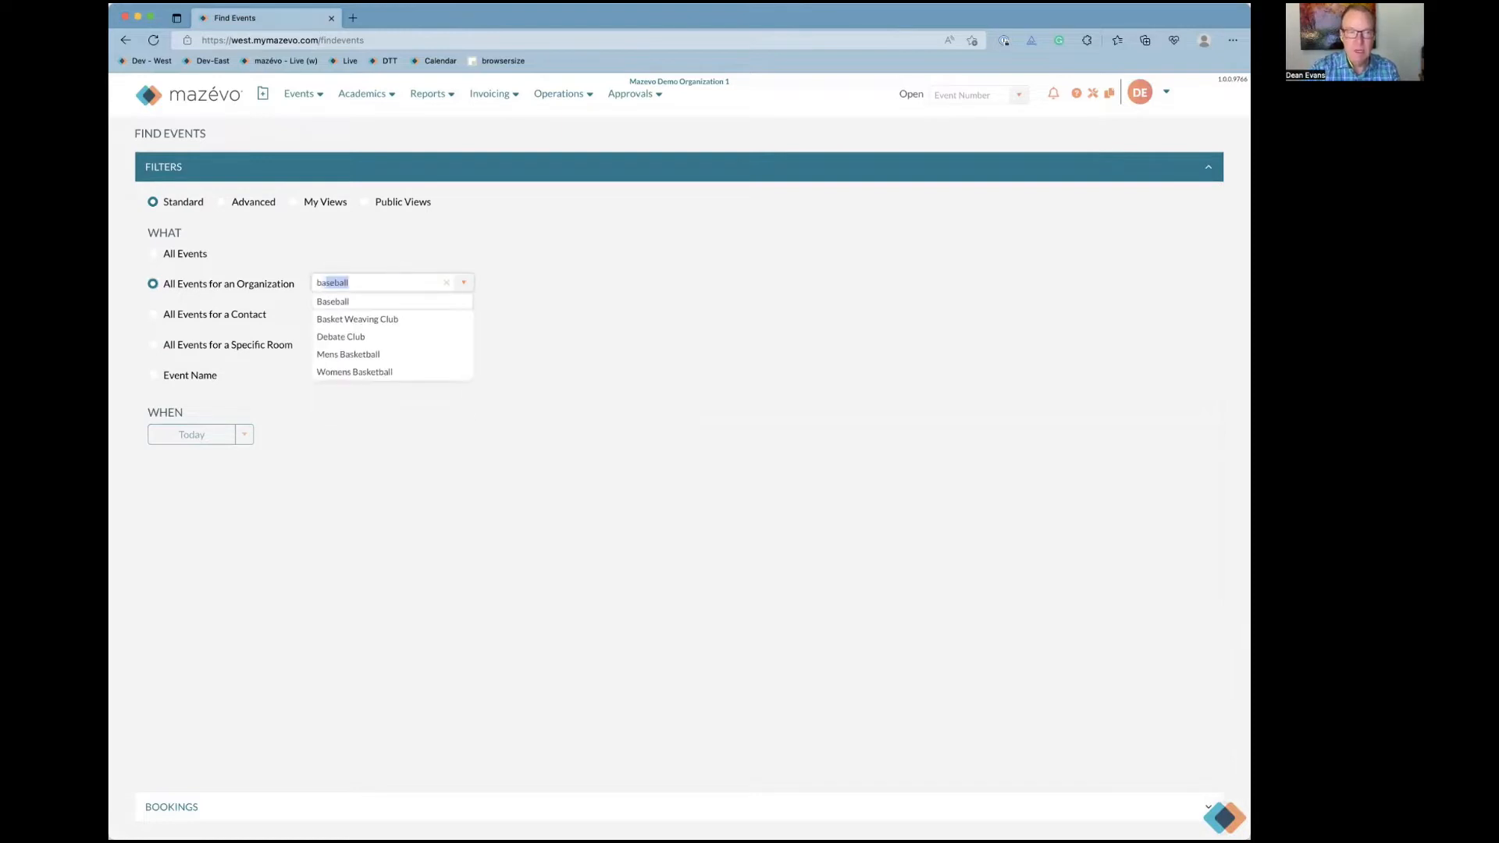
{"action": "key", "text": "BackSpace"}
{"action": "key", "text": "BackSpace"}
{"action": "key", "text": "BackSpace"}
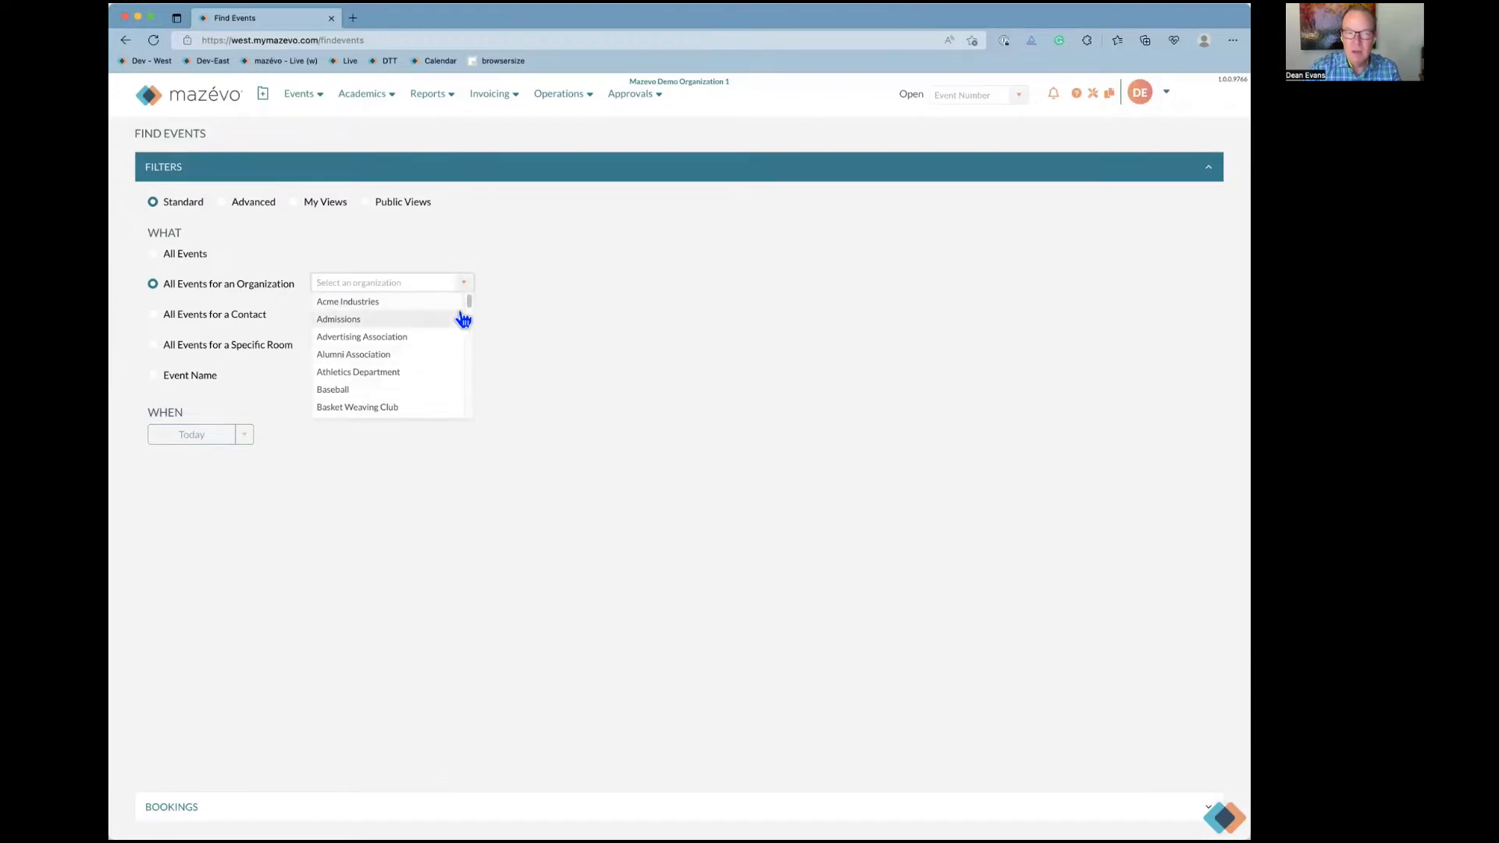
{"action": "scroll", "coordinate": [462, 321], "scroll_direction": "down", "scroll_amount": 5}
{"action": "scroll", "coordinate": [462, 324], "scroll_direction": "up", "scroll_amount": 5}
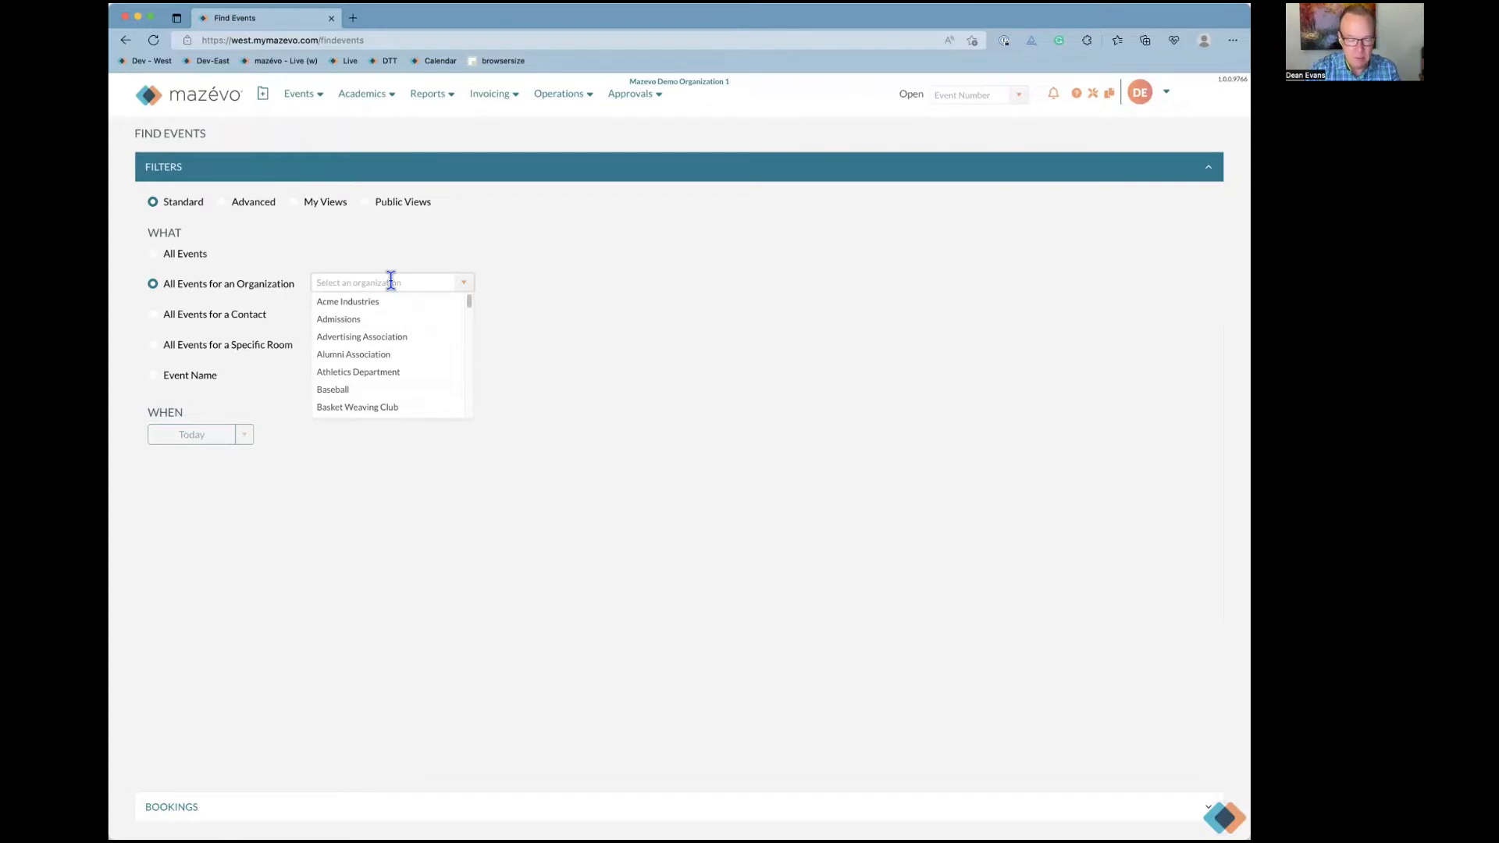
Look up "we", choose Basket Weaving Club as the organization, and list its bookings for This Year
{"action": "type", "text": "we"}
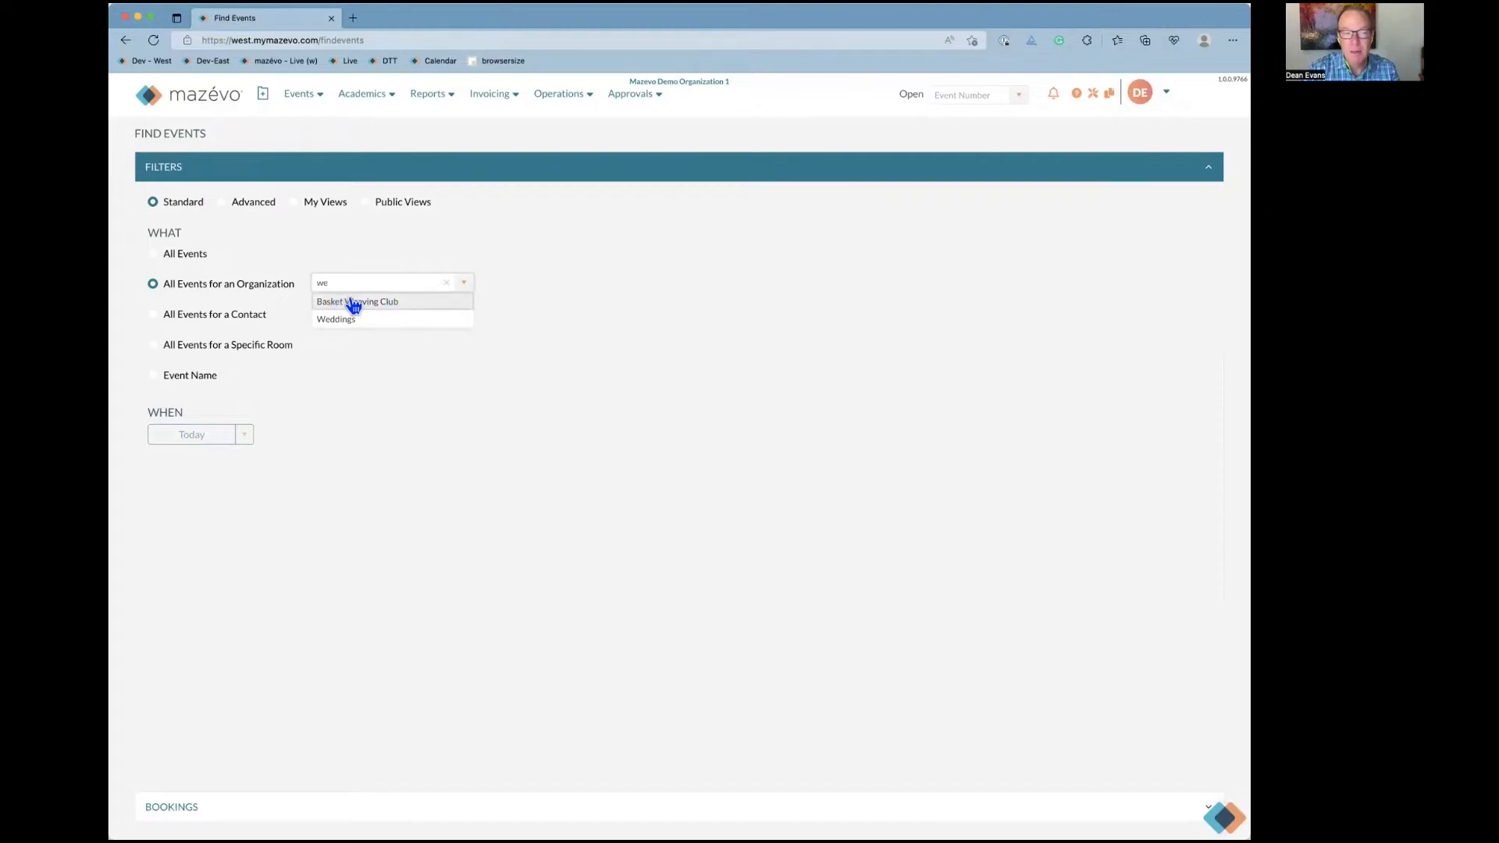
{"action": "left_click", "coordinate": [391, 305]}
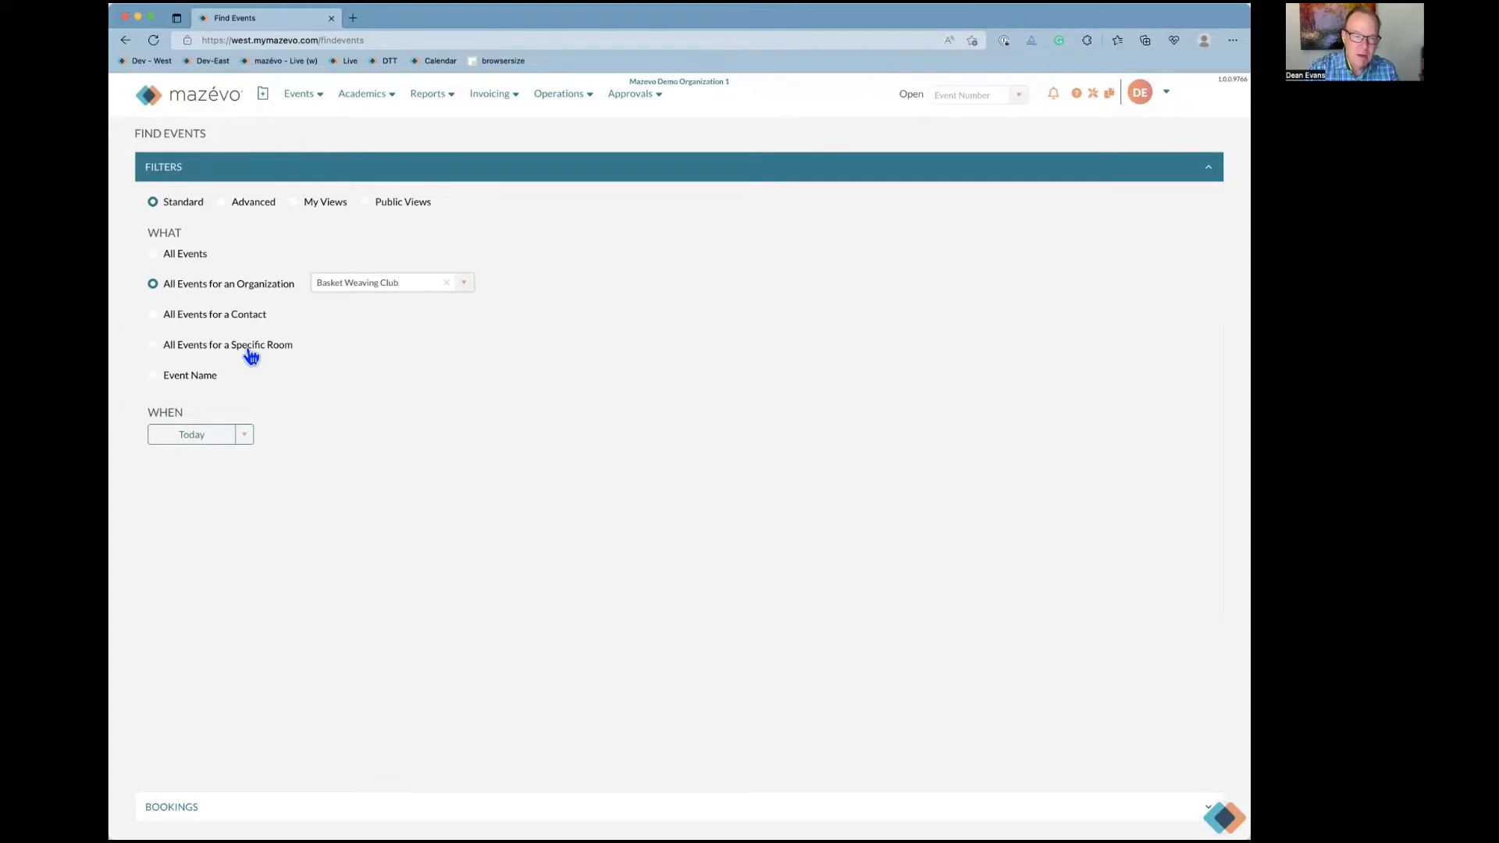
{"action": "left_click", "coordinate": [248, 438]}
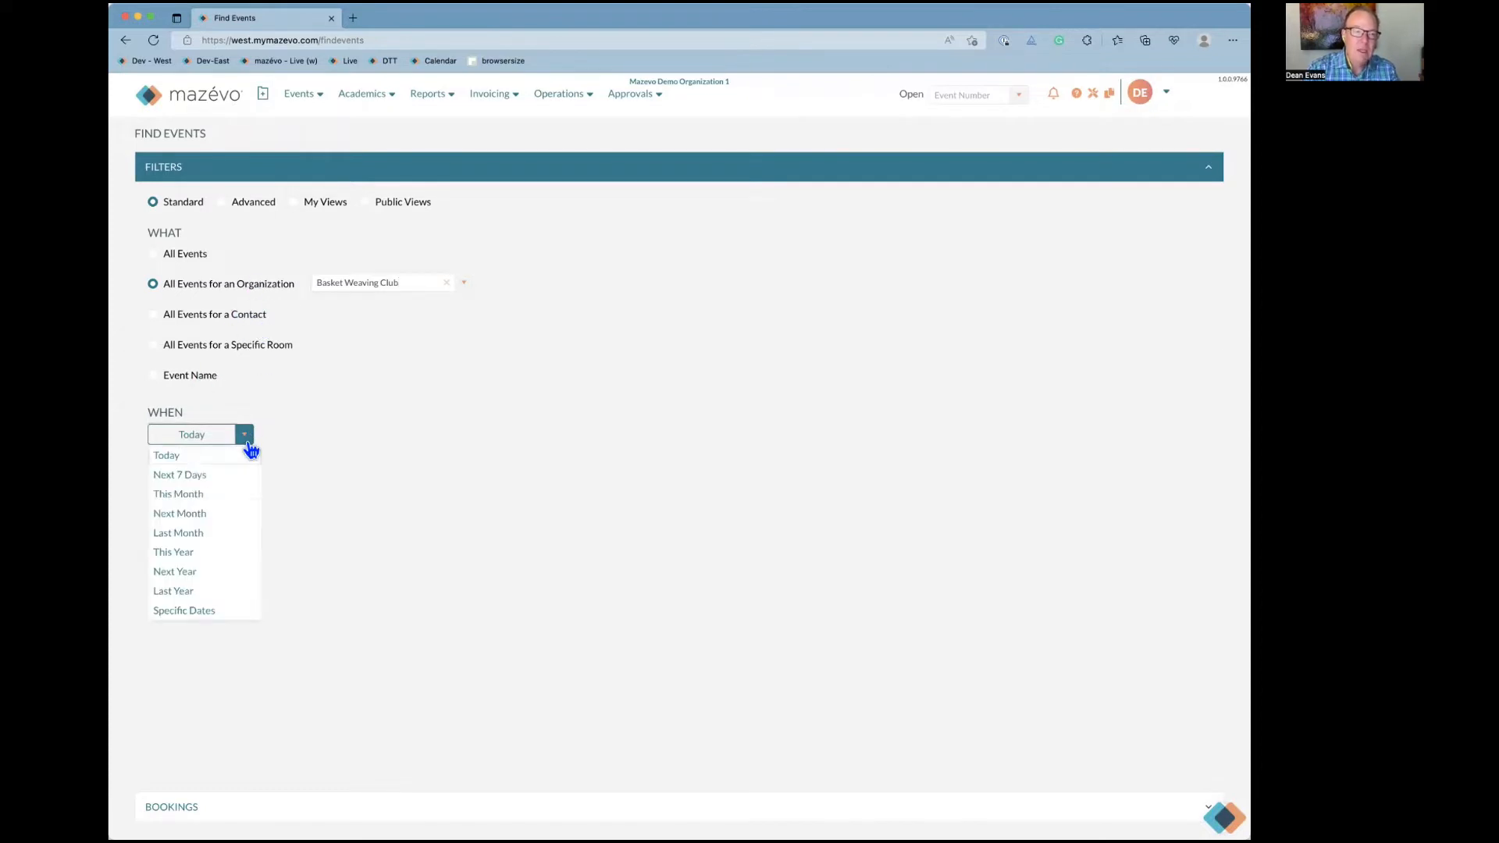
{"action": "left_click", "coordinate": [225, 556]}
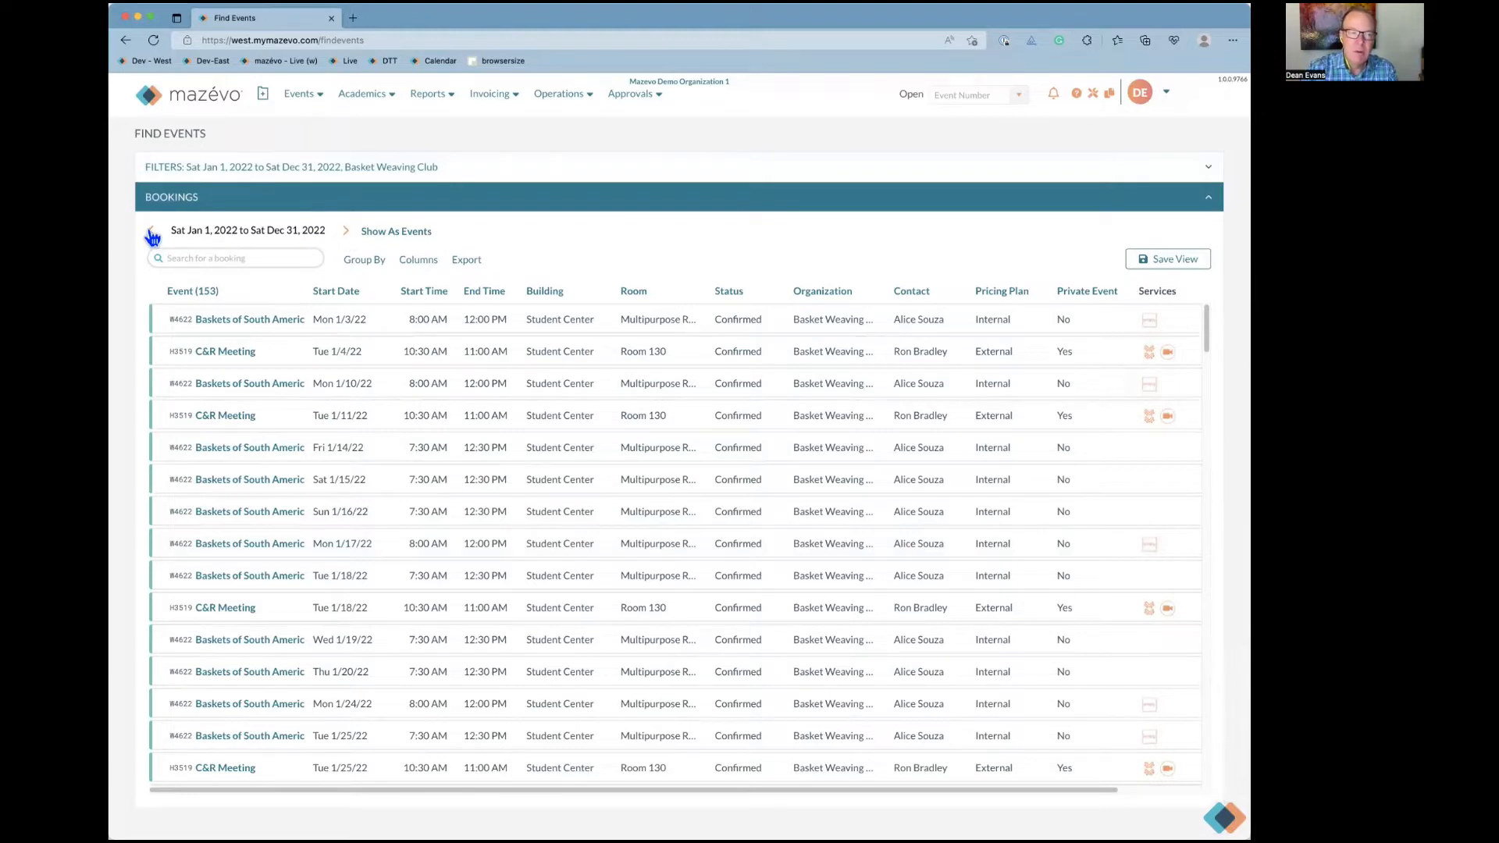
Step the Basket Weaving Club results forward to 2023 and back through 2022 to 2021
{"action": "left_click", "coordinate": [348, 233]}
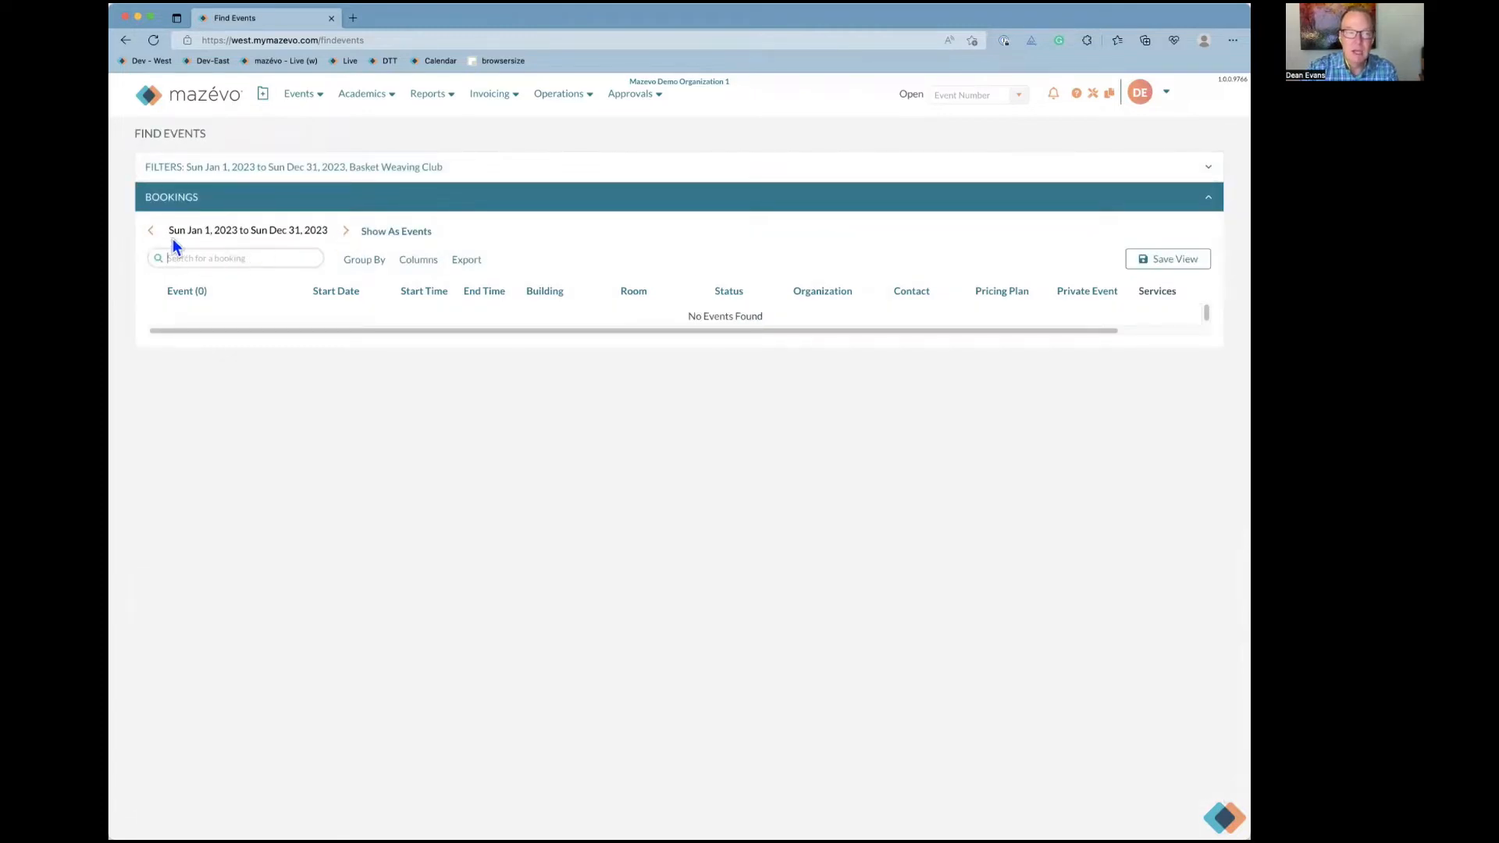
{"action": "left_click", "coordinate": [150, 233]}
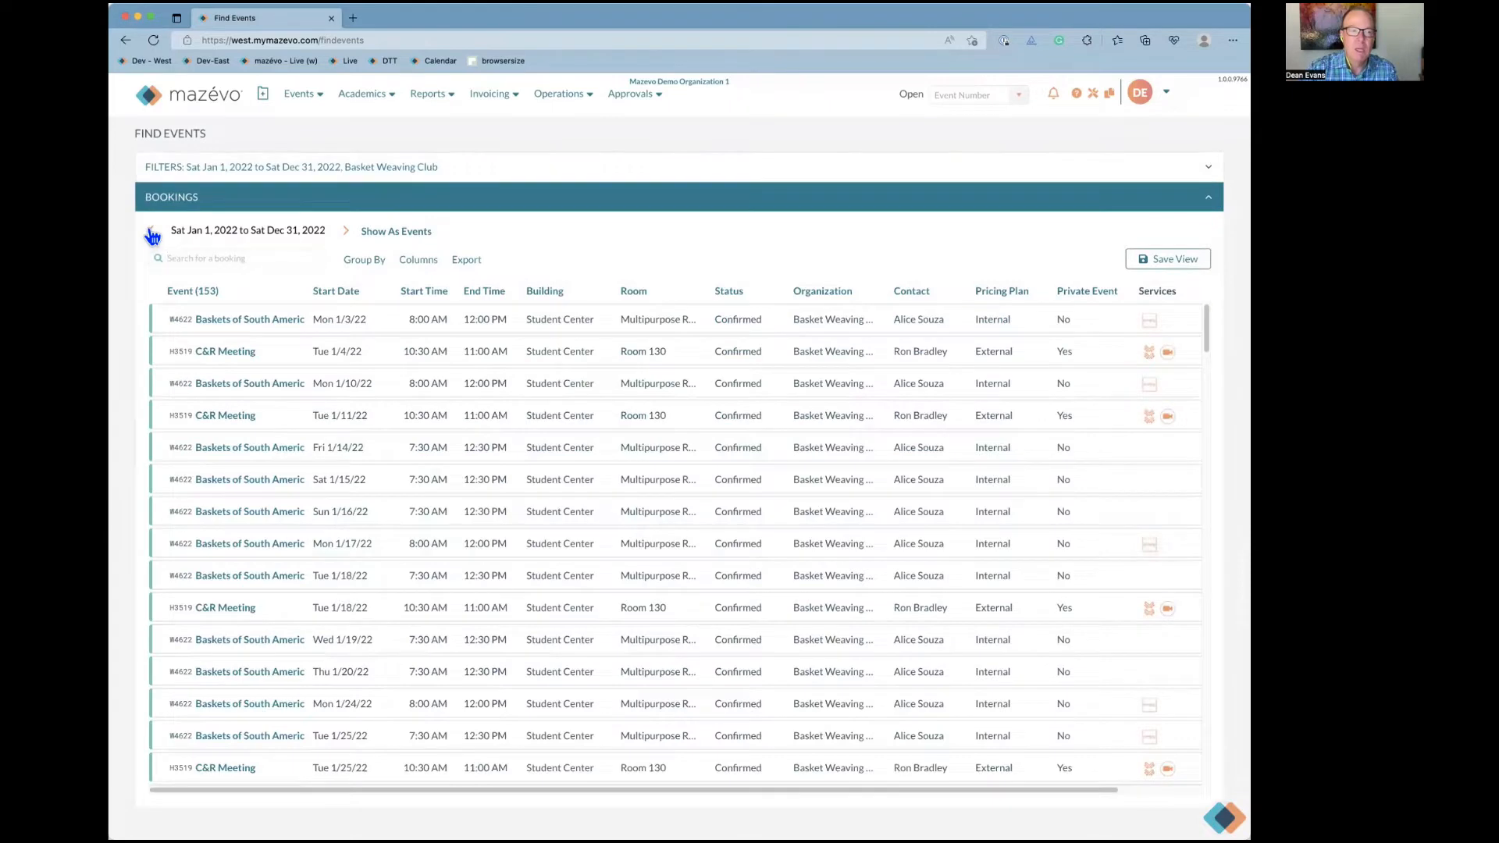
{"action": "left_click", "coordinate": [150, 232]}
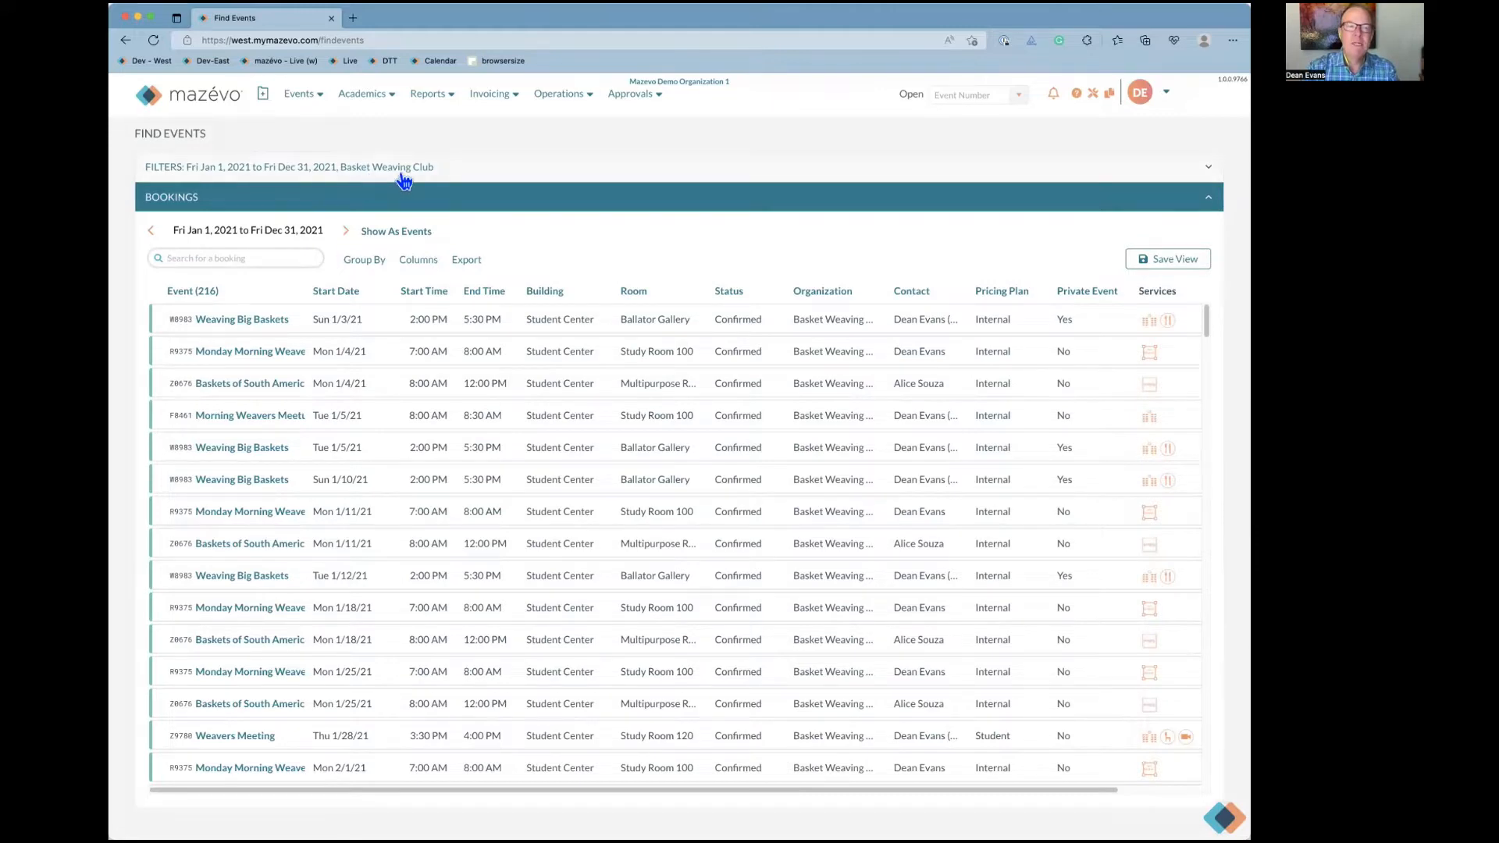
Set the club's date filter to This Month, and step the results one month ahead and back
{"action": "left_click", "coordinate": [456, 175]}
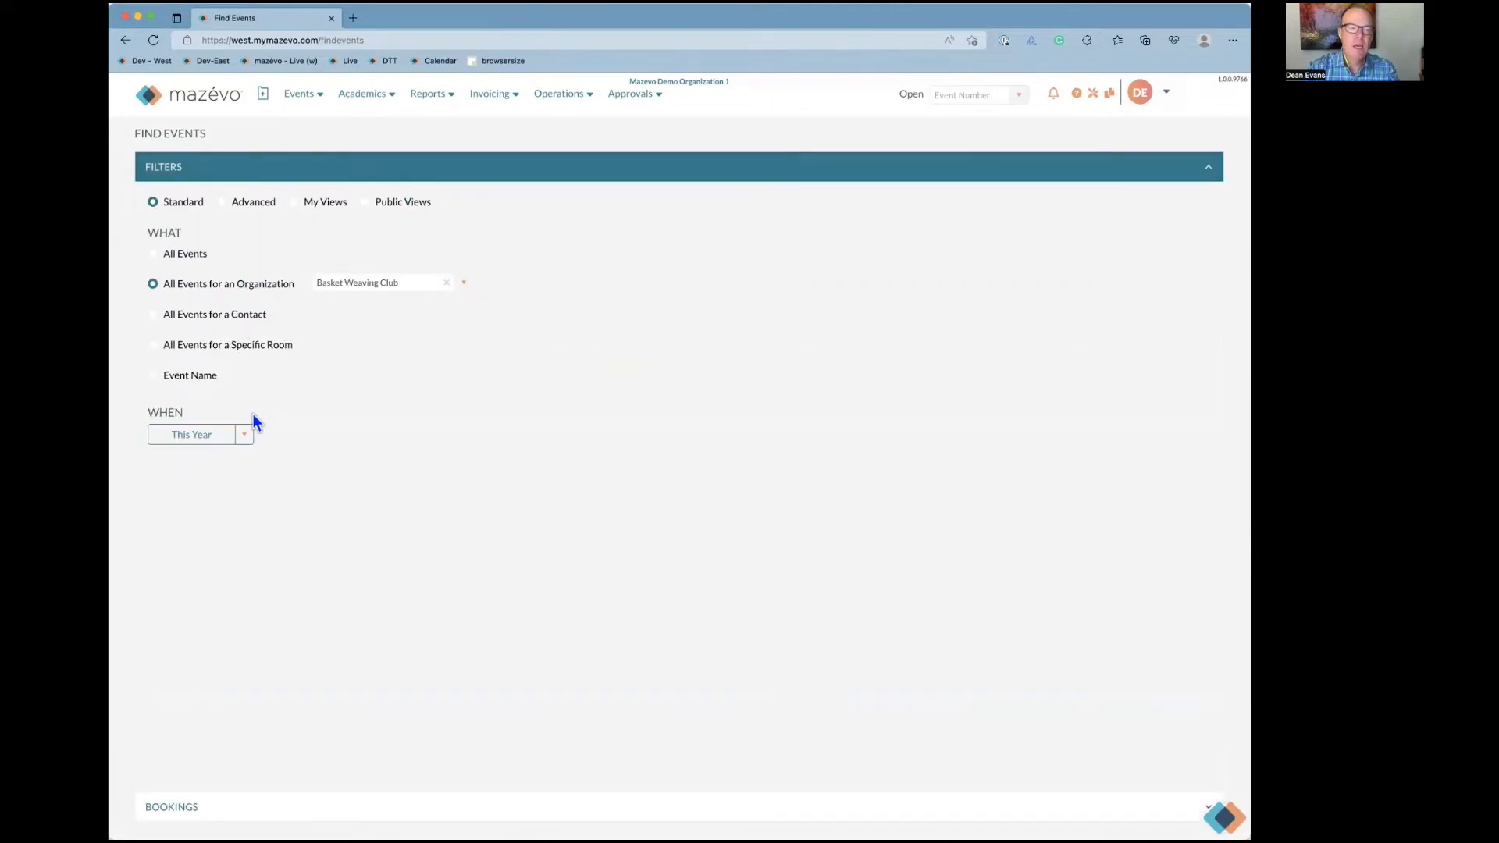
{"action": "left_click", "coordinate": [244, 434]}
{"action": "left_click", "coordinate": [220, 491]}
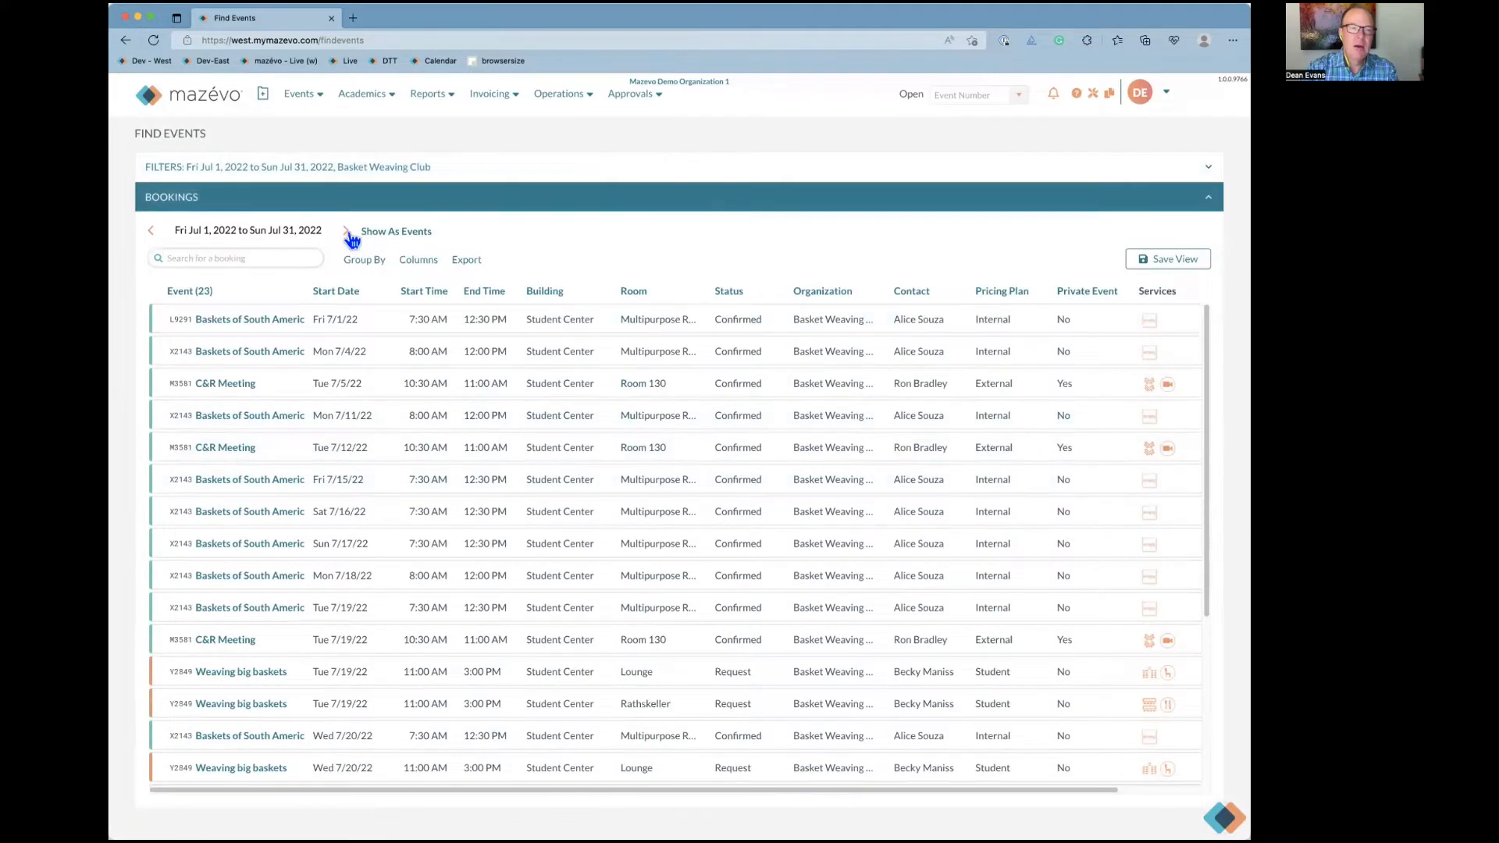
{"action": "left_click", "coordinate": [348, 233]}
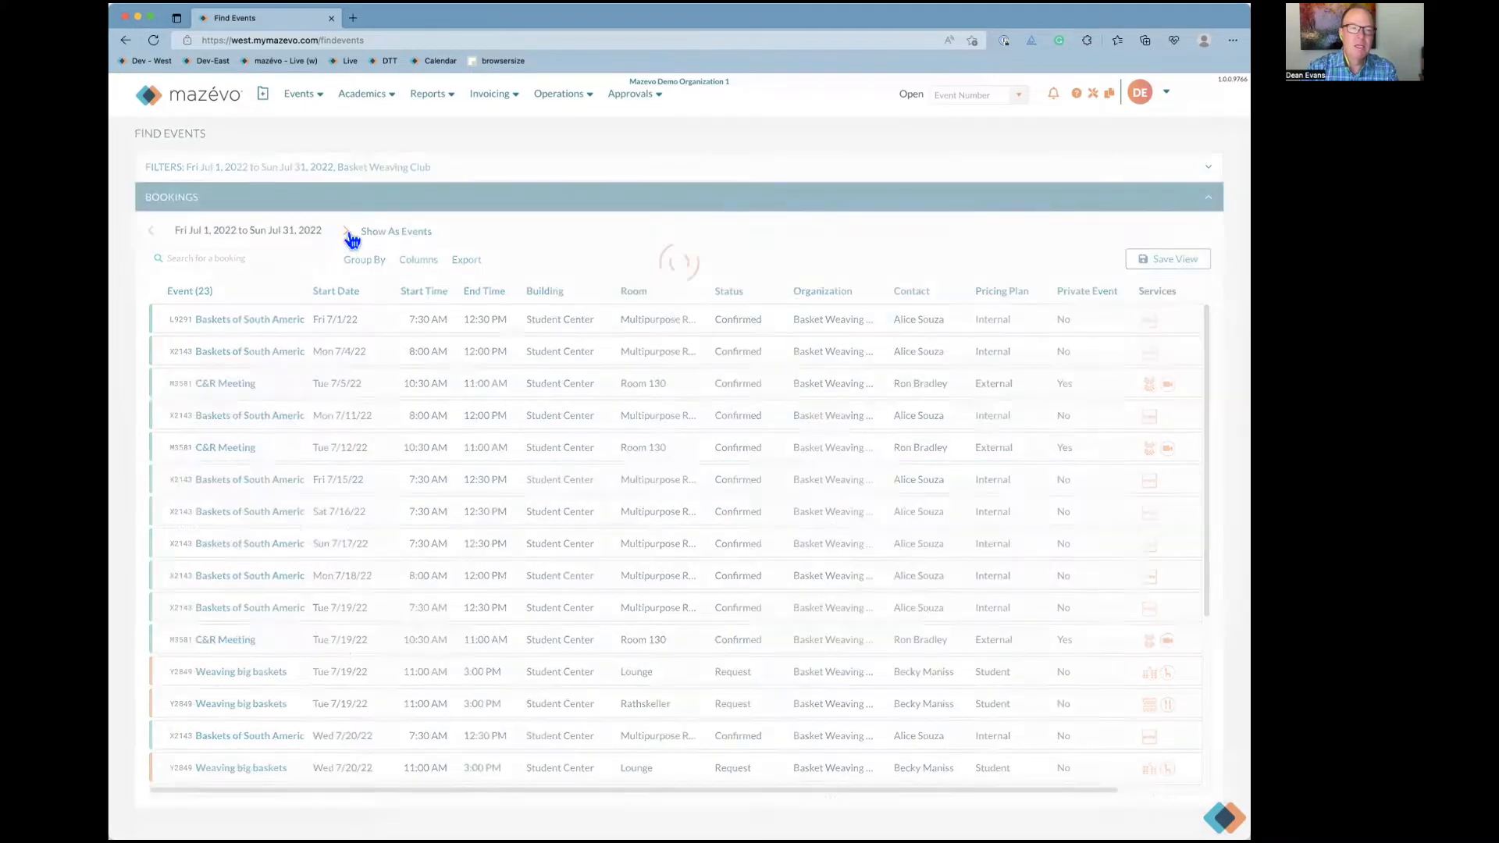
{"action": "left_click", "coordinate": [151, 231]}
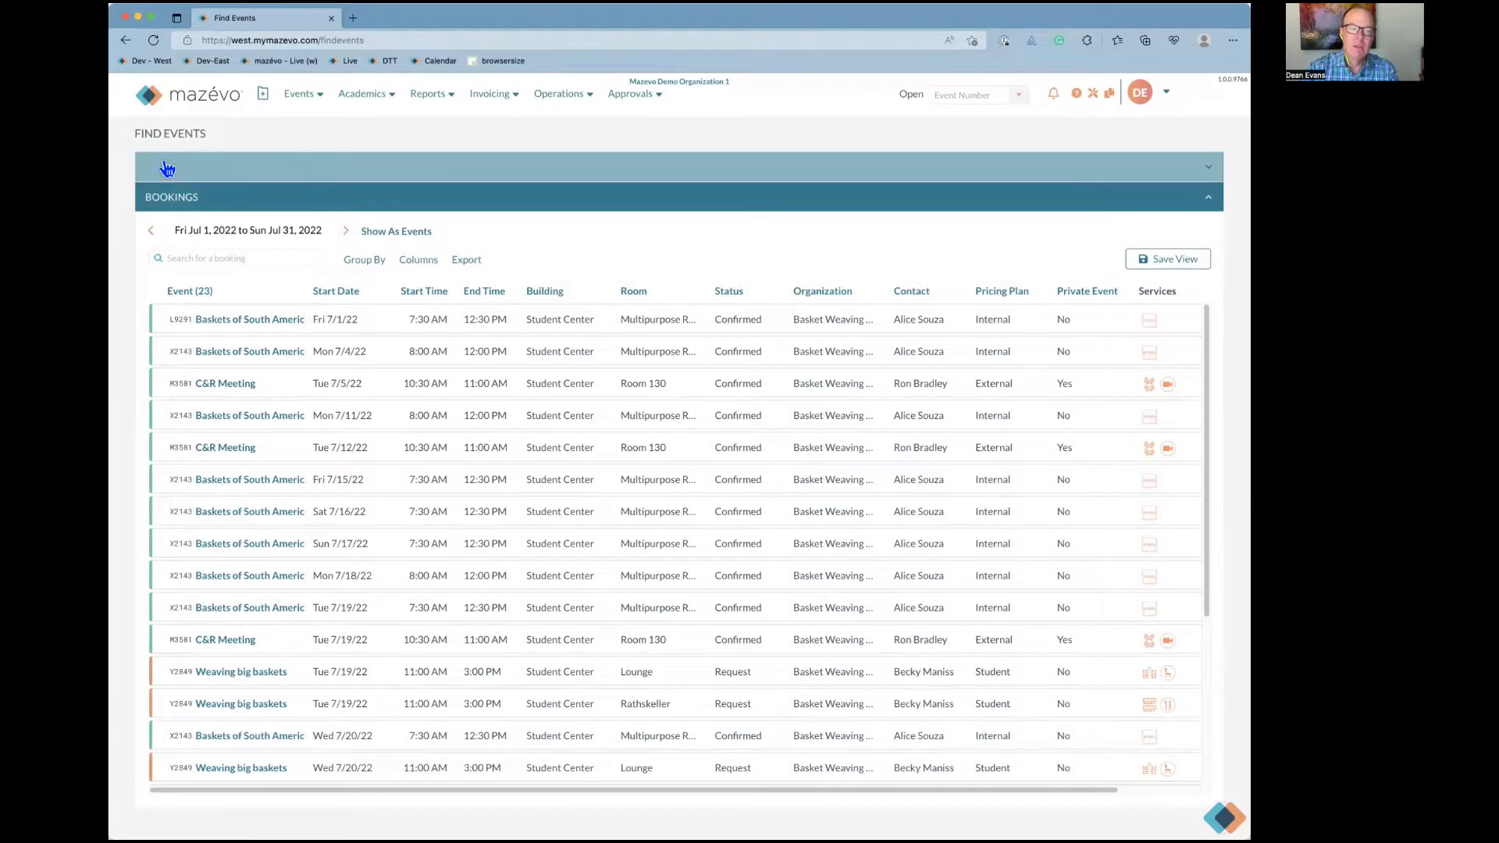
Change the Basket Weaving Club date filter to Next 7 Days
{"action": "left_click", "coordinate": [166, 169]}
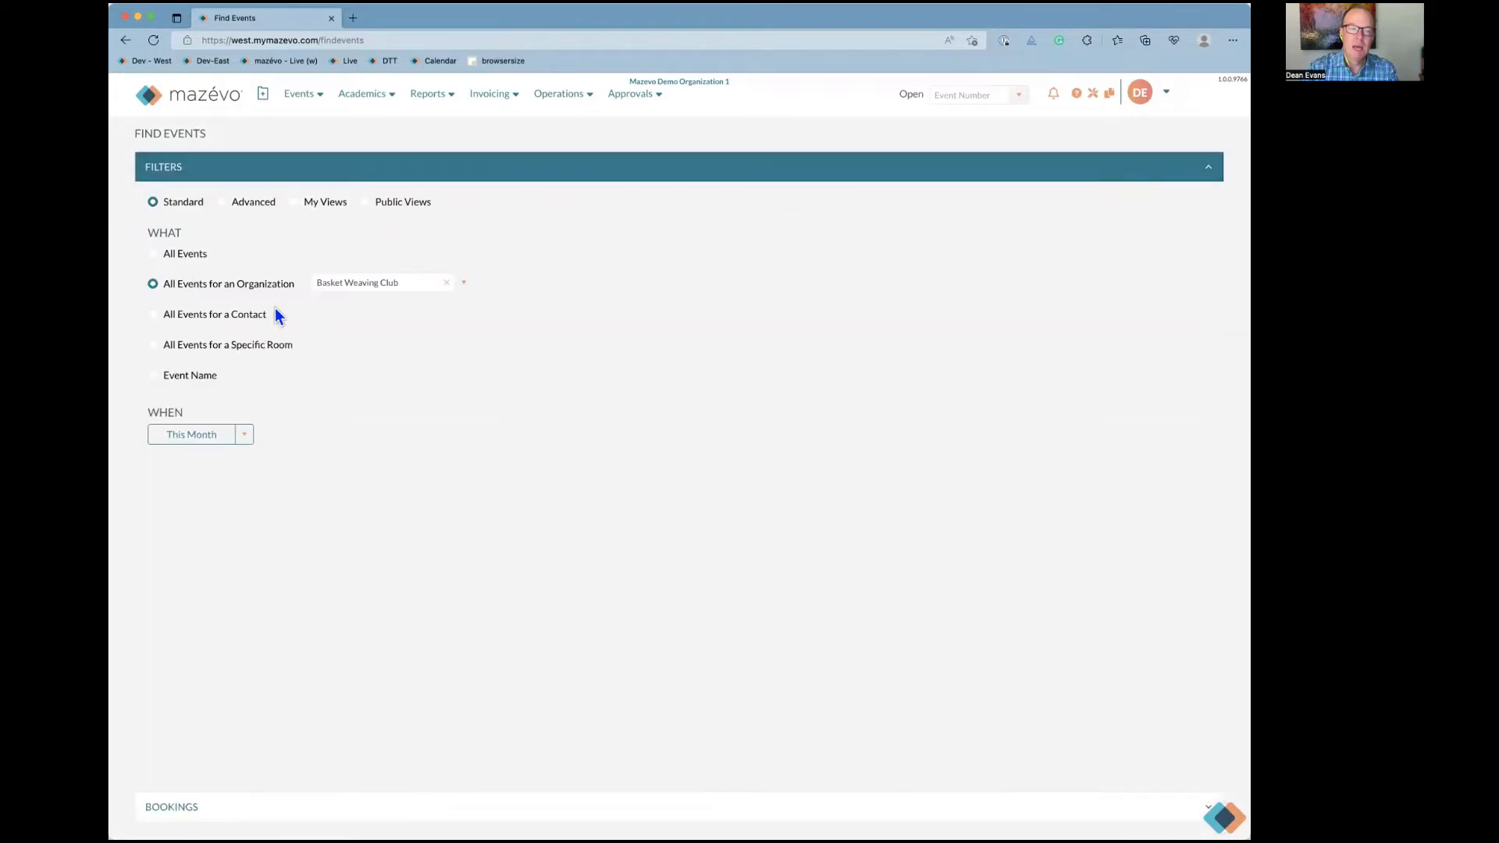
{"action": "left_click", "coordinate": [247, 435]}
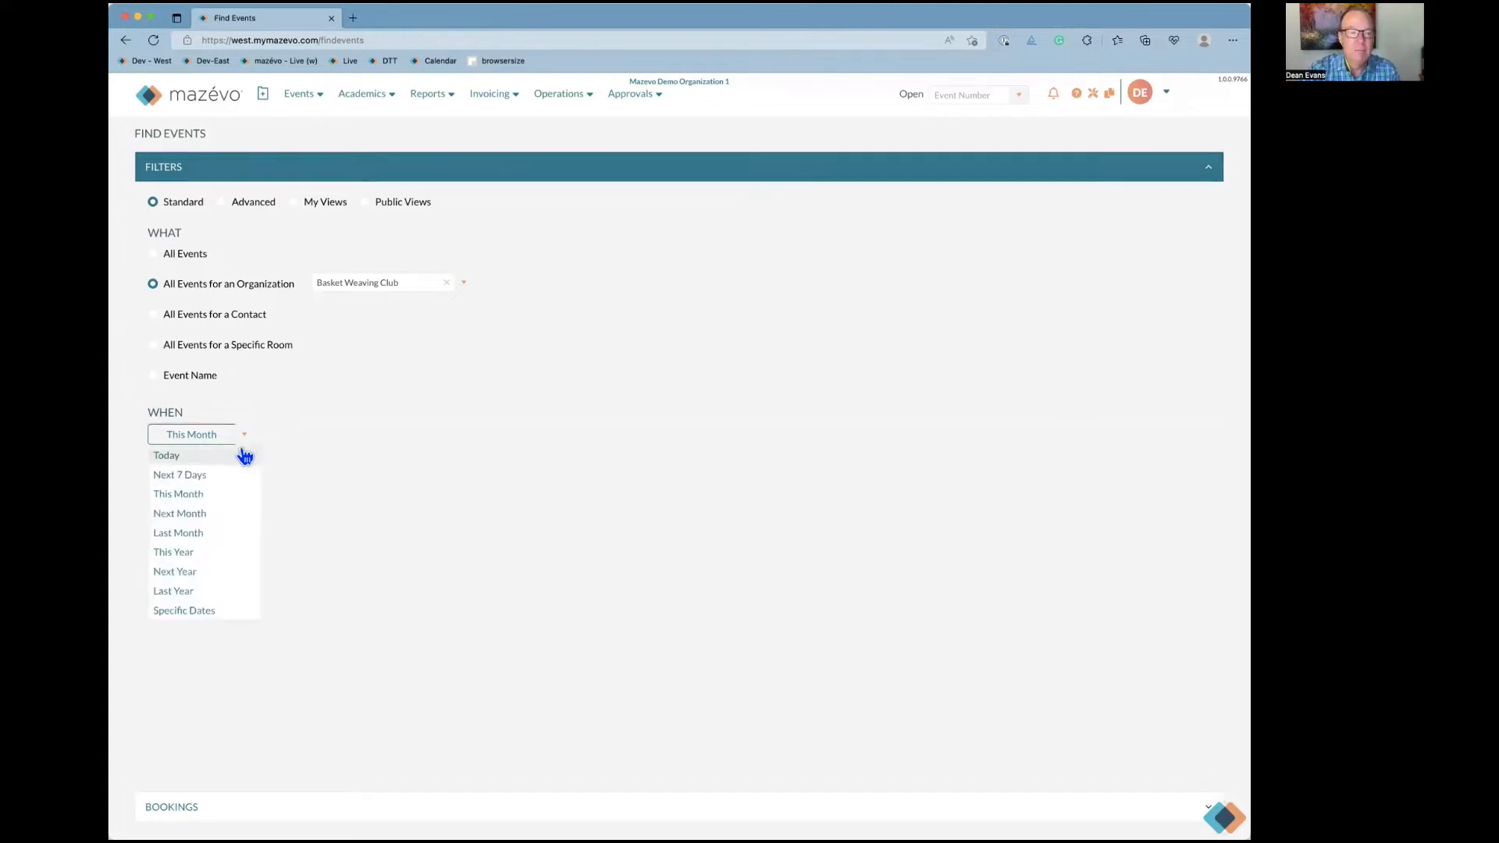
{"action": "left_click", "coordinate": [225, 478]}
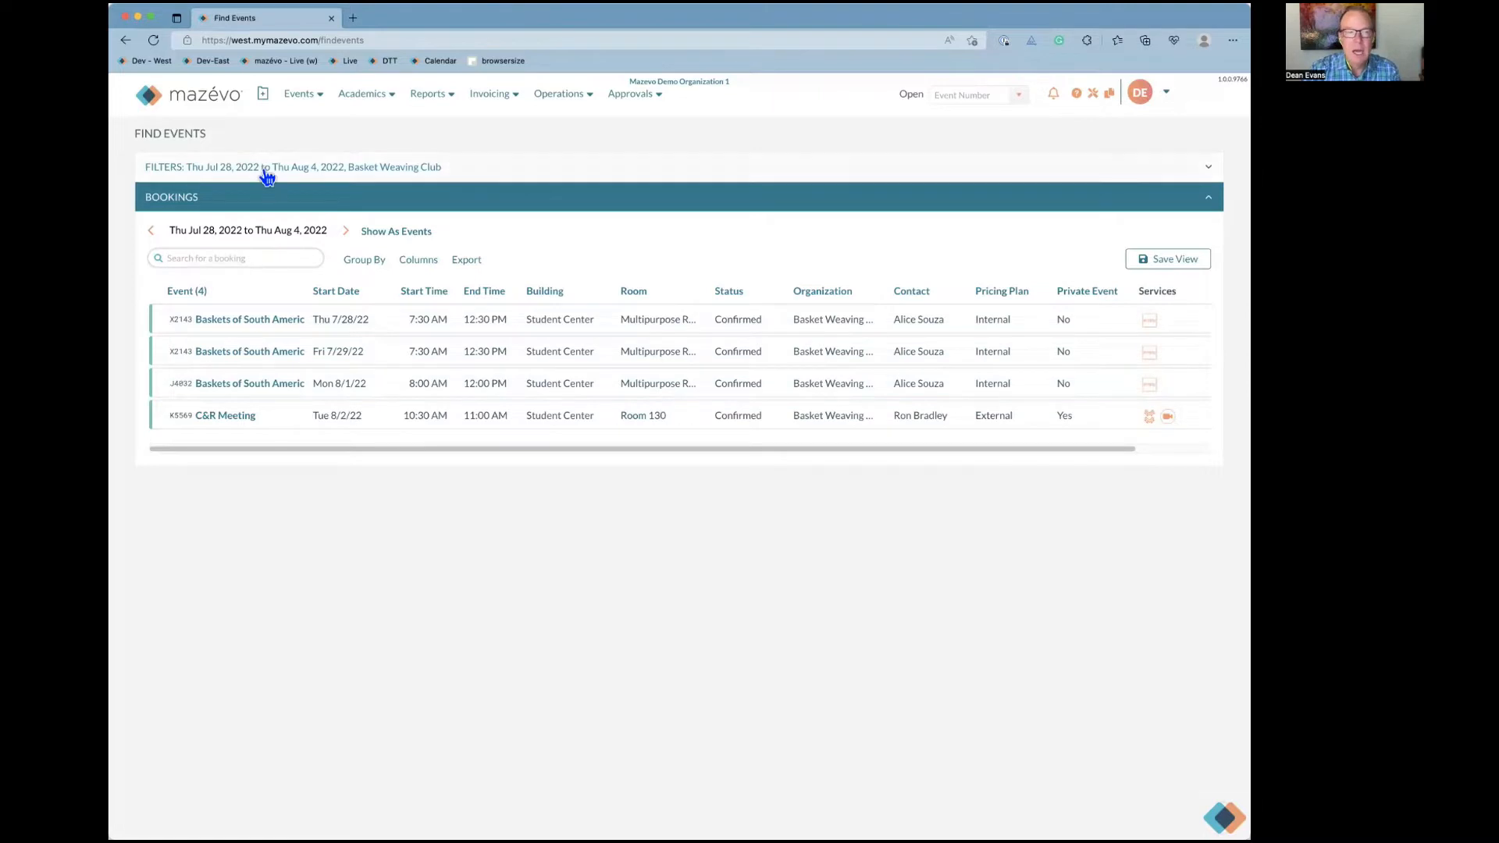
Switch the filter to All Events for a Contact and look up contacts by first name and by partial last name, clearing each lookup
{"action": "left_click", "coordinate": [371, 178]}
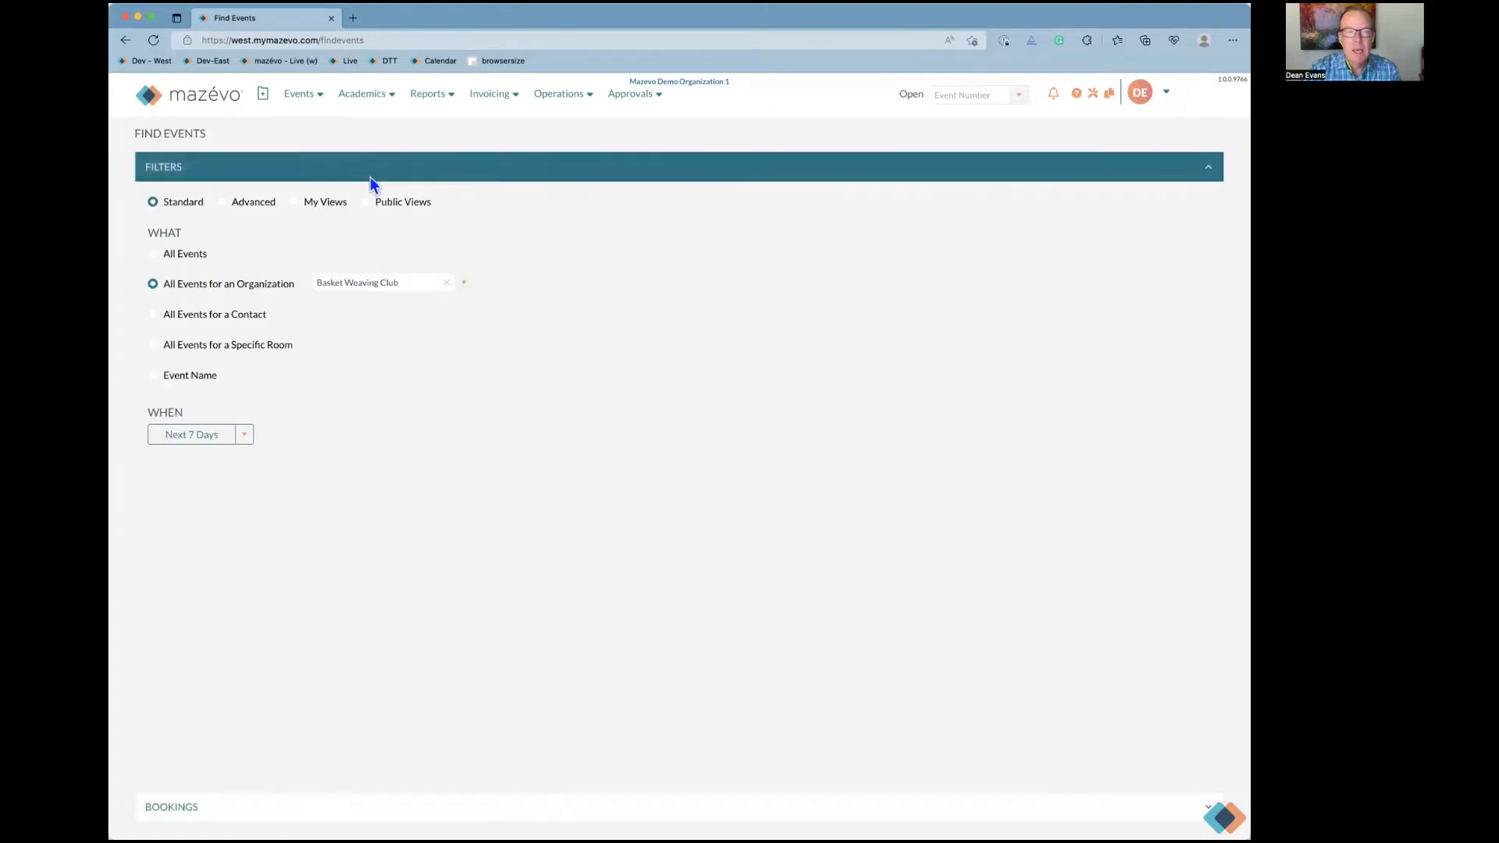
{"action": "left_click", "coordinate": [253, 321]}
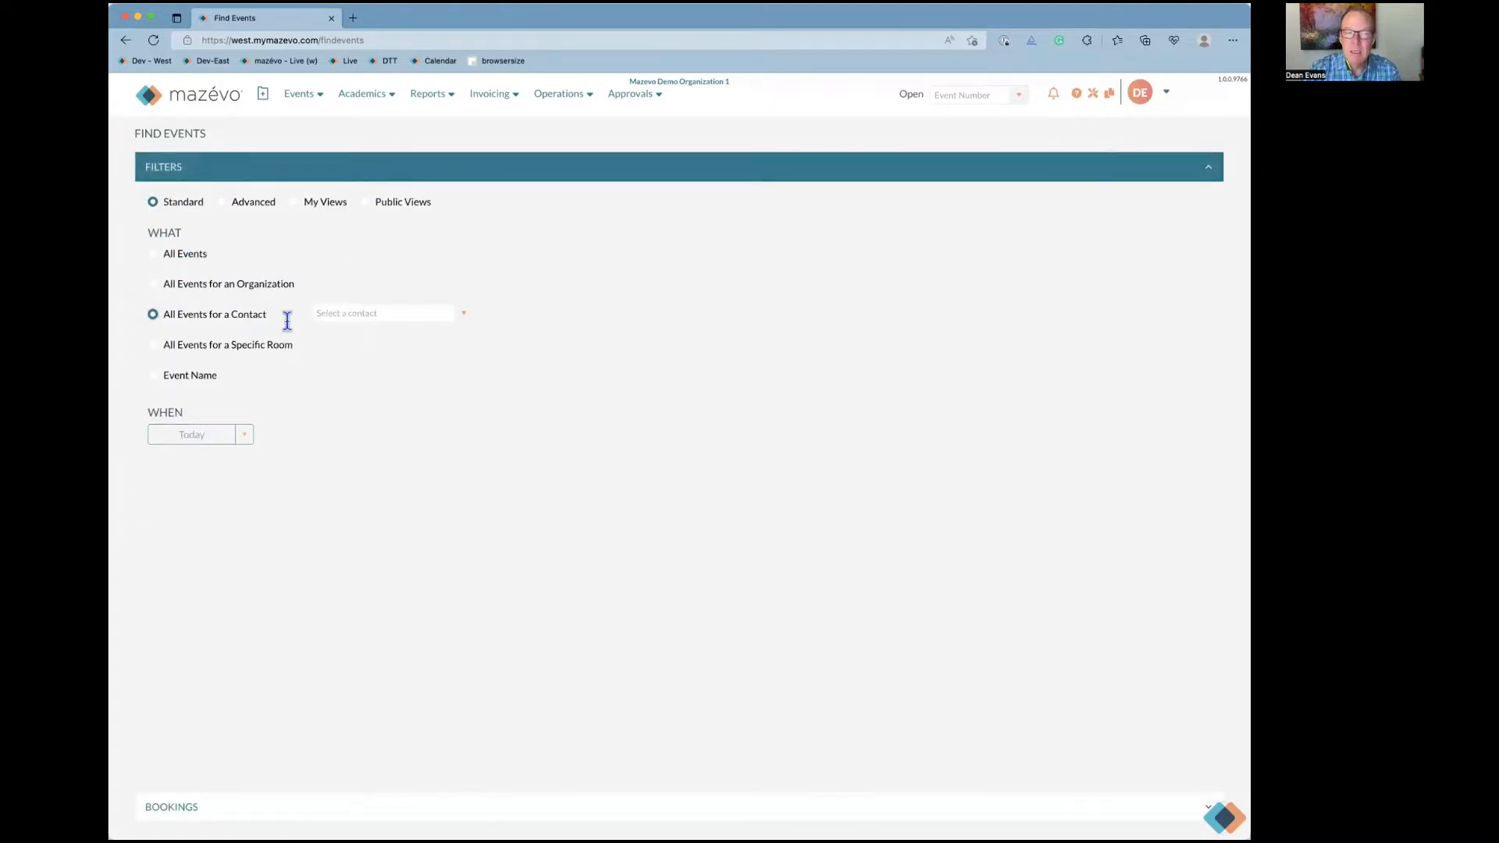
{"action": "type", "text": "dean Approver"}
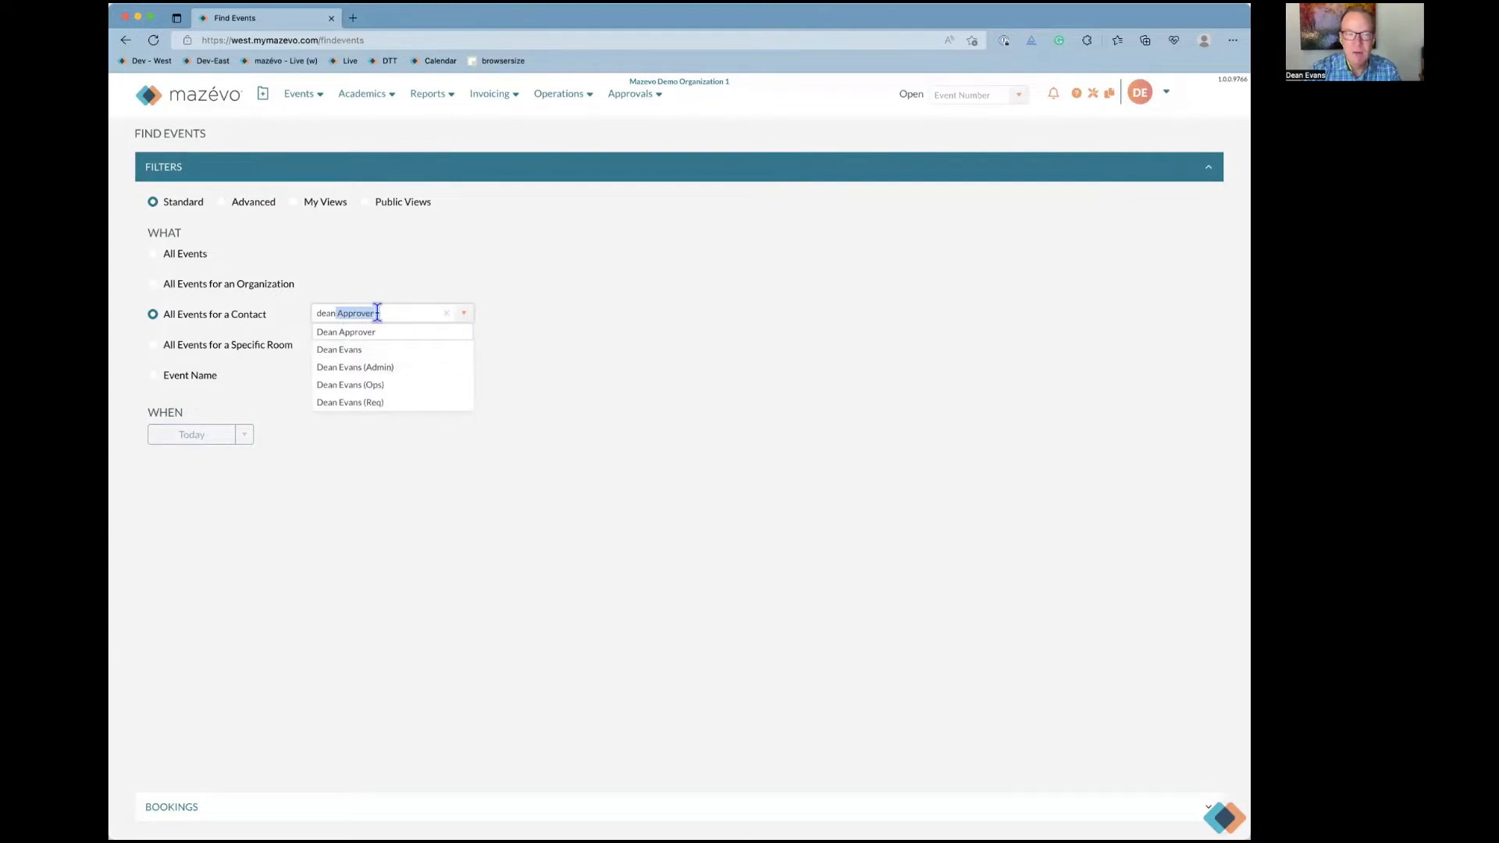
{"action": "left_click", "coordinate": [446, 313]}
{"action": "type", "text": "pec"}
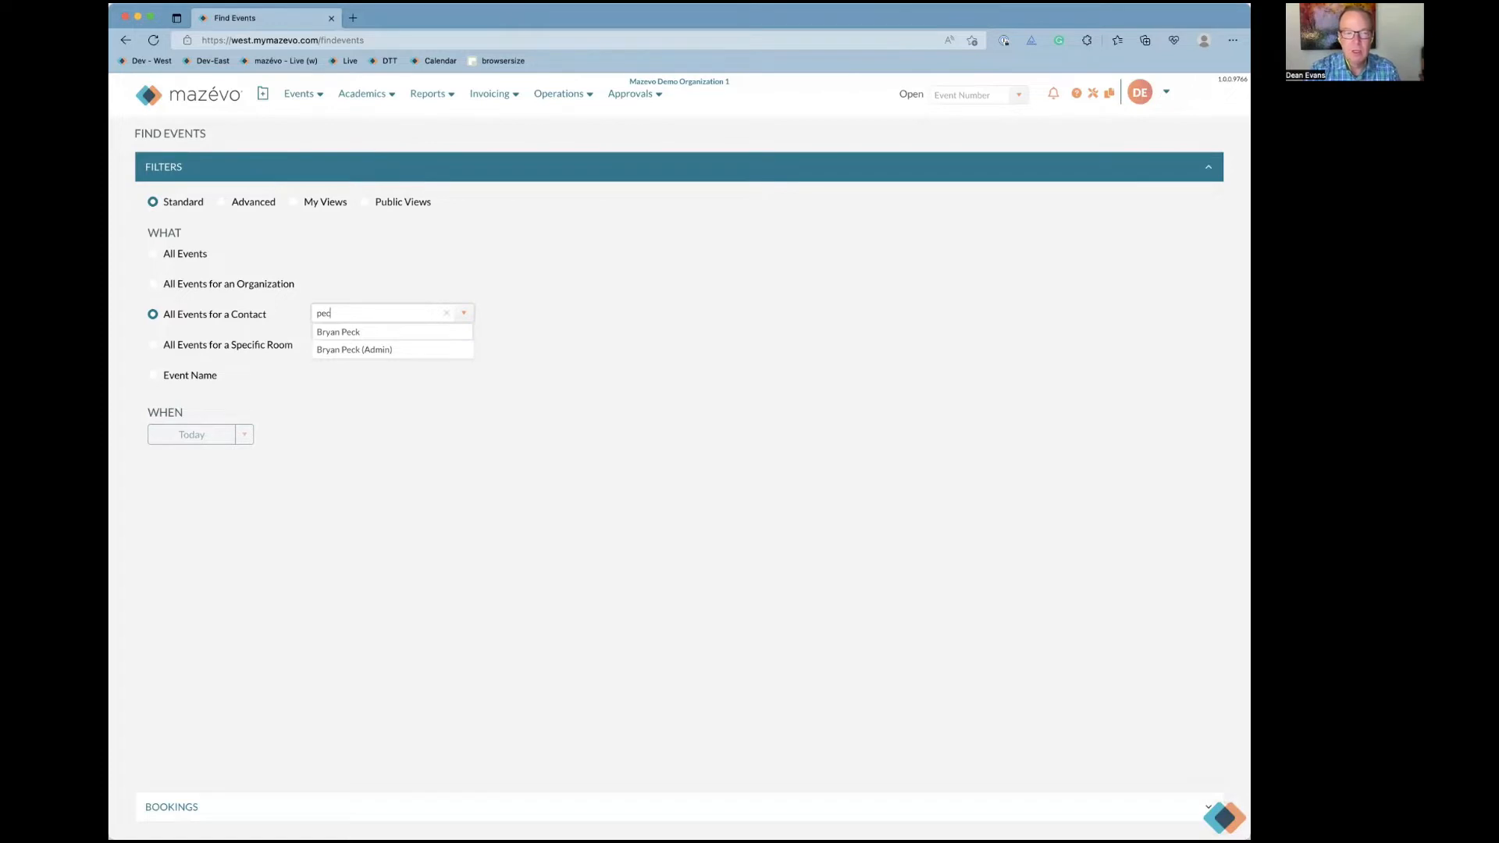
{"action": "left_click", "coordinate": [453, 318]}
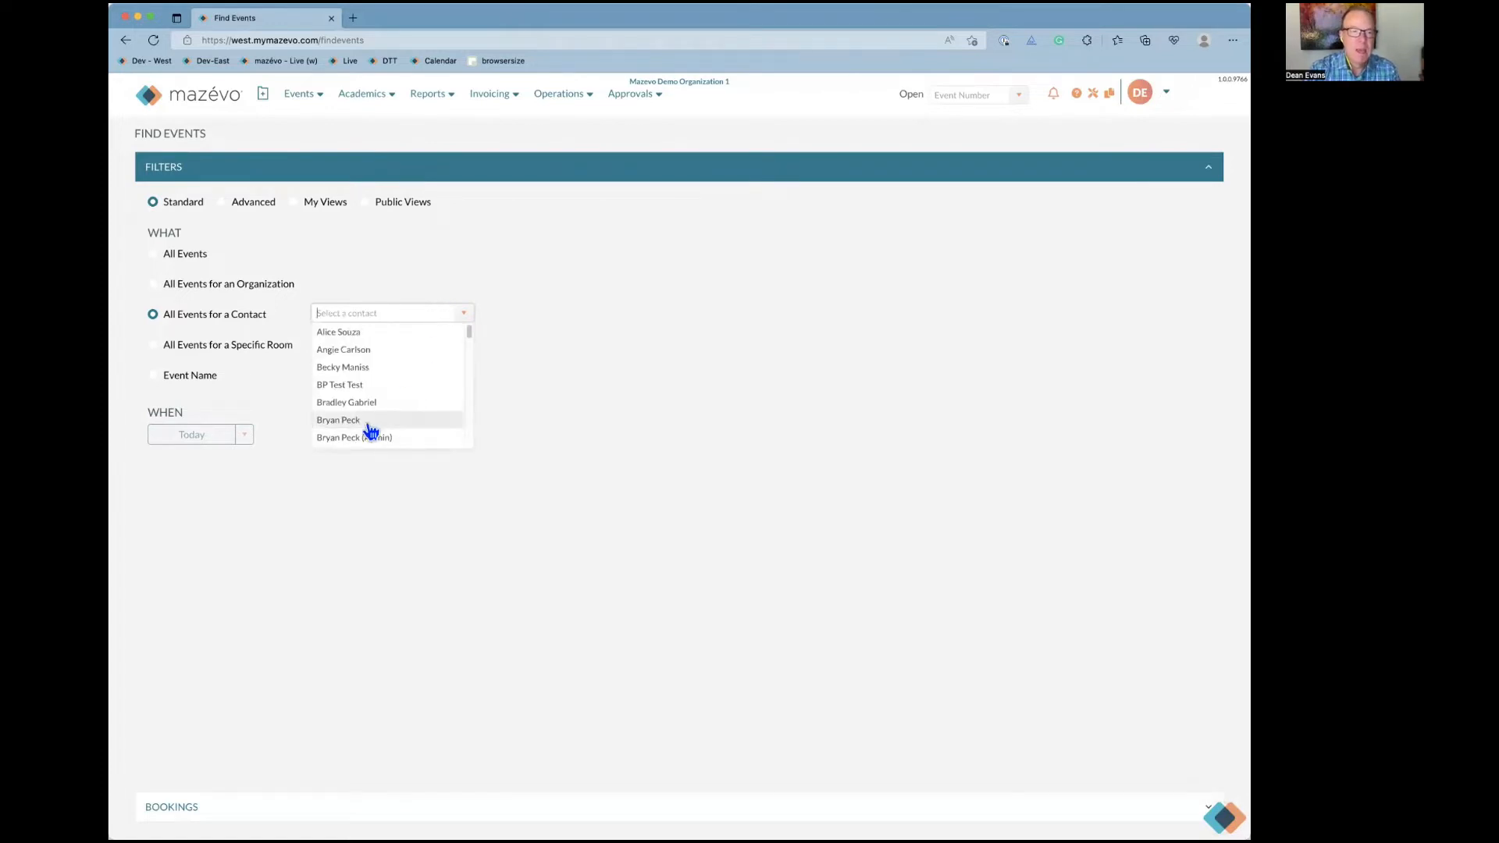
Filter by specific room, look up "lou" to choose Student Center - Lounge, and list its bookings for This Month
{"action": "left_click", "coordinate": [246, 352]}
{"action": "left_click", "coordinate": [246, 353]}
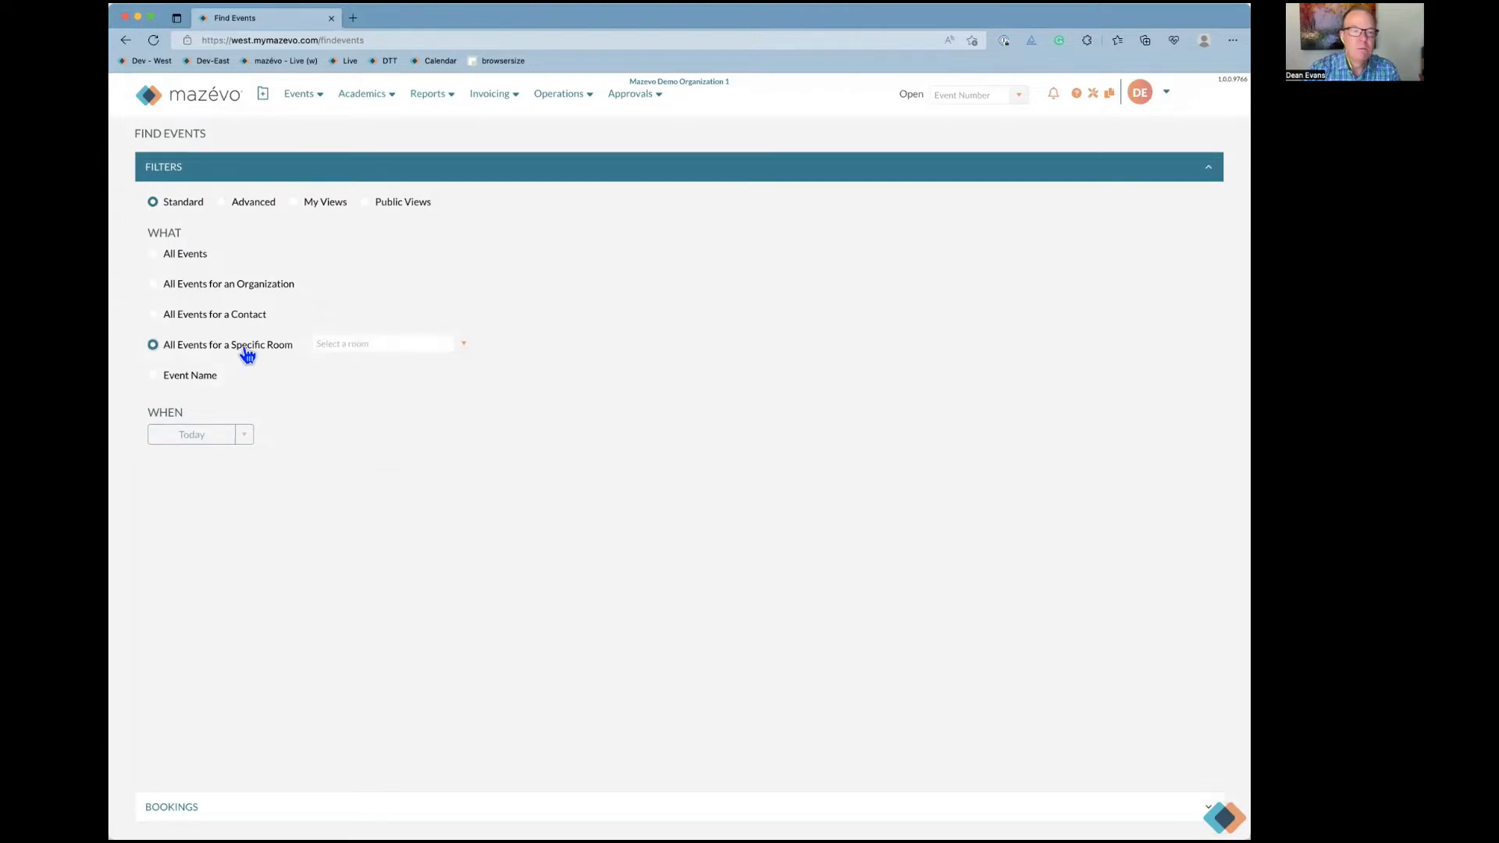
{"action": "left_click", "coordinate": [339, 345]}
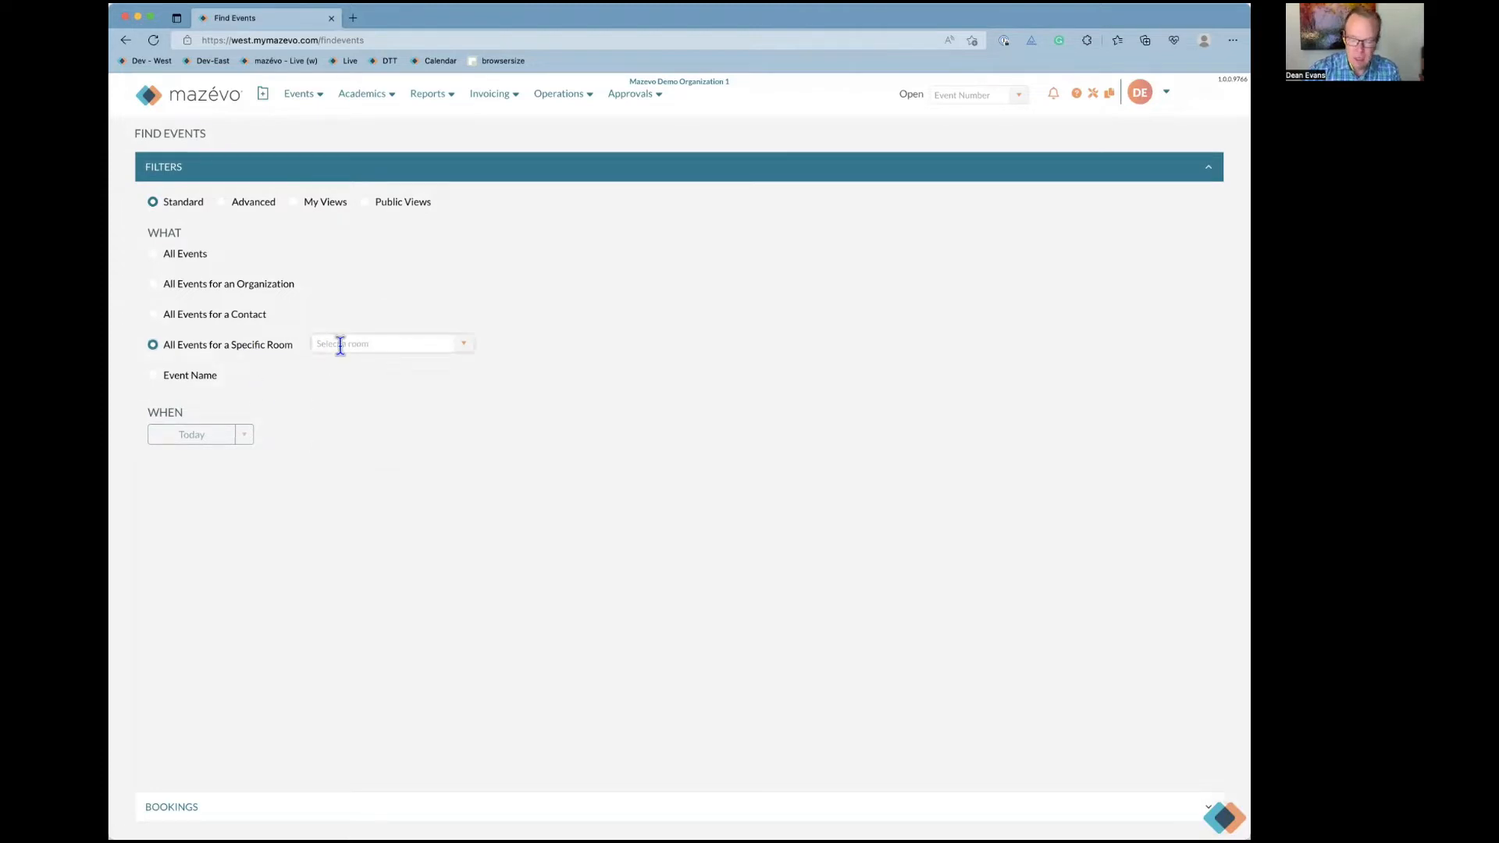
{"action": "type", "text": "lou"}
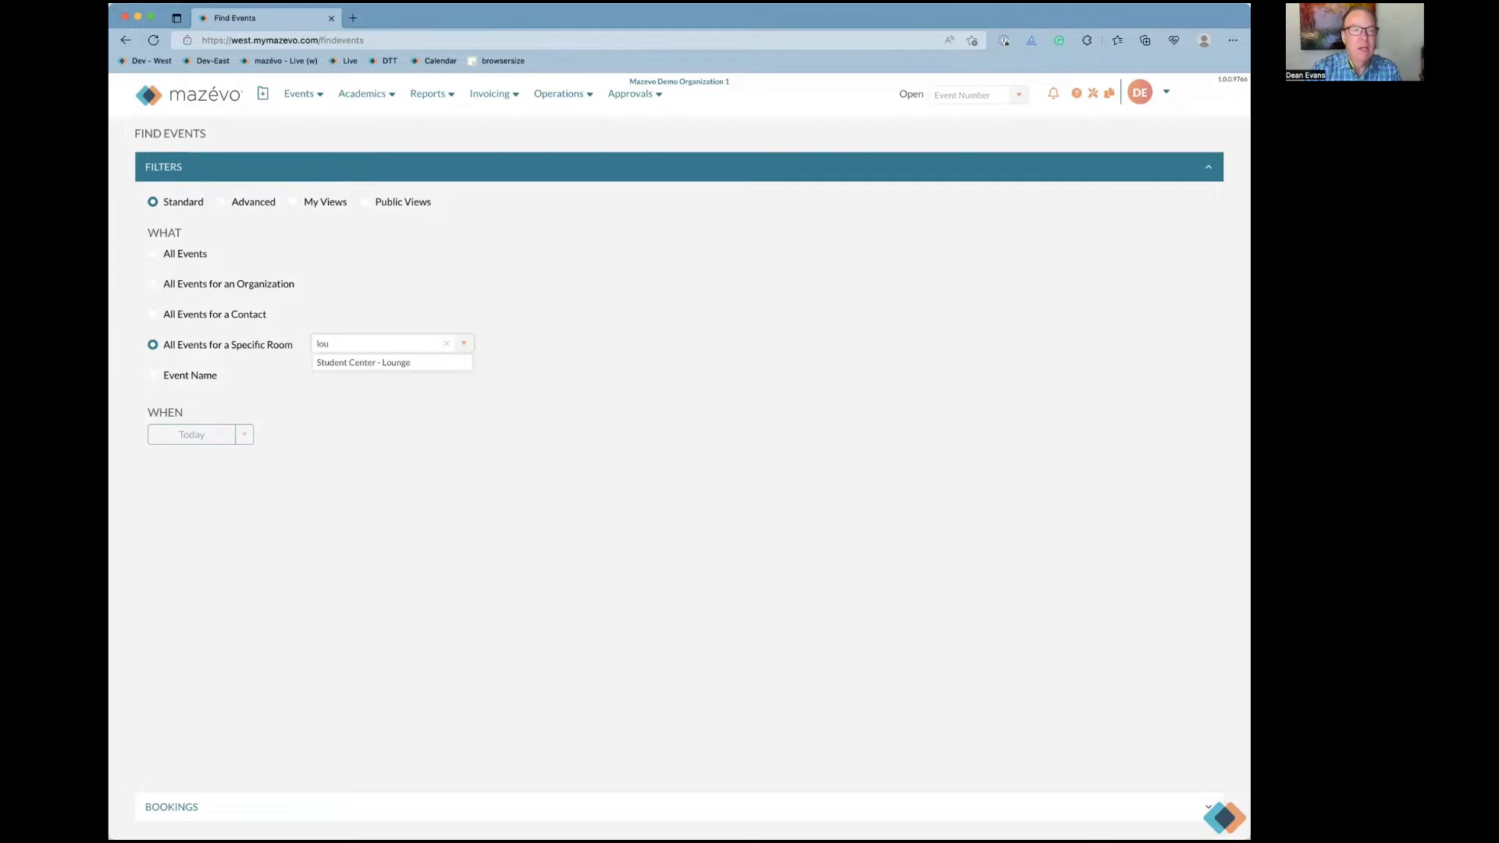
{"action": "left_click", "coordinate": [364, 364]}
{"action": "left_click", "coordinate": [244, 434]}
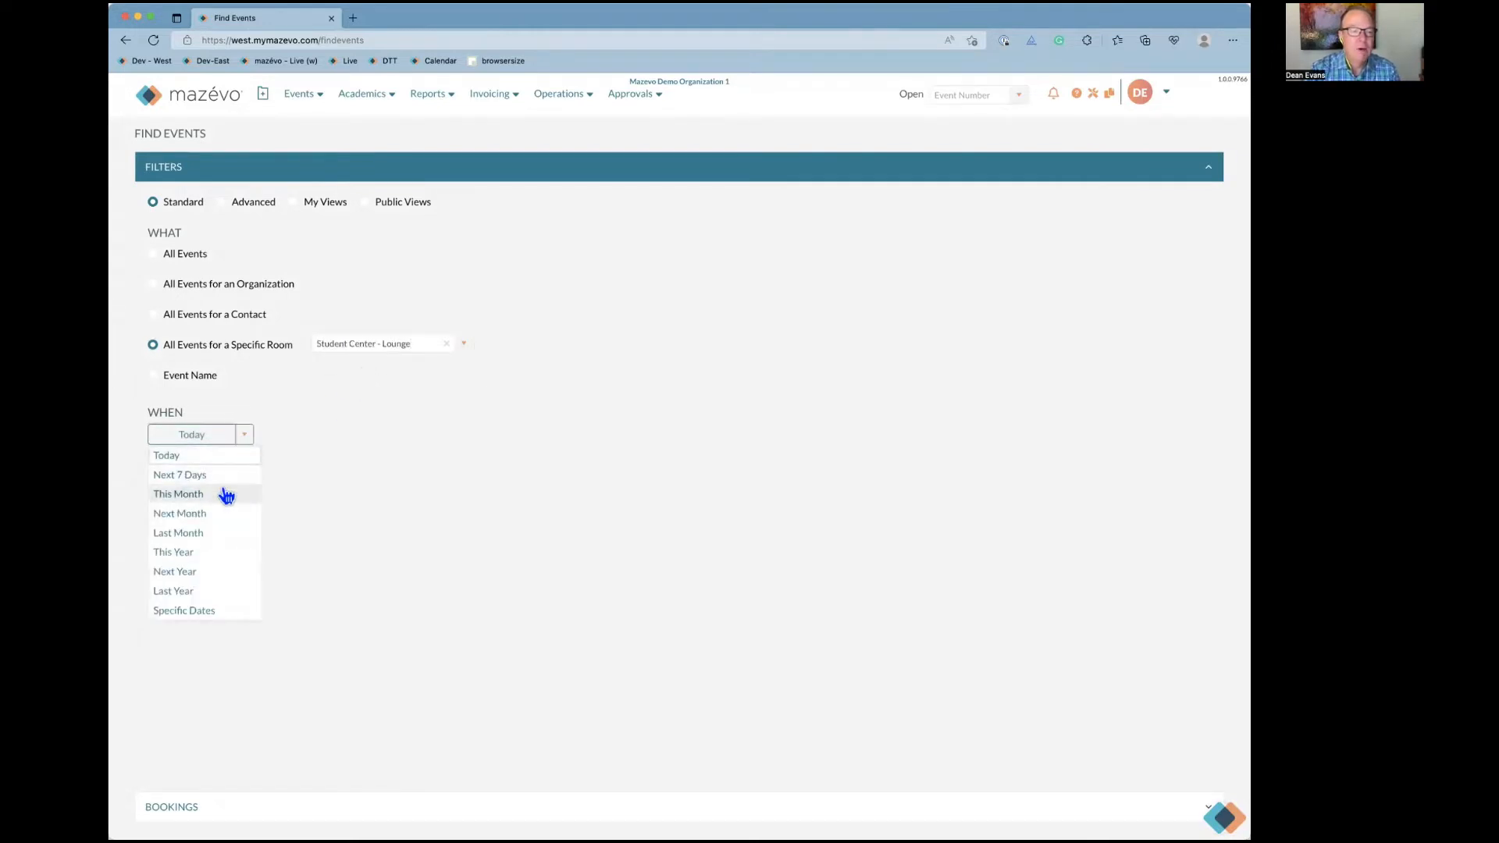
{"action": "left_click", "coordinate": [217, 498]}
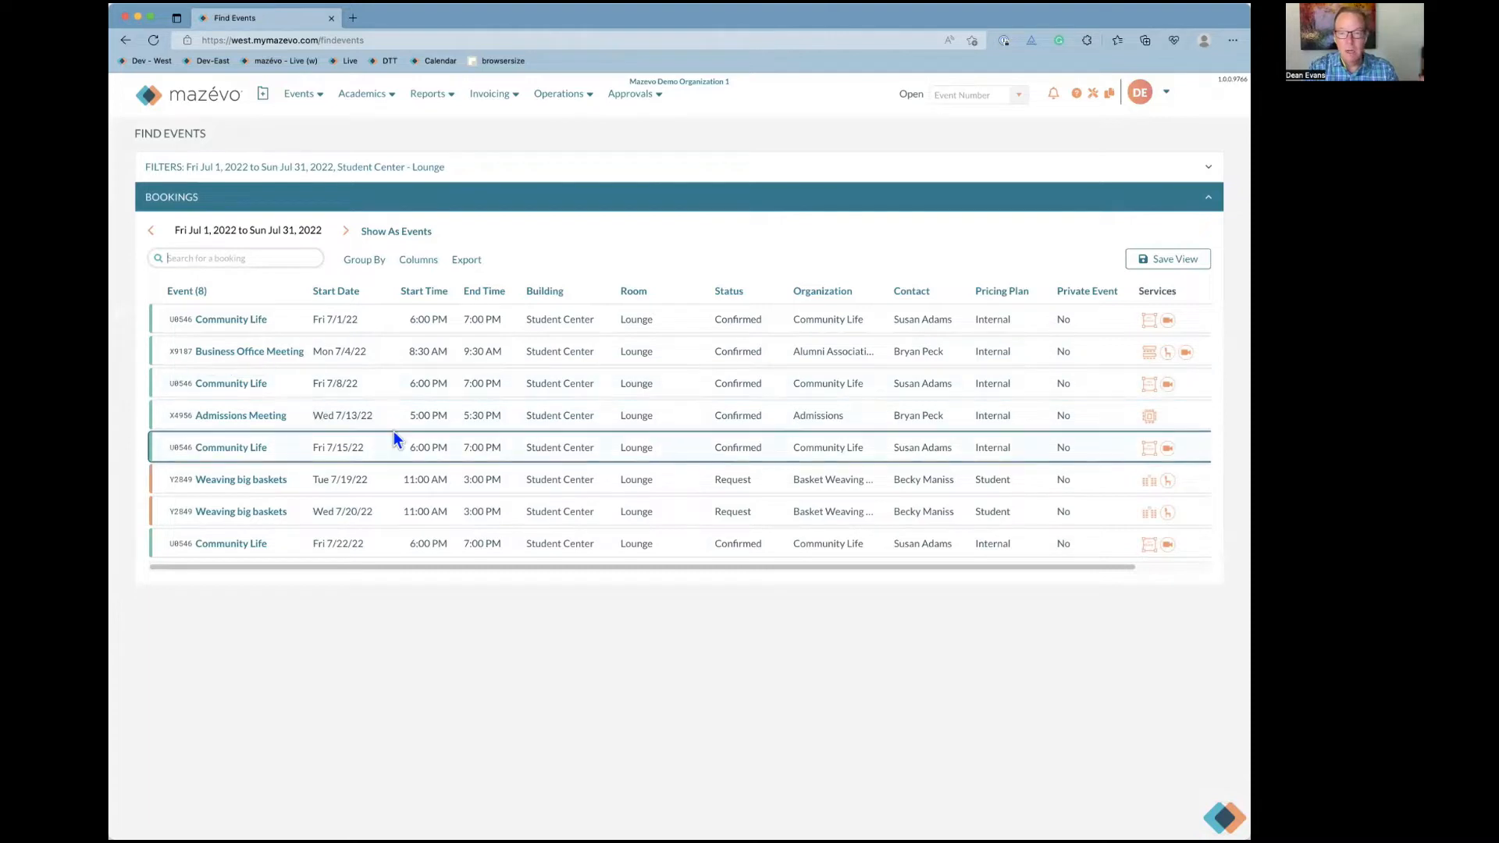
{"action": "left_click_drag", "start_coordinate": [700, 568], "coordinate": [947, 660]}
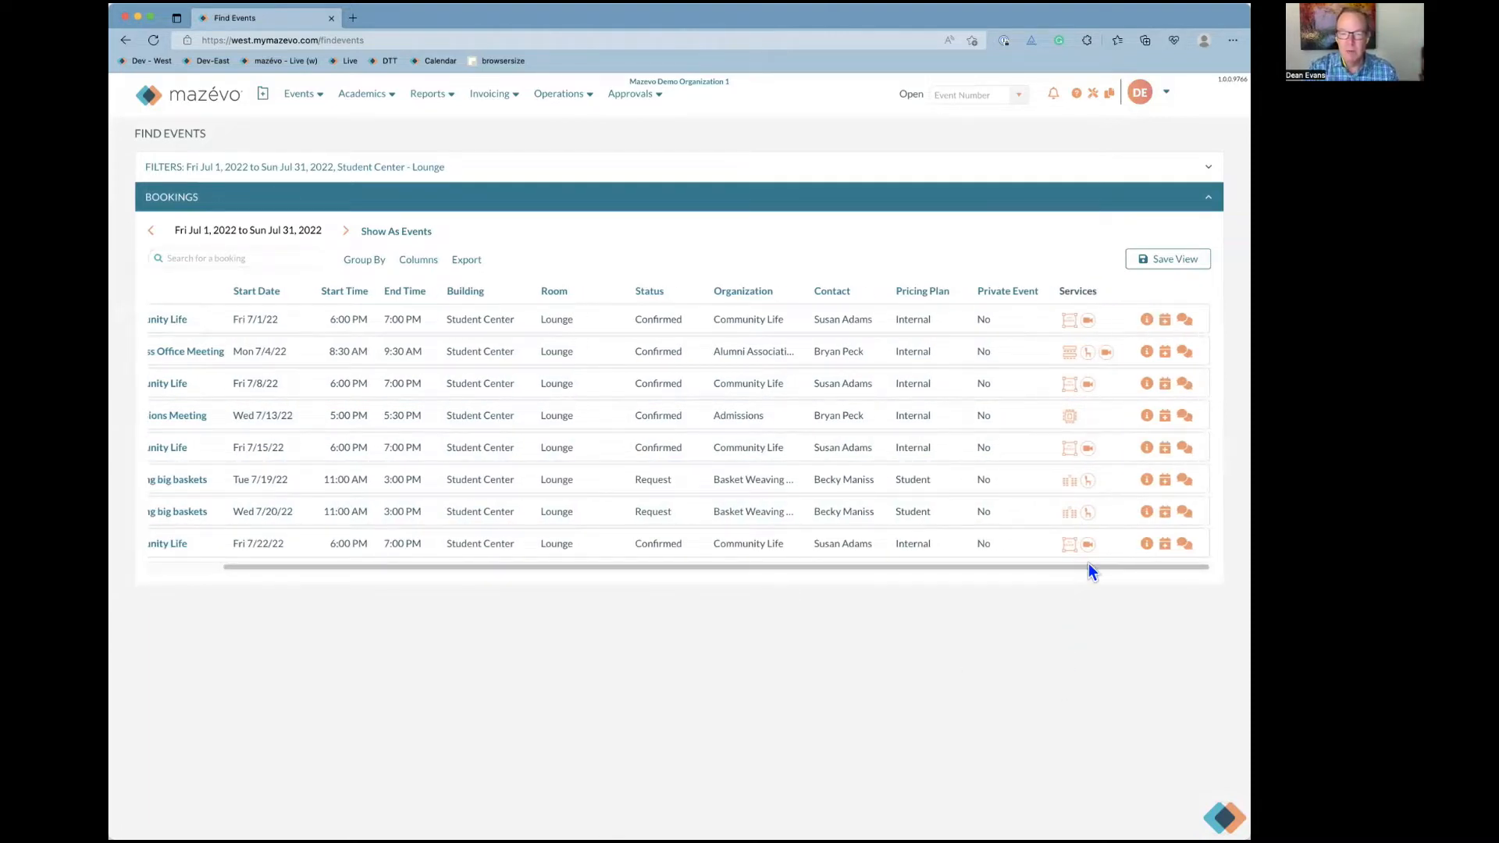
{"action": "left_click_drag", "start_coordinate": [1088, 568], "coordinate": [1007, 565]}
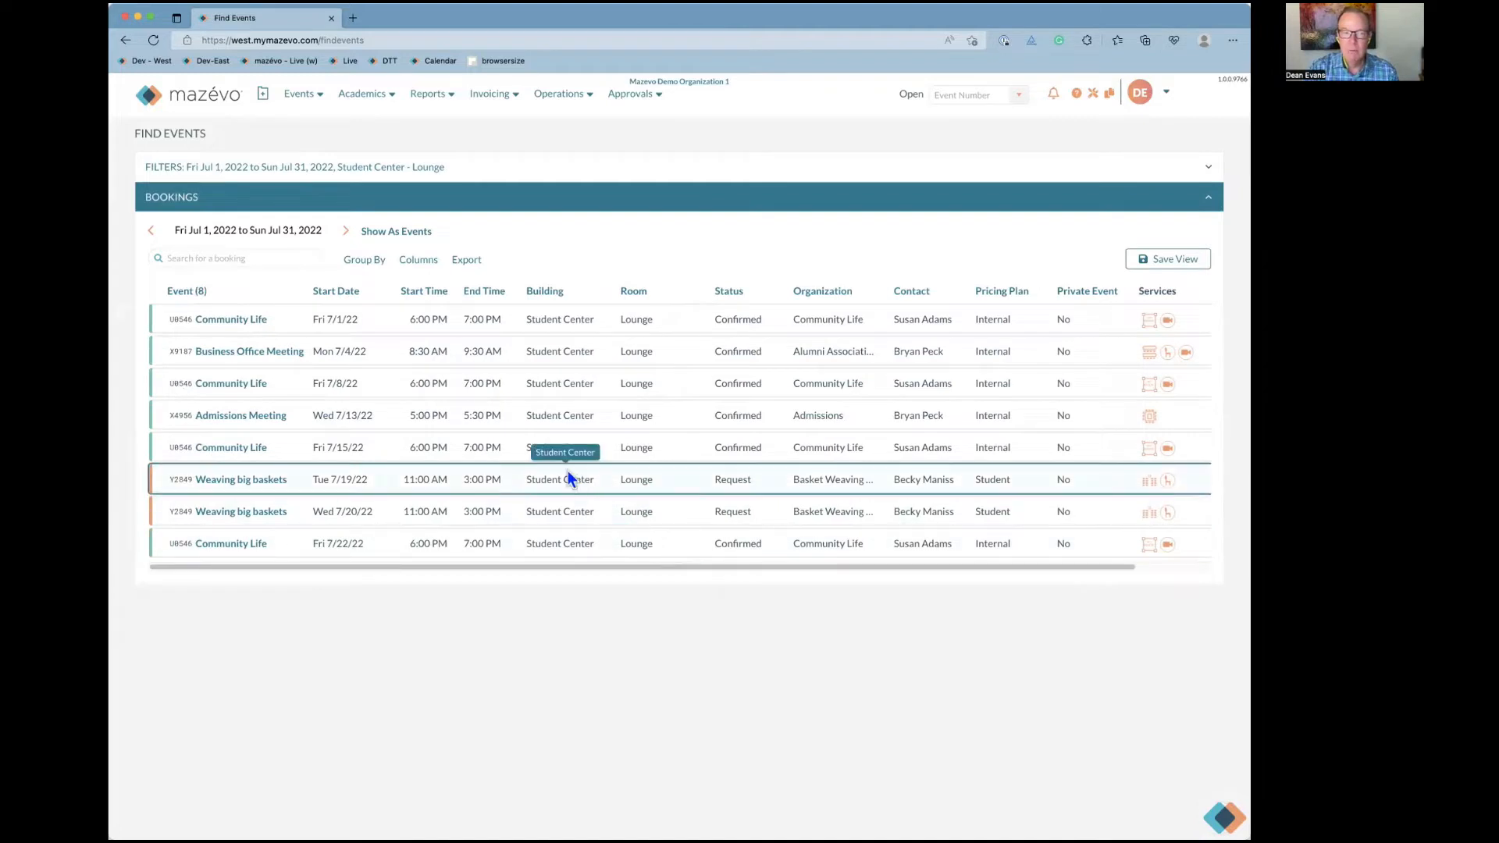
Switch the standard filter to Event Name and enter "basket" as the name to match
{"action": "left_click", "coordinate": [442, 167]}
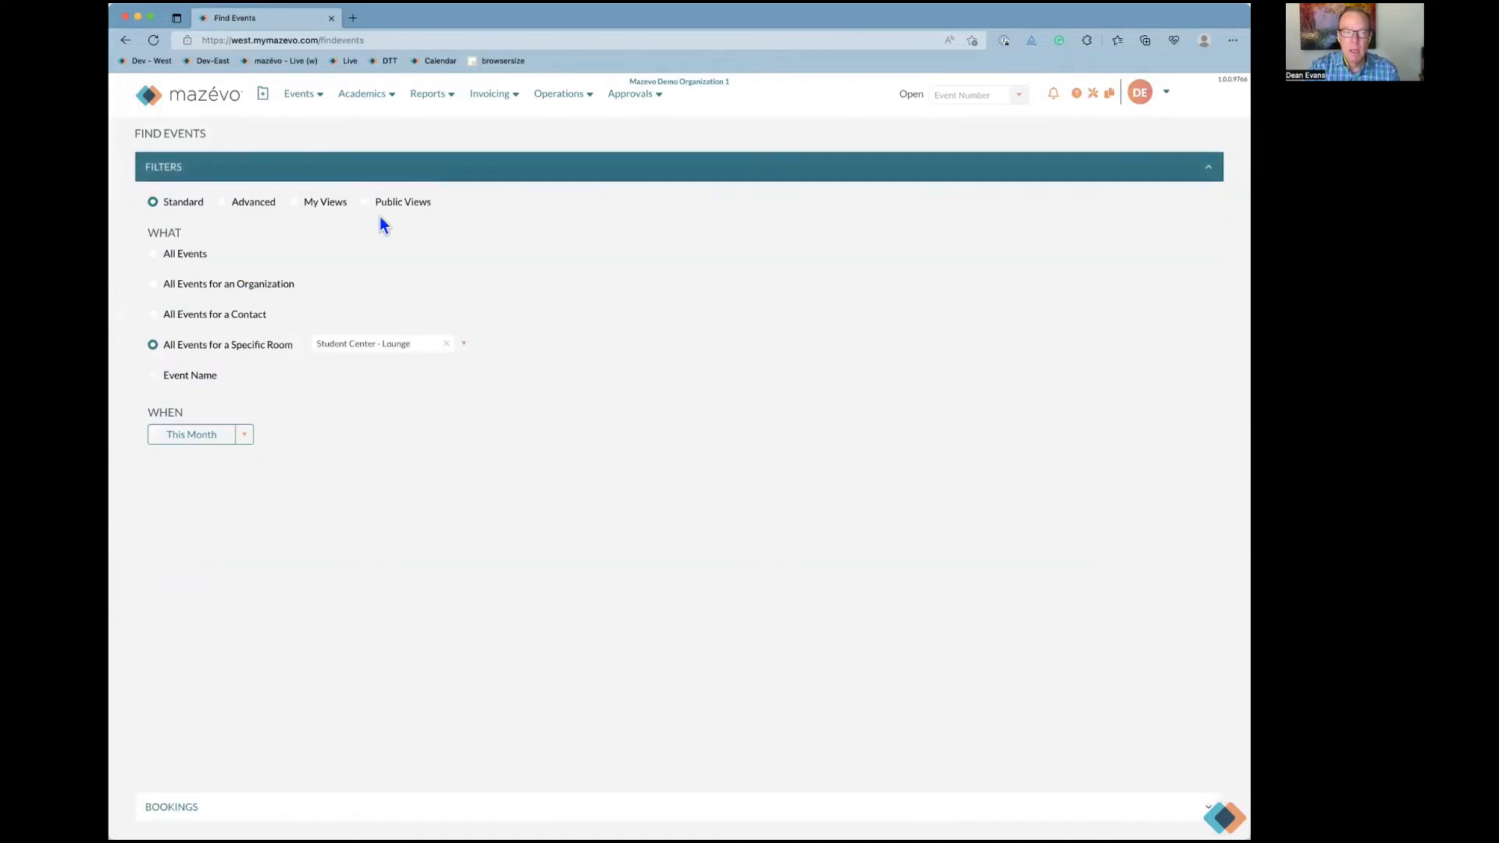
{"action": "left_click", "coordinate": [182, 381]}
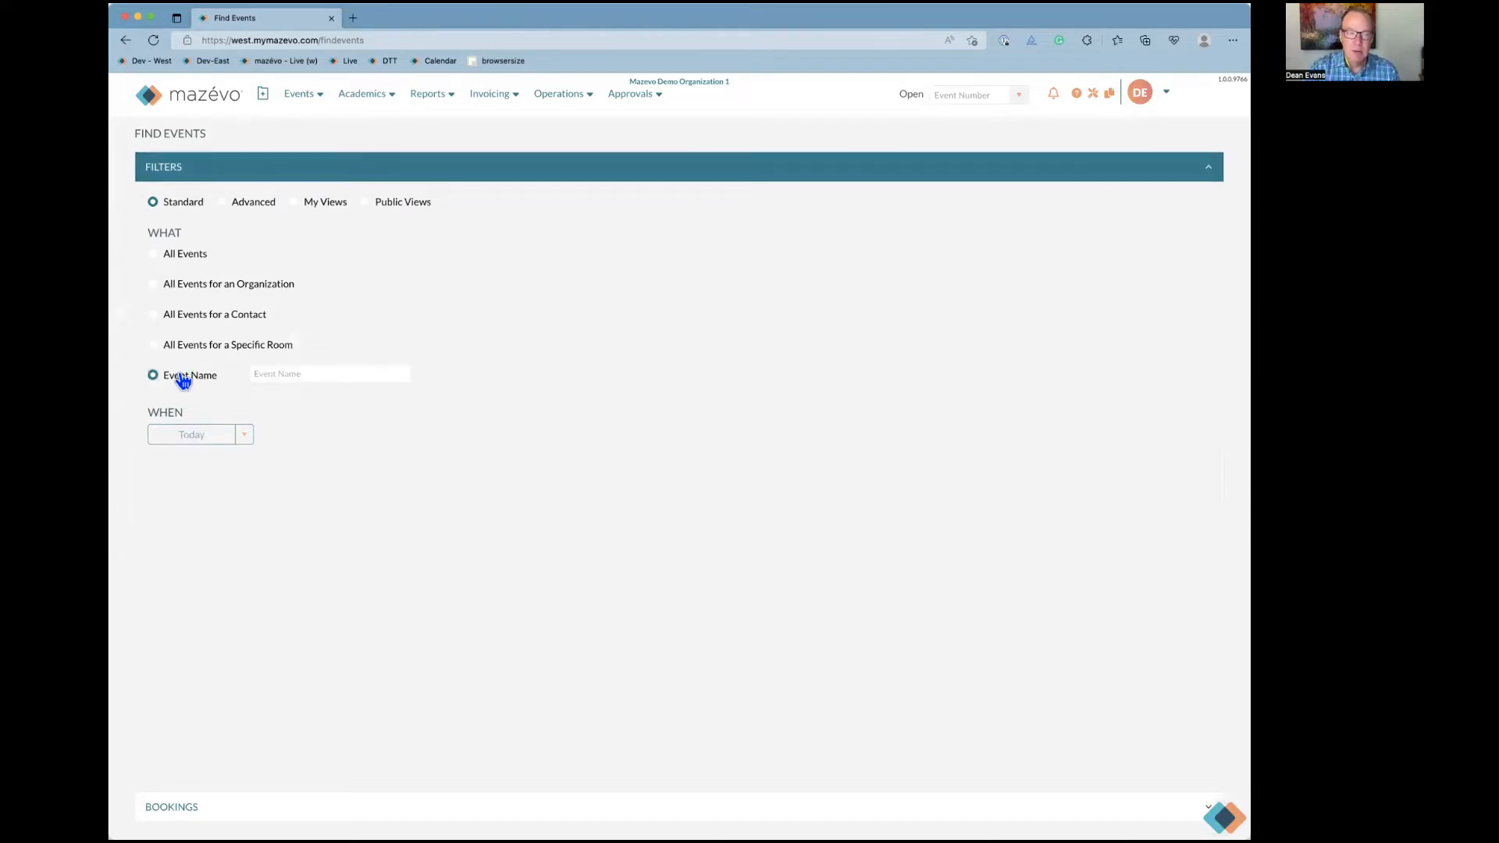
{"action": "left_click", "coordinate": [309, 377]}
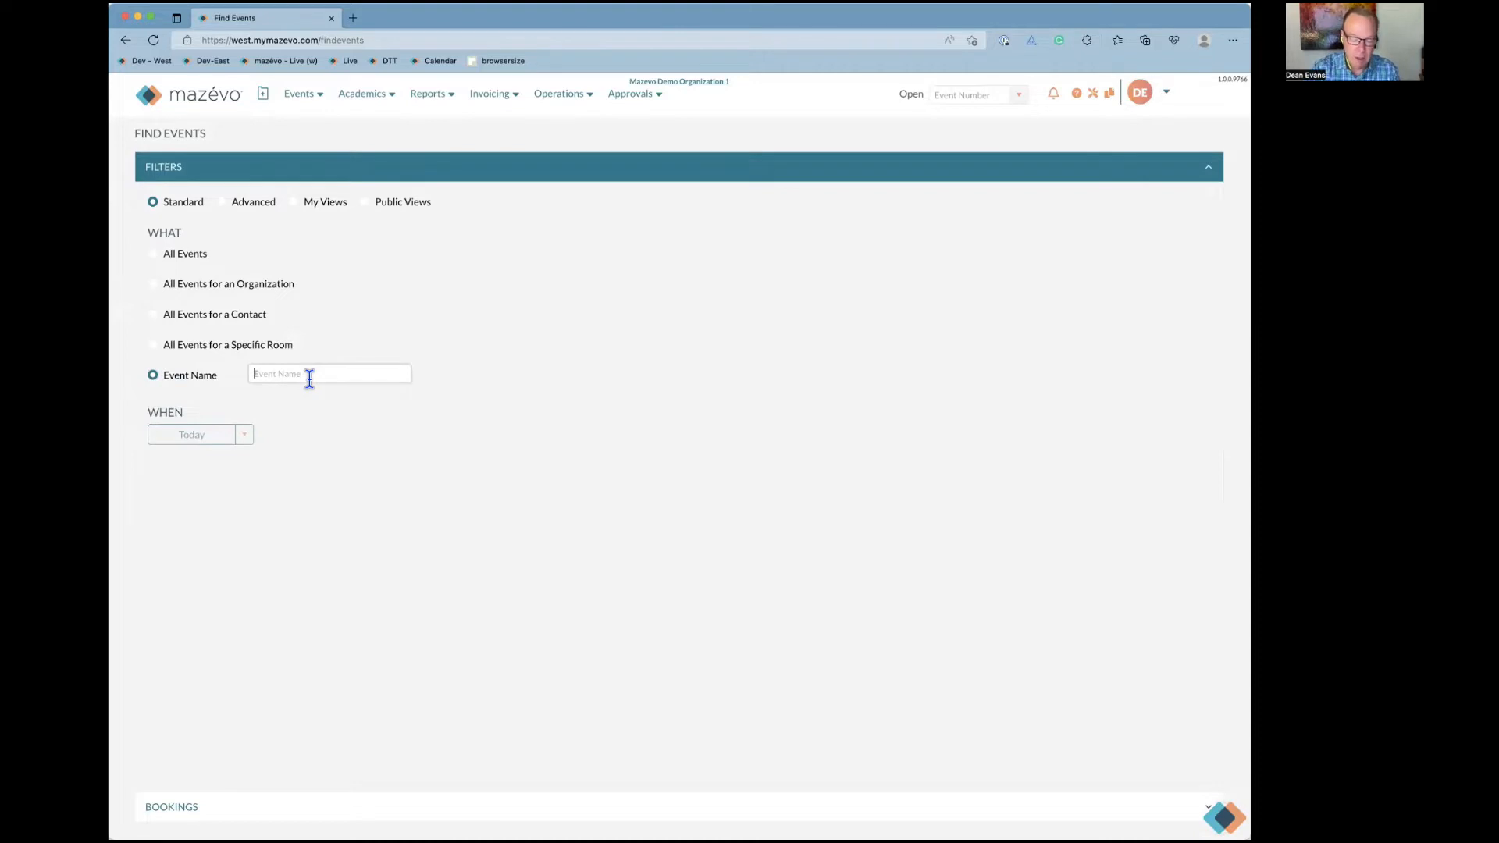
{"action": "type", "text": "basket"}
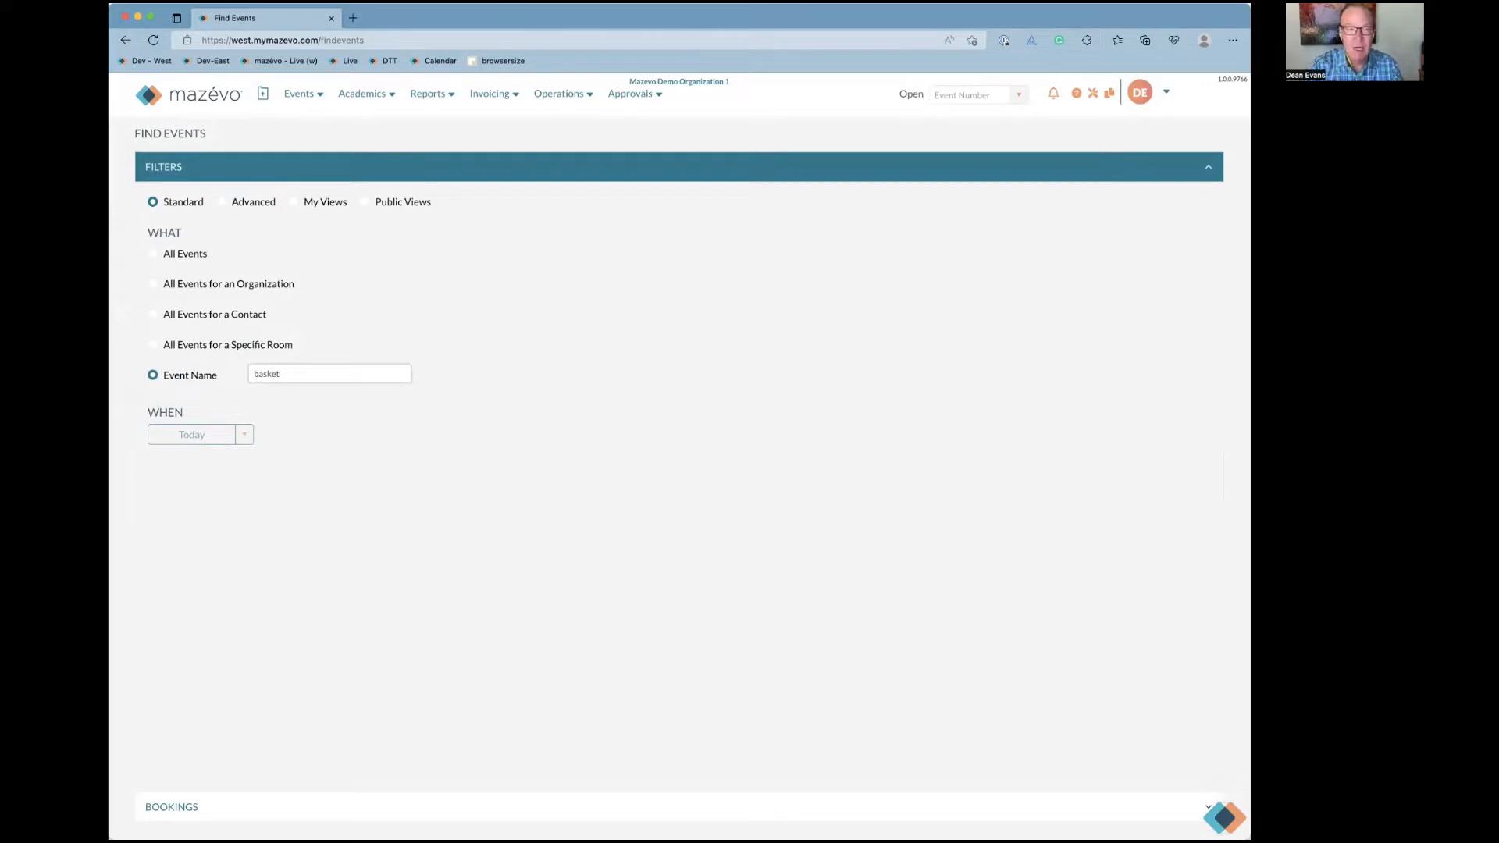
{"action": "left_click", "coordinate": [316, 456]}
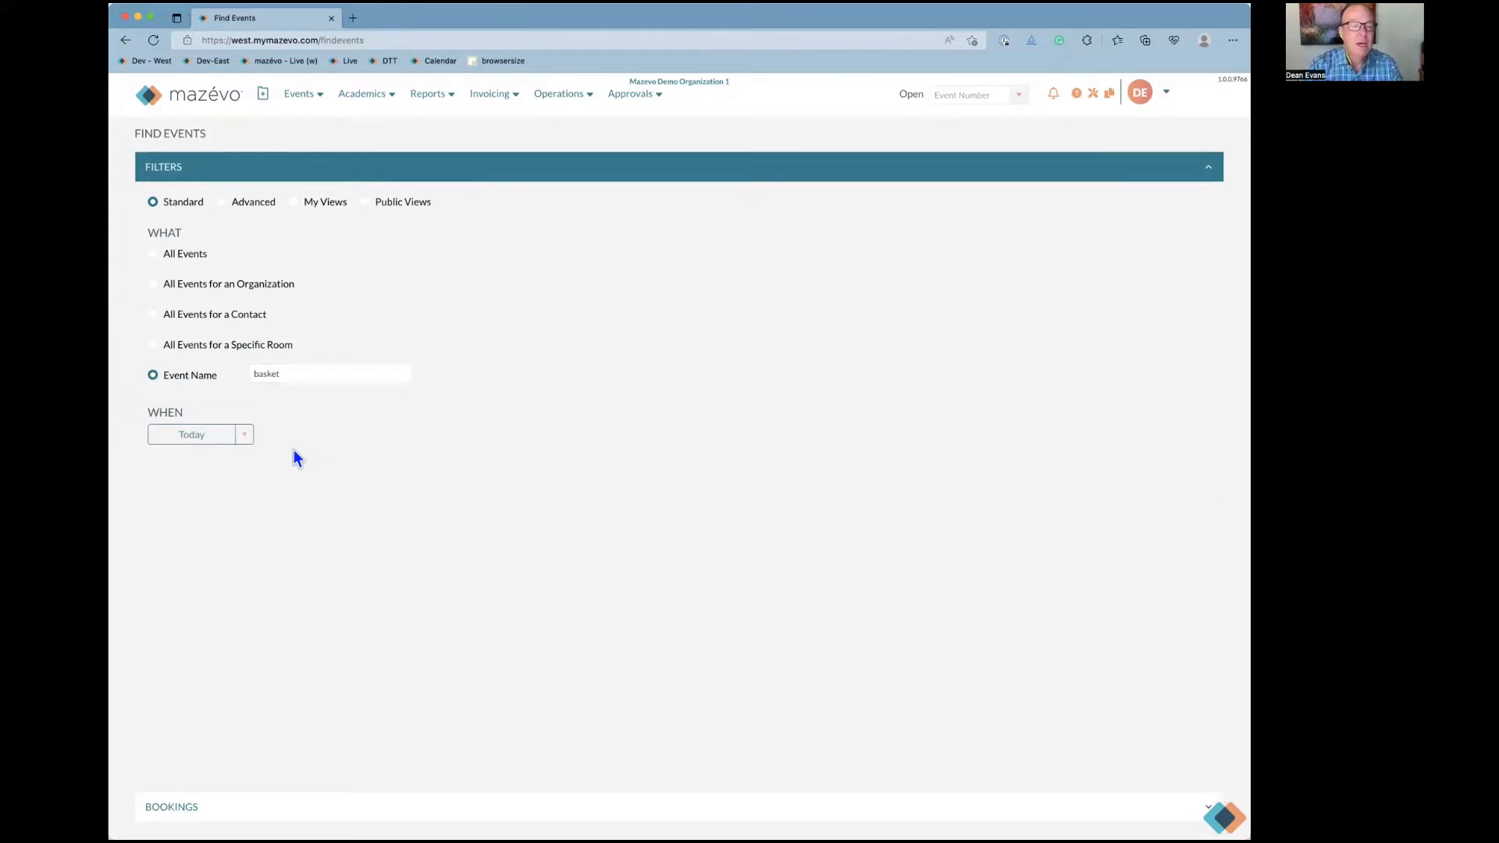
{"action": "left_click", "coordinate": [295, 372]}
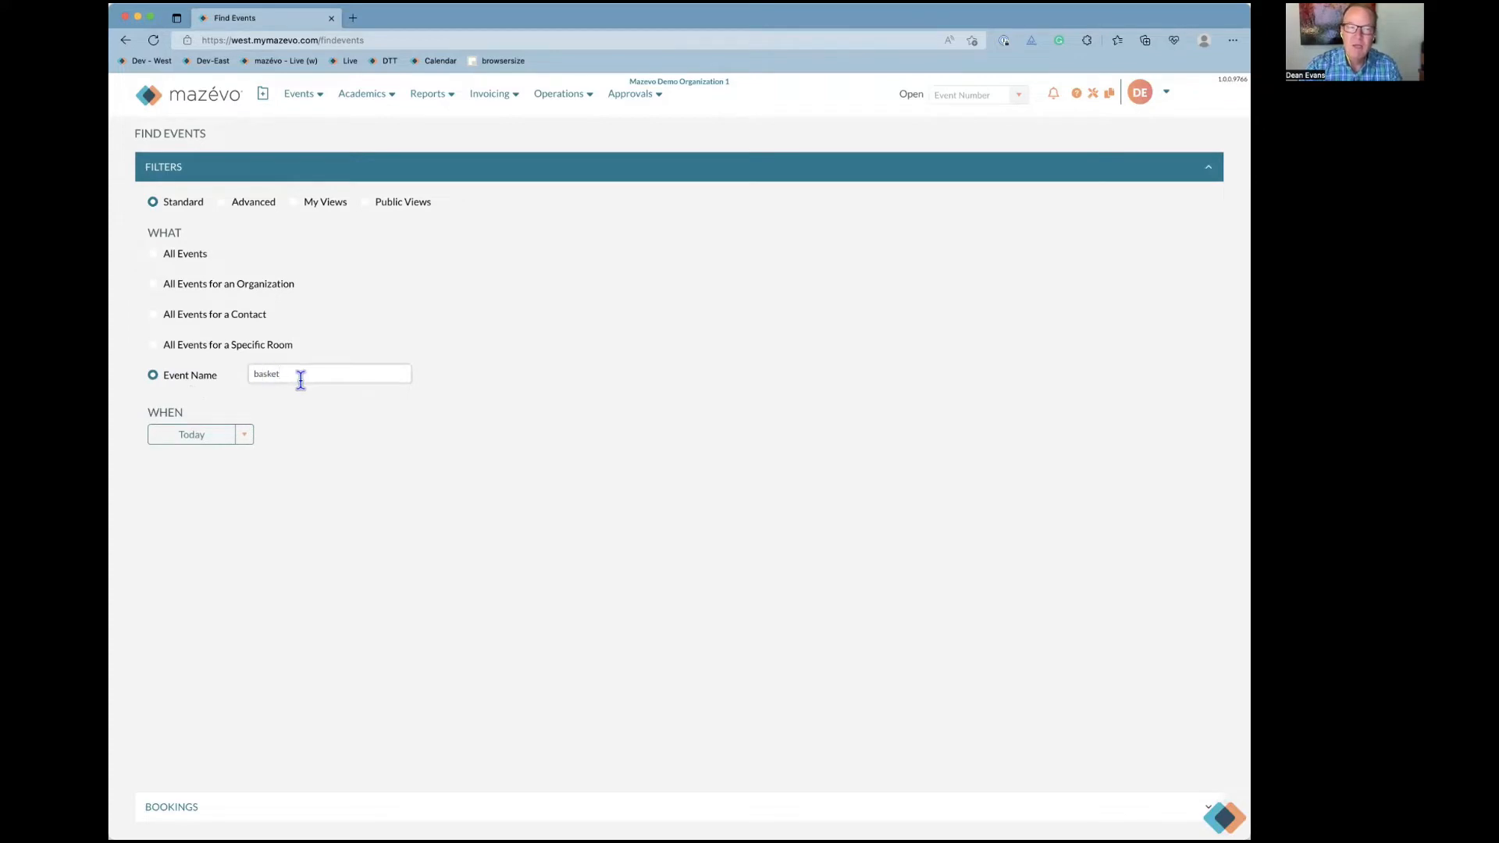
{"action": "left_click_drag", "start_coordinate": [294, 374], "coordinate": [218, 378]}
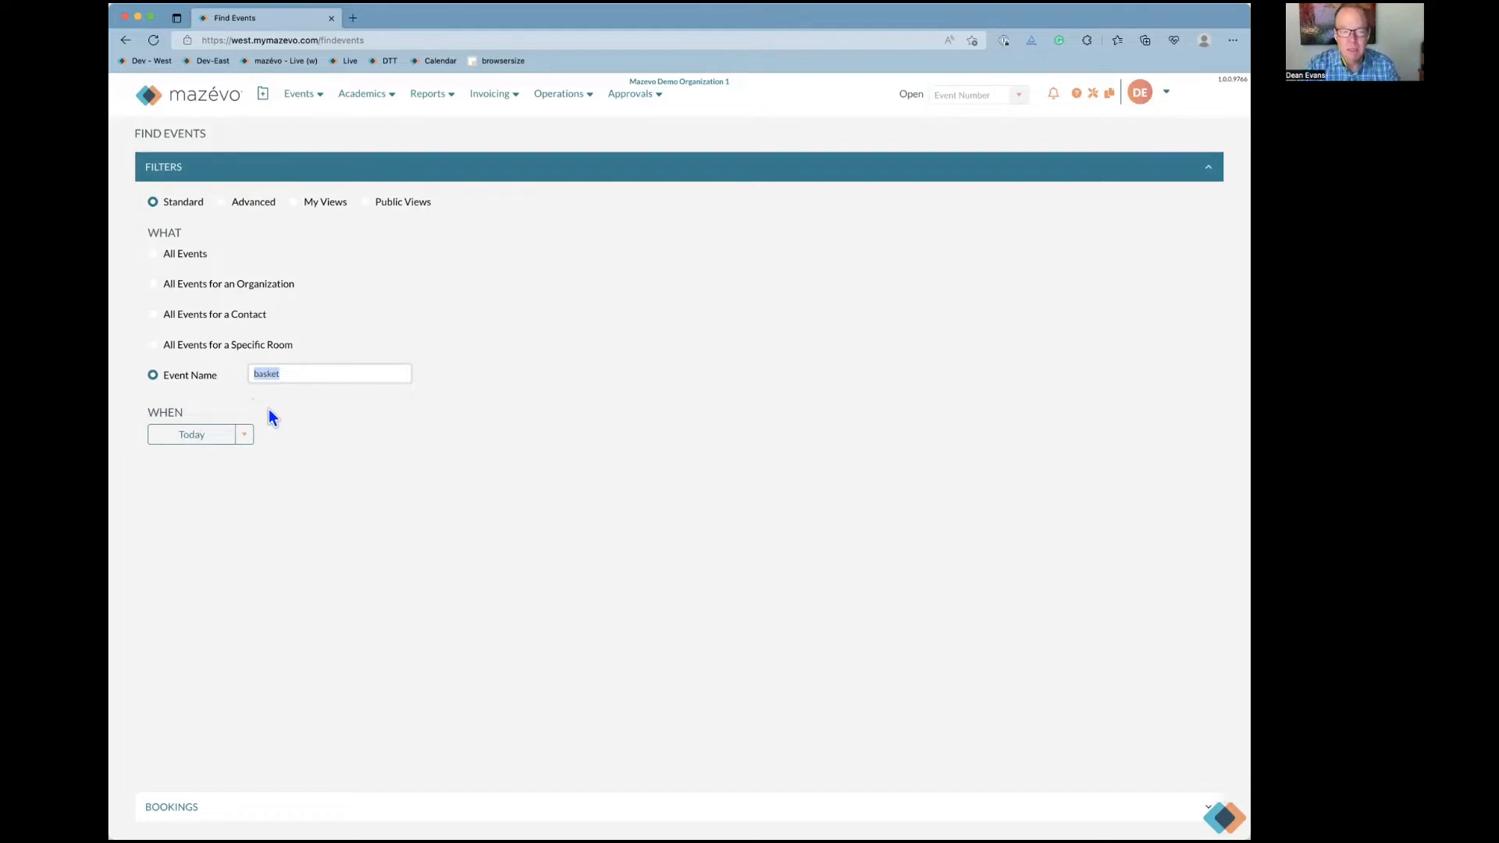
{"action": "left_click", "coordinate": [299, 375]}
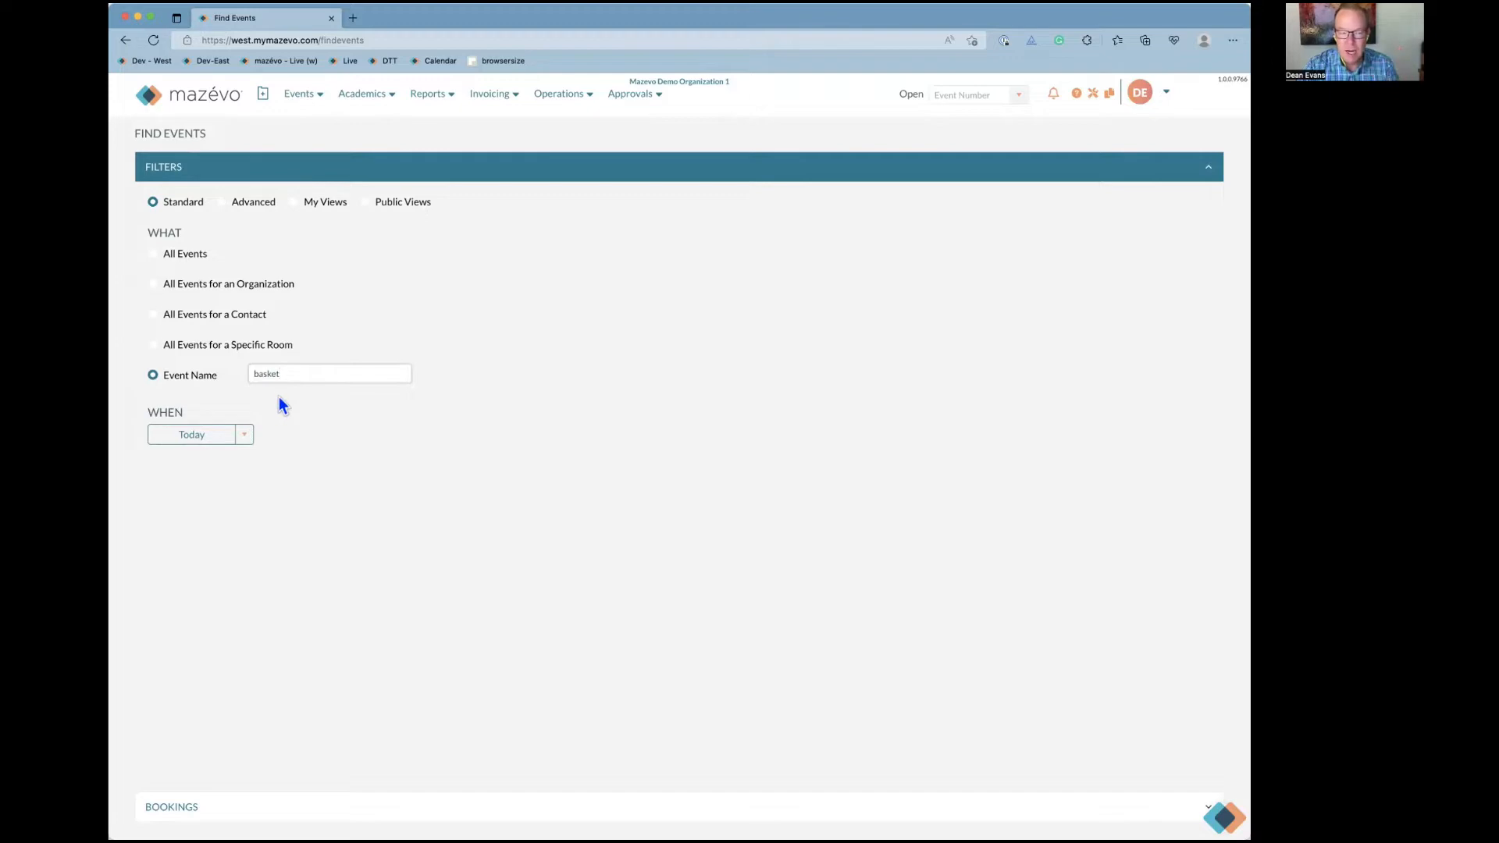
Set the event name filter's date range to This Month and look through the matching bookings
{"action": "left_click", "coordinate": [244, 437]}
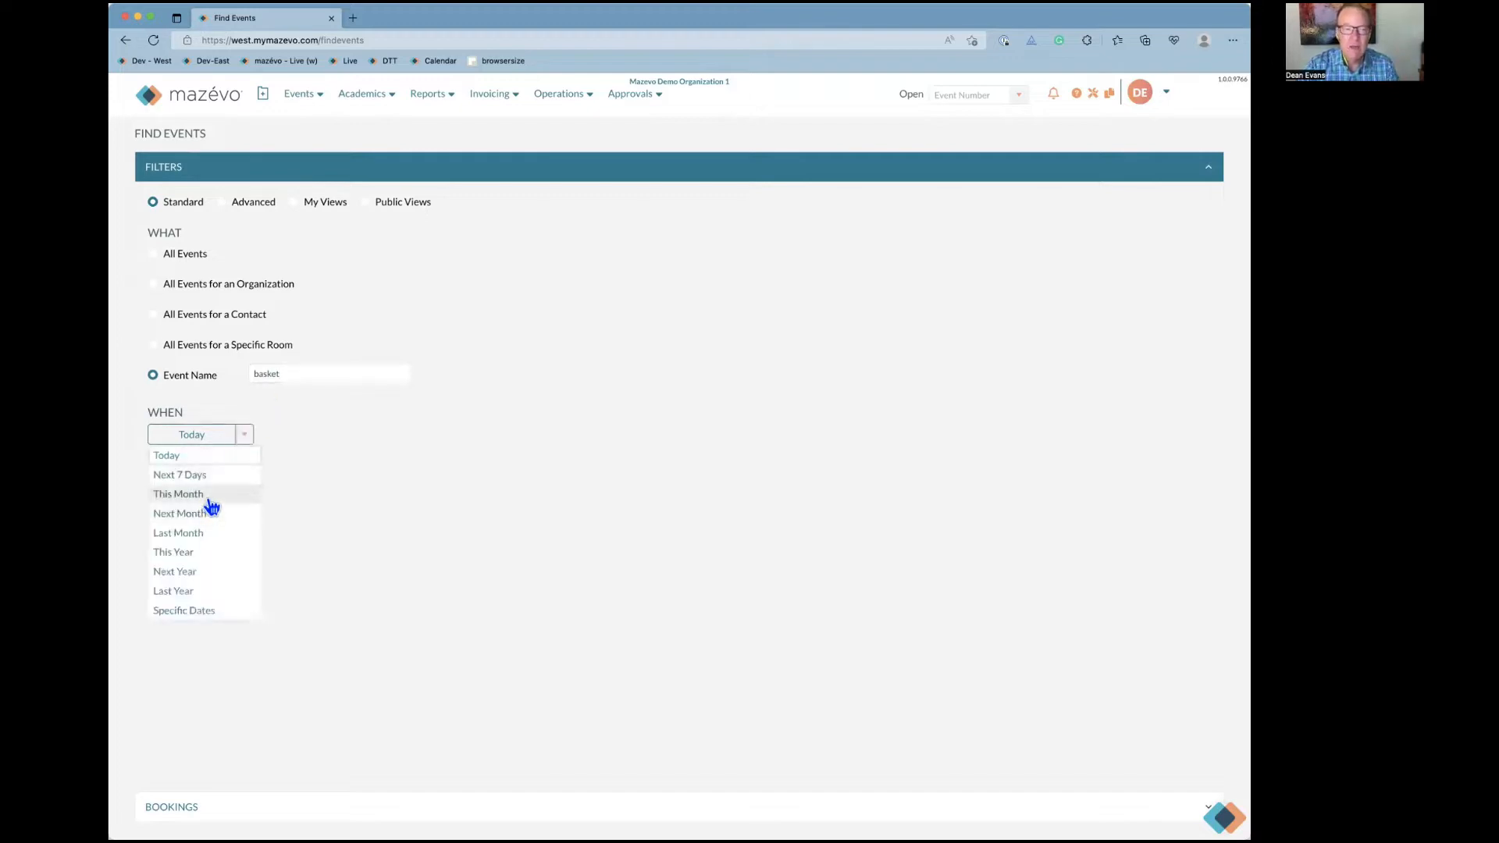
{"action": "left_click", "coordinate": [207, 498]}
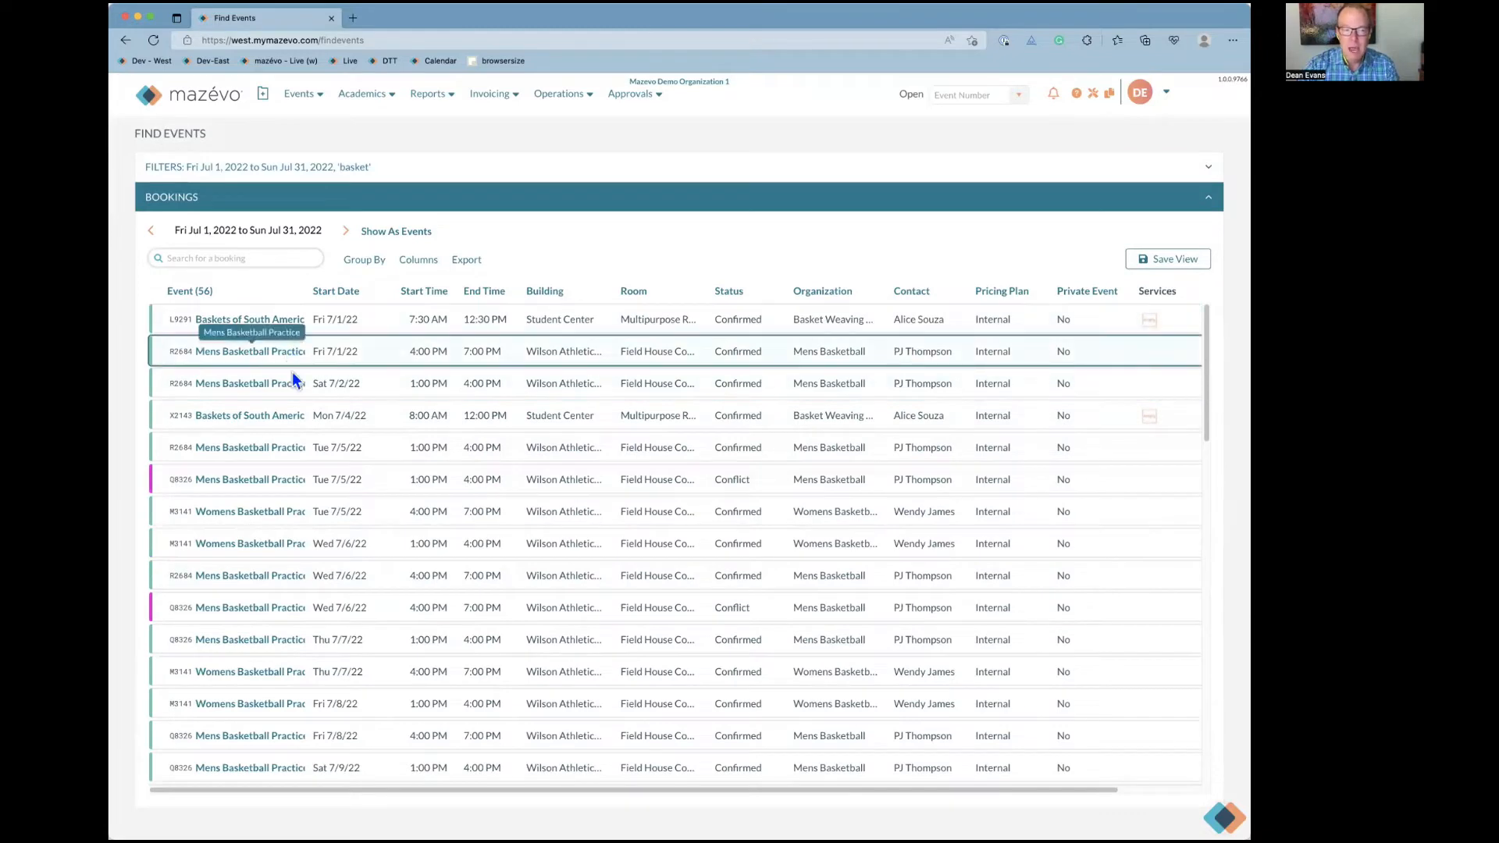
{"action": "scroll", "coordinate": [303, 387], "scroll_direction": "down", "scroll_amount": 5}
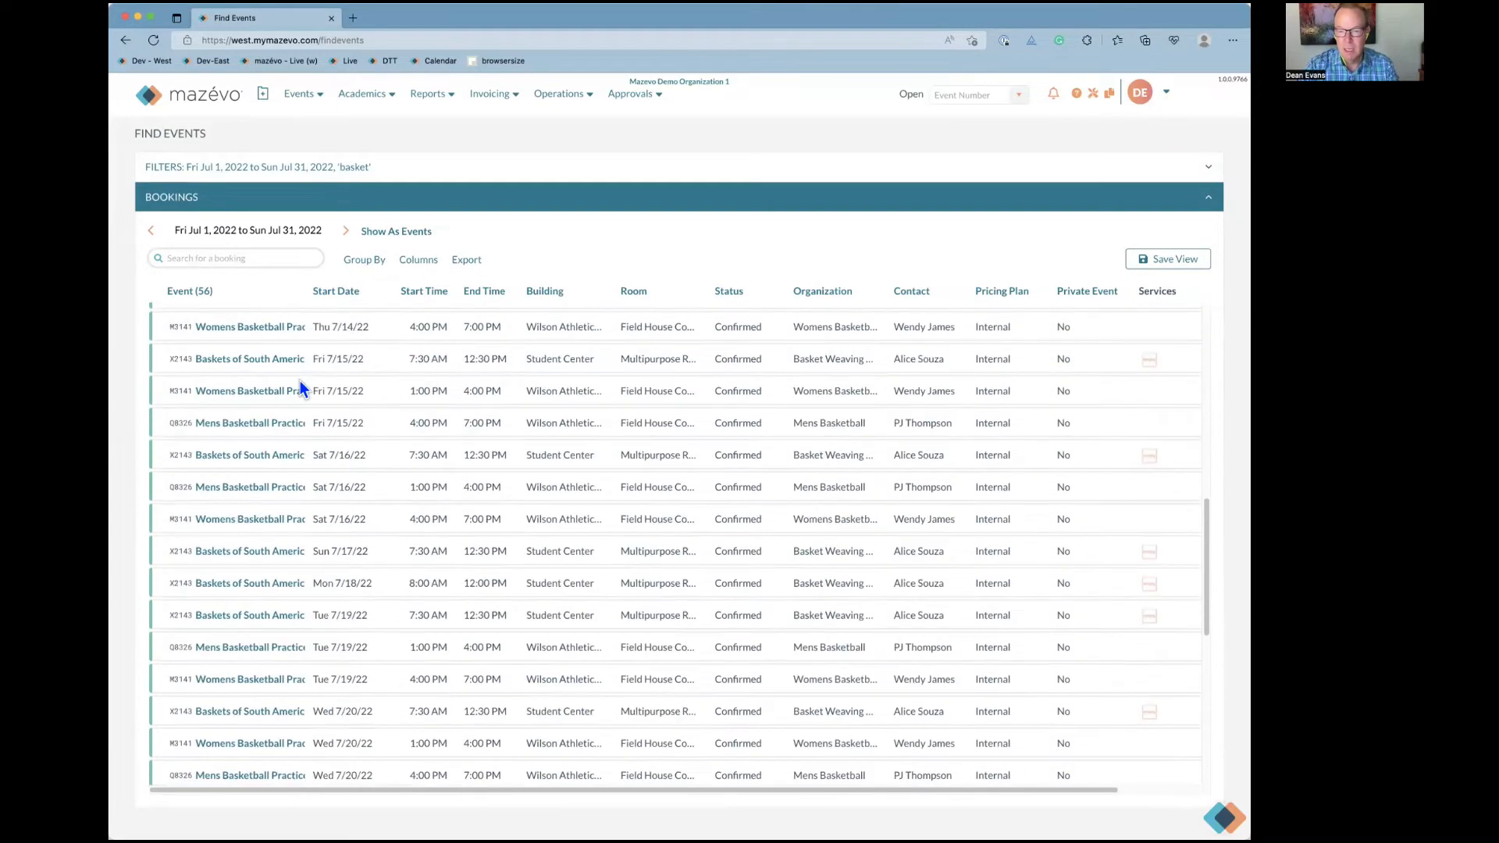
{"action": "scroll", "coordinate": [300, 381], "scroll_direction": "up", "scroll_amount": 5}
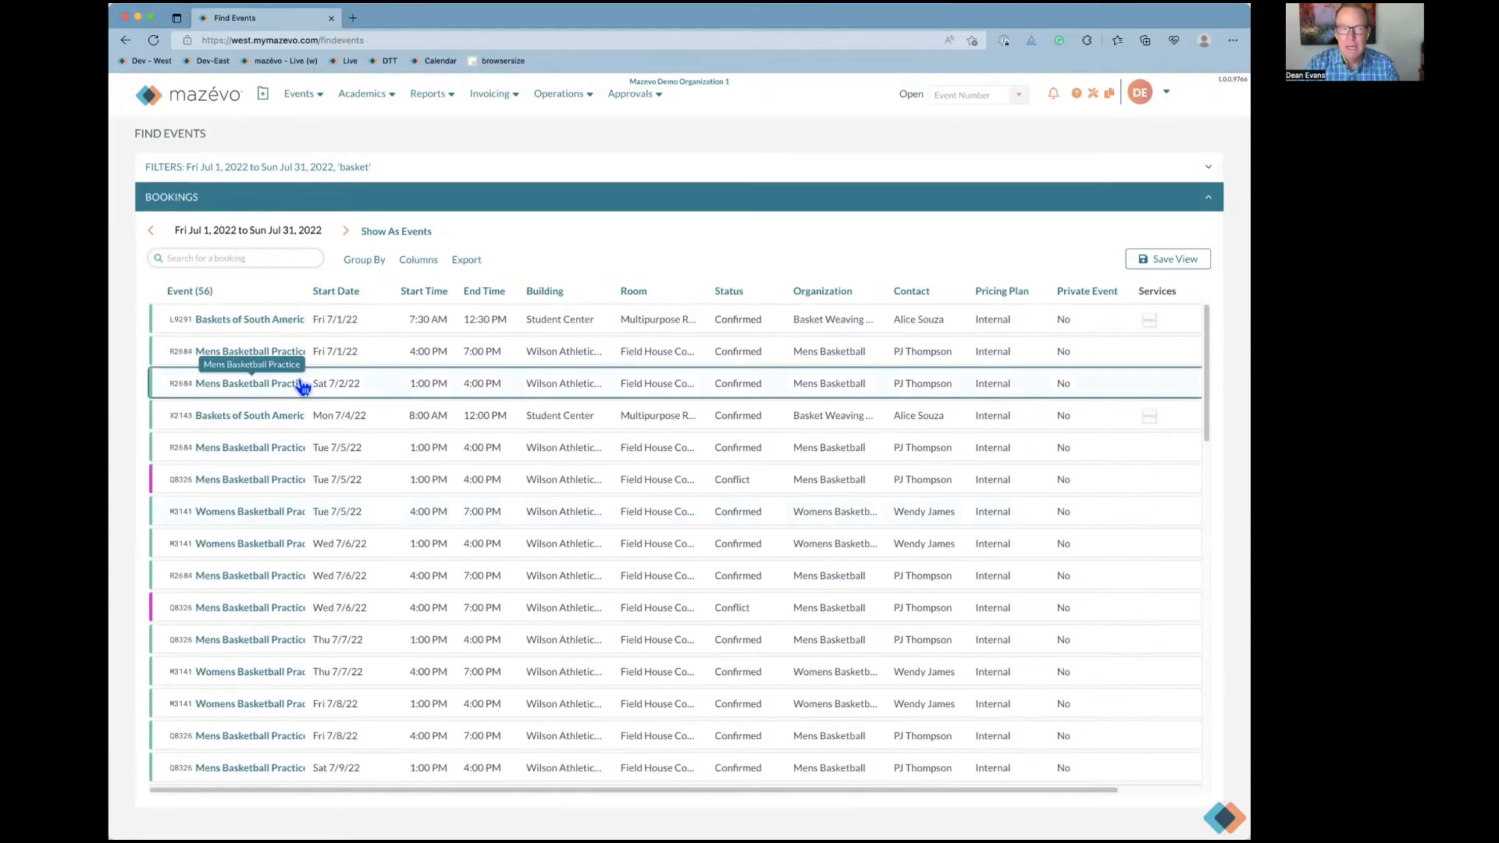
Change the filter to All Events and list the bookings for This Month
{"action": "left_click", "coordinate": [254, 179]}
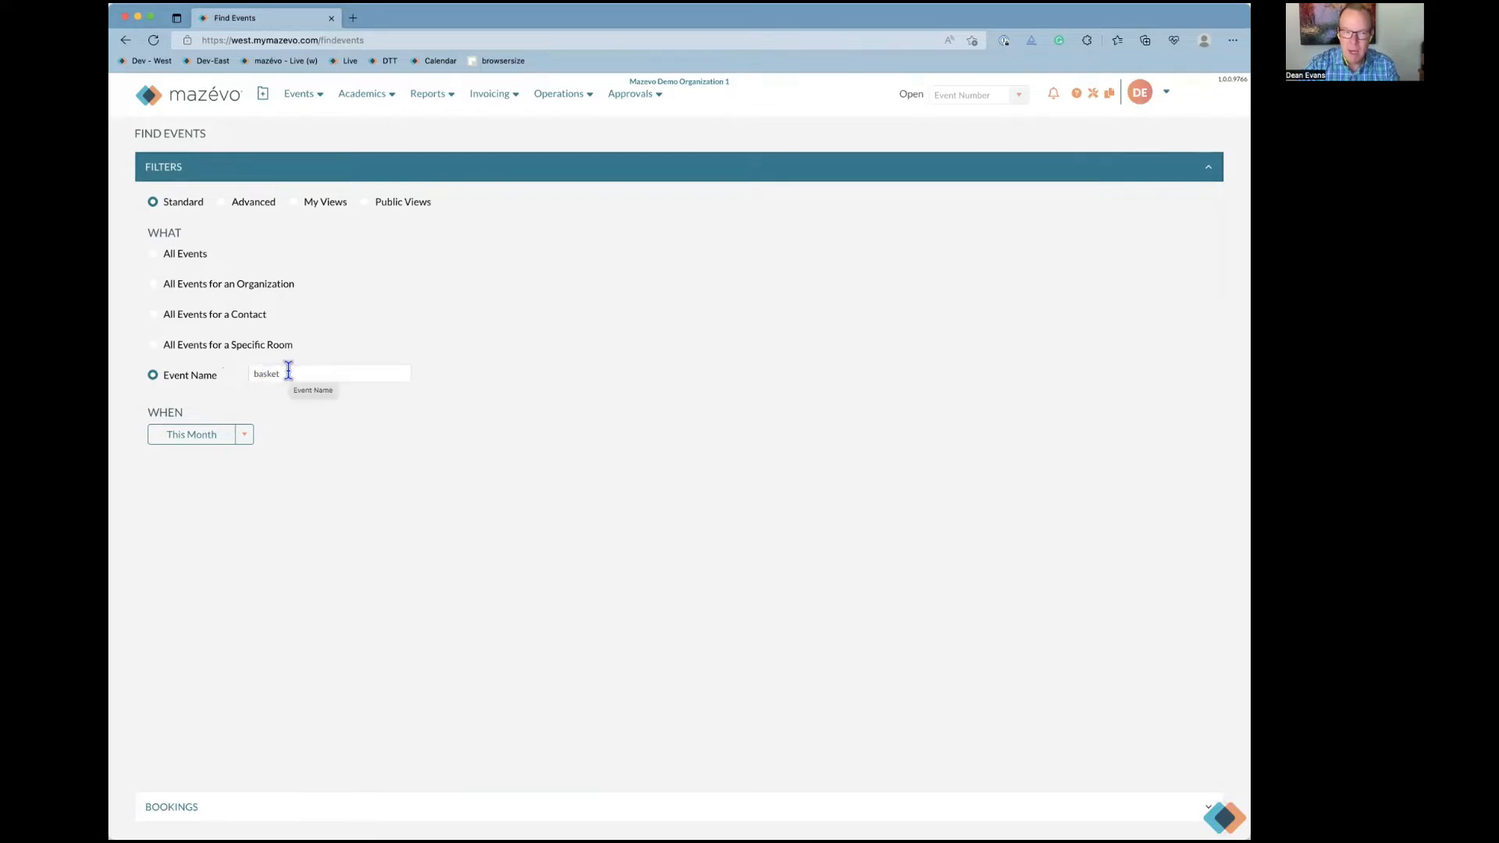
{"action": "left_click", "coordinate": [197, 260]}
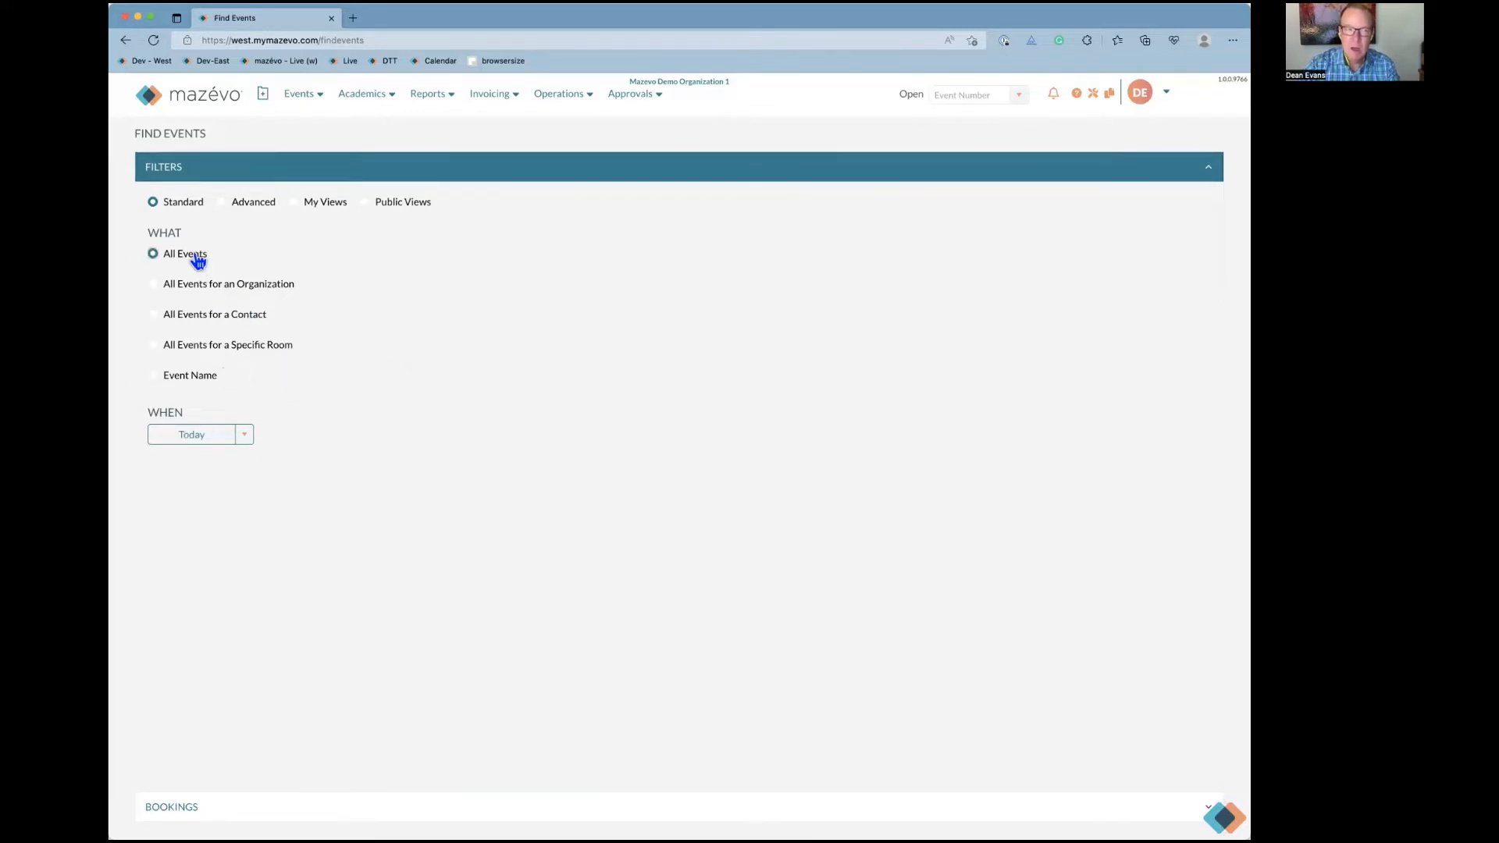
{"action": "left_click", "coordinate": [244, 438]}
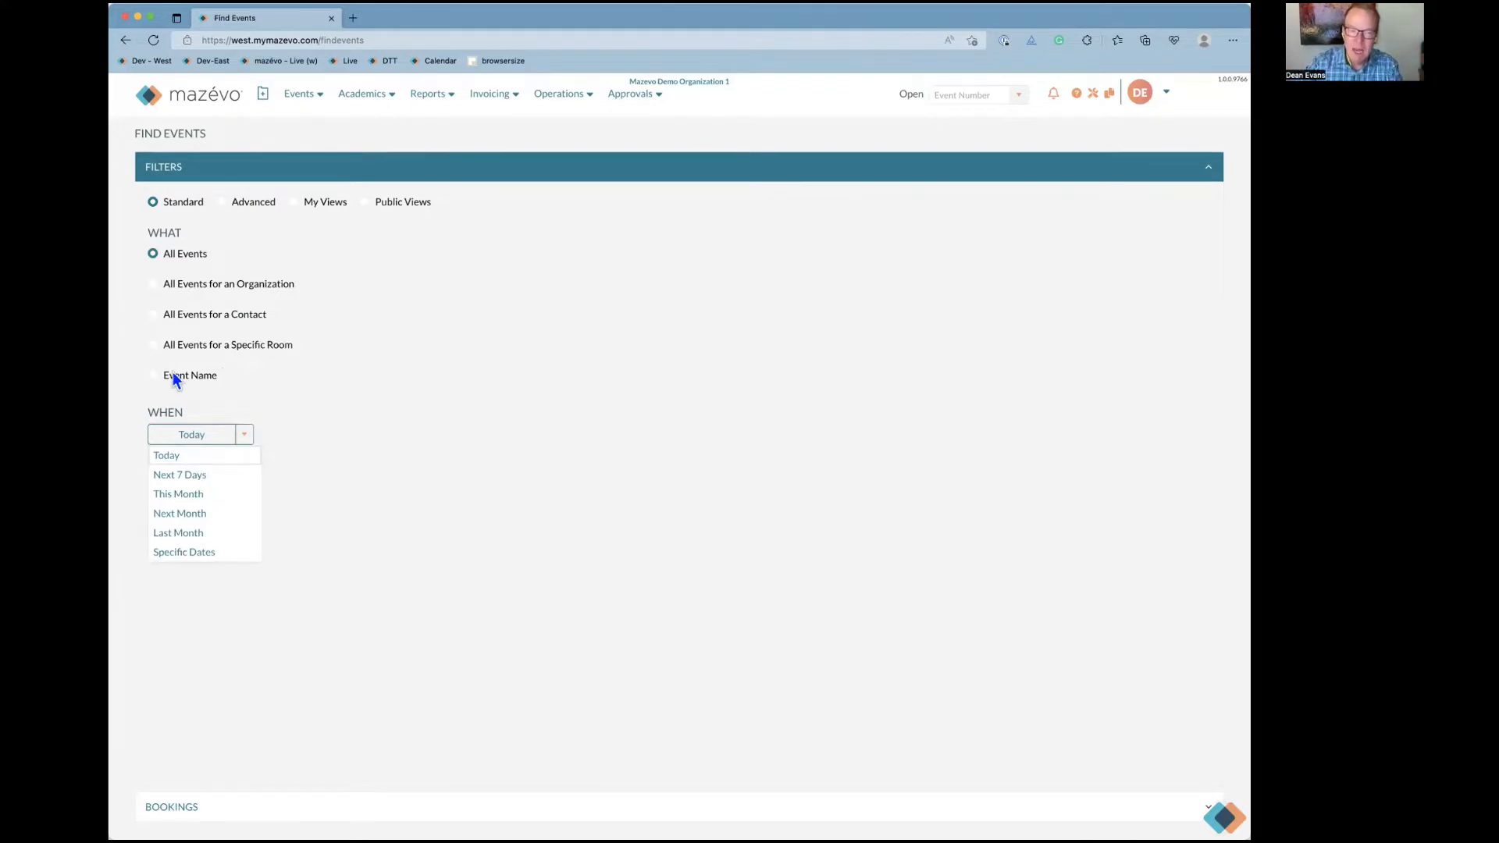
{"action": "left_click", "coordinate": [206, 497]}
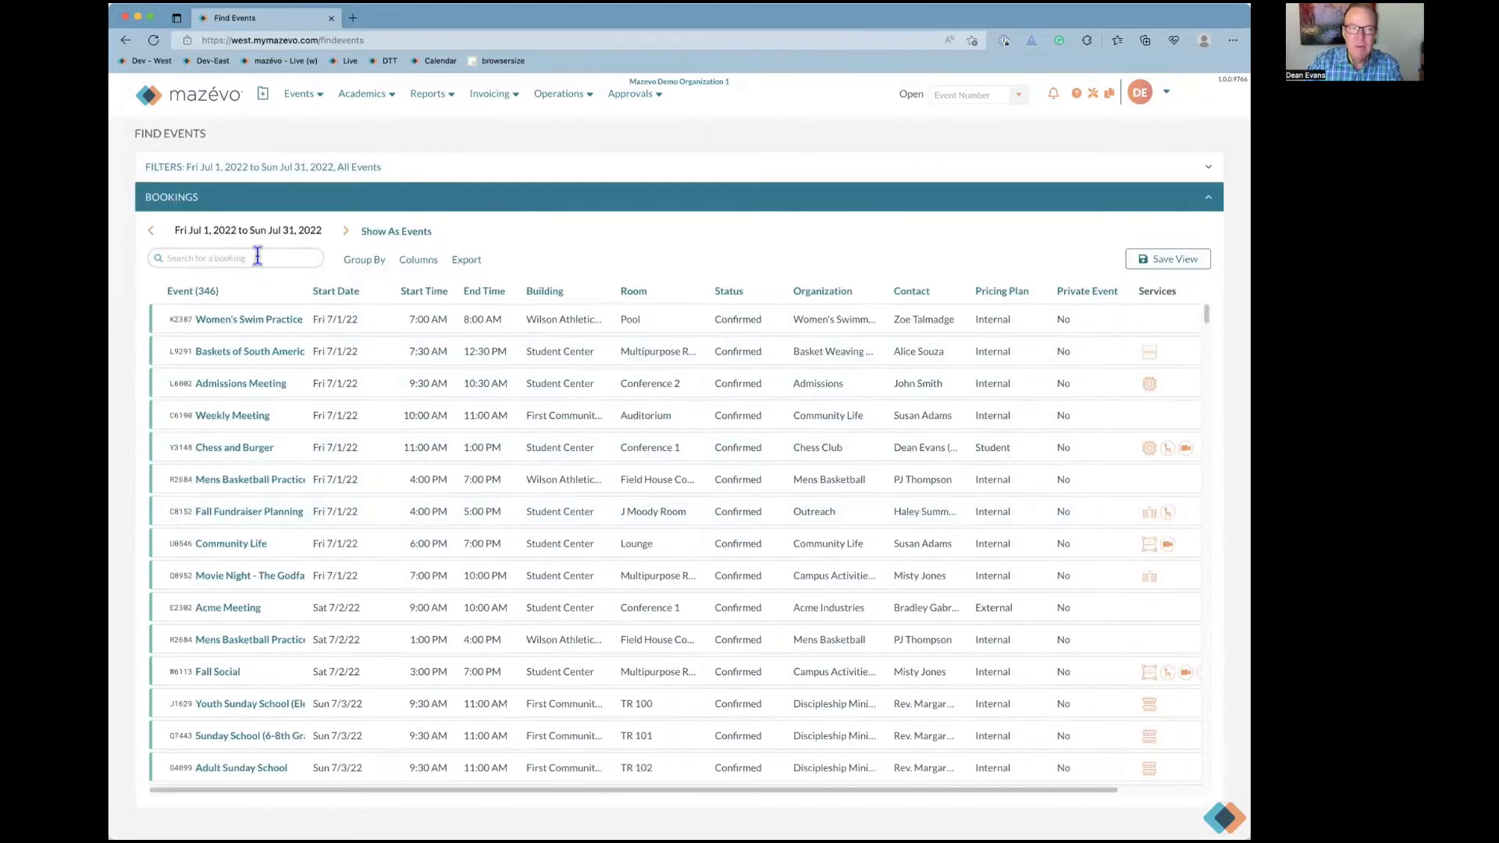
Search within the All Events bookings for "basket w", and clear the search text
{"action": "left_click", "coordinate": [254, 258]}
{"action": "type", "text": "bas"}
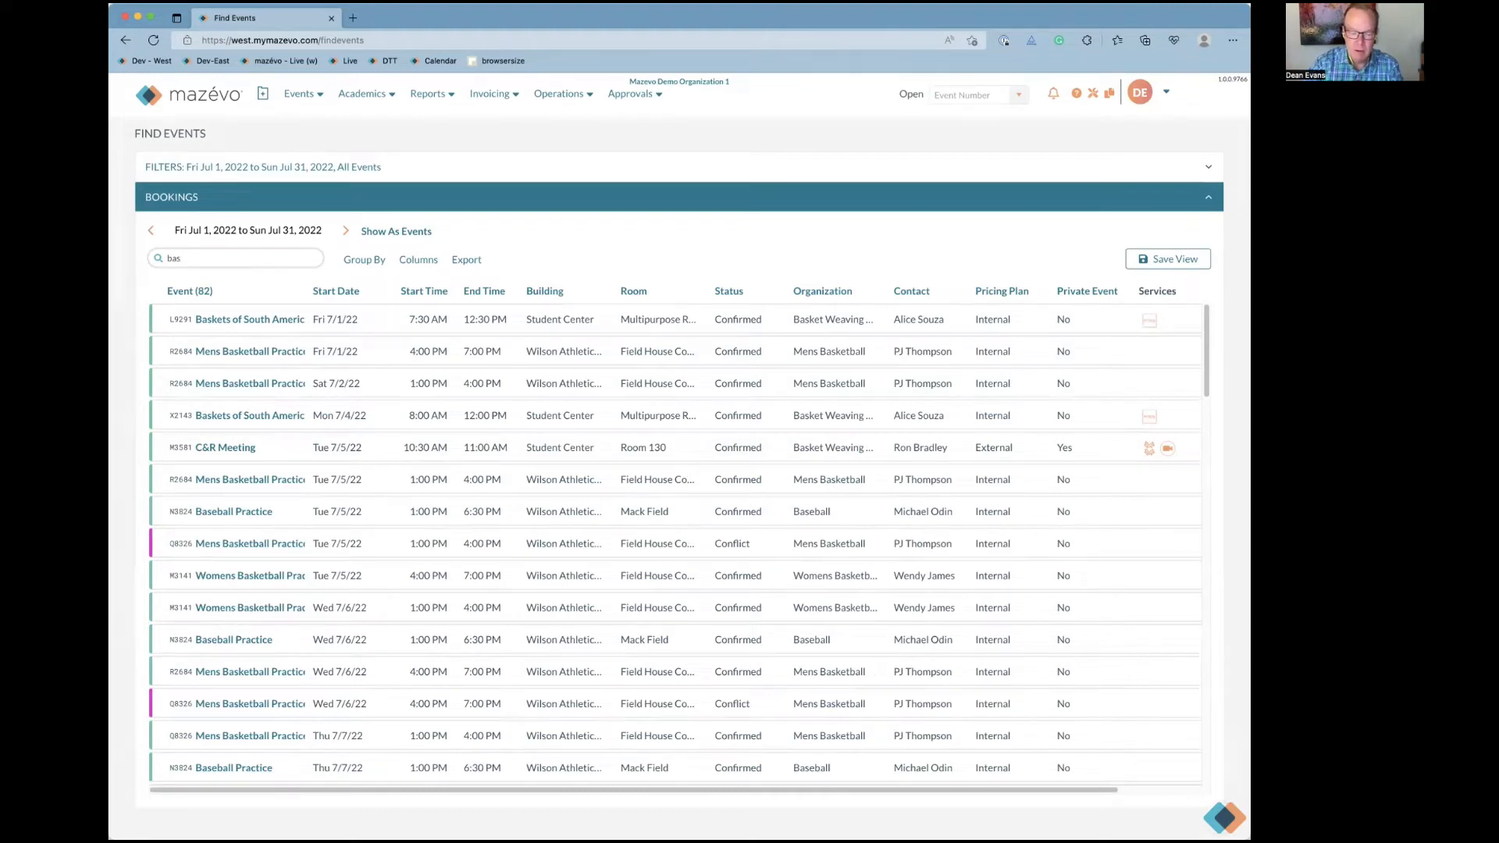
{"action": "type", "text": "ket w"}
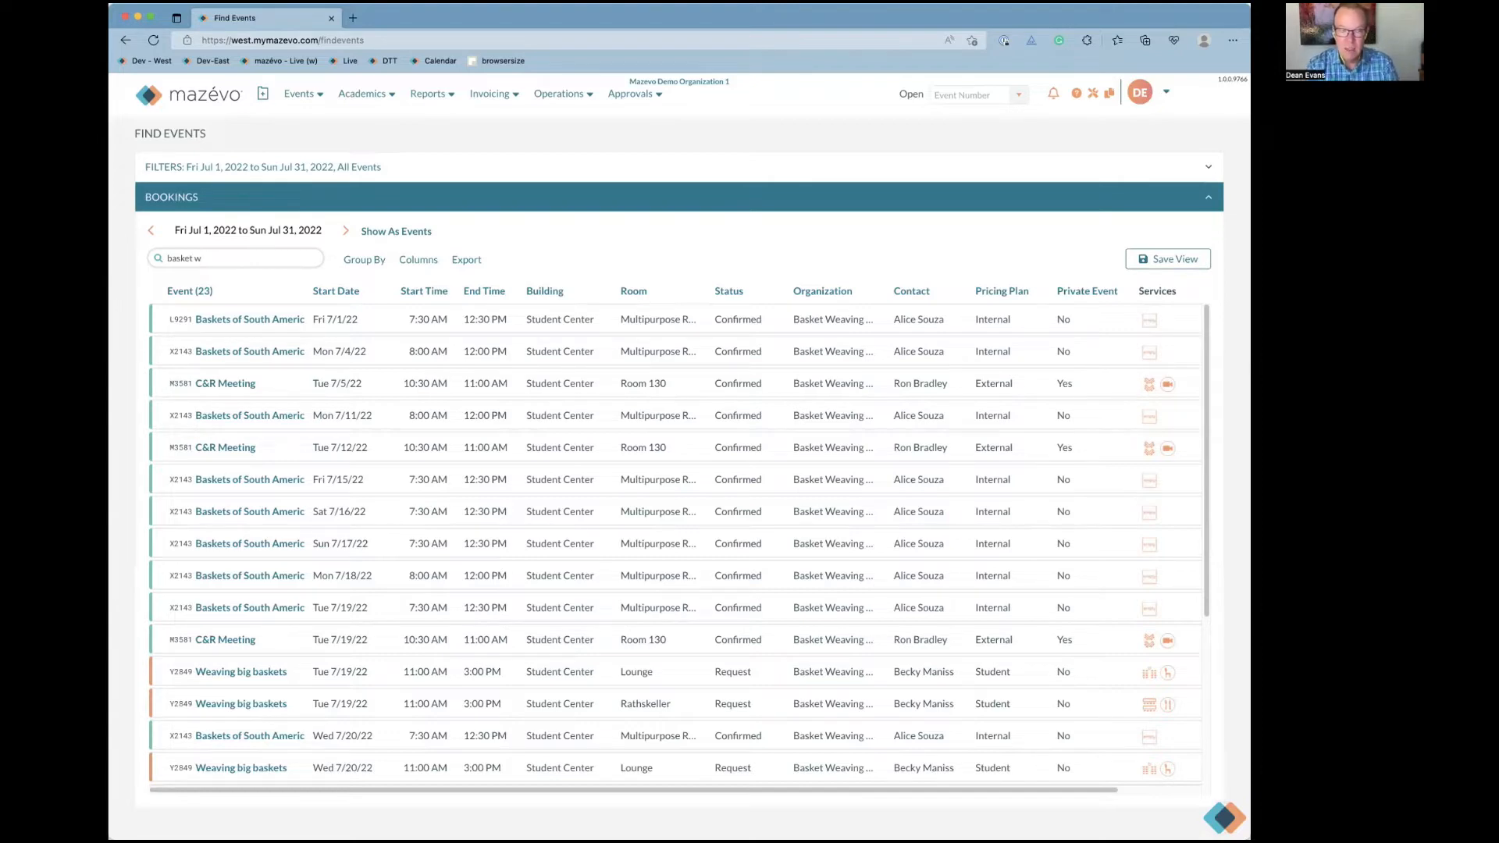
{"action": "key", "text": "BackSpace"}
{"action": "key", "text": "BackSpace"}
{"action": "key", "text": "BackSpace"}
{"action": "key", "text": "BackSpace"}
{"action": "key", "text": "BackSpace"}
{"action": "key", "text": "BackSpace"}
{"action": "key", "text": "BackSpace"}
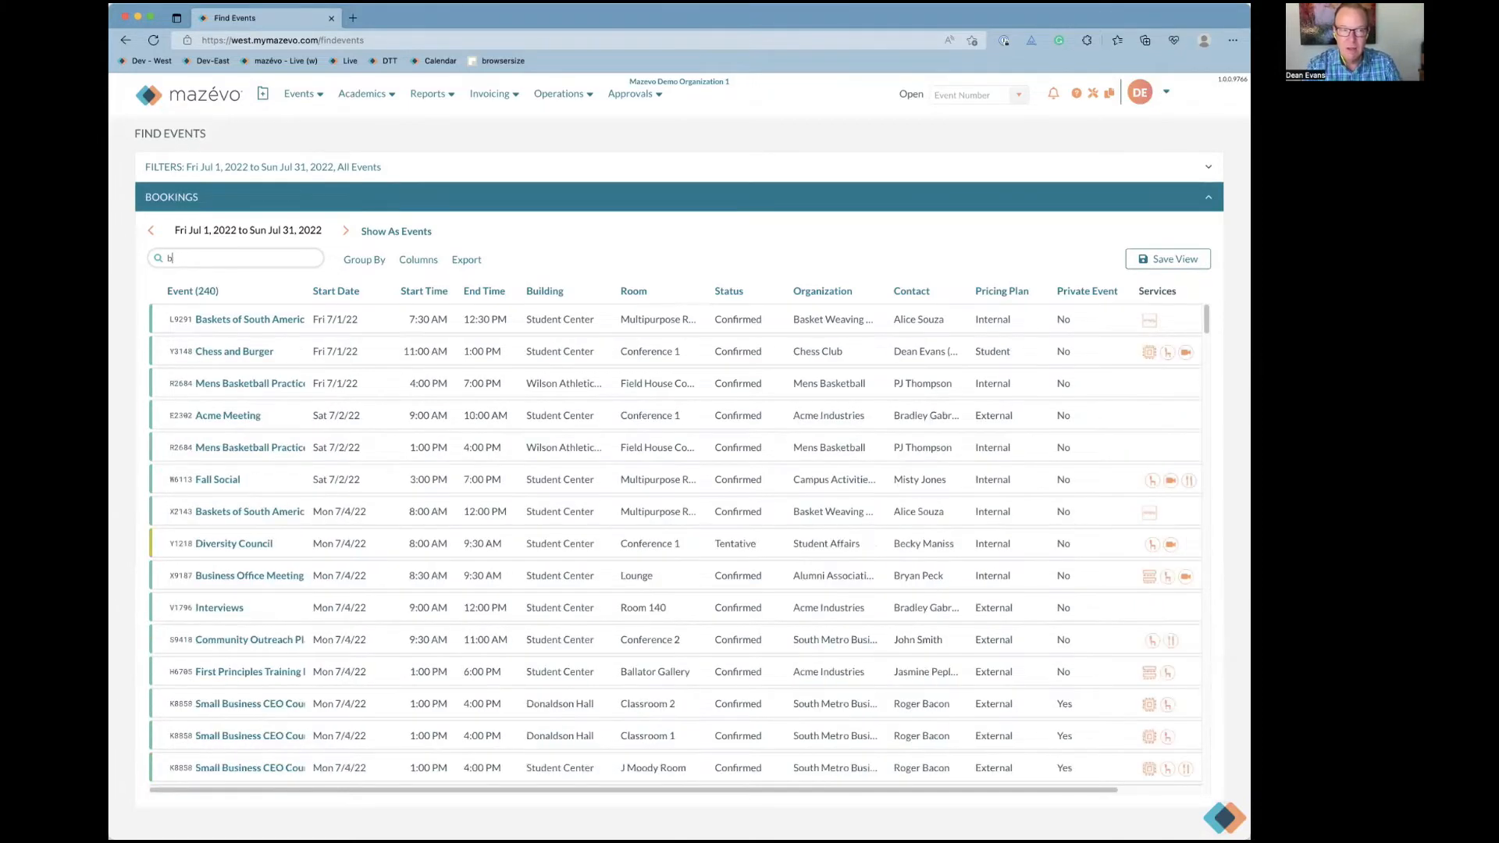
{"action": "key", "text": "BackSpace"}
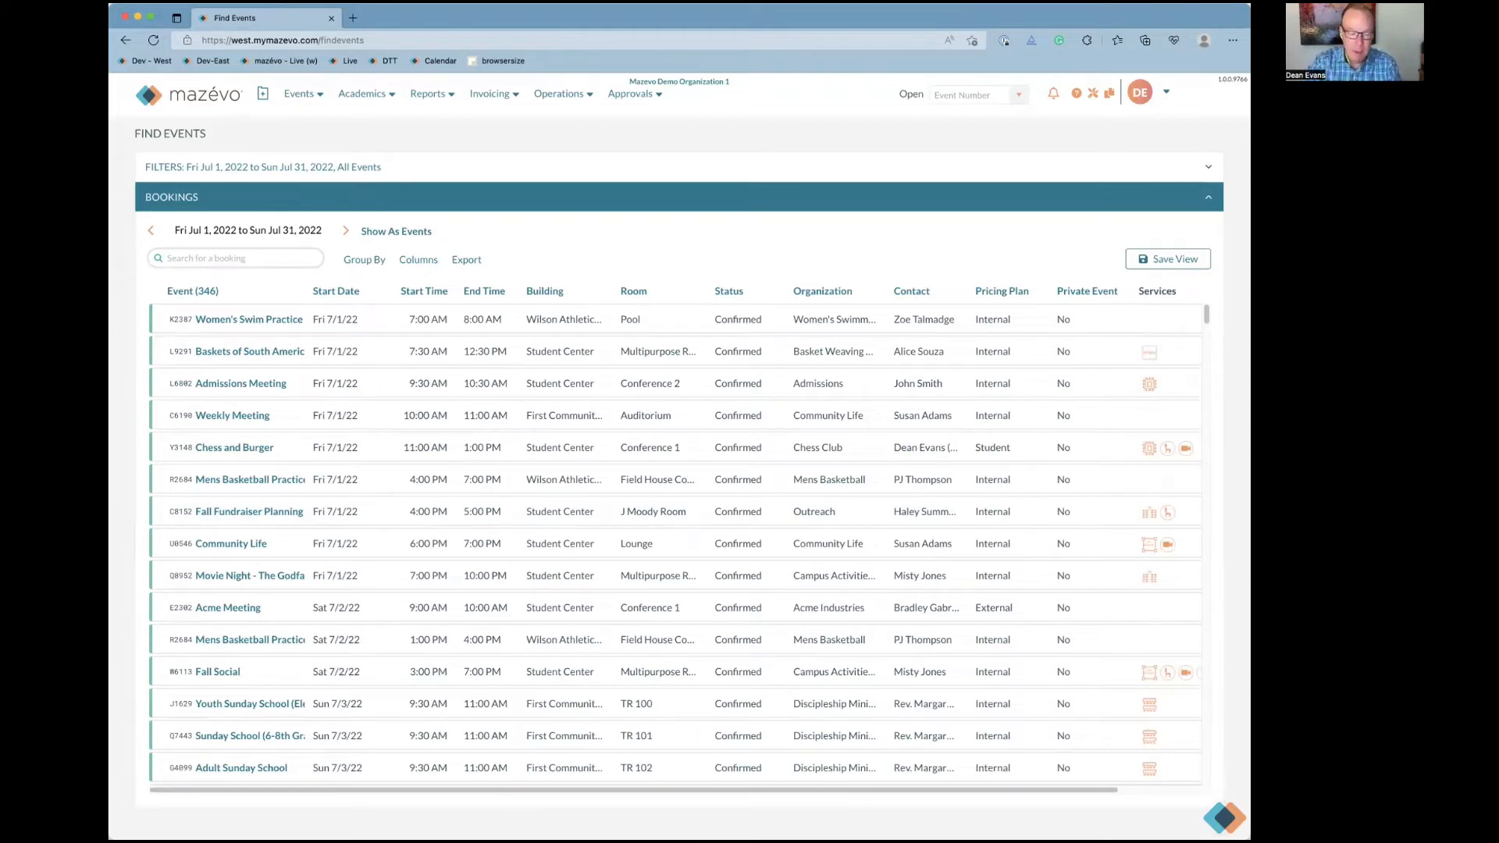
Search within the bookings for "weav", and return to the filters with the search cleared
{"action": "type", "text": "weav"}
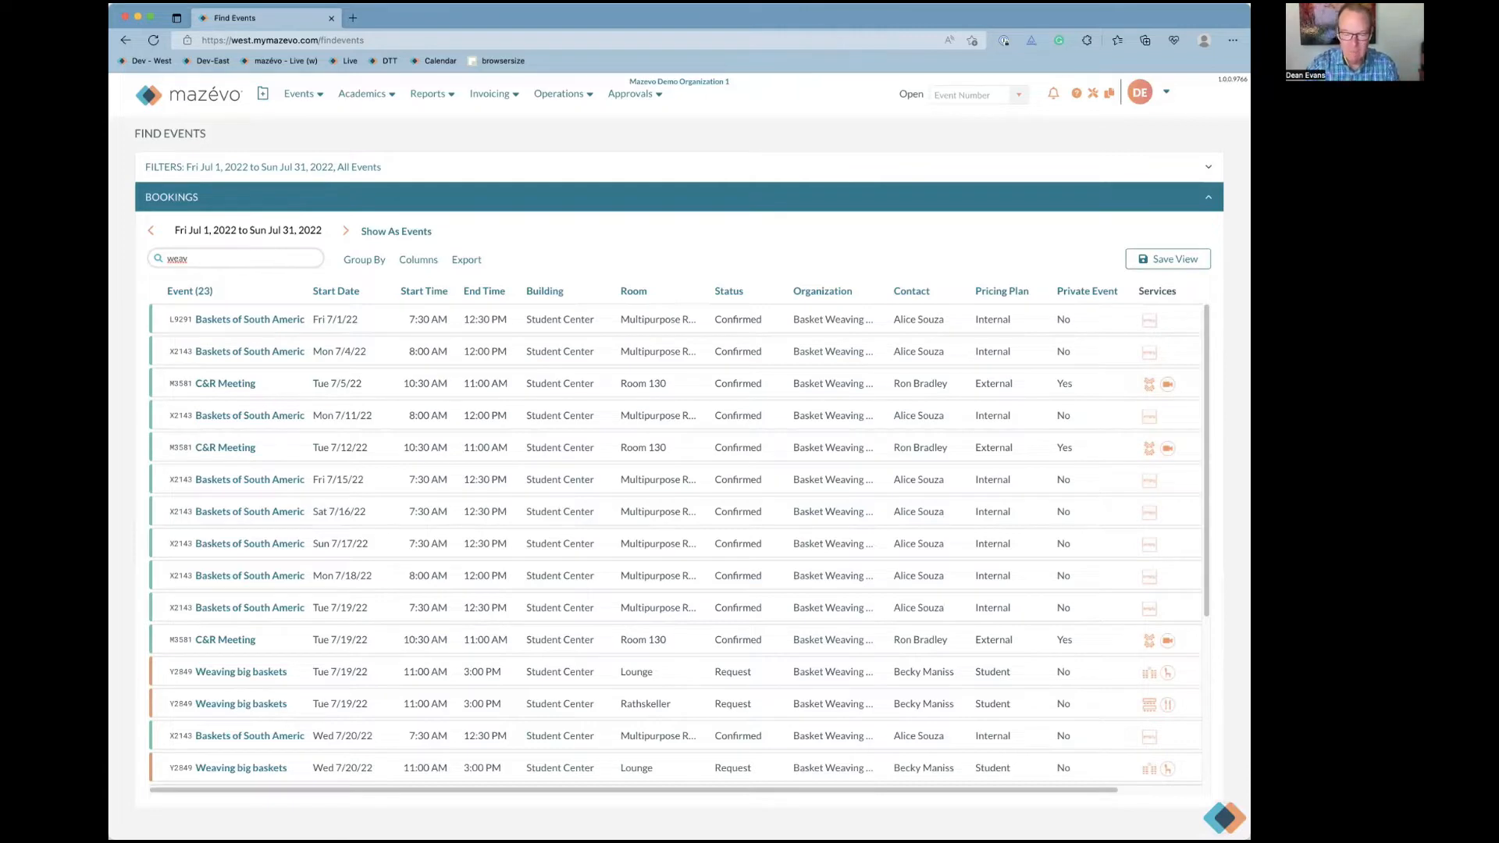
{"action": "key", "text": "BackSpace"}
{"action": "key", "text": "BackSpace"}
{"action": "key", "text": "BackSpace"}
{"action": "key", "text": "BackSpace"}
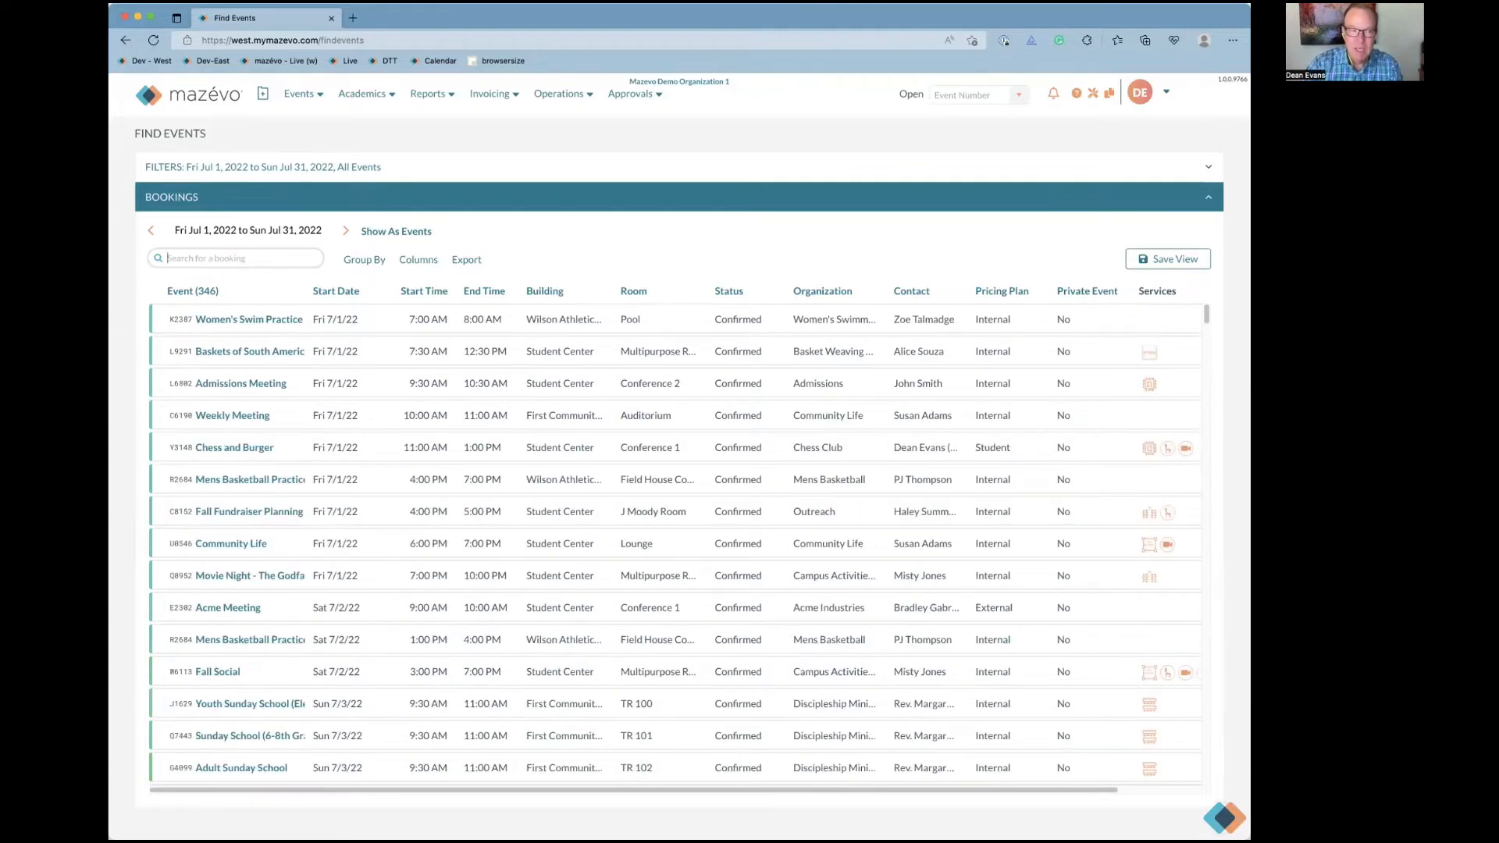
{"action": "left_click", "coordinate": [186, 168]}
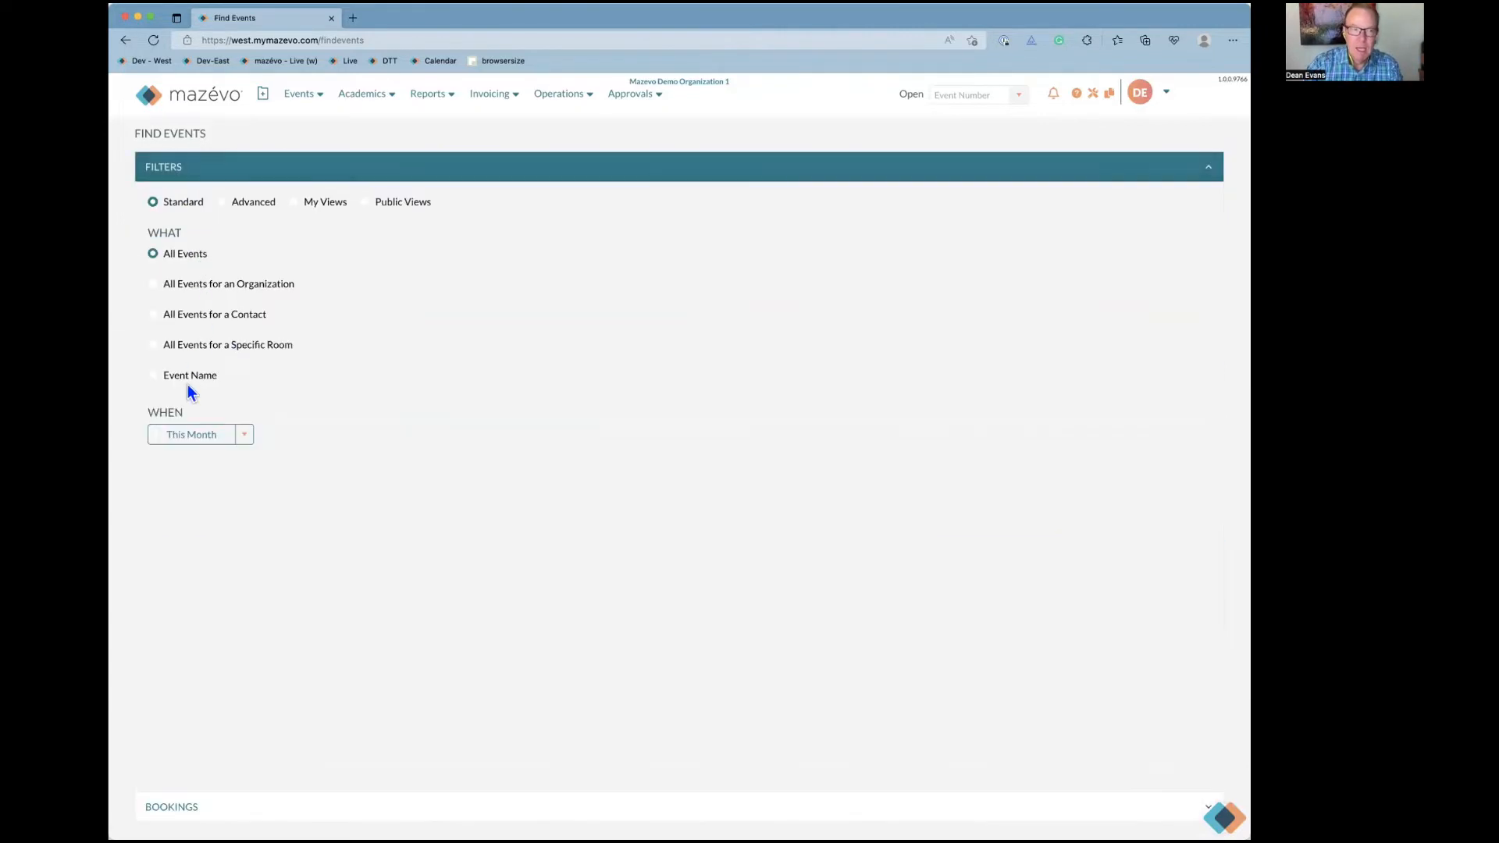
Compare the date range options offered for All Events with those for All Events for an Organization
{"action": "left_click", "coordinate": [191, 377]}
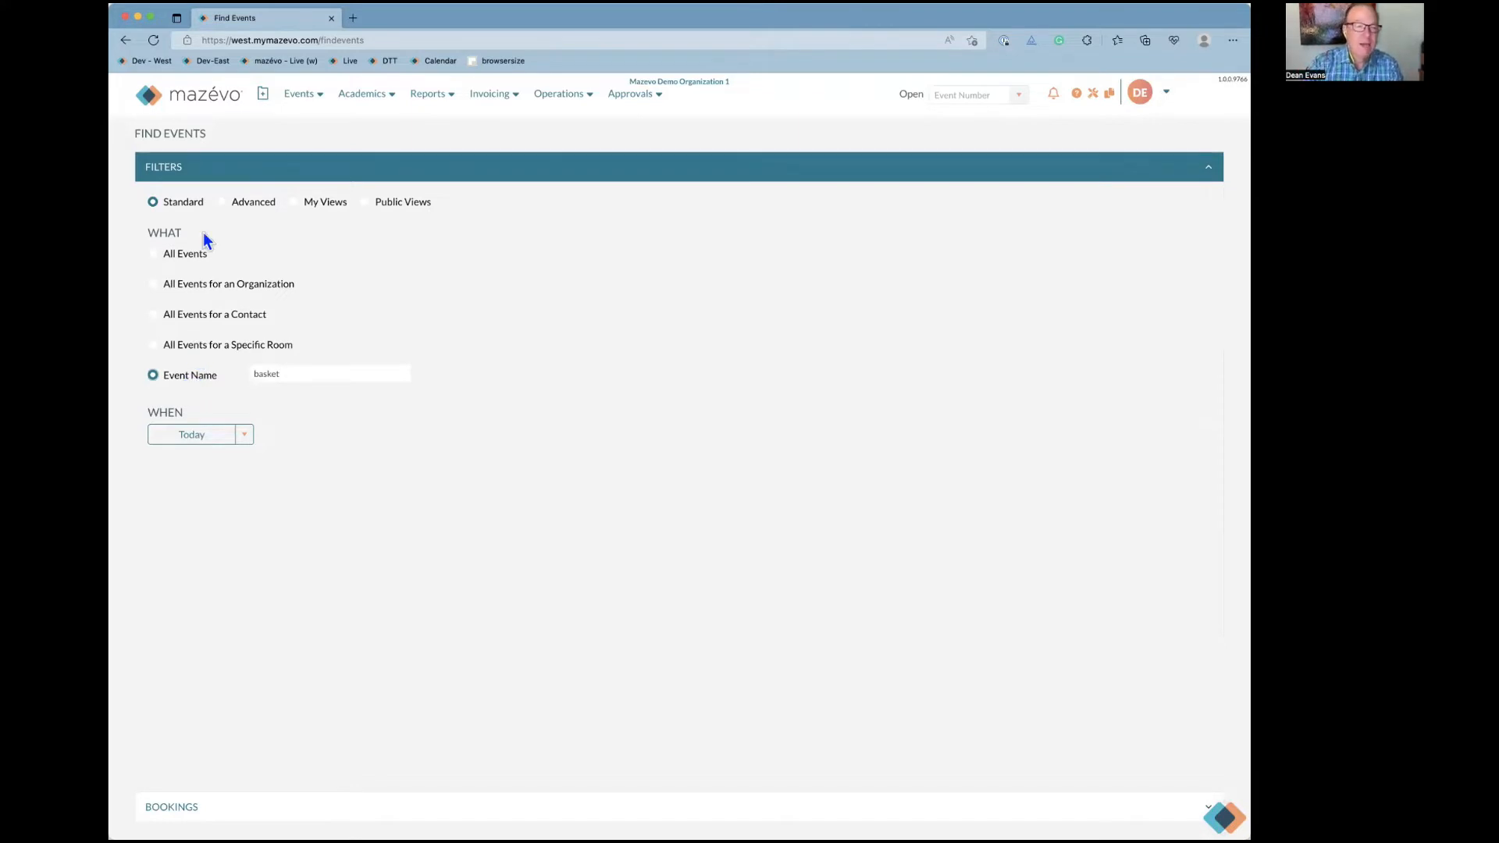
{"action": "left_click", "coordinate": [196, 256]}
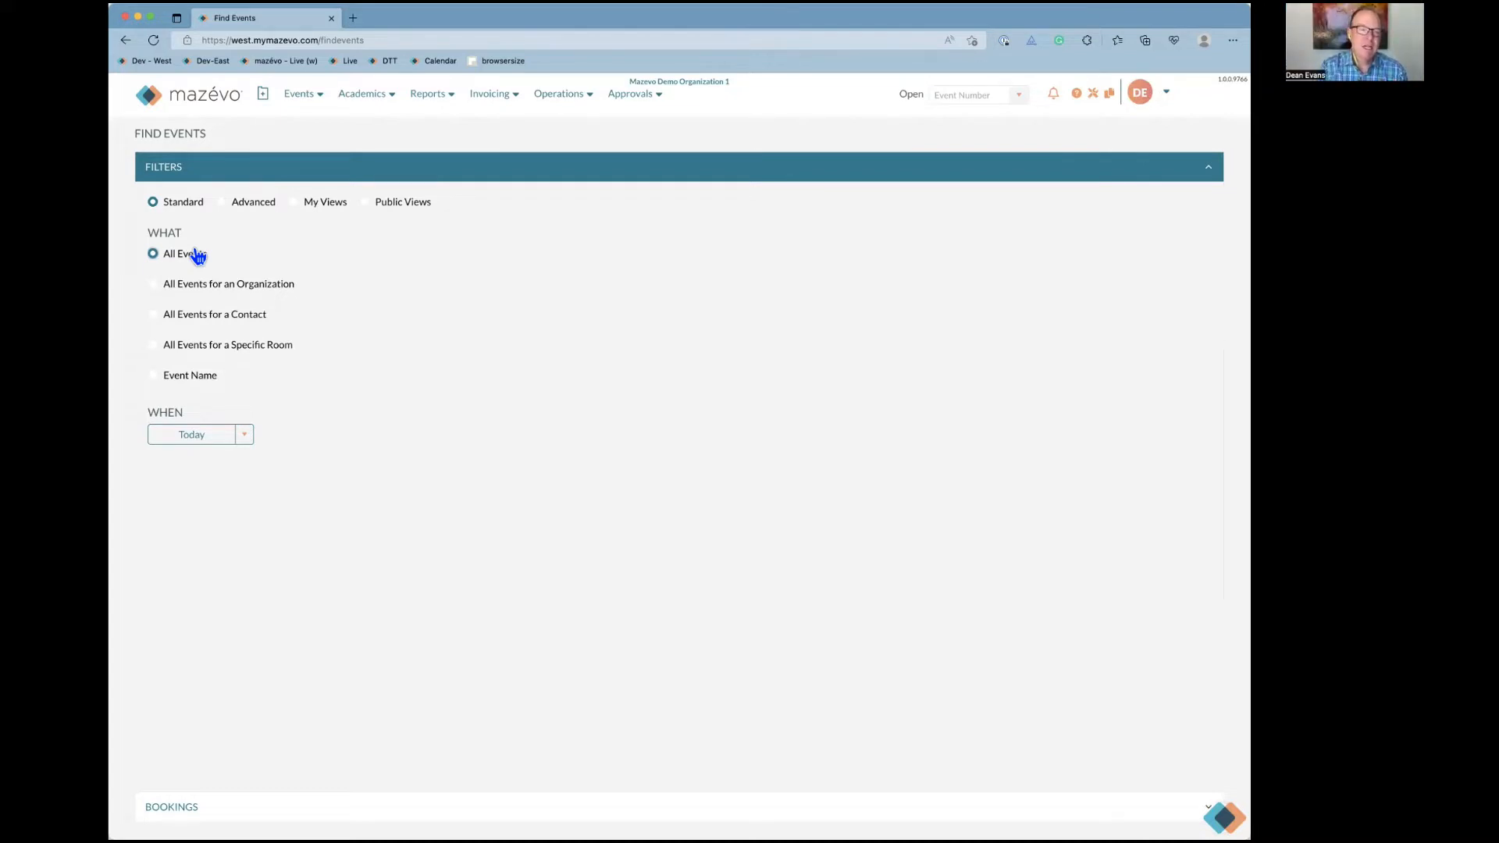
{"action": "left_click", "coordinate": [245, 437]}
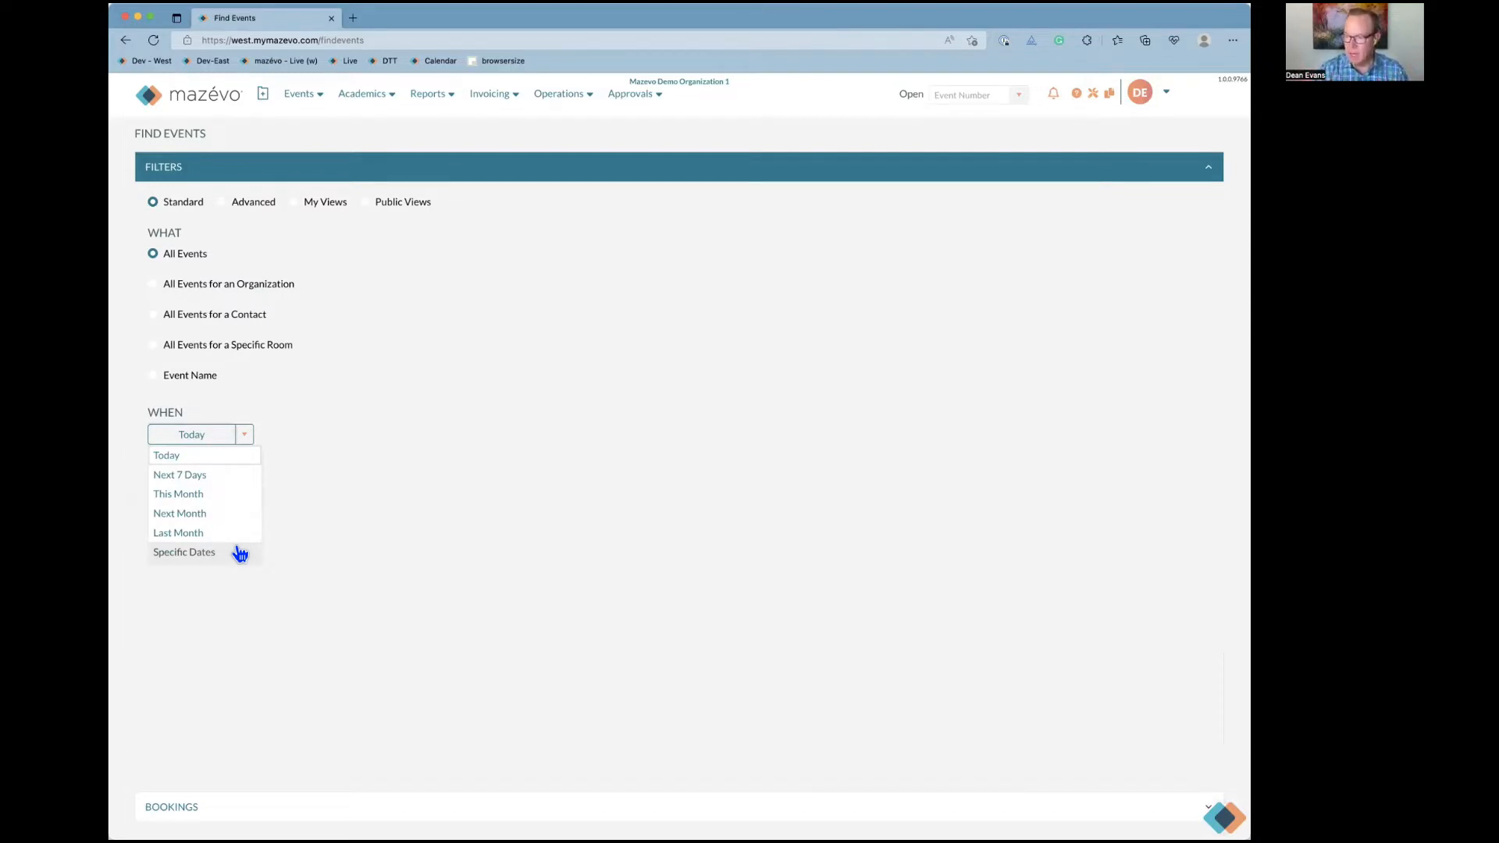
{"action": "left_click", "coordinate": [269, 289]}
{"action": "left_click", "coordinate": [244, 434]}
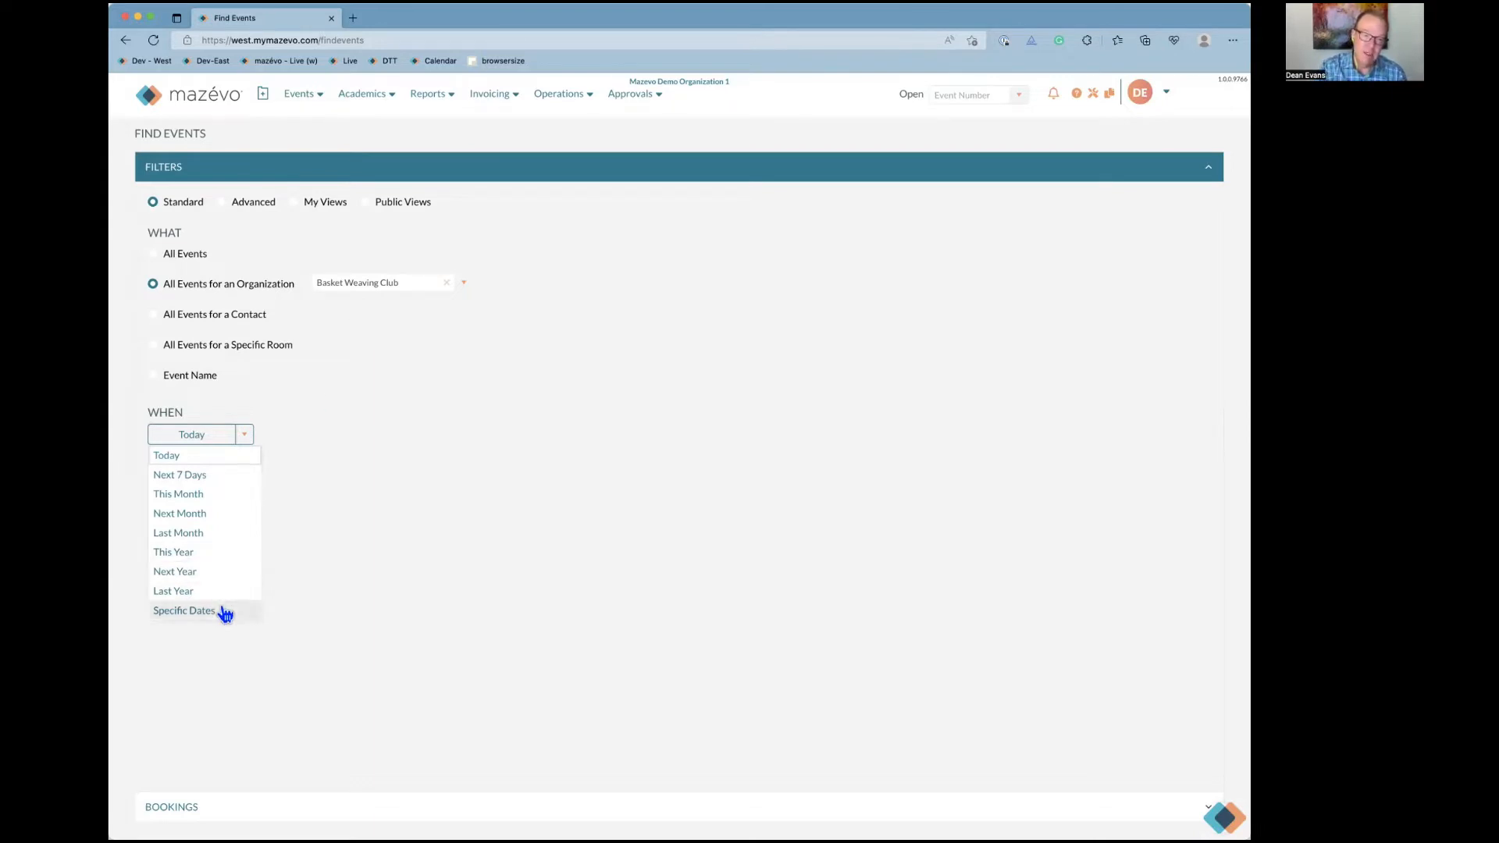
{"action": "left_click", "coordinate": [474, 537]}
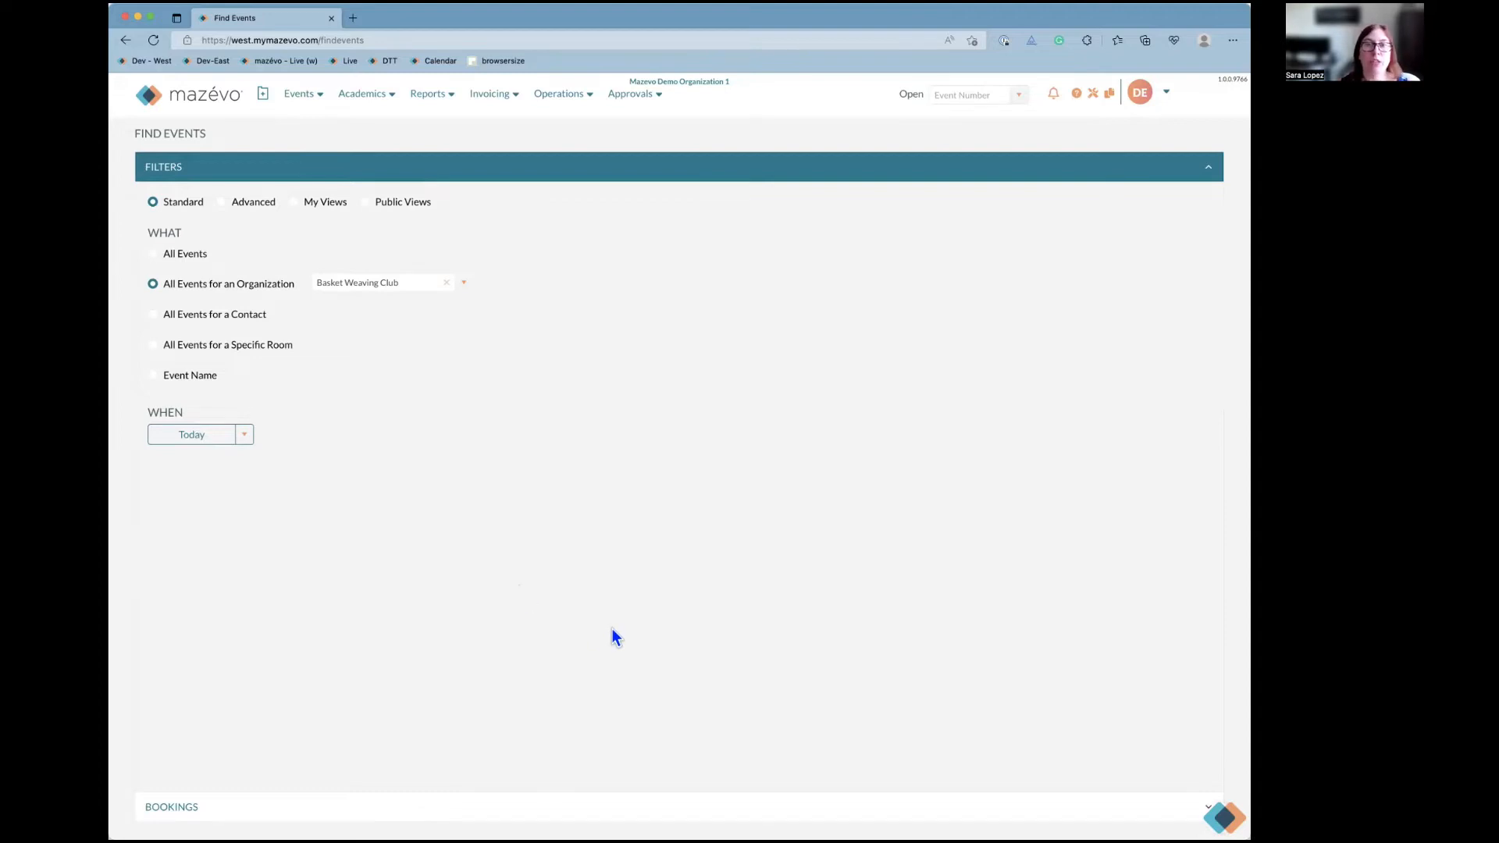
Open the Organizations list, view the Basket Weaving Club's events, and close the events window
{"action": "left_click", "coordinate": [225, 107]}
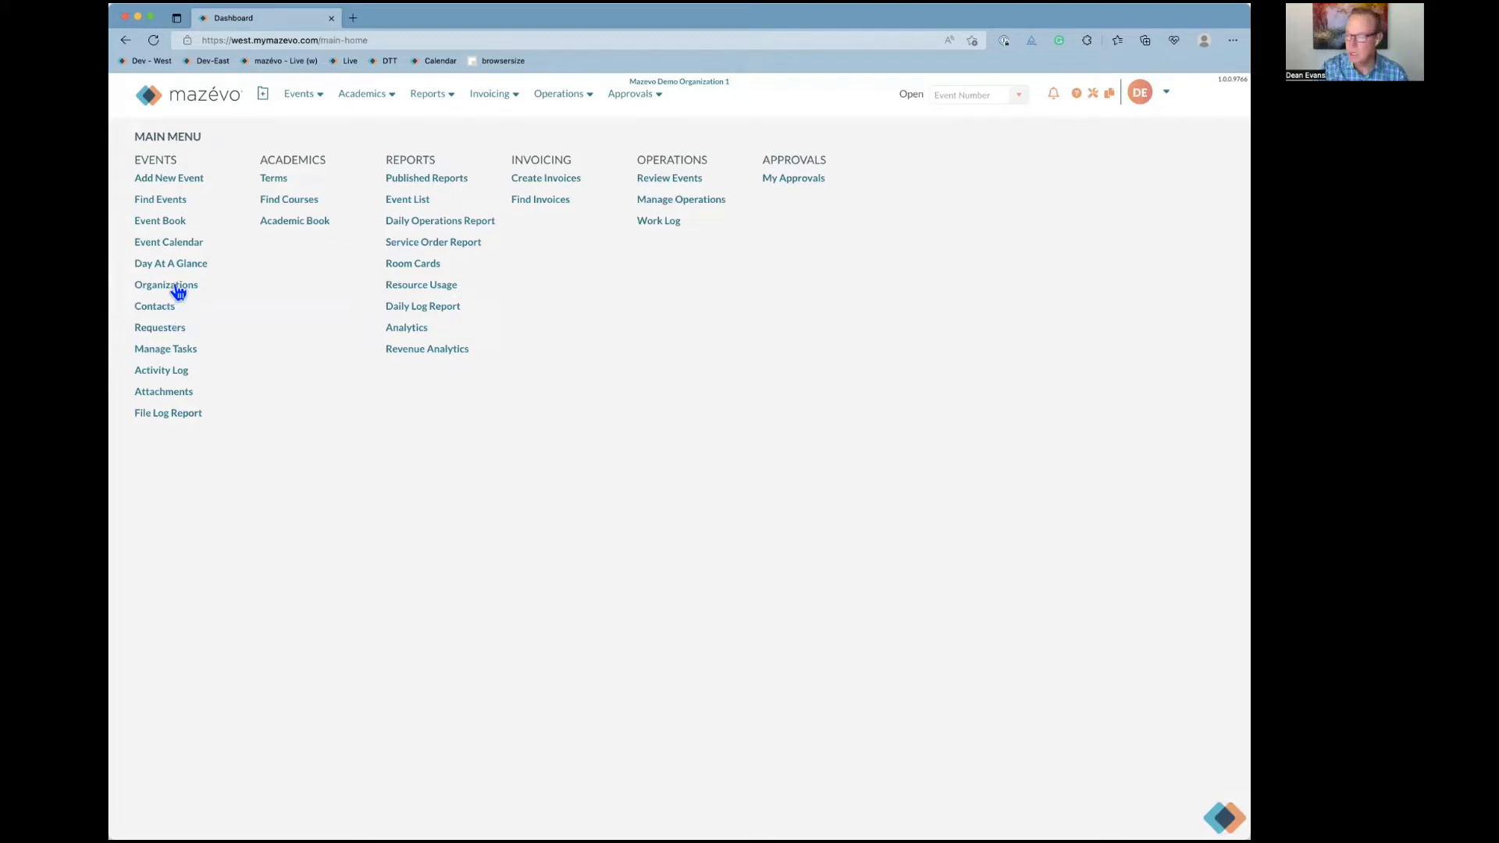
{"action": "left_click", "coordinate": [175, 289]}
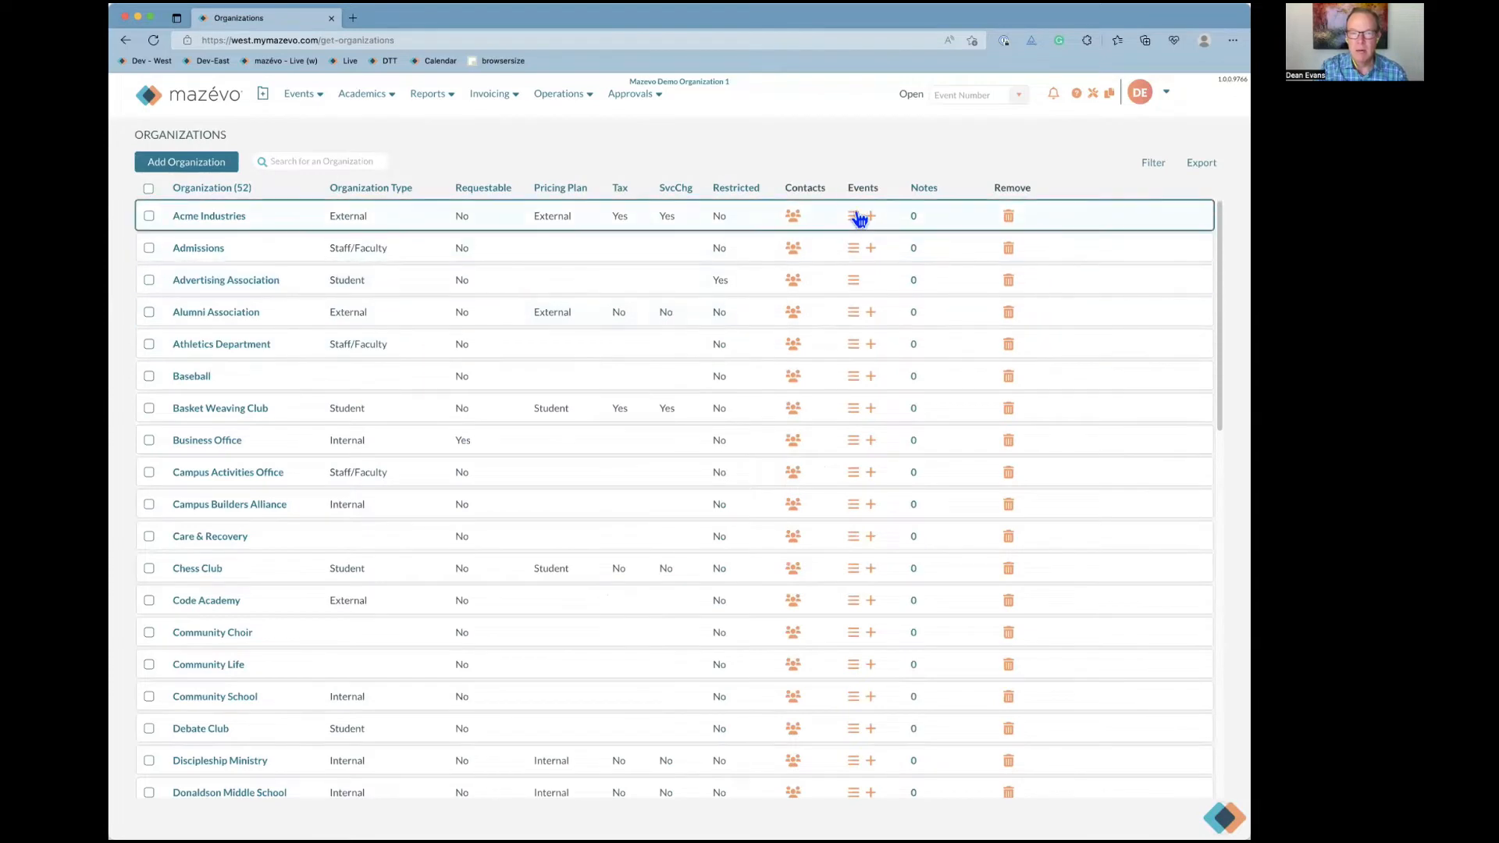
{"action": "left_click", "coordinate": [854, 412]}
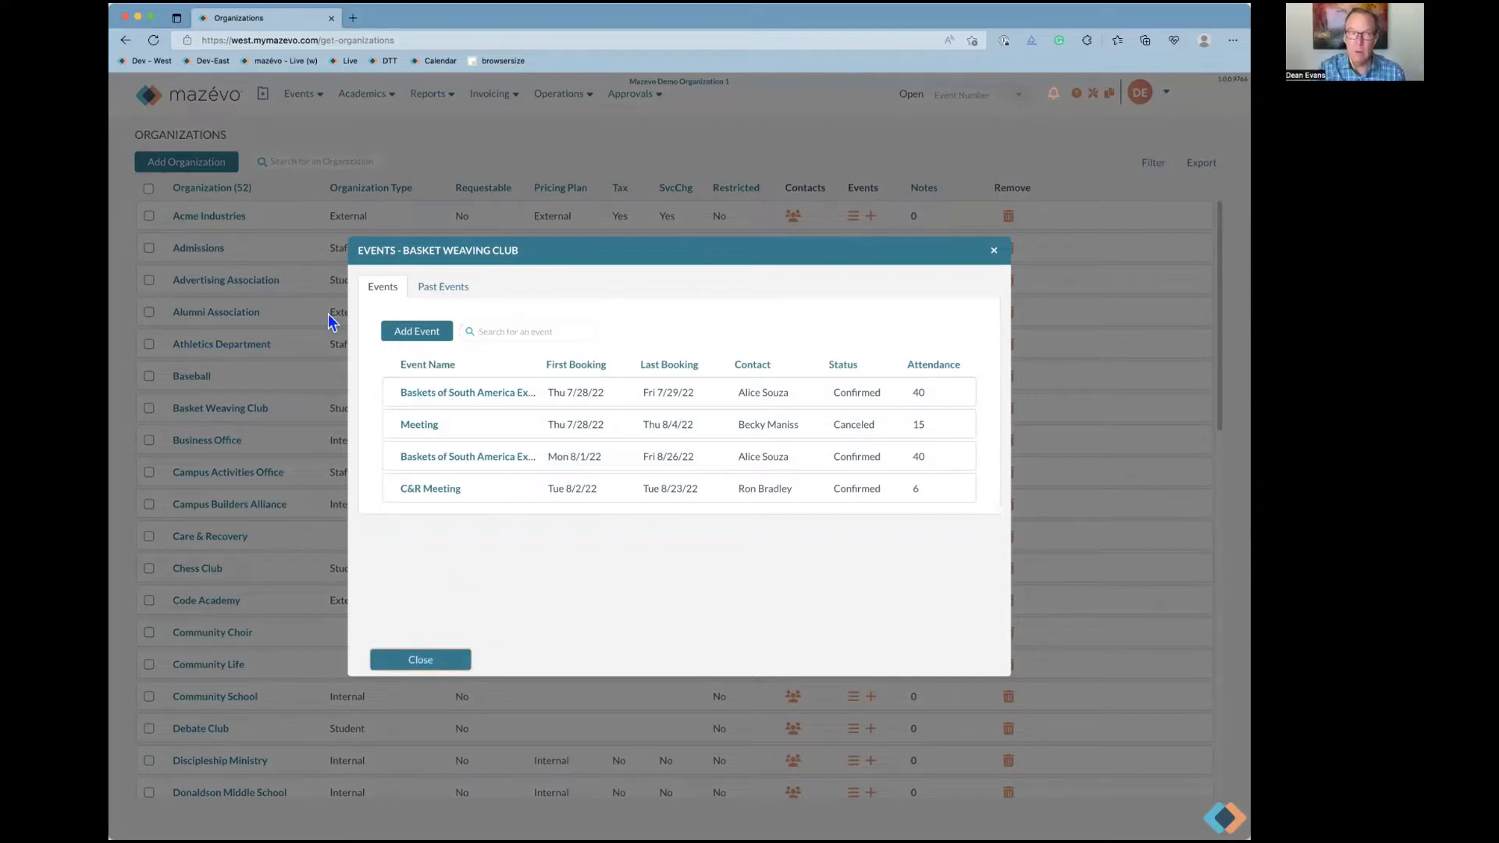
{"action": "left_click", "coordinate": [421, 661]}
Return to Find Events and switch the filters from Standard to Advanced
{"action": "left_click", "coordinate": [296, 94]}
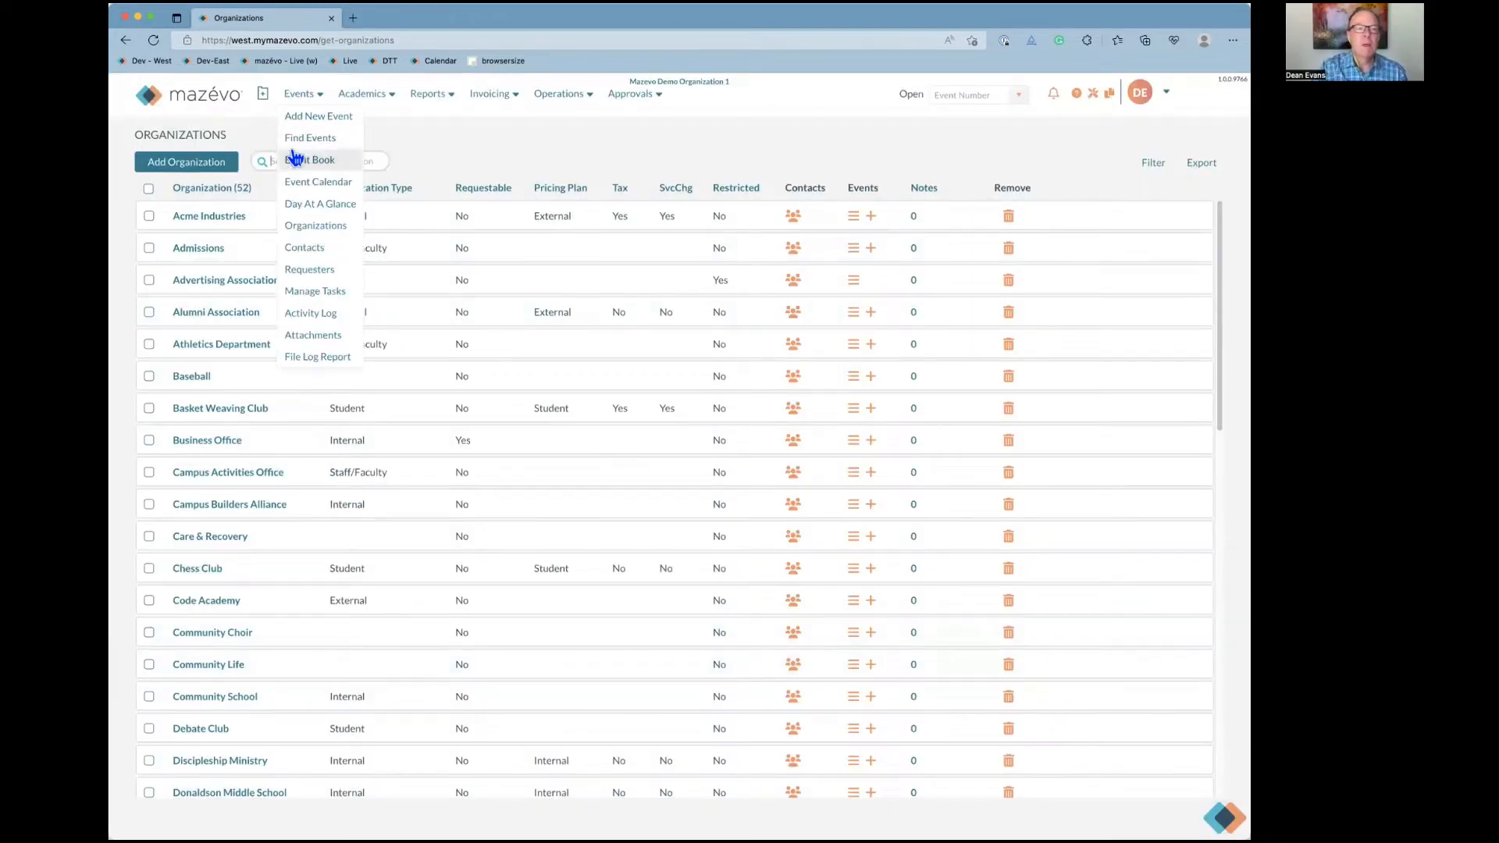
{"action": "left_click", "coordinate": [301, 139]}
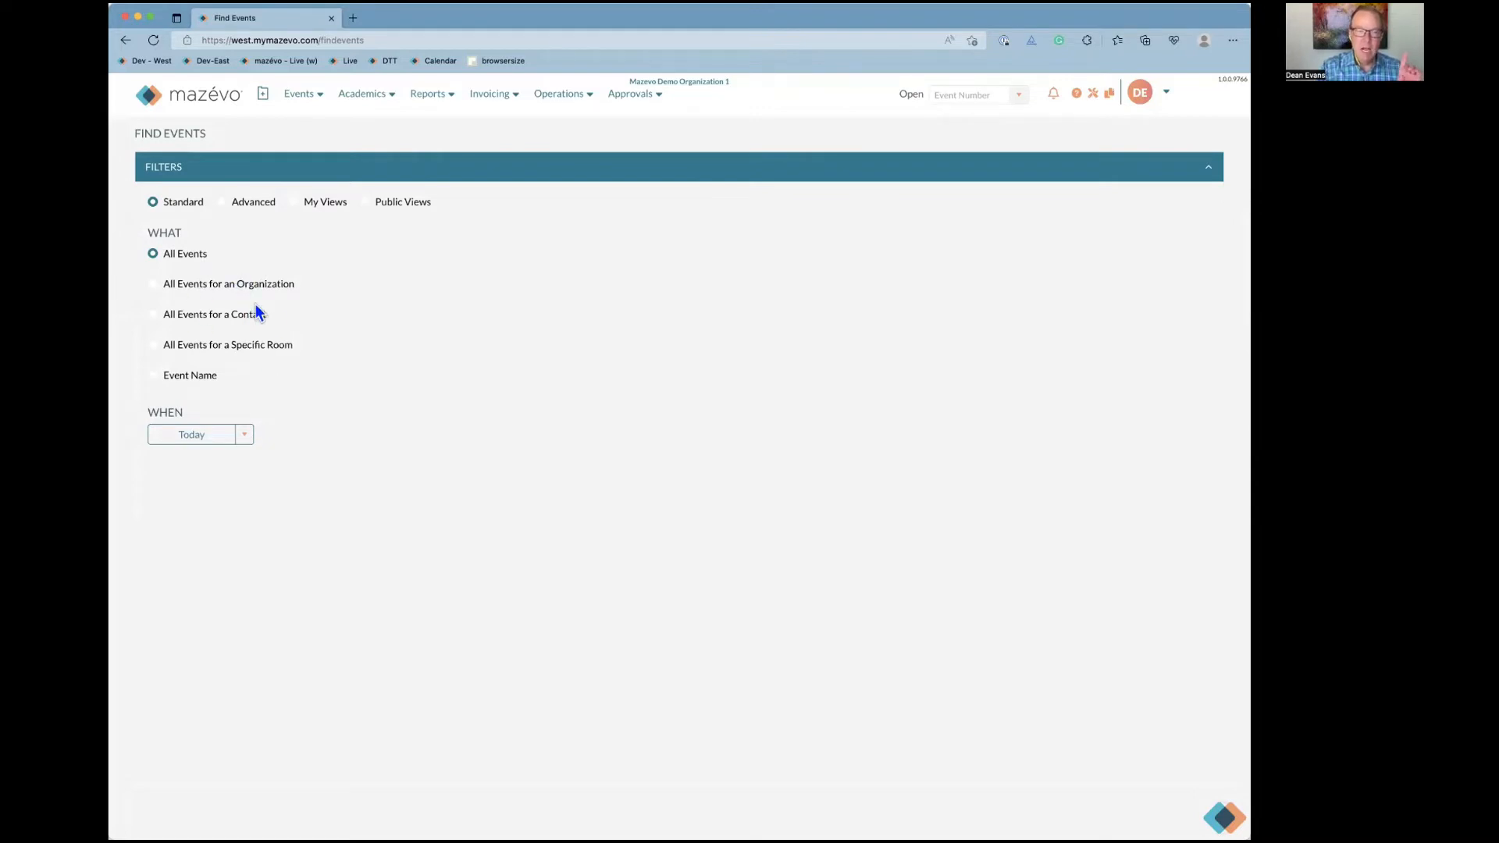
{"action": "left_click", "coordinate": [252, 202]}
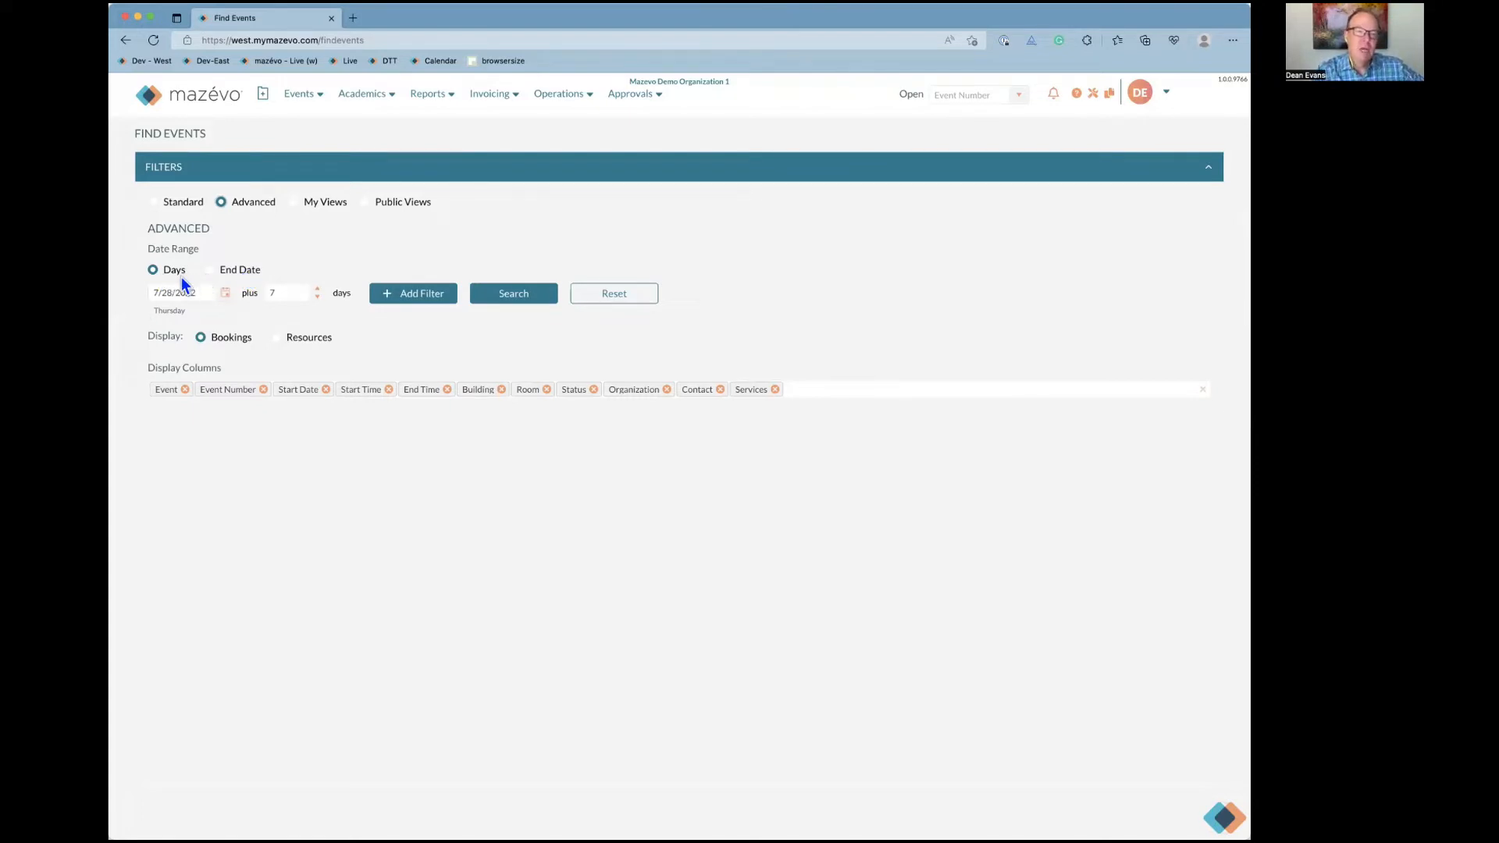
Try the advanced date range with 30 days and with an end date, and set it back to 7 days
{"action": "left_click", "coordinate": [281, 292]}
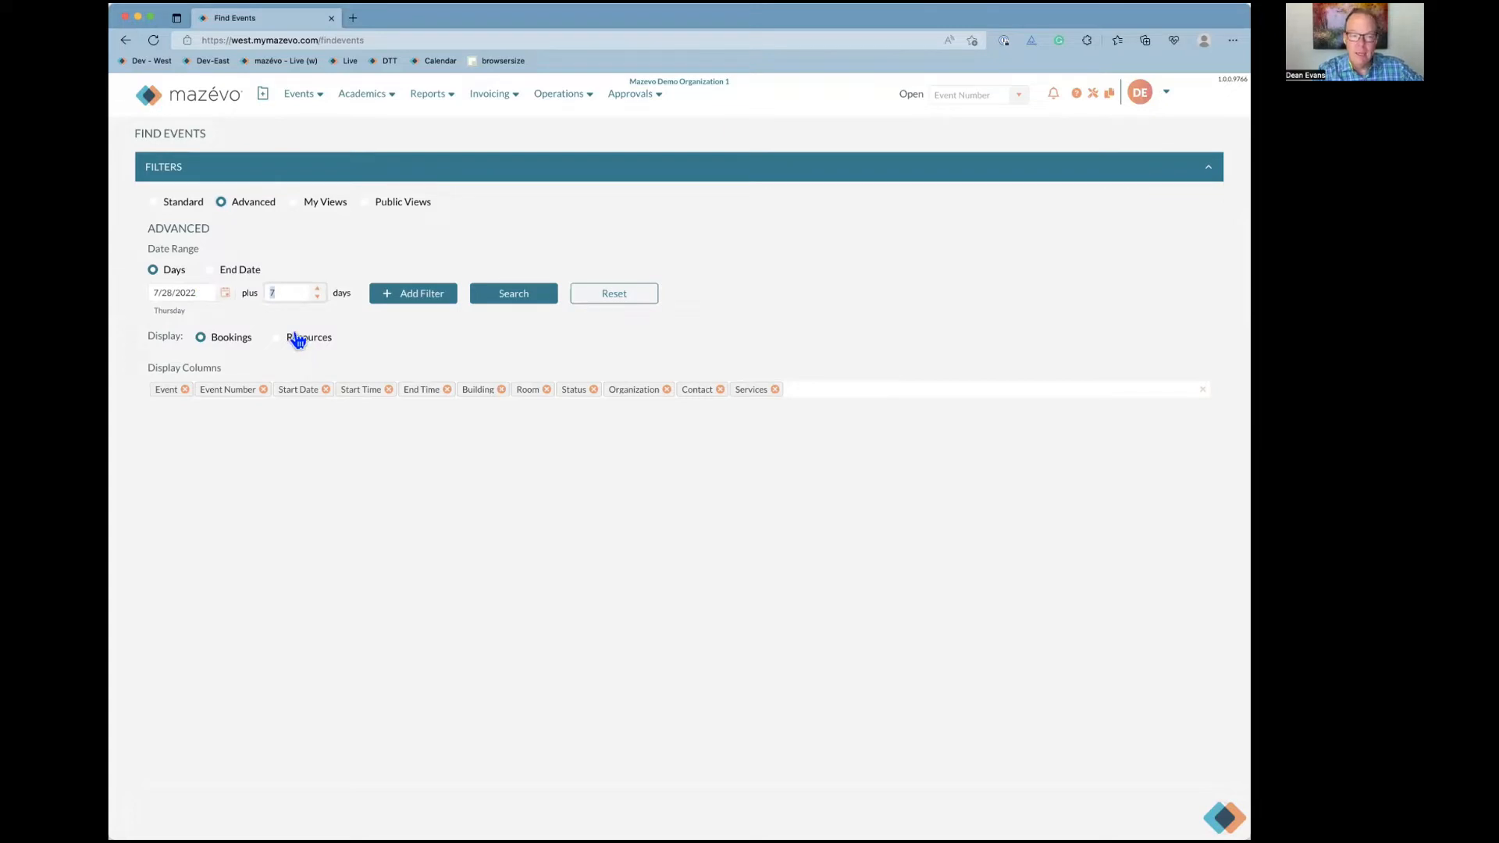
{"action": "type", "text": "30"}
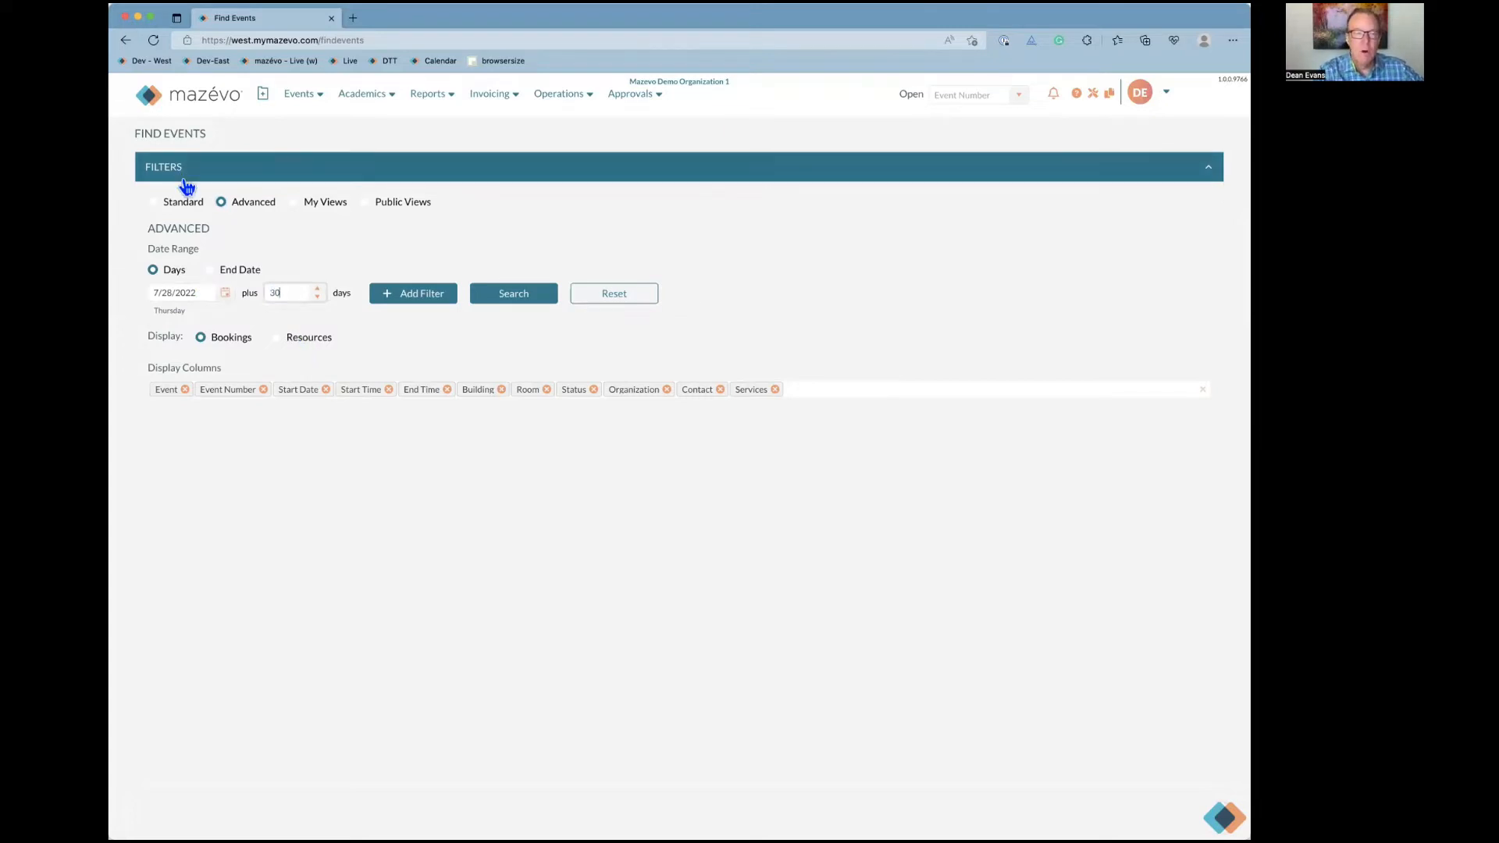
{"action": "left_click", "coordinate": [234, 273]}
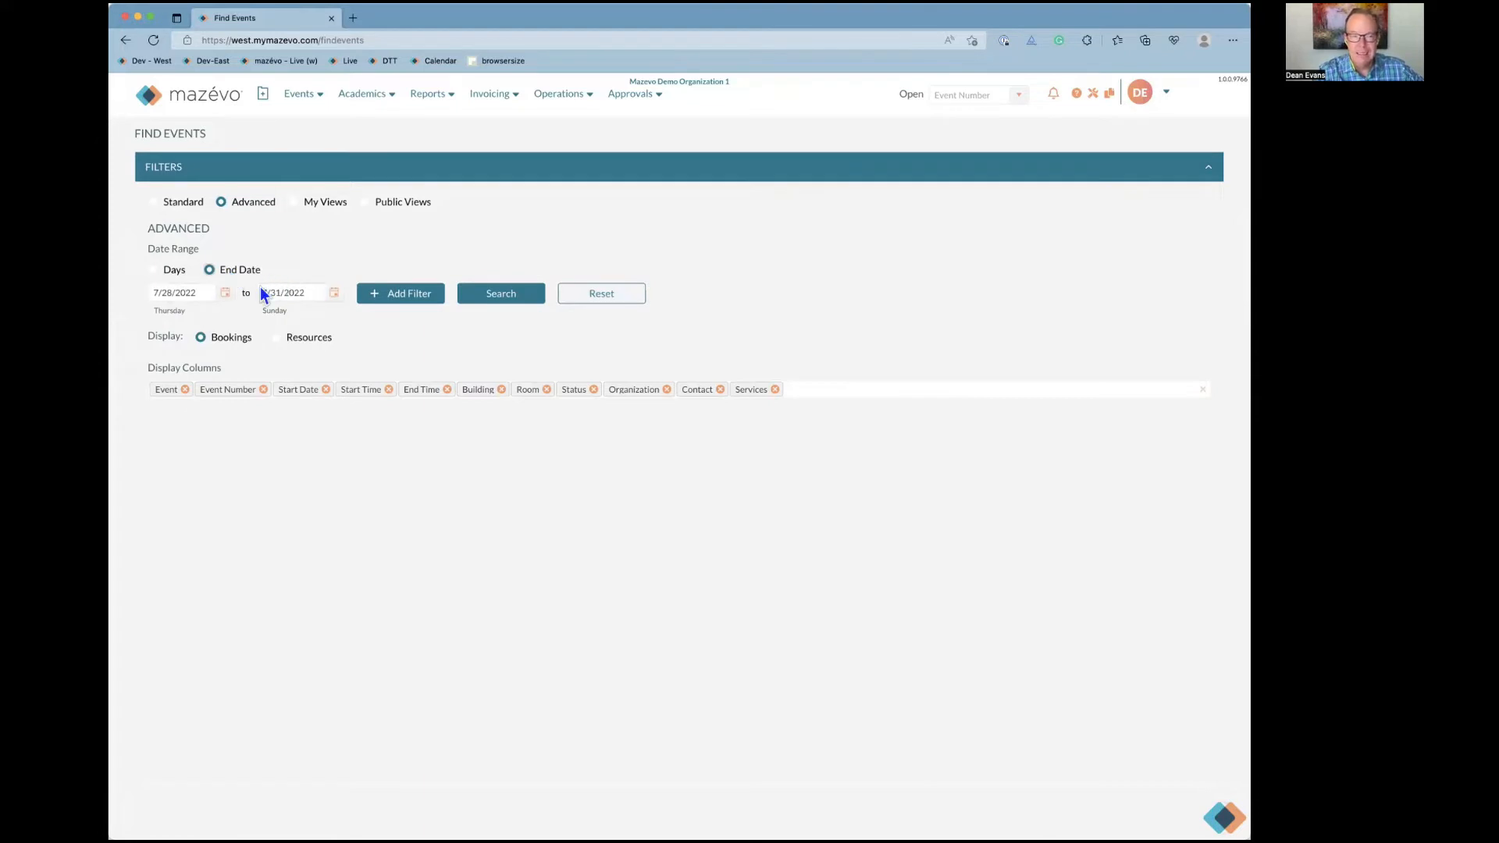
{"action": "left_click", "coordinate": [180, 273]}
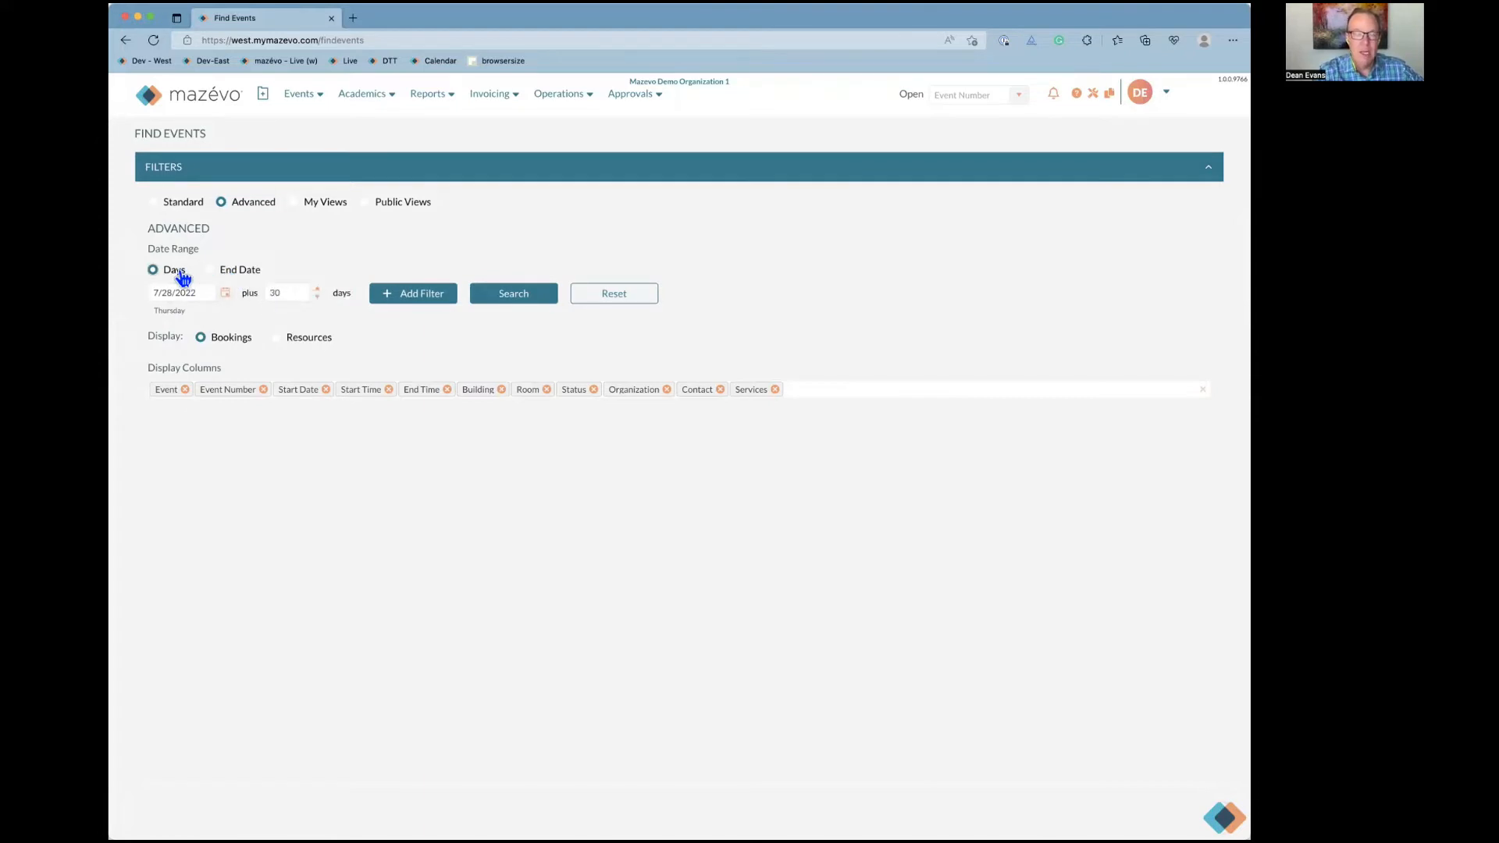
{"action": "double_click", "coordinate": [289, 293]}
{"action": "type", "text": "7"}
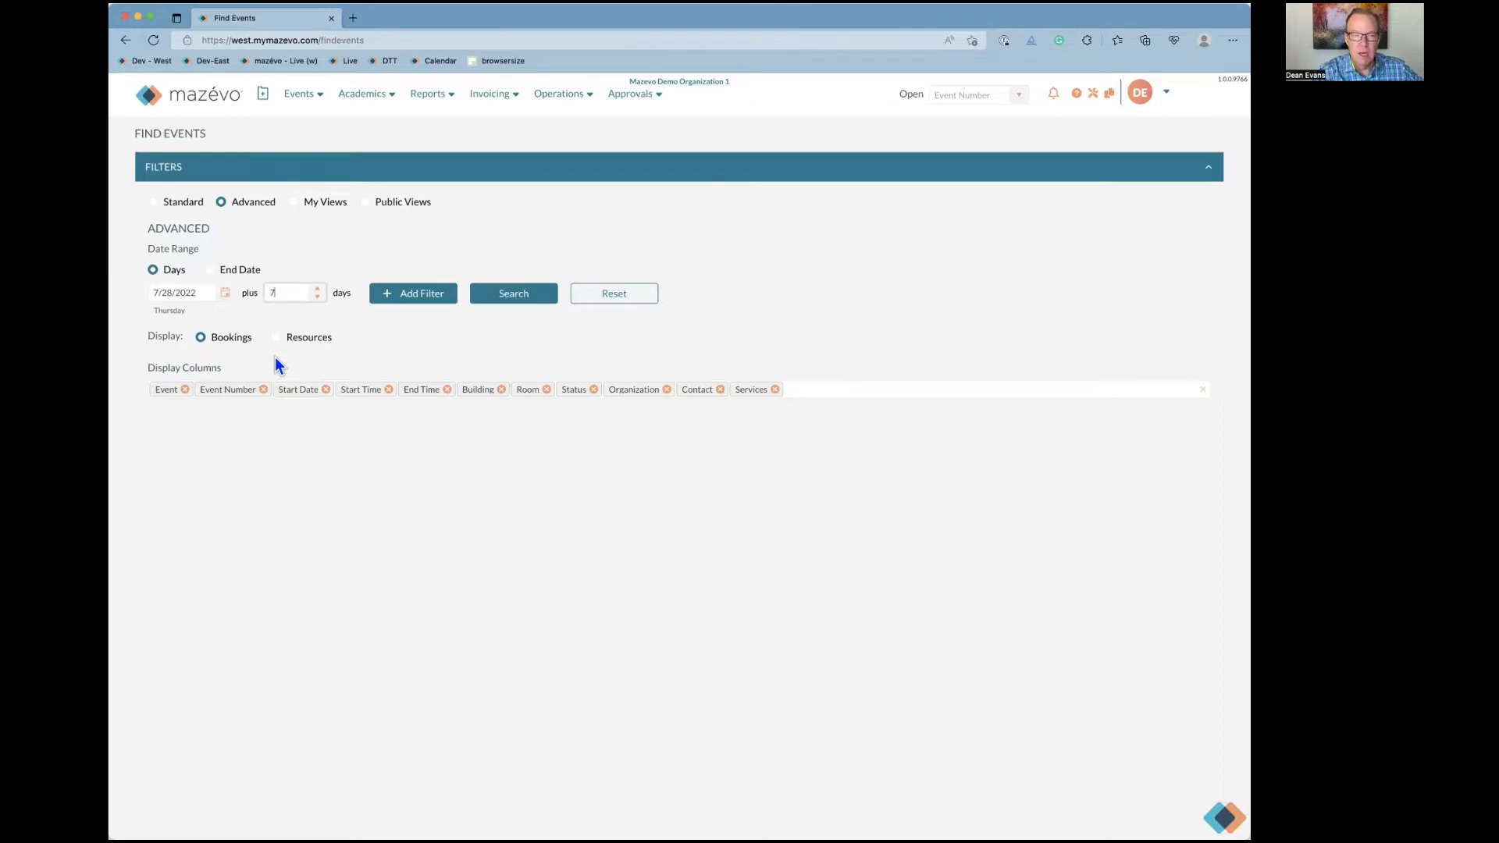
Search for bookings in the 7-day range from 7/28/2022 and look across all the result columns
{"action": "left_click", "coordinate": [506, 299]}
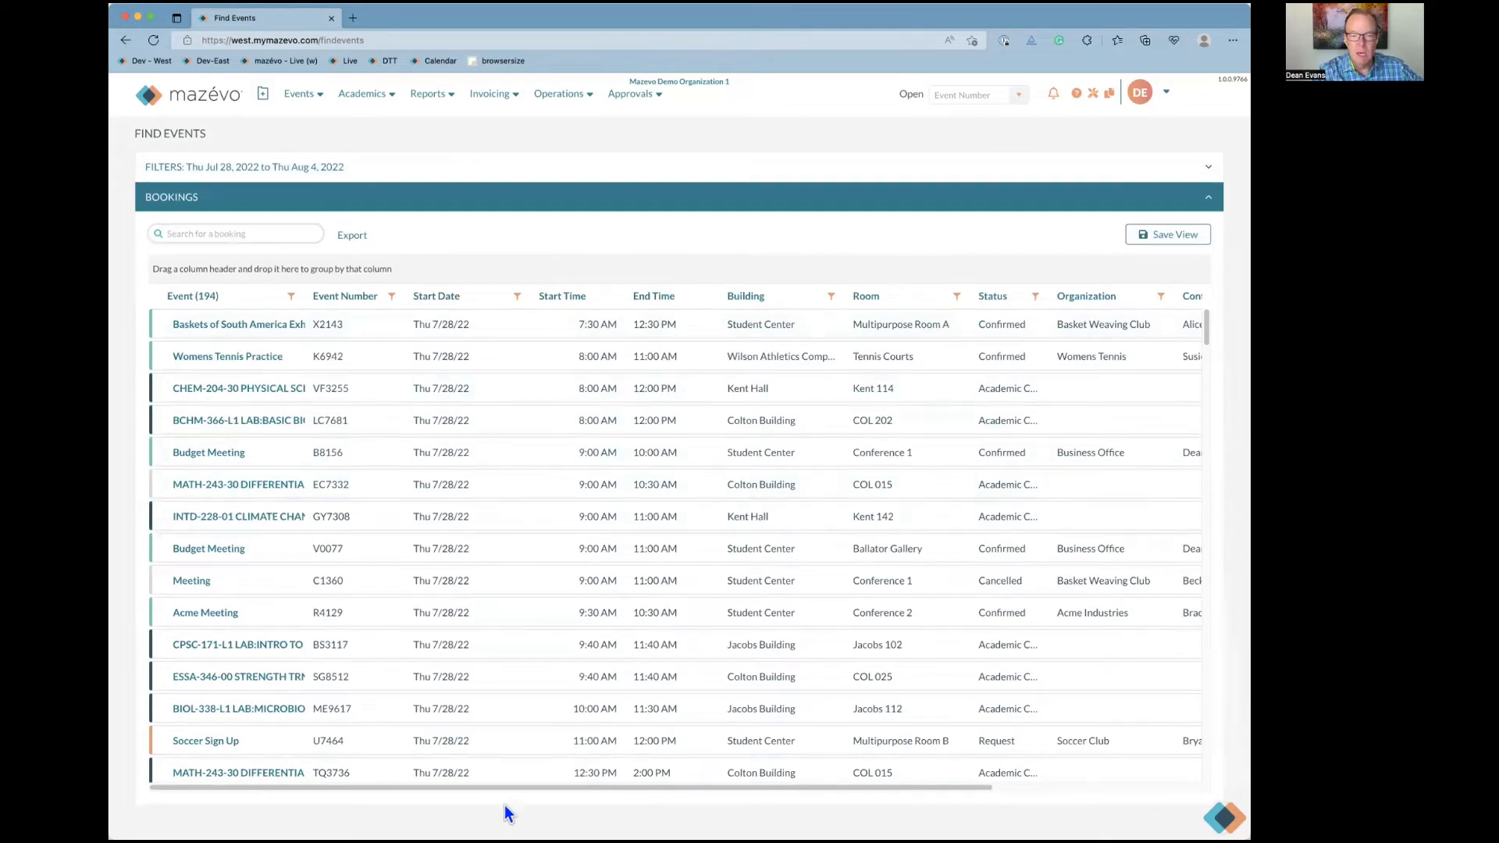
{"action": "left_click_drag", "start_coordinate": [531, 785], "coordinate": [759, 785]}
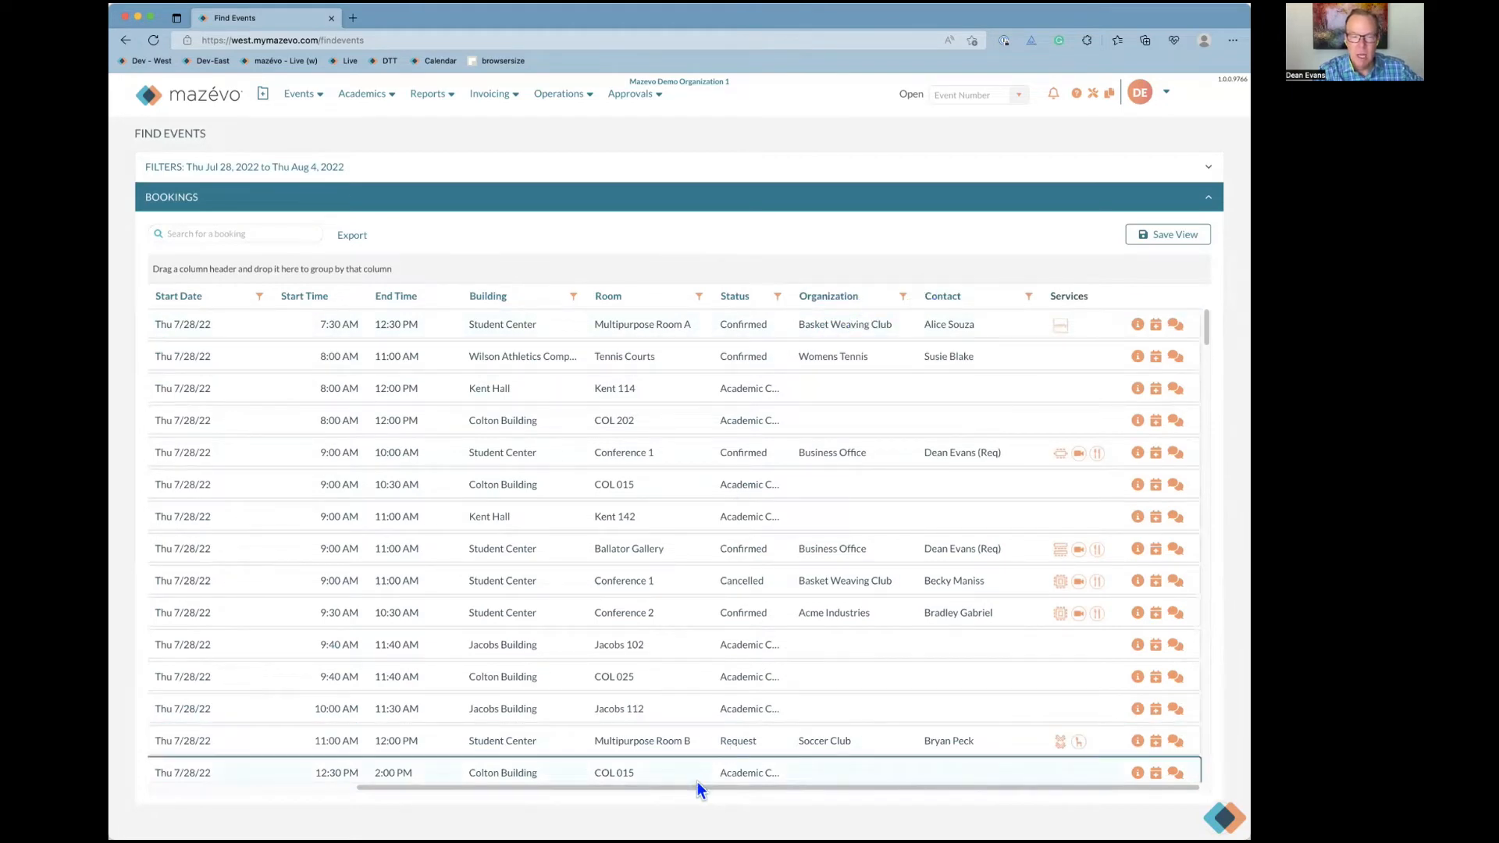
{"action": "left_click_drag", "start_coordinate": [695, 784], "coordinate": [437, 786]}
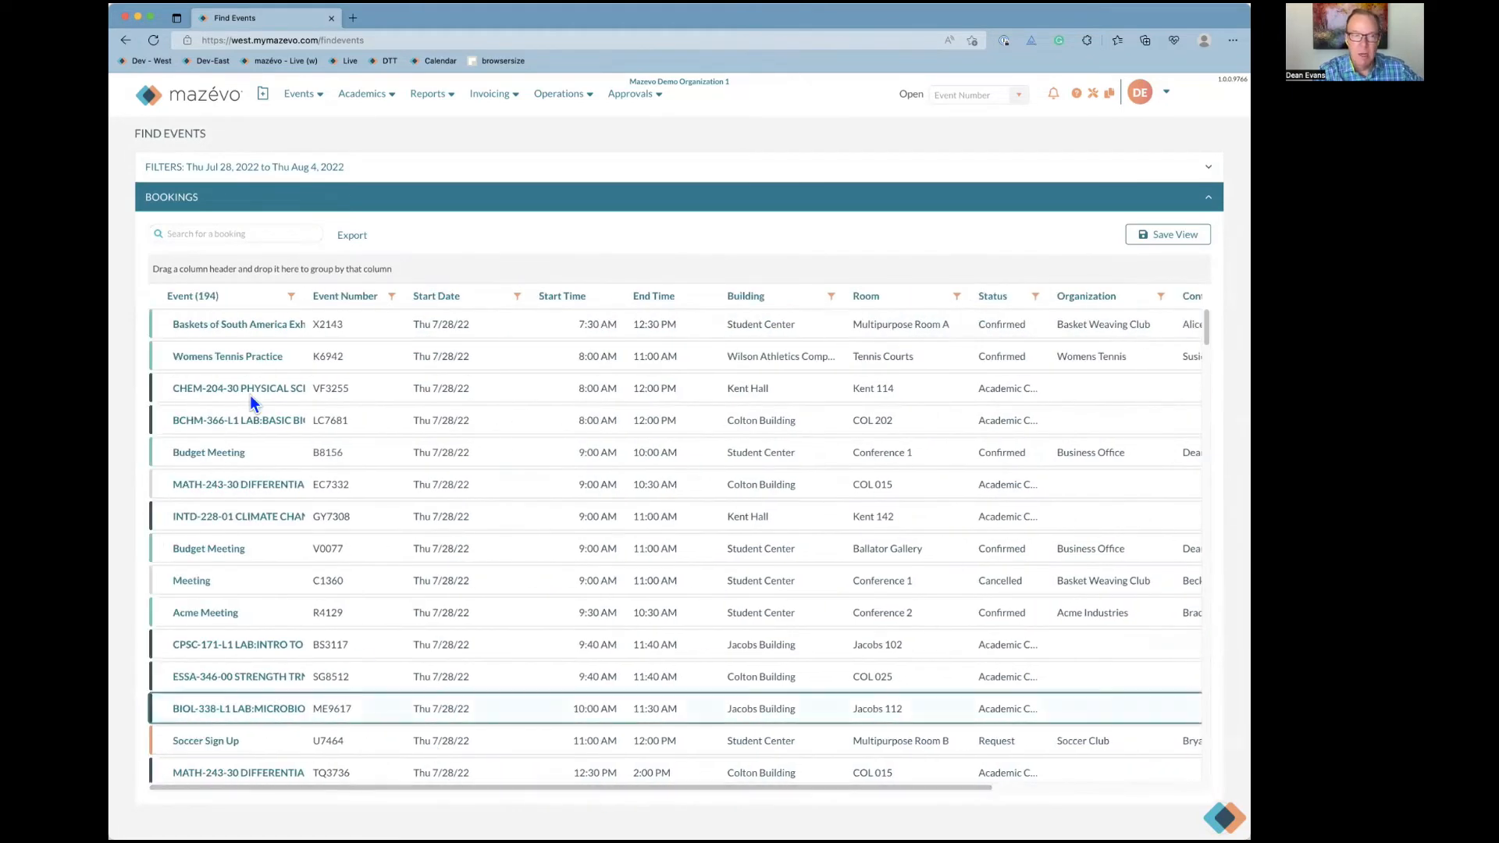
Go back to the advanced filters and replace the Services display column with Event Coordinator
{"action": "left_click", "coordinate": [364, 169]}
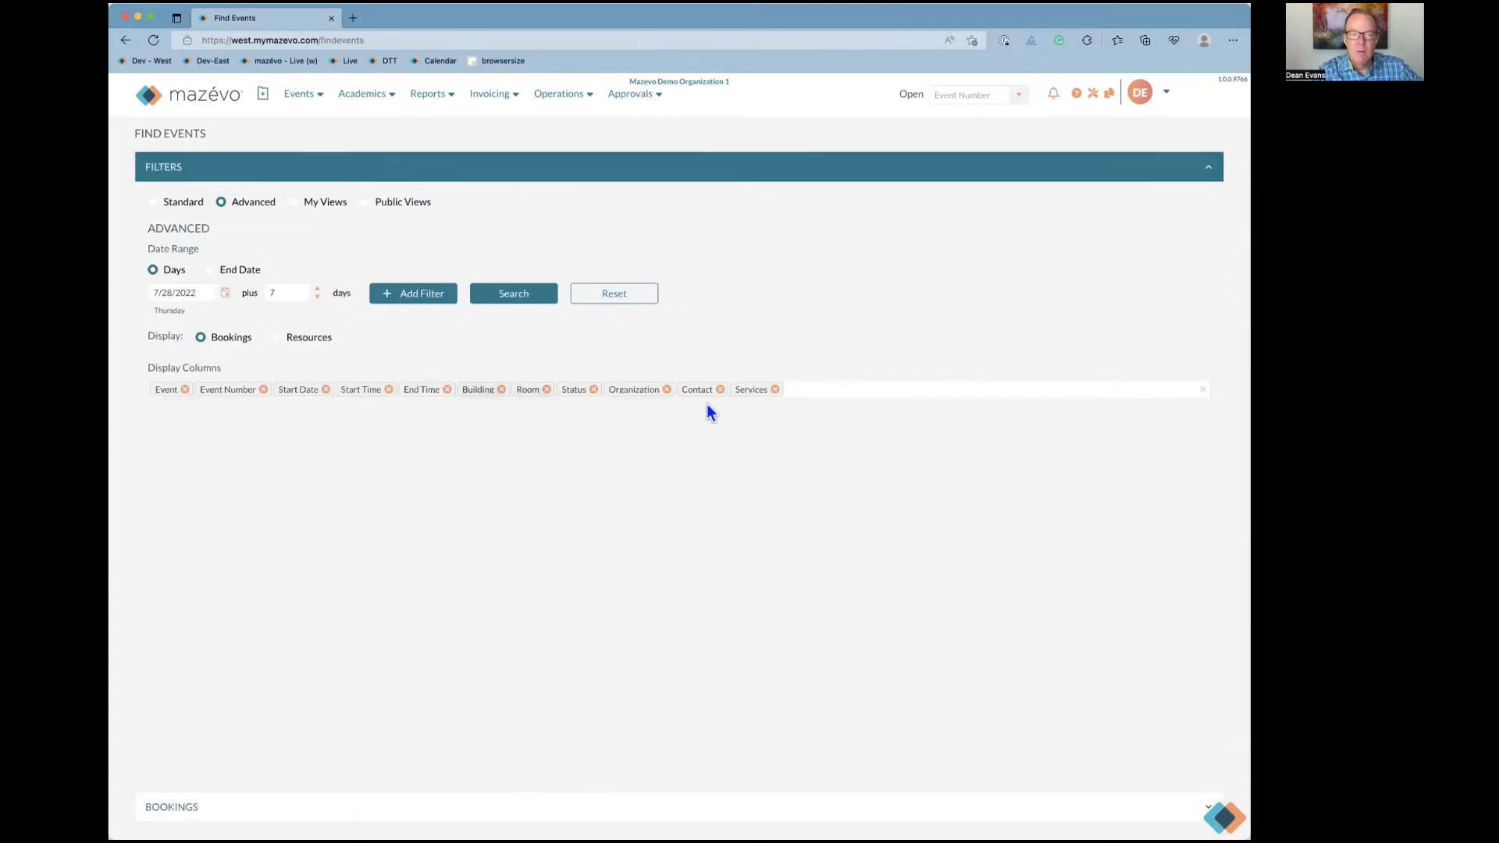
{"action": "left_click", "coordinate": [775, 390]}
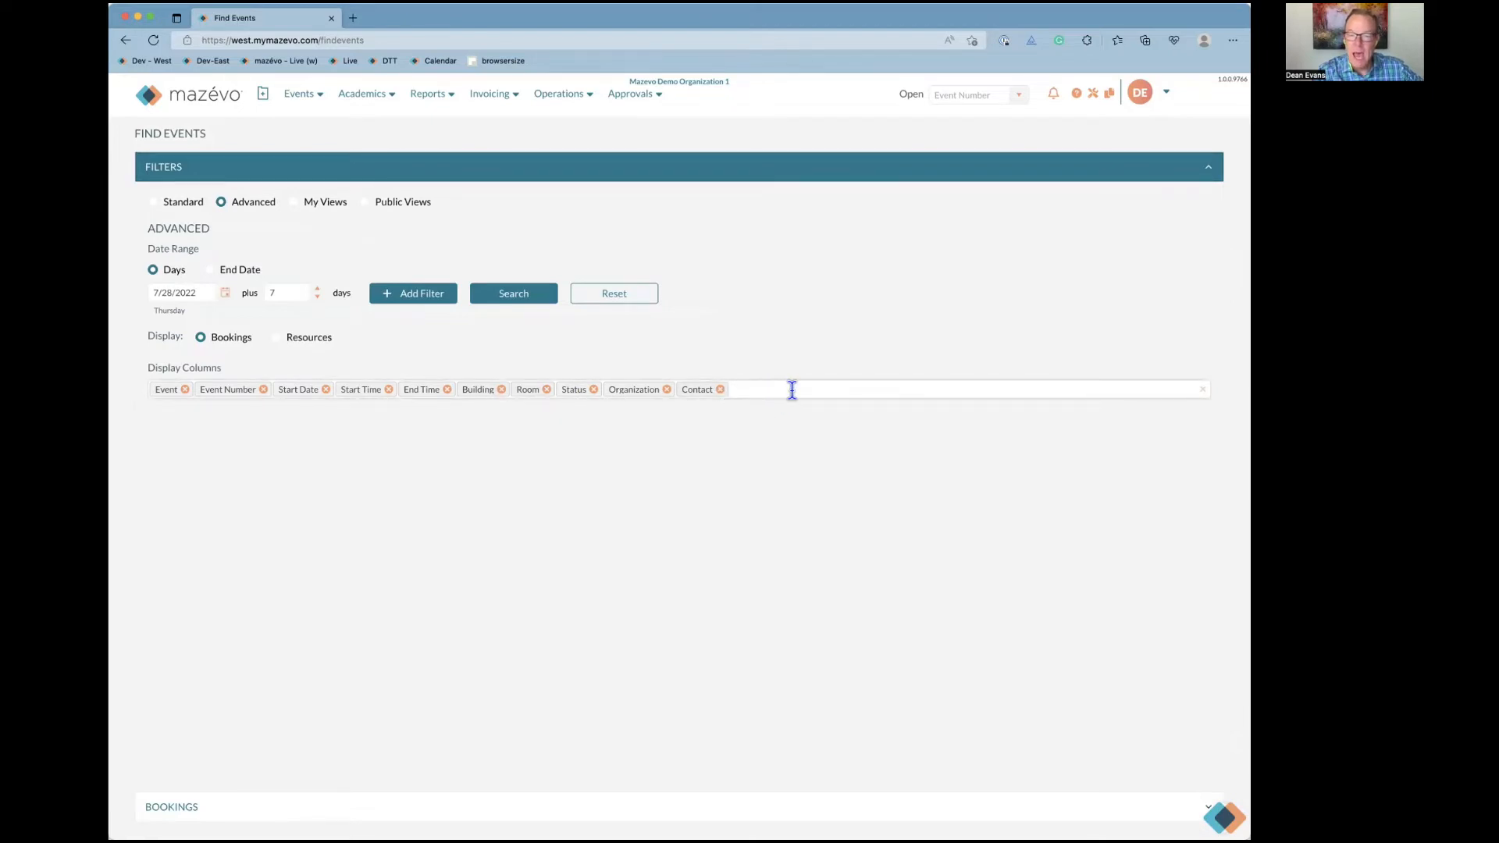
{"action": "left_click", "coordinate": [887, 388]}
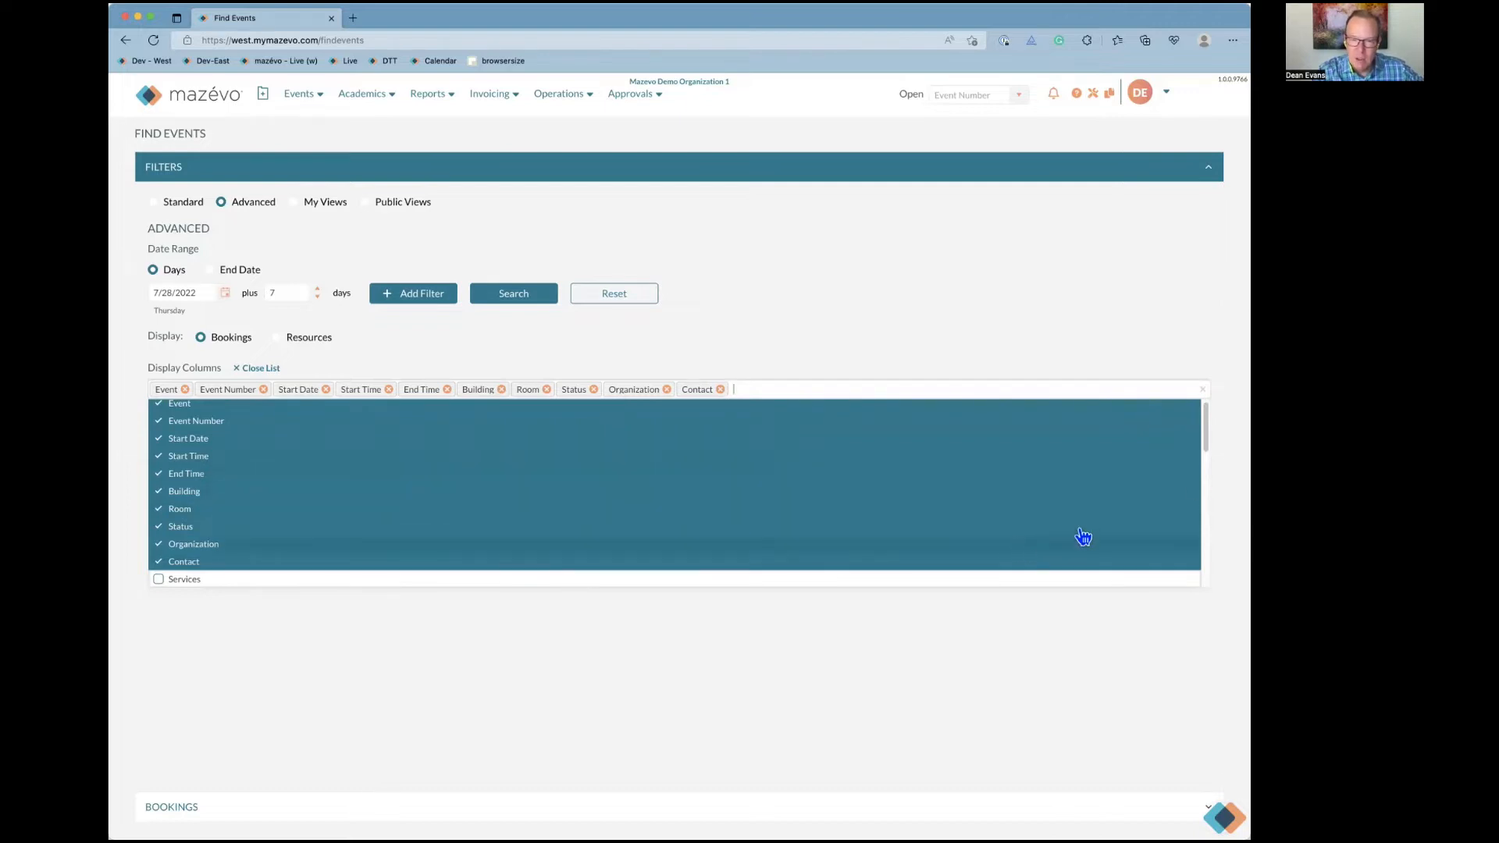
{"action": "mouse_move", "coordinate": [1206, 437]}
{"action": "left_mouse_down"}
{"action": "mouse_move", "coordinate": [1207, 518]}
{"action": "mouse_move", "coordinate": [1200, 434]}
{"action": "left_mouse_up"}
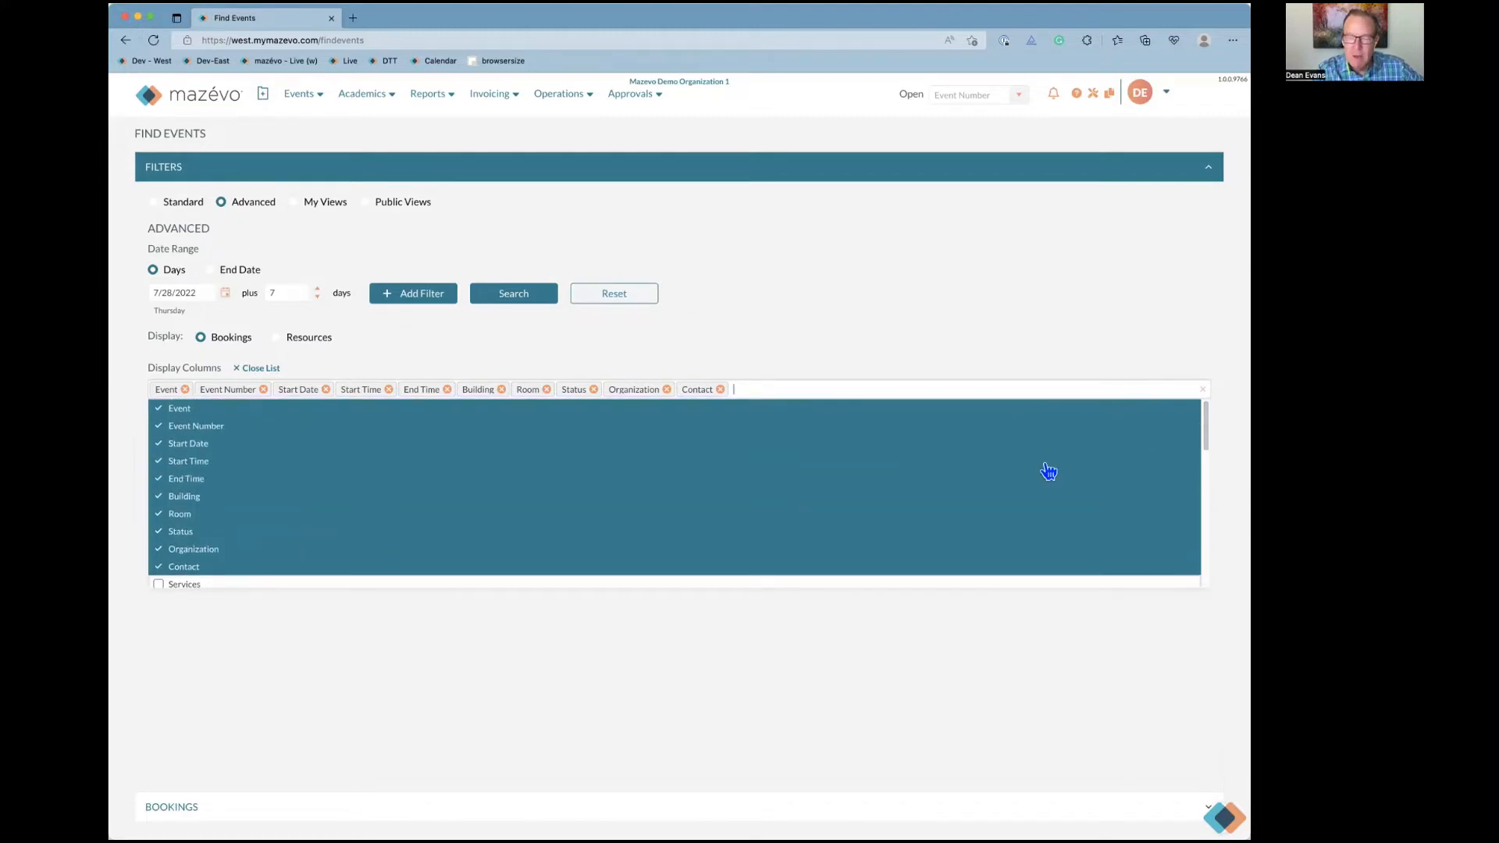
{"action": "scroll", "coordinate": [866, 469], "scroll_direction": "down", "scroll_amount": 3}
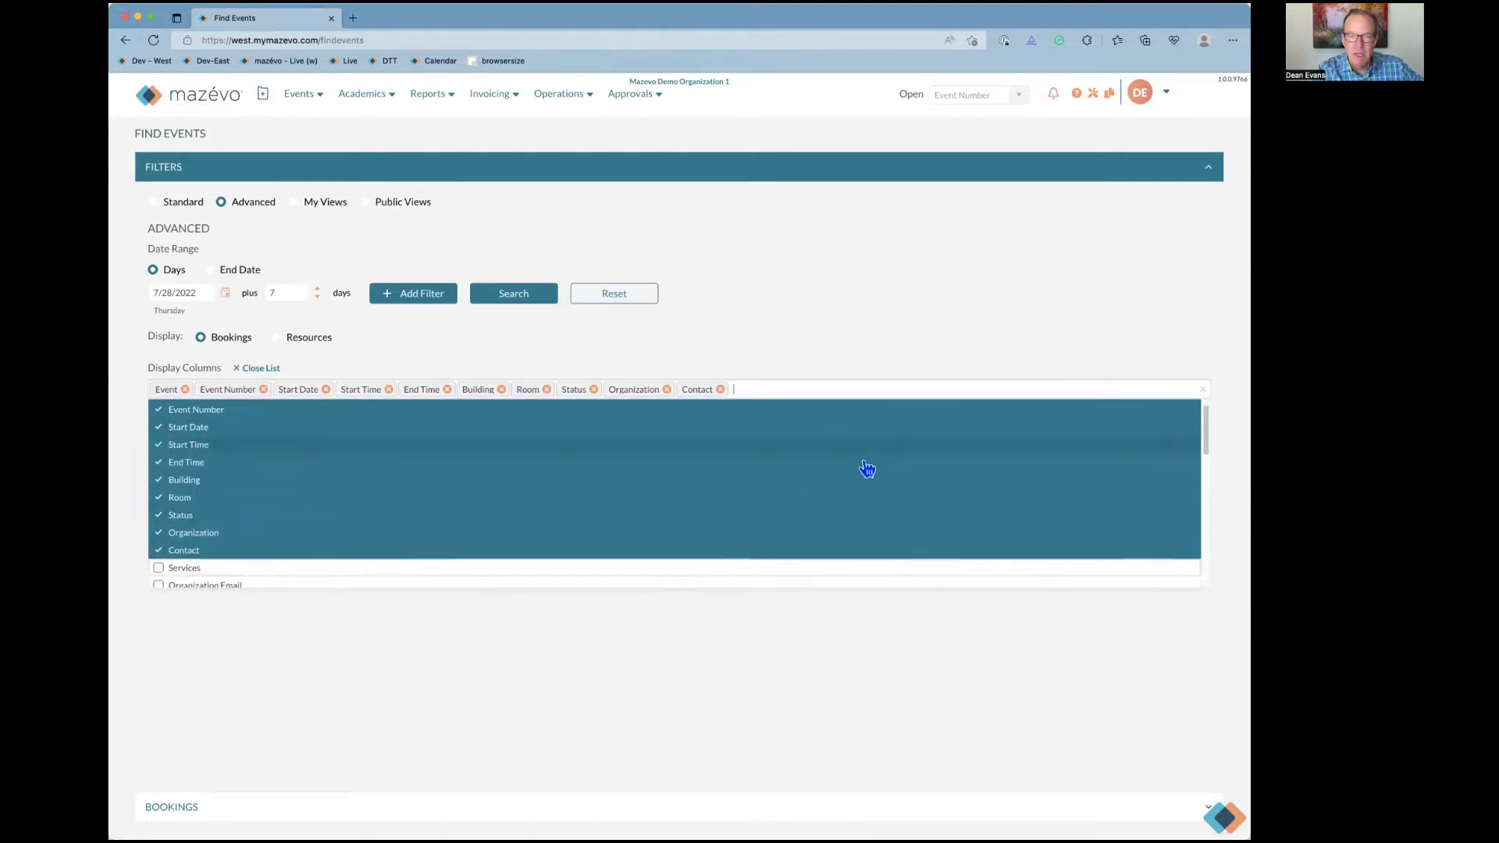
{"action": "scroll", "coordinate": [645, 512], "scroll_direction": "down", "scroll_amount": 2}
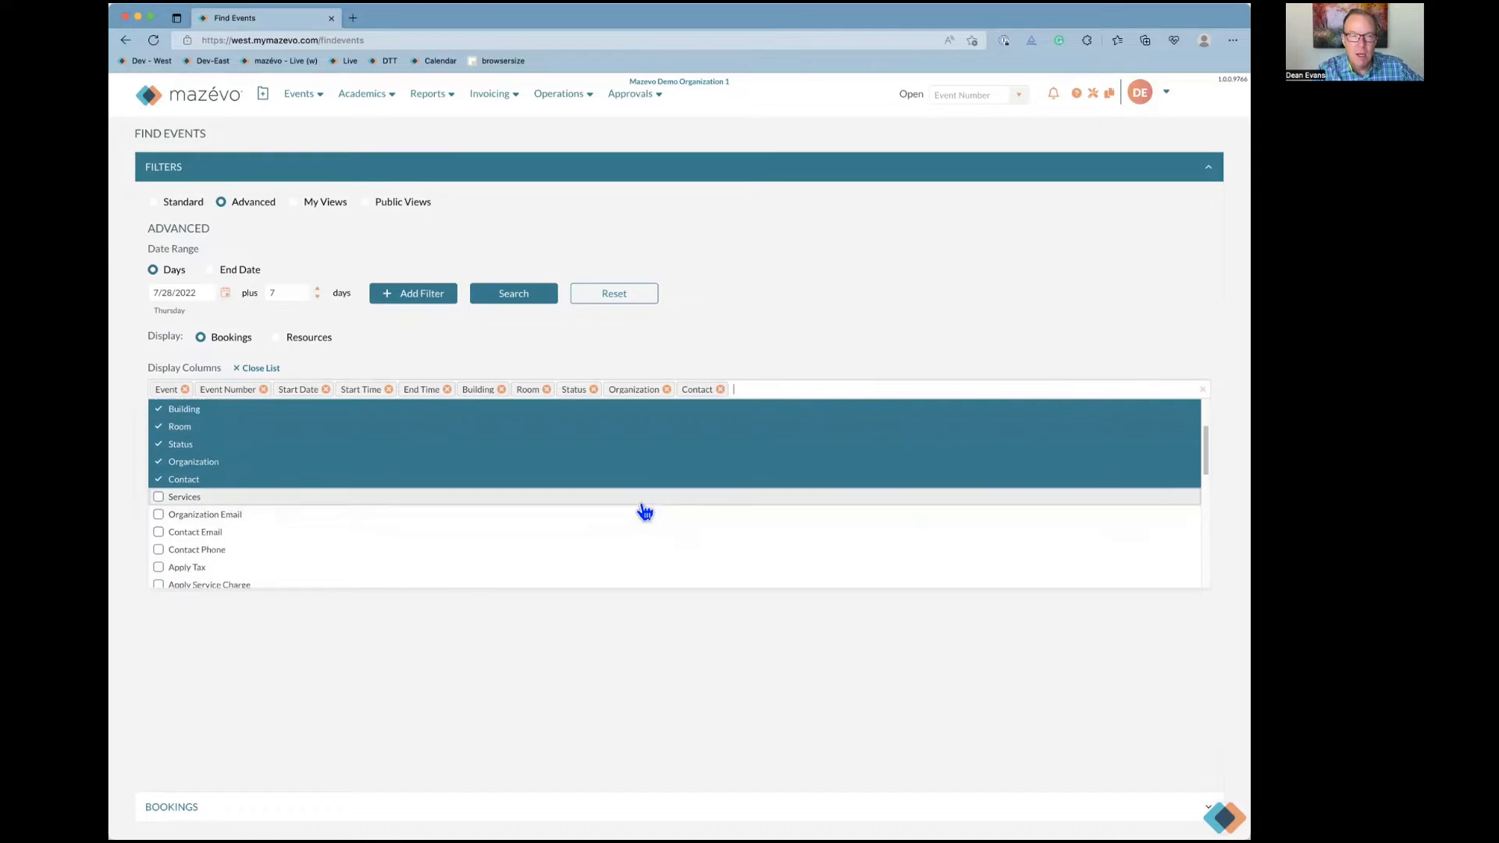
{"action": "scroll", "coordinate": [644, 513], "scroll_direction": "down", "scroll_amount": 2}
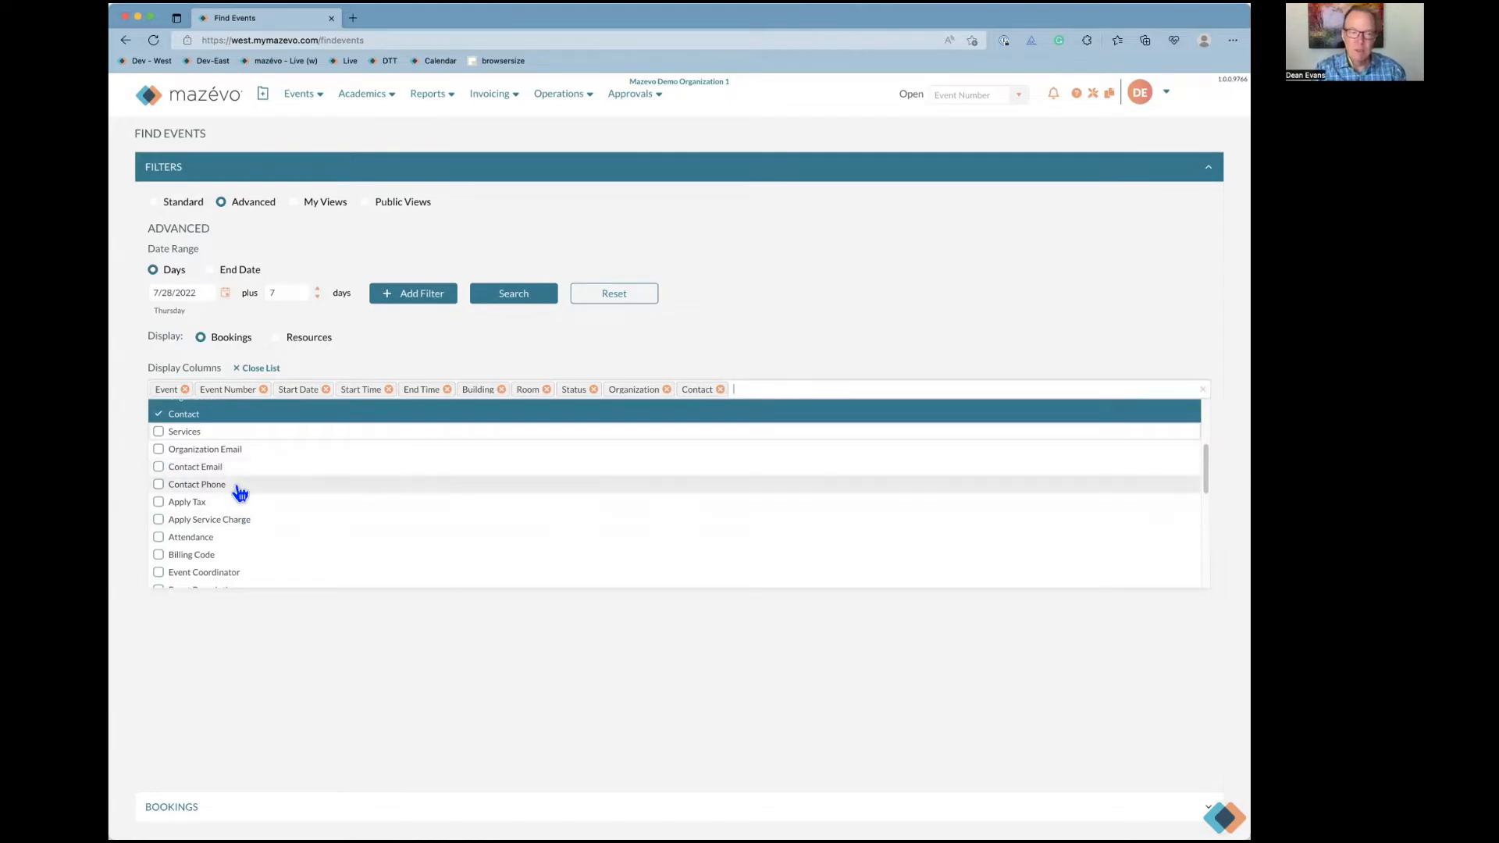
{"action": "scroll", "coordinate": [239, 492], "scroll_direction": "down", "scroll_amount": 2}
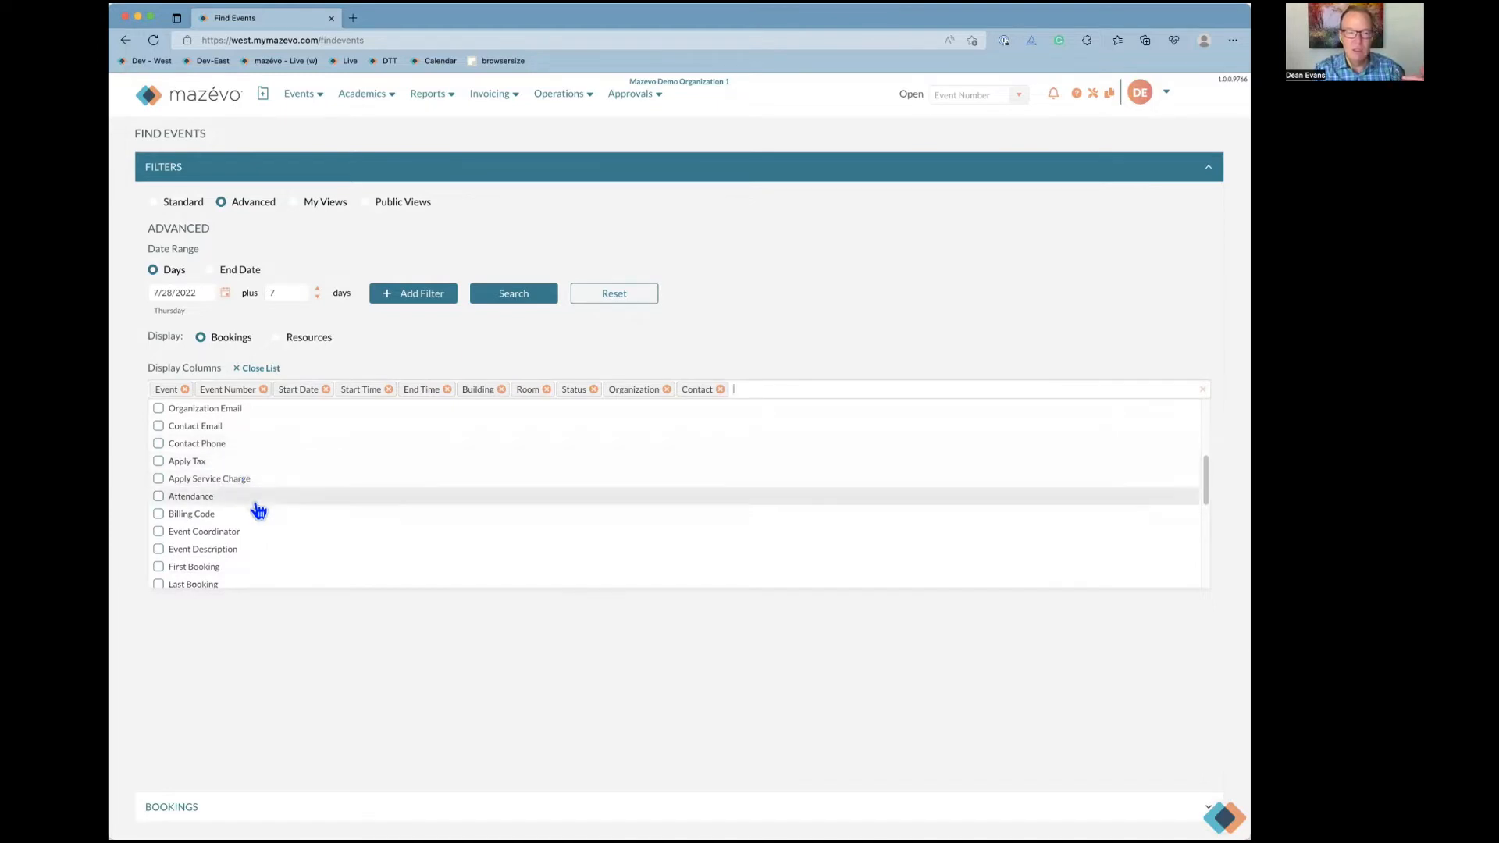
{"action": "scroll", "coordinate": [260, 528], "scroll_direction": "down", "scroll_amount": 1}
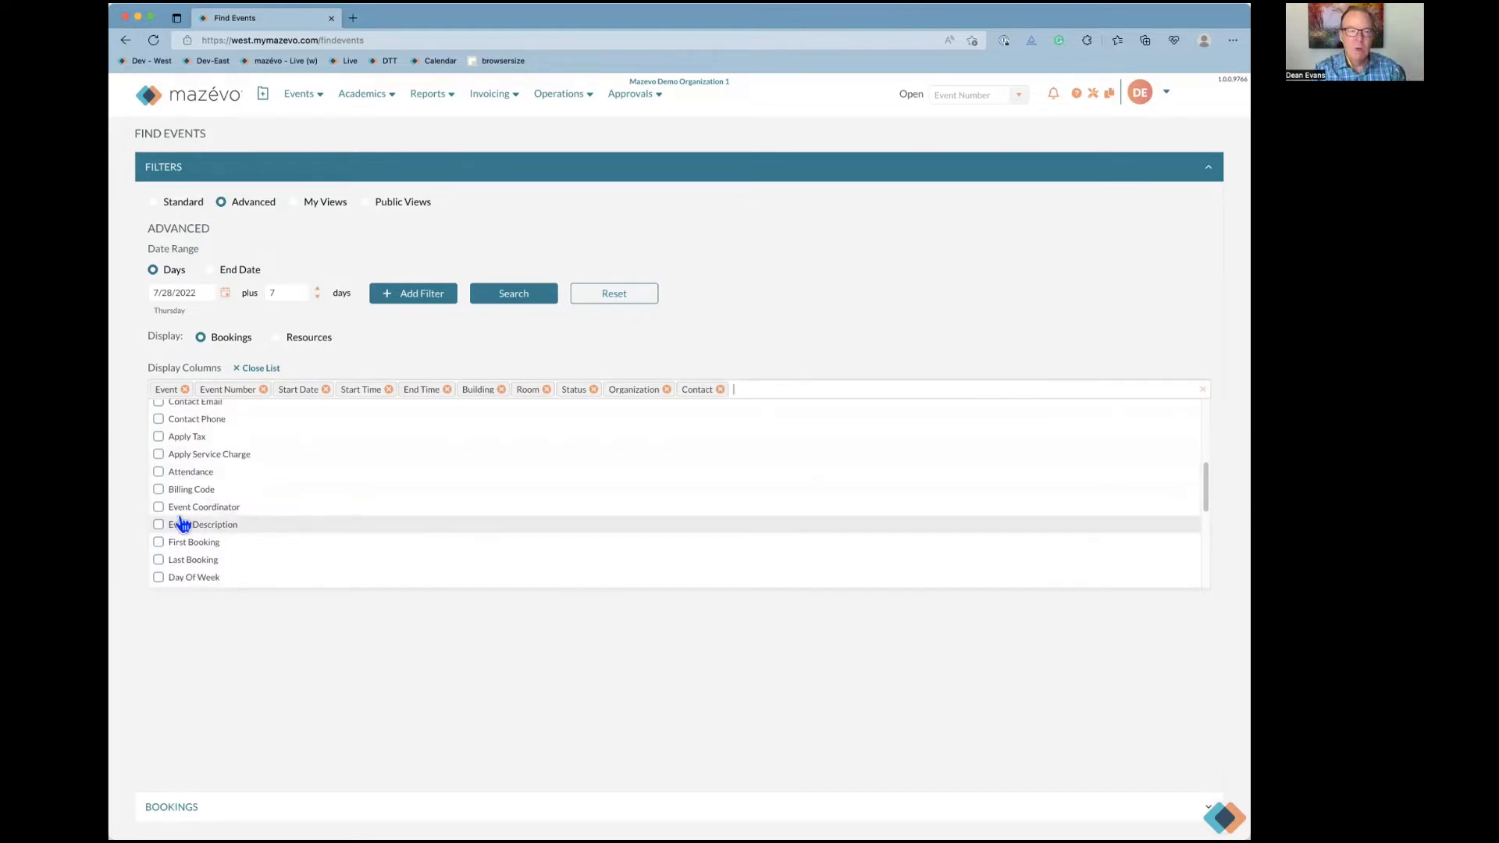
{"action": "left_click", "coordinate": [159, 509]}
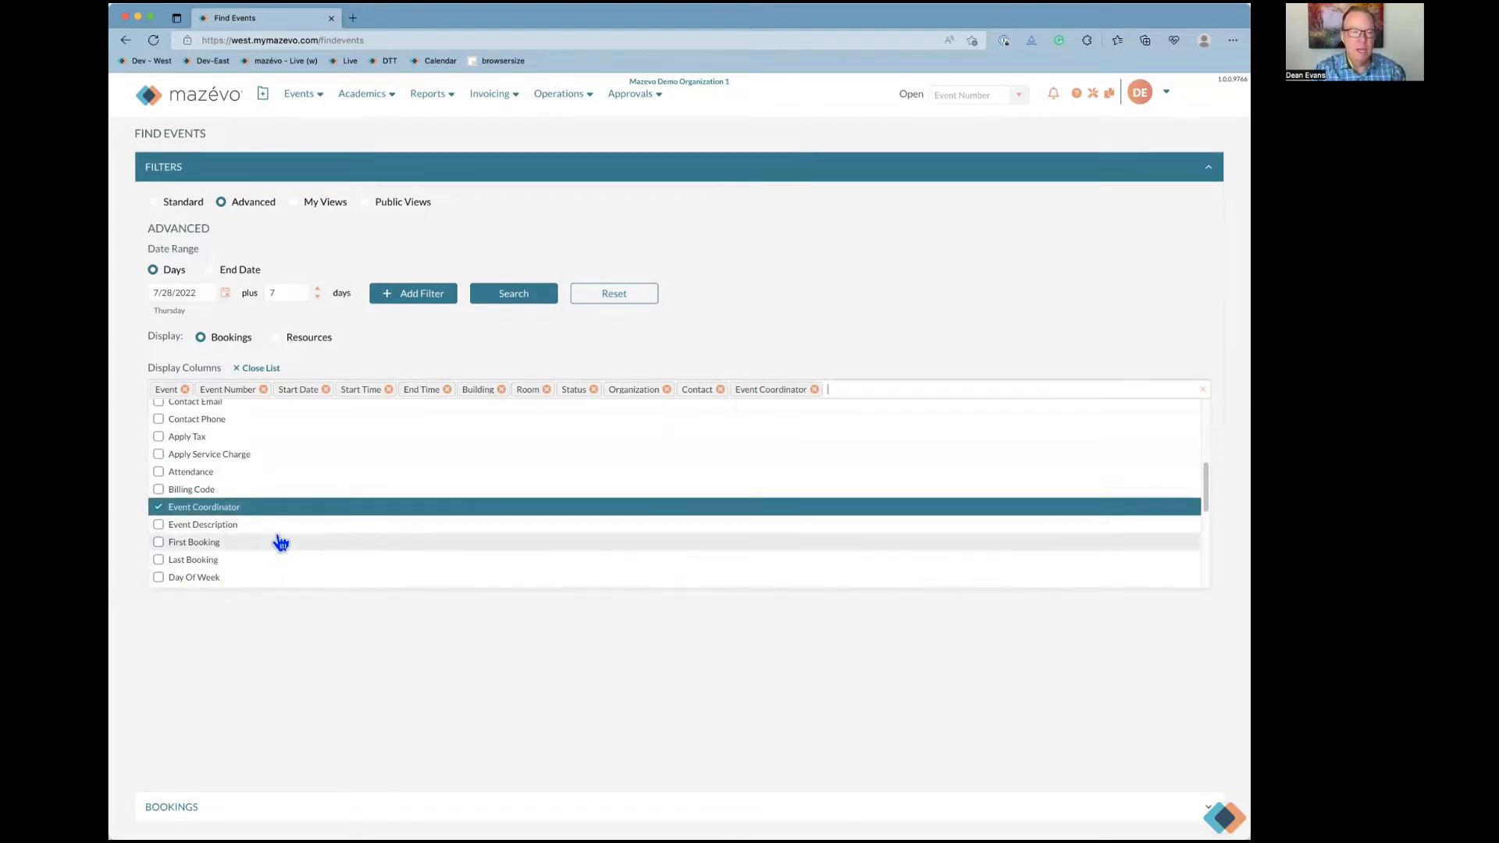
Look through the remaining available display columns, close the list, and remove the Event Coordinator column
{"action": "scroll", "coordinate": [281, 541], "scroll_direction": "down", "scroll_amount": 1}
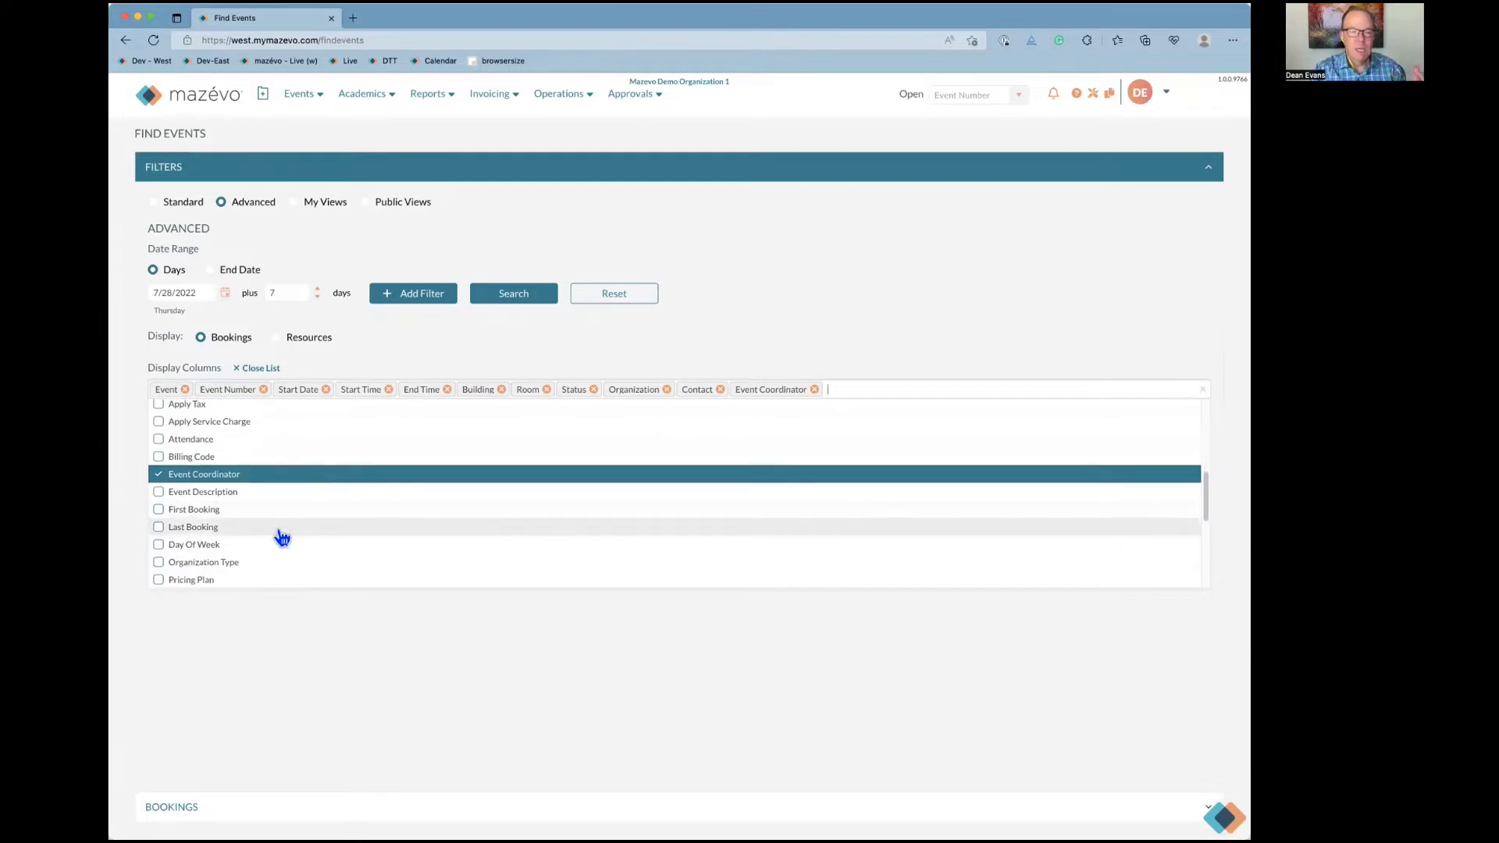
{"action": "scroll", "coordinate": [323, 545], "scroll_direction": "down", "scroll_amount": 2}
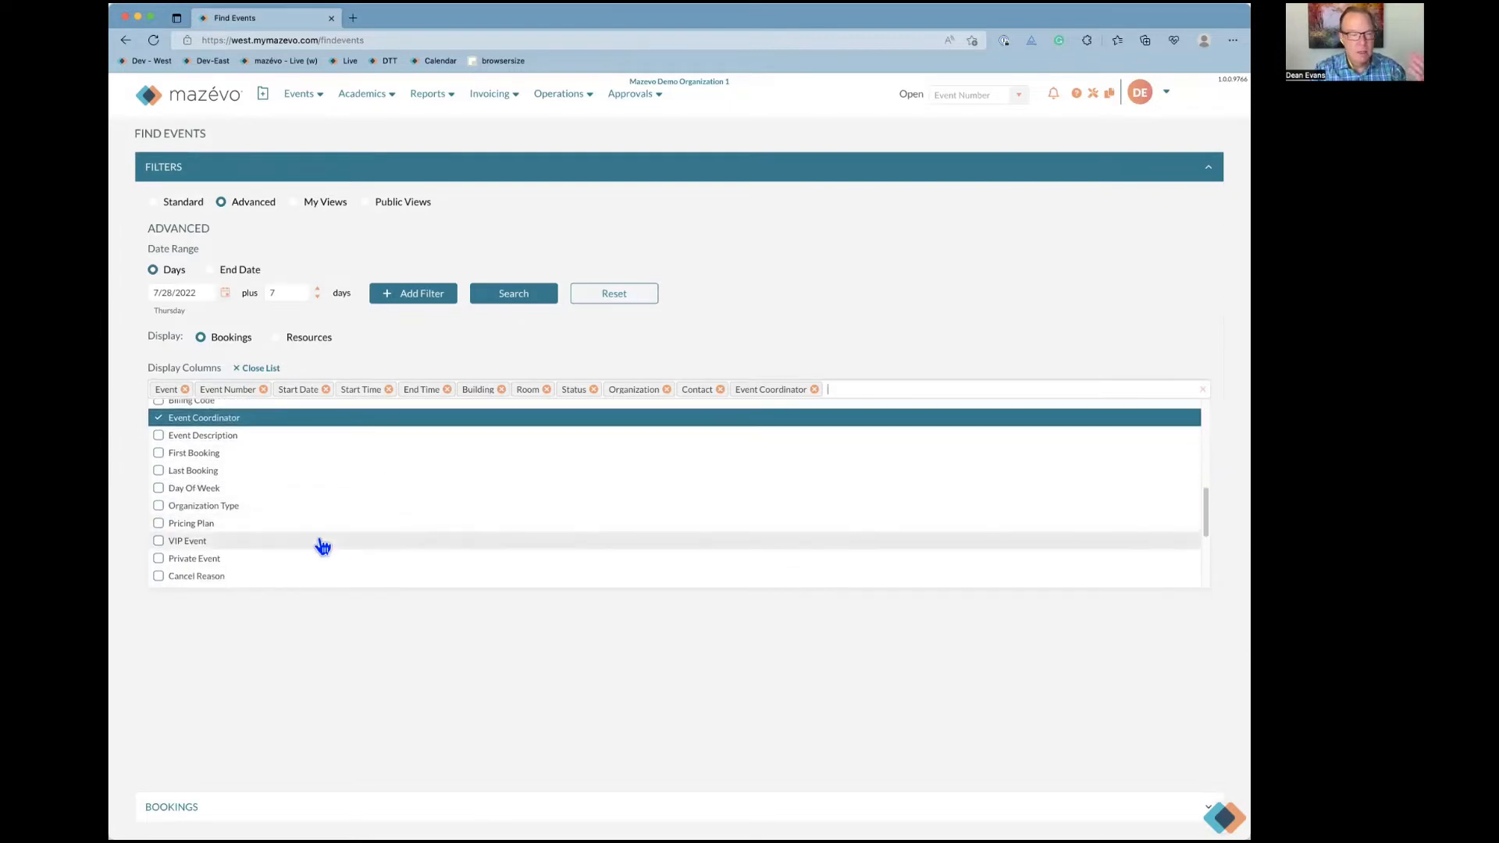
{"action": "scroll", "coordinate": [322, 545], "scroll_direction": "down", "scroll_amount": 2}
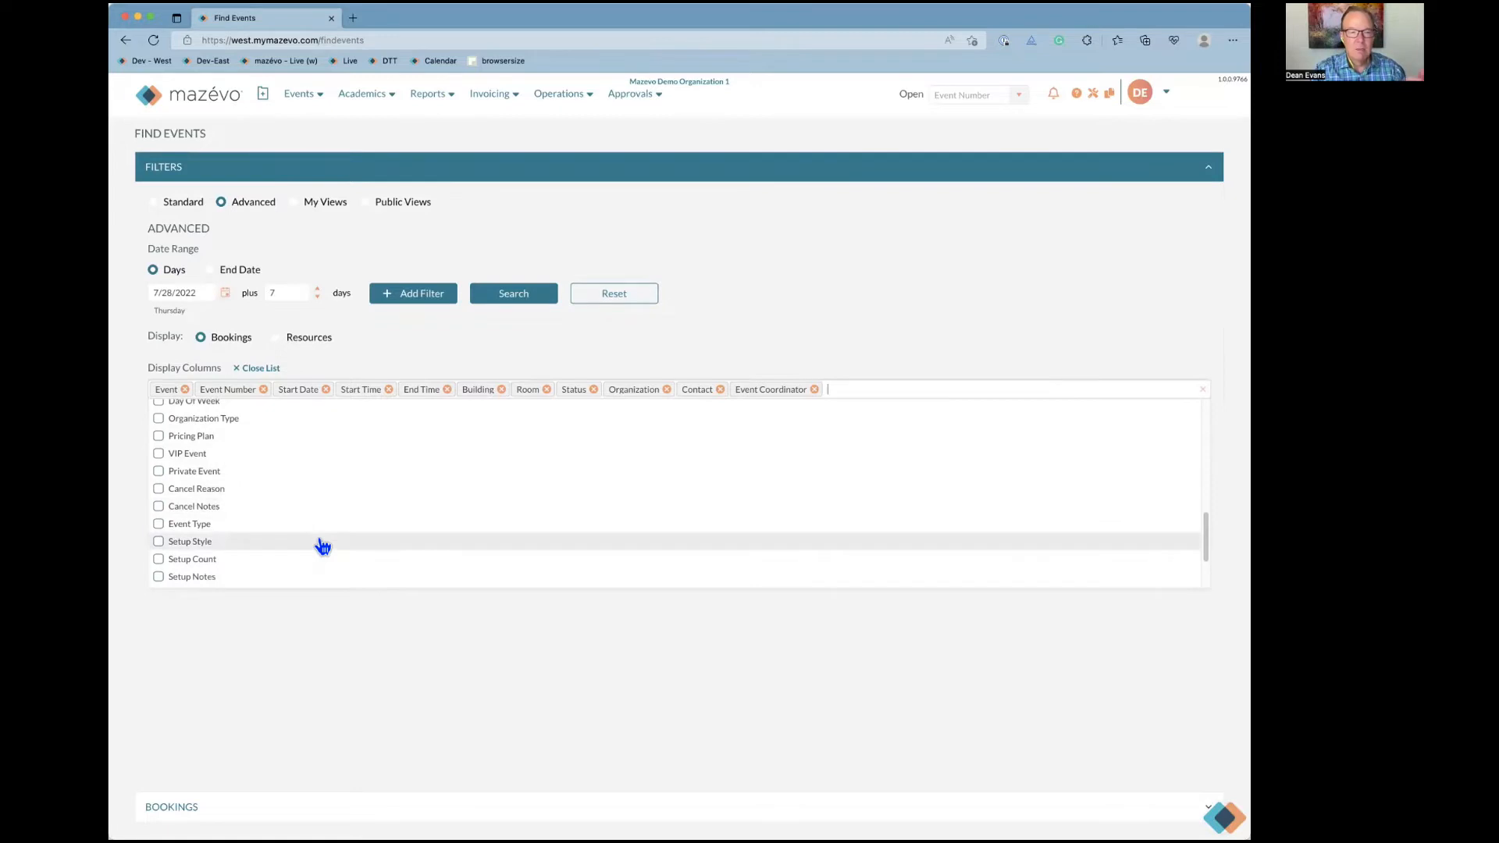
{"action": "scroll", "coordinate": [316, 546], "scroll_direction": "down", "scroll_amount": 3}
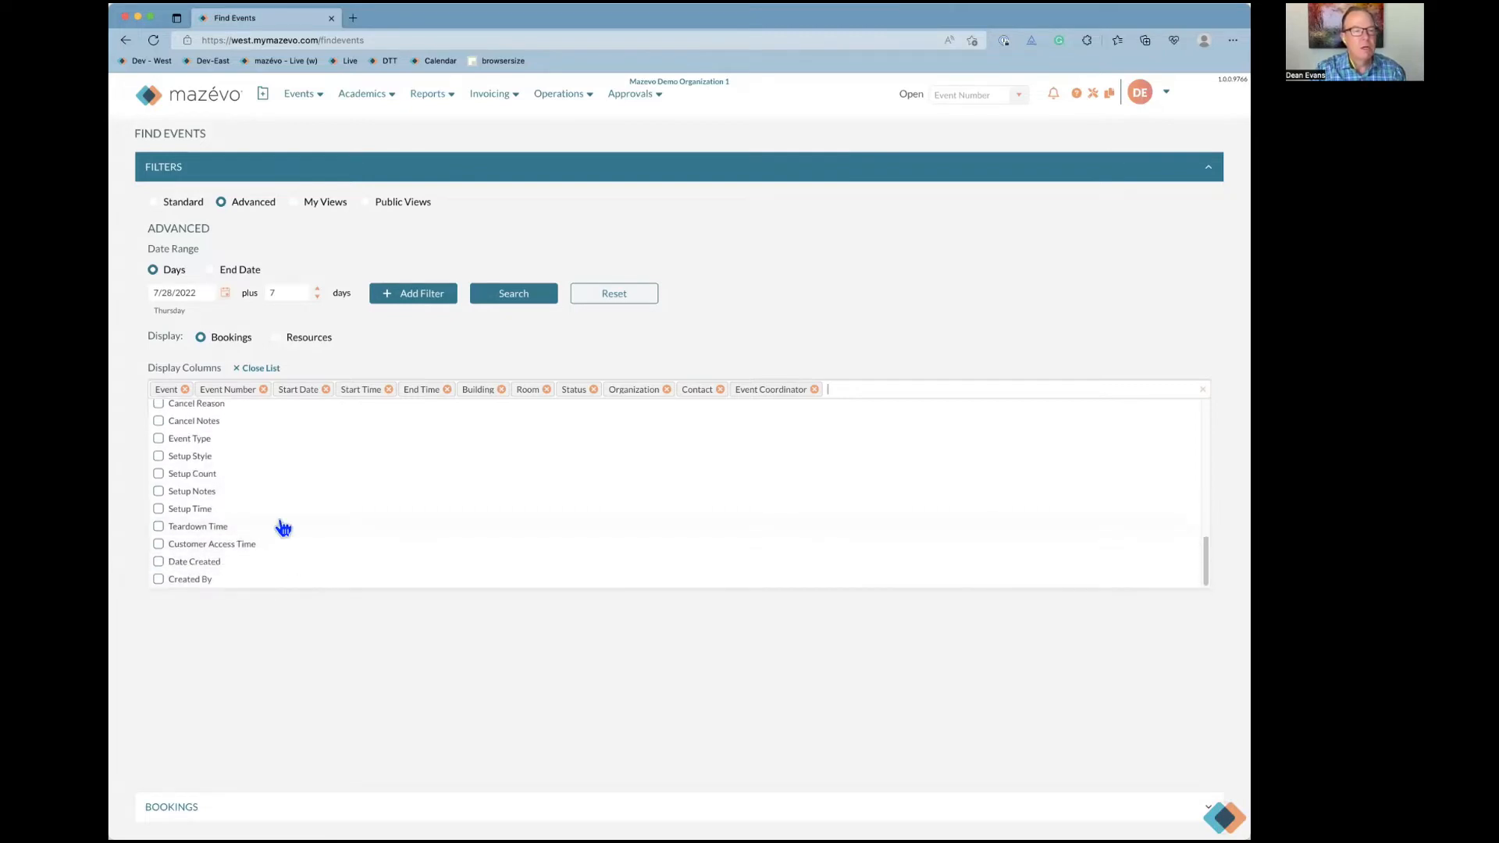
{"action": "left_click", "coordinate": [261, 368]}
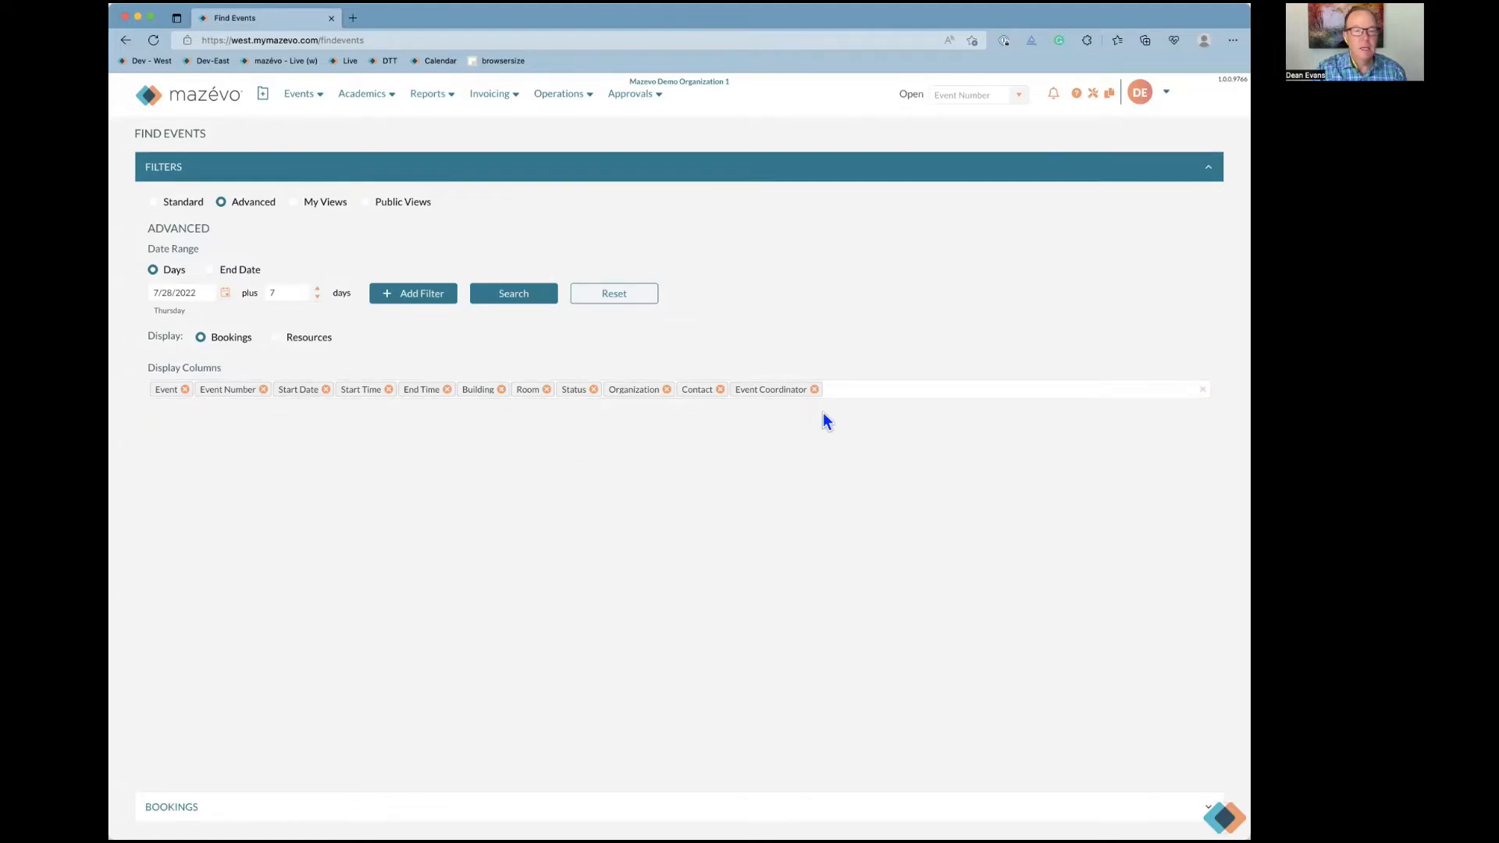
{"action": "left_click", "coordinate": [816, 389]}
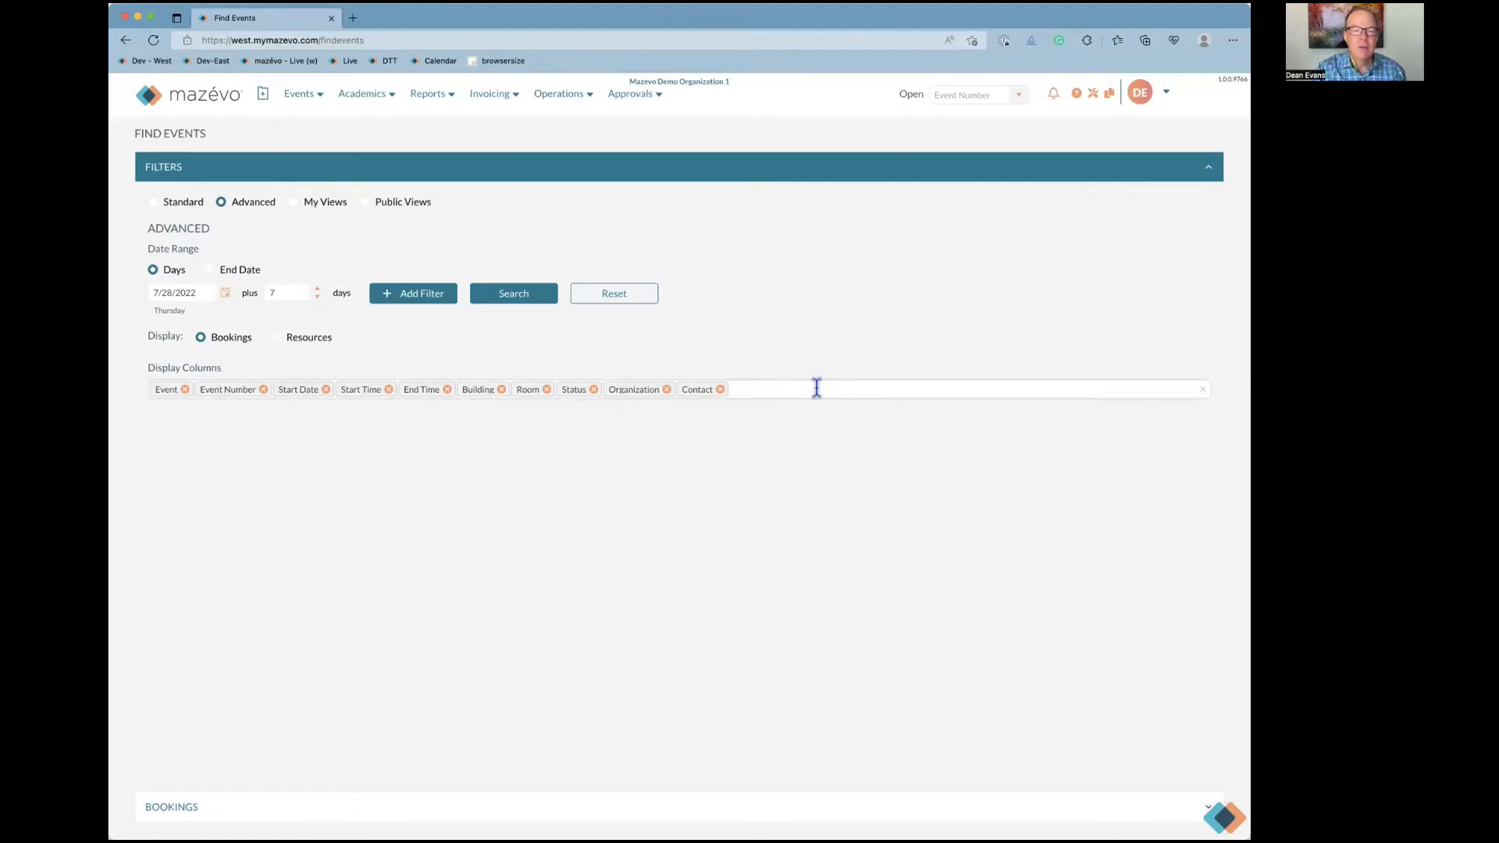
Look through the list of available display columns for bookings and close it without choosing any
{"action": "left_click", "coordinate": [815, 389]}
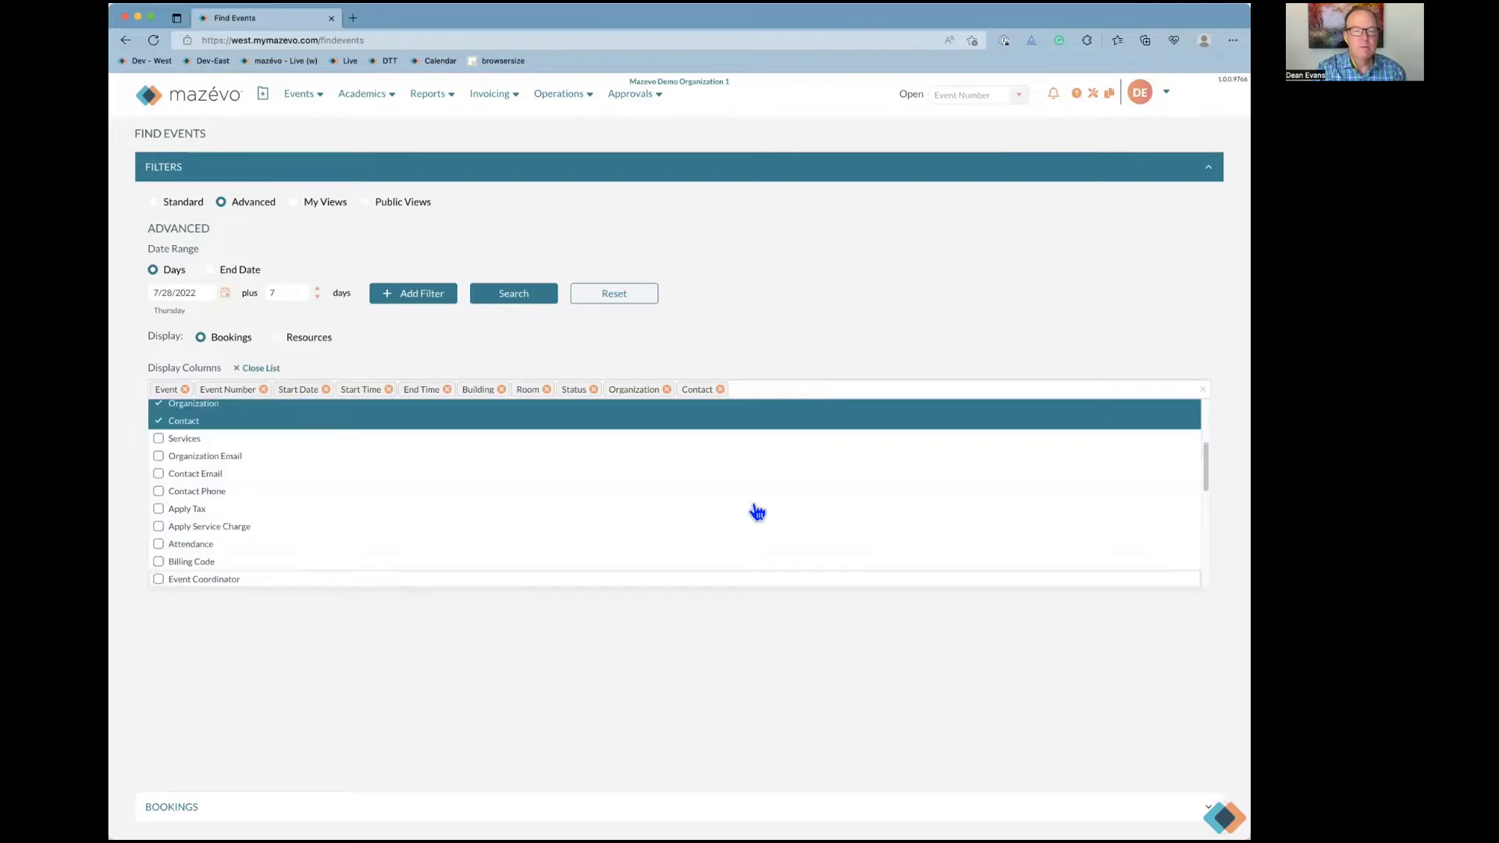
{"action": "scroll", "coordinate": [749, 509], "scroll_direction": "down", "scroll_amount": 10}
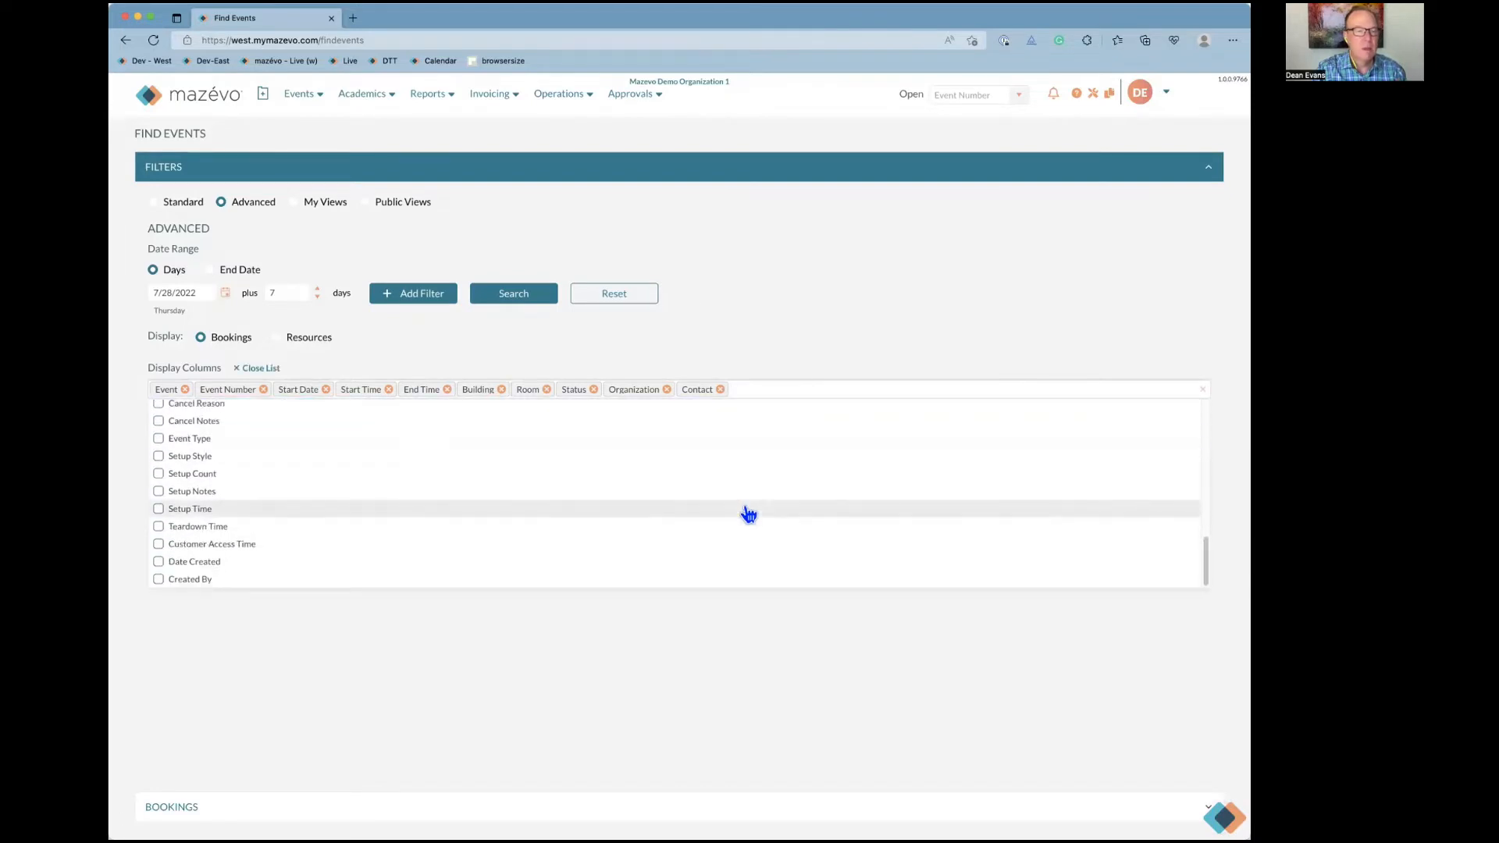
{"action": "scroll", "coordinate": [748, 513], "scroll_direction": "up", "scroll_amount": 3}
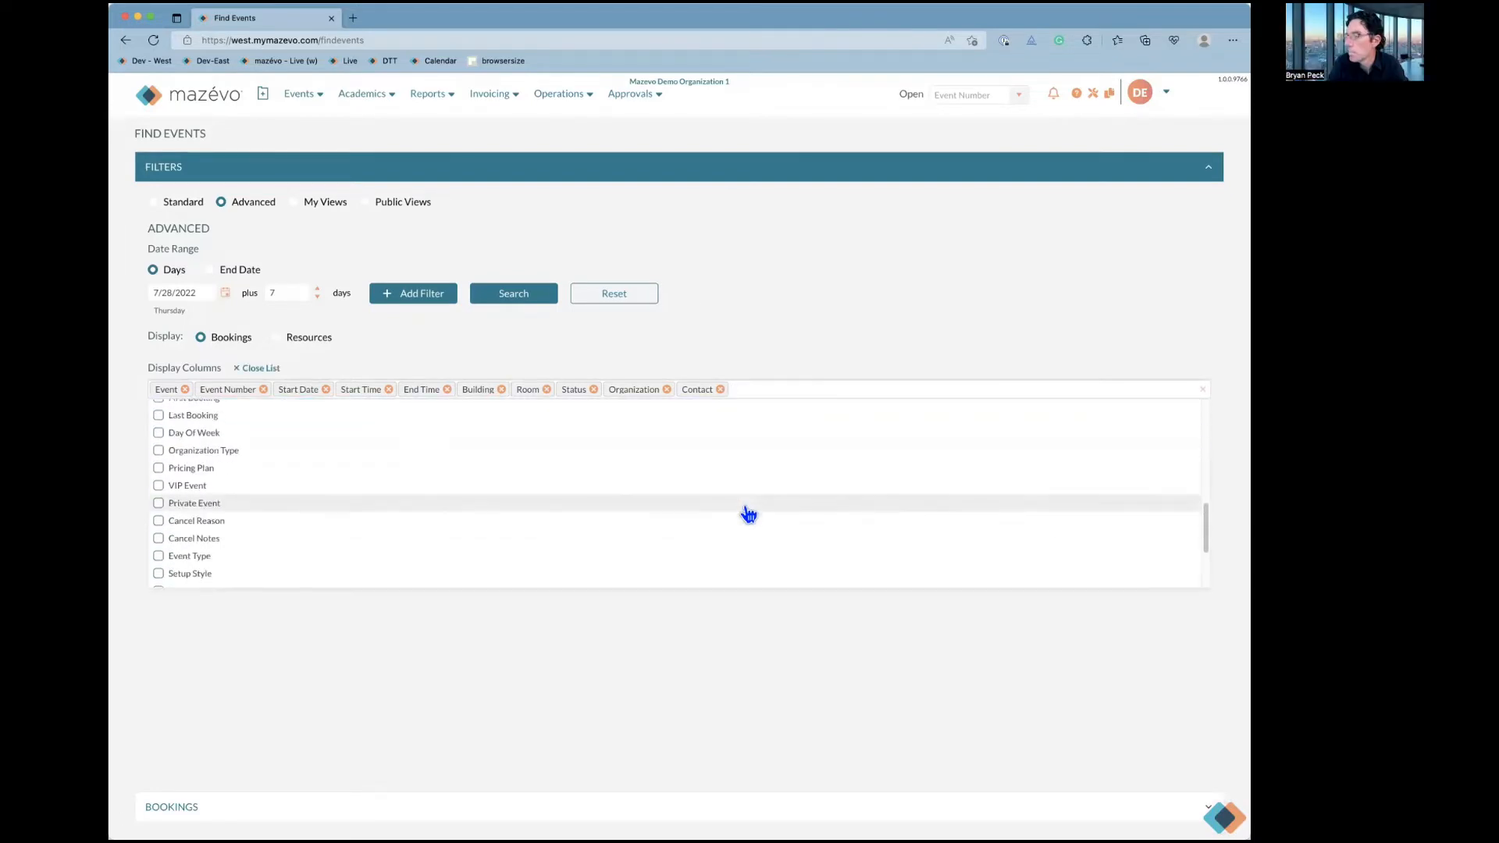
{"action": "left_click", "coordinate": [262, 369]}
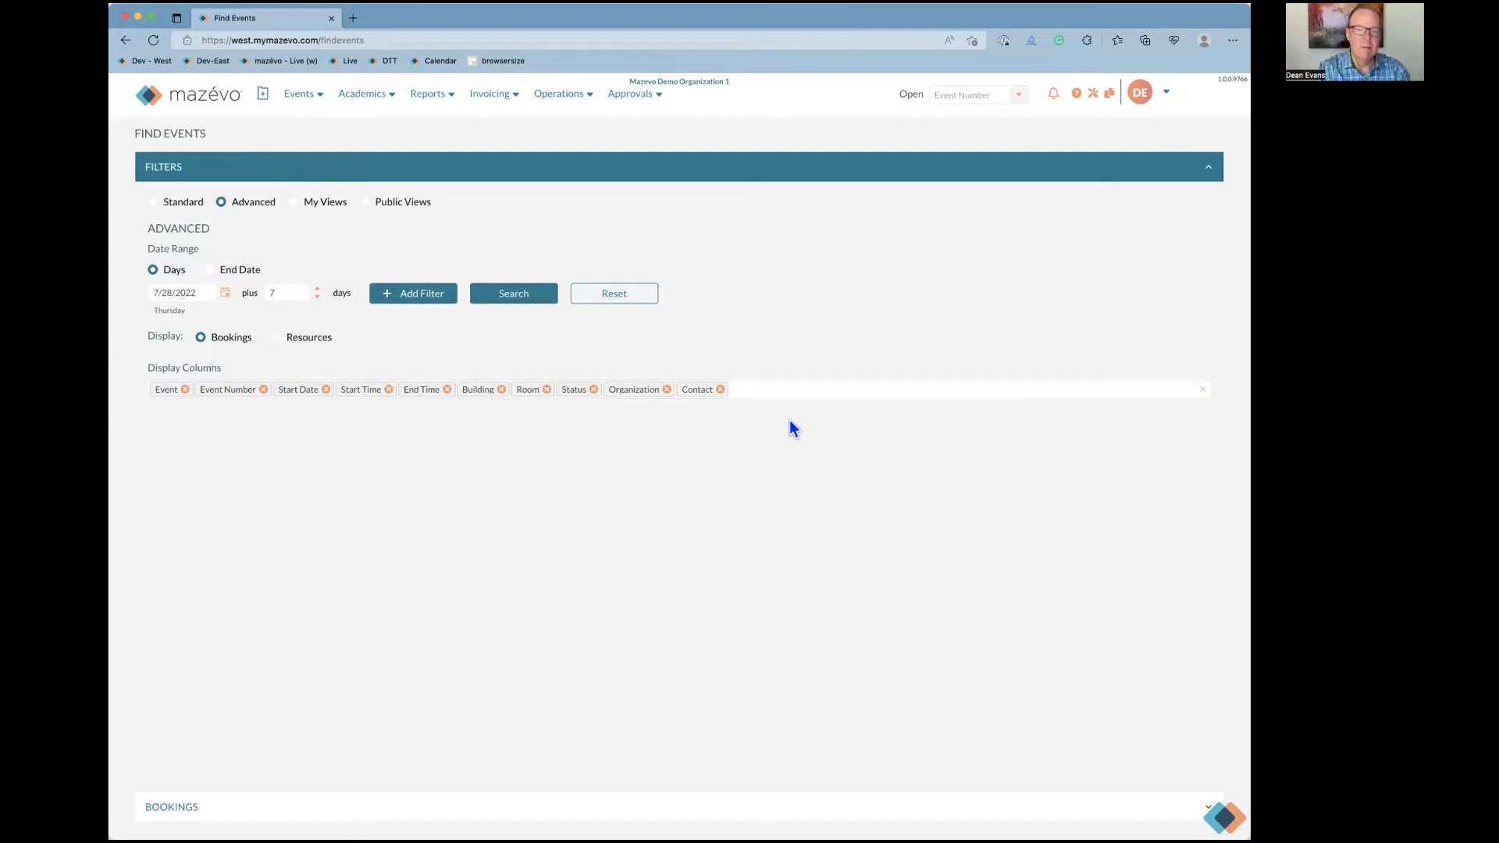
Add the Billing Code and Event Coordinator display columns, search the bookings, and look down the results
{"action": "left_click", "coordinate": [765, 391]}
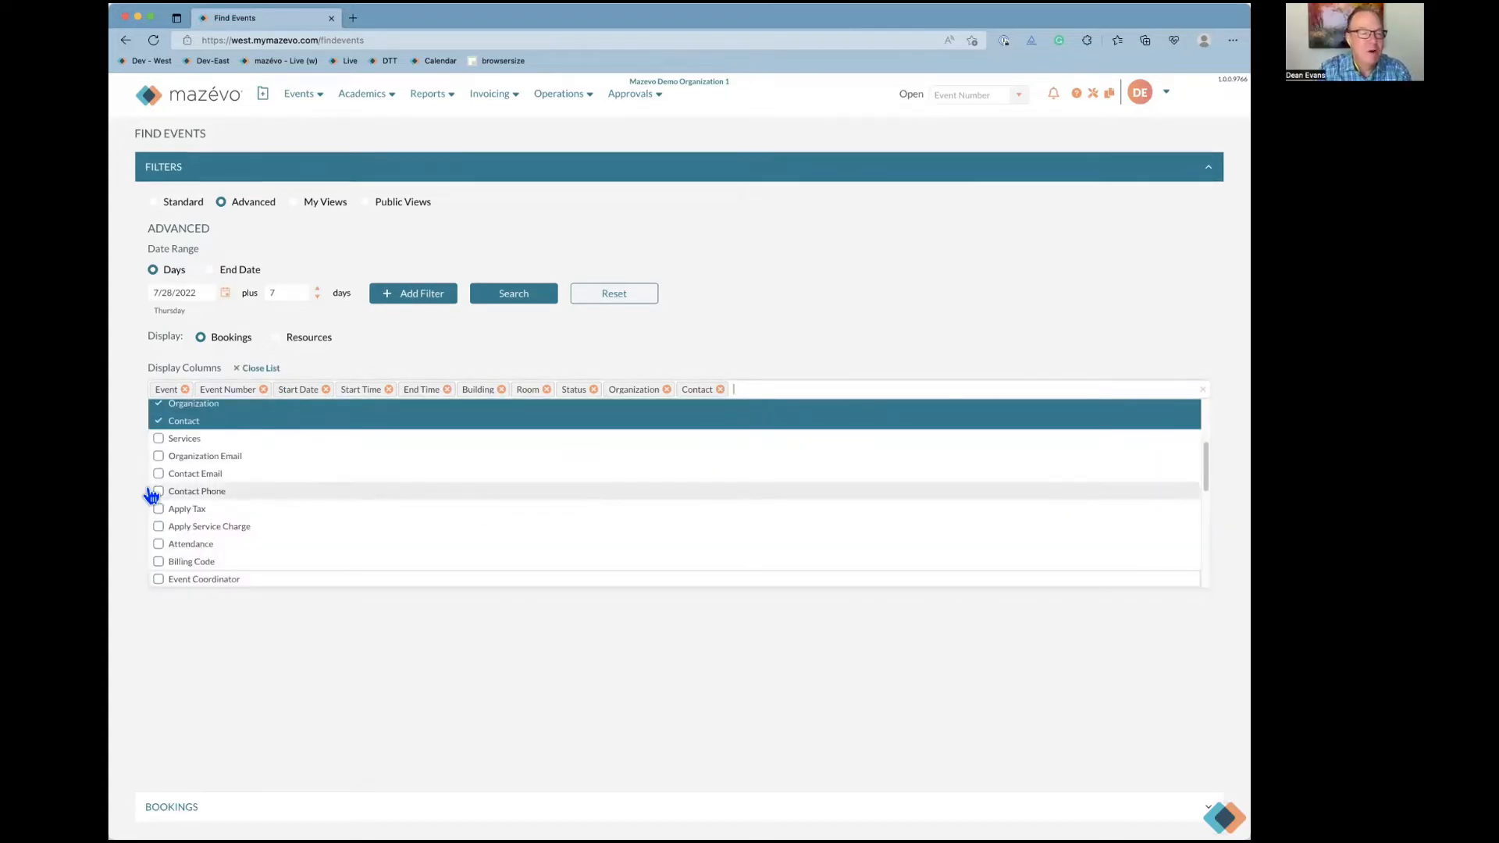
{"action": "left_click", "coordinate": [194, 562]}
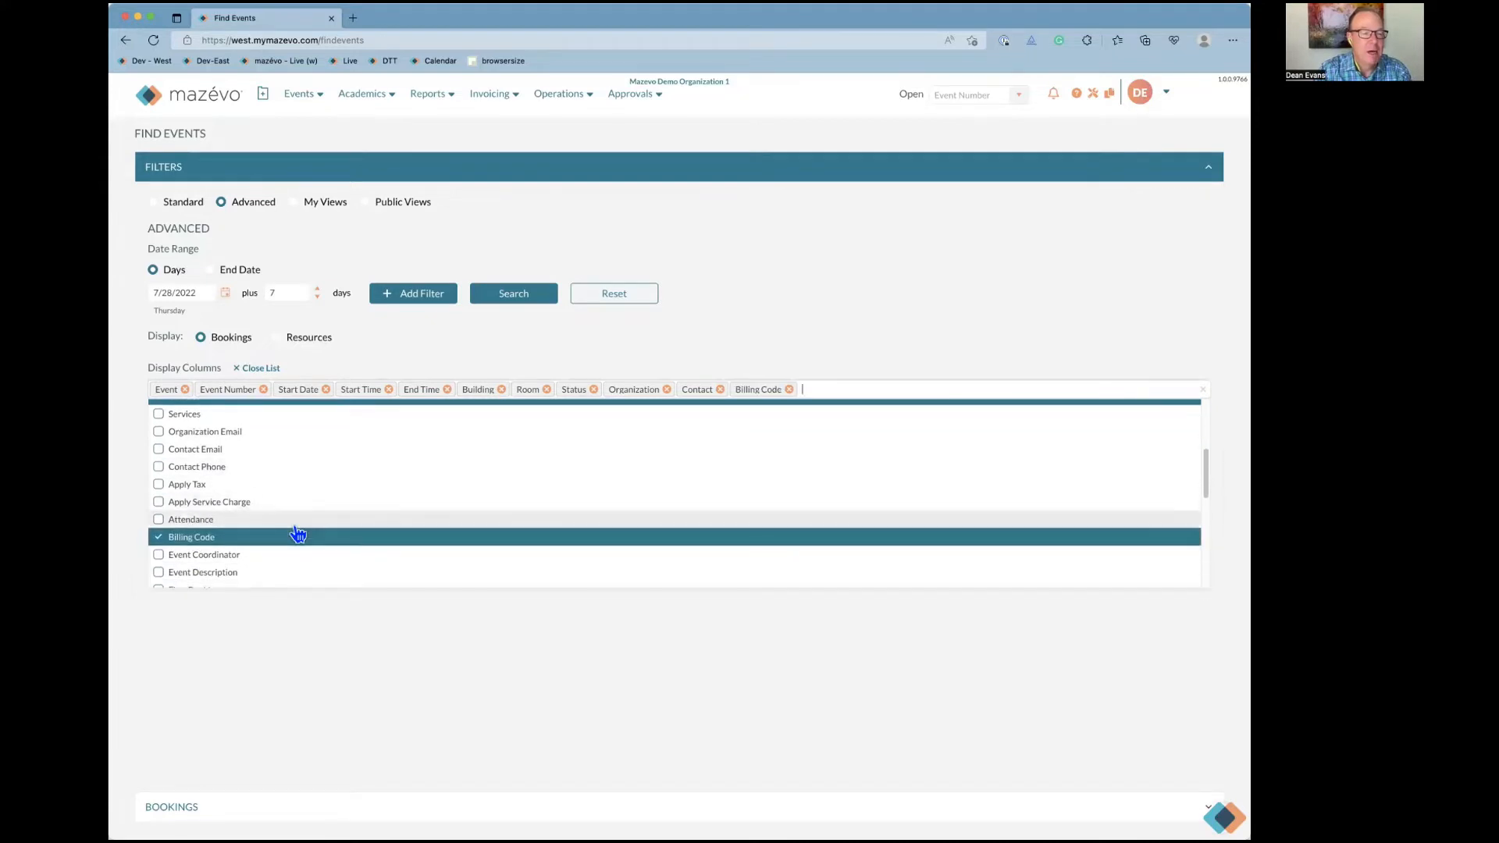
{"action": "left_click", "coordinate": [235, 557]}
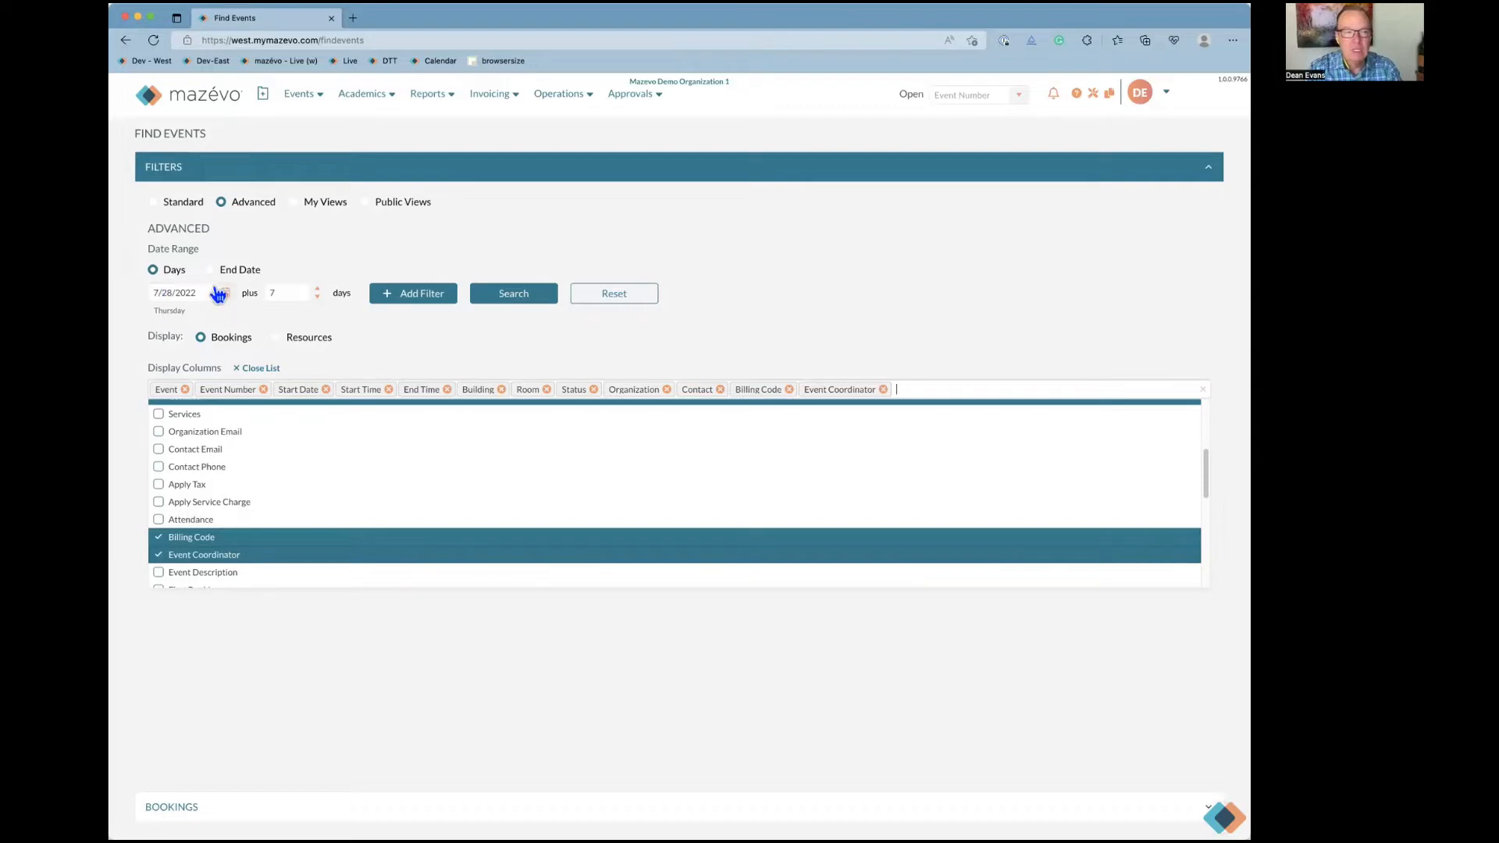
{"action": "left_click", "coordinate": [493, 295]}
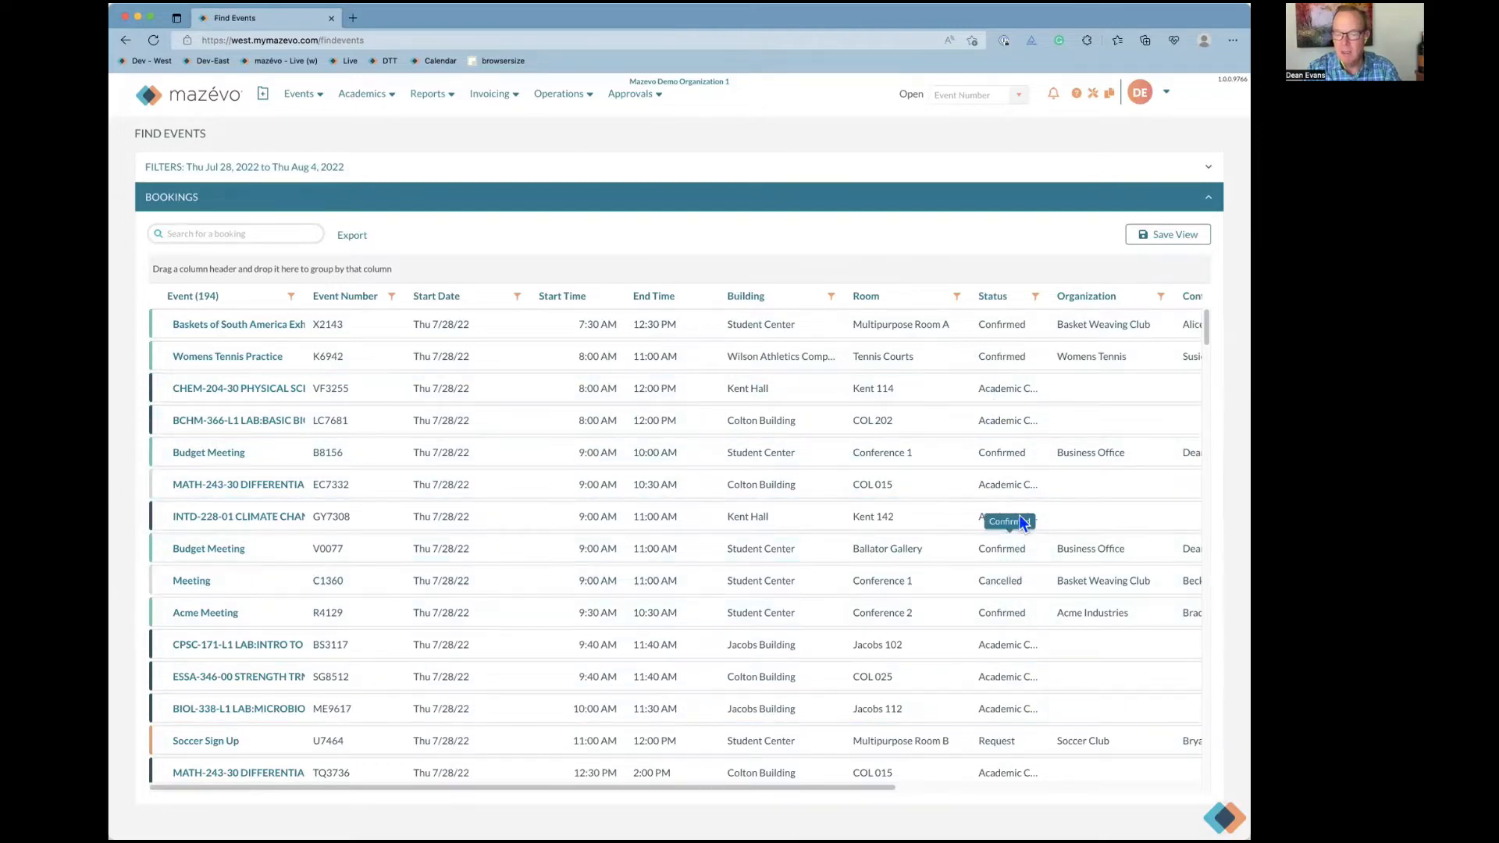
{"action": "scroll", "coordinate": [1006, 532], "scroll_direction": "down", "scroll_amount": 1}
{"action": "scroll", "coordinate": [1005, 531], "scroll_direction": "down", "scroll_amount": 5}
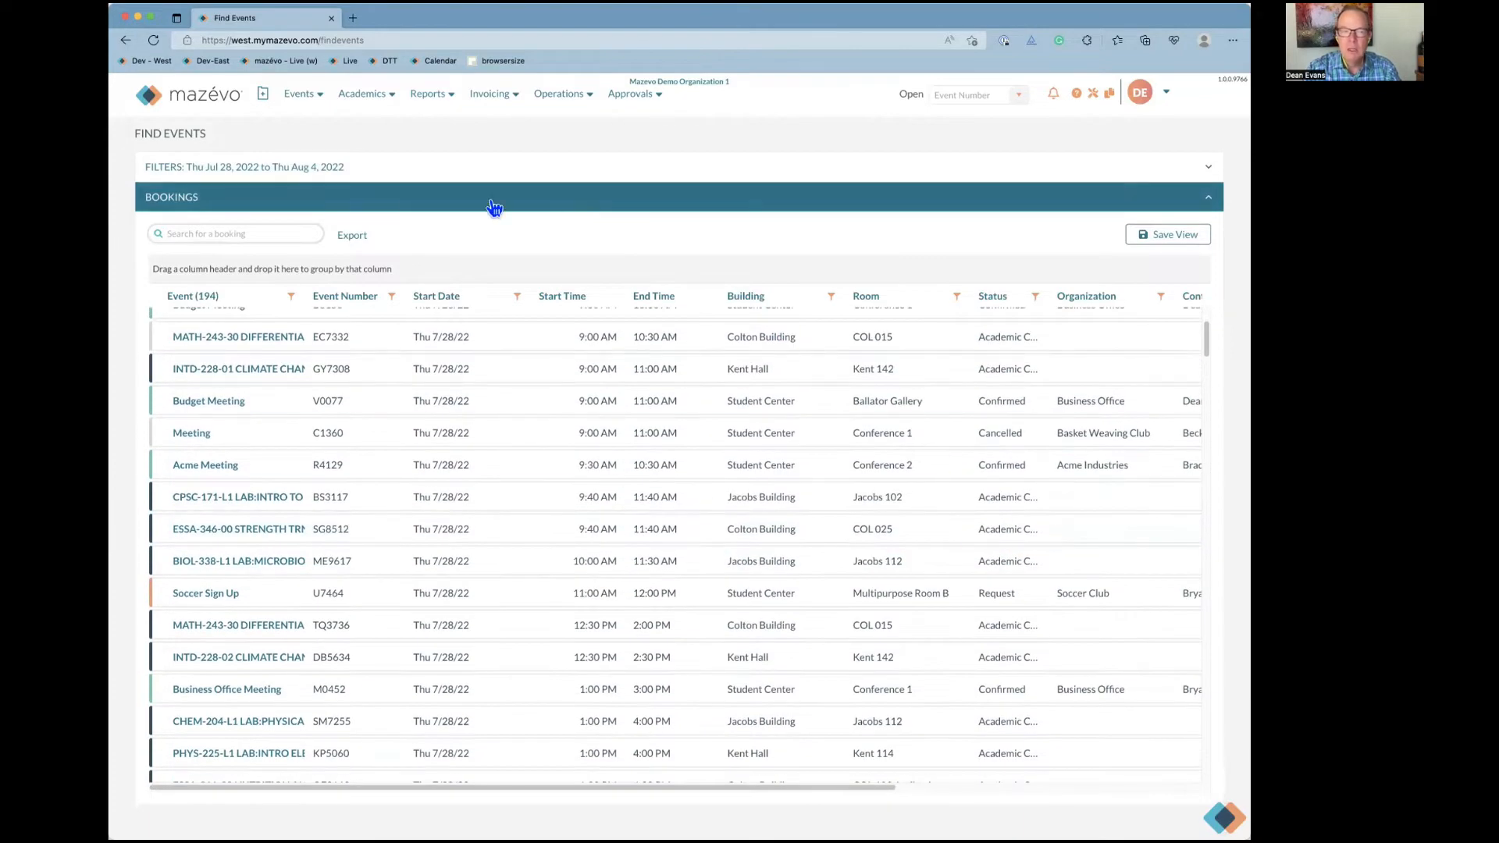
Reopen the filters, switch to the Standard ones, and return to the Advanced filters with their default display columns
{"action": "left_click", "coordinate": [447, 180]}
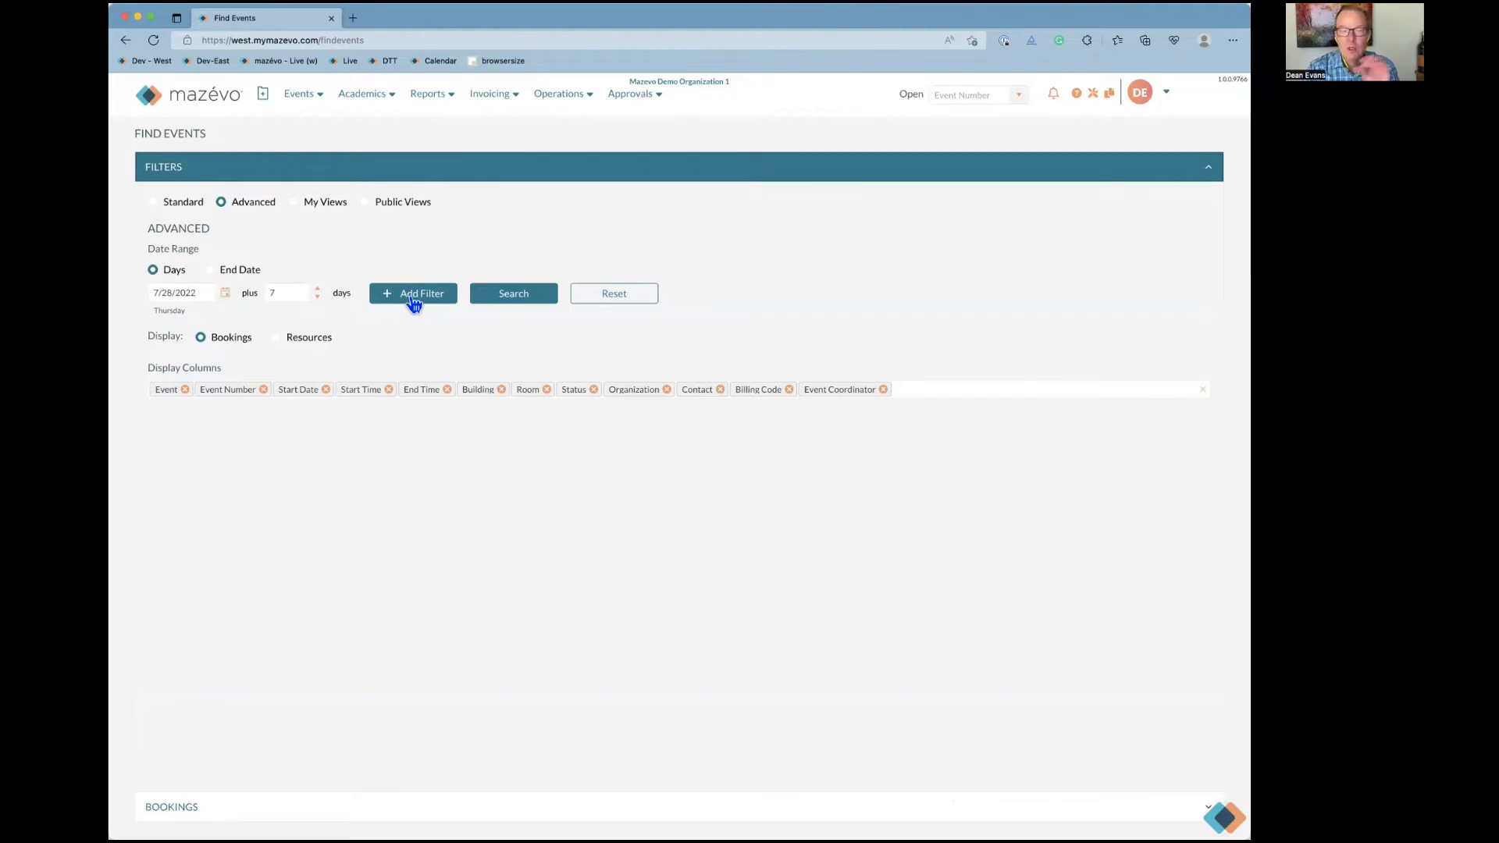
{"action": "left_click", "coordinate": [175, 204]}
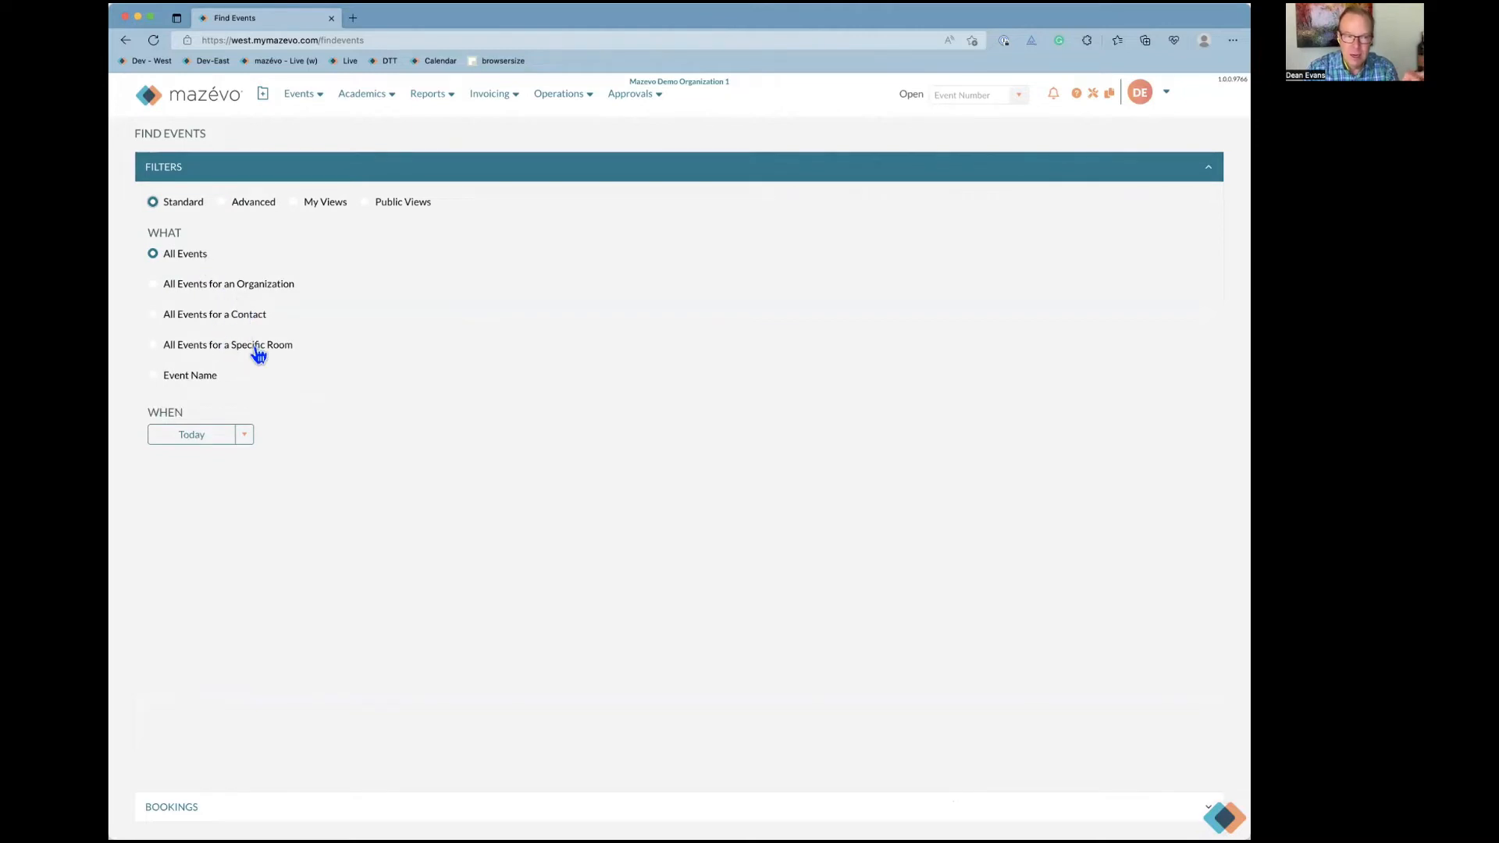
{"action": "left_click", "coordinate": [256, 205]}
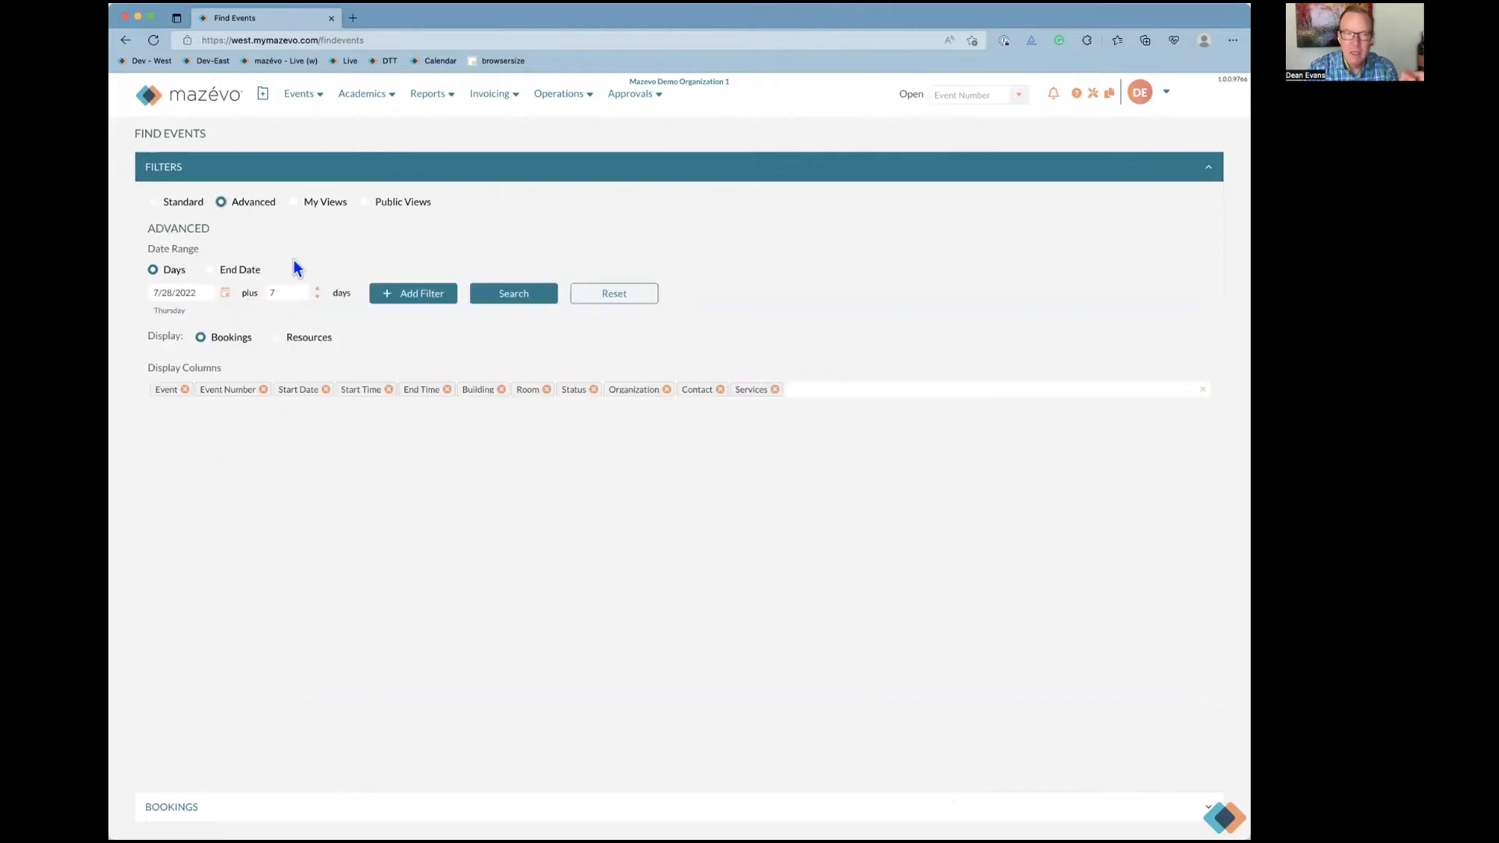
Add Buildings and Statuses filters to the advanced search
{"action": "left_click", "coordinate": [435, 297]}
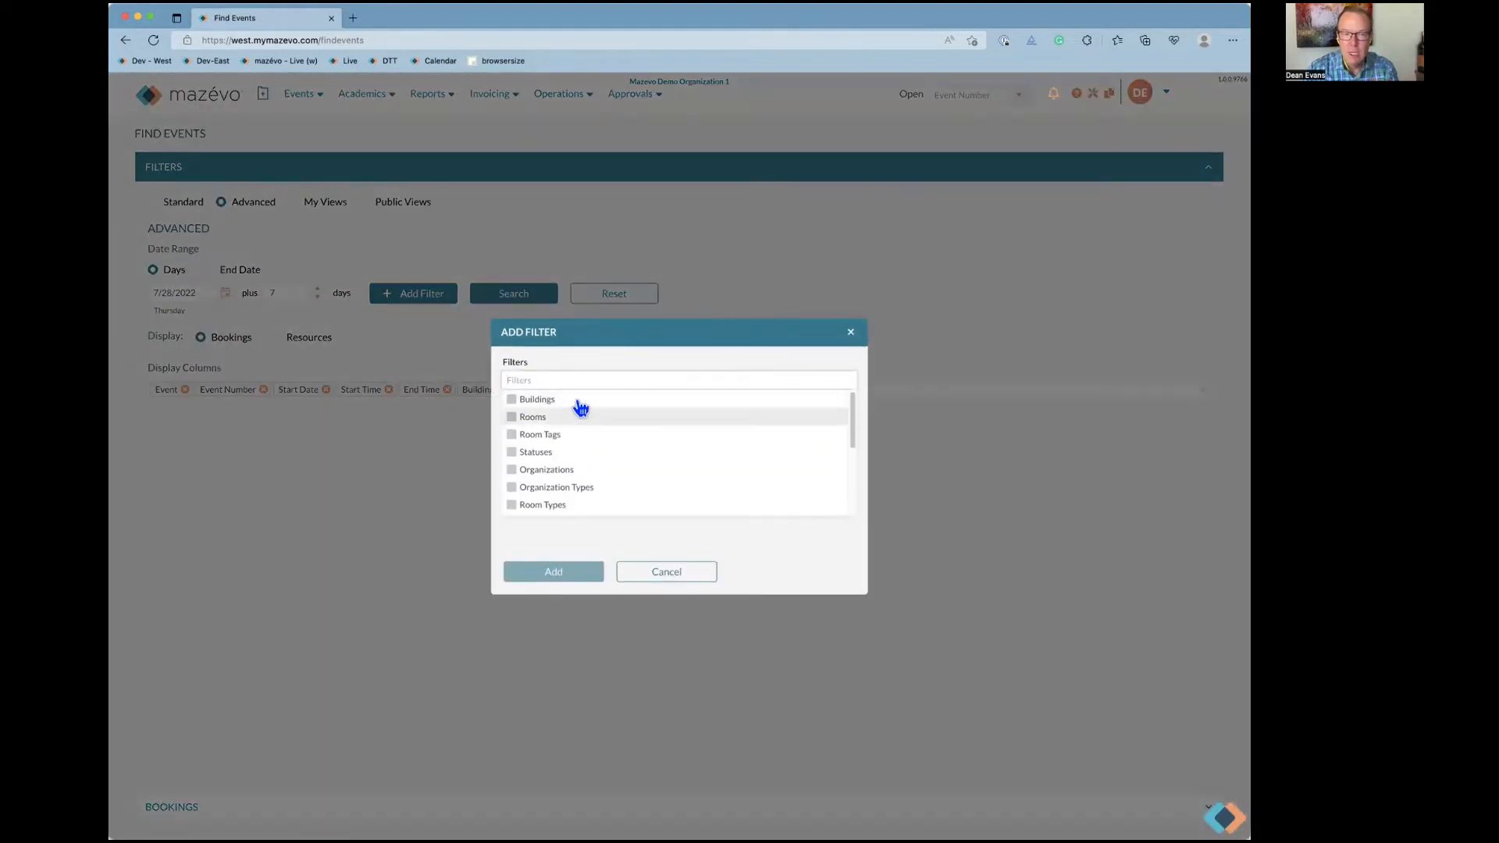
{"action": "left_click", "coordinate": [513, 403]}
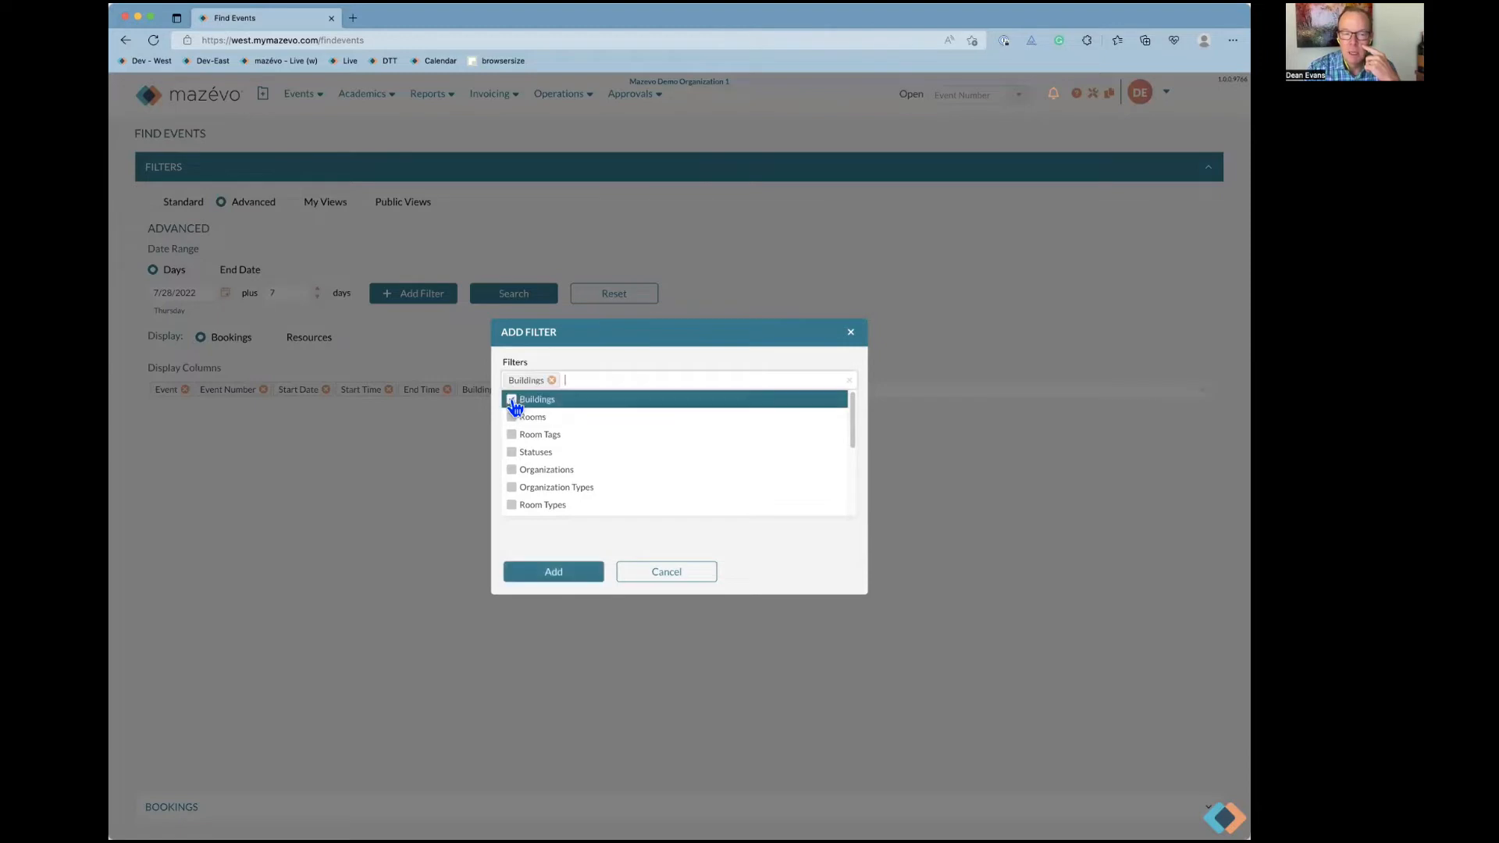
{"action": "left_click", "coordinate": [514, 457]}
{"action": "left_click", "coordinate": [546, 569]}
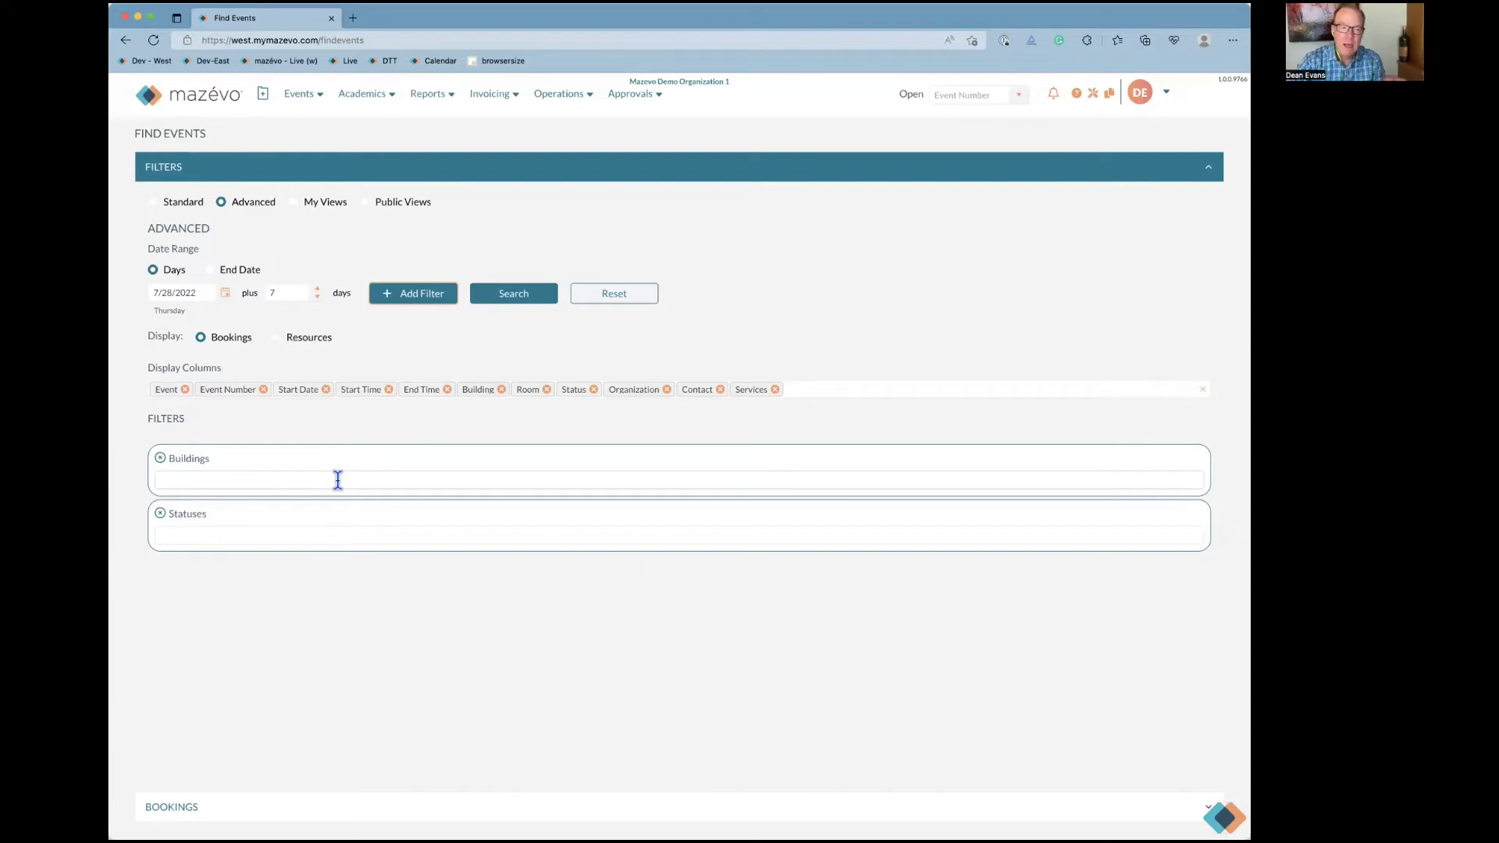
Set the Buildings filter to Student Center and Kent Hall, and the Statuses filter to Confirmed
{"action": "left_click", "coordinate": [263, 478]}
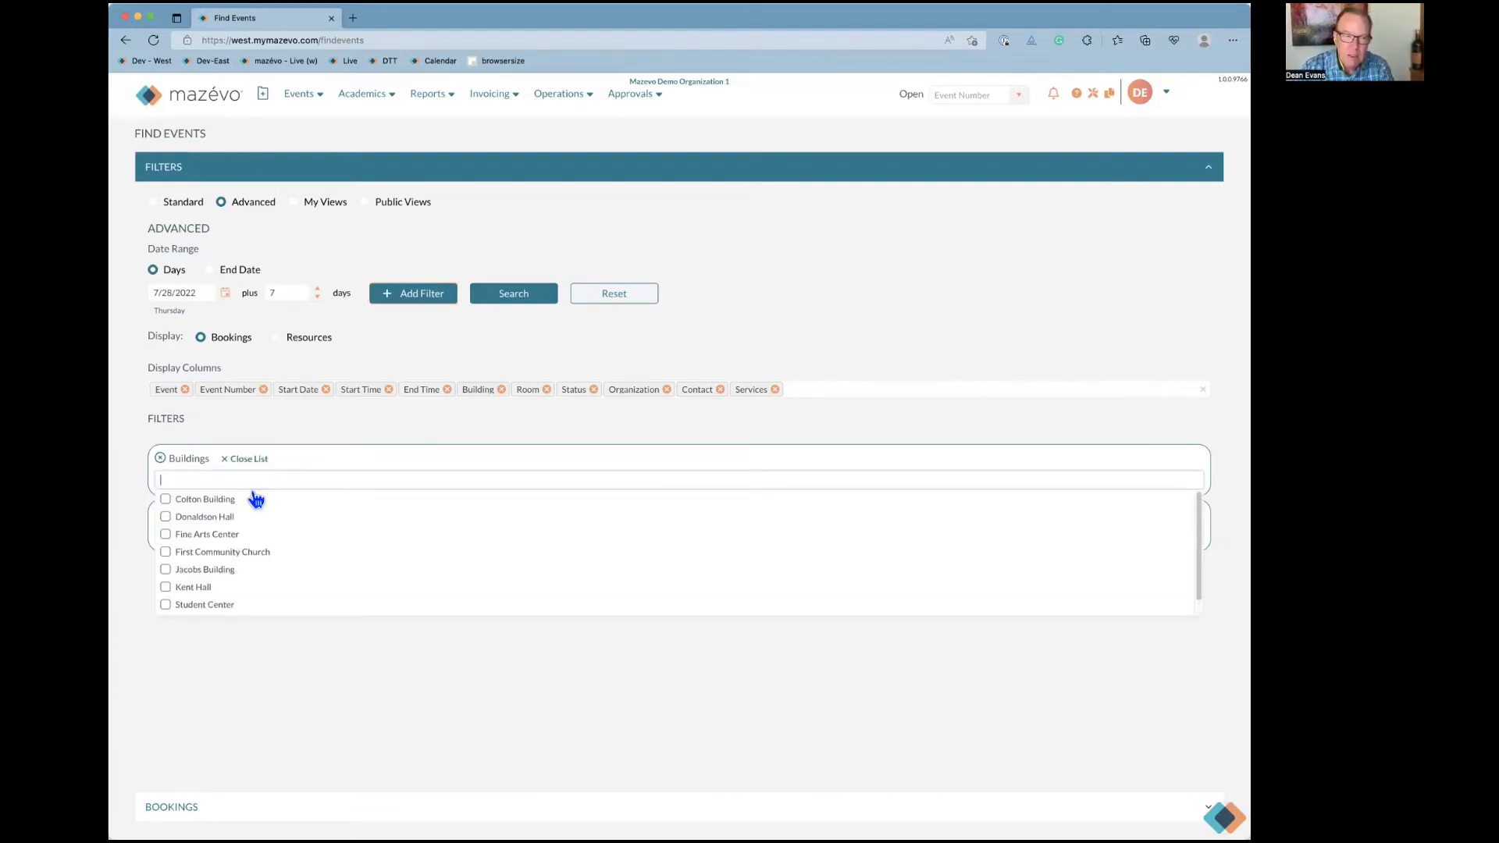
{"action": "left_click", "coordinate": [166, 605]}
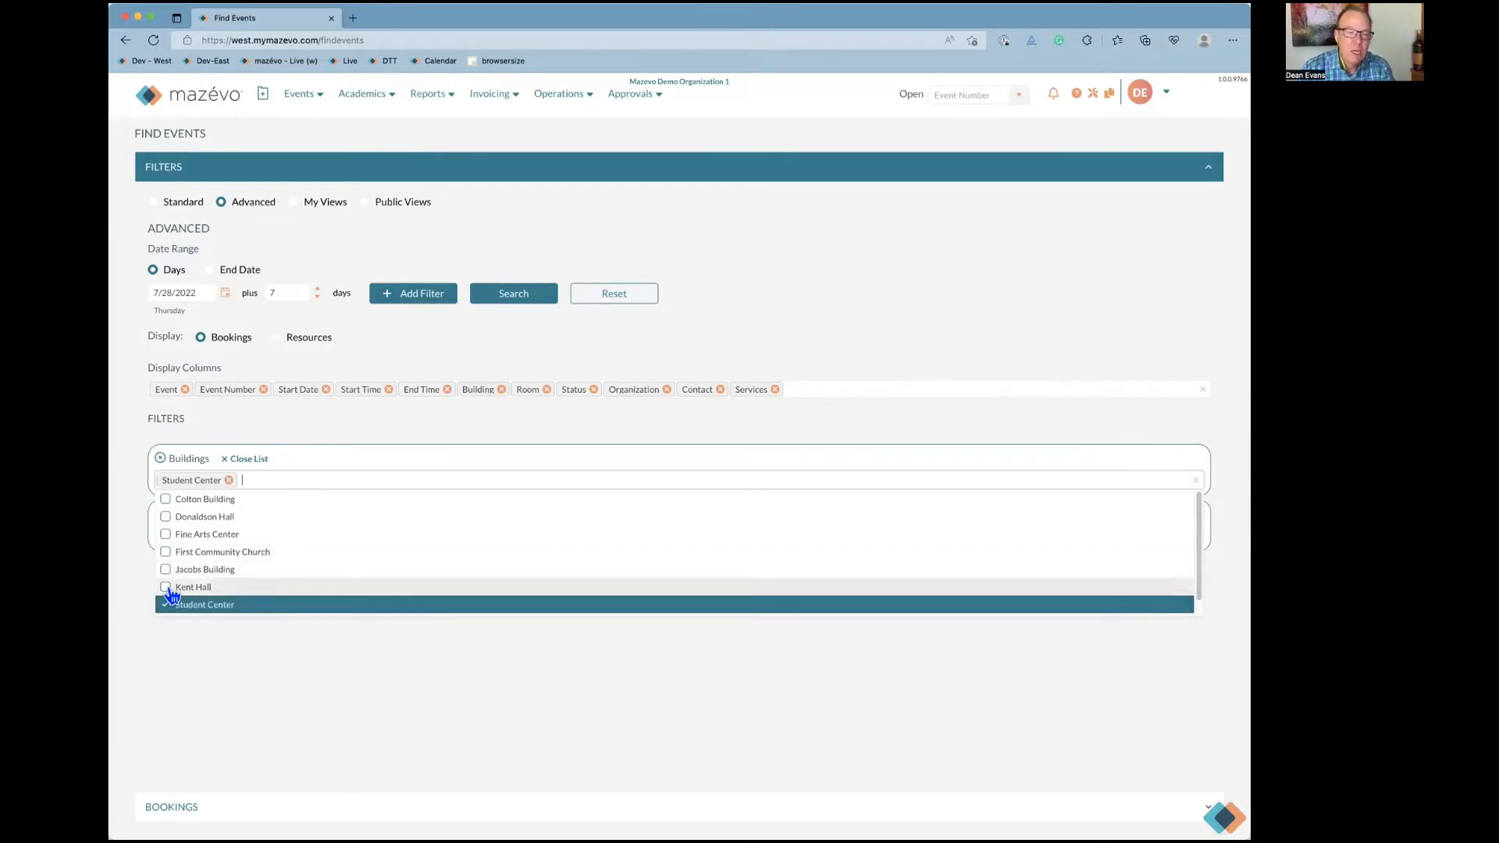
{"action": "left_click", "coordinate": [167, 588]}
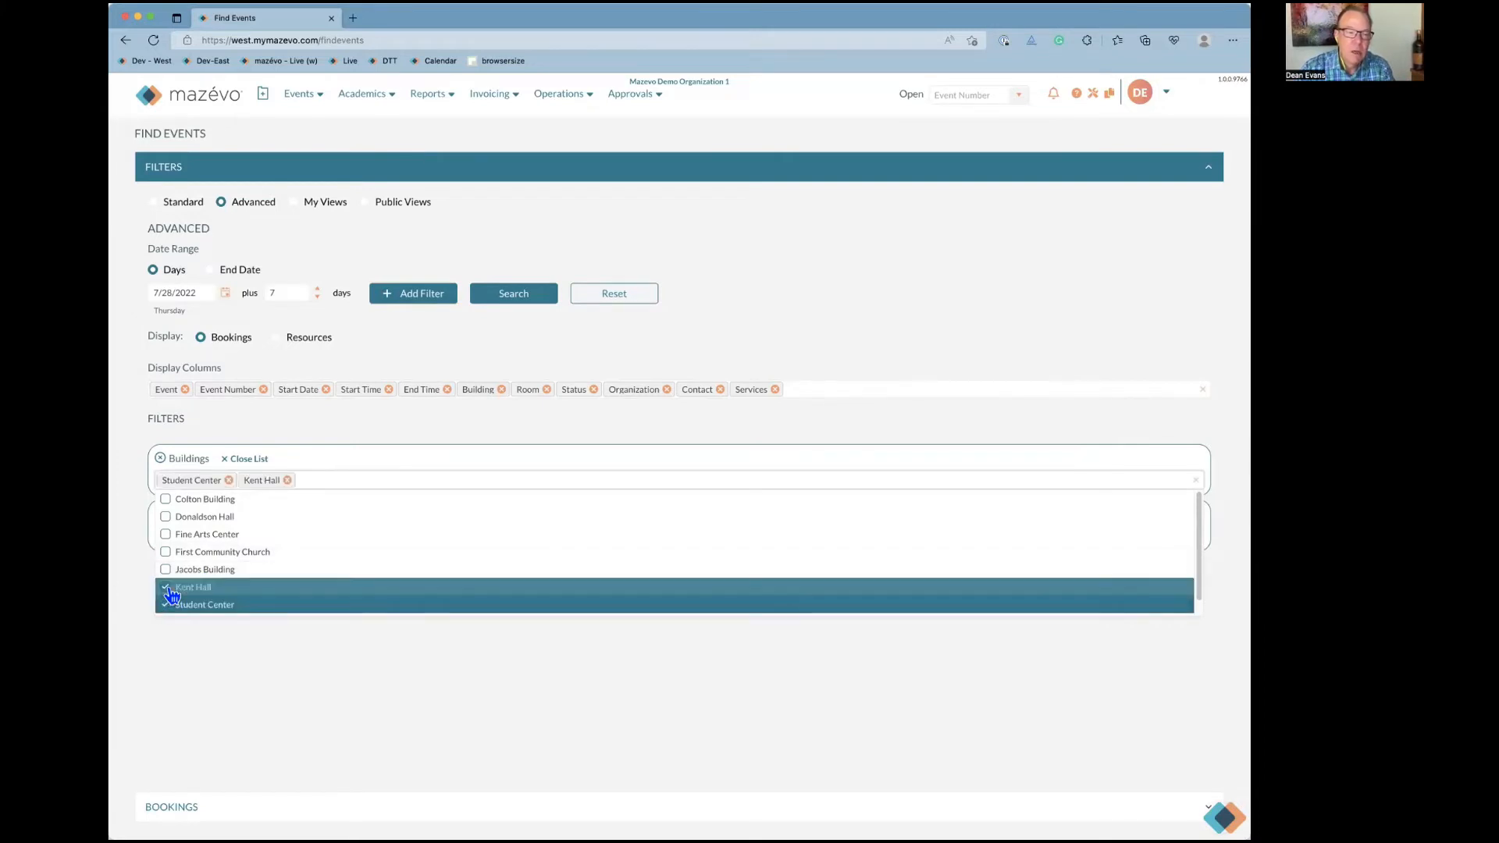
{"action": "left_click", "coordinate": [244, 460]}
{"action": "left_click", "coordinate": [239, 526]}
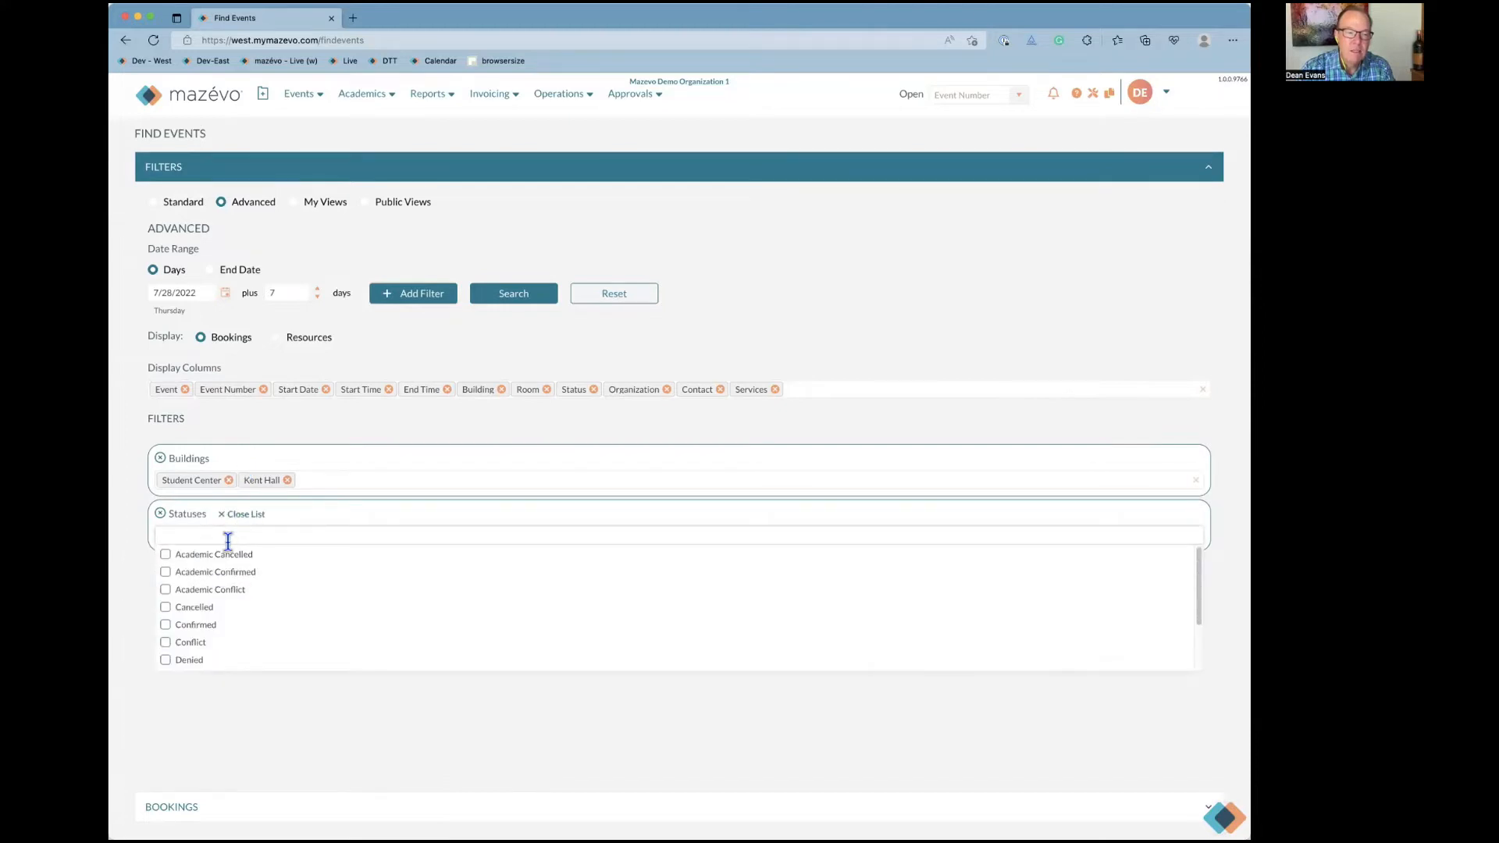
{"action": "left_click", "coordinate": [208, 628]}
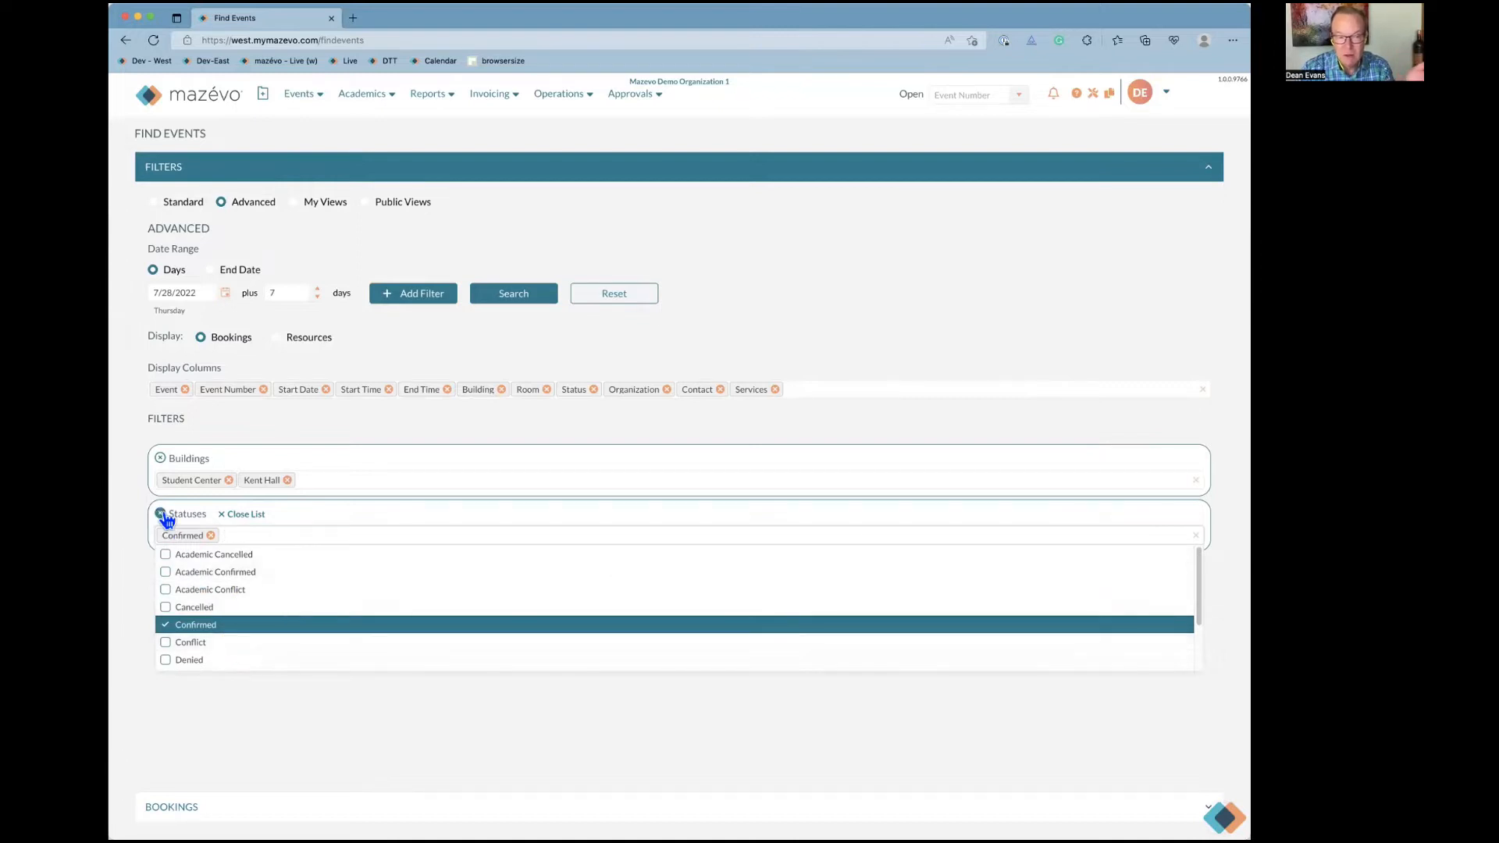
{"action": "left_click", "coordinate": [248, 515]}
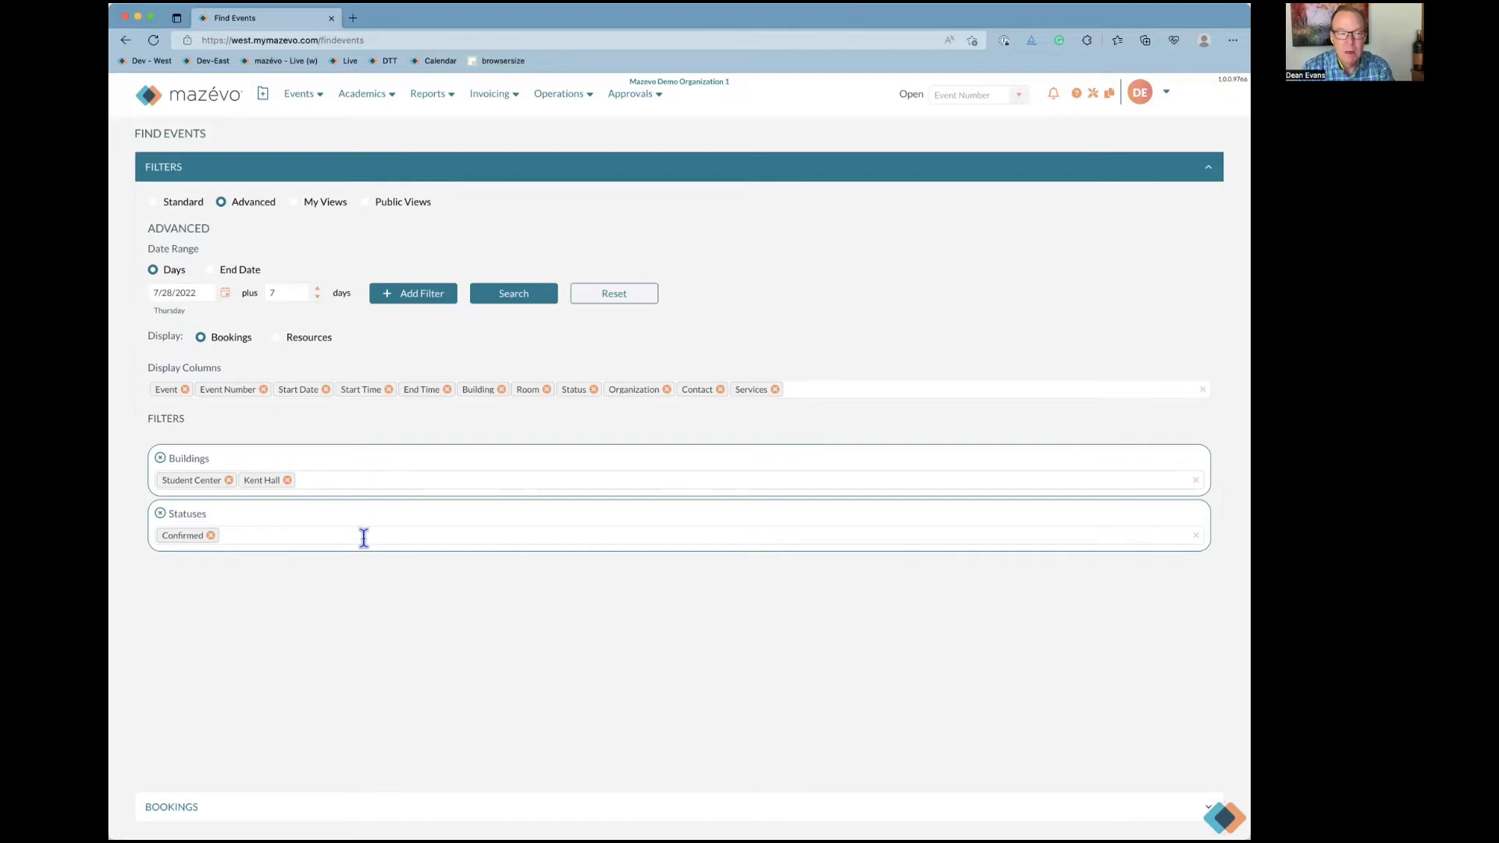
Search for bookings with the building and status filters and look across all the result columns
{"action": "left_click", "coordinate": [527, 290]}
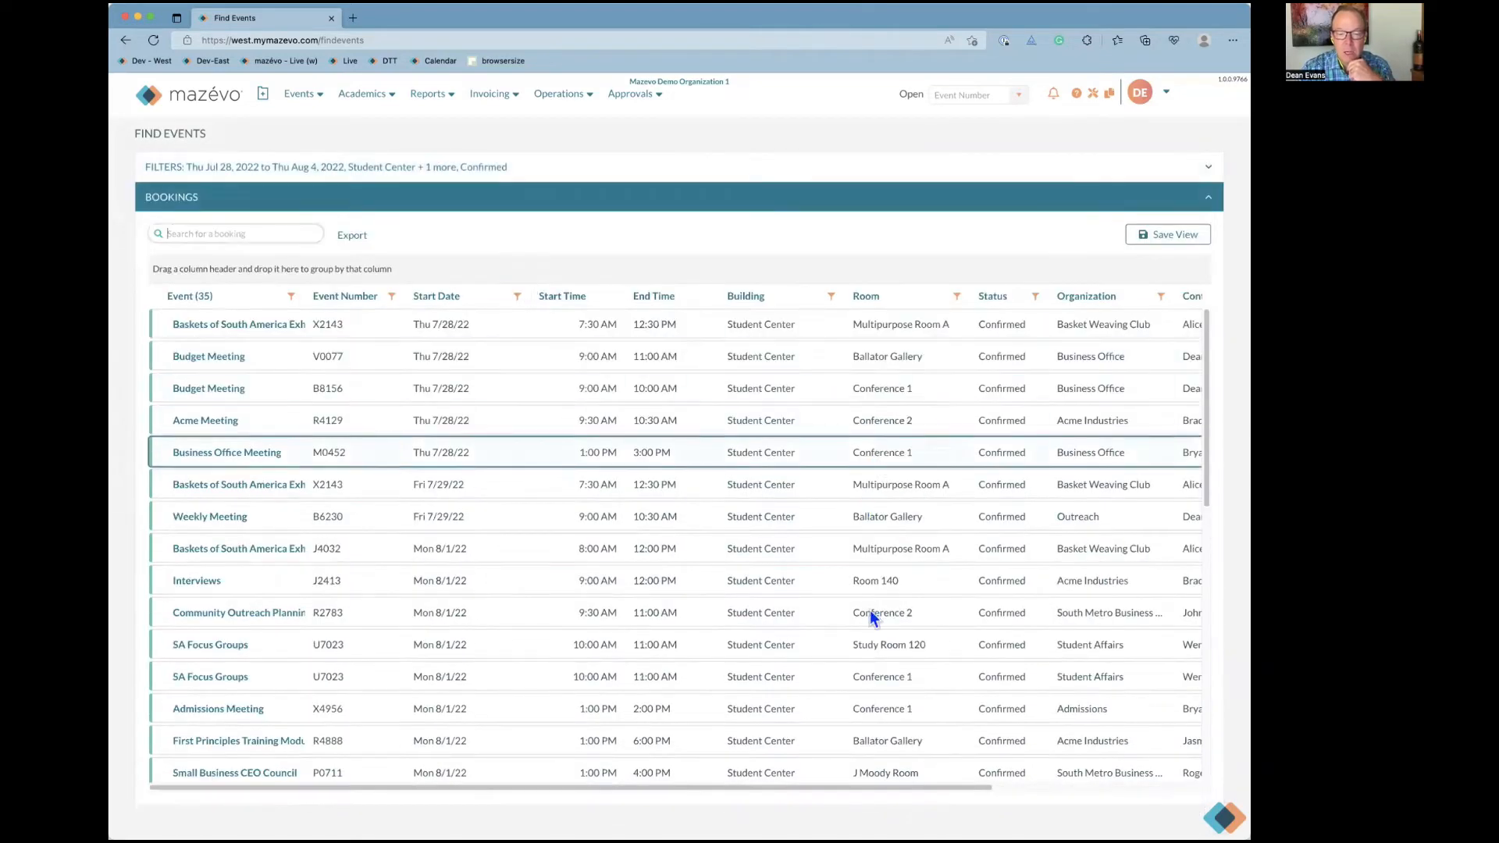
{"action": "left_click_drag", "start_coordinate": [891, 786], "coordinate": [1097, 786]}
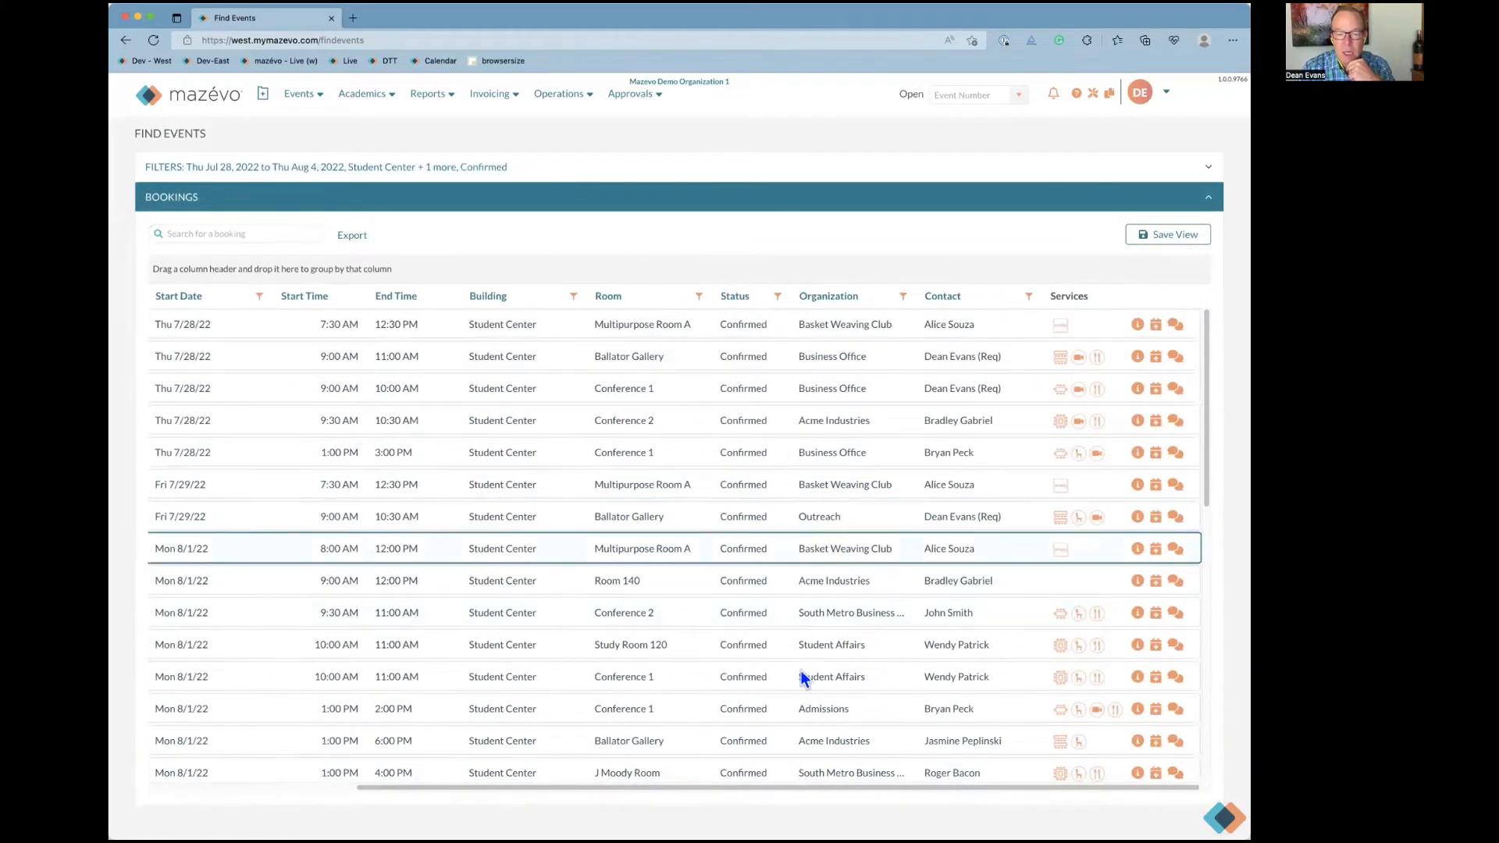
{"action": "left_click_drag", "start_coordinate": [805, 789], "coordinate": [480, 763]}
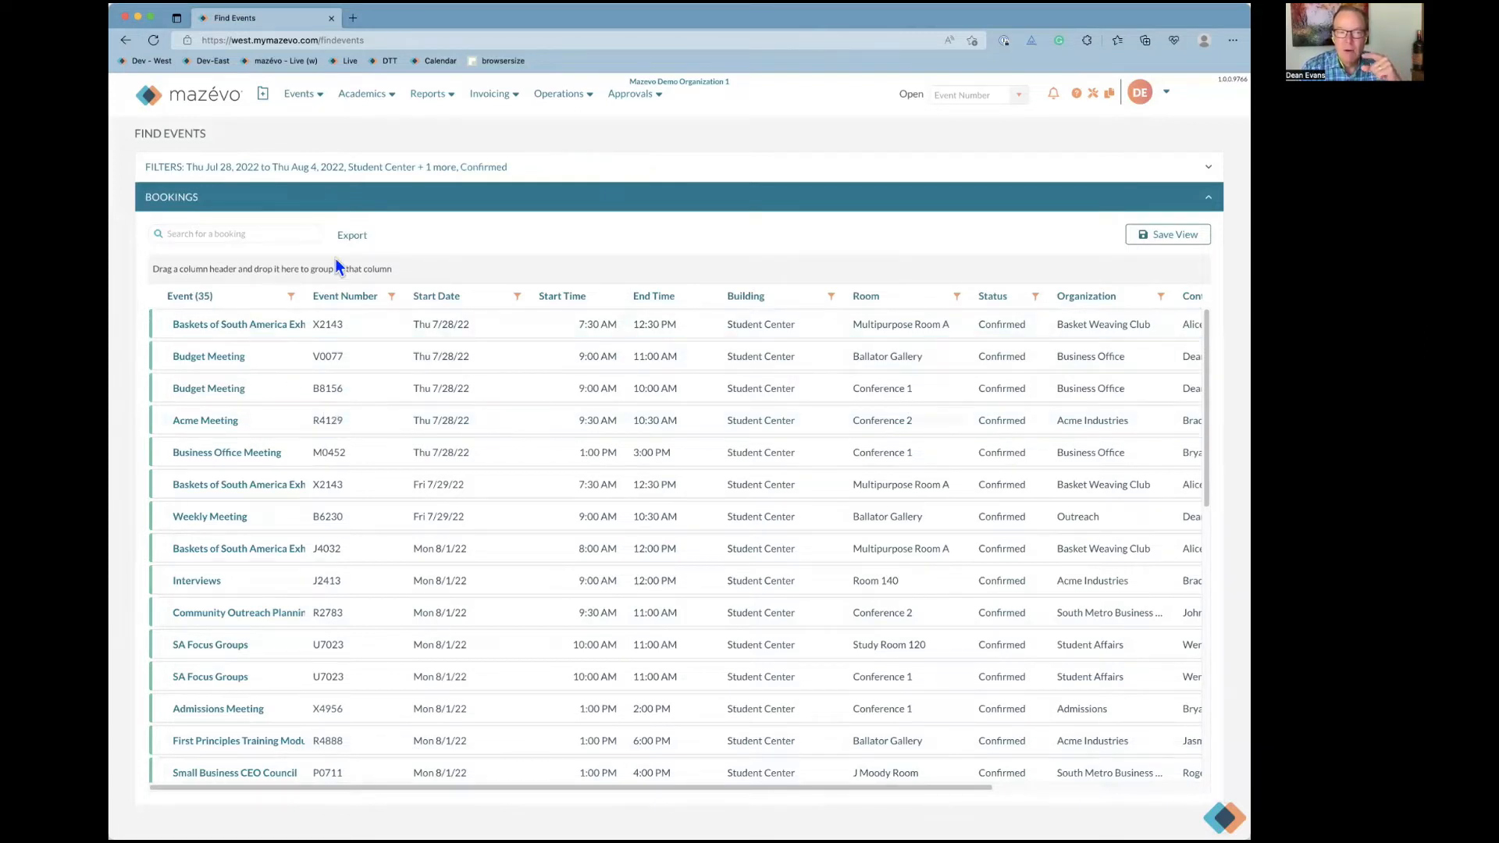
Group the booking results by Building and by Room, and remove both groupings
{"action": "left_click_drag", "start_coordinate": [735, 296], "coordinate": [663, 269]}
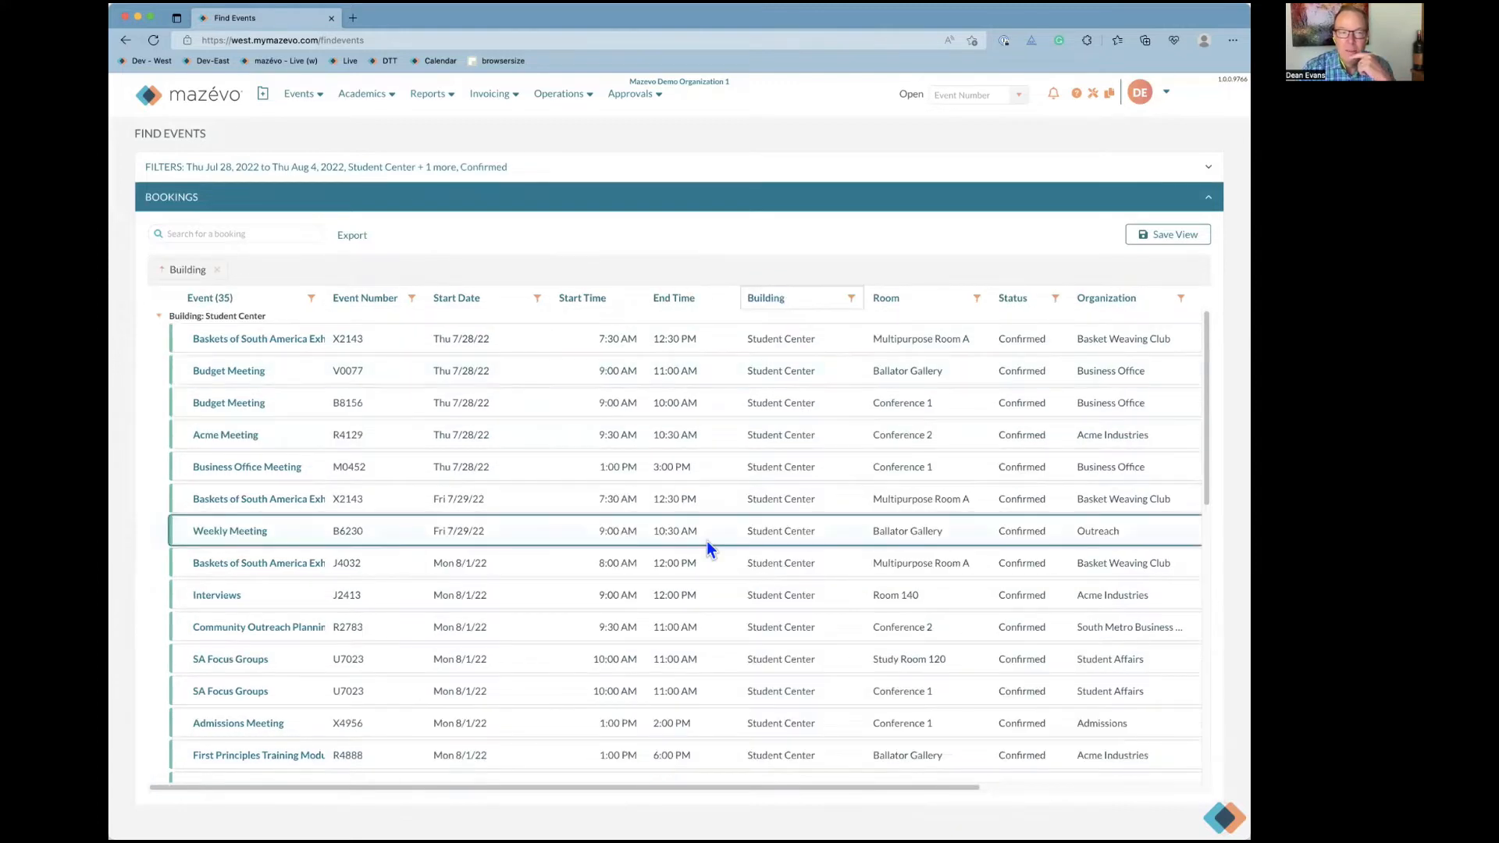
{"action": "left_click_drag", "start_coordinate": [888, 307], "coordinate": [617, 264]}
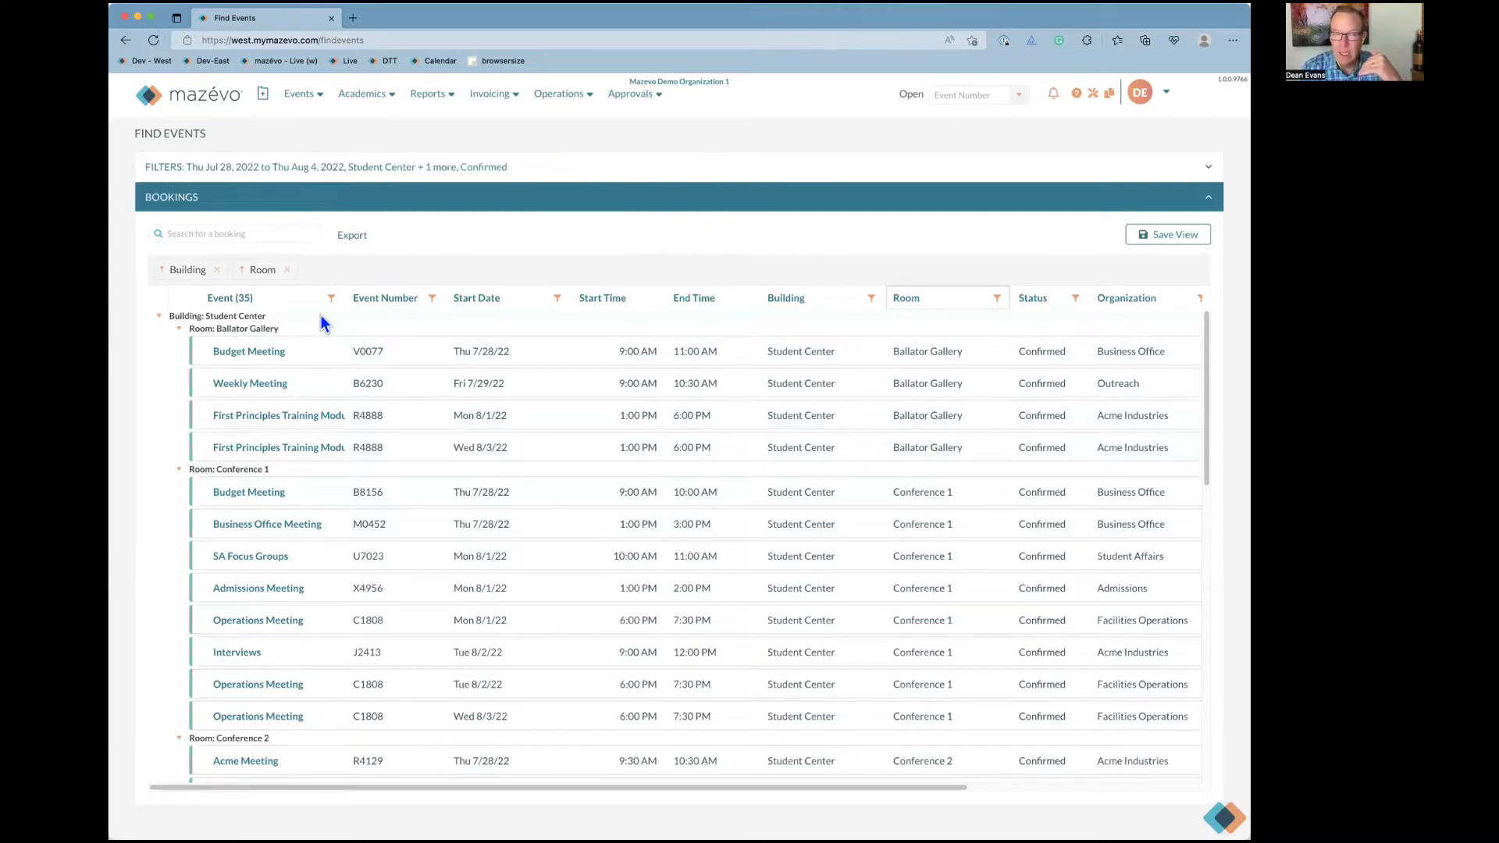
{"action": "left_click", "coordinate": [287, 269]}
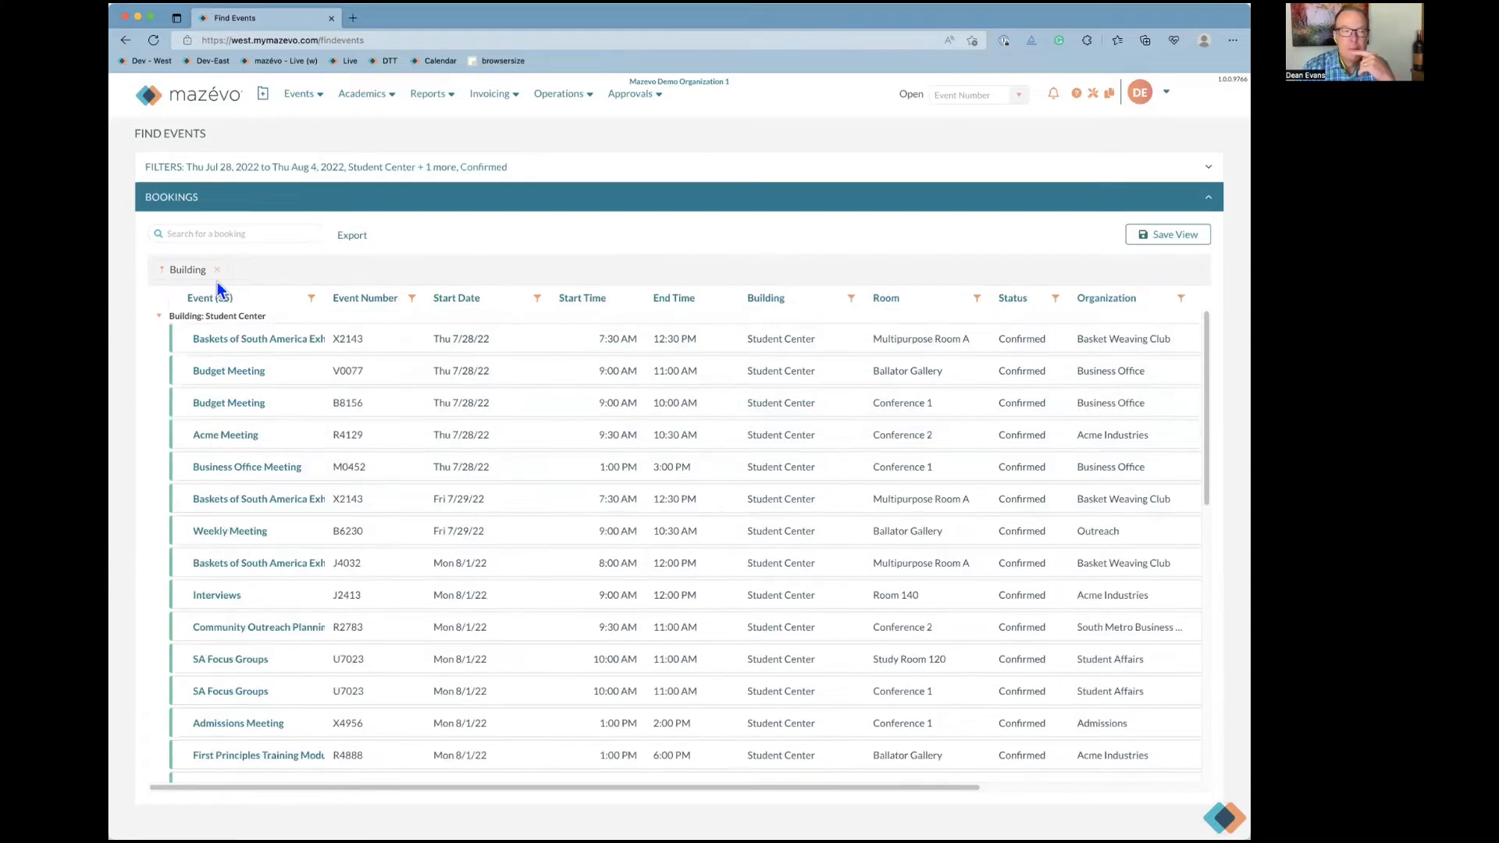
{"action": "left_click", "coordinate": [218, 269]}
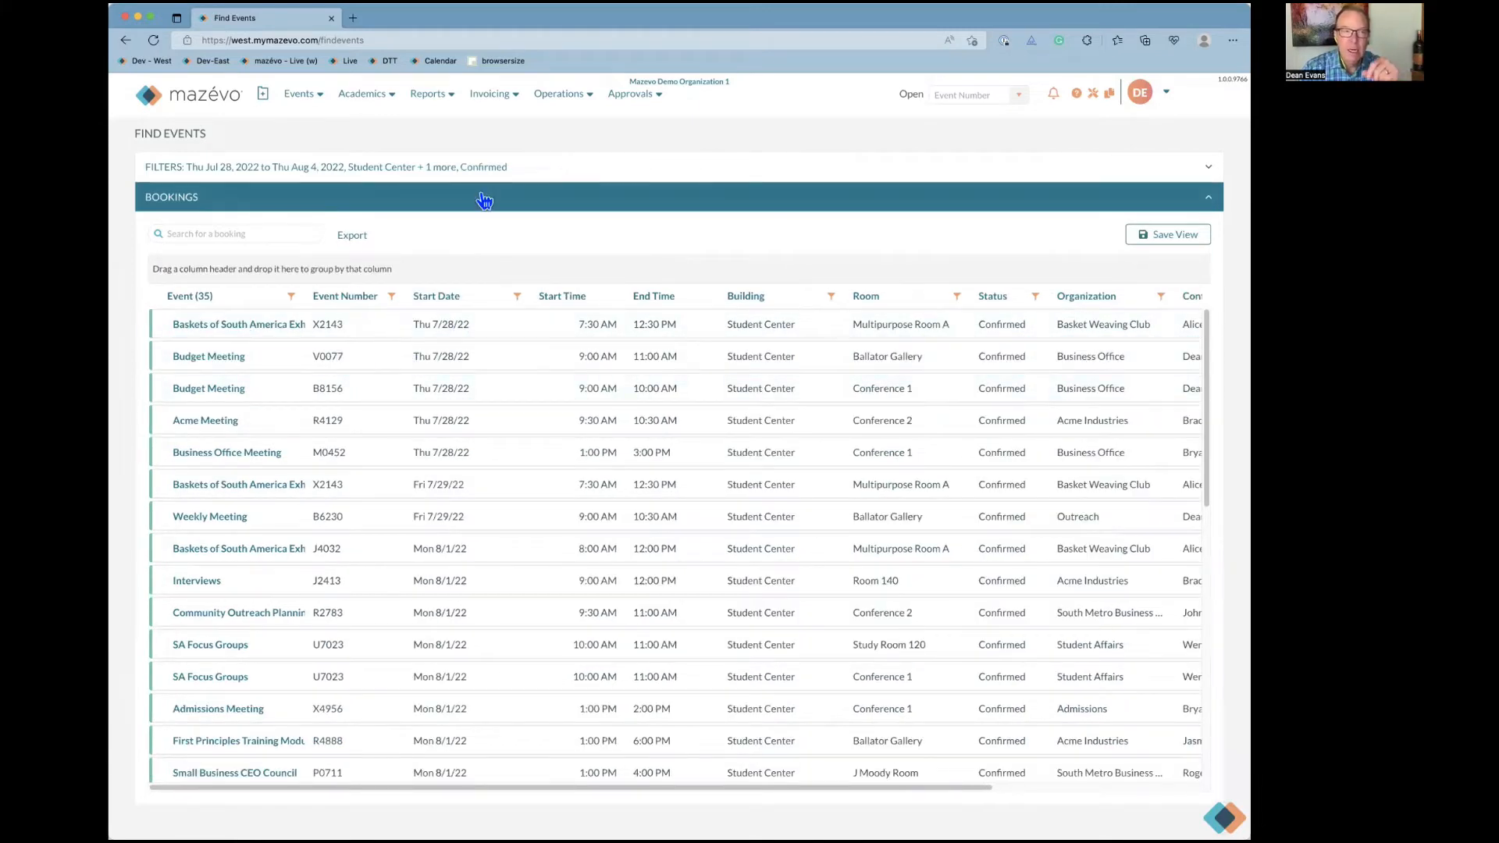
Replace the Buildings and Statuses filters of the advanced search with an Event Coordinators filter
{"action": "left_click", "coordinate": [517, 168]}
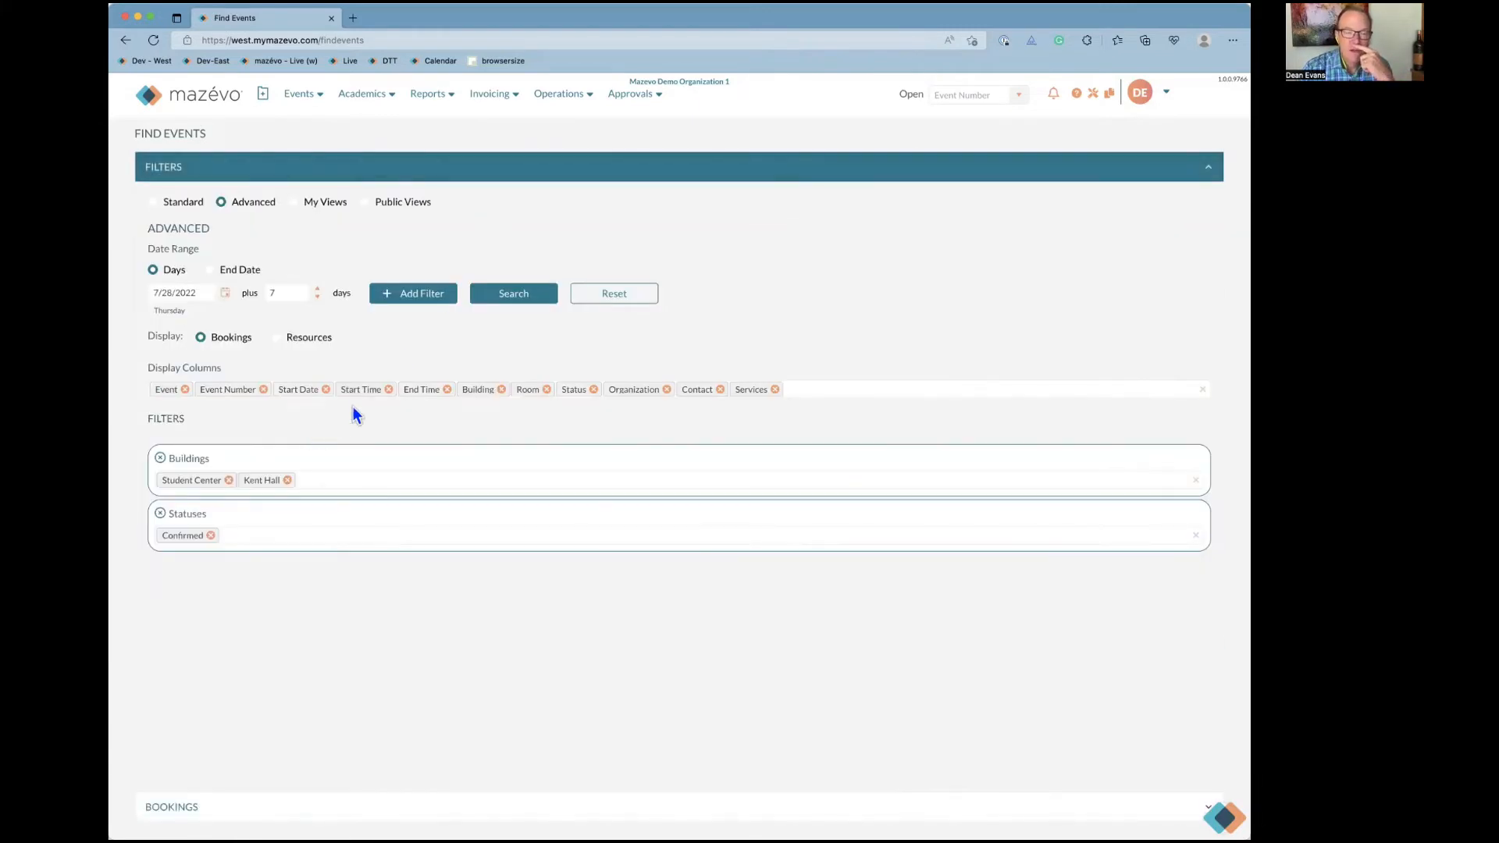
{"action": "left_click", "coordinate": [426, 295]}
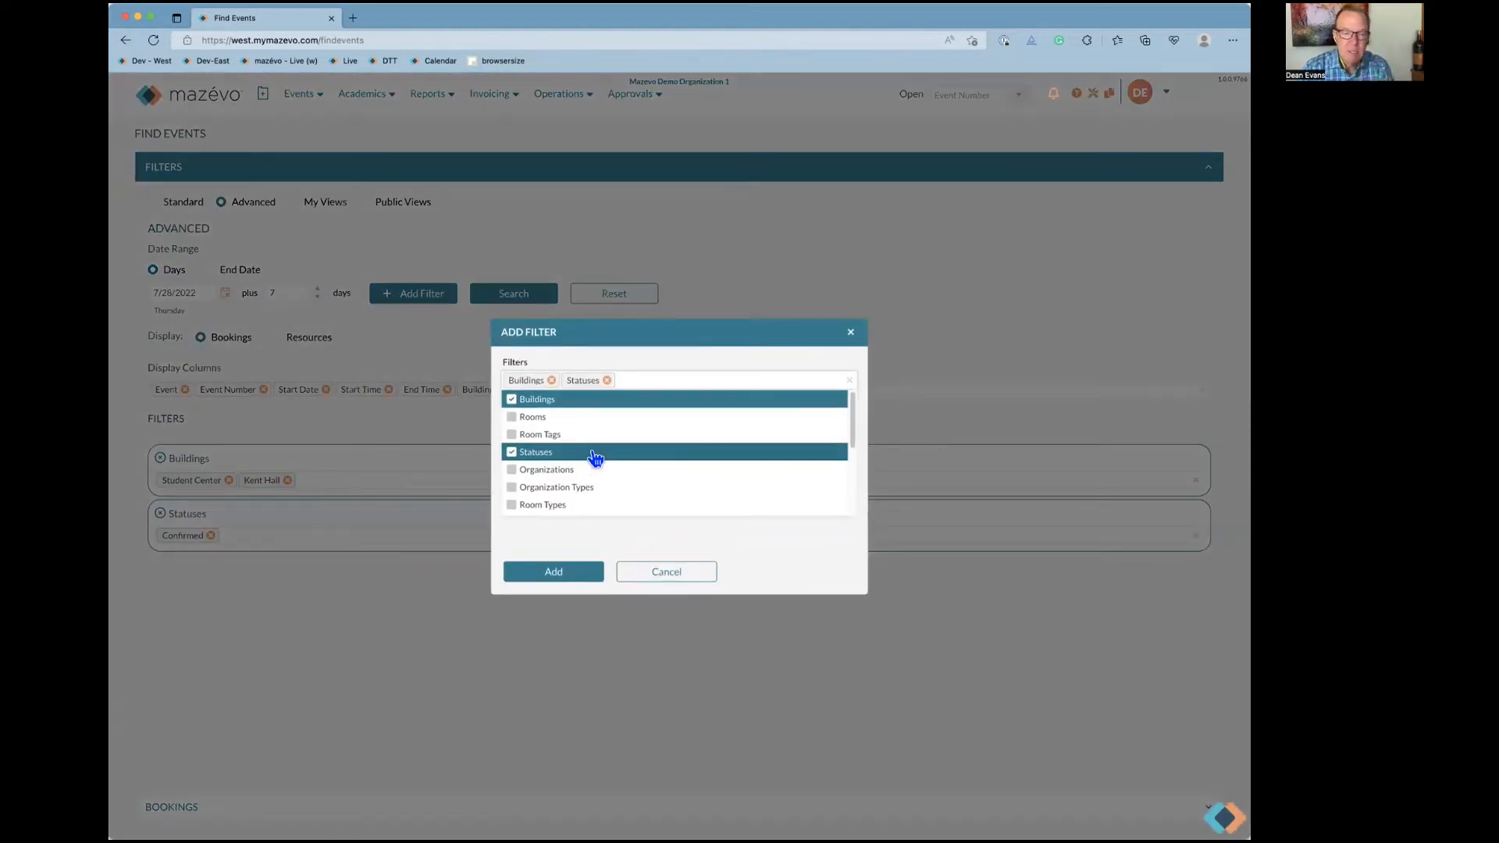
{"action": "left_click", "coordinate": [595, 458]}
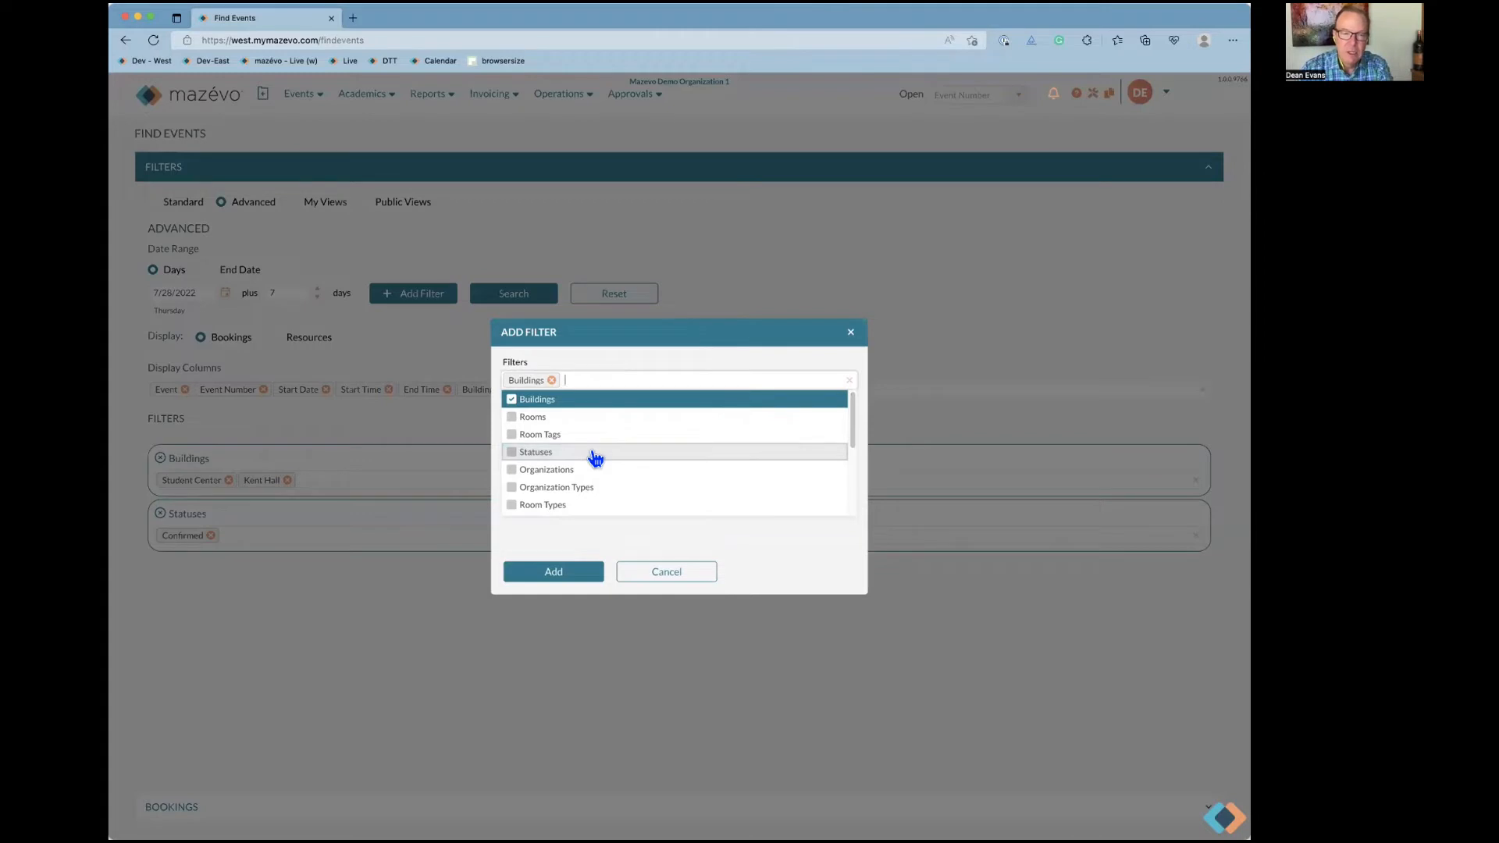
{"action": "left_click", "coordinate": [551, 400]}
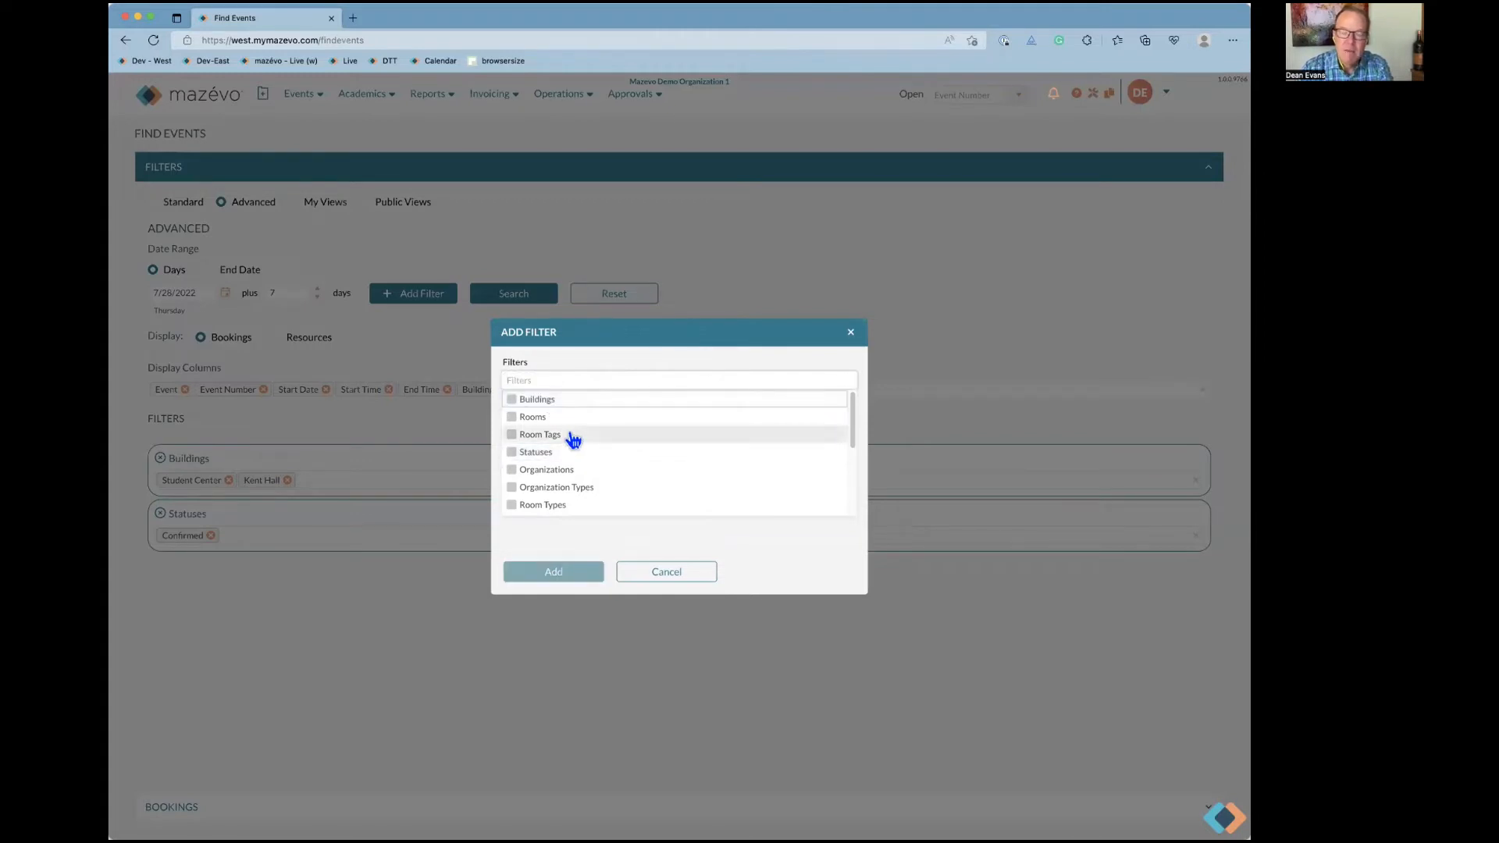
{"action": "scroll", "coordinate": [574, 441], "scroll_direction": "down", "scroll_amount": 2}
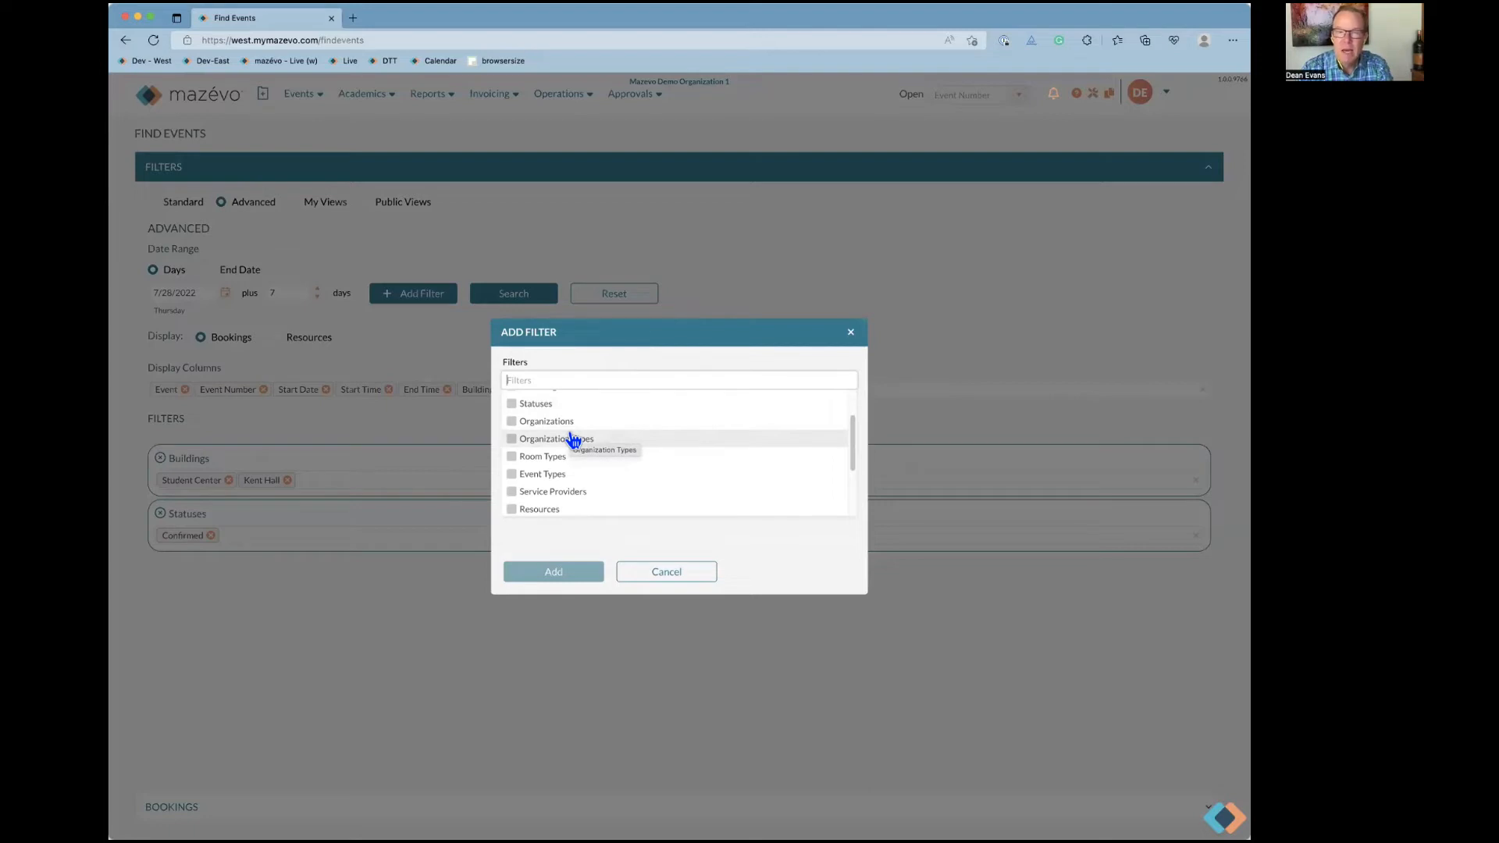
{"action": "scroll", "coordinate": [569, 469], "scroll_direction": "down", "scroll_amount": 3}
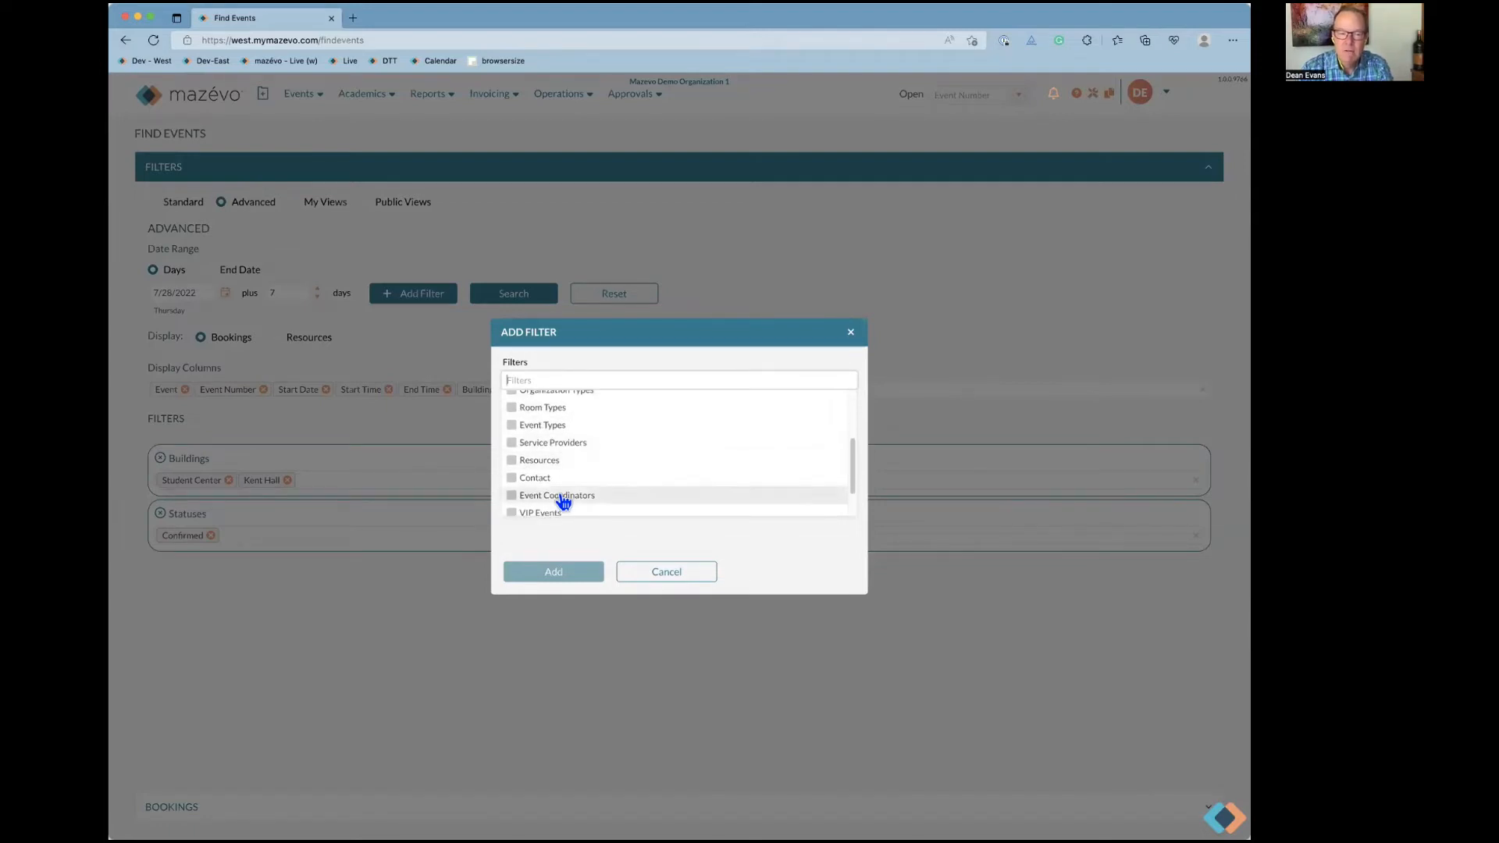
{"action": "left_click", "coordinate": [563, 496]}
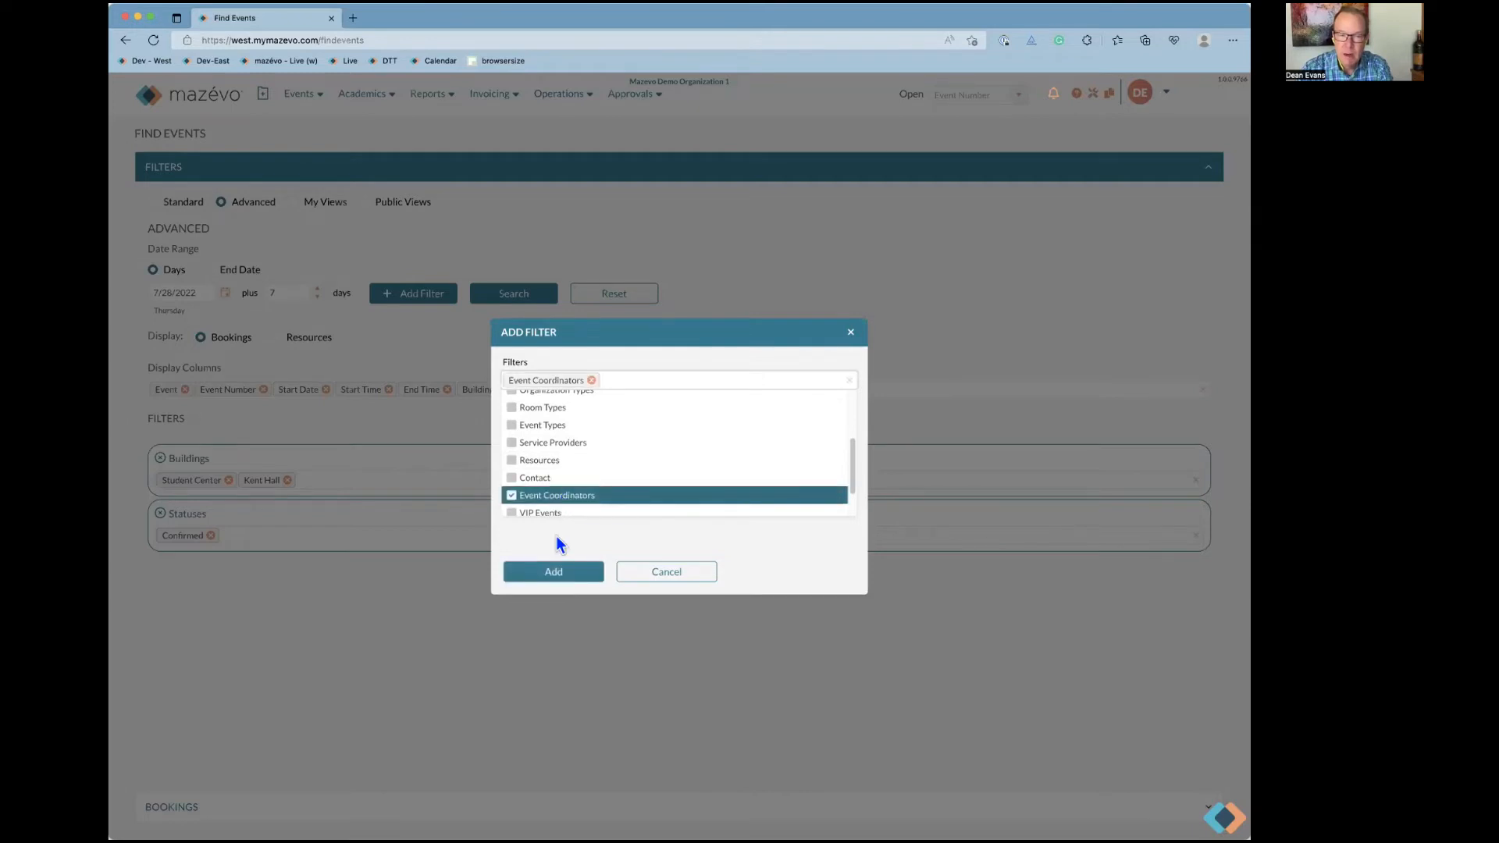
{"action": "left_click", "coordinate": [555, 574]}
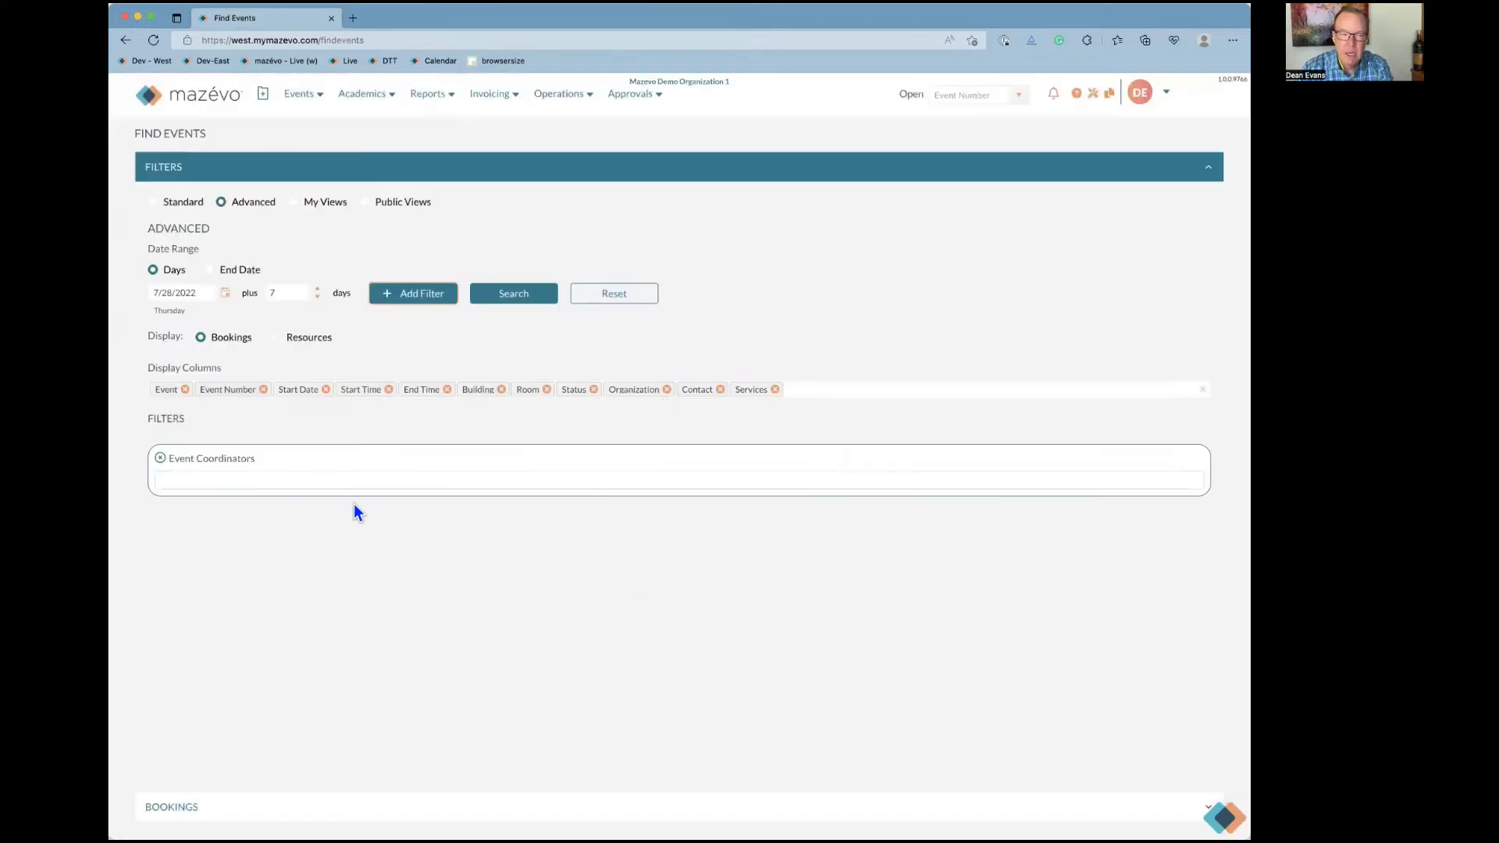
Set the Event Coordinators filter to the one coordinator offered and search for matching bookings
{"action": "left_click", "coordinate": [334, 478]}
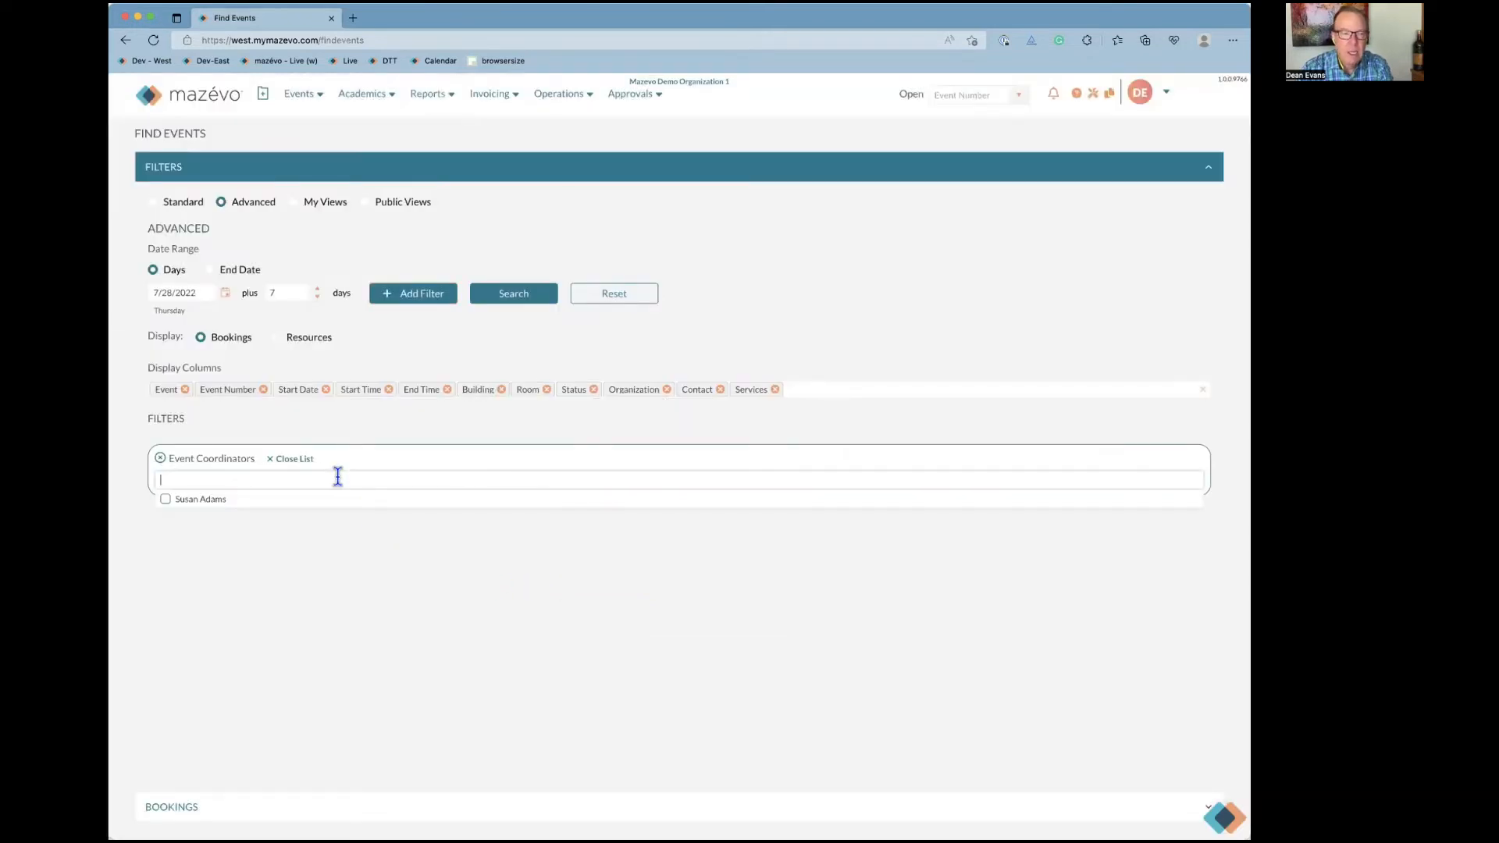
{"action": "left_click", "coordinate": [165, 501]}
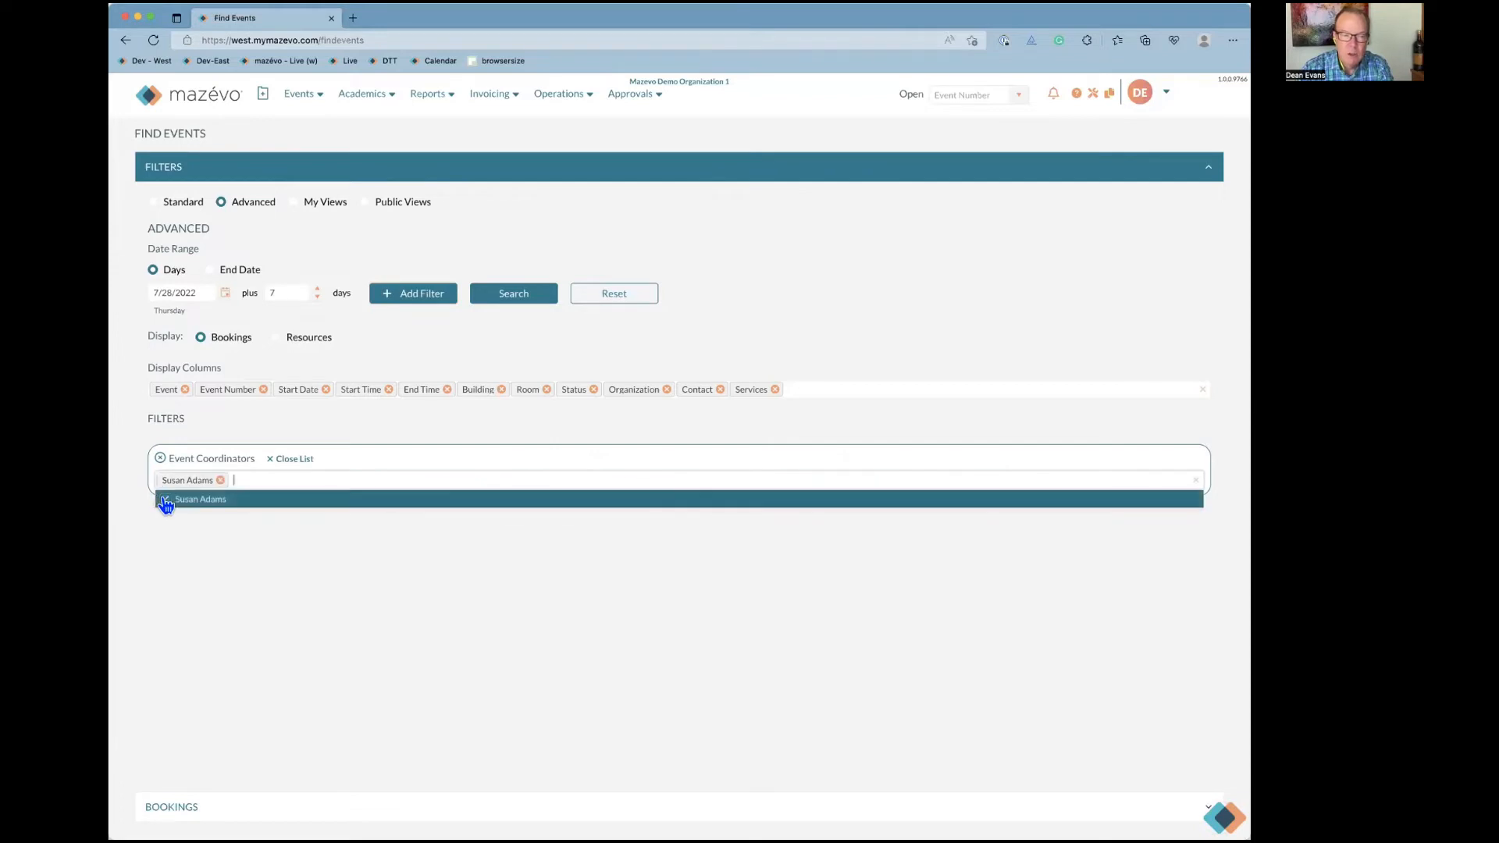
{"action": "left_click", "coordinate": [295, 459]}
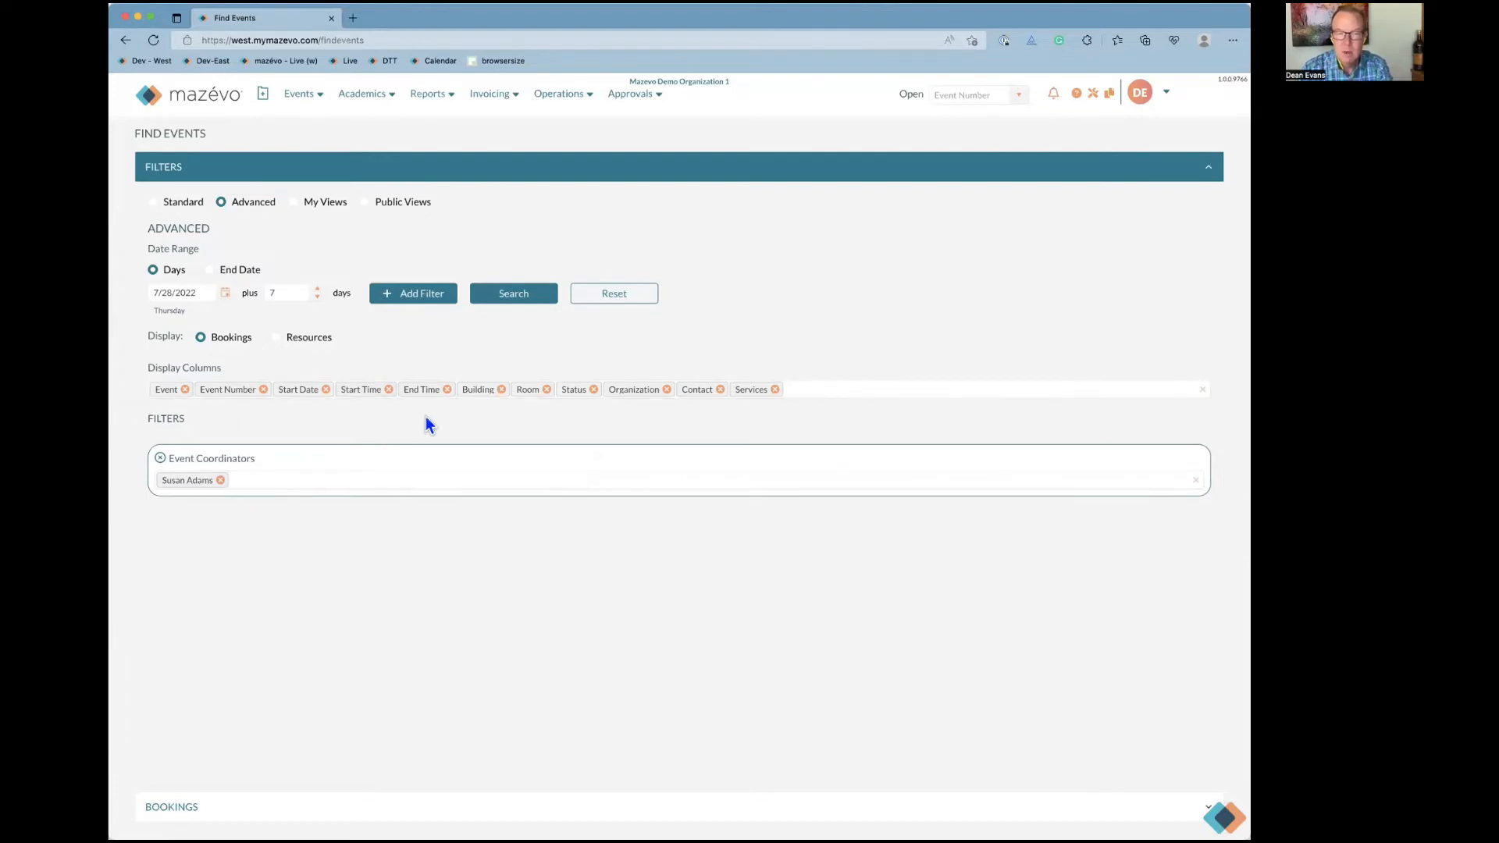
{"action": "left_click", "coordinate": [533, 300]}
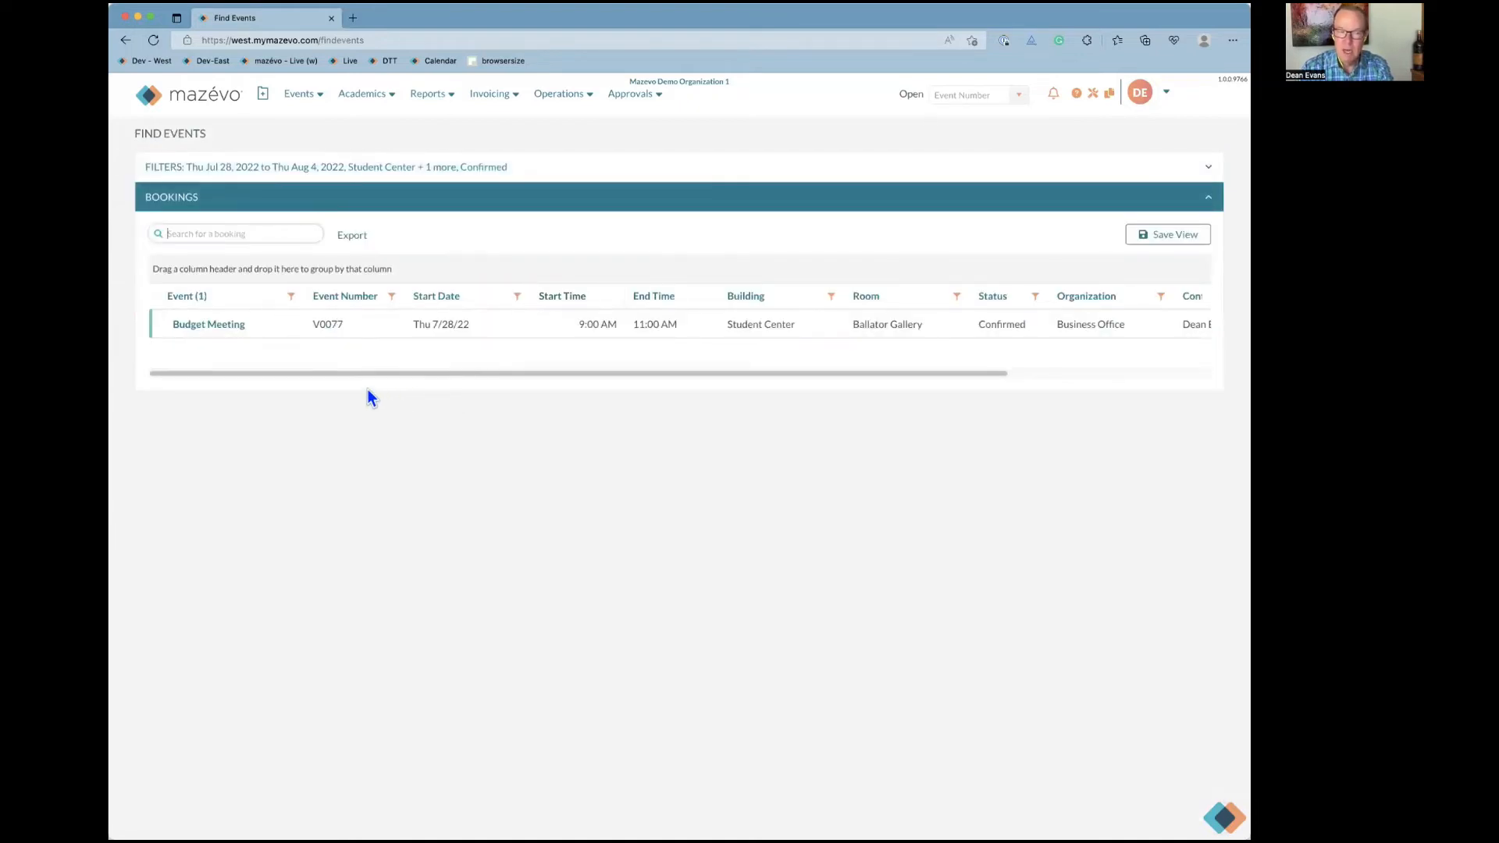
Open the Budget Meeting event from the results, check its organization contact and event coordinator details, and close it
{"action": "left_click", "coordinate": [237, 325]}
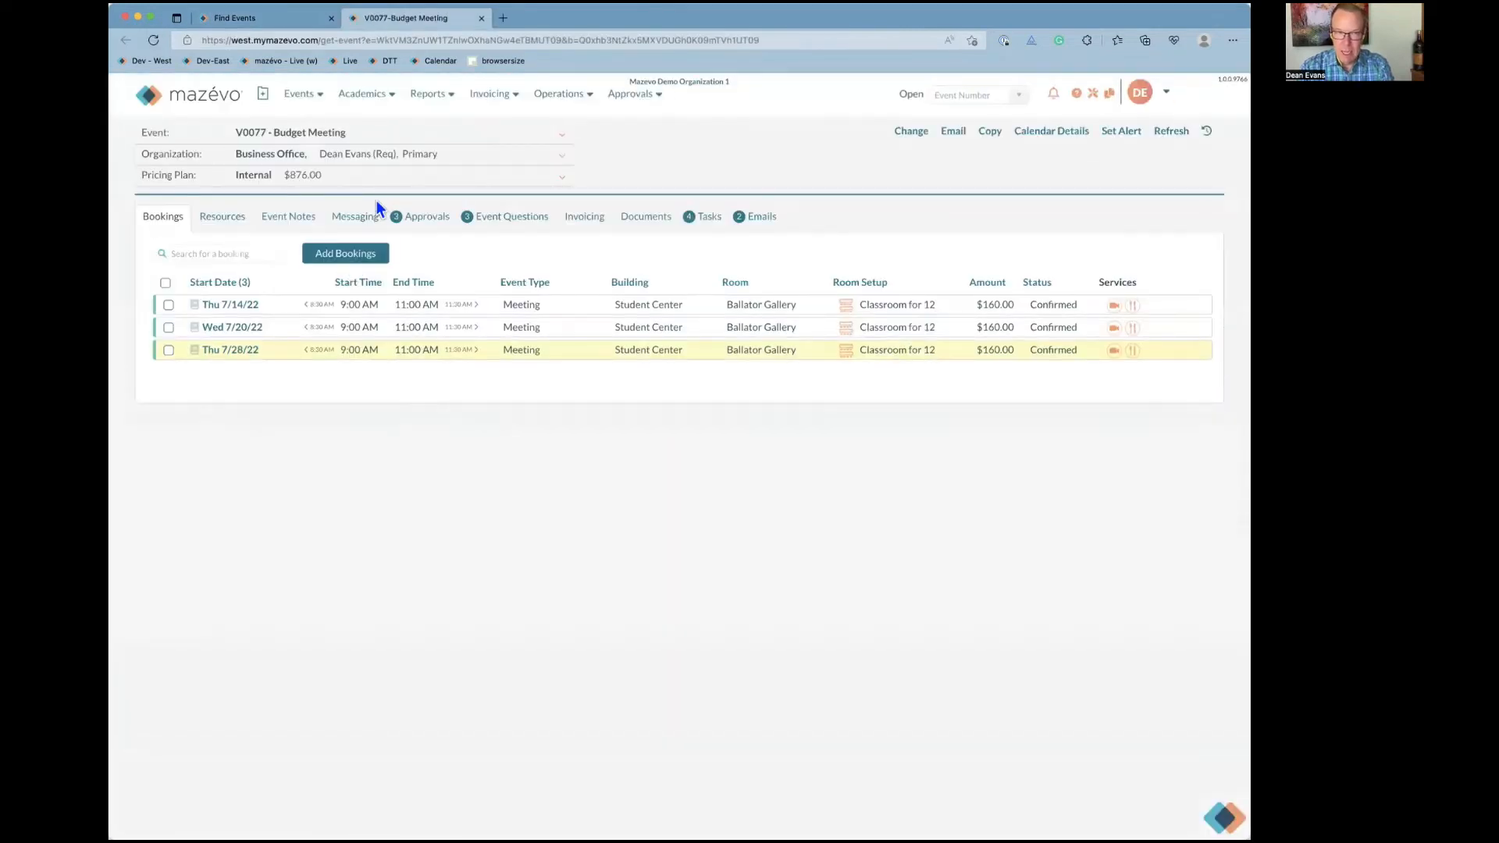
{"action": "left_click", "coordinate": [438, 159]}
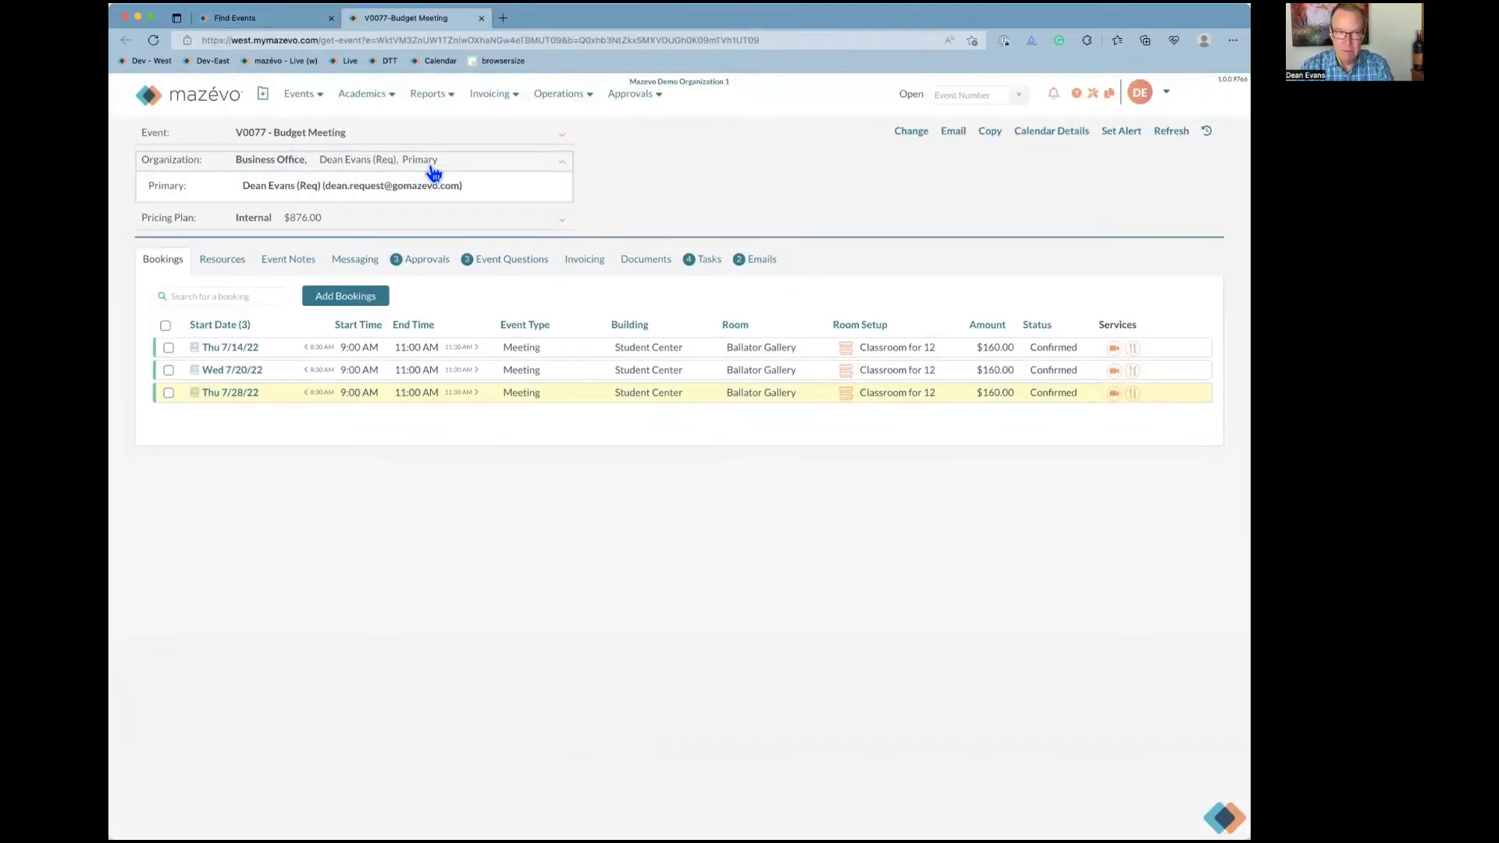
{"action": "left_click", "coordinate": [429, 133]}
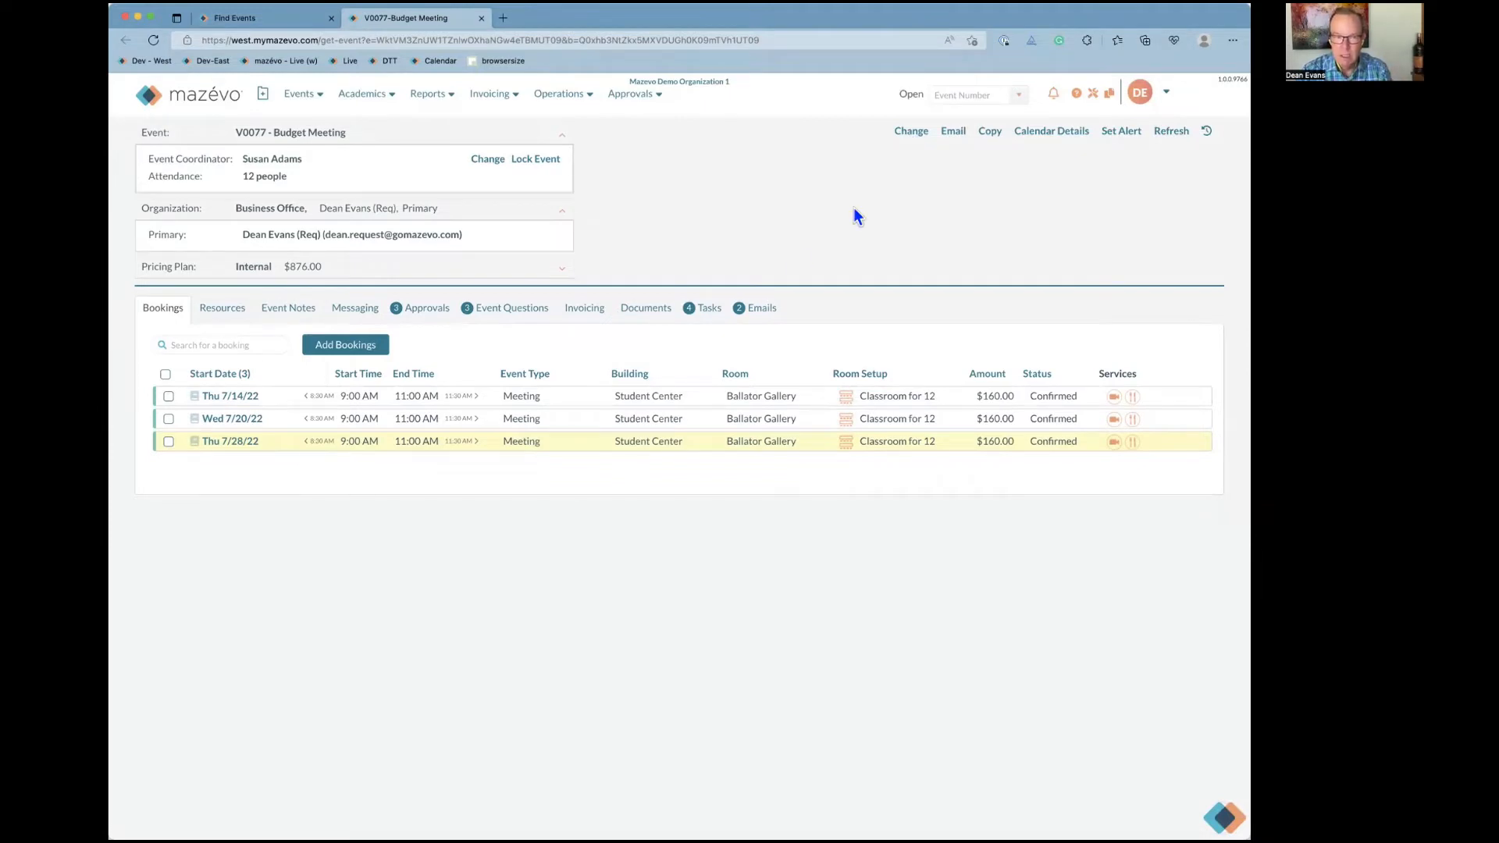
{"action": "left_click", "coordinate": [481, 19]}
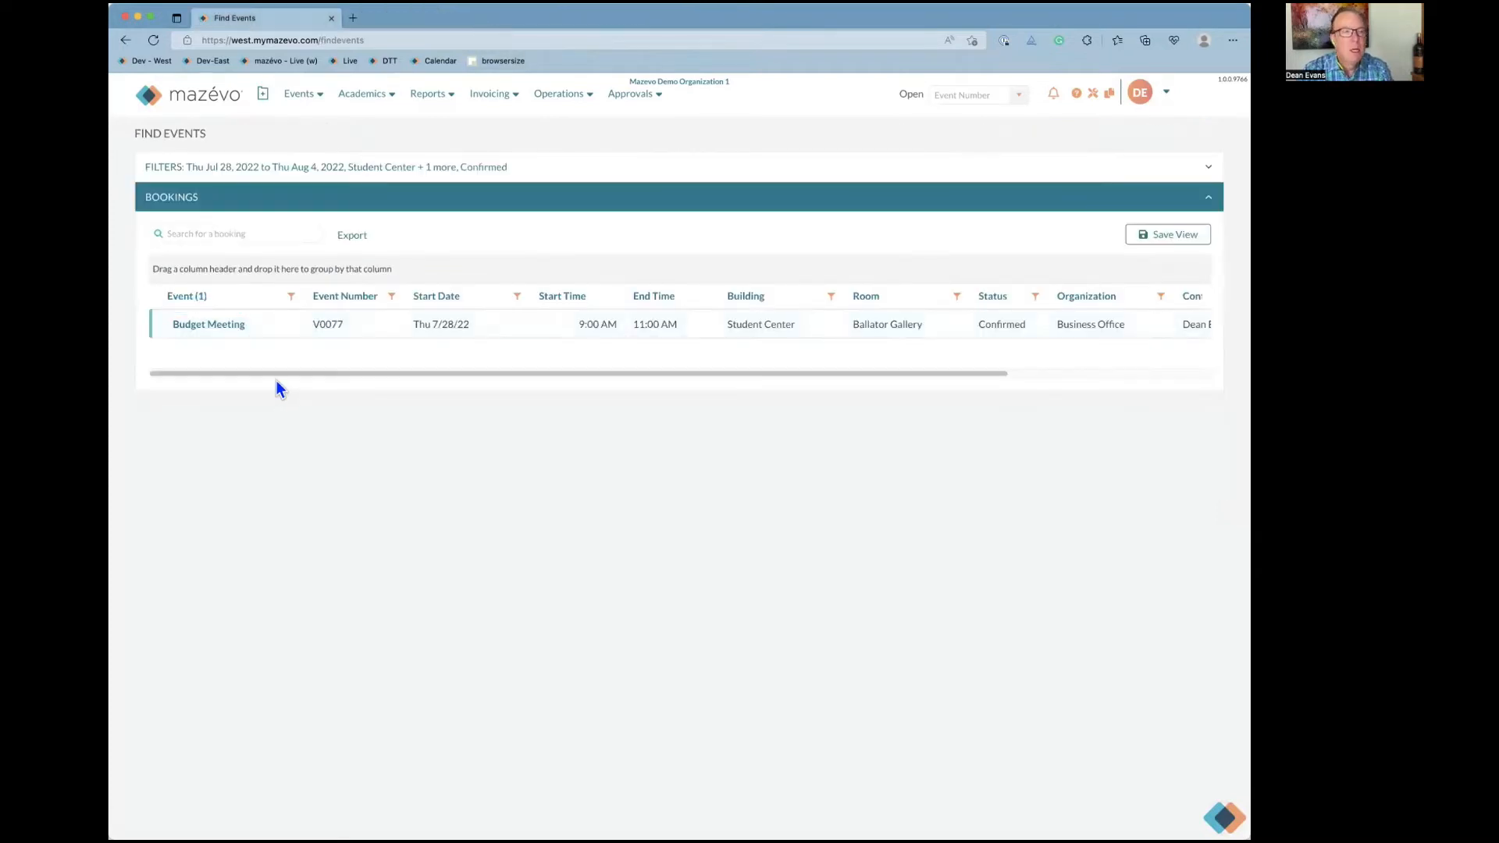
Remove the Event Coordinators filter and add Event Coordinator to the display columns
{"action": "left_click", "coordinate": [377, 167]}
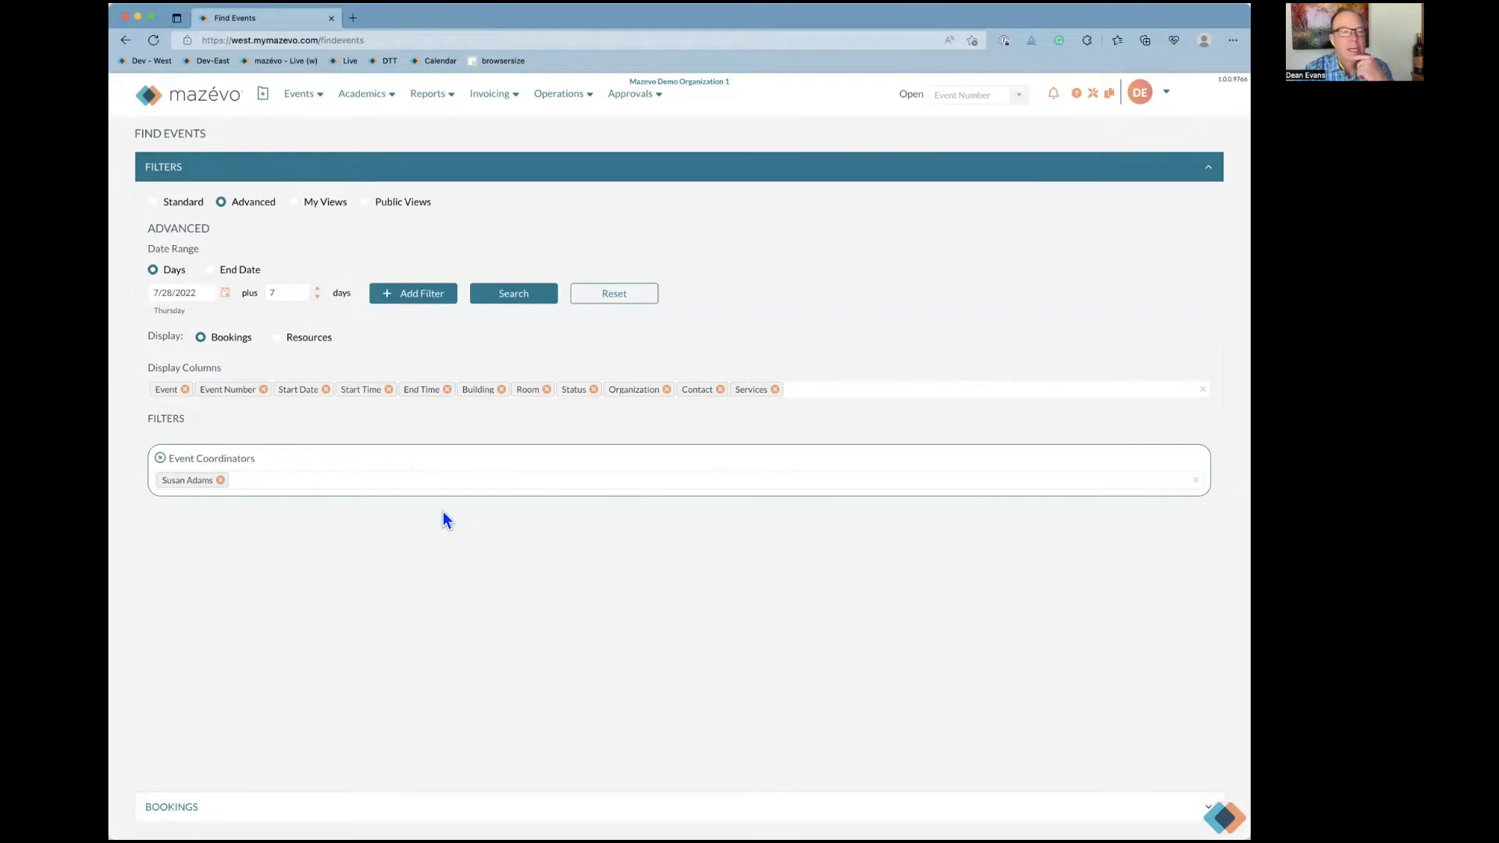
{"action": "left_click", "coordinate": [161, 459]}
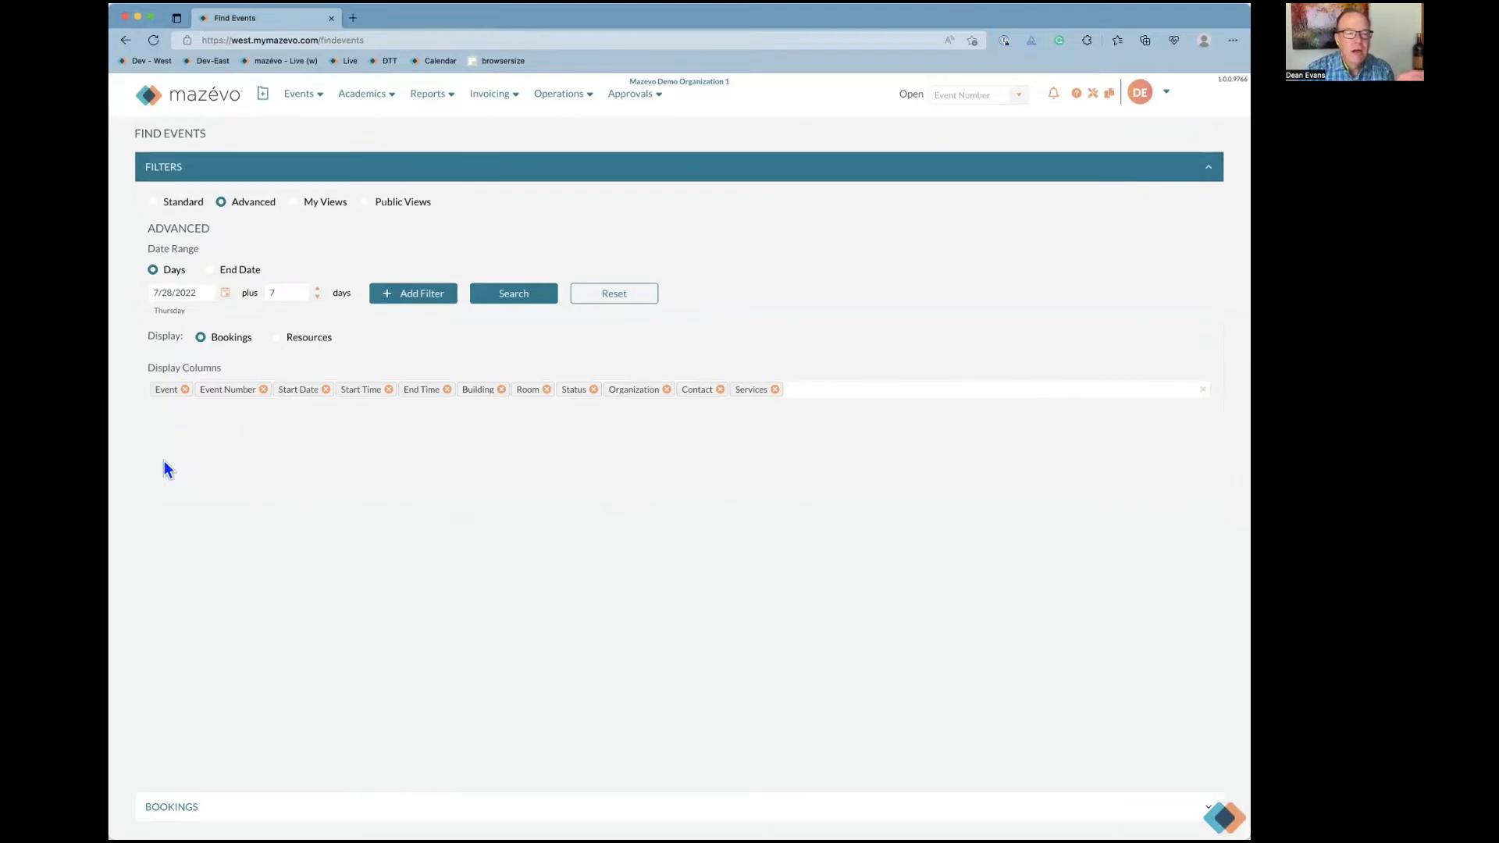
{"action": "left_click", "coordinate": [835, 389]}
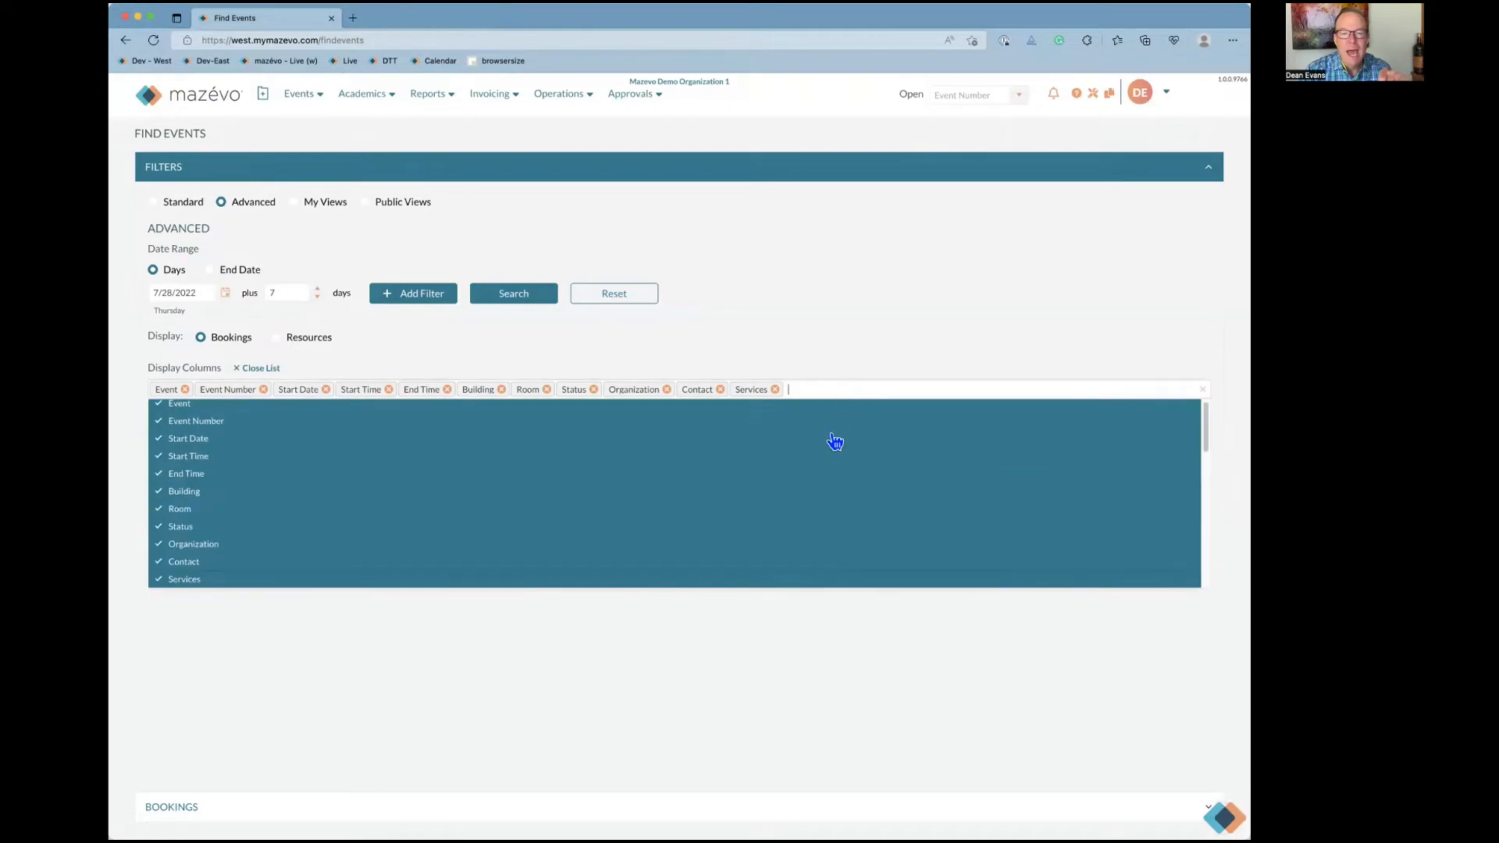
{"action": "scroll", "coordinate": [833, 442], "scroll_direction": "down", "scroll_amount": 3}
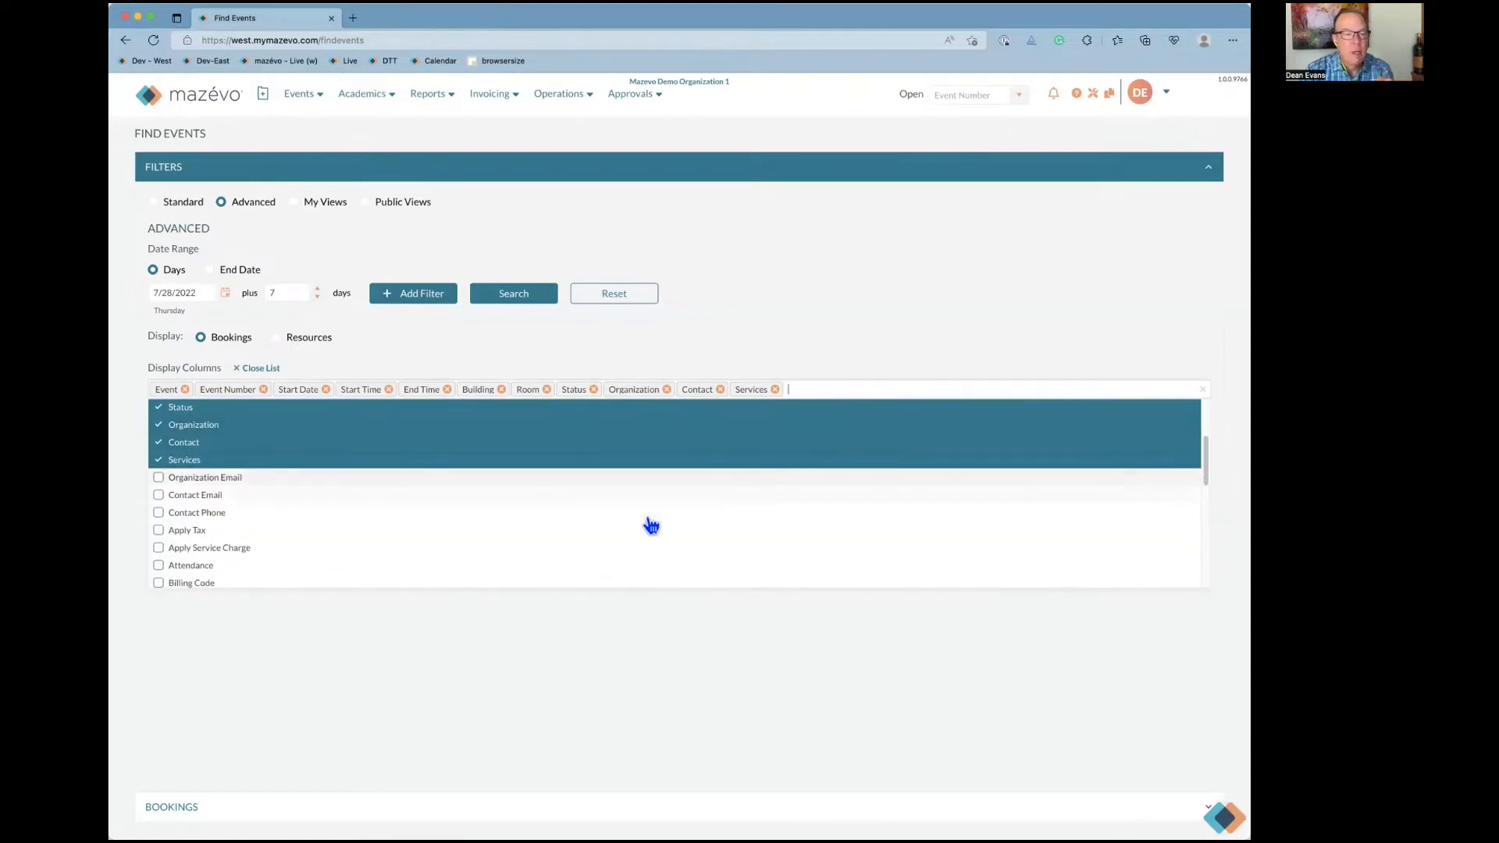
{"action": "scroll", "coordinate": [595, 528], "scroll_direction": "down", "scroll_amount": 2}
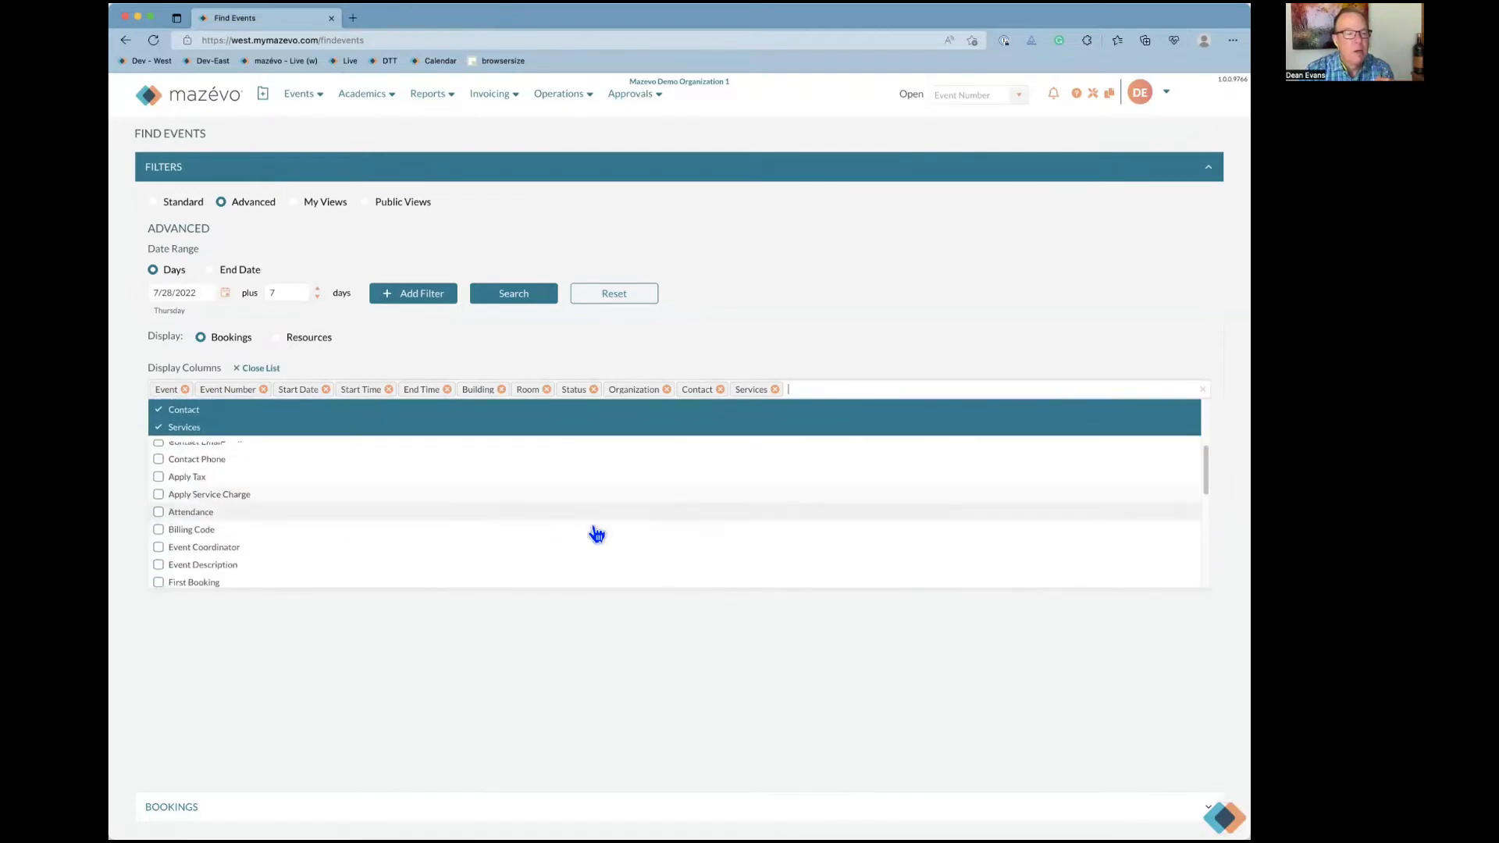
{"action": "left_click", "coordinate": [159, 539]}
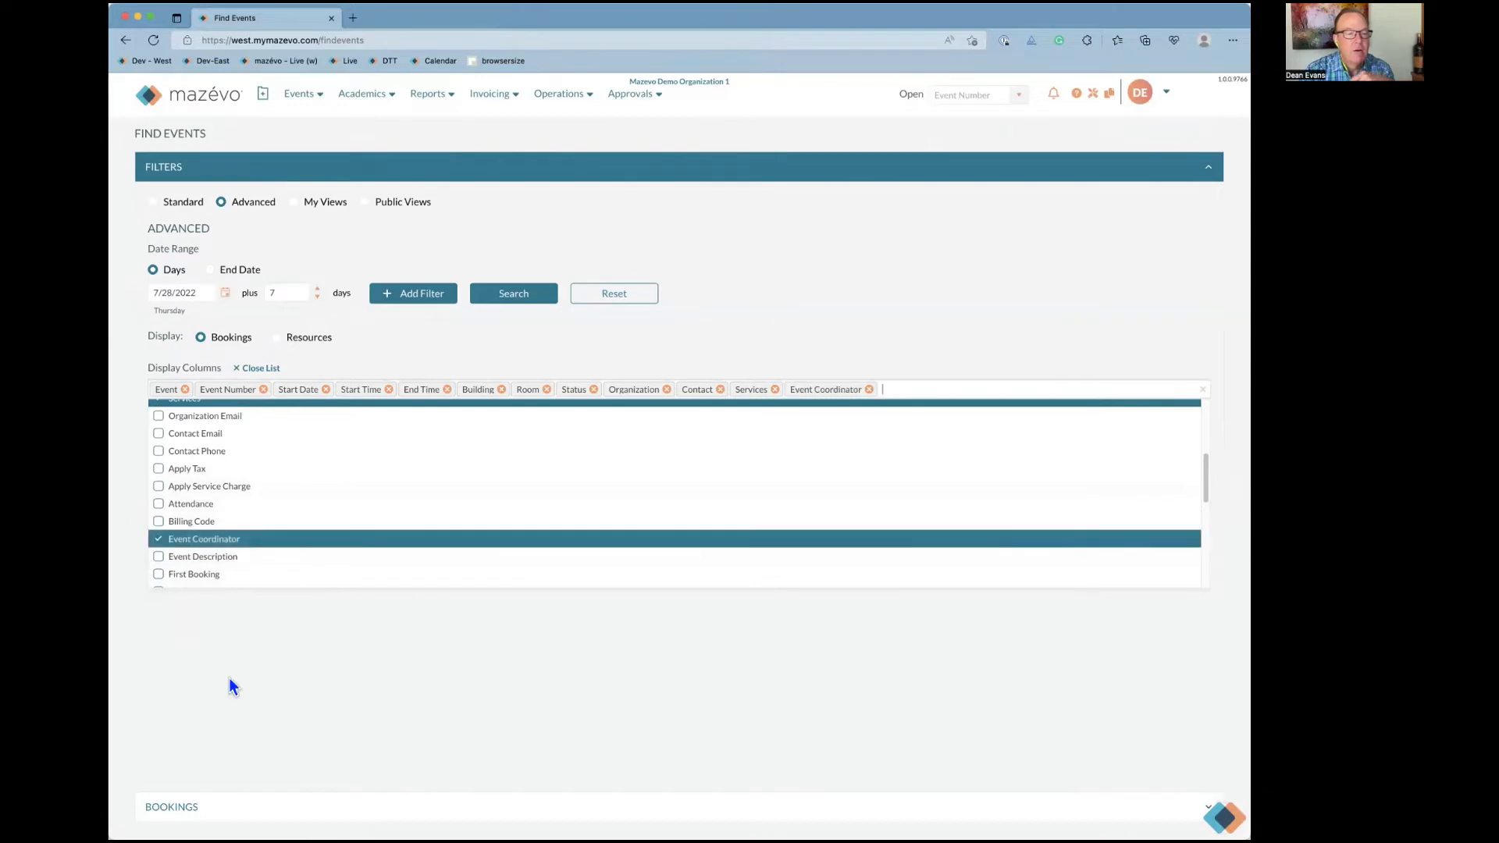
Search for bookings with the added column and try sorting the results by Event Coordinator
{"action": "left_click", "coordinate": [537, 301]}
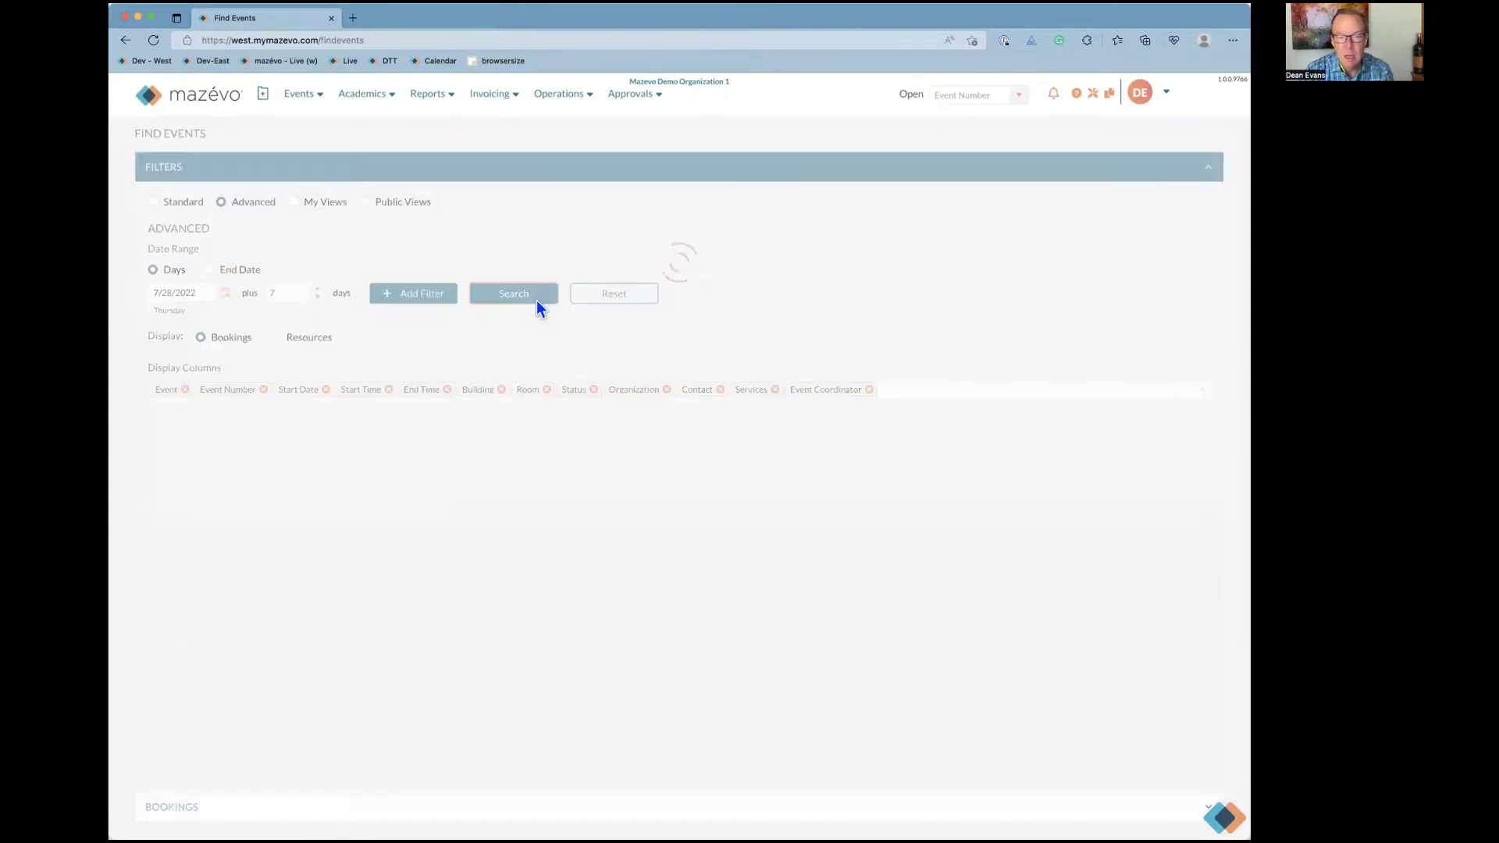
{"action": "left_click_drag", "start_coordinate": [791, 784], "coordinate": [1107, 794]}
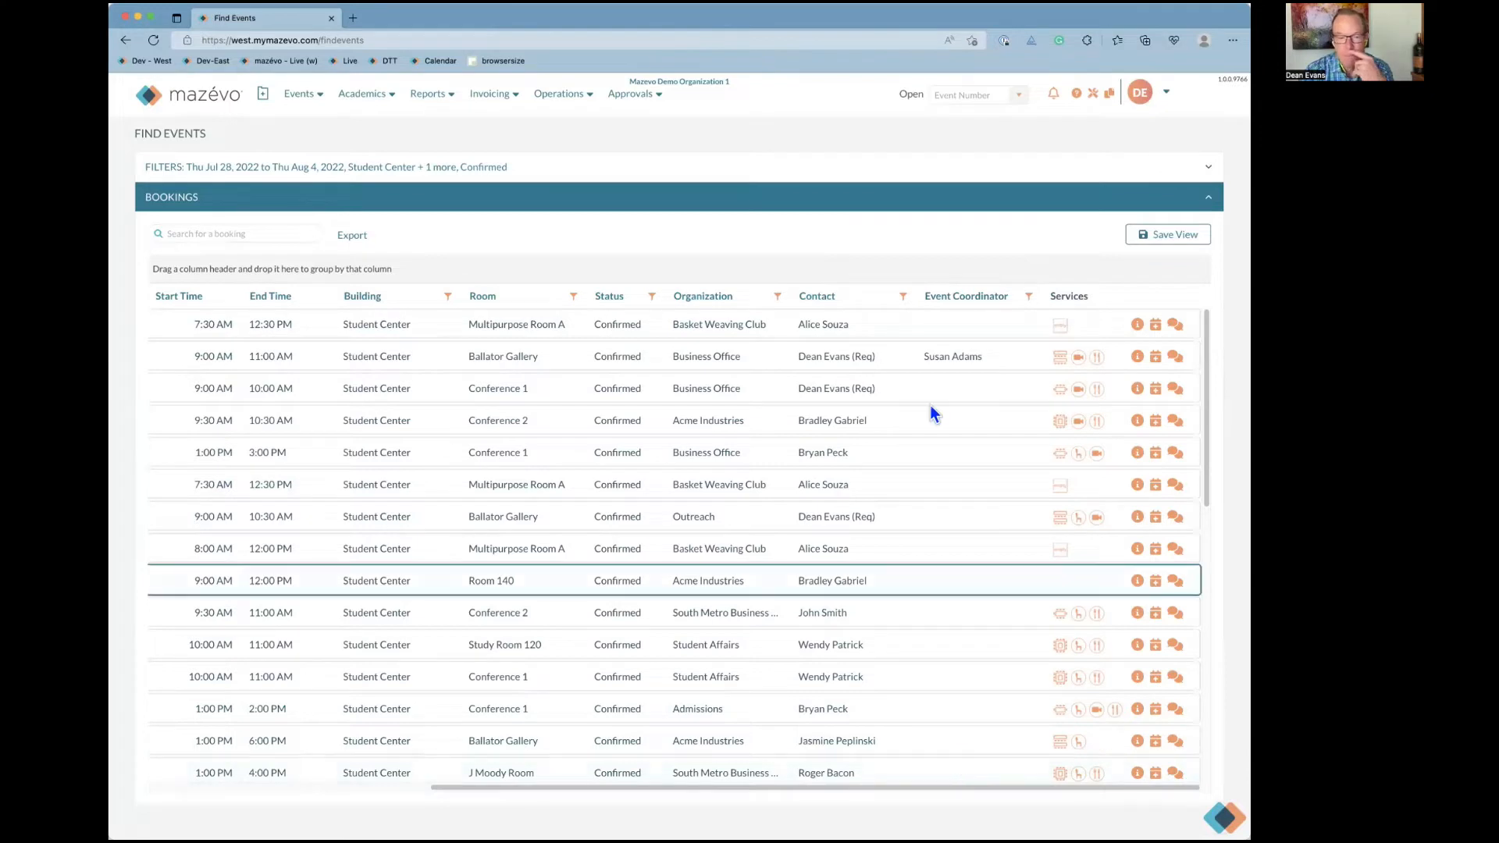
{"action": "left_click", "coordinate": [977, 304]}
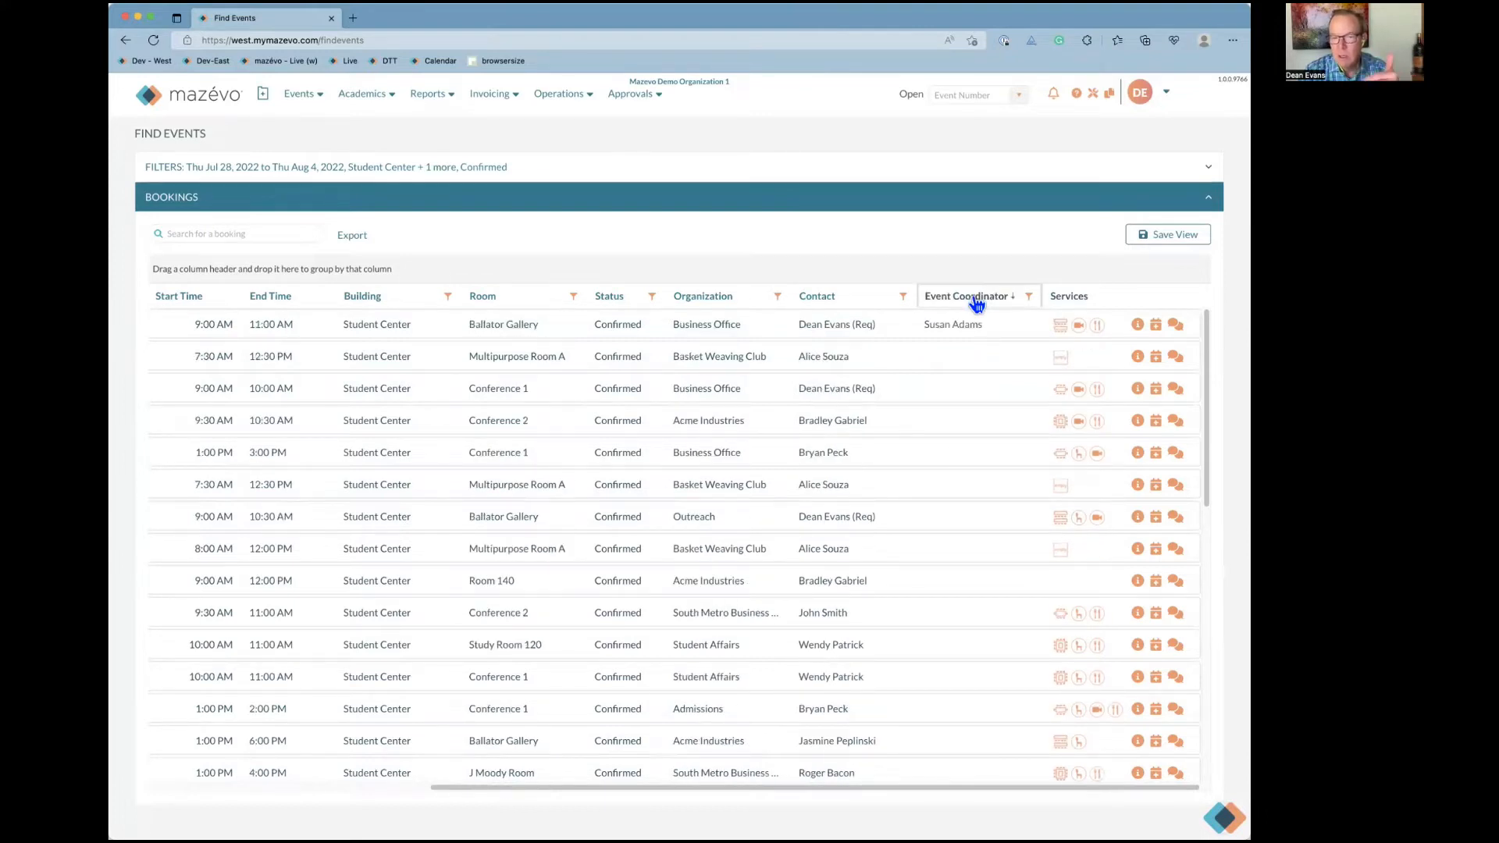
{"action": "left_click", "coordinate": [977, 300]}
Search within the booking results for the first three letters of the event coordinator's first name and look across the columns
{"action": "left_click", "coordinate": [271, 233]}
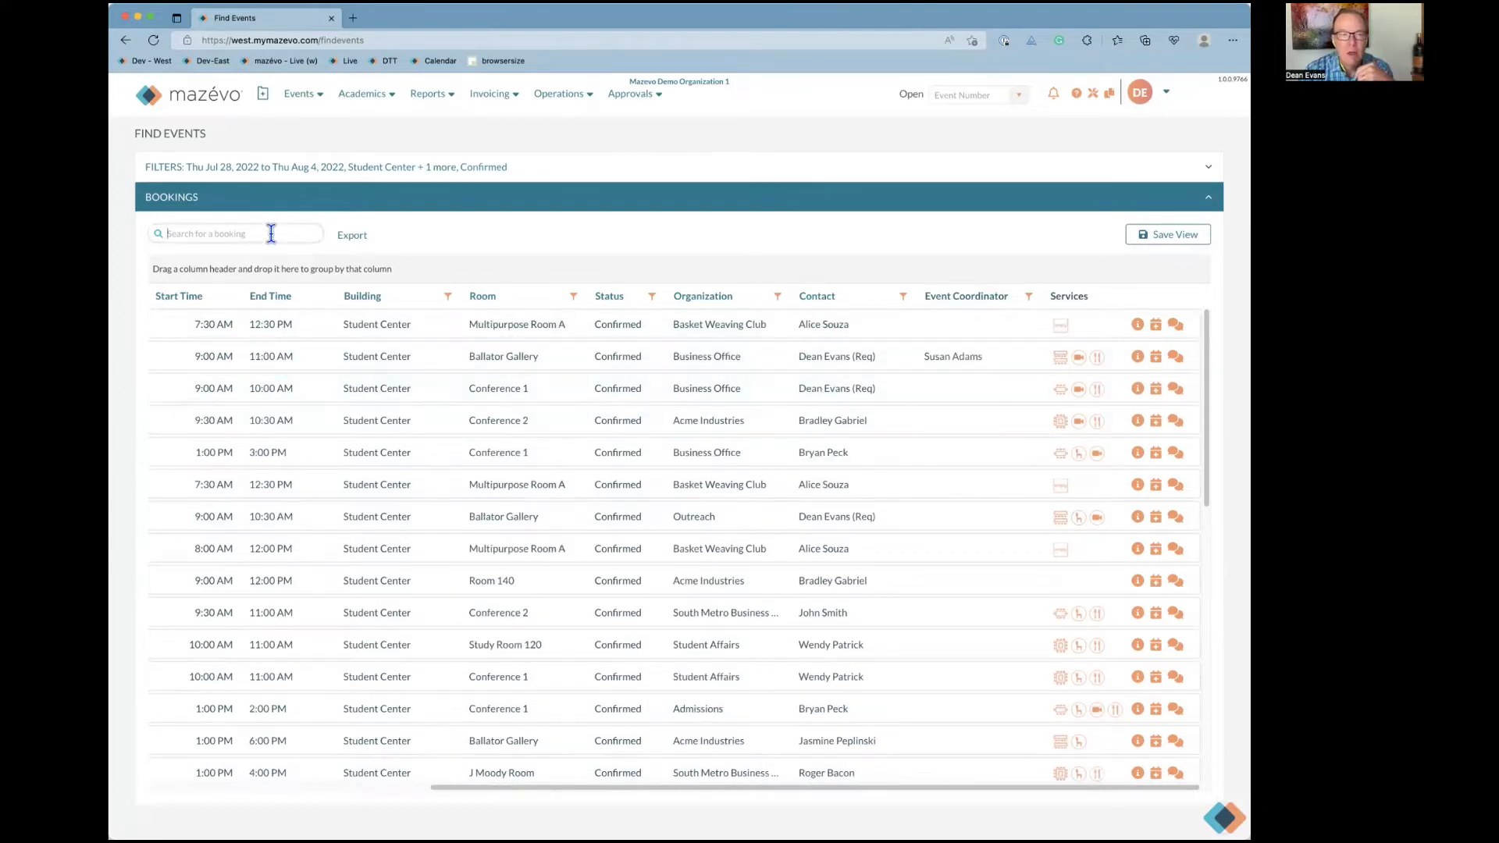
{"action": "type", "text": "sus"}
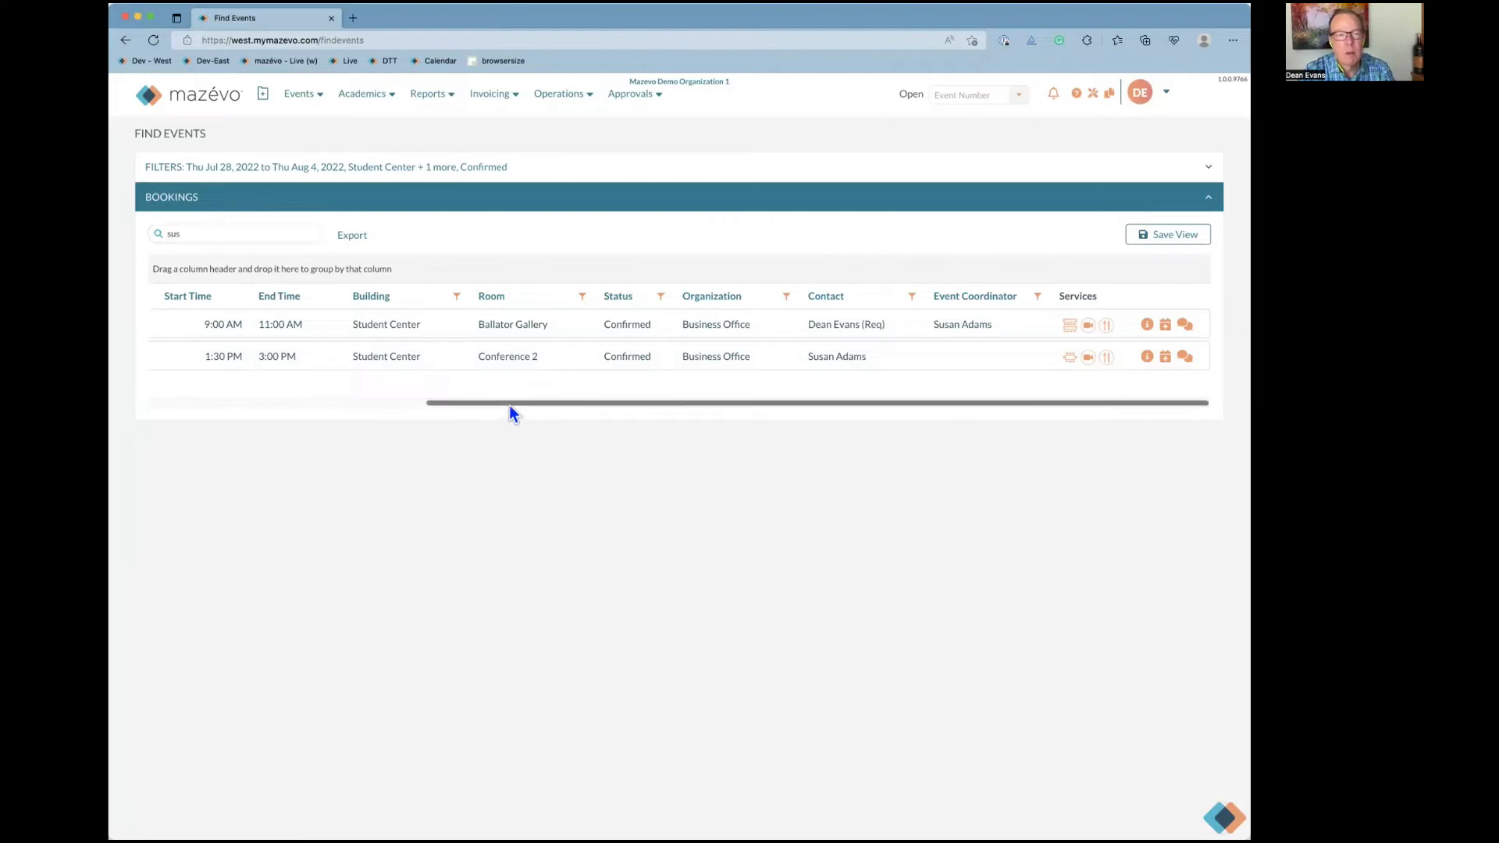
{"action": "left_click_drag", "start_coordinate": [509, 405], "coordinate": [225, 413]}
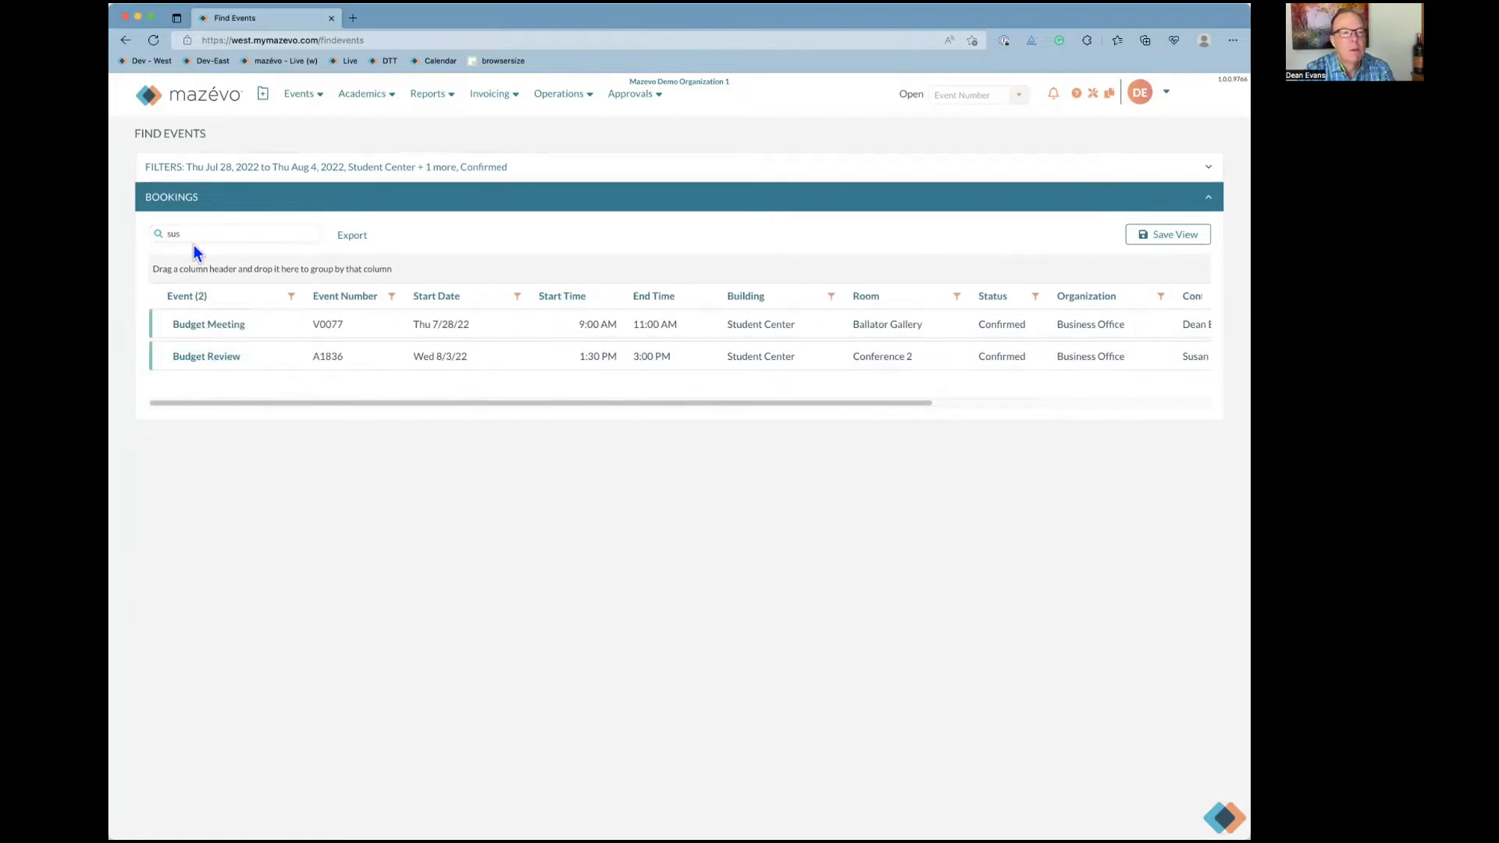
Reset the advanced search to its defaults, run it again and look through the bookings
{"action": "left_click", "coordinate": [542, 169]}
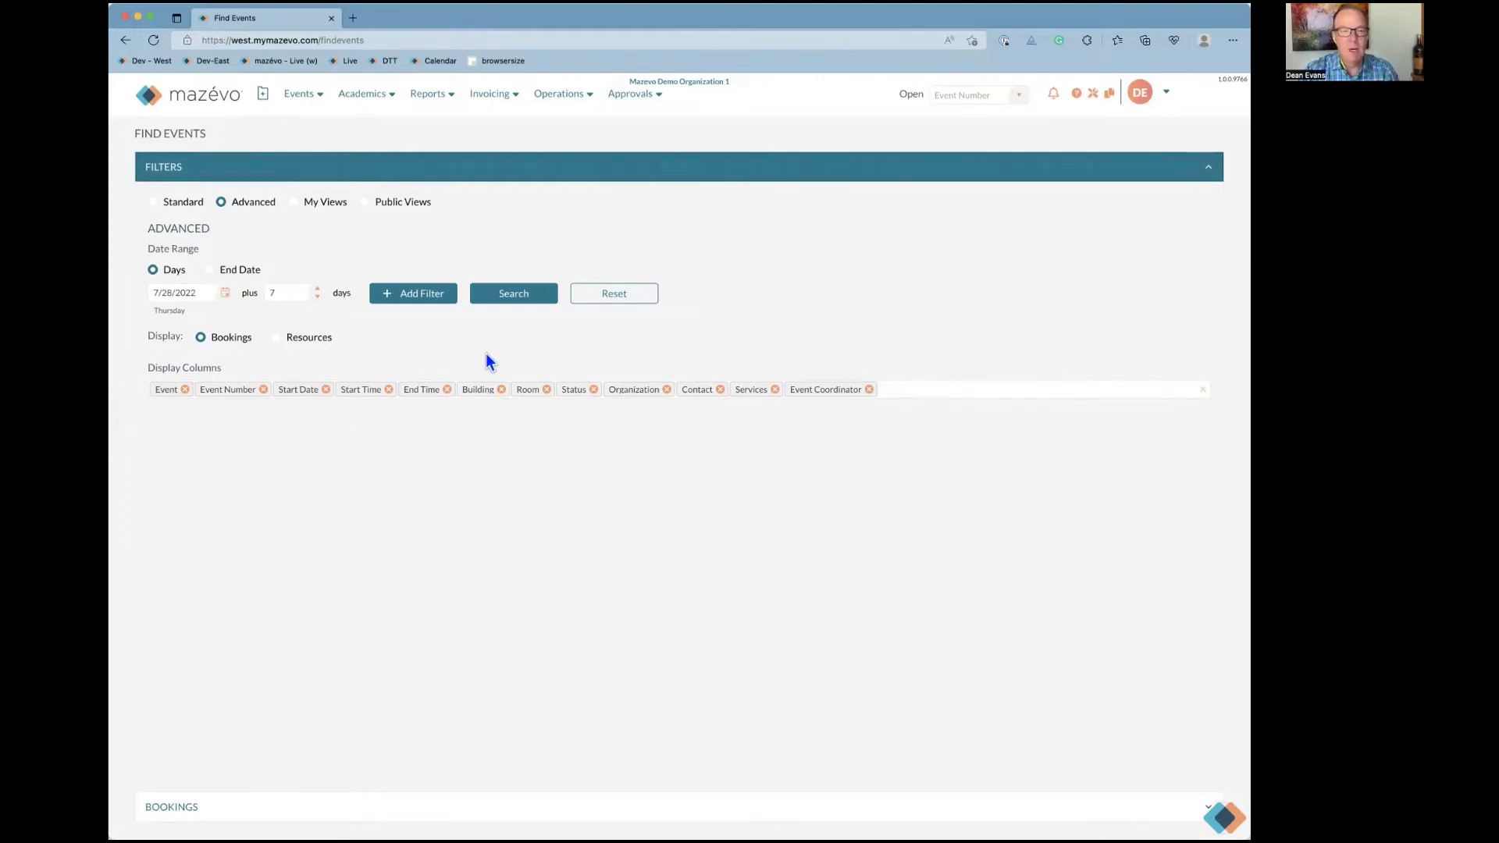
{"action": "left_click", "coordinate": [597, 299]}
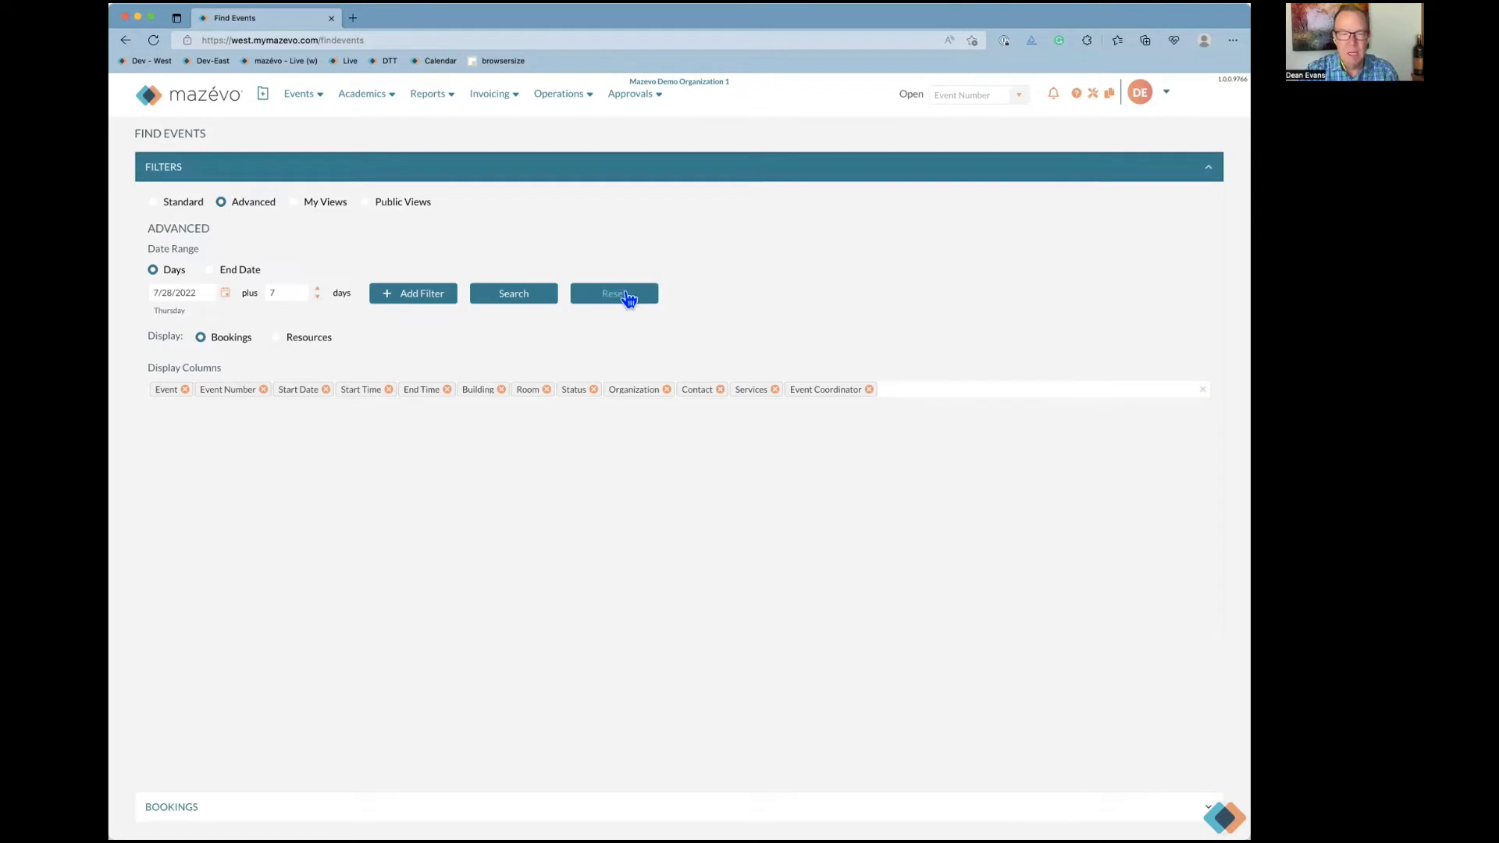
{"action": "left_click", "coordinate": [628, 295]}
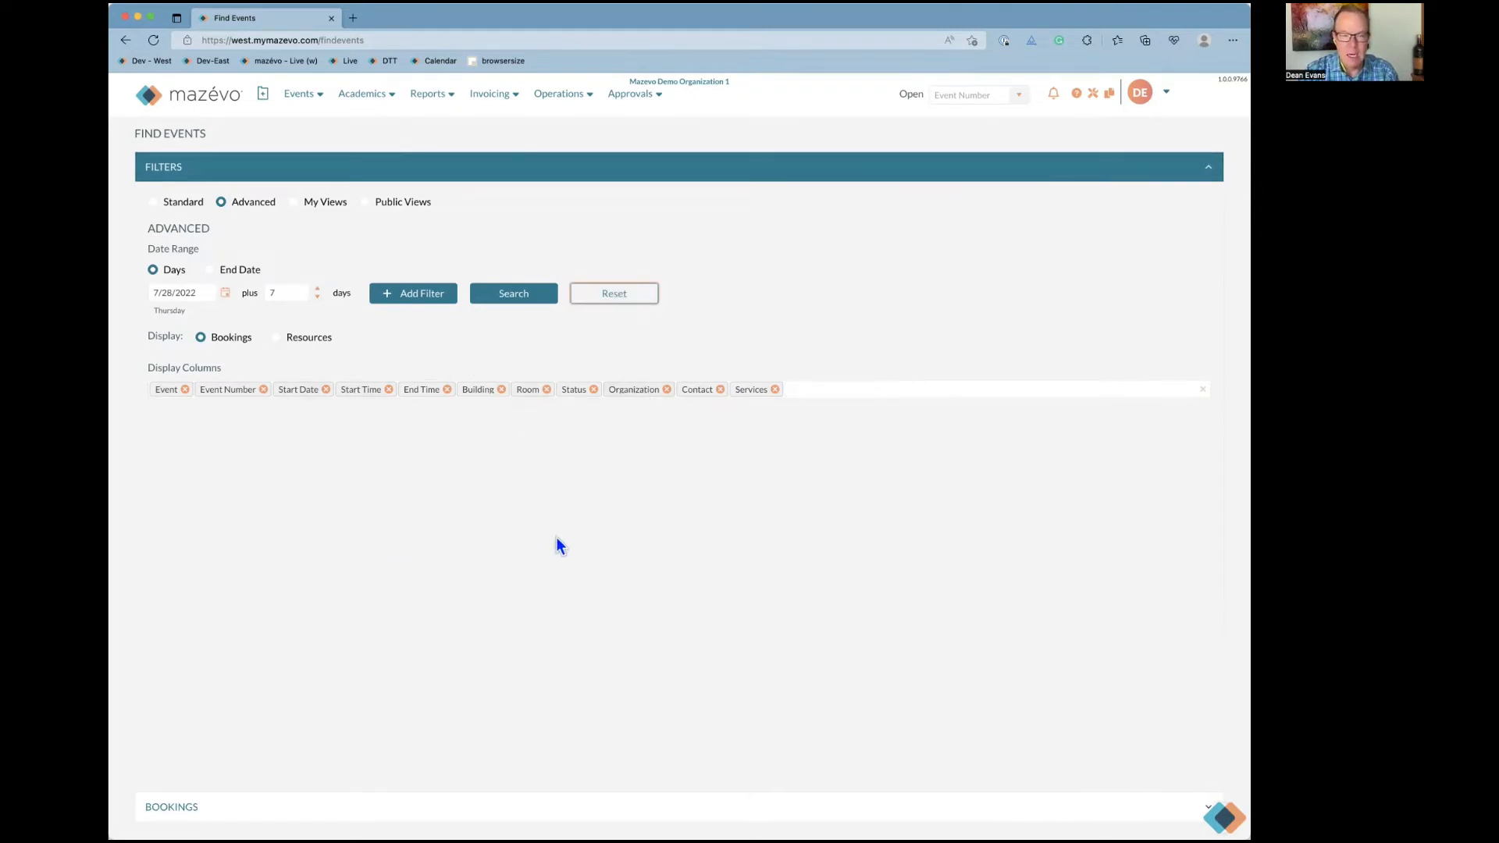
{"action": "left_click", "coordinate": [528, 292]}
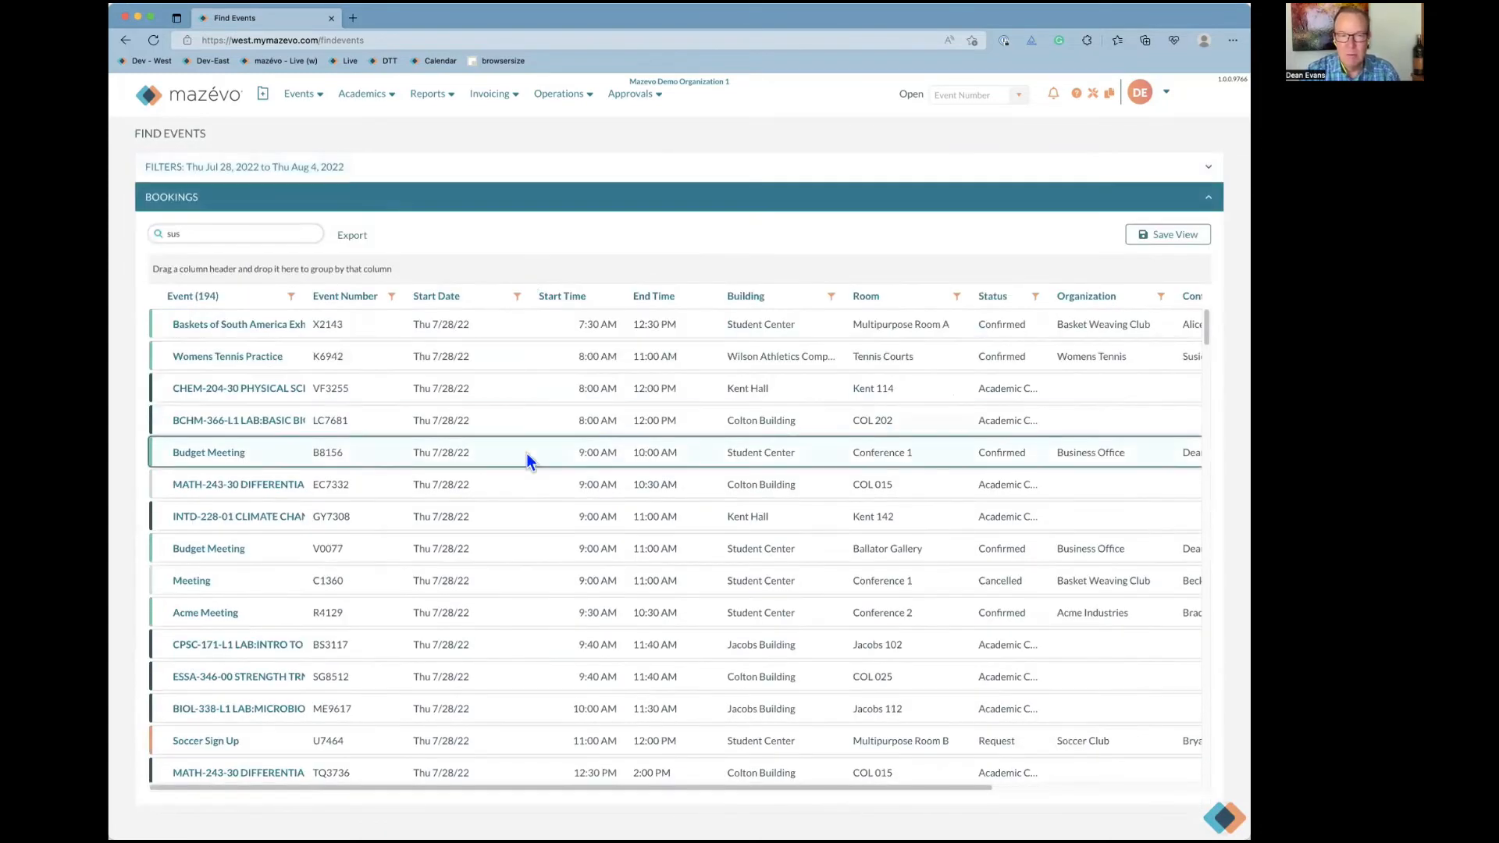
{"action": "scroll", "coordinate": [526, 461], "scroll_direction": "down", "scroll_amount": 10}
{"action": "scroll", "coordinate": [526, 460], "scroll_direction": "up", "scroll_amount": 8}
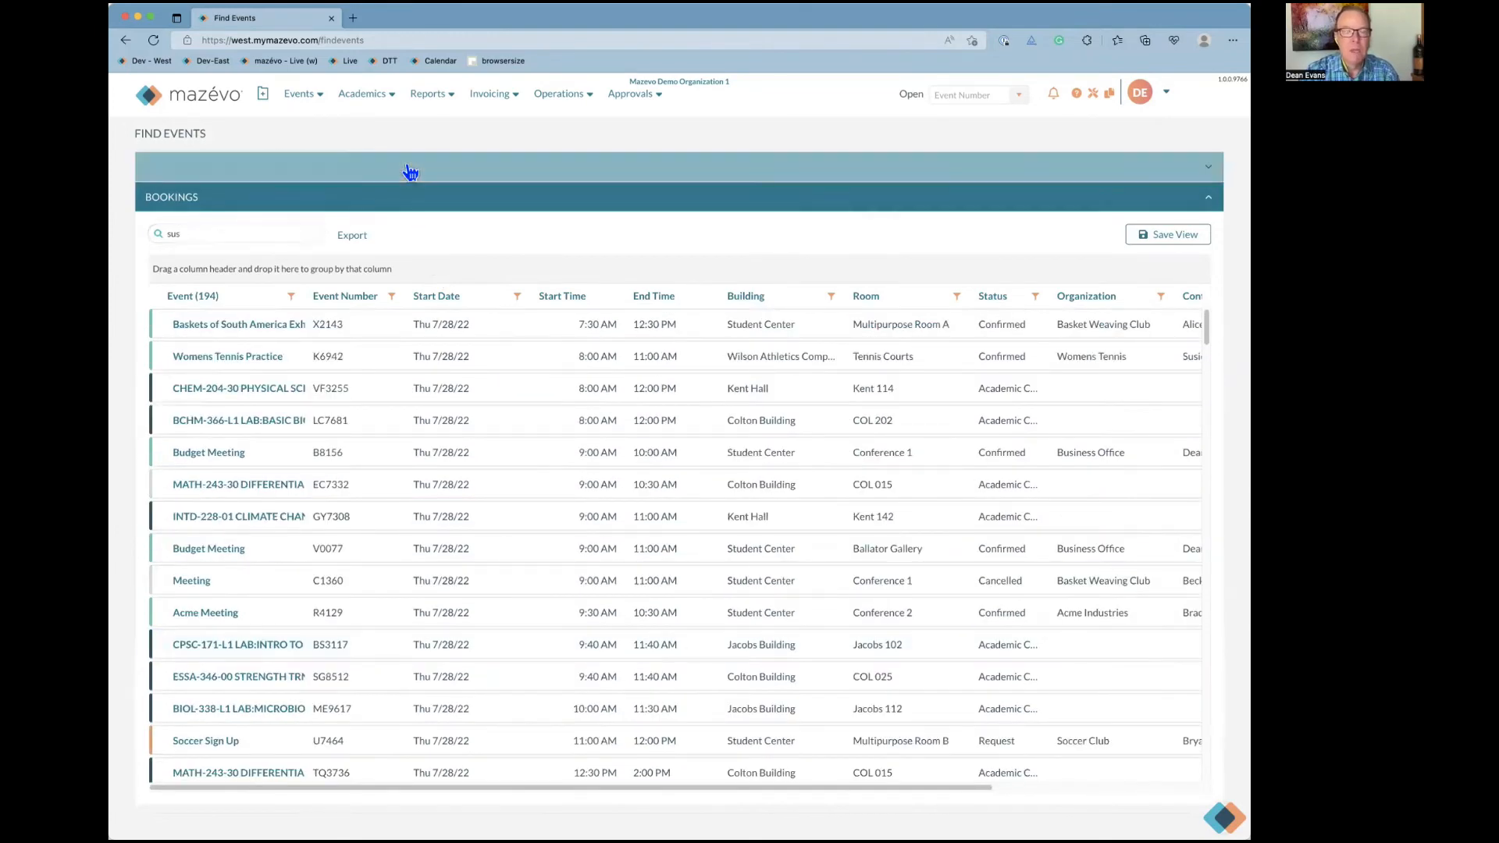
Reopen the advanced filters, look through the available display columns and reload the Find Events page
{"action": "left_click", "coordinate": [408, 168]}
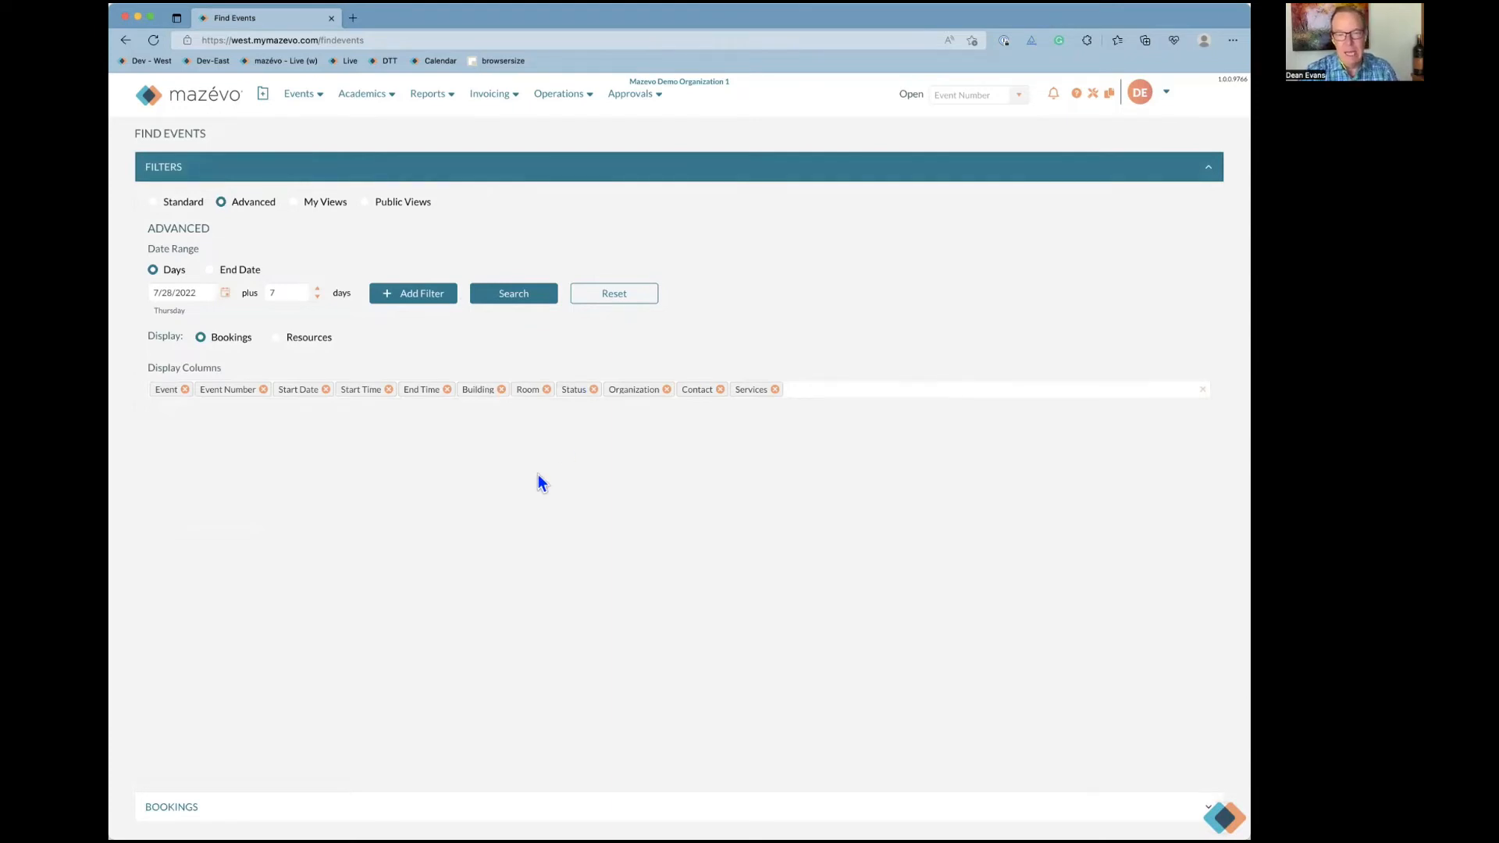
{"action": "left_click", "coordinate": [887, 389]}
{"action": "scroll", "coordinate": [874, 490], "scroll_direction": "down", "scroll_amount": 5}
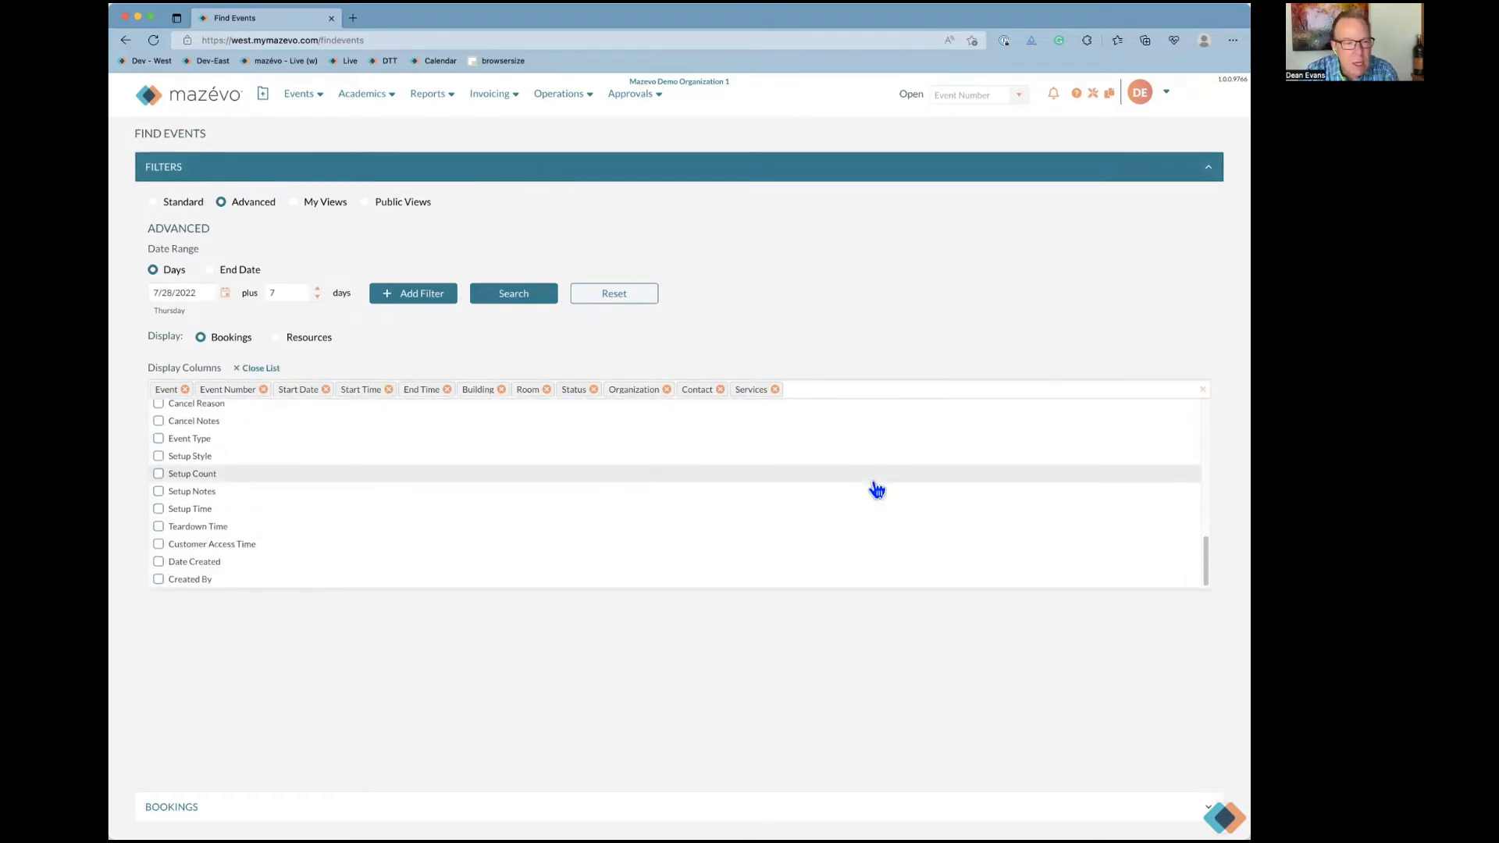
{"action": "scroll", "coordinate": [874, 490], "scroll_direction": "up", "scroll_amount": 5}
{"action": "left_click", "coordinate": [818, 335]}
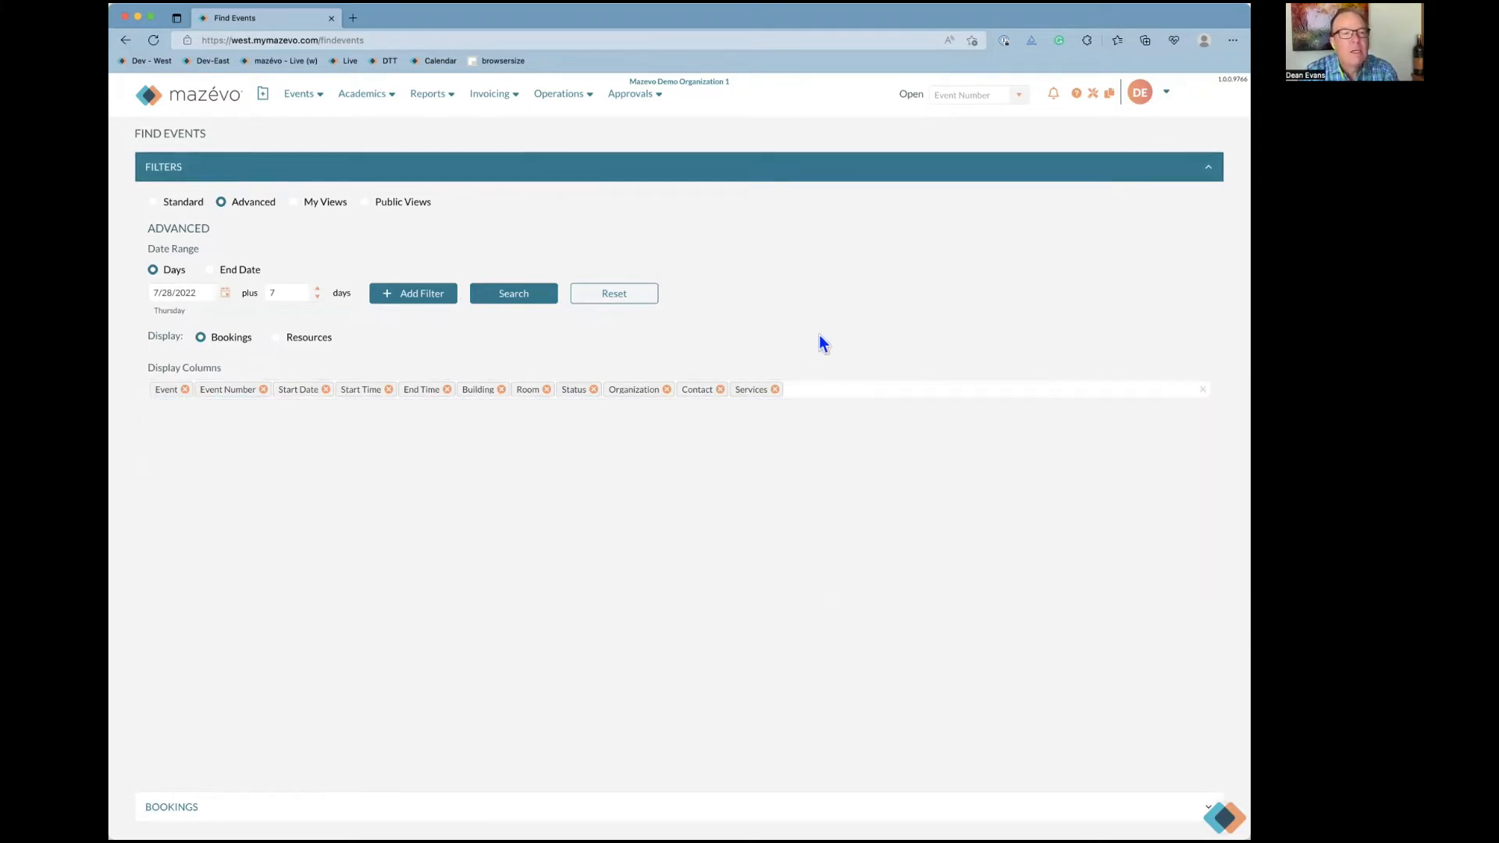
{"action": "left_click", "coordinate": [154, 43]}
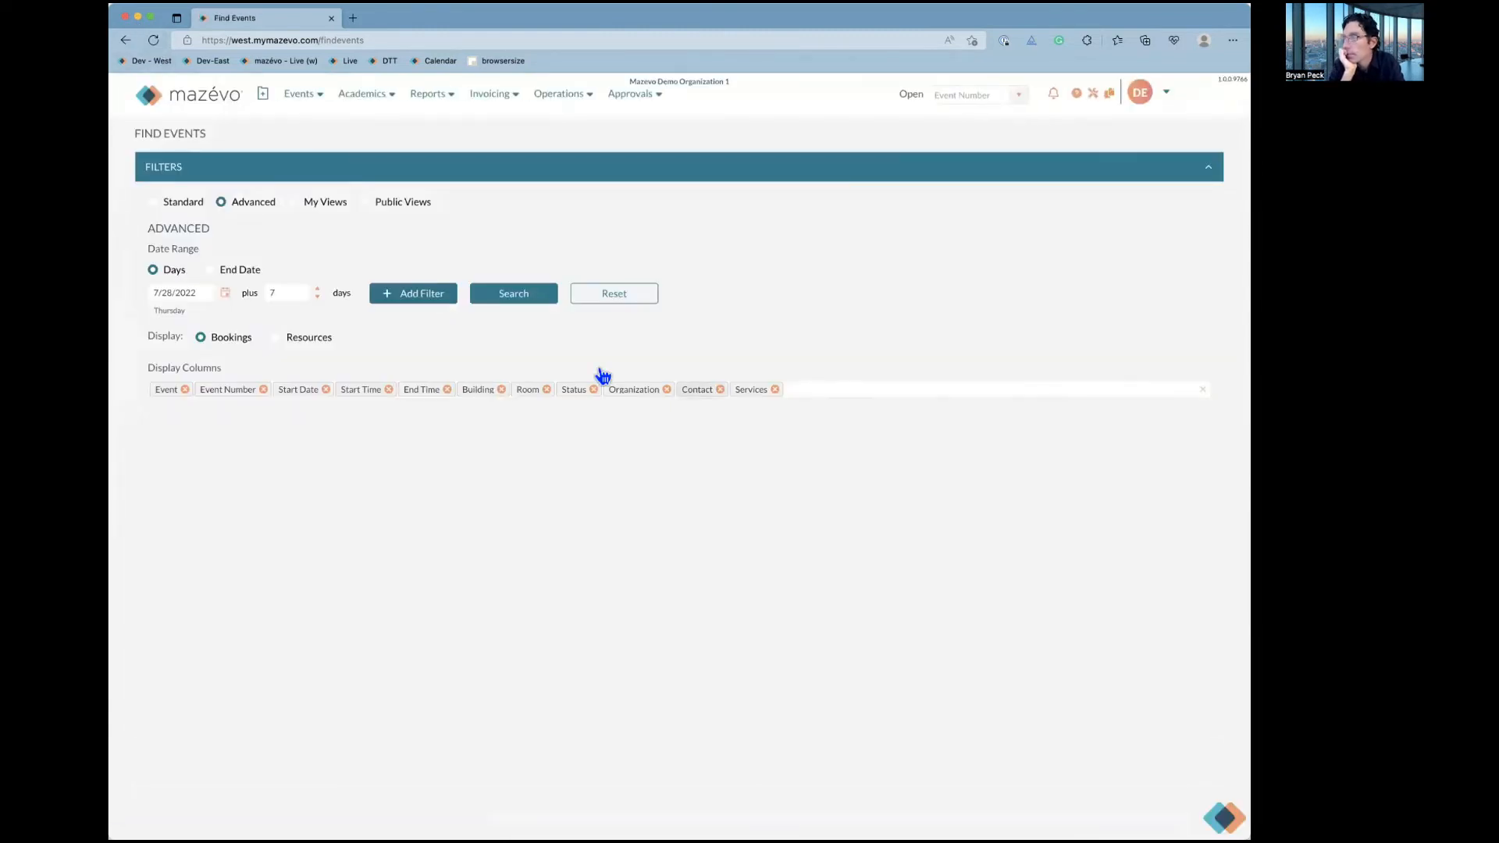
Add the "Will there be alcohol served?" question to the display columns and search for bookings
{"action": "left_click", "coordinate": [793, 390]}
{"action": "scroll", "coordinate": [773, 461], "scroll_direction": "down", "scroll_amount": 5}
{"action": "scroll", "coordinate": [773, 463], "scroll_direction": "up", "scroll_amount": 1}
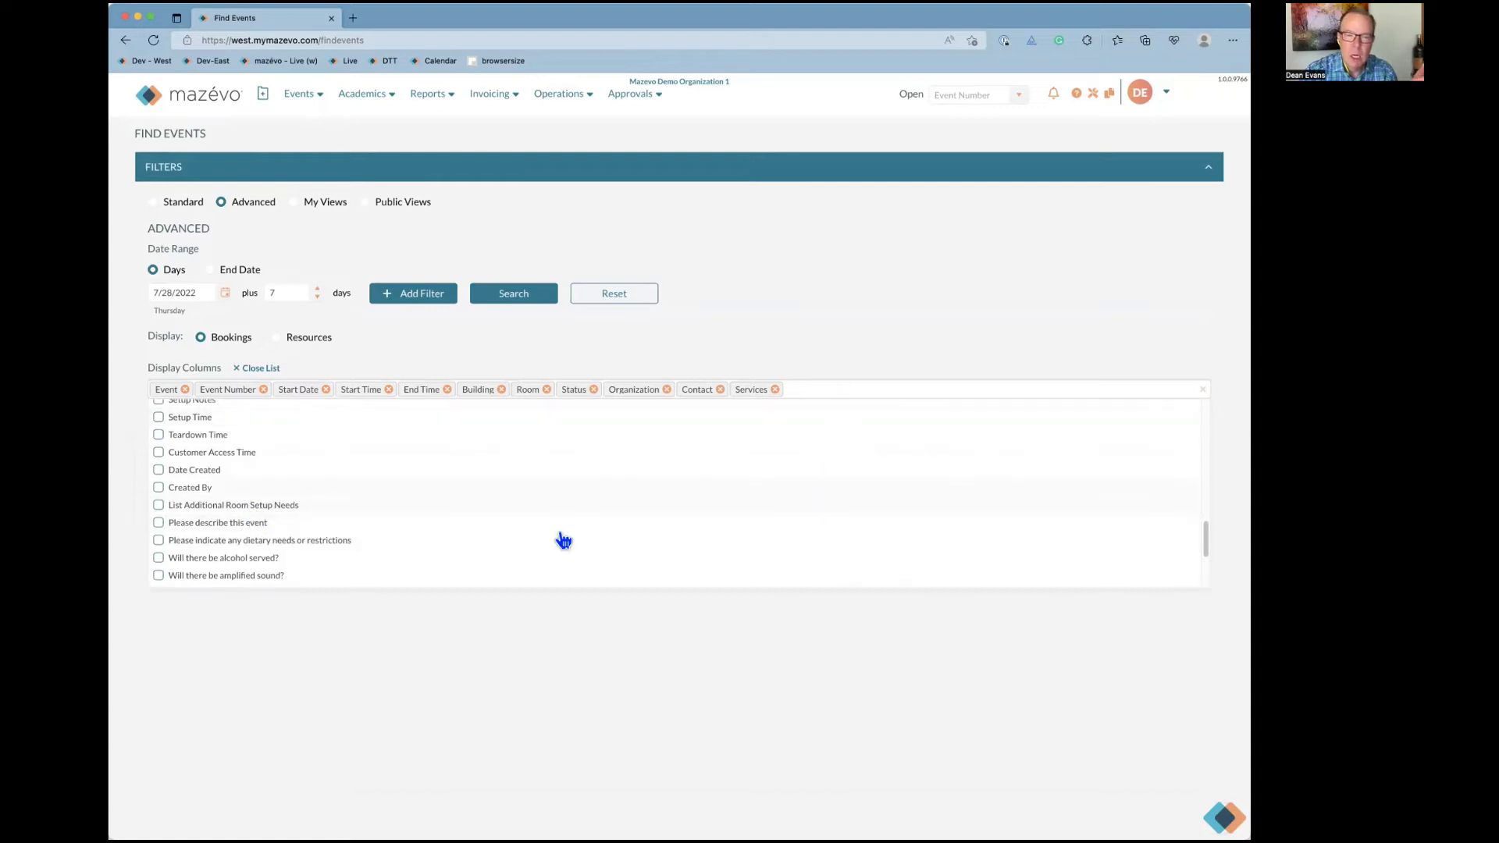
{"action": "left_click", "coordinate": [193, 560]}
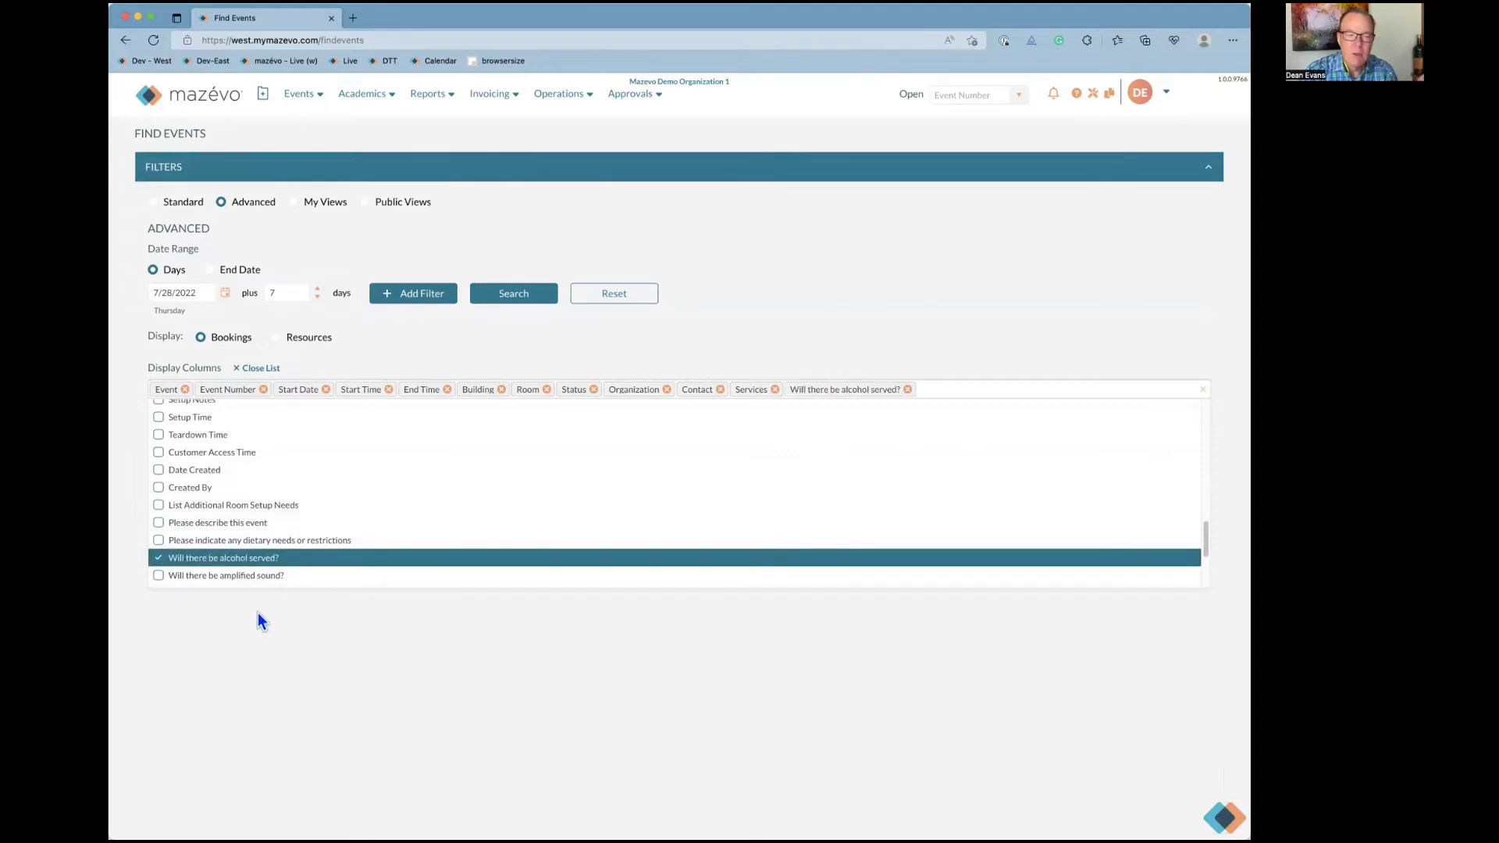
{"action": "left_click", "coordinate": [508, 295]}
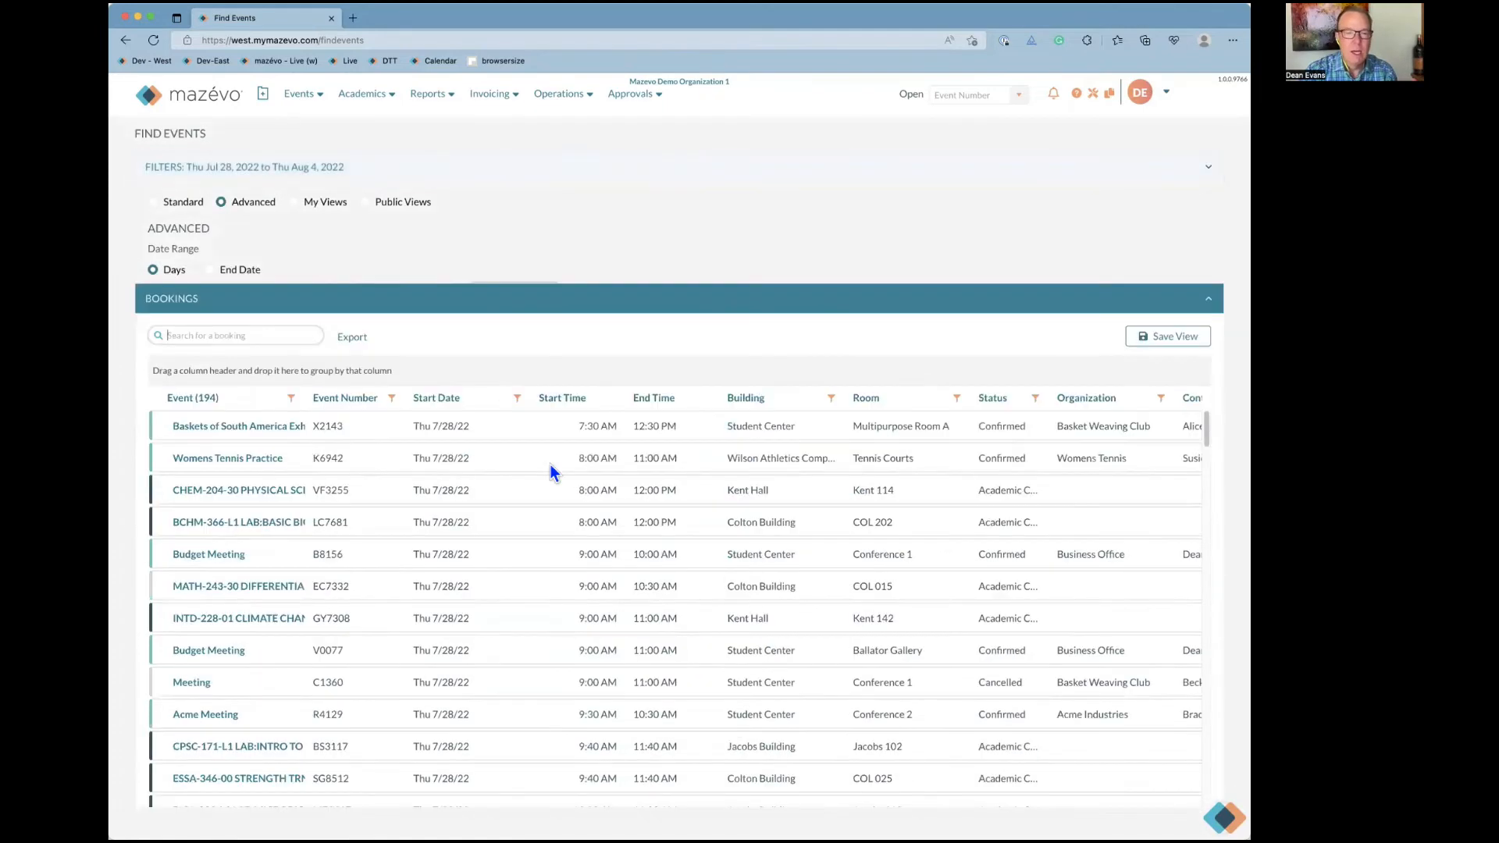
Find the alcohol question column in the booking results and try sorting the bookings by it
{"action": "left_click_drag", "start_coordinate": [724, 786], "coordinate": [1052, 794]}
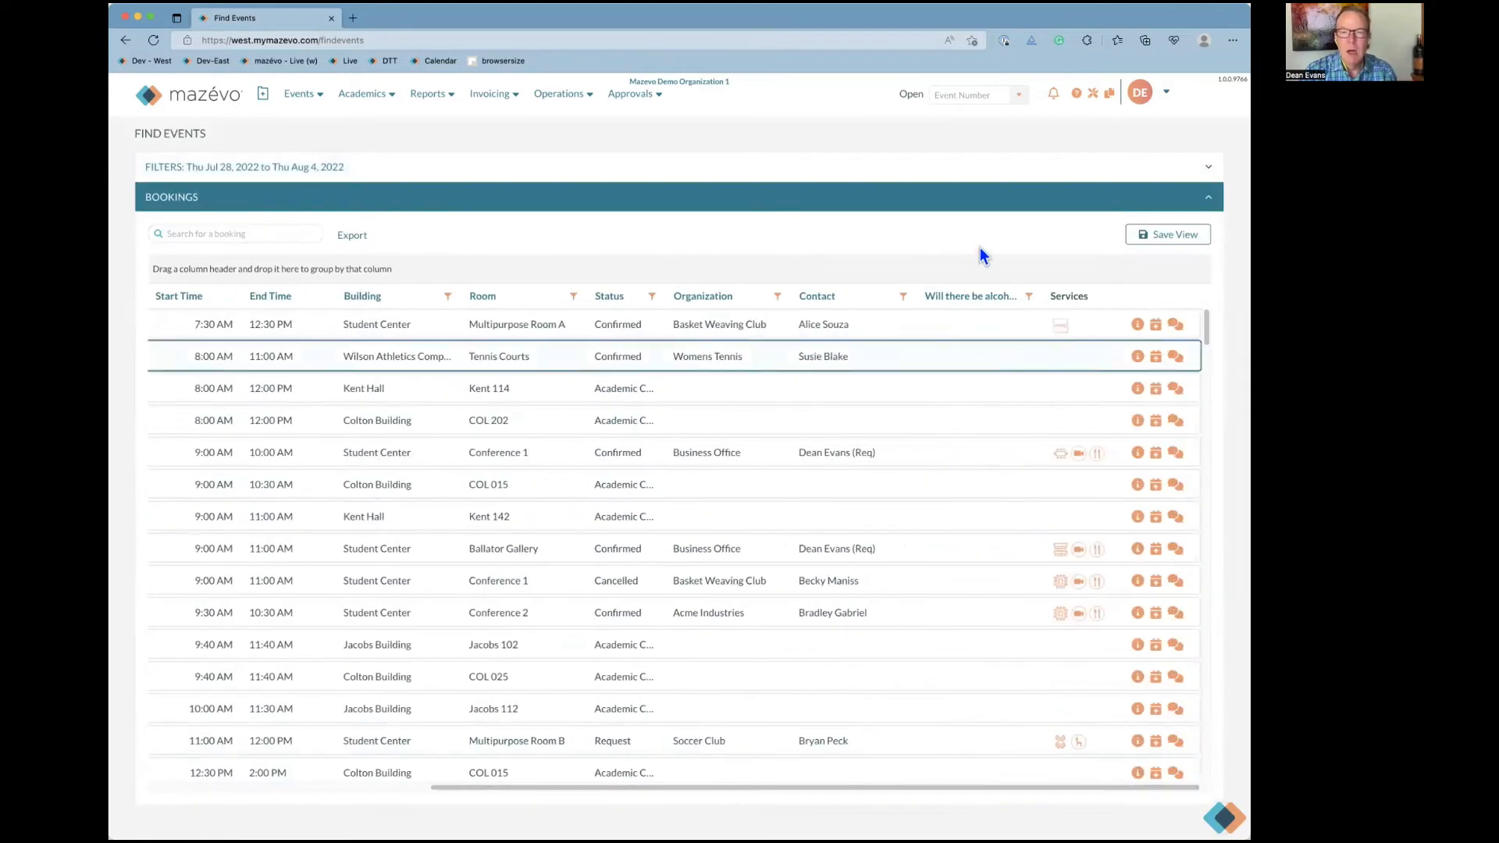
{"action": "left_click", "coordinate": [969, 305]}
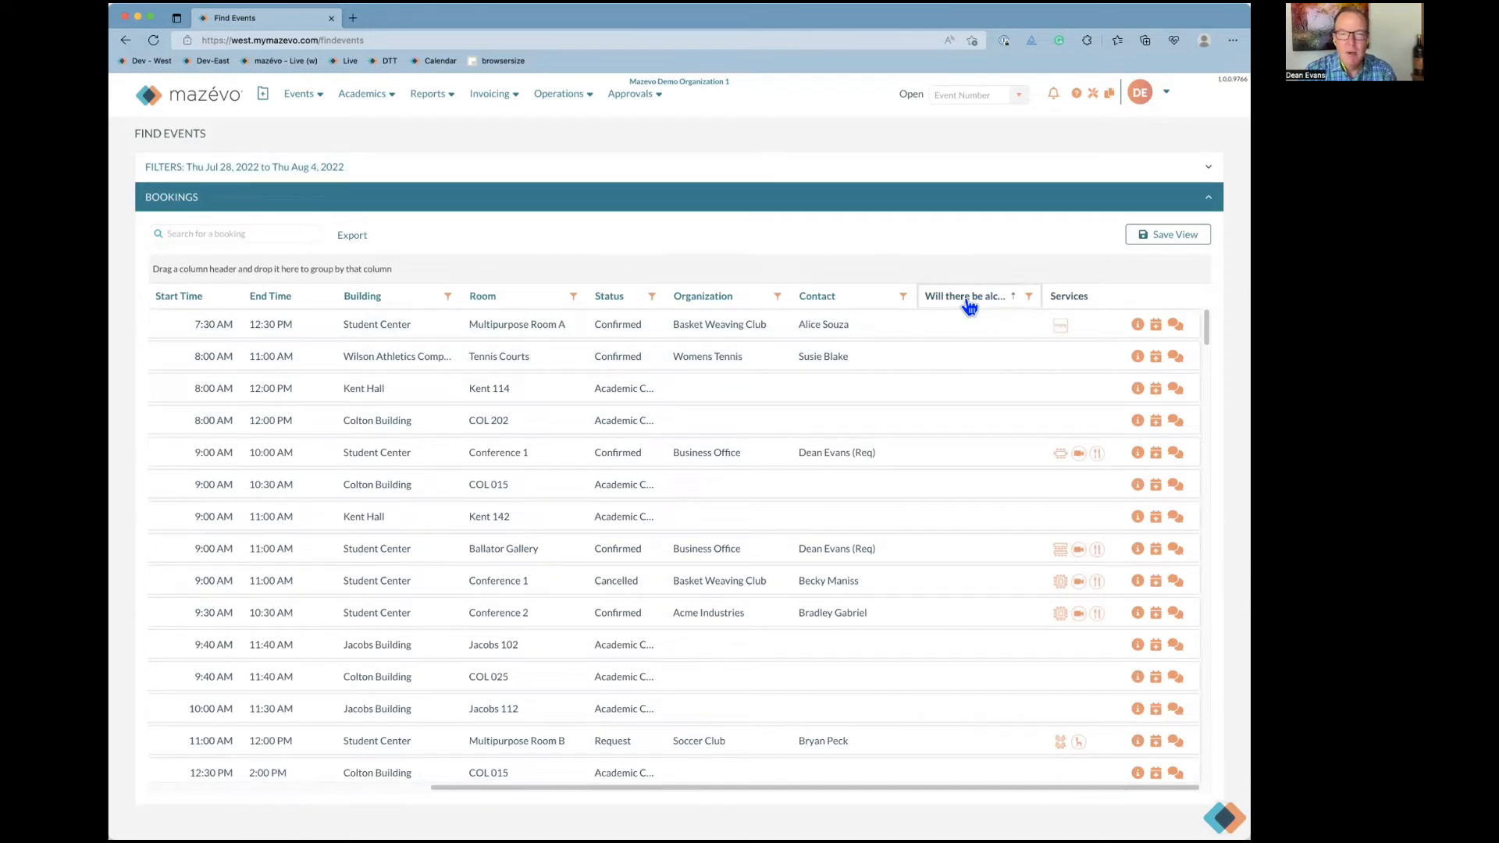
{"action": "left_click", "coordinate": [970, 305]}
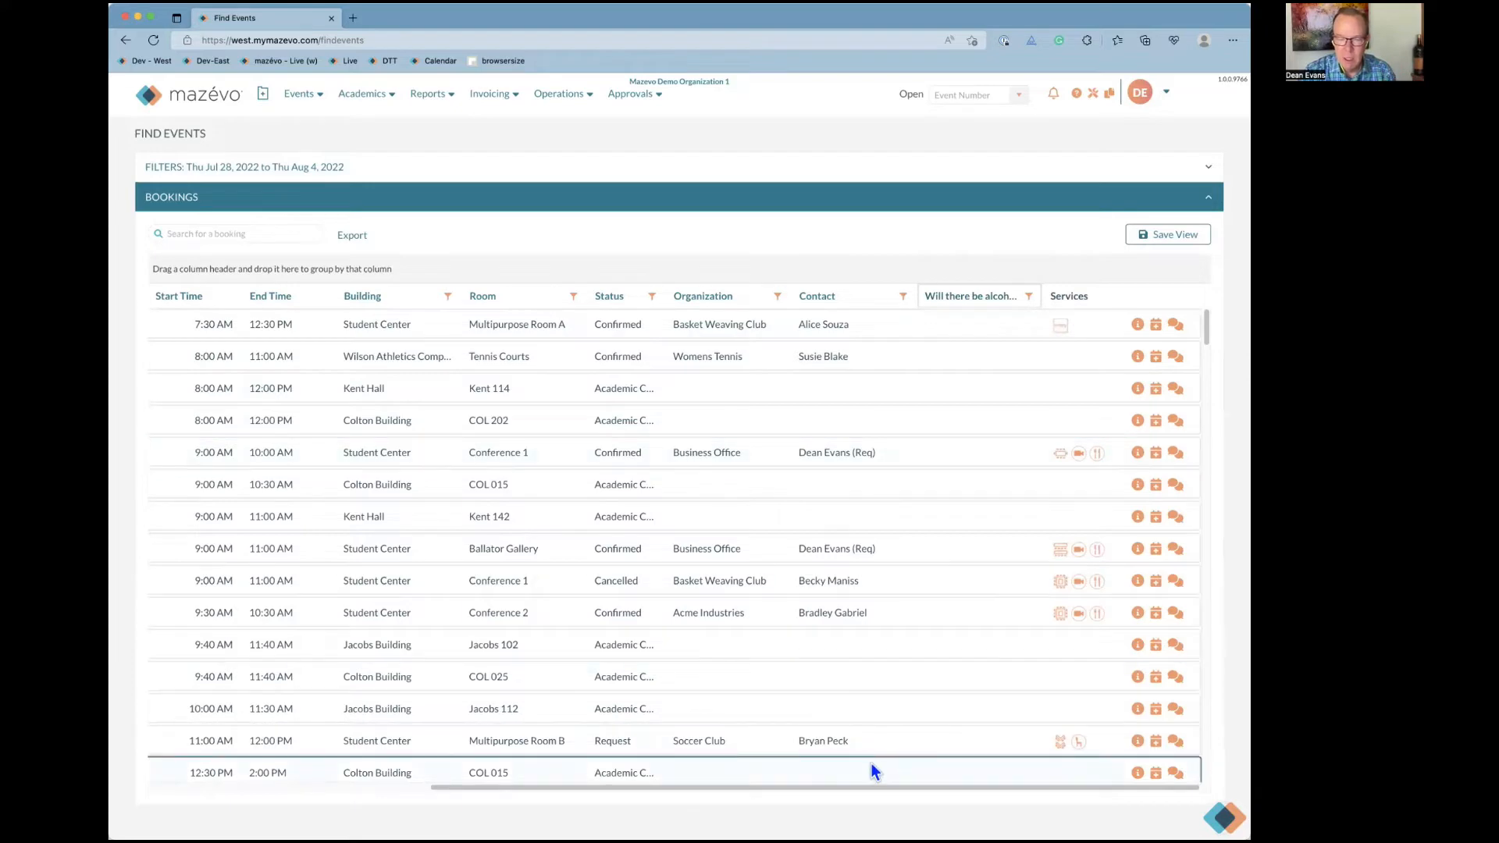
{"action": "left_click_drag", "start_coordinate": [870, 785], "coordinate": [382, 782]}
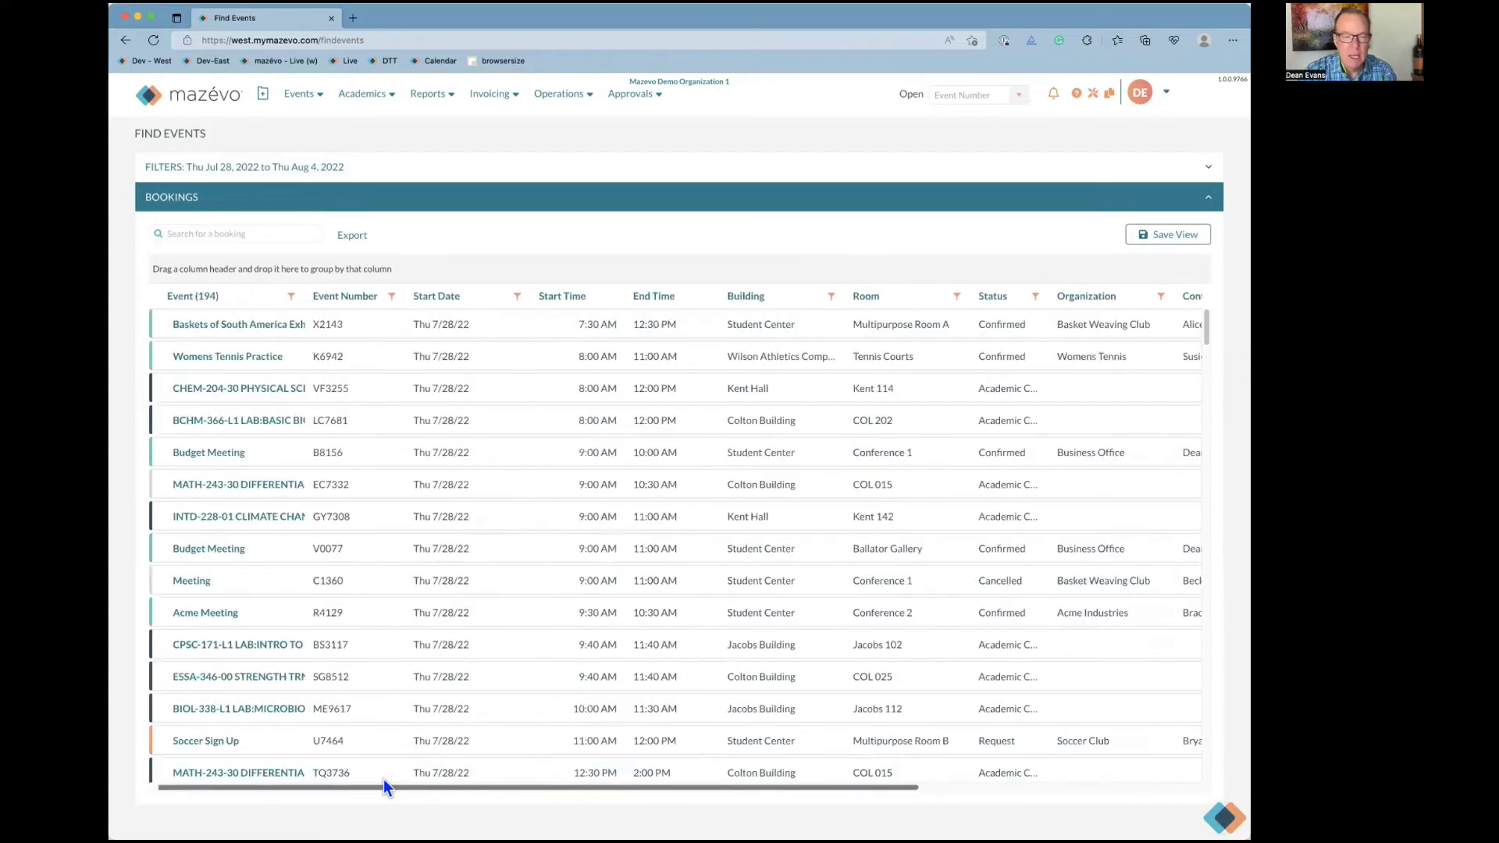
Replace the alcohol question with List Additional Room Setup Needs in the display columns and search again
{"action": "left_click", "coordinate": [388, 167]}
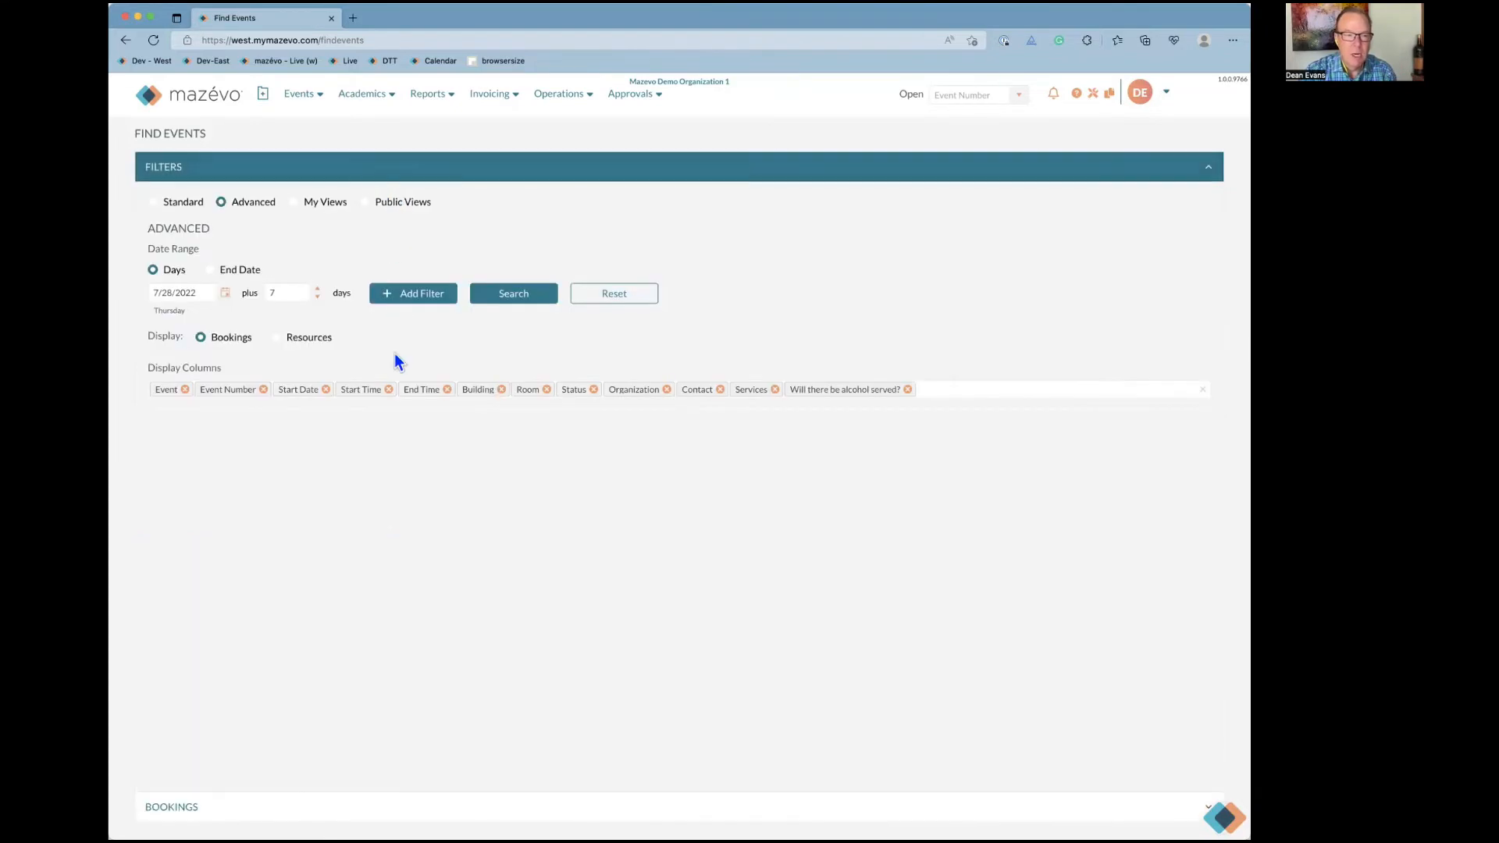
{"action": "left_click", "coordinate": [907, 388]}
{"action": "left_click", "coordinate": [907, 387]}
{"action": "scroll", "coordinate": [800, 508], "scroll_direction": "down", "scroll_amount": 5}
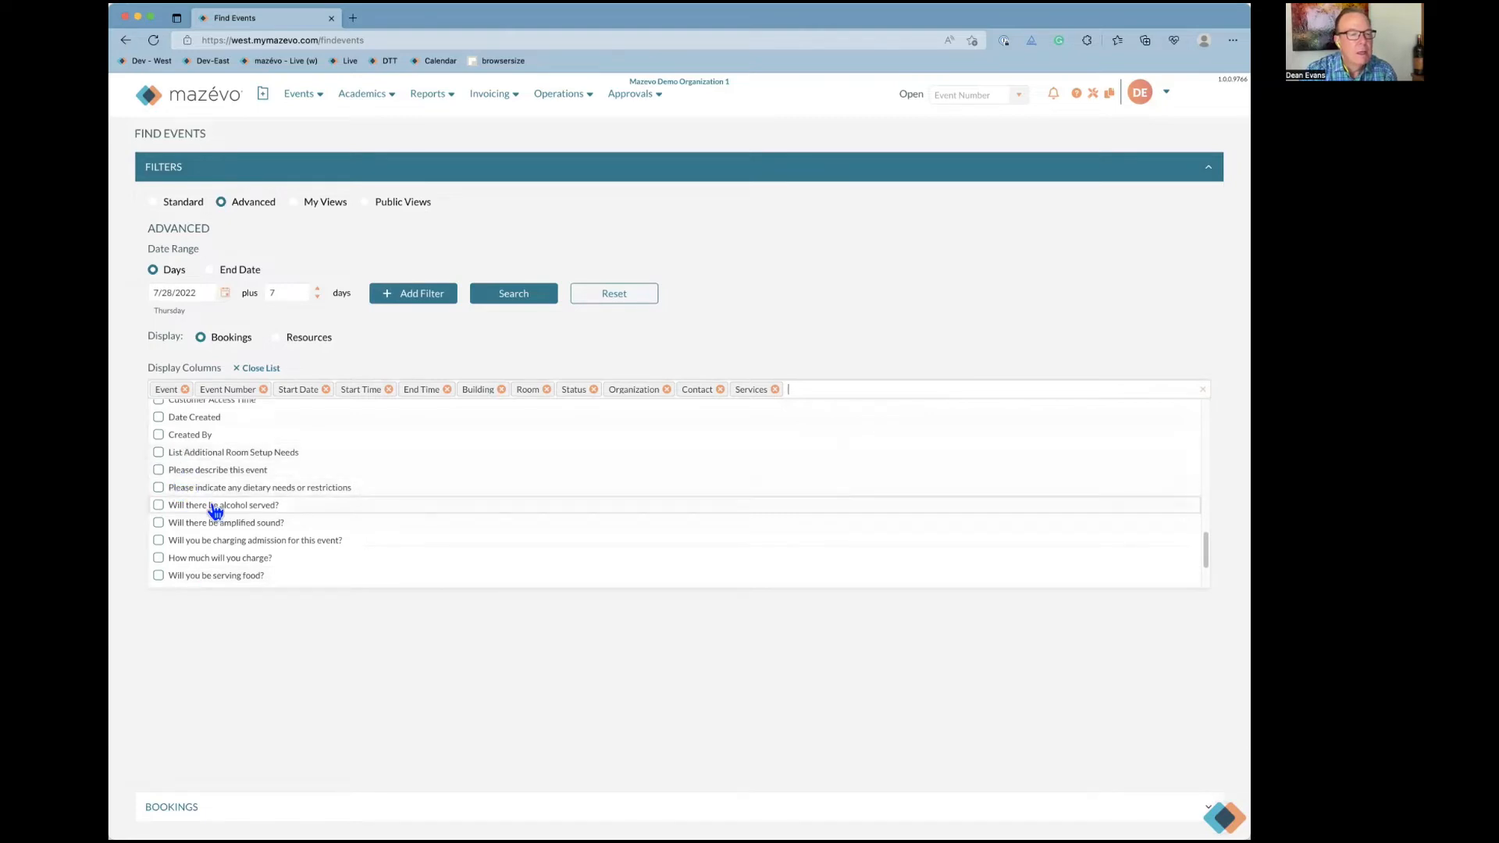
{"action": "left_click", "coordinate": [215, 452]}
{"action": "left_click", "coordinate": [524, 293]}
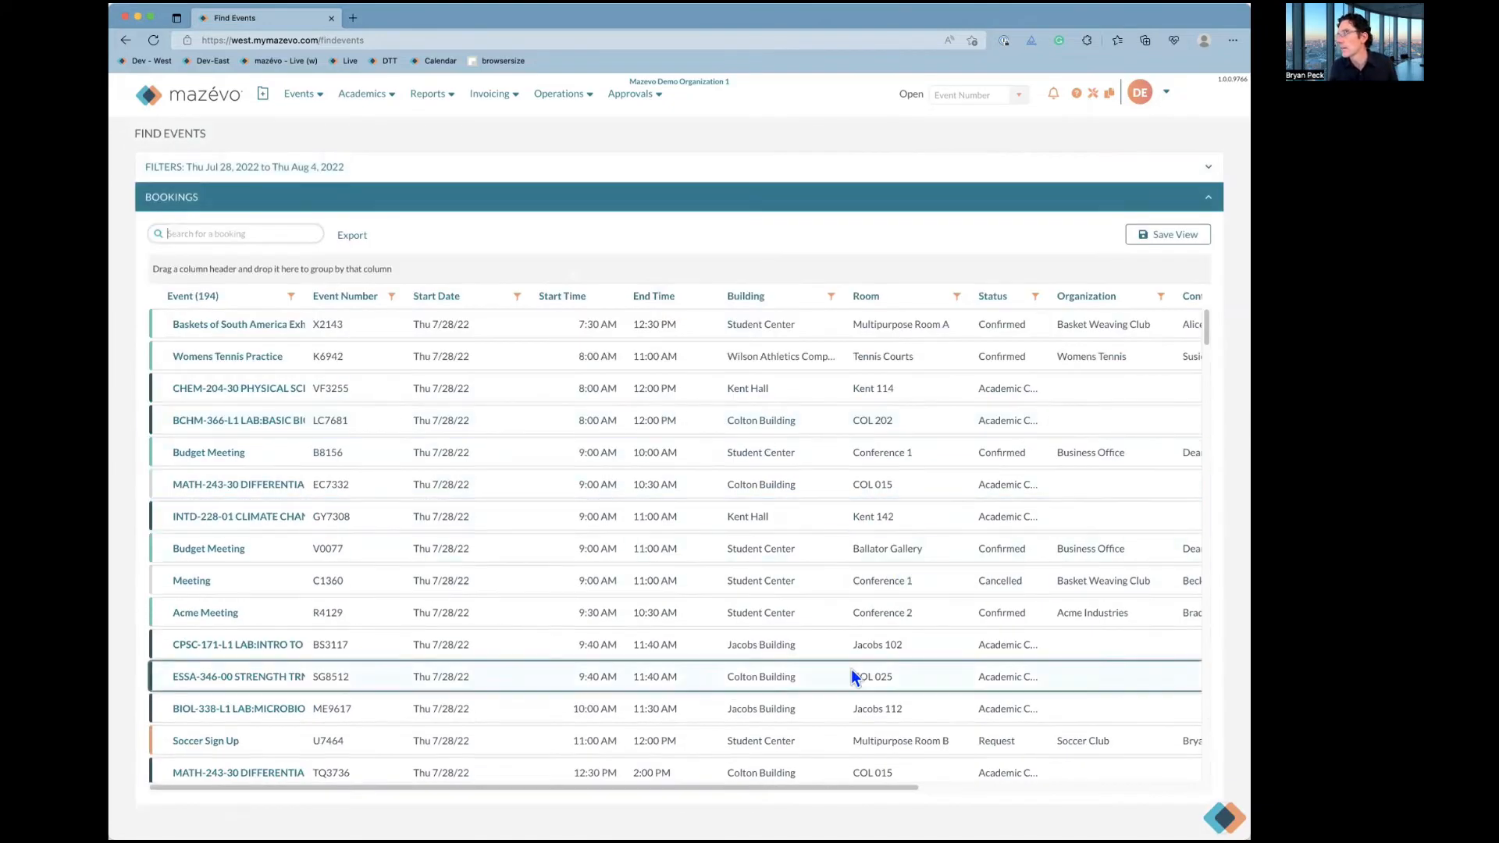
Look across the booking results to read the answers in the List Additional Room Setup Needs column
{"action": "scroll", "coordinate": [958, 790], "scroll_direction": "right", "scroll_amount": 2}
{"action": "scroll", "coordinate": [959, 789], "scroll_direction": "right", "scroll_amount": 5}
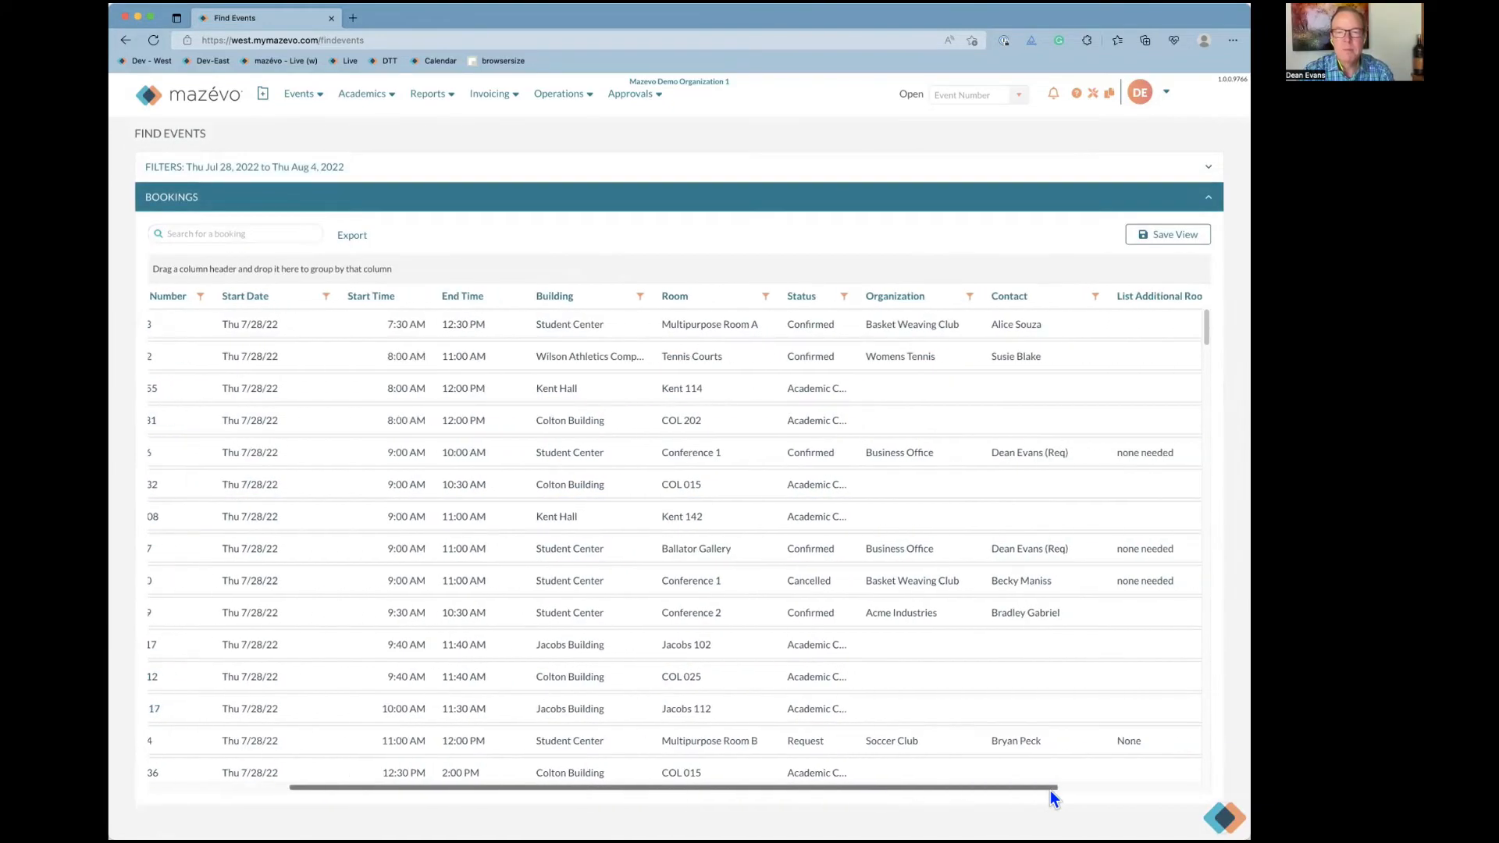
{"action": "left_click_drag", "start_coordinate": [998, 784], "coordinate": [1102, 780]}
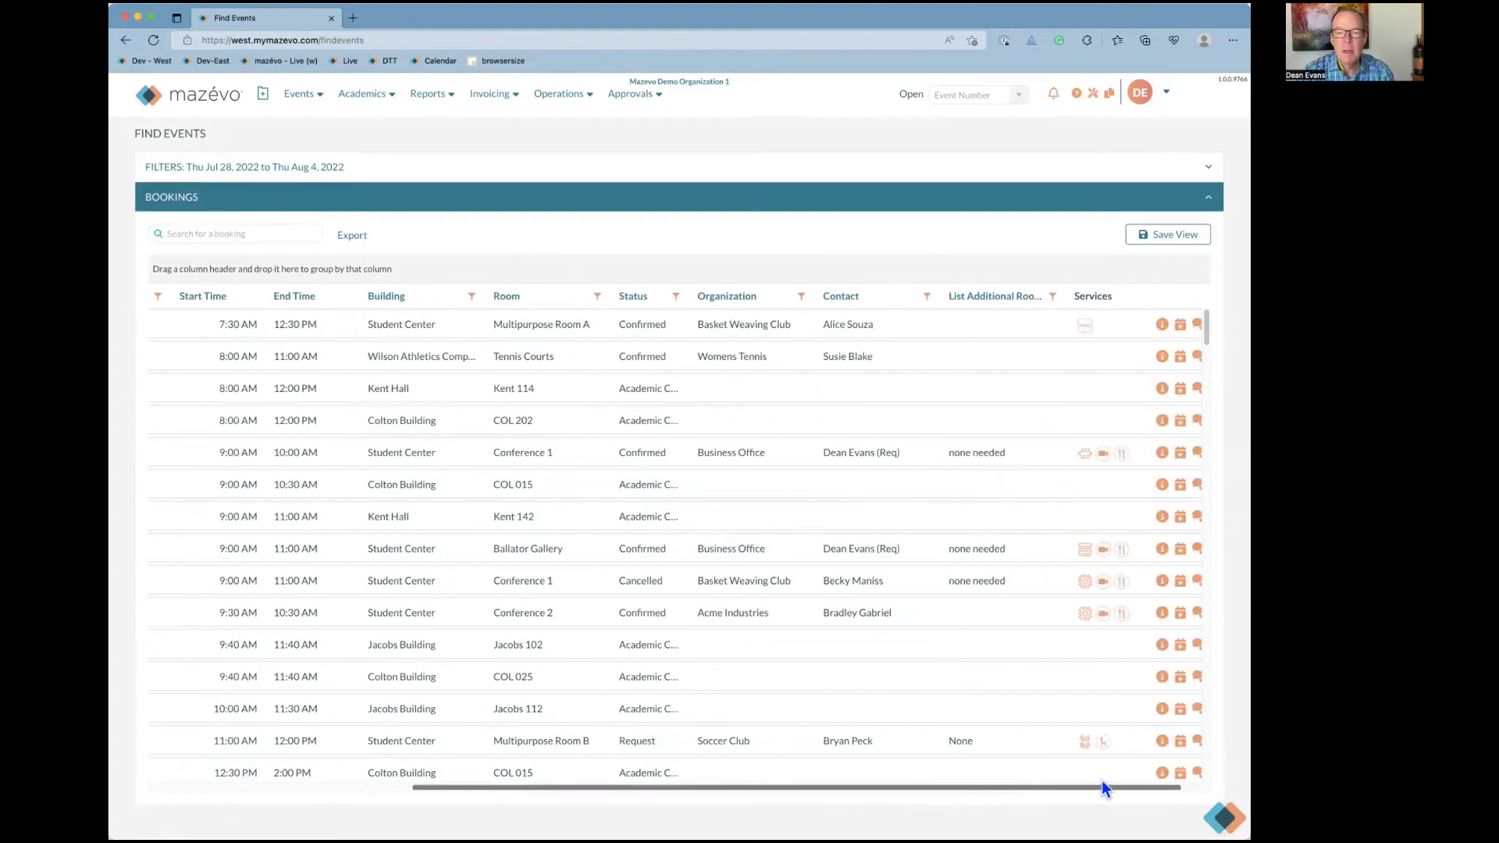
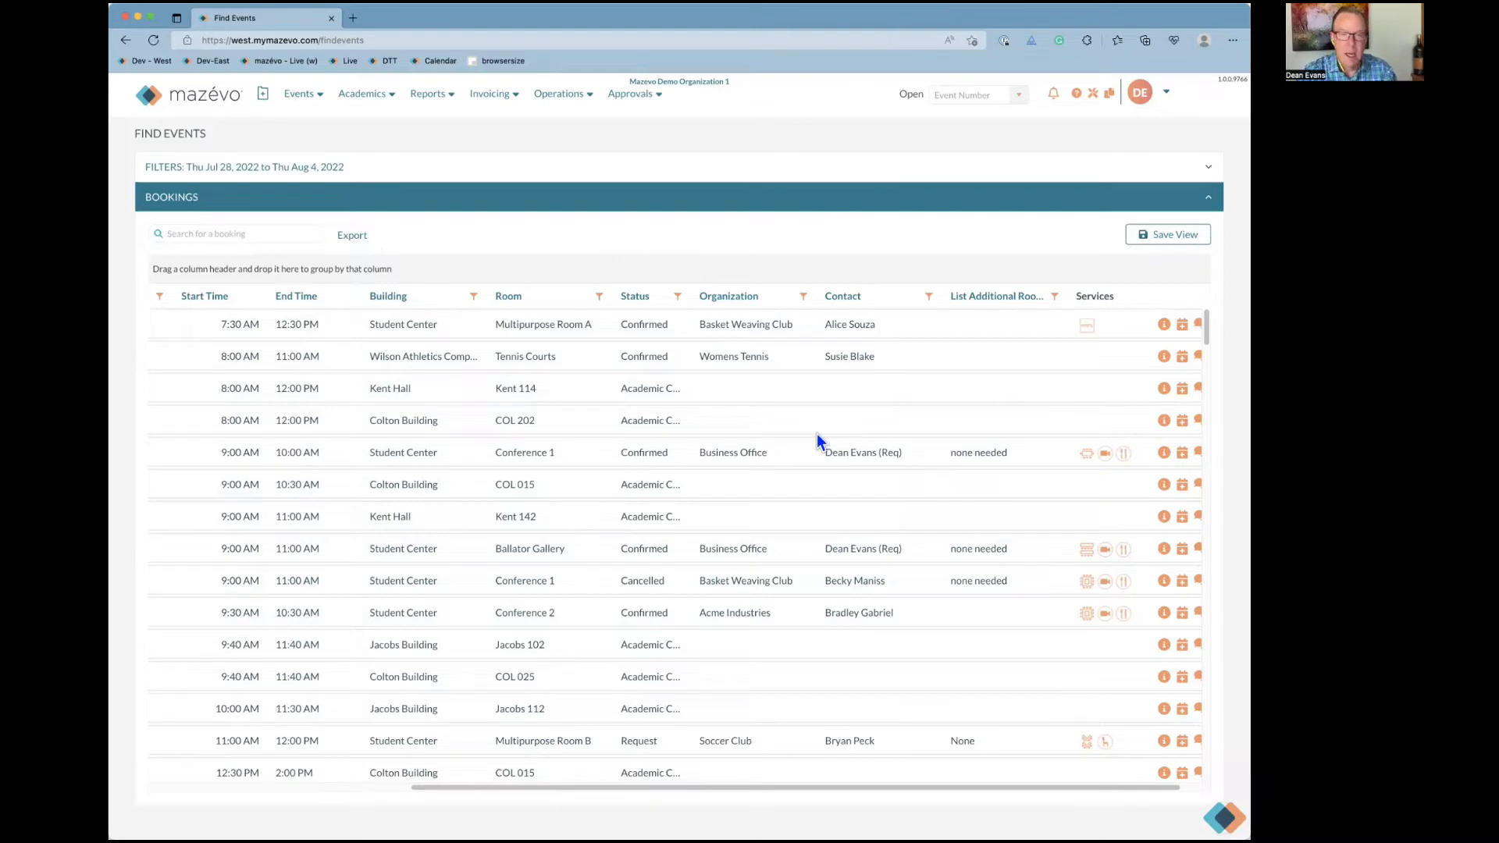
Switch to the exported Bookings (2) workbook in Excel and look through its rows
{"action": "key", "text": "super+Tab"}
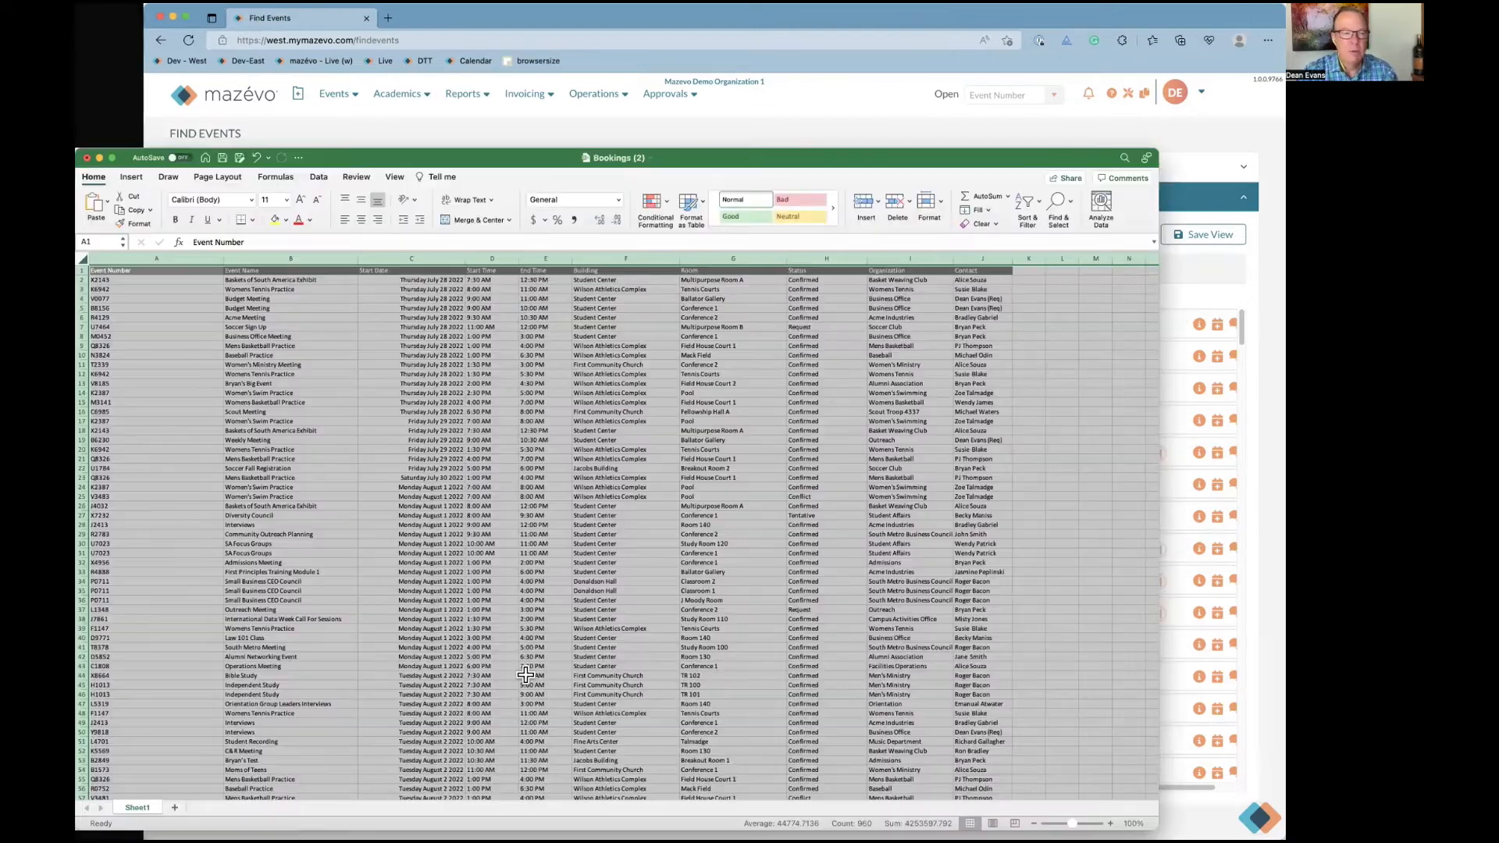
{"action": "left_click", "coordinate": [525, 675]}
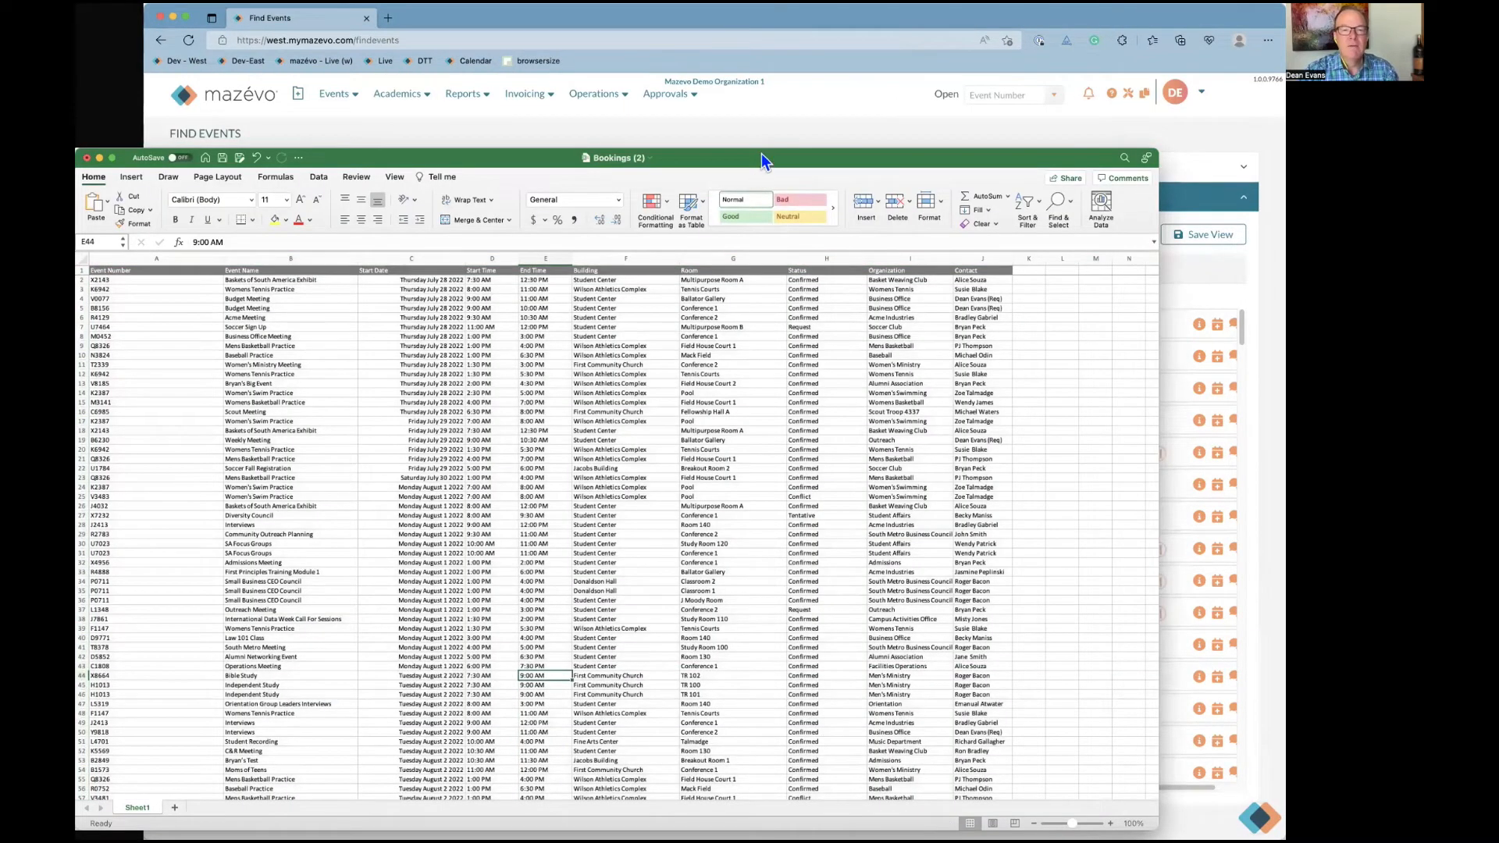
{"action": "left_click_drag", "start_coordinate": [764, 151], "coordinate": [806, 158]}
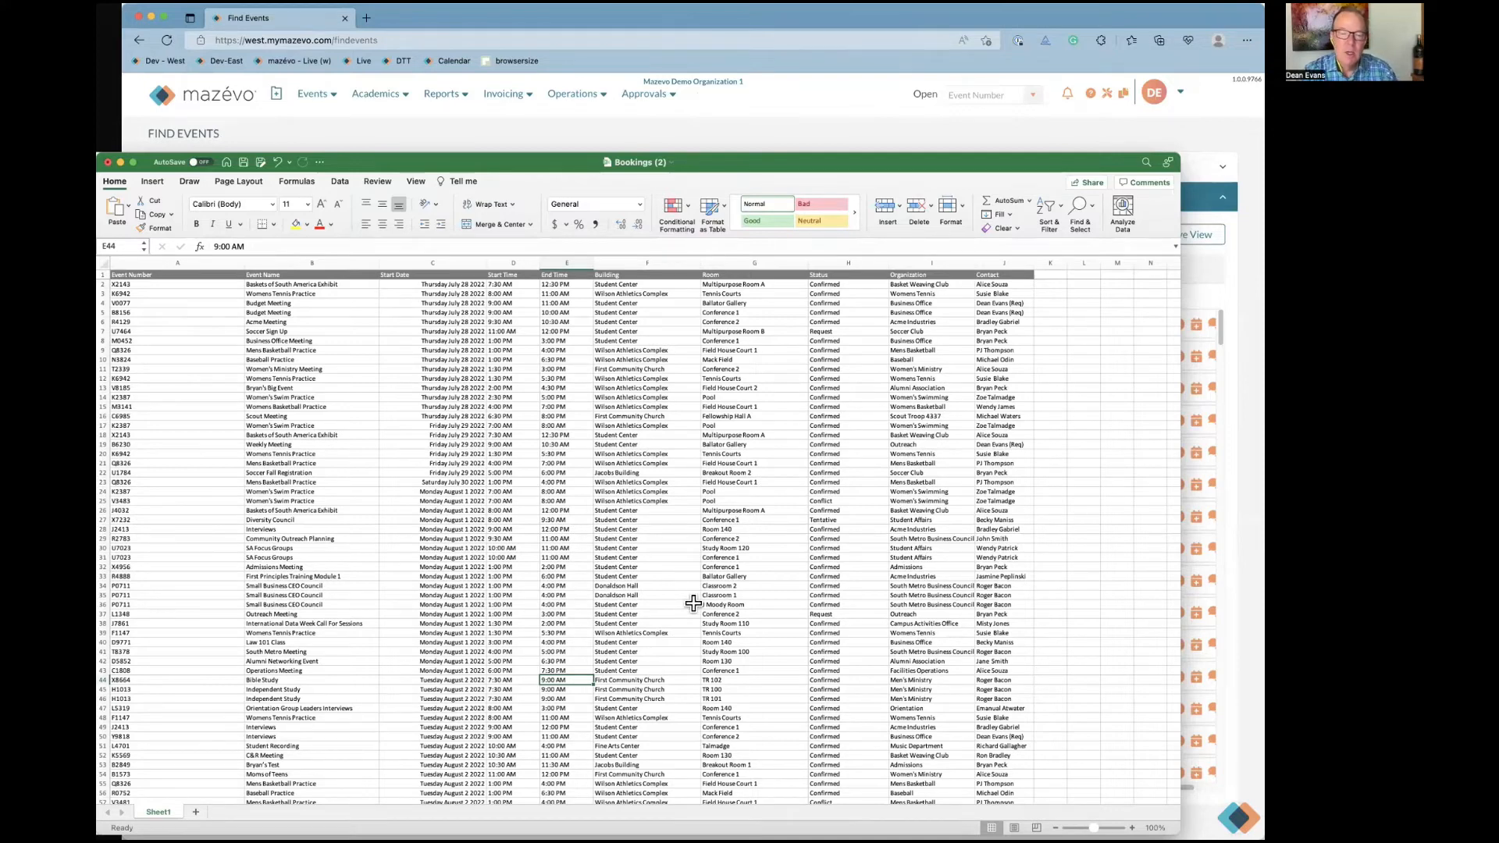
{"action": "scroll", "coordinate": [693, 603], "scroll_direction": "down", "scroll_amount": 2}
{"action": "scroll", "coordinate": [693, 603], "scroll_direction": "up", "scroll_amount": 2}
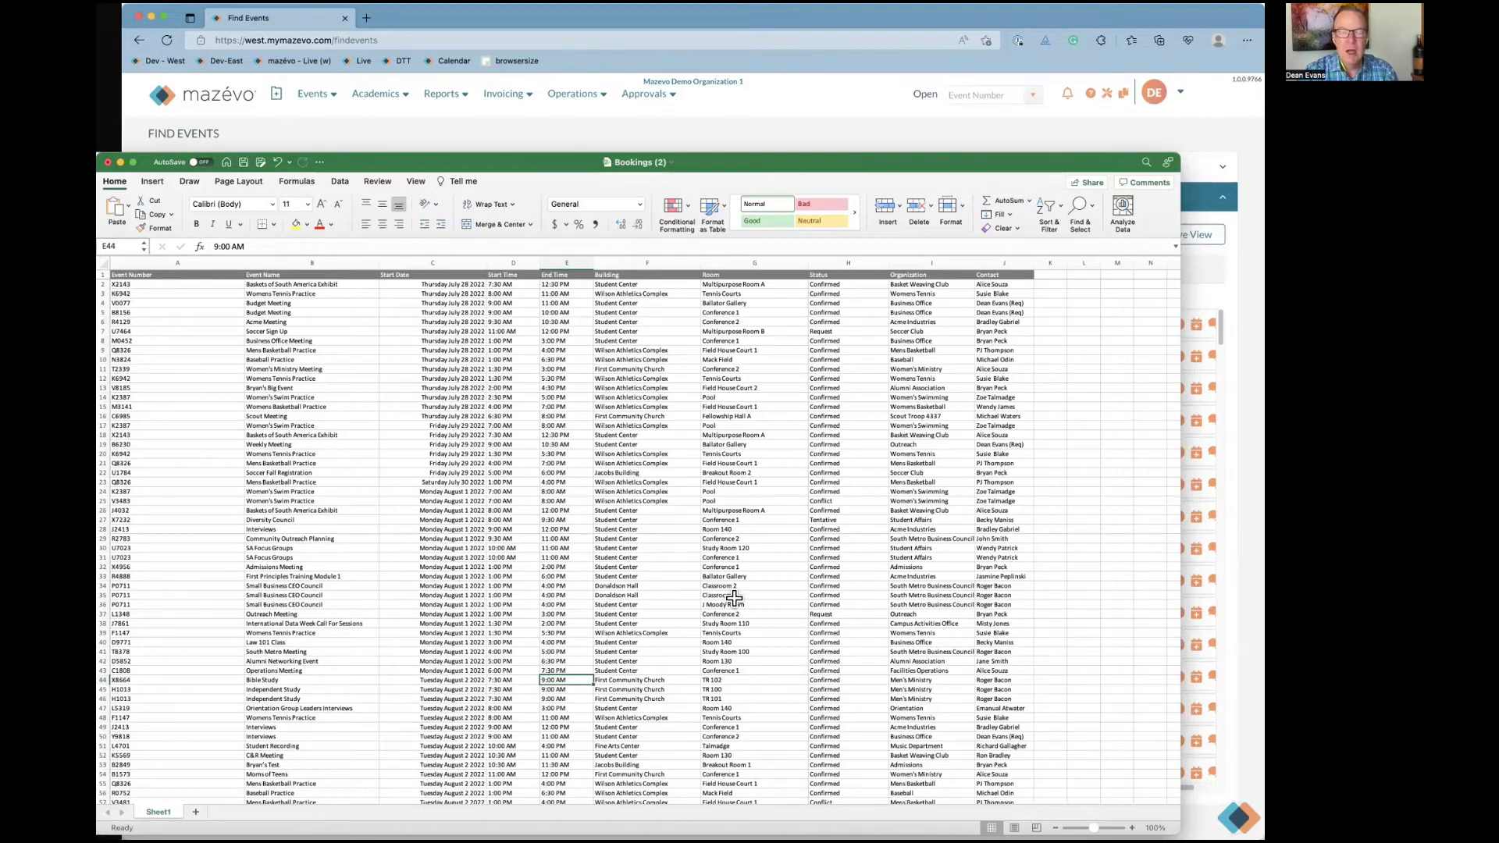
Select the whole sheet and turn on column filters for the bookings header row
{"action": "left_click", "coordinate": [104, 264]}
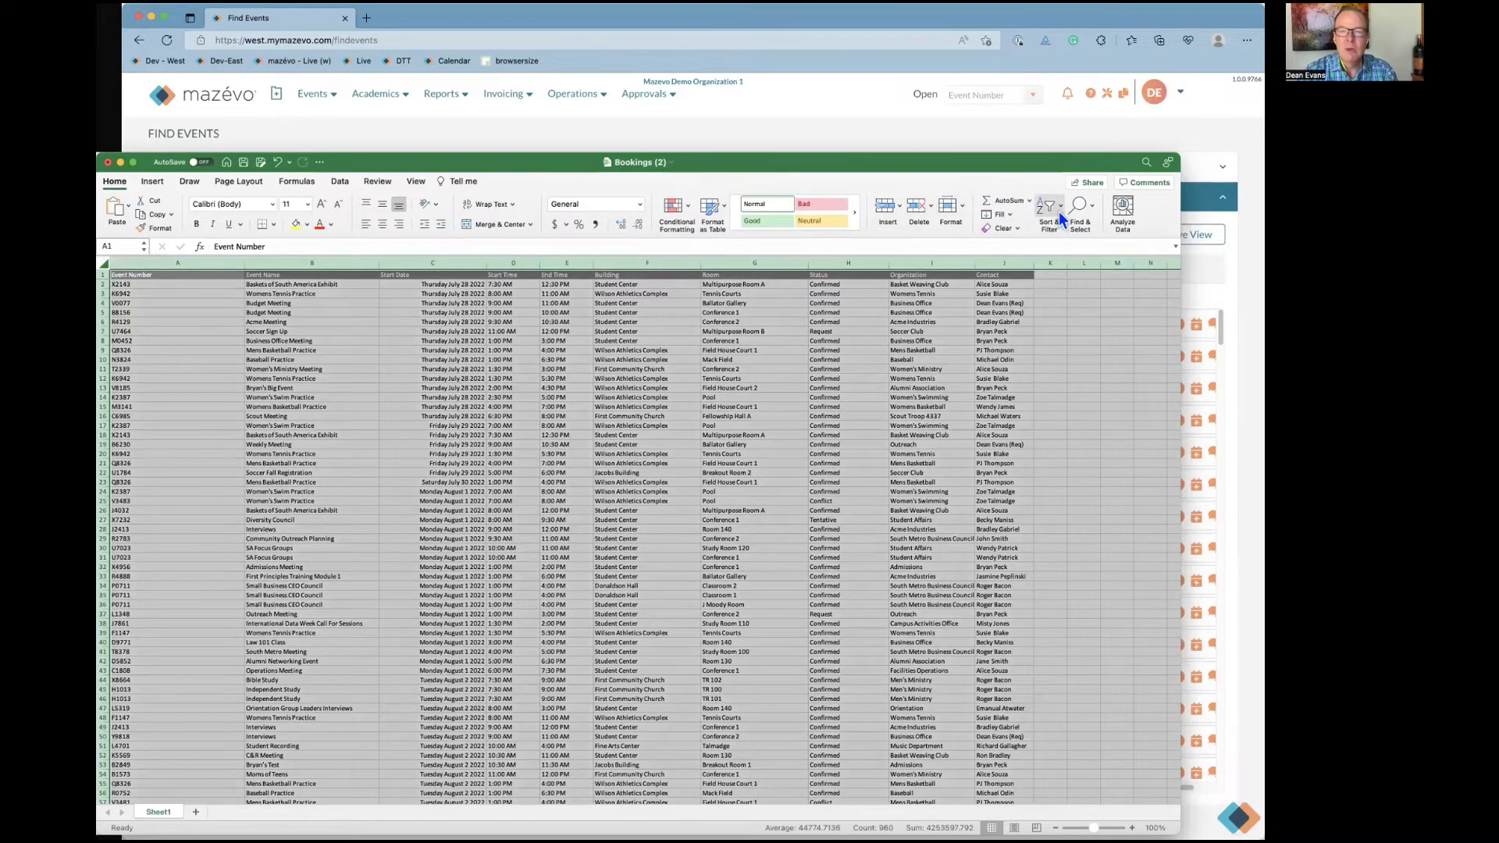
{"action": "left_click", "coordinate": [1077, 276]}
{"action": "left_click", "coordinate": [608, 379]}
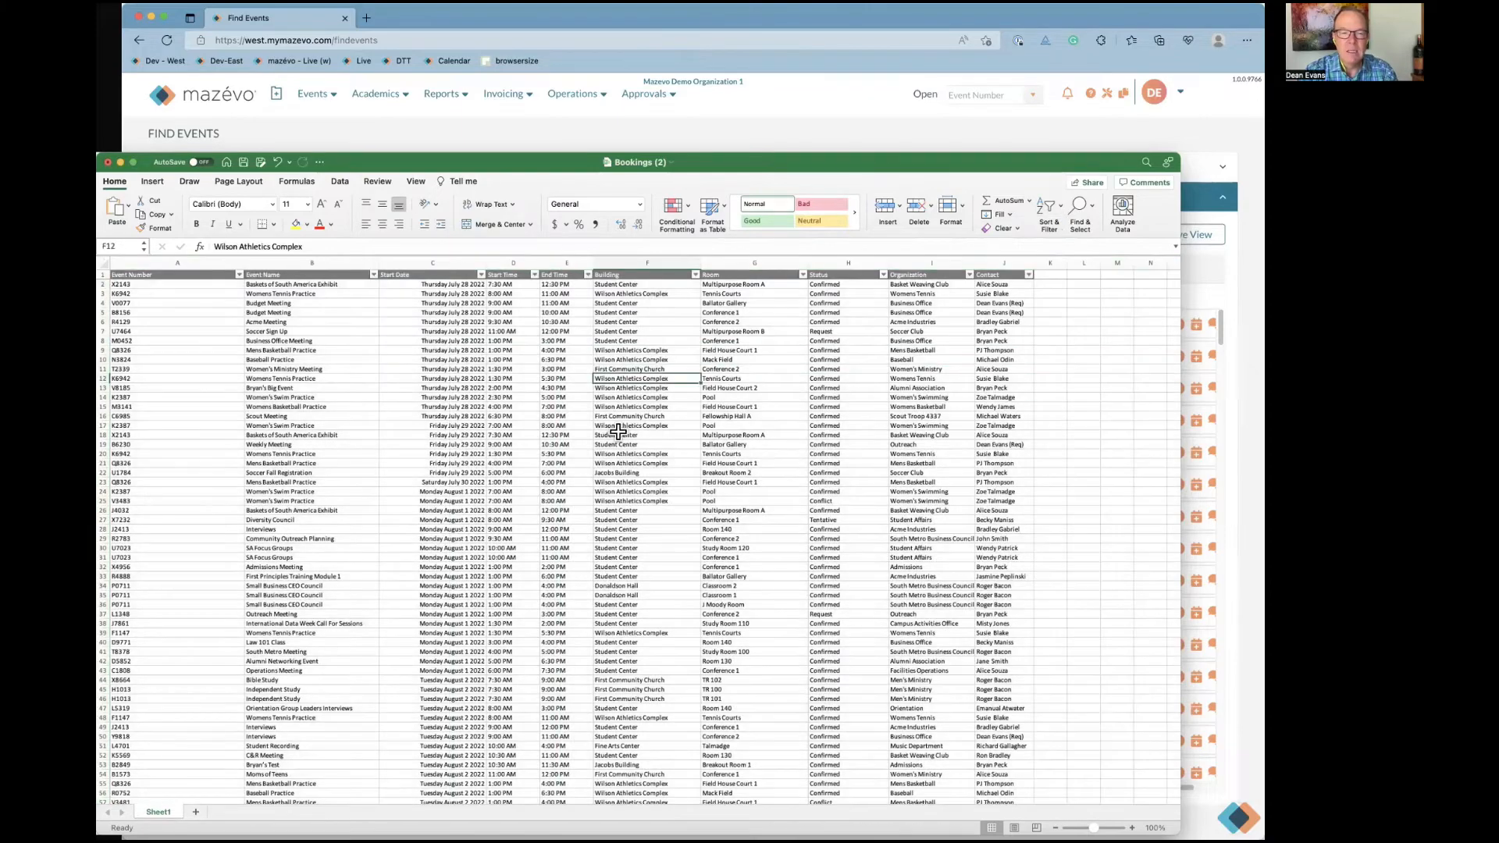
Sort the exported bookings by the Contact column in ascending order
{"action": "scroll", "coordinate": [612, 406], "scroll_direction": "down", "scroll_amount": 7}
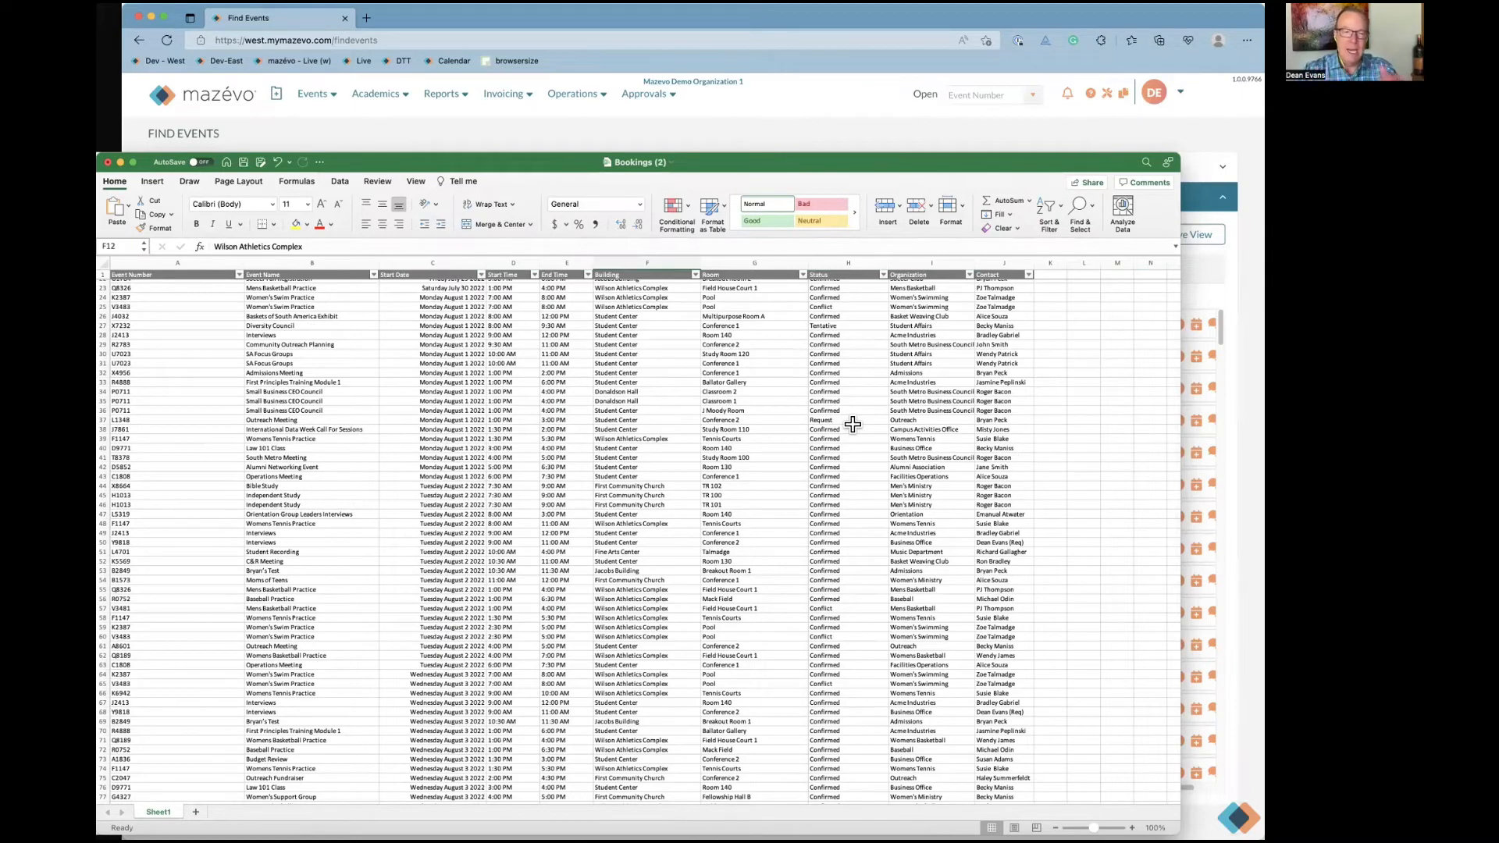
{"action": "scroll", "coordinate": [853, 423], "scroll_direction": "up", "scroll_amount": 5}
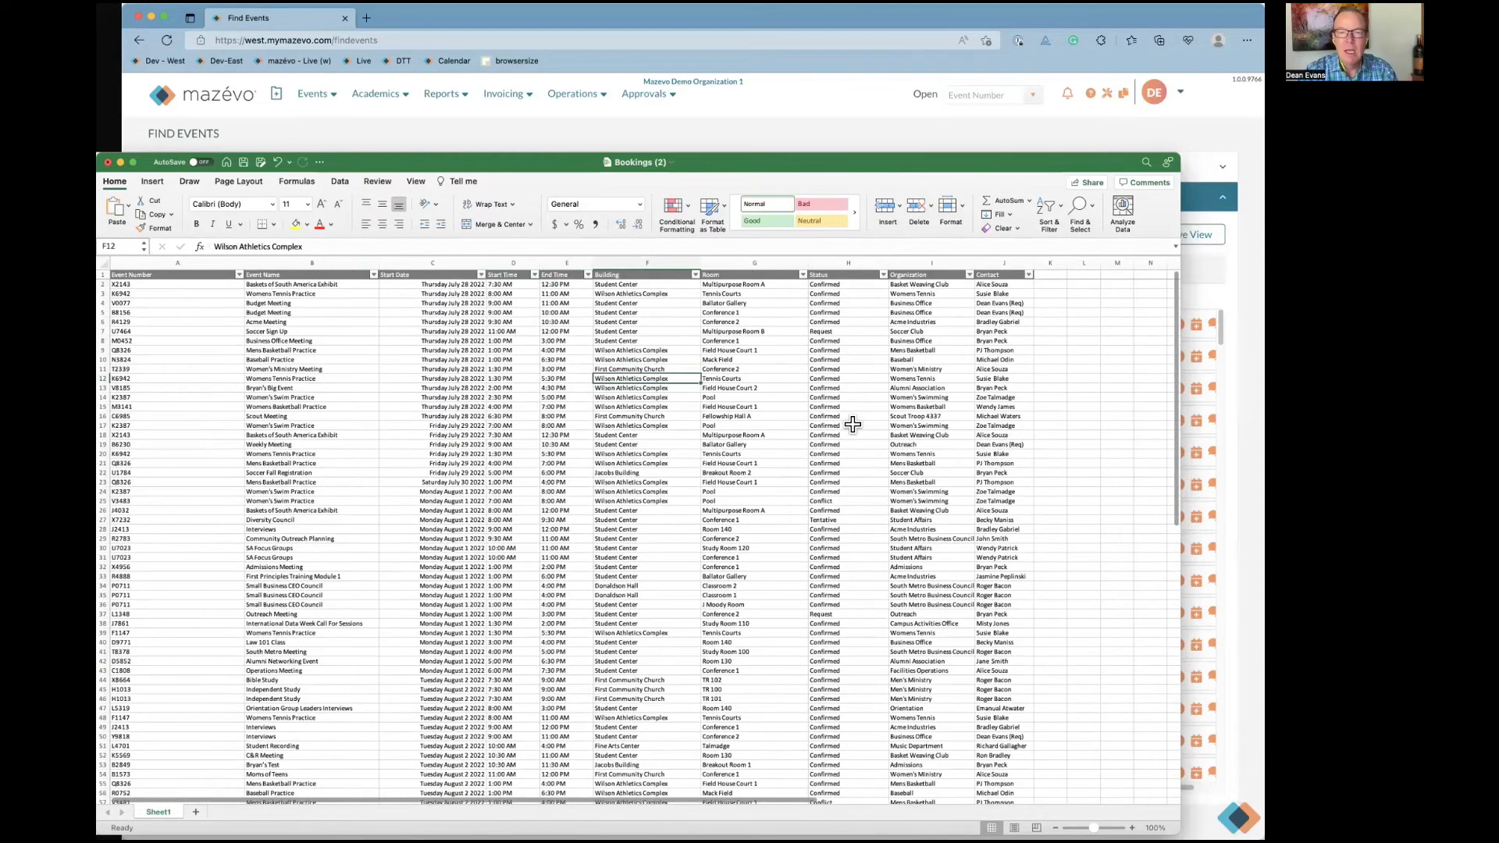
{"action": "left_click", "coordinate": [1028, 276]}
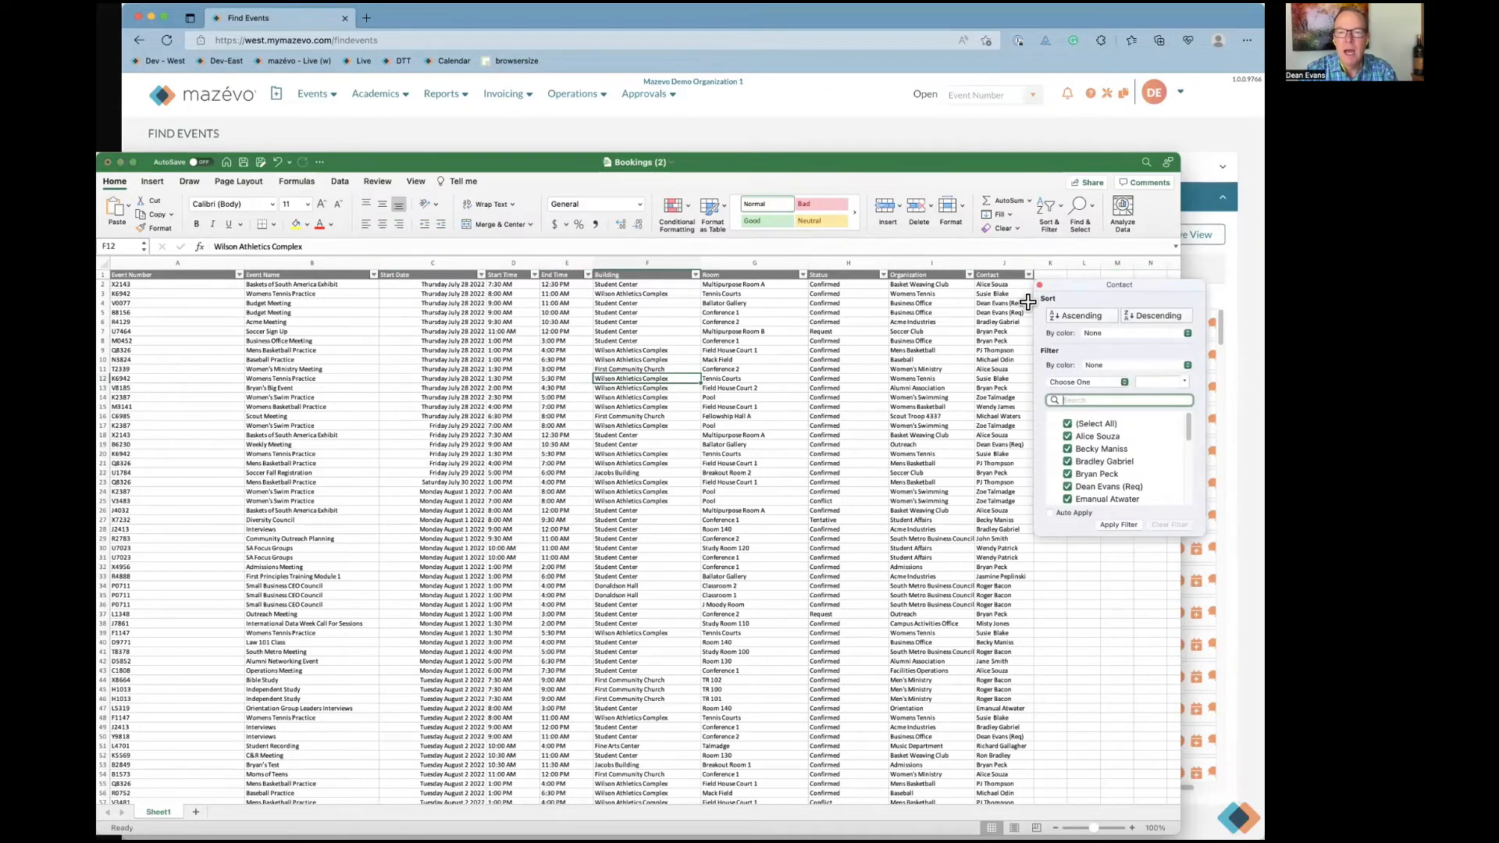
{"action": "left_click", "coordinate": [1069, 313]}
{"action": "left_click", "coordinate": [991, 328]}
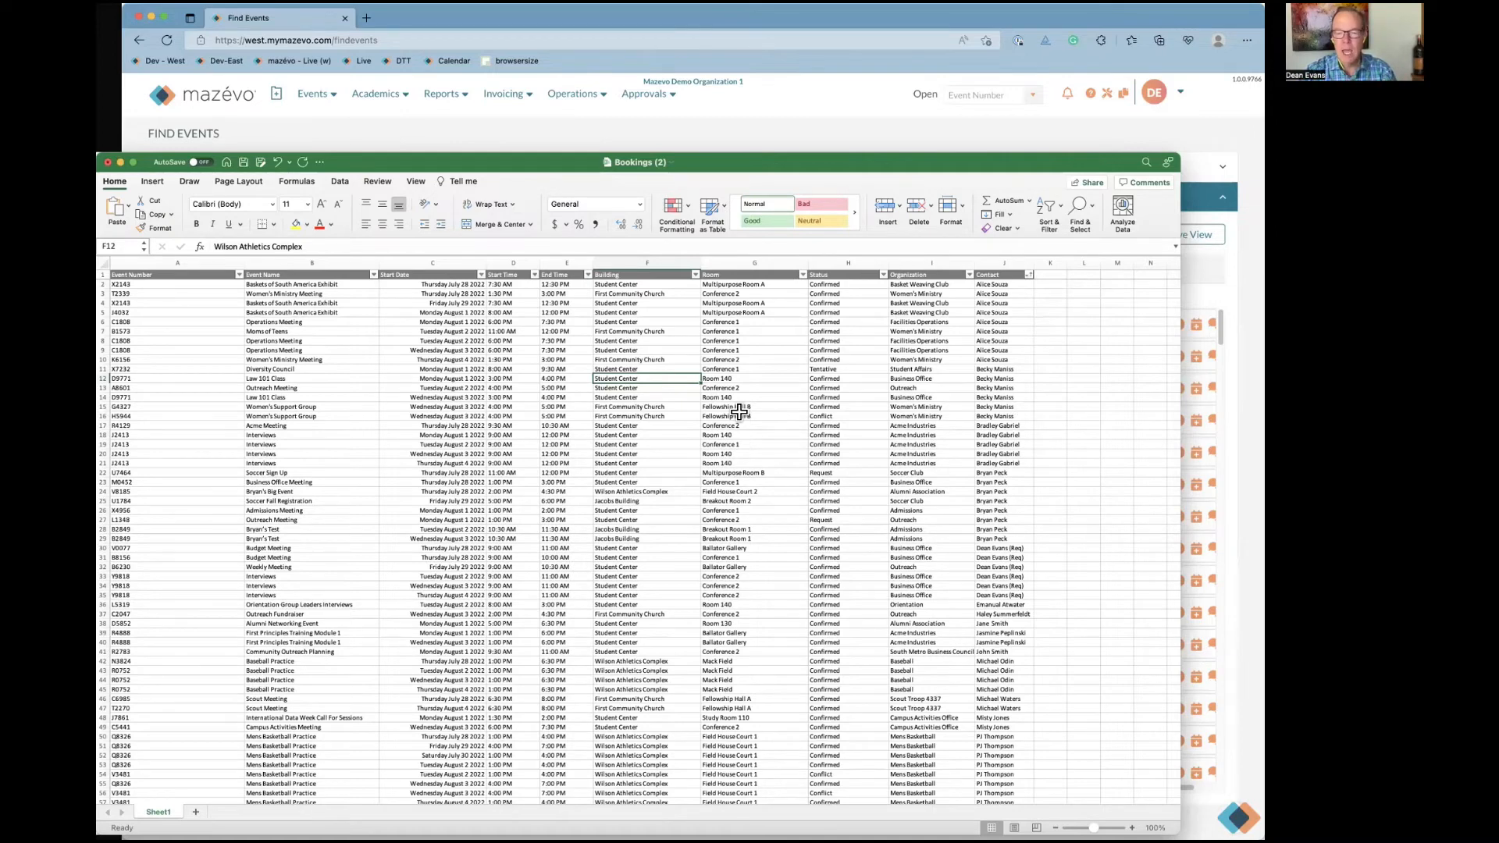
Filter the Contact column to show only the first and fourth contacts in the filter list
{"action": "left_click", "coordinate": [1030, 276]}
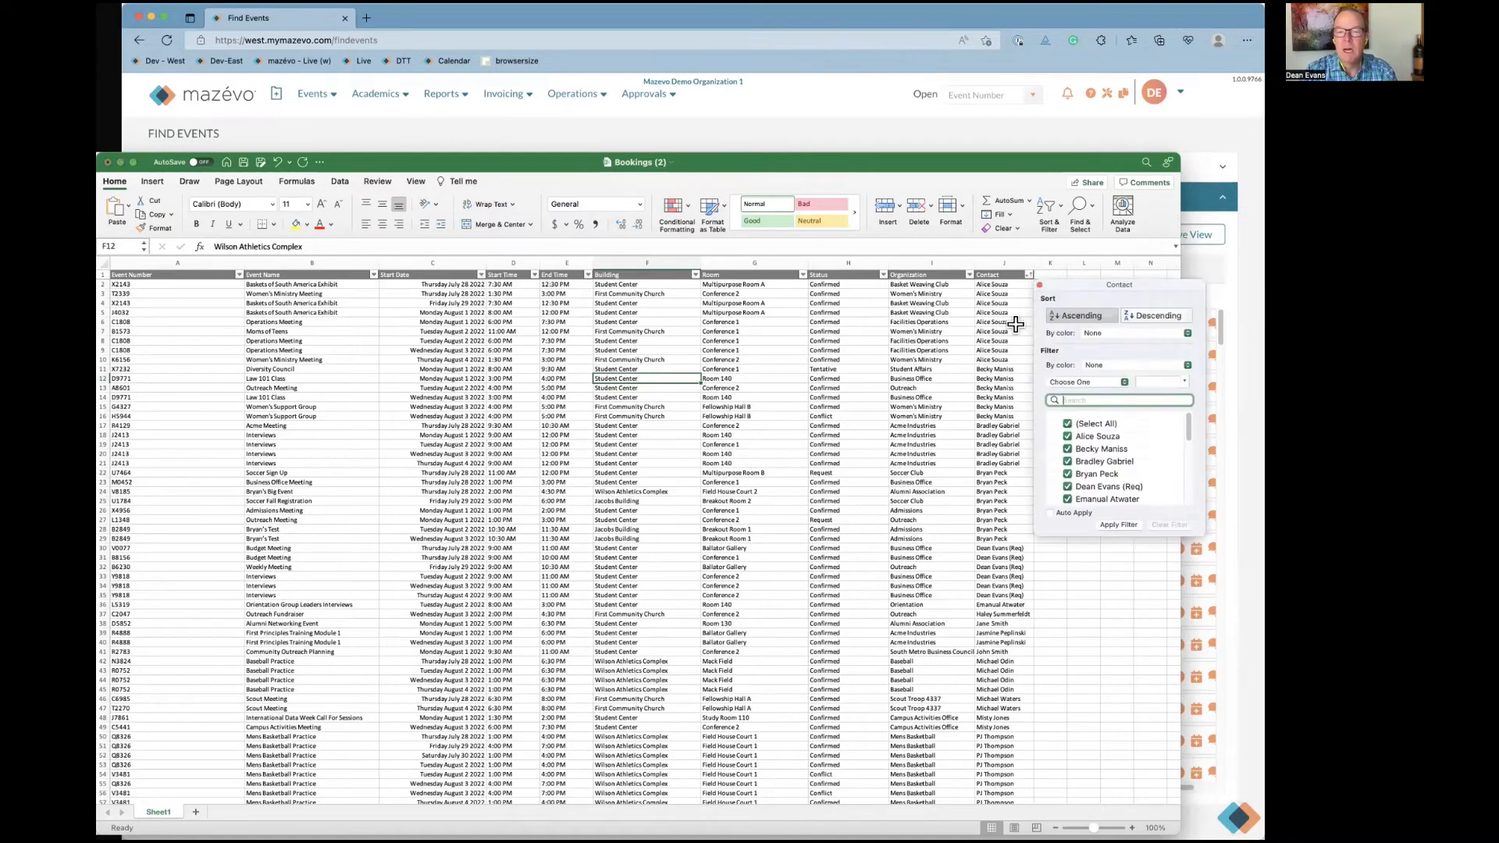
{"action": "left_click", "coordinate": [1065, 423]}
{"action": "left_click", "coordinate": [1065, 436]}
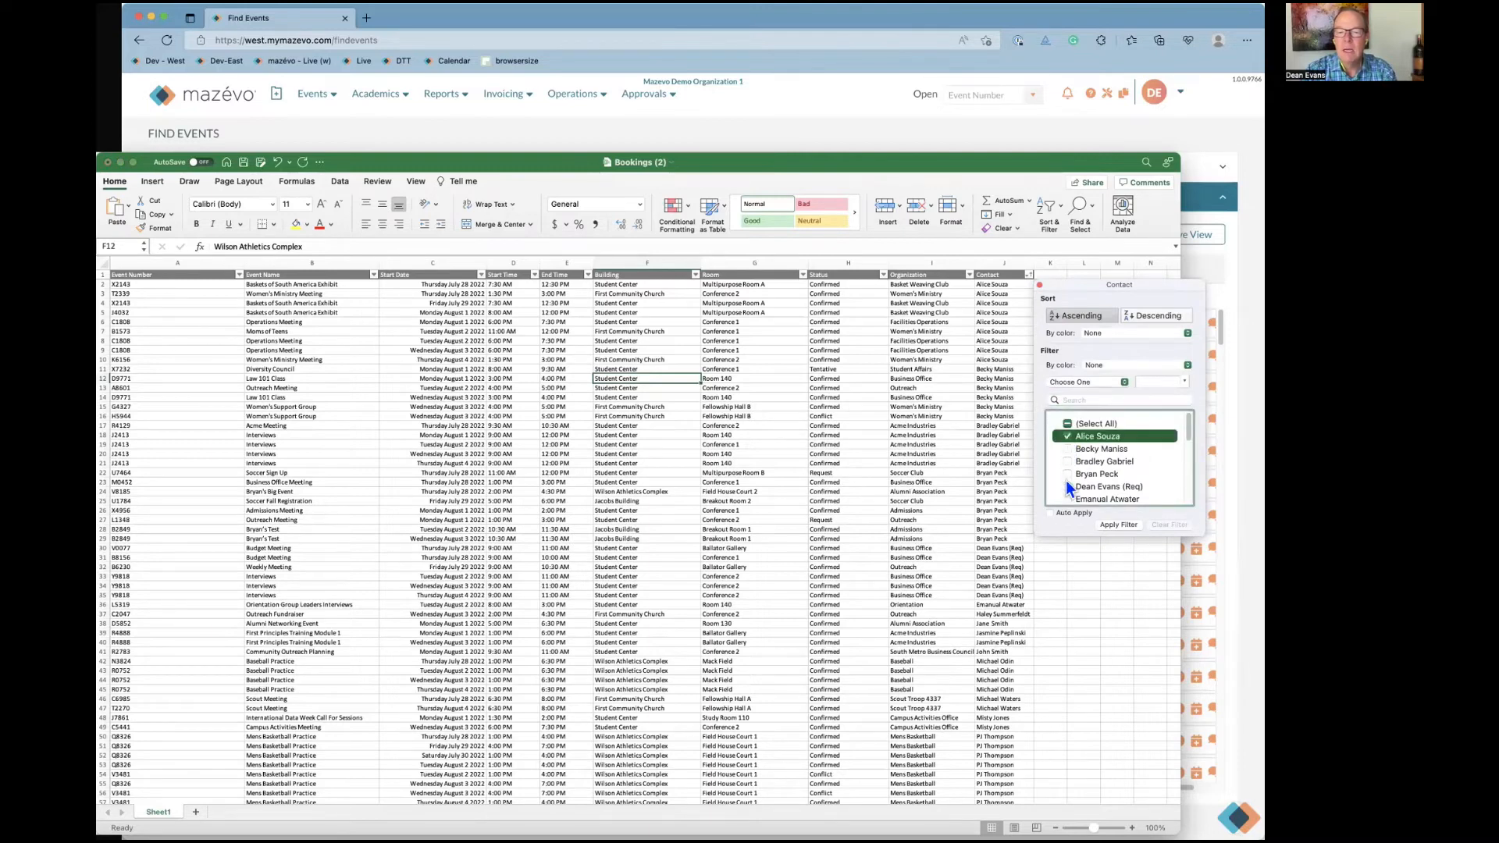
{"action": "left_click", "coordinate": [1067, 473]}
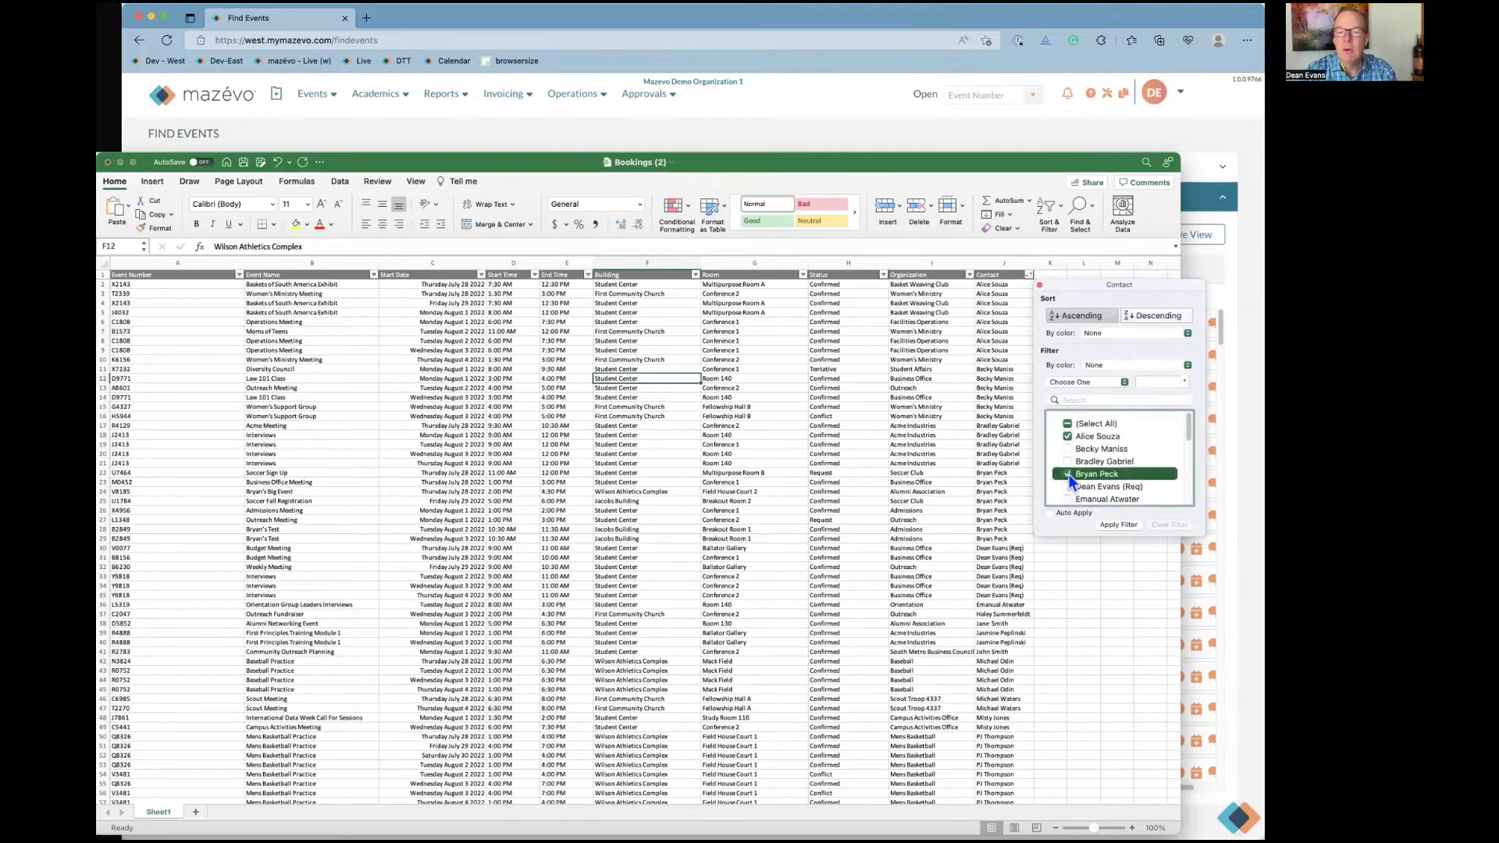
{"action": "left_click", "coordinate": [1118, 523]}
{"action": "left_click", "coordinate": [898, 488]}
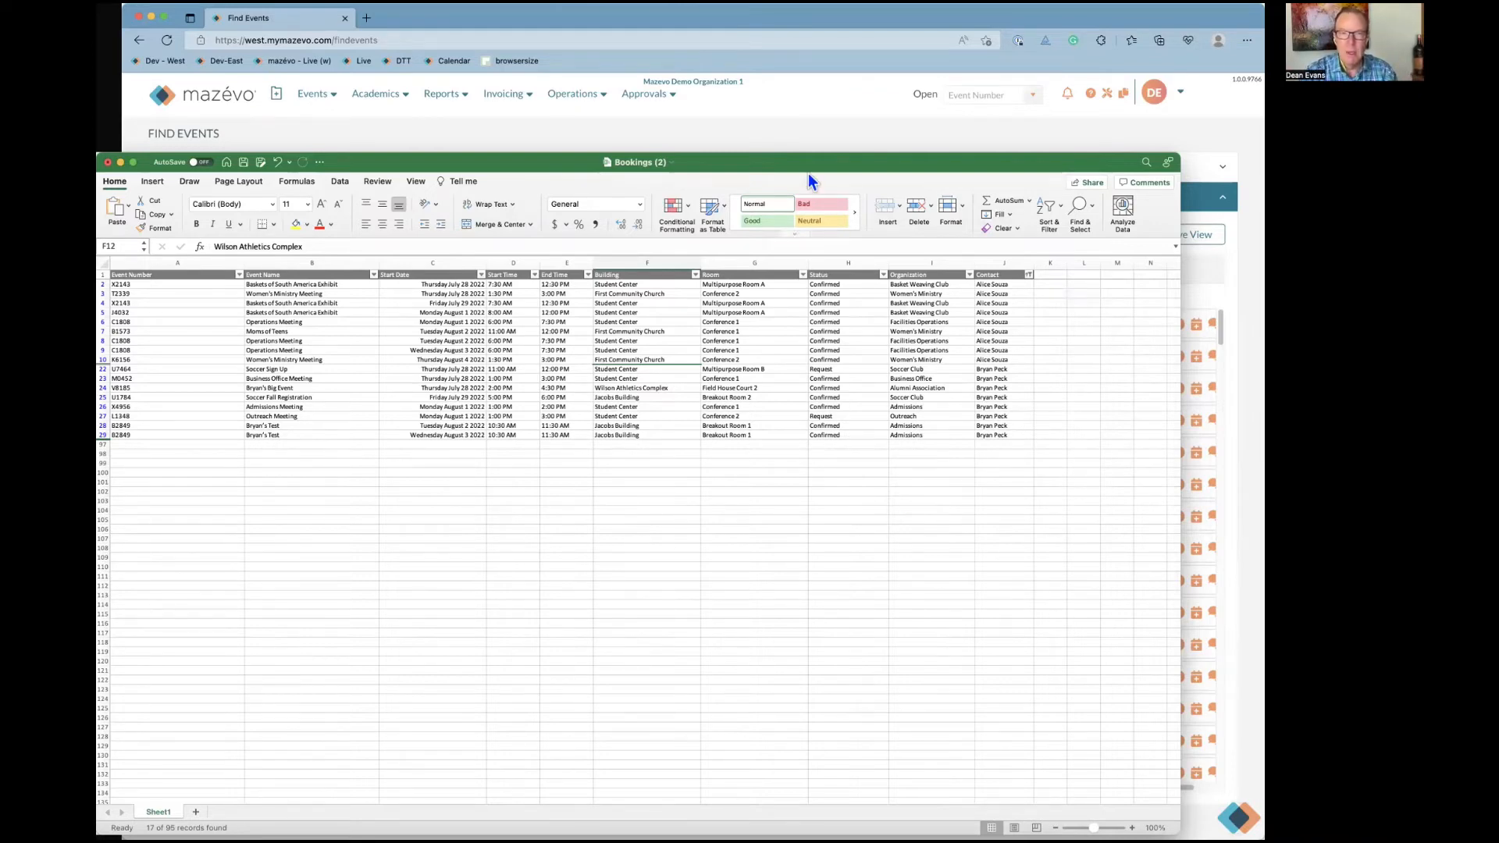
Switch back to Mazévo in the browser, return to the first booking columns and reopen the advanced filters
{"action": "left_click_drag", "start_coordinate": [807, 164], "coordinate": [817, 161]}
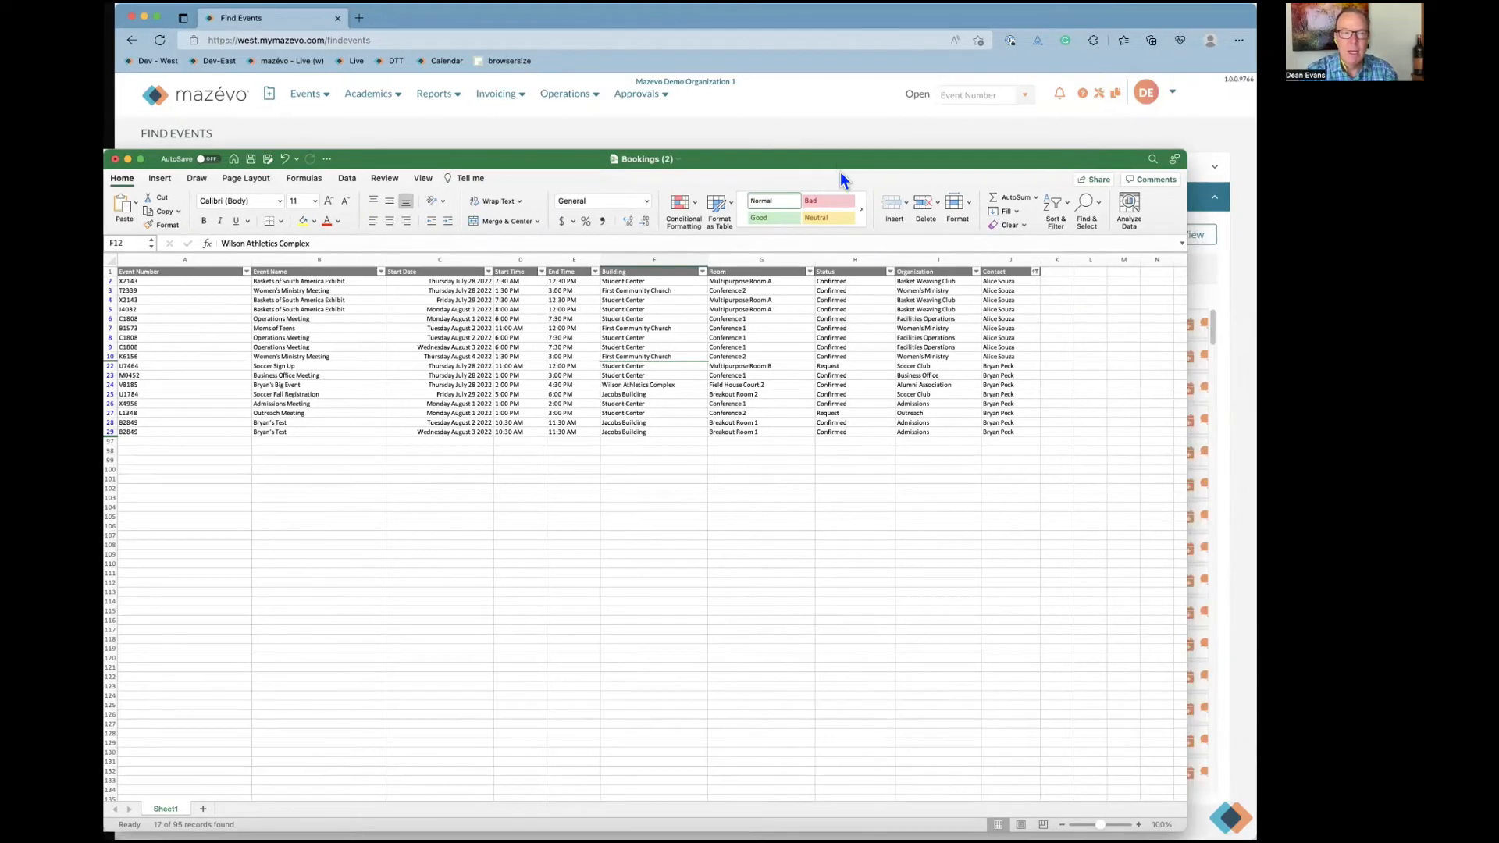
{"action": "left_click", "coordinate": [832, 135]}
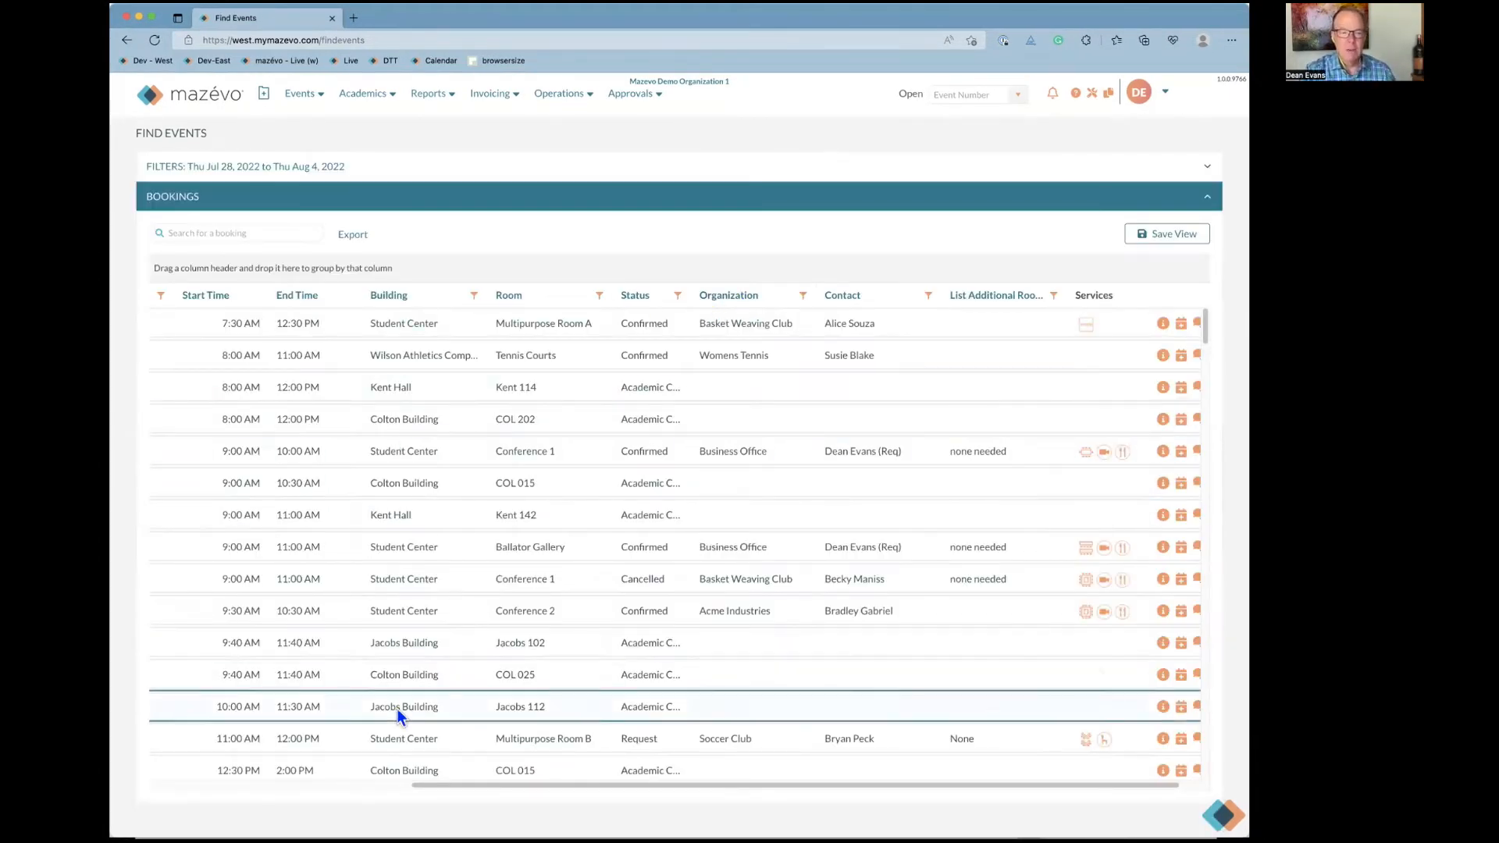
{"action": "left_click_drag", "start_coordinate": [432, 786], "coordinate": [171, 785]}
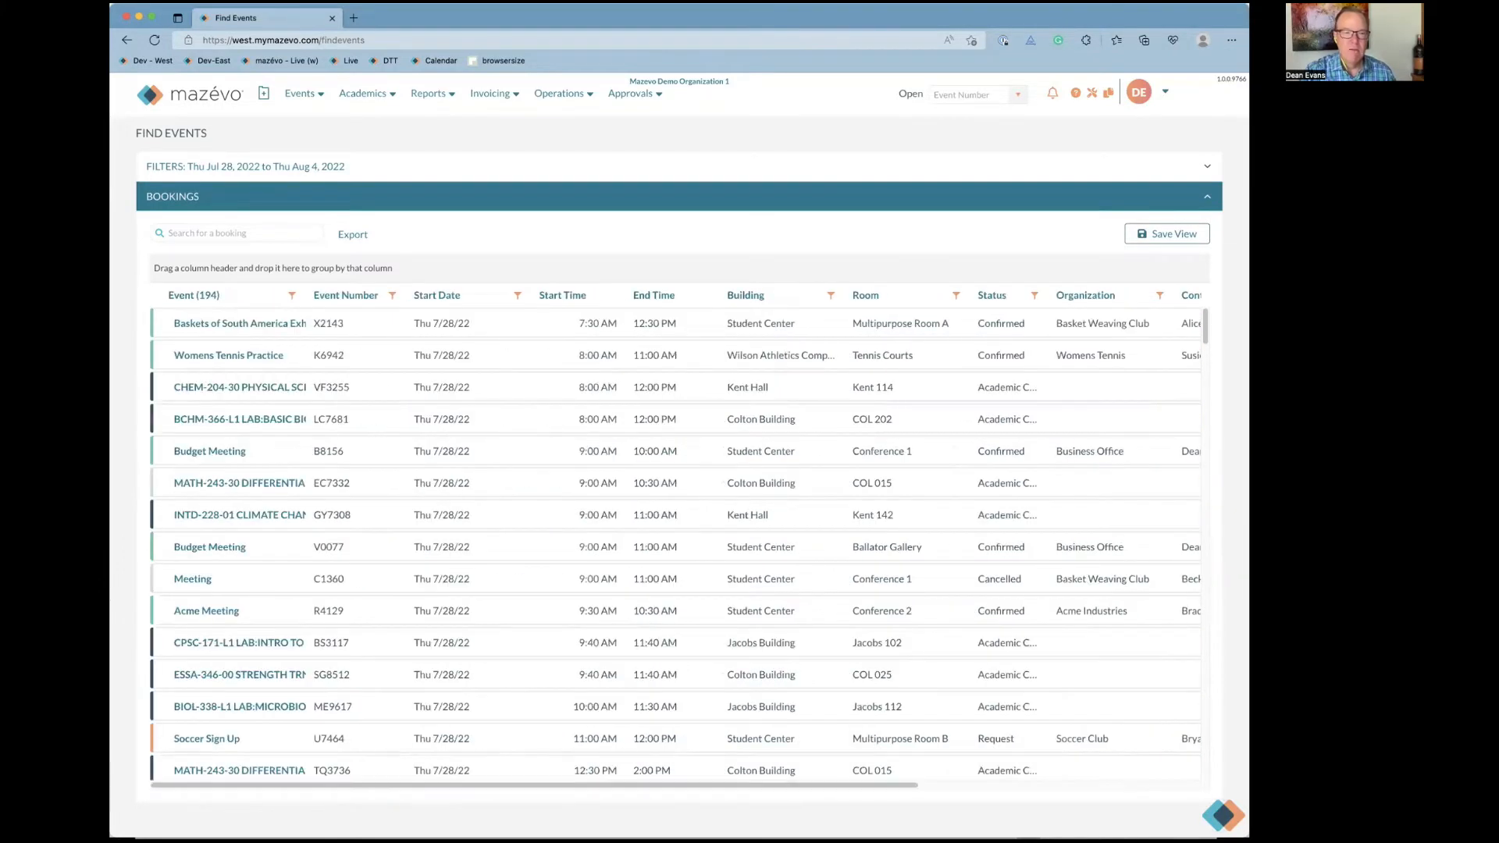
{"action": "left_click", "coordinate": [385, 167]}
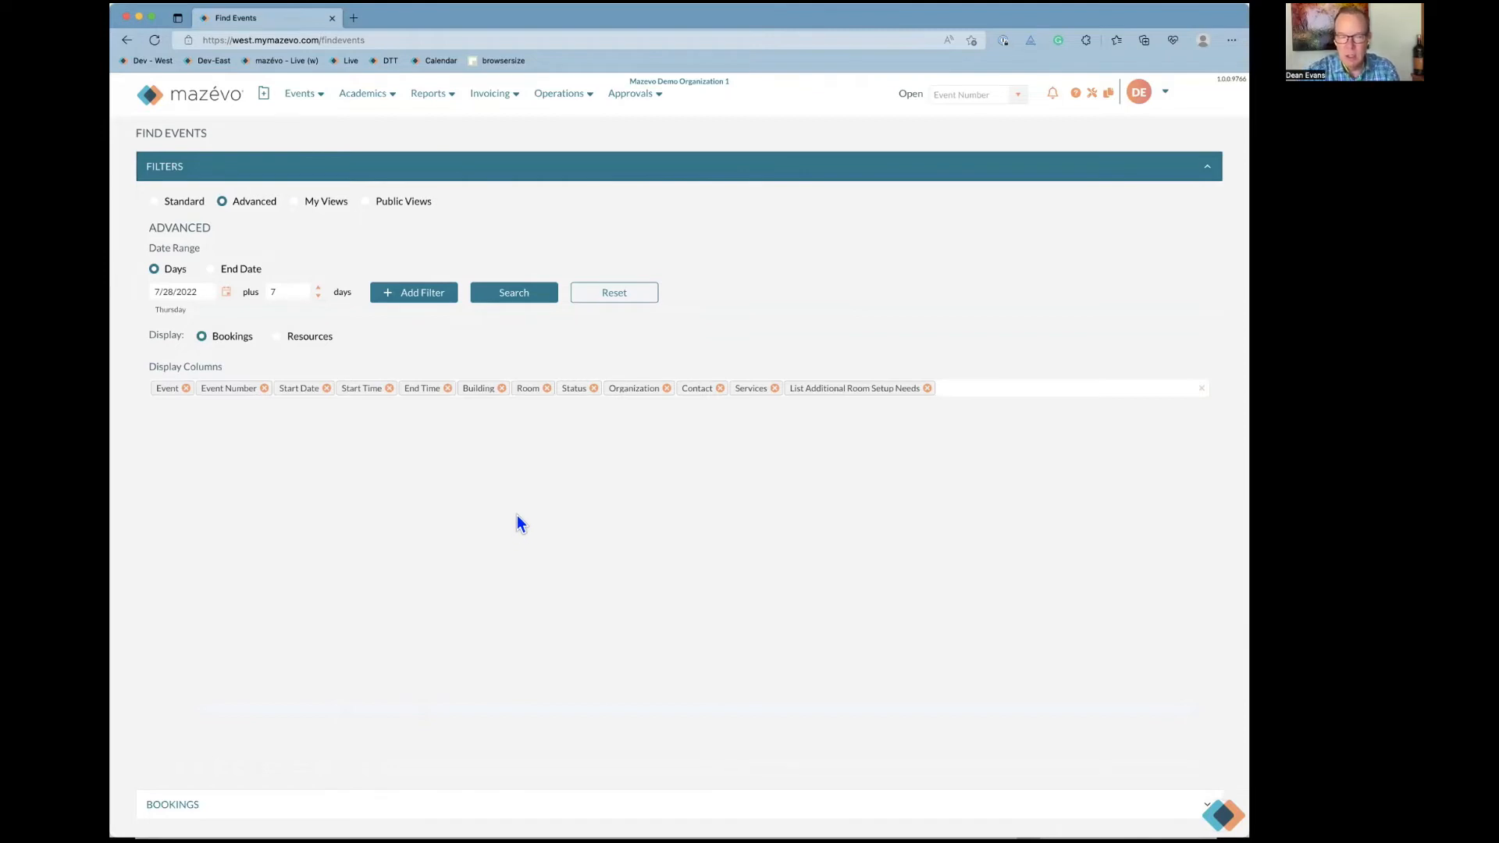
Display resources instead of bookings, run the advanced search, and review the resource columns through Notes
{"action": "left_click", "coordinate": [283, 338]}
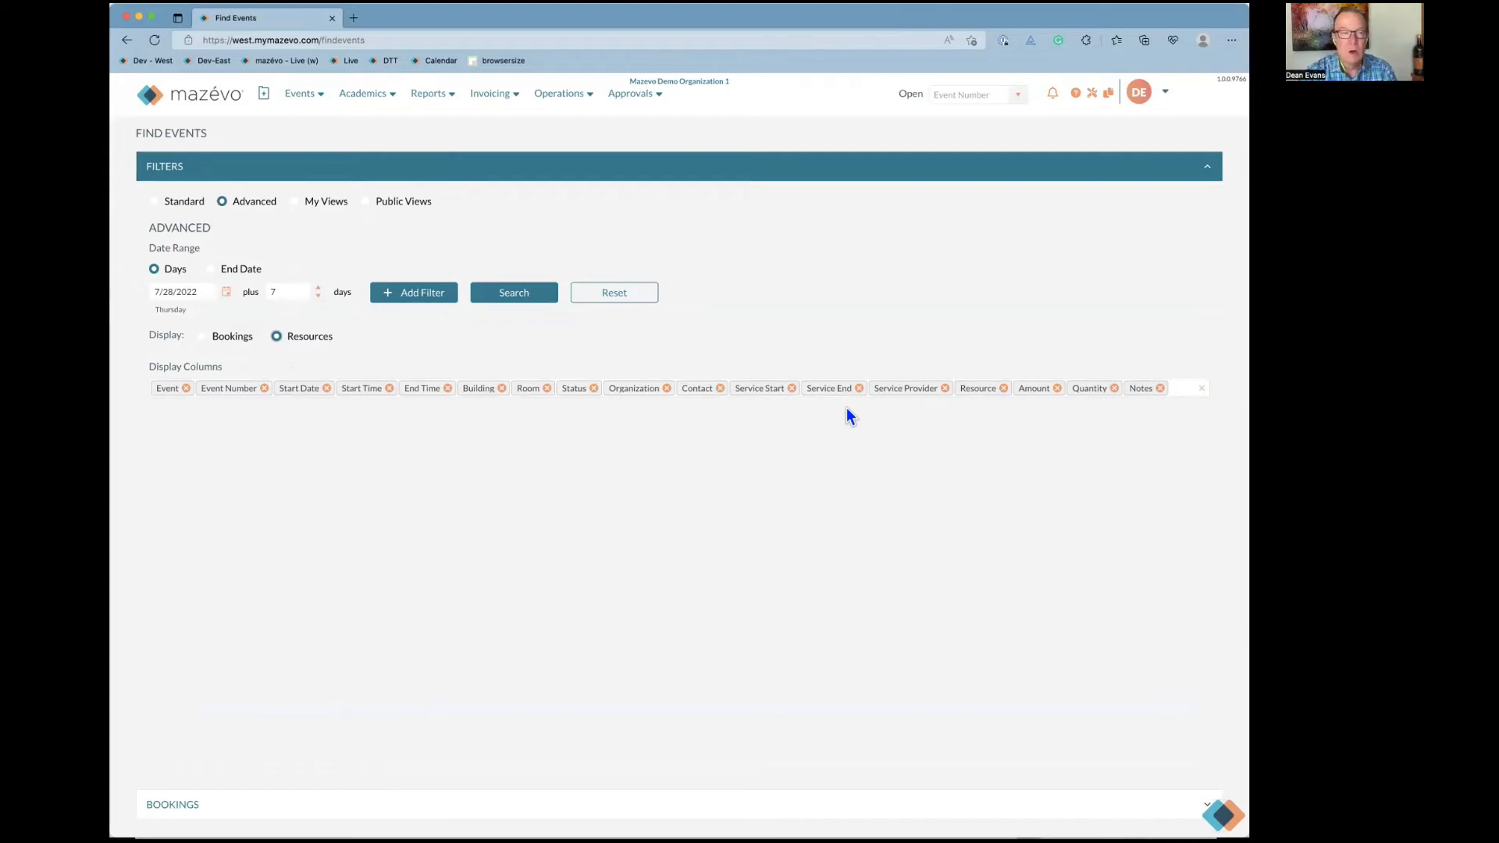
{"action": "left_click", "coordinate": [529, 300]}
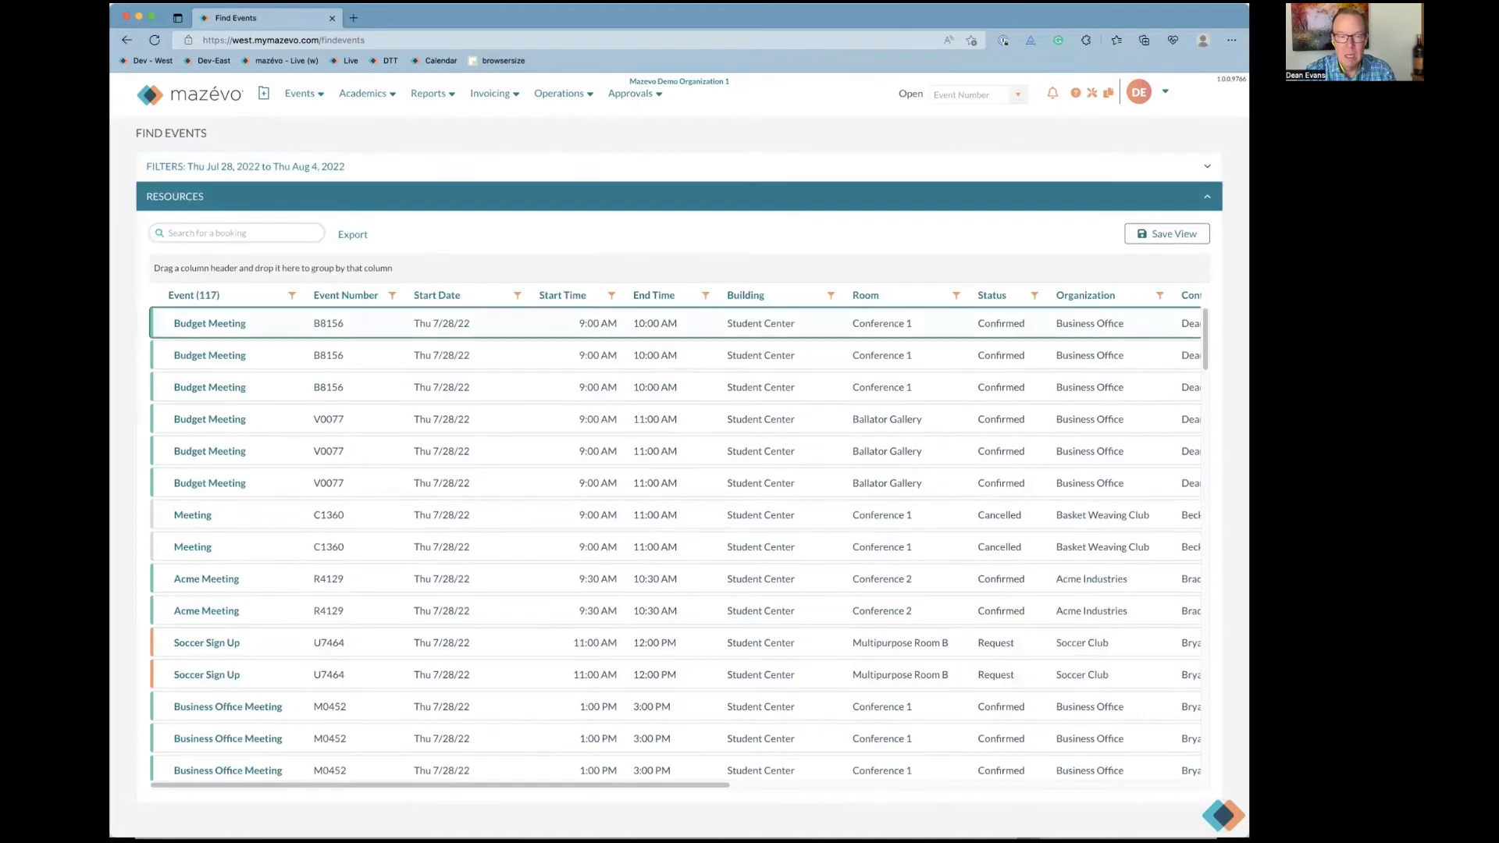
{"action": "left_click_drag", "start_coordinate": [563, 789], "coordinate": [987, 808]}
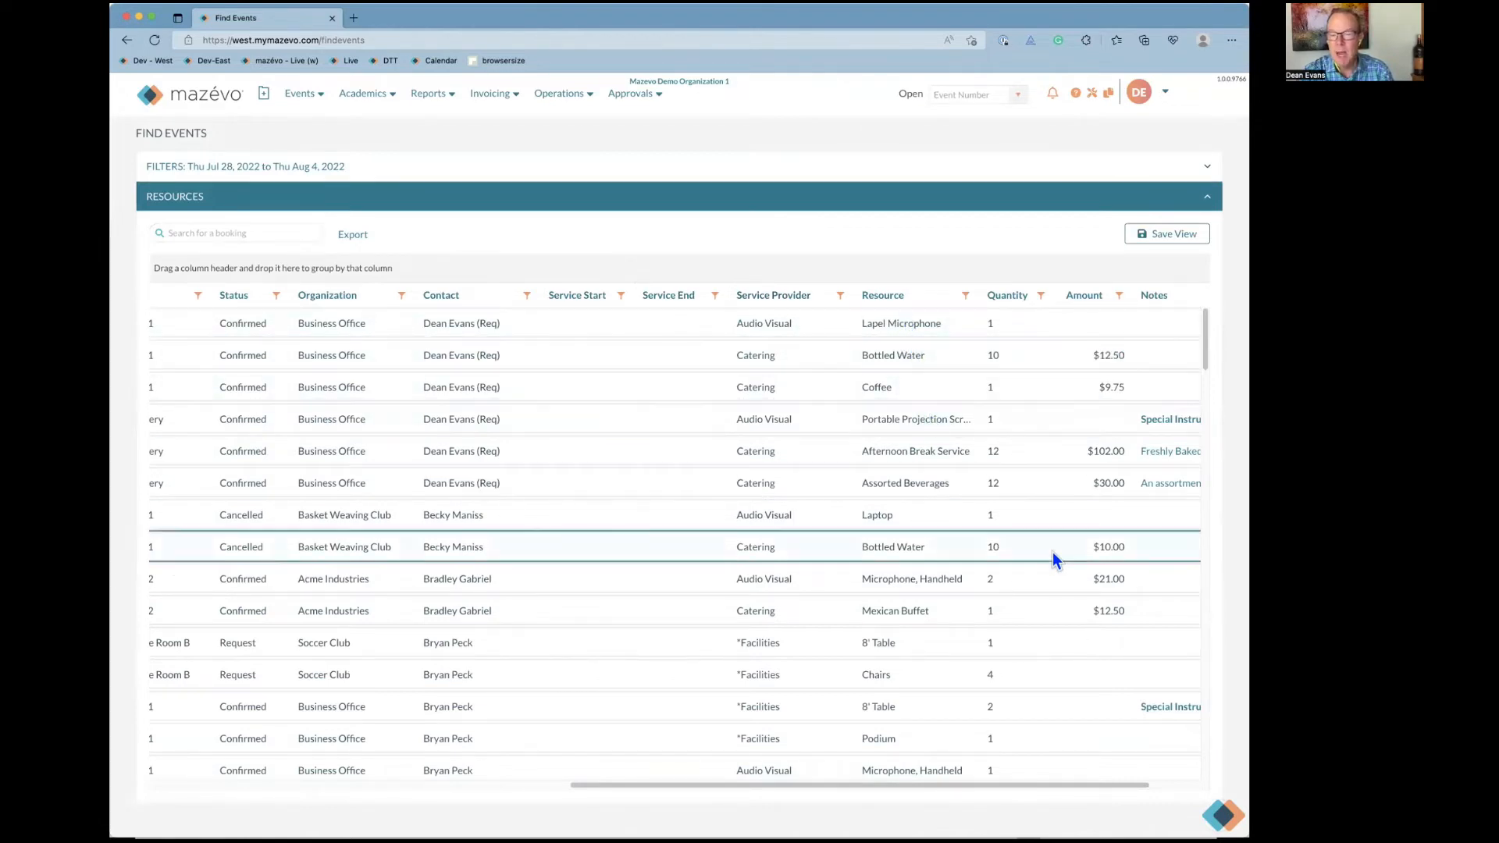
{"action": "left_click_drag", "start_coordinate": [1132, 786], "coordinate": [1169, 789]}
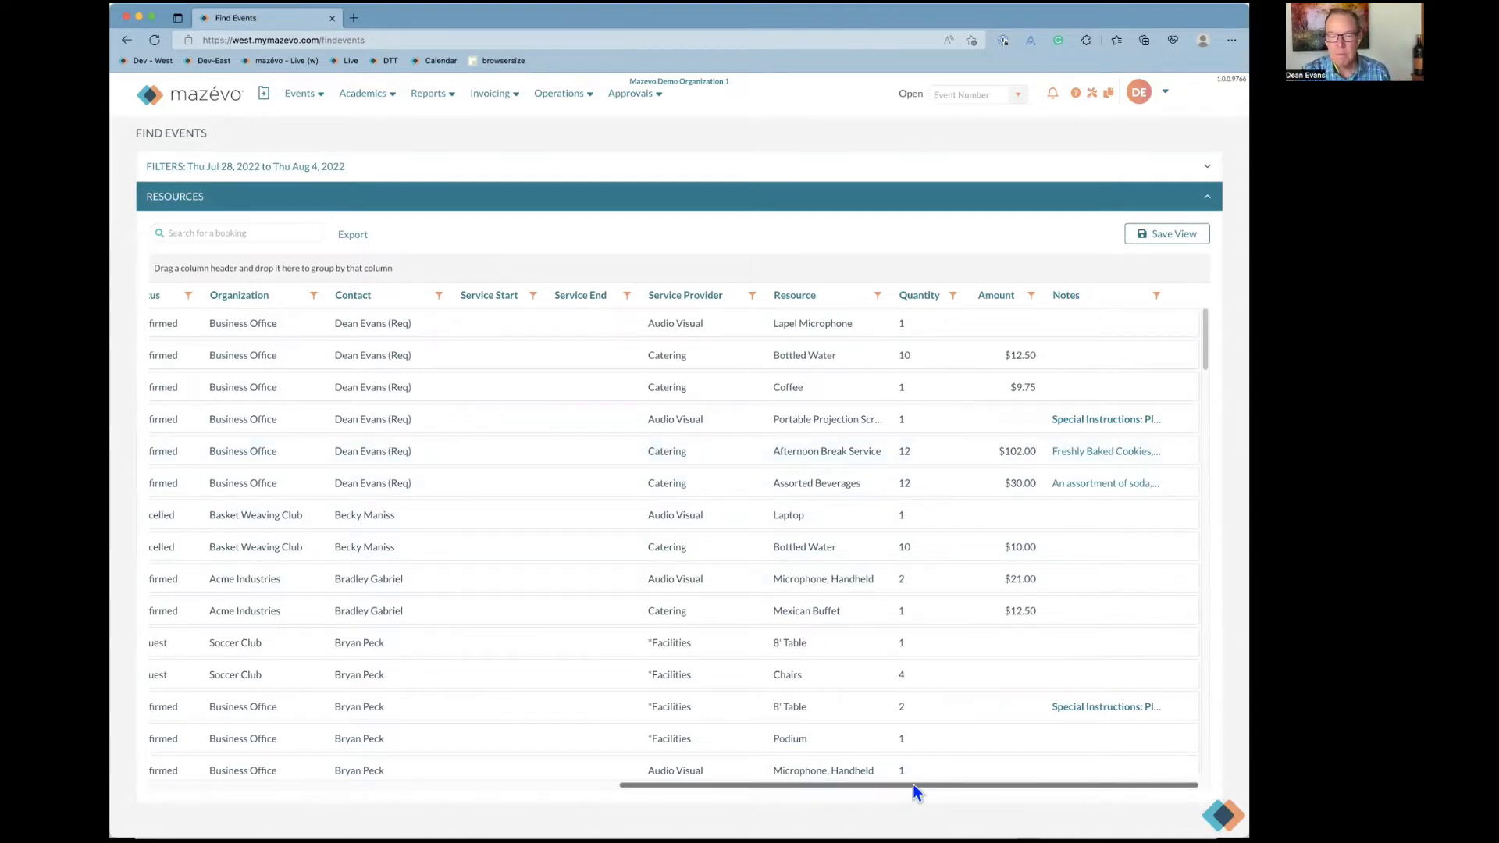
{"action": "left_click_drag", "start_coordinate": [912, 784], "coordinate": [319, 782]}
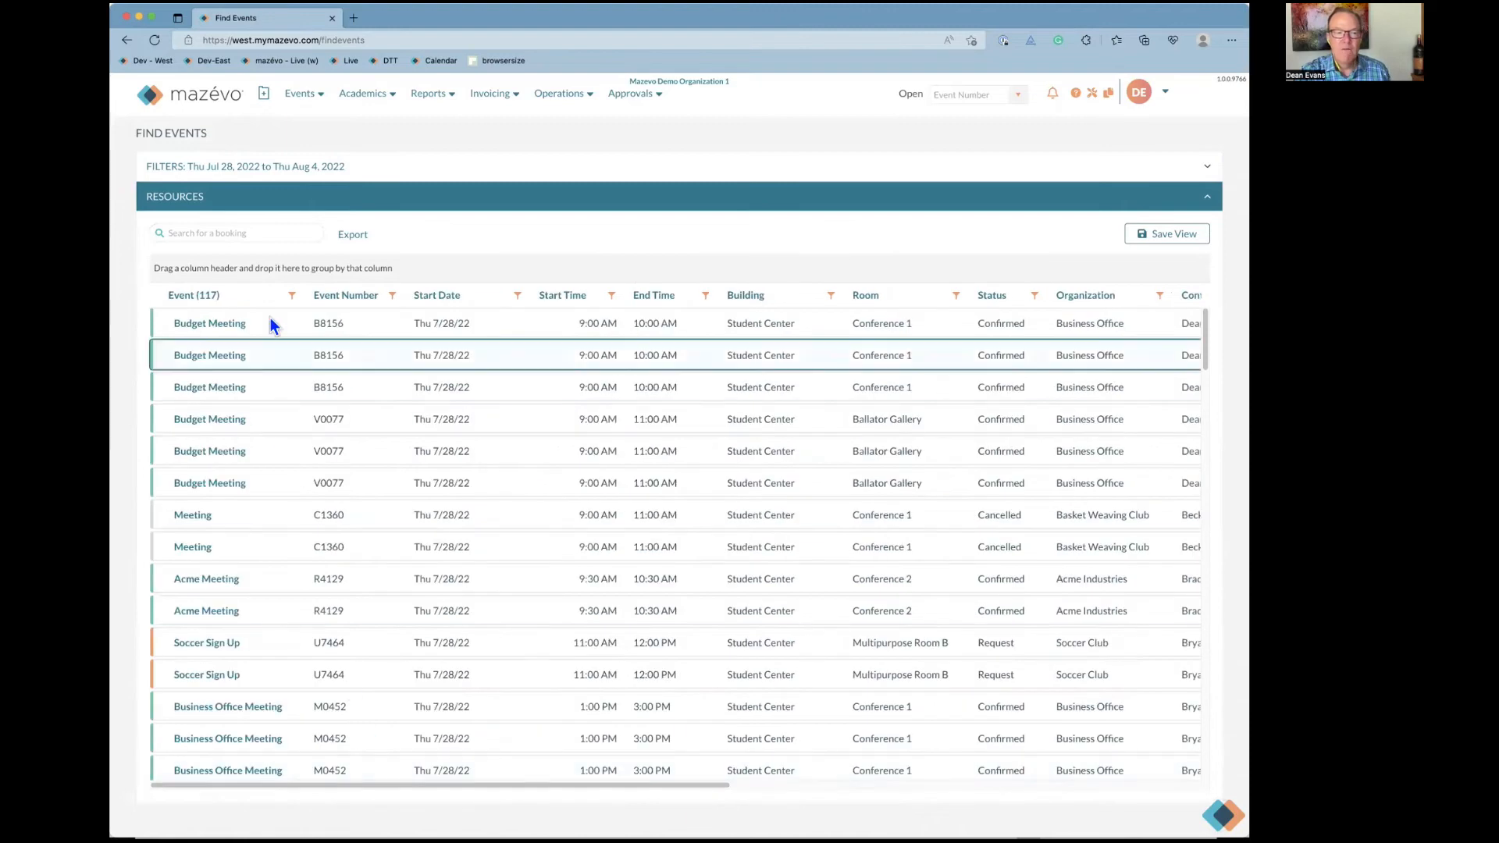
Reopen the advanced filters and add a Service Providers filter set to Catering
{"action": "left_click", "coordinate": [361, 167]}
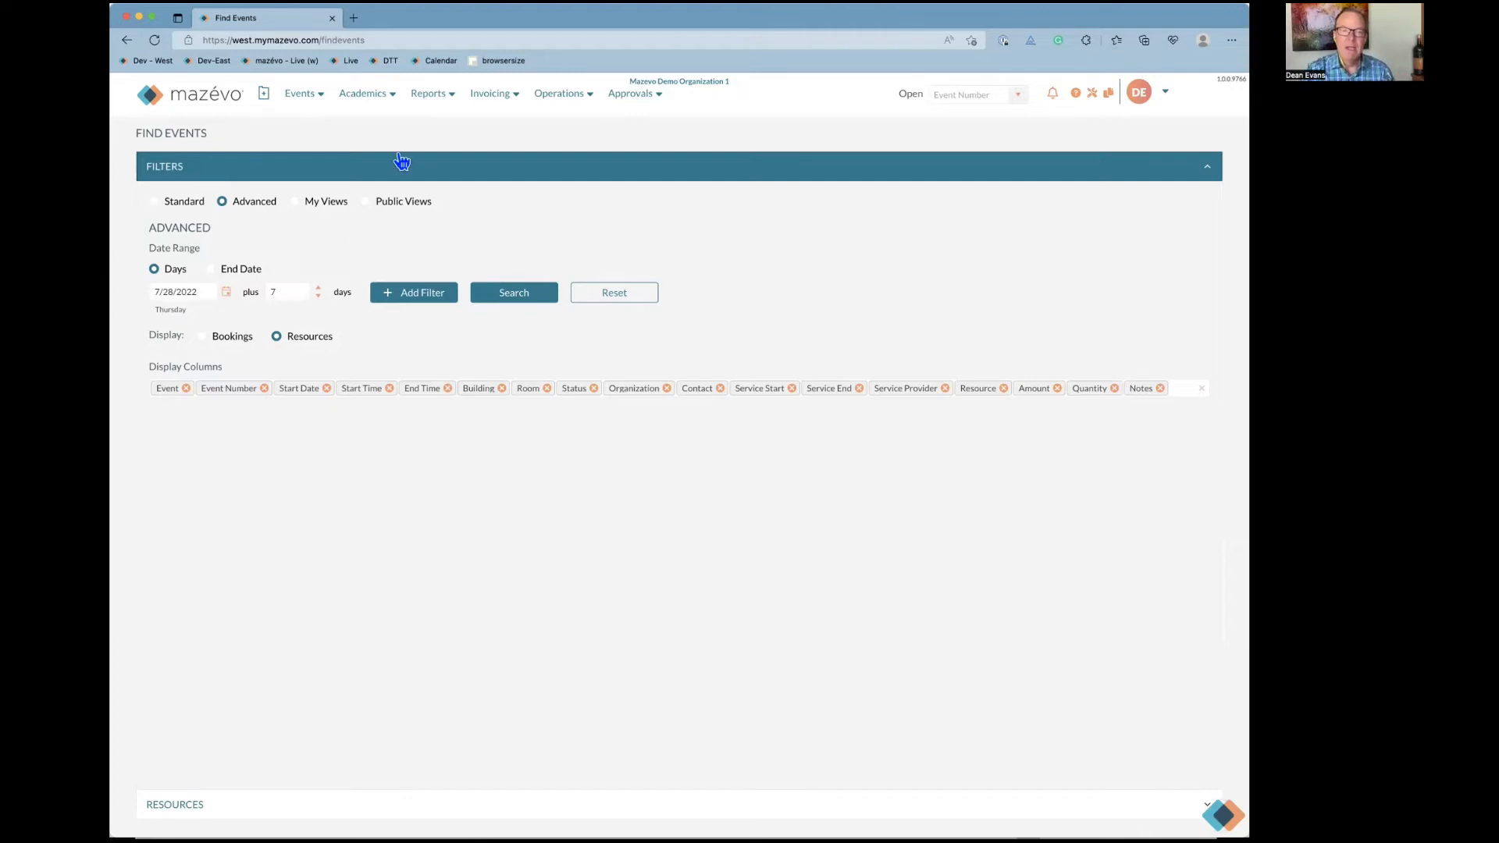
{"action": "left_click", "coordinate": [429, 96]}
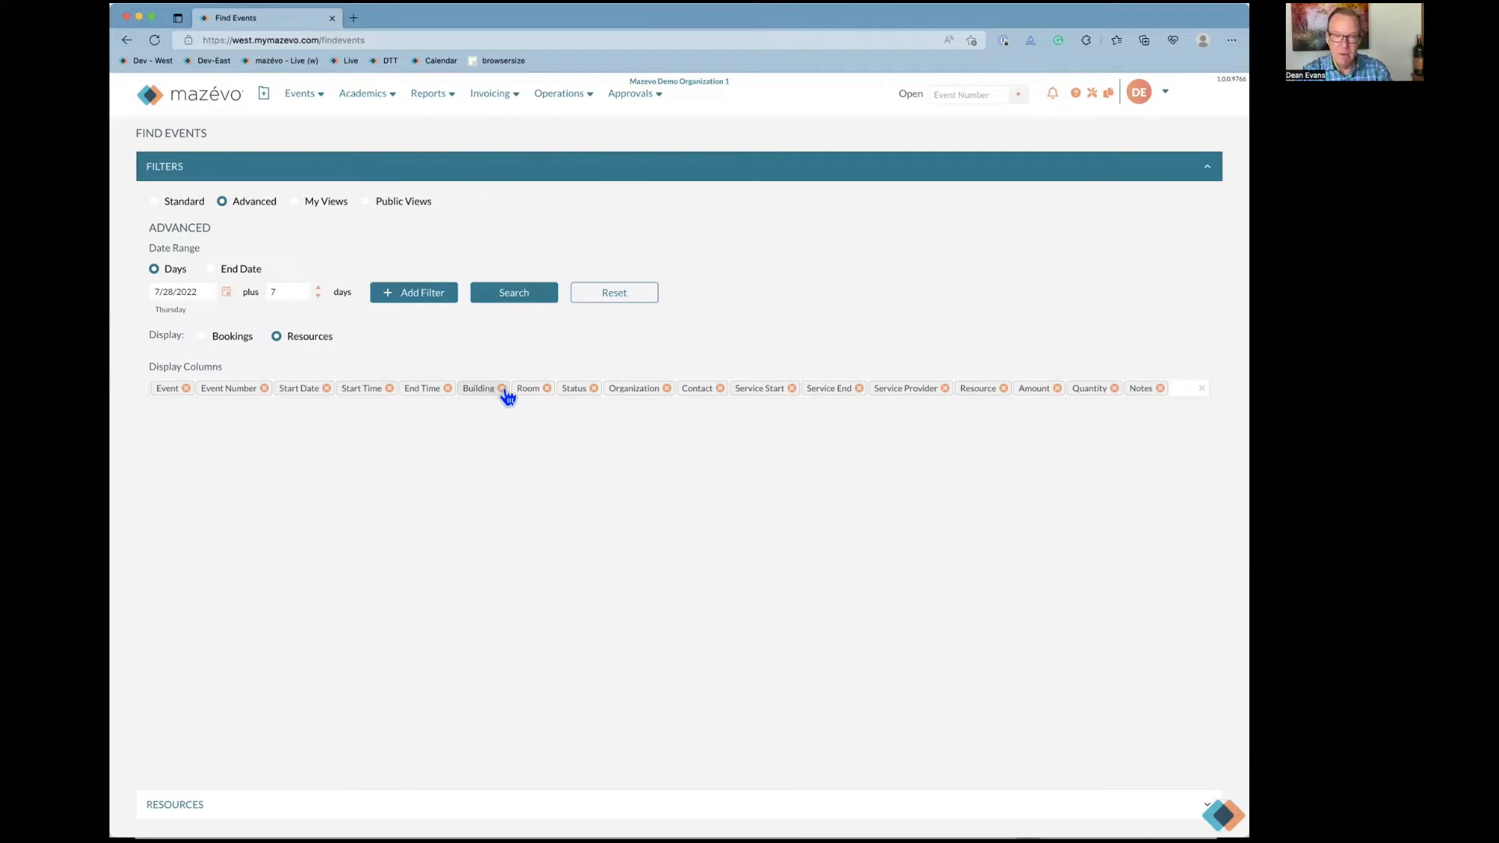
{"action": "left_click", "coordinate": [426, 300]}
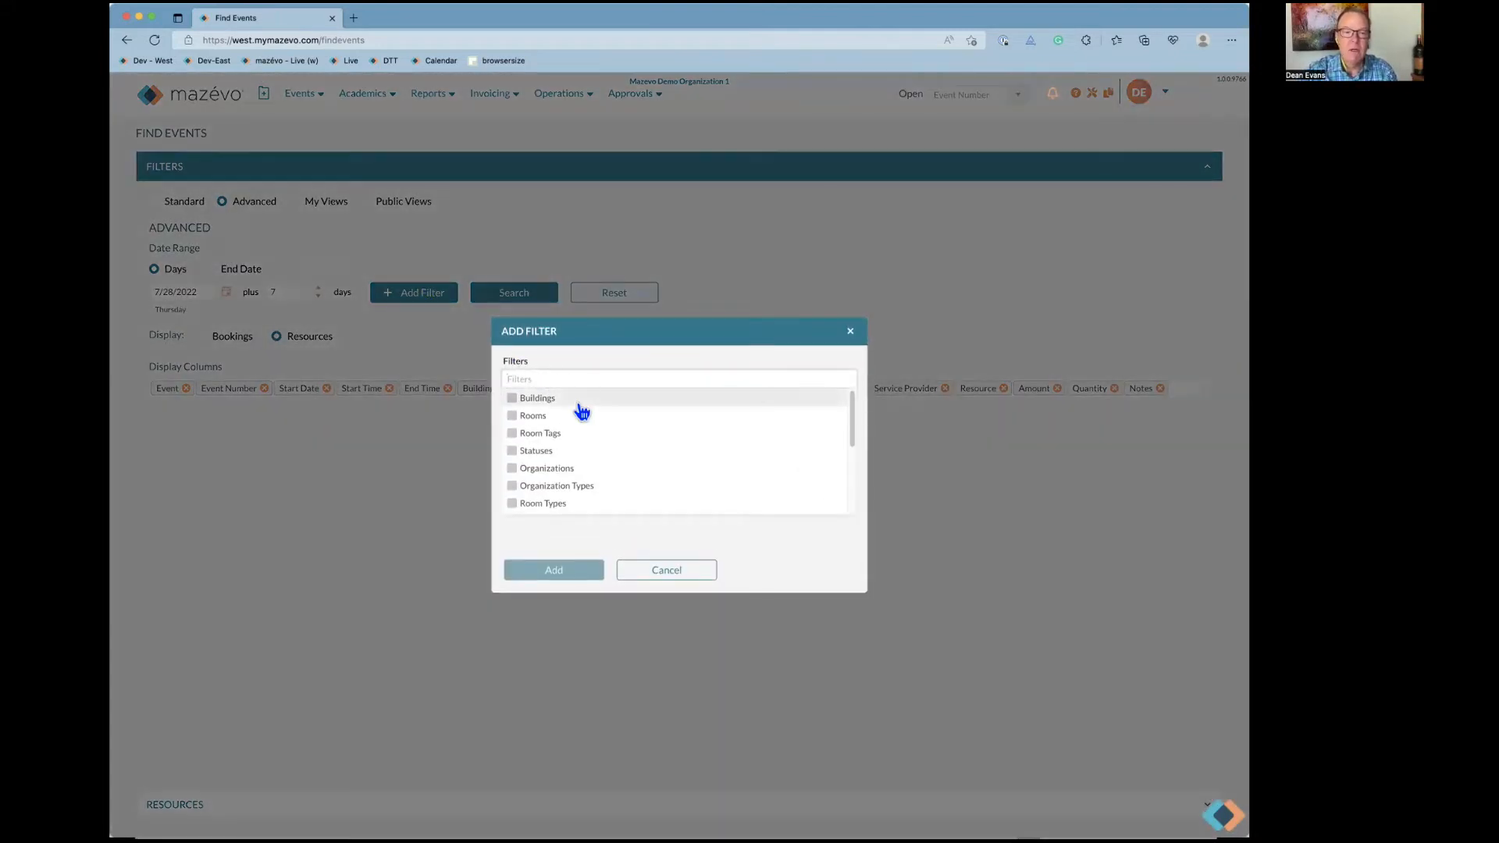
{"action": "scroll", "coordinate": [582, 414], "scroll_direction": "down", "scroll_amount": 3}
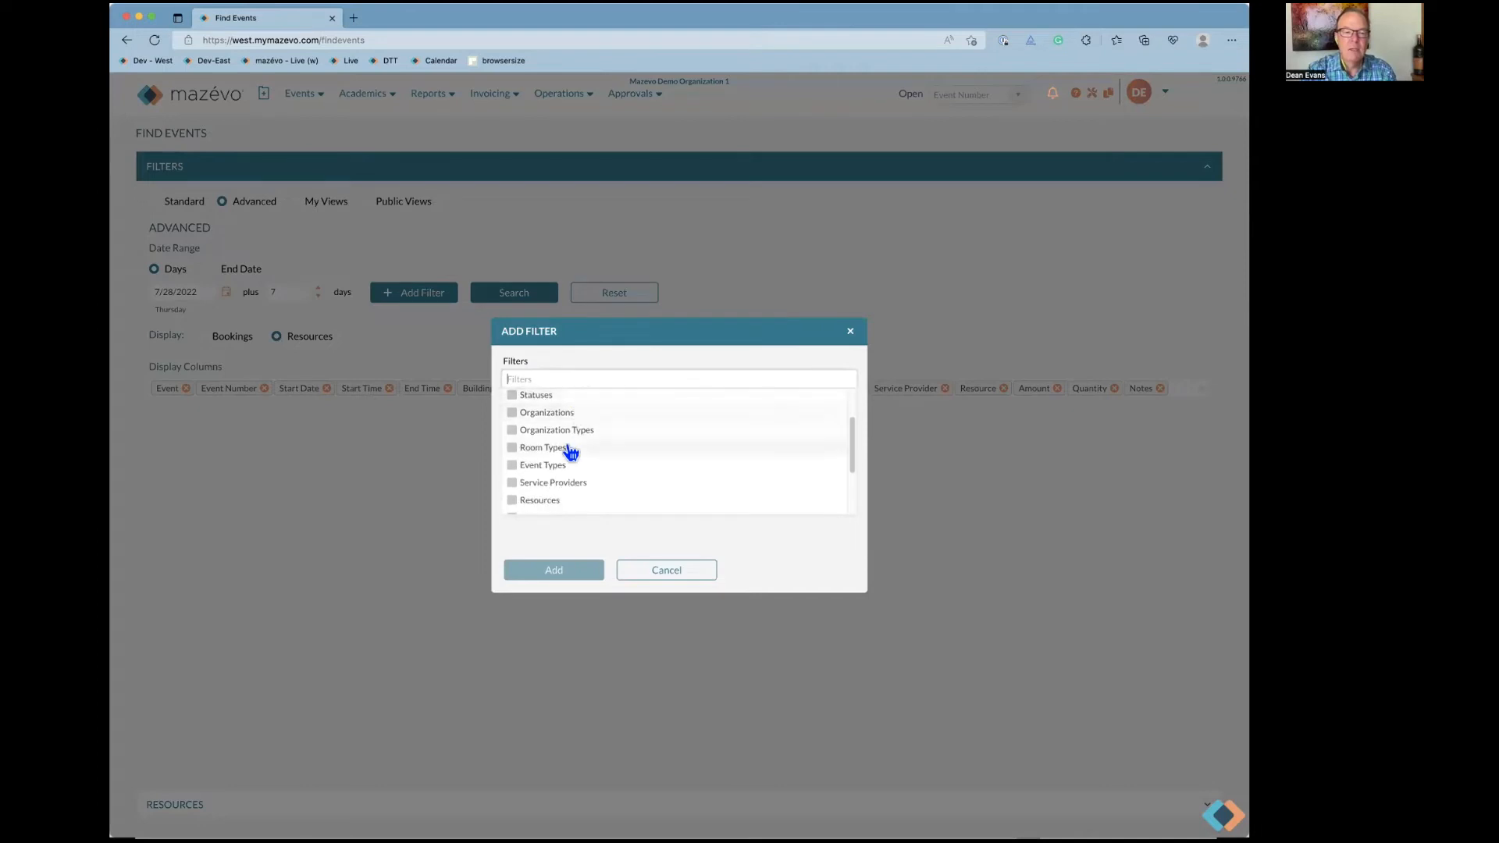
{"action": "left_click", "coordinate": [547, 483]}
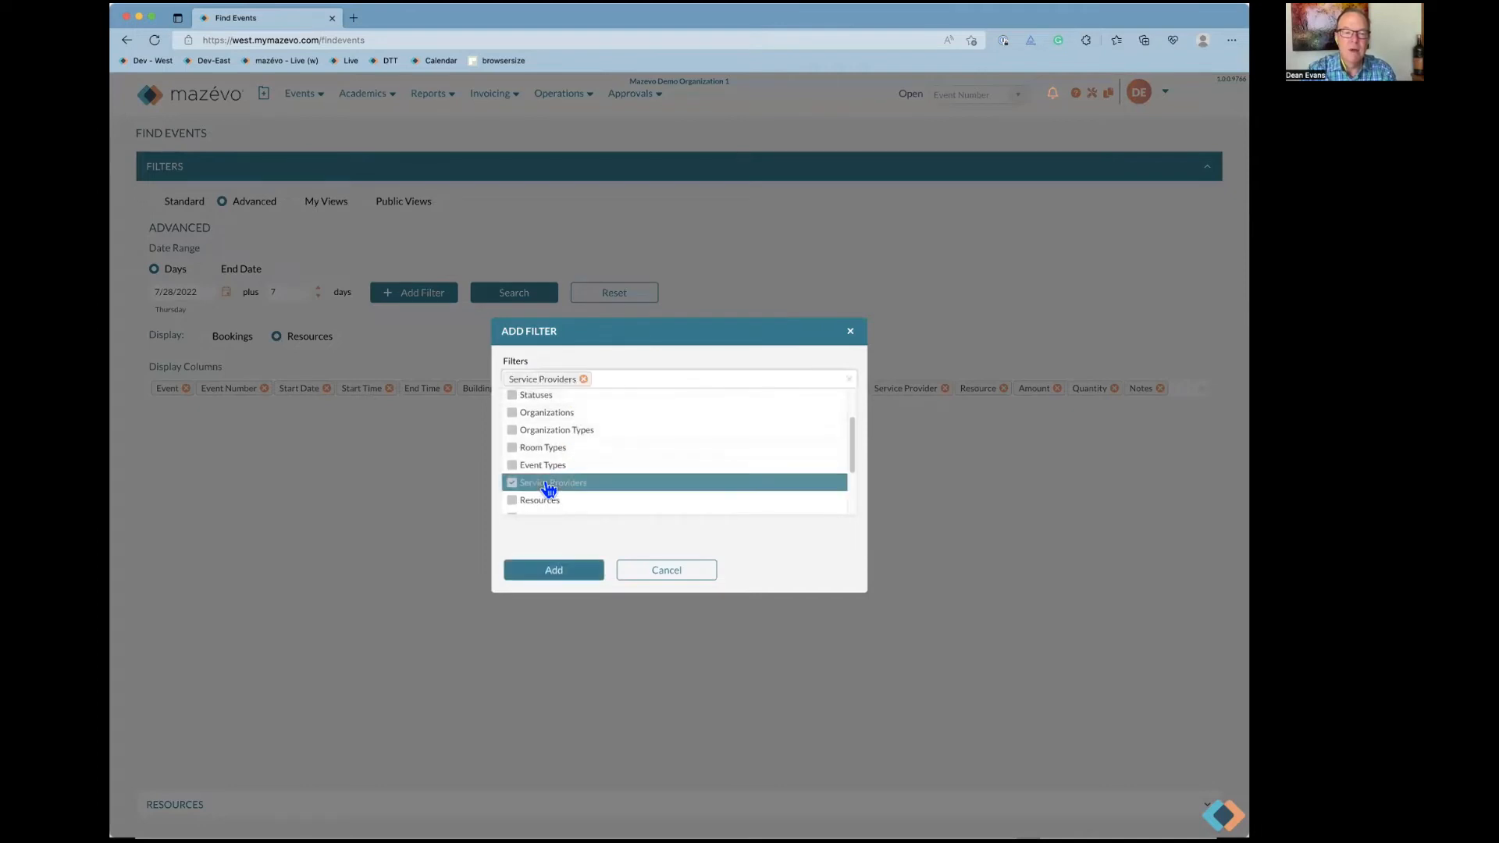
{"action": "left_click", "coordinate": [557, 570]}
{"action": "left_click", "coordinate": [383, 481]}
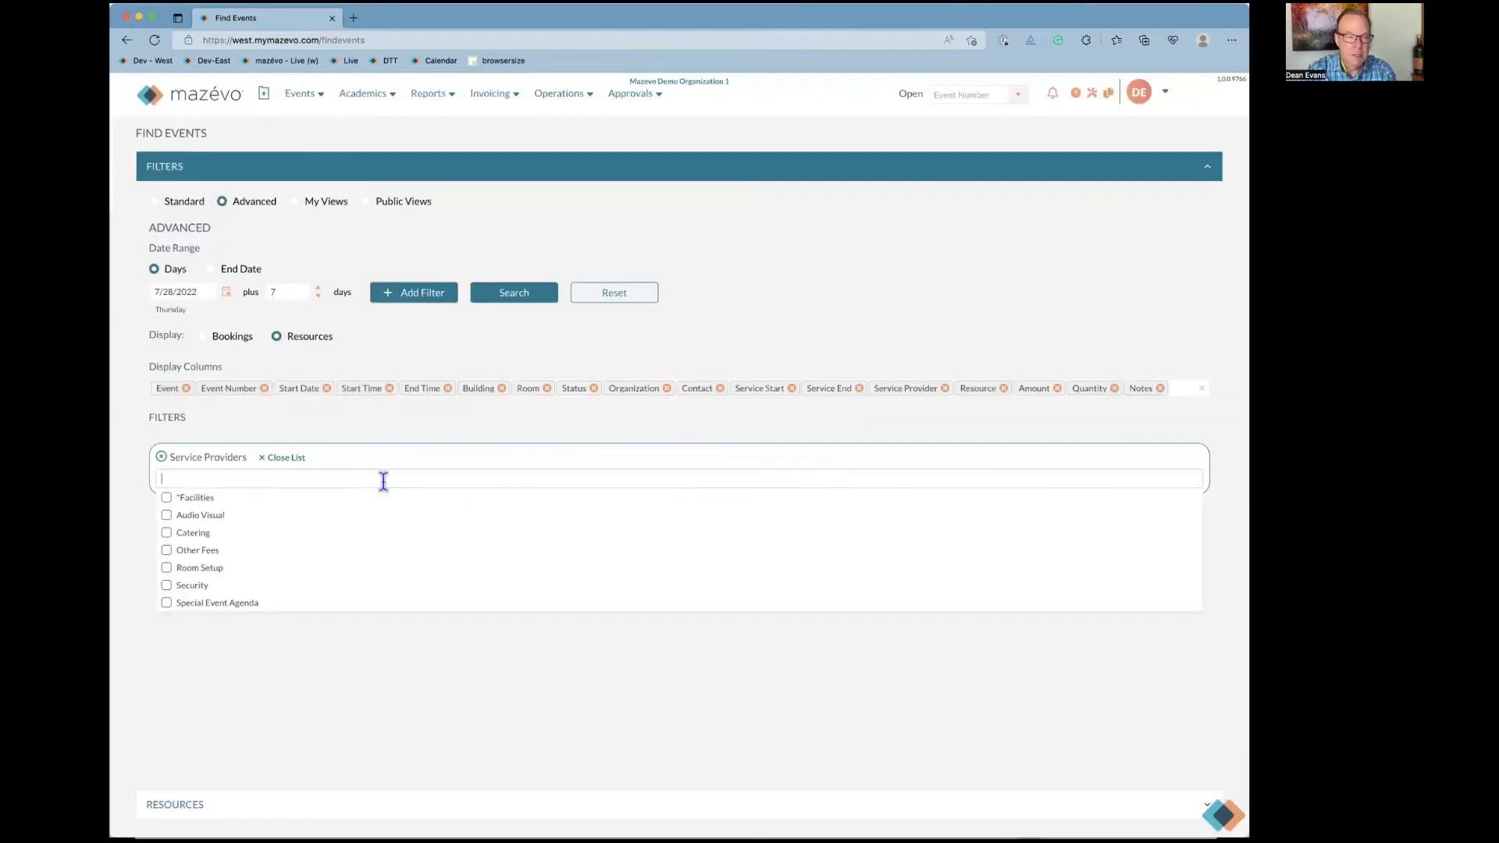
{"action": "left_click", "coordinate": [195, 536]}
{"action": "left_click", "coordinate": [291, 458]}
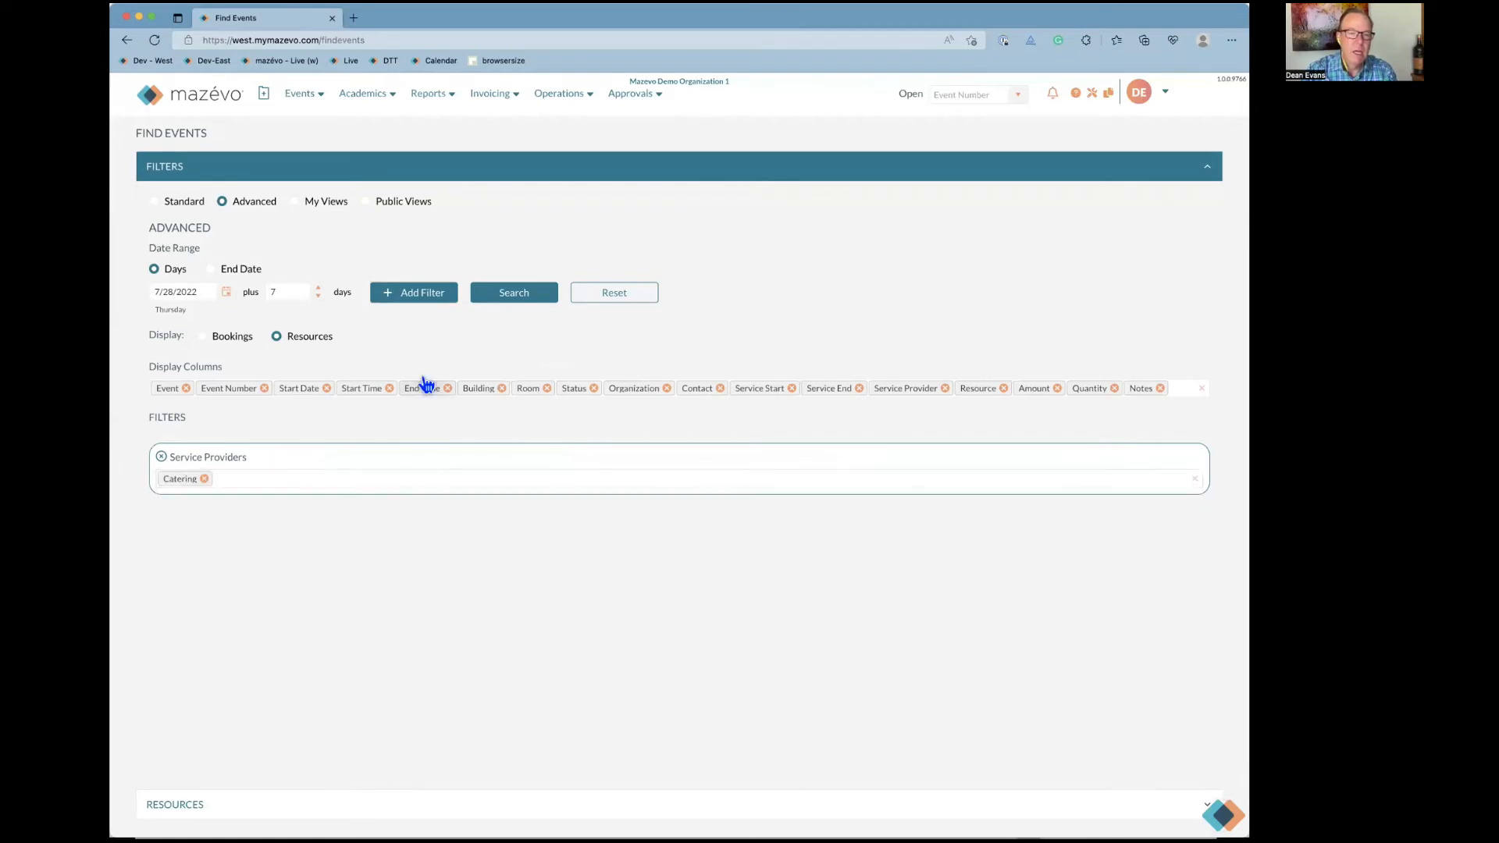
Search with the Catering filter and look through the resource rows and columns up to Service Provider
{"action": "left_click", "coordinate": [497, 303]}
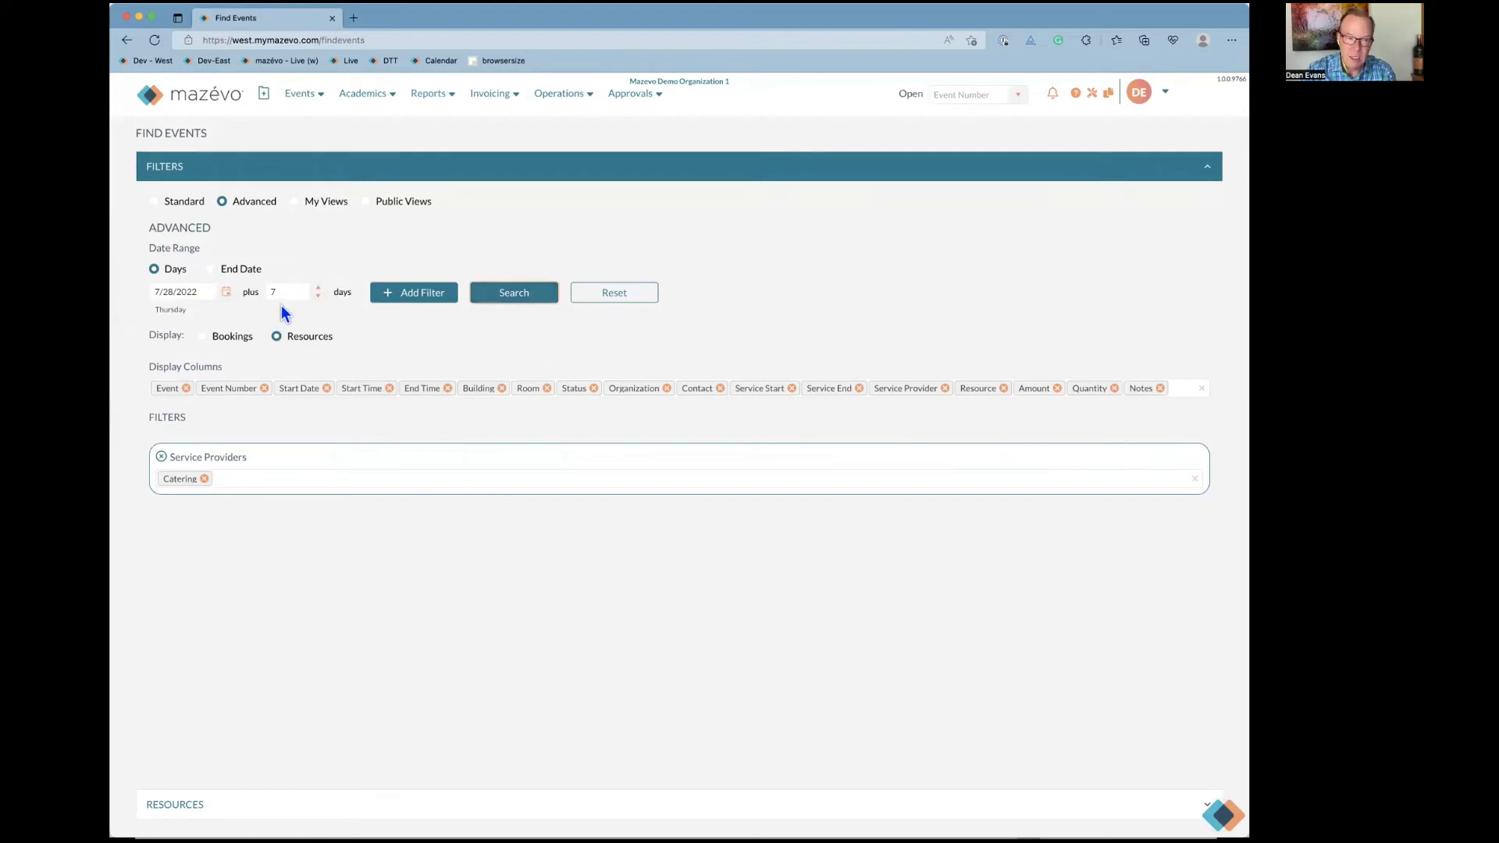
{"action": "left_click", "coordinate": [527, 292]}
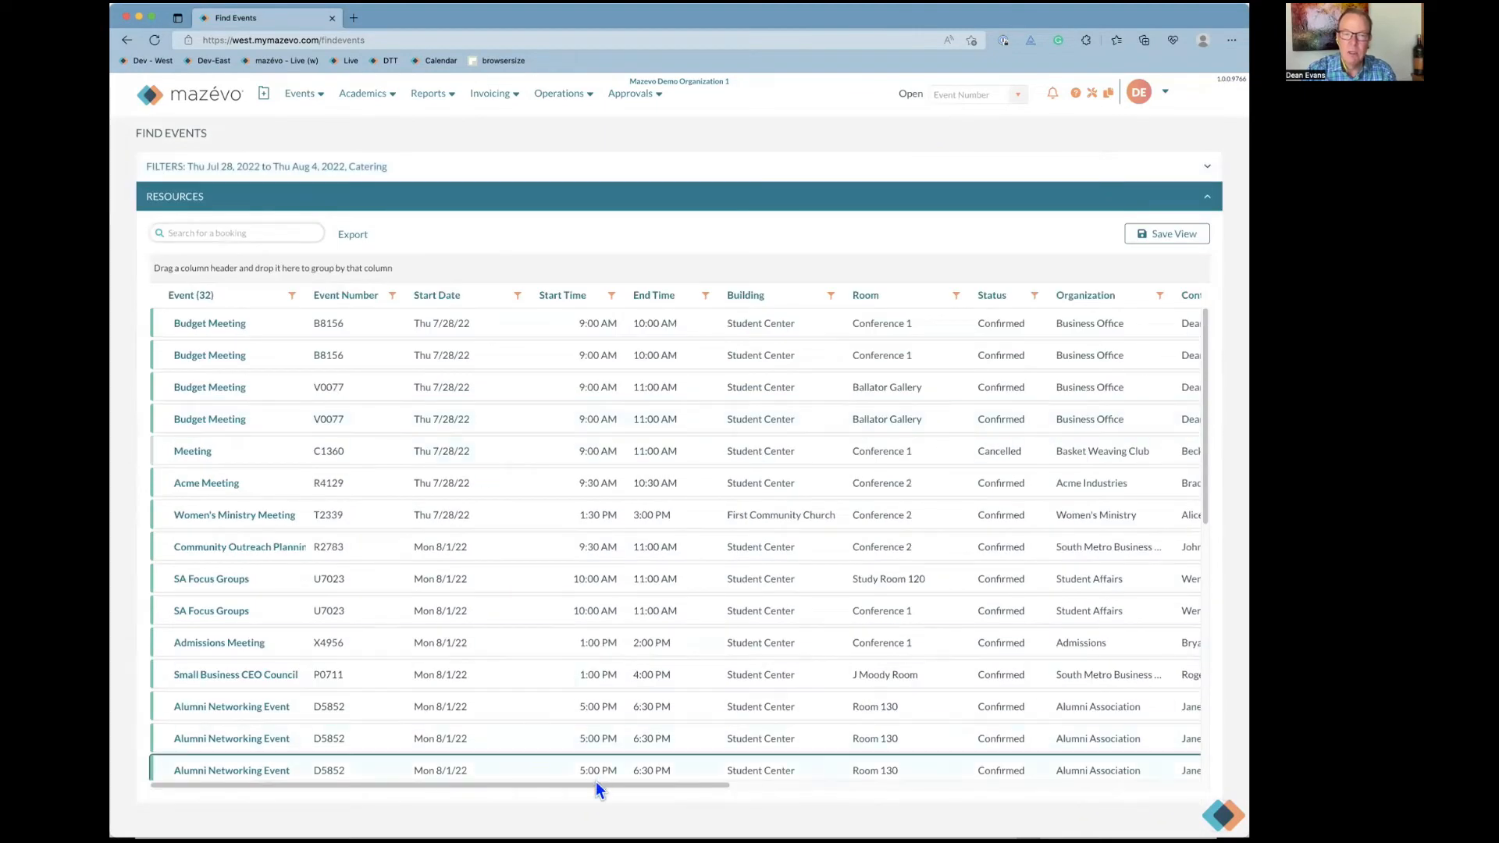
{"action": "scroll", "coordinate": [790, 781], "scroll_direction": "down", "scroll_amount": 5}
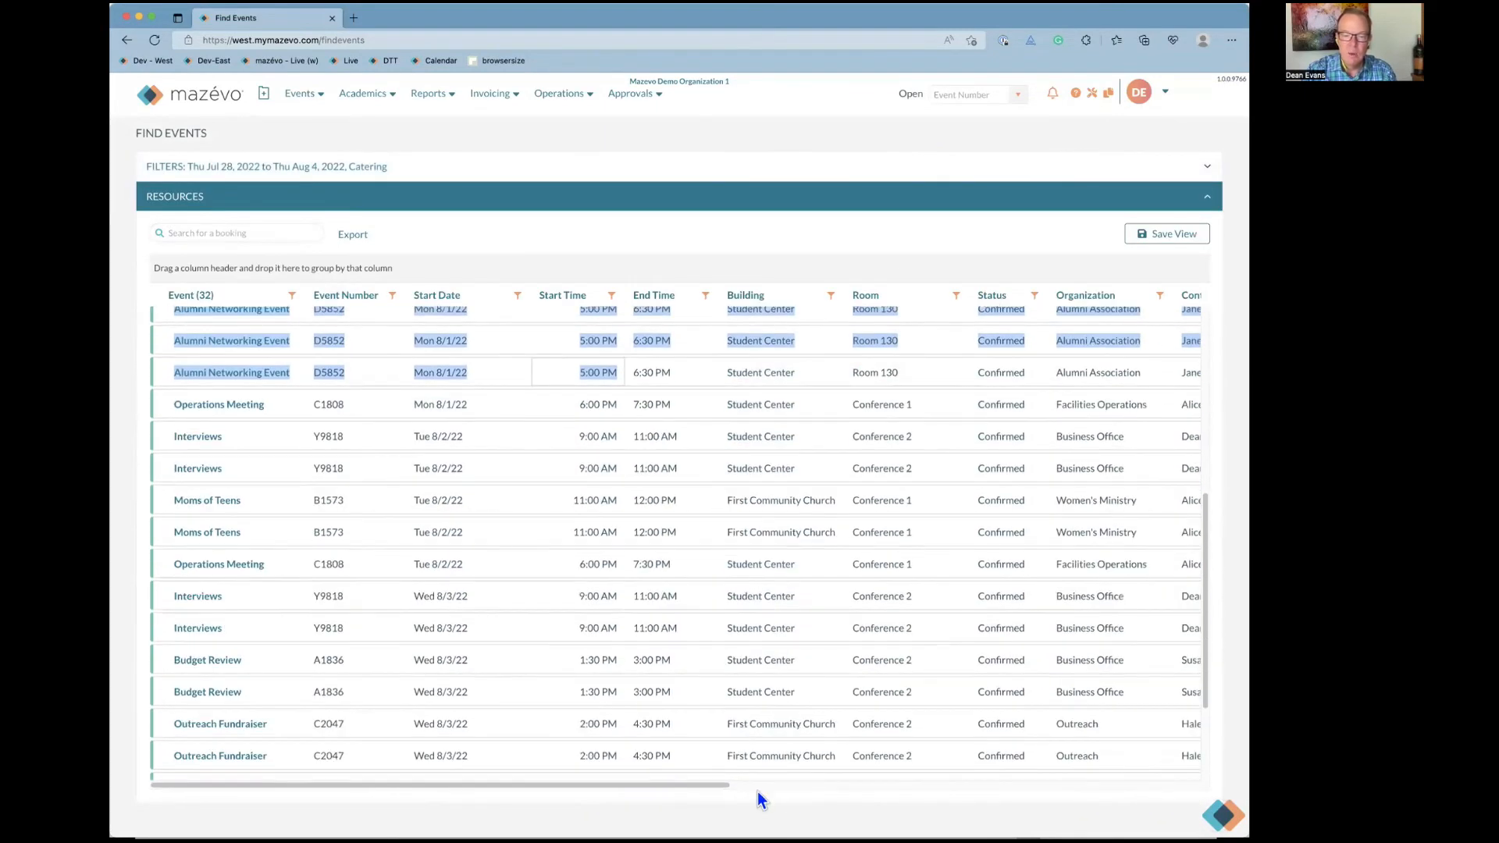
{"action": "left_click_drag", "start_coordinate": [712, 786], "coordinate": [935, 794]}
{"action": "scroll", "coordinate": [894, 681], "scroll_direction": "up", "scroll_amount": 5}
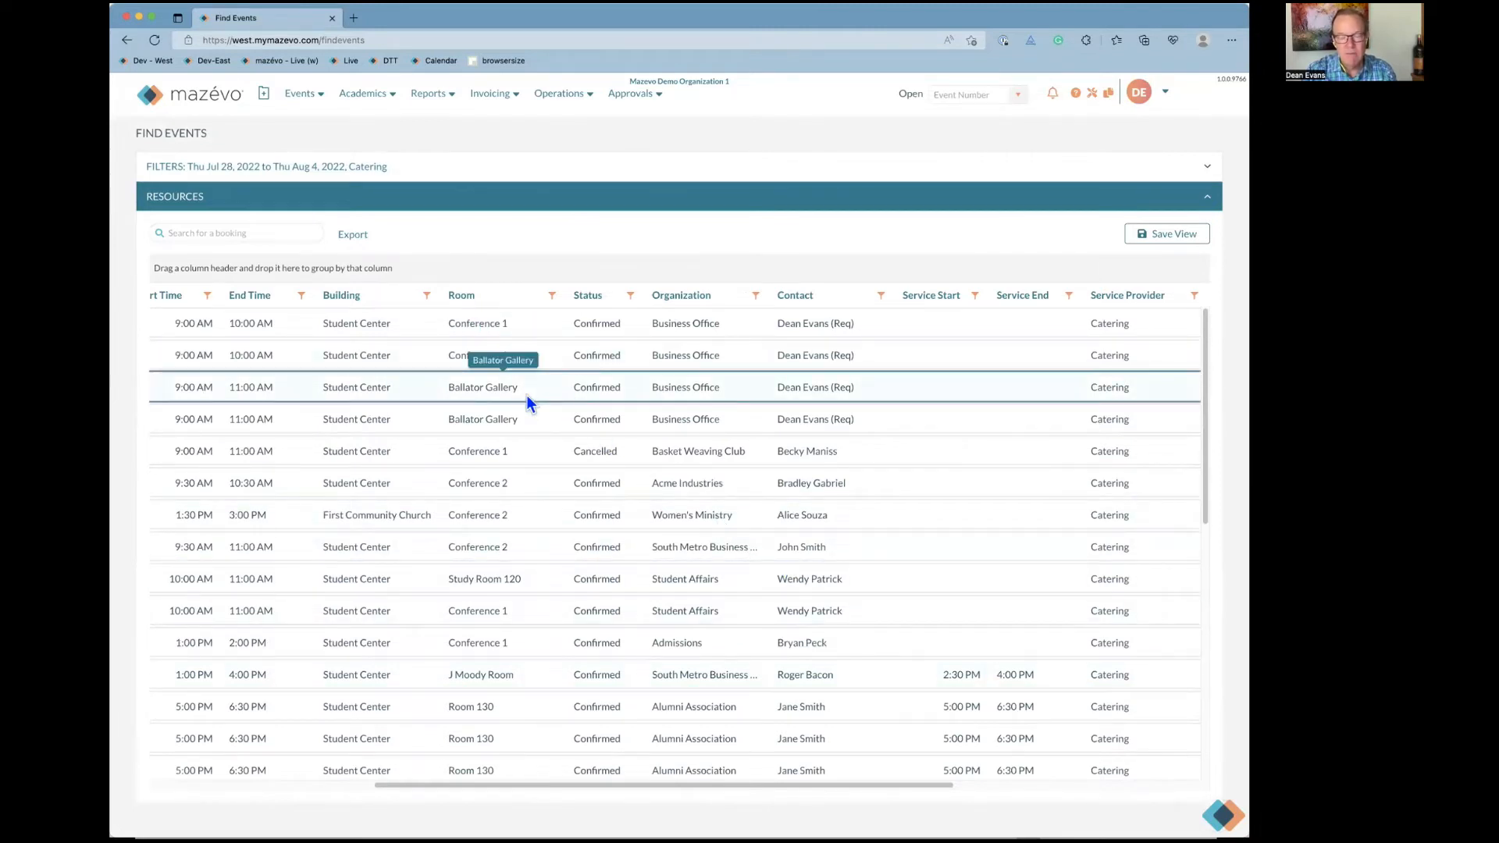
Add a Statuses filter to the advanced criteria and limit it to Confirmed and Tentative
{"action": "left_click", "coordinate": [416, 171]}
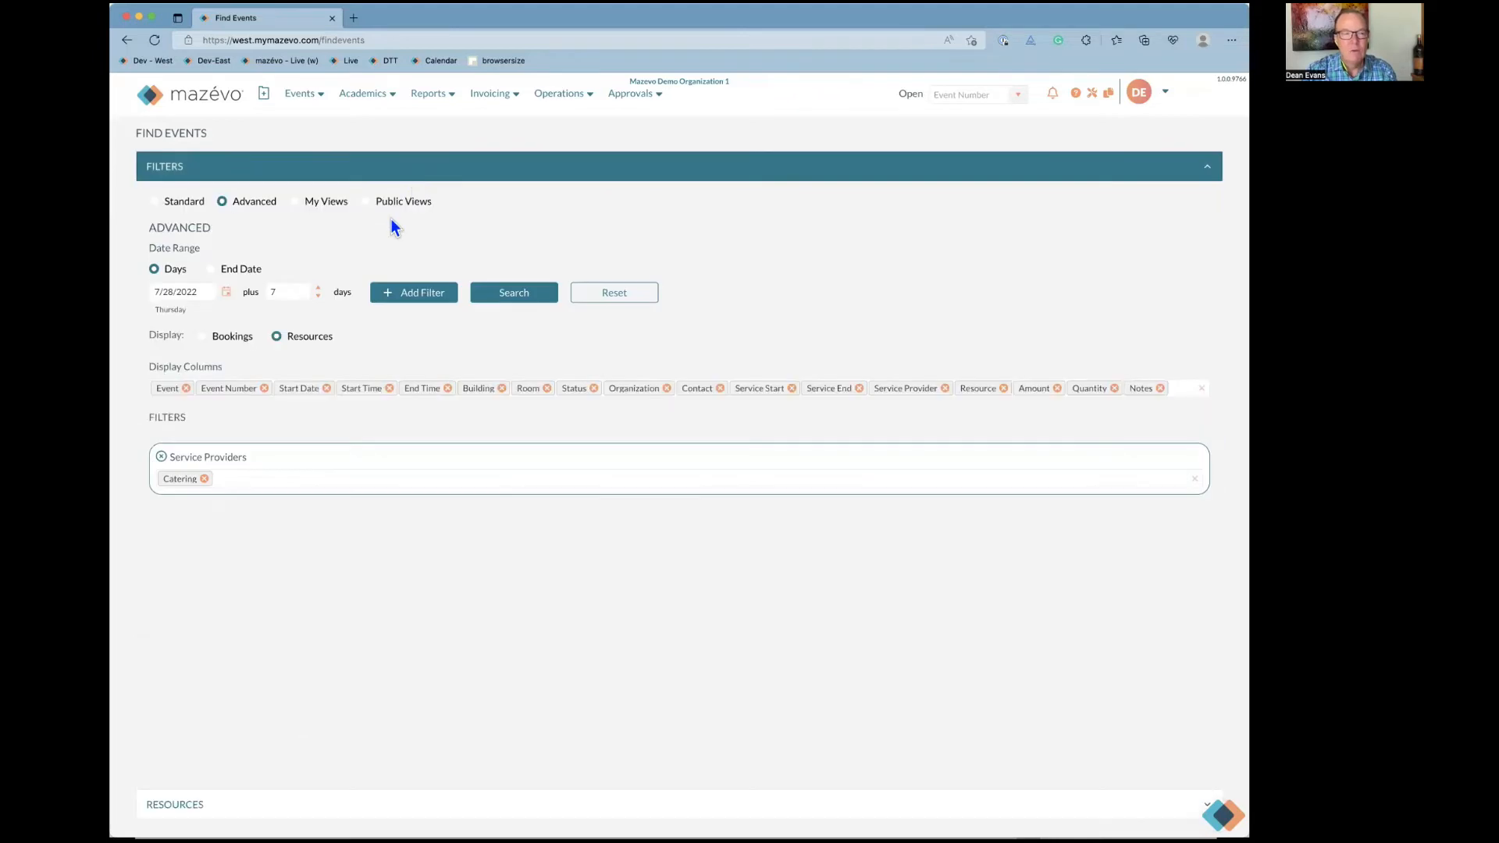
{"action": "left_click", "coordinate": [432, 296]}
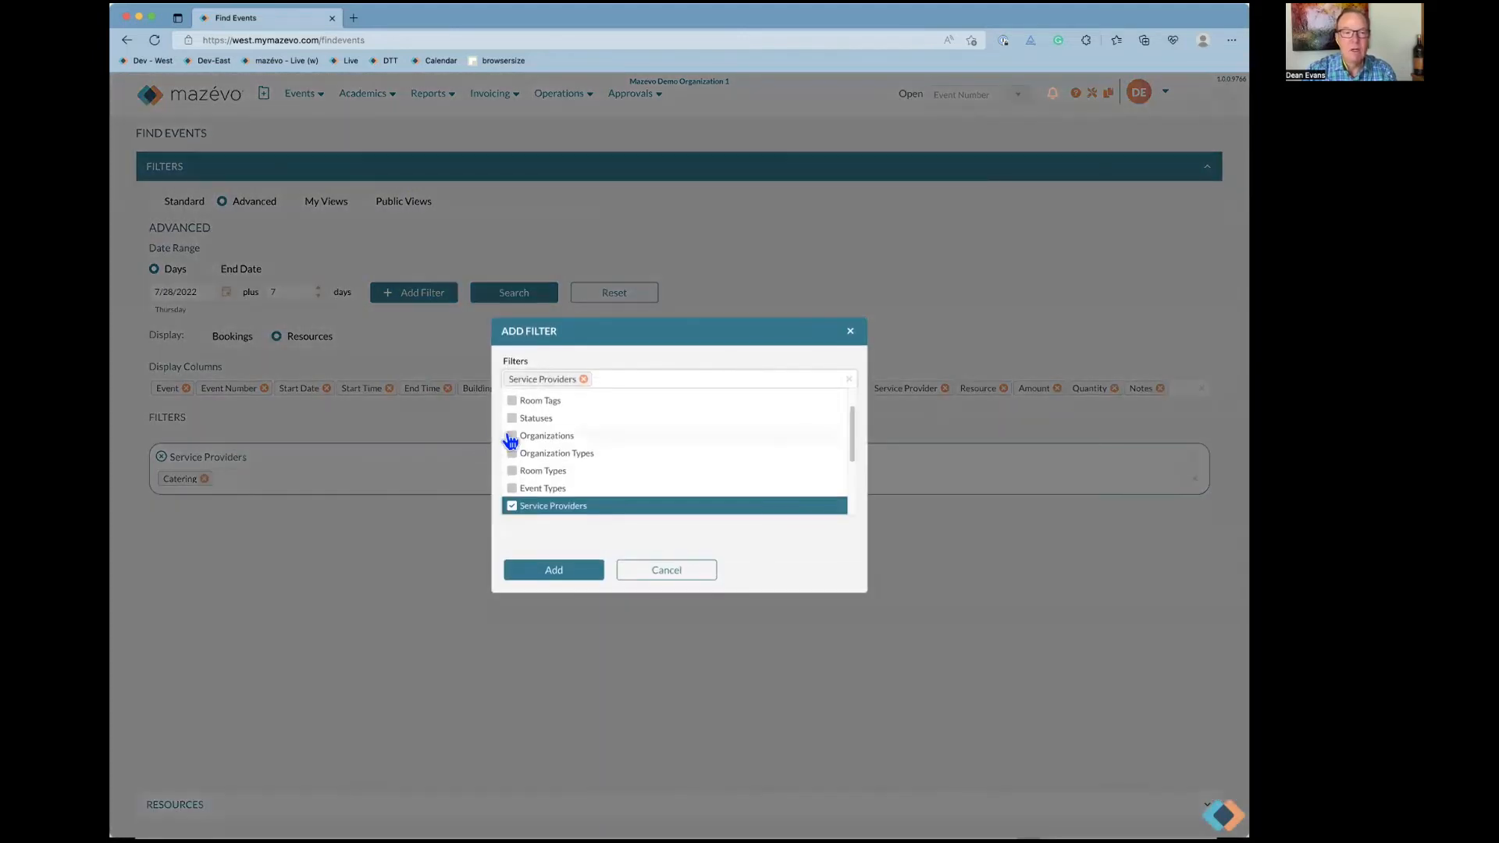
{"action": "left_click", "coordinate": [556, 419]}
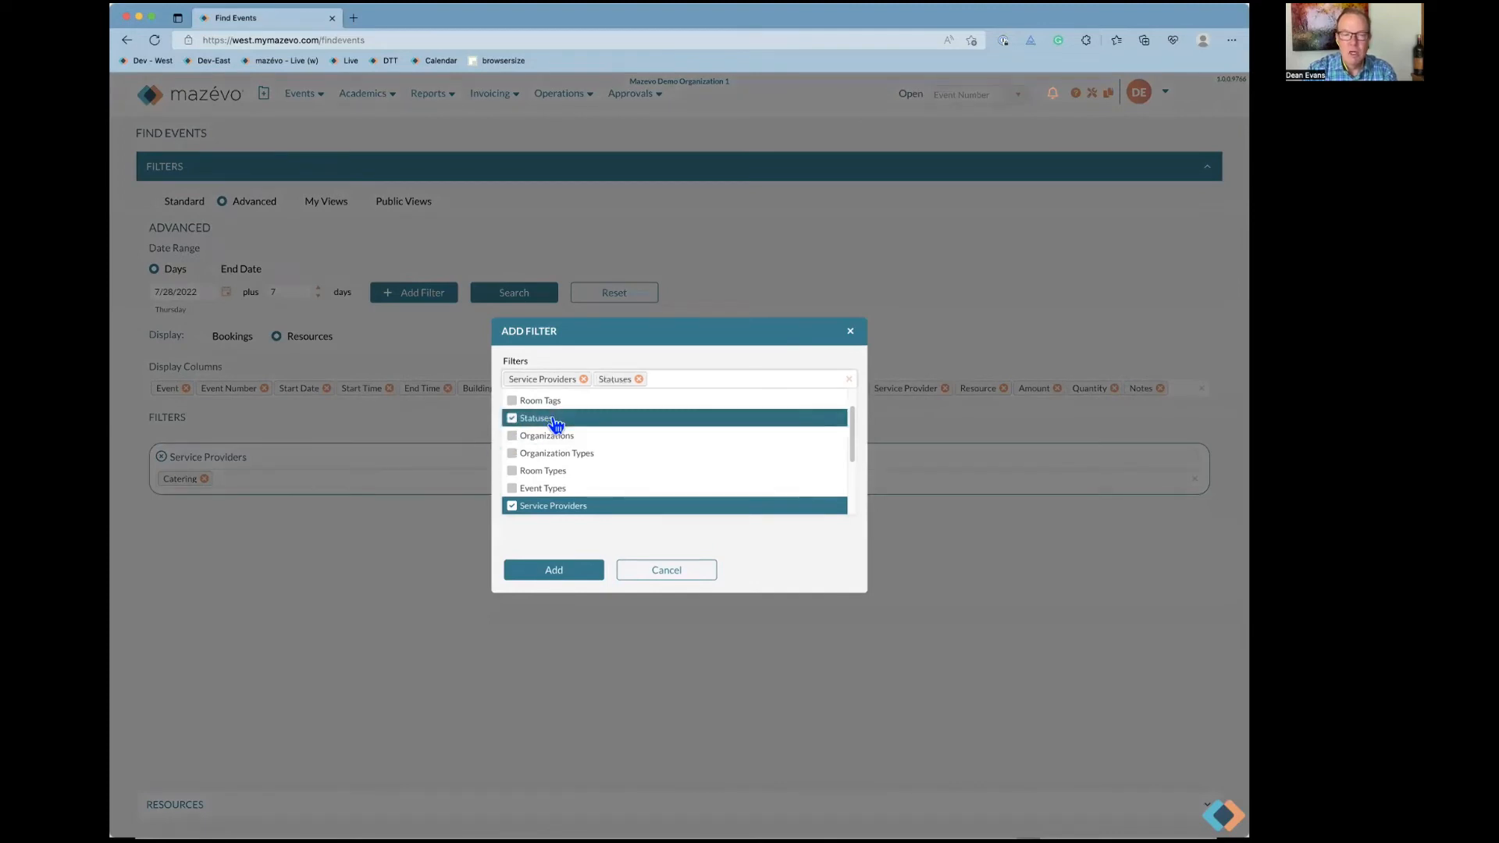
{"action": "left_click", "coordinate": [568, 573]}
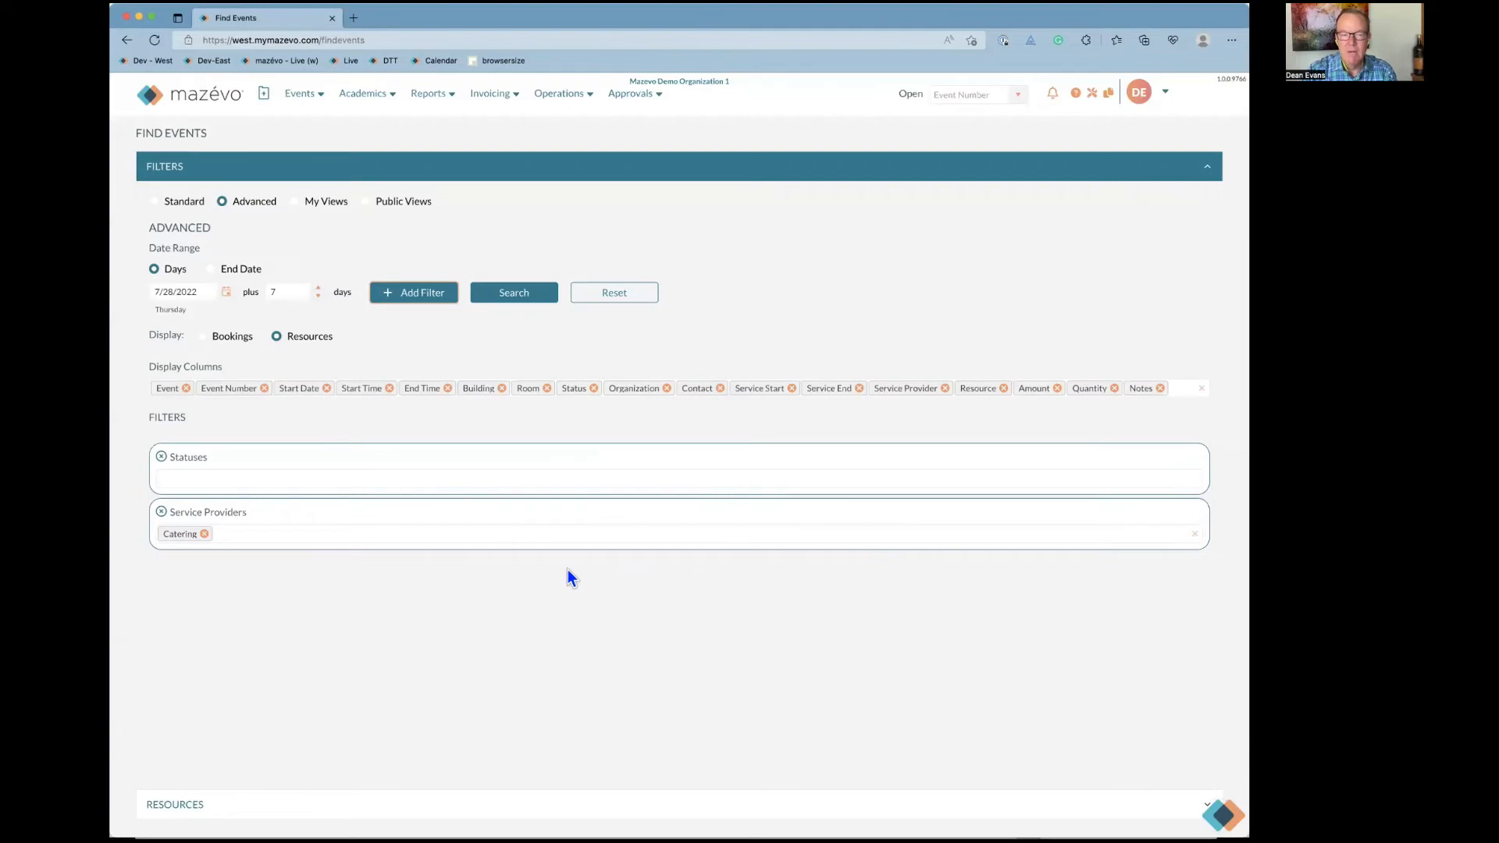
{"action": "left_click", "coordinate": [479, 471]}
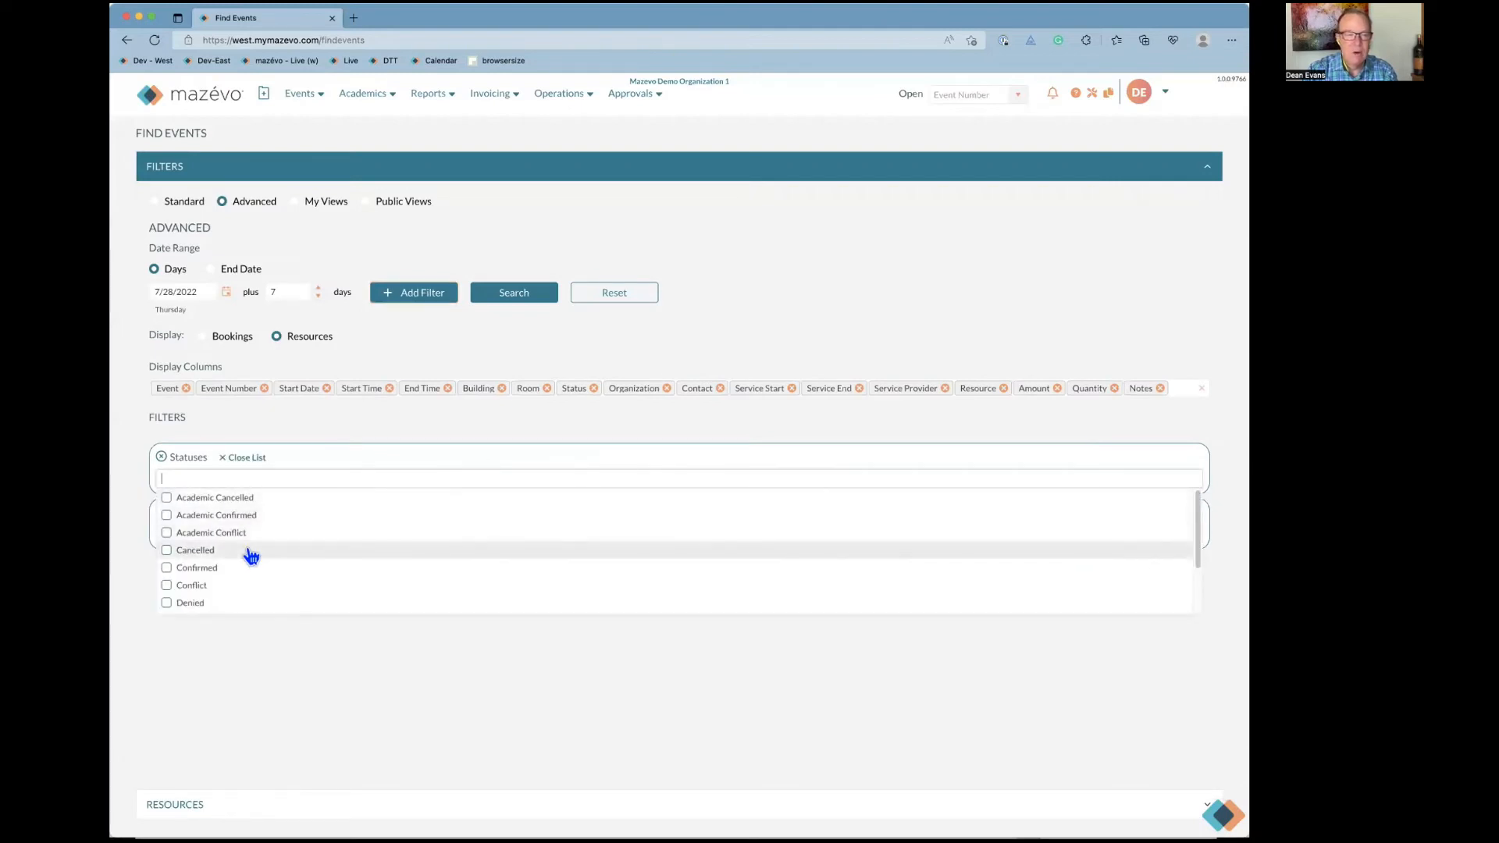
{"action": "left_click", "coordinate": [215, 573]}
{"action": "scroll", "coordinate": [249, 572], "scroll_direction": "down", "scroll_amount": 1}
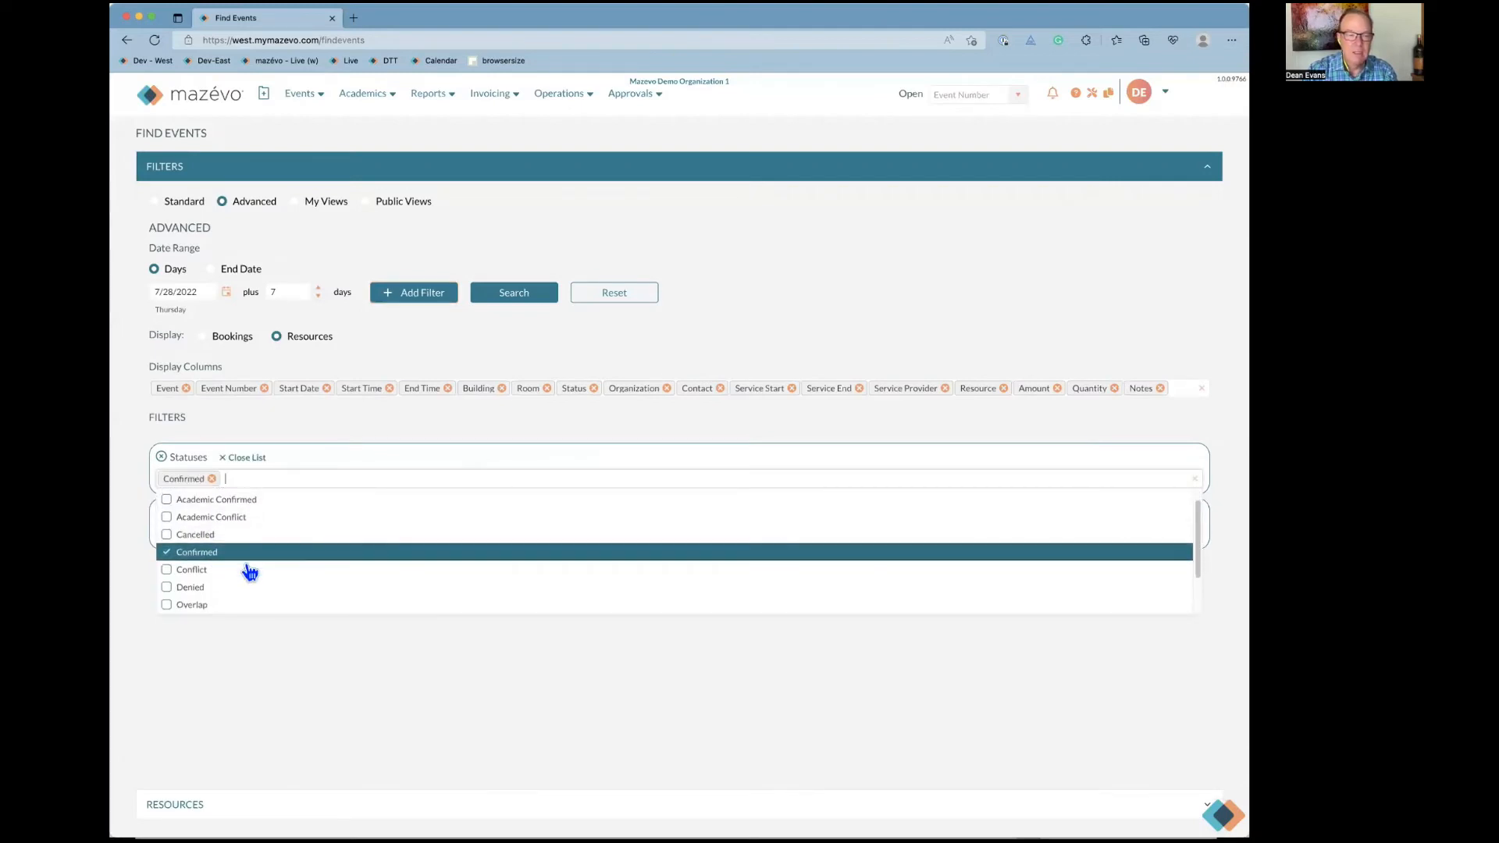
{"action": "scroll", "coordinate": [249, 573], "scroll_direction": "down", "scroll_amount": 1}
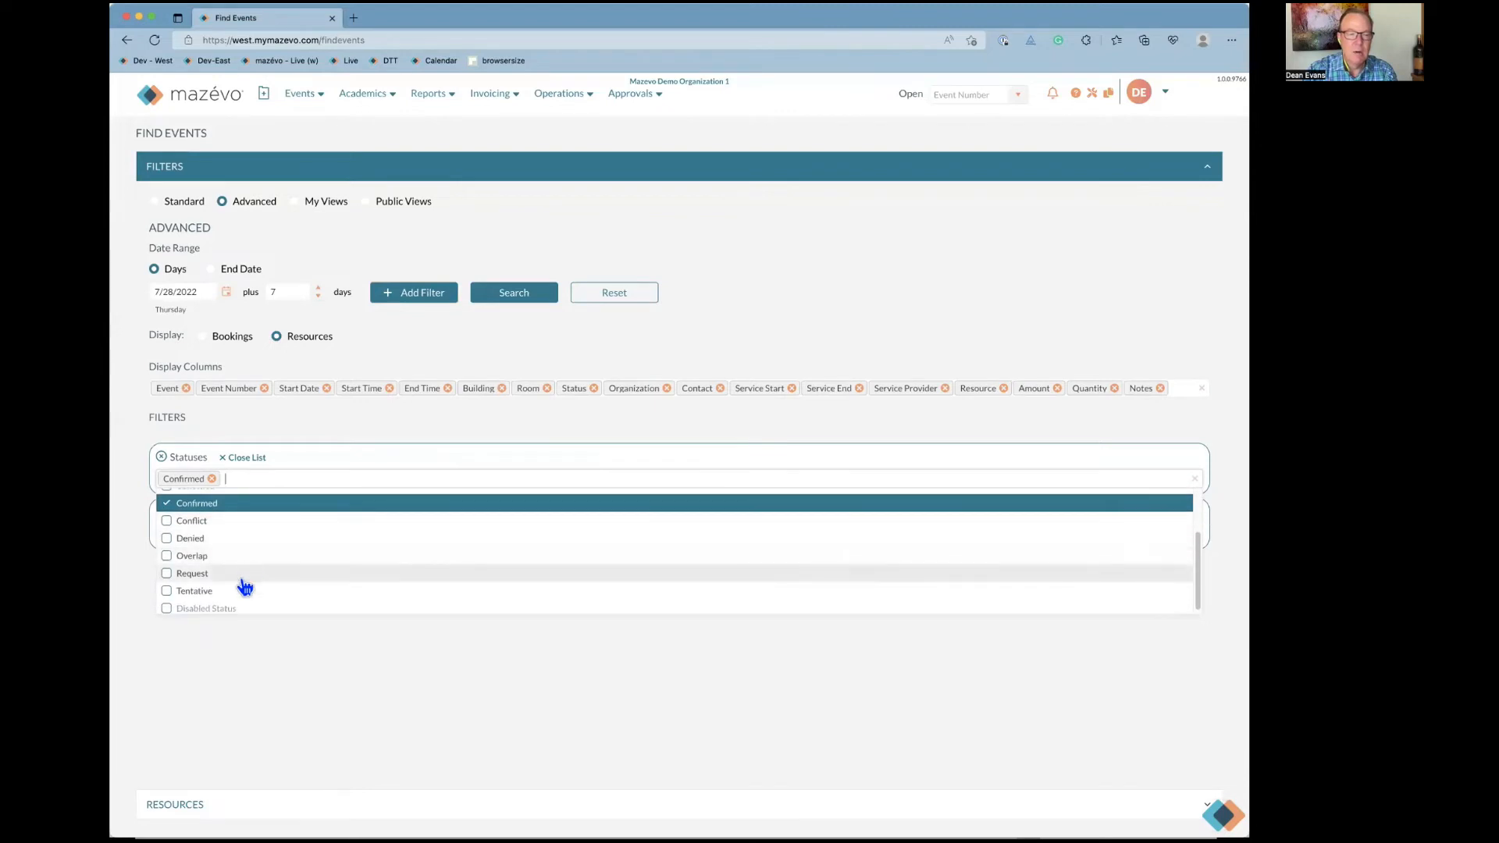
{"action": "left_click", "coordinate": [244, 591]}
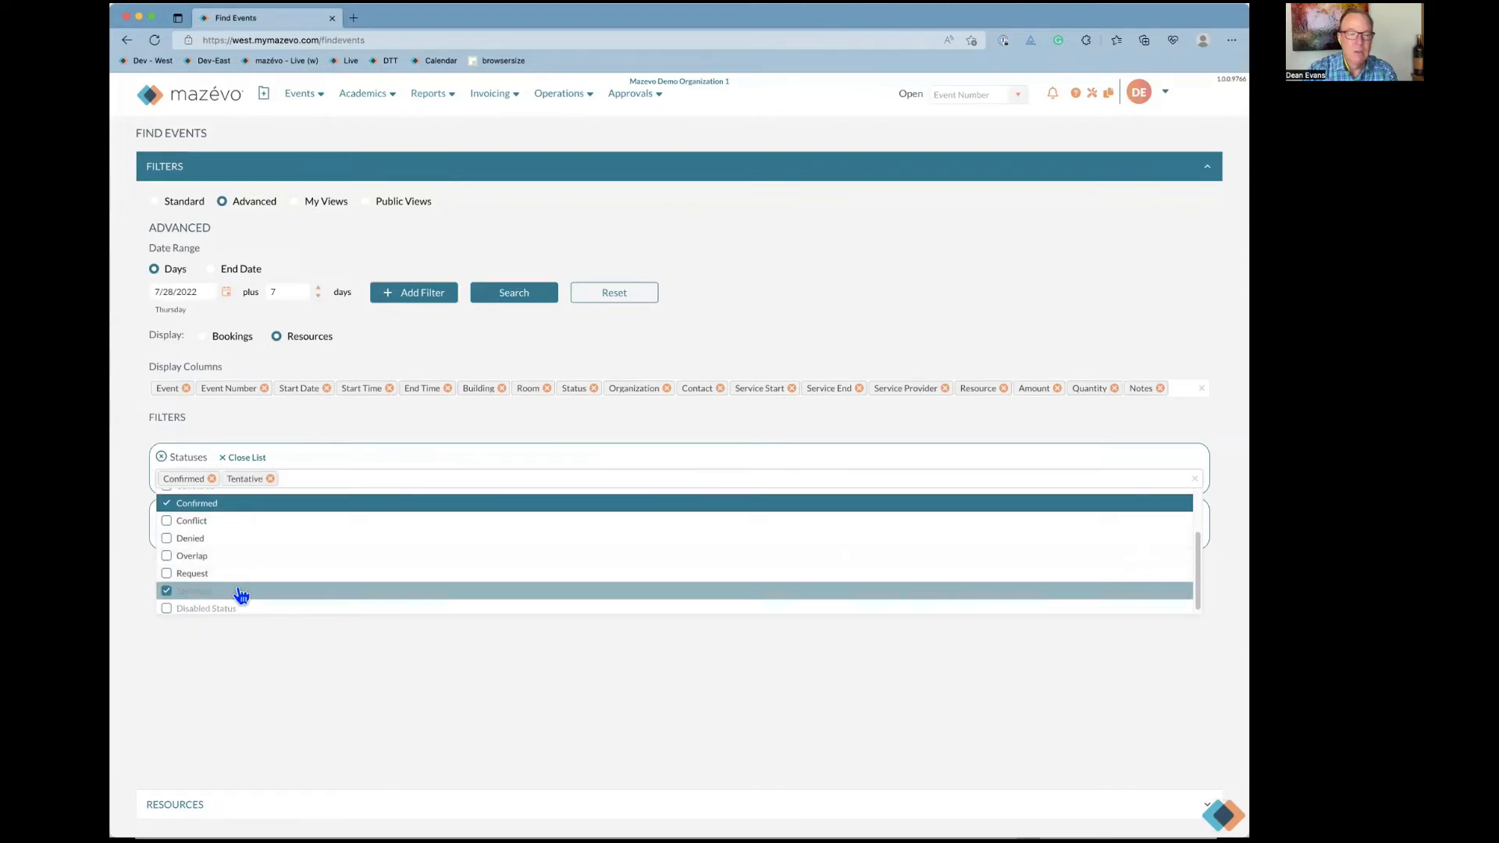
{"action": "left_click", "coordinate": [261, 458]}
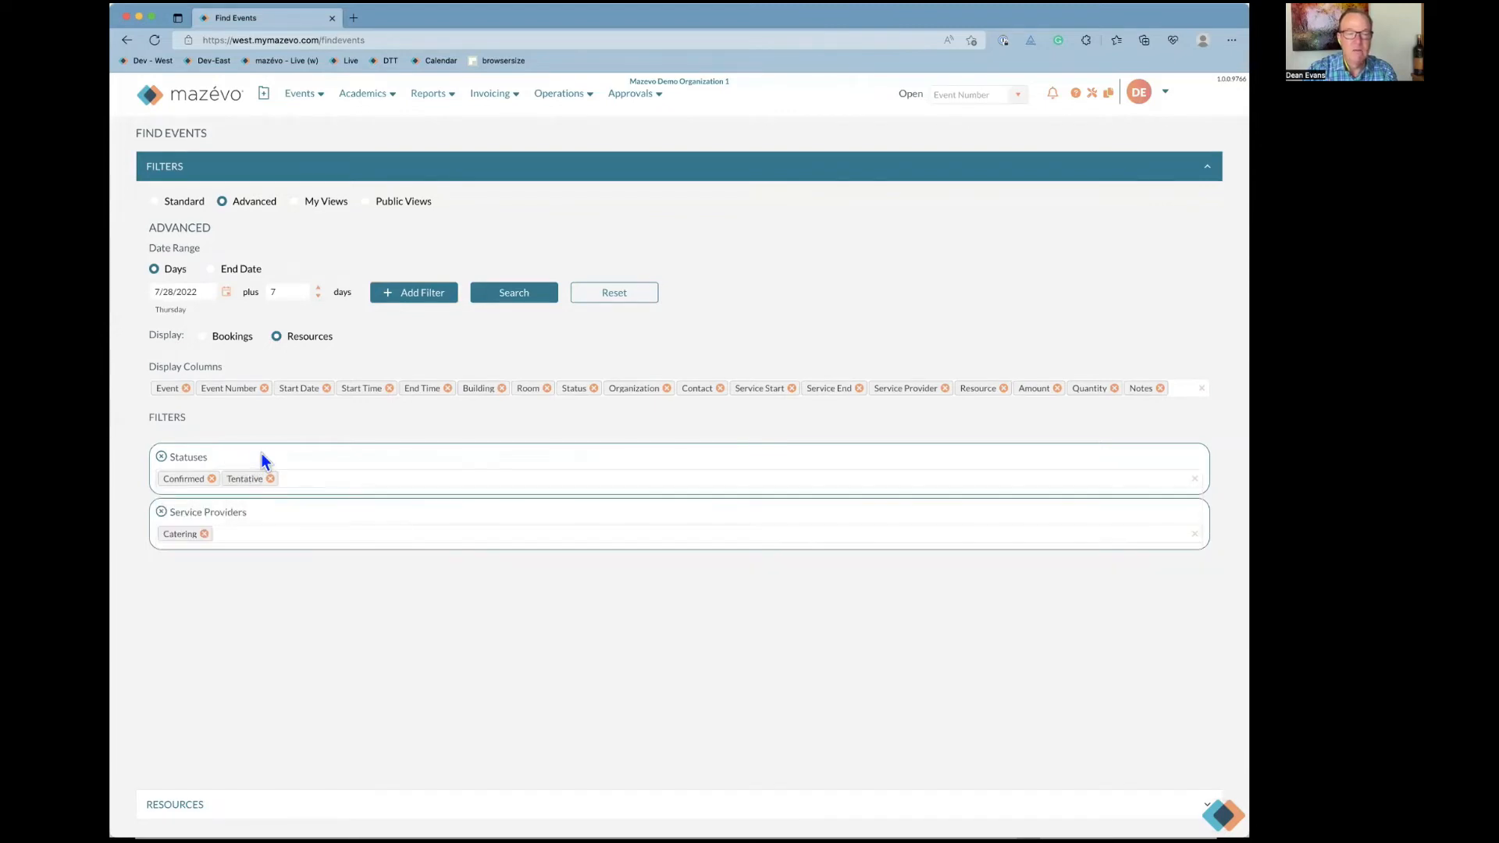
Search with the status and Catering filters and examine the resource, quantity, amount and notes columns
{"action": "left_click", "coordinate": [509, 293]}
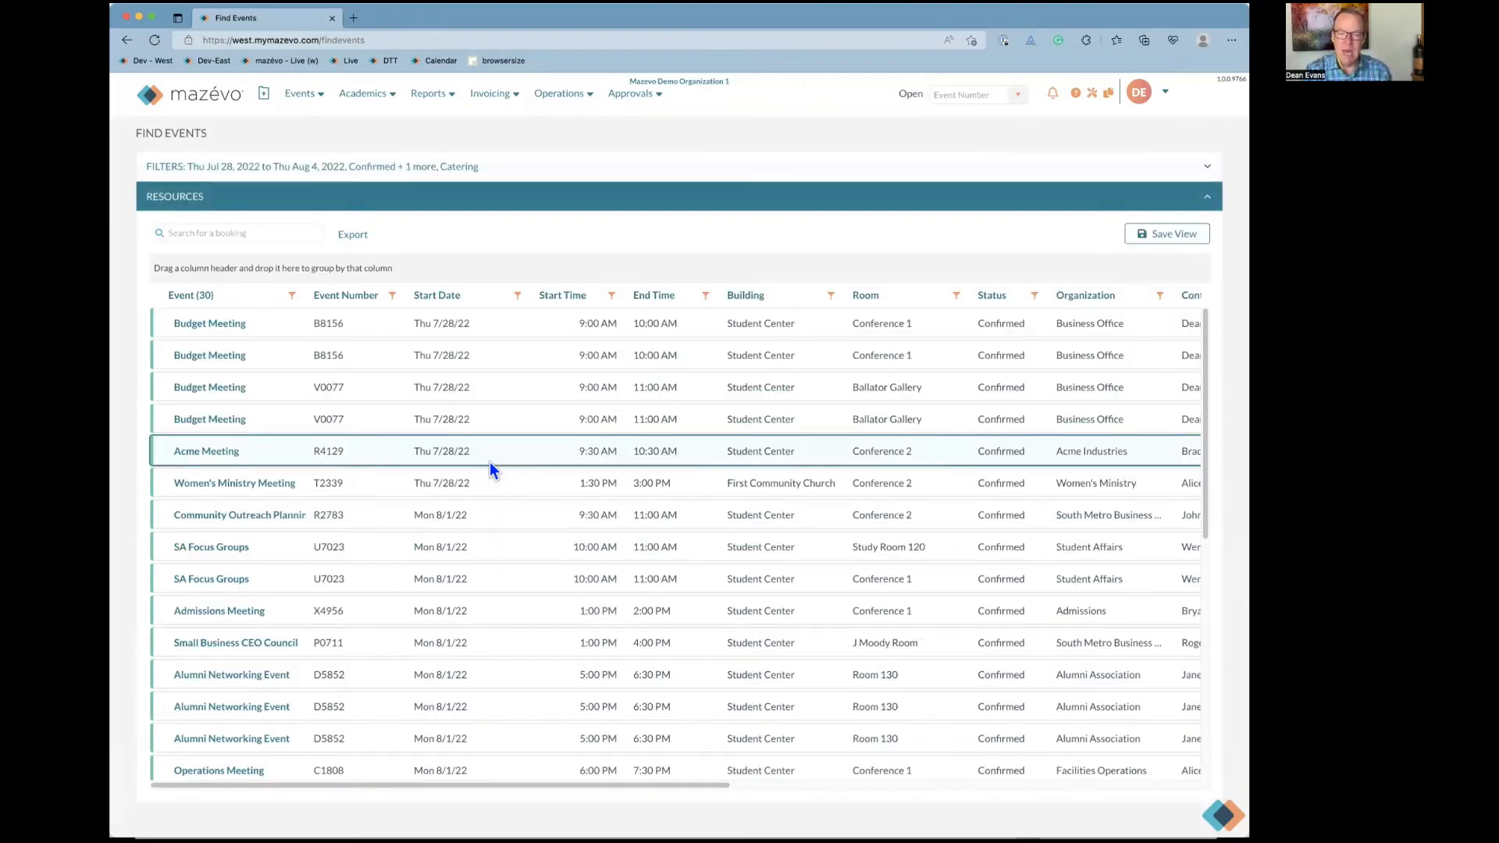
{"action": "left_click_drag", "start_coordinate": [584, 787], "coordinate": [1054, 796]}
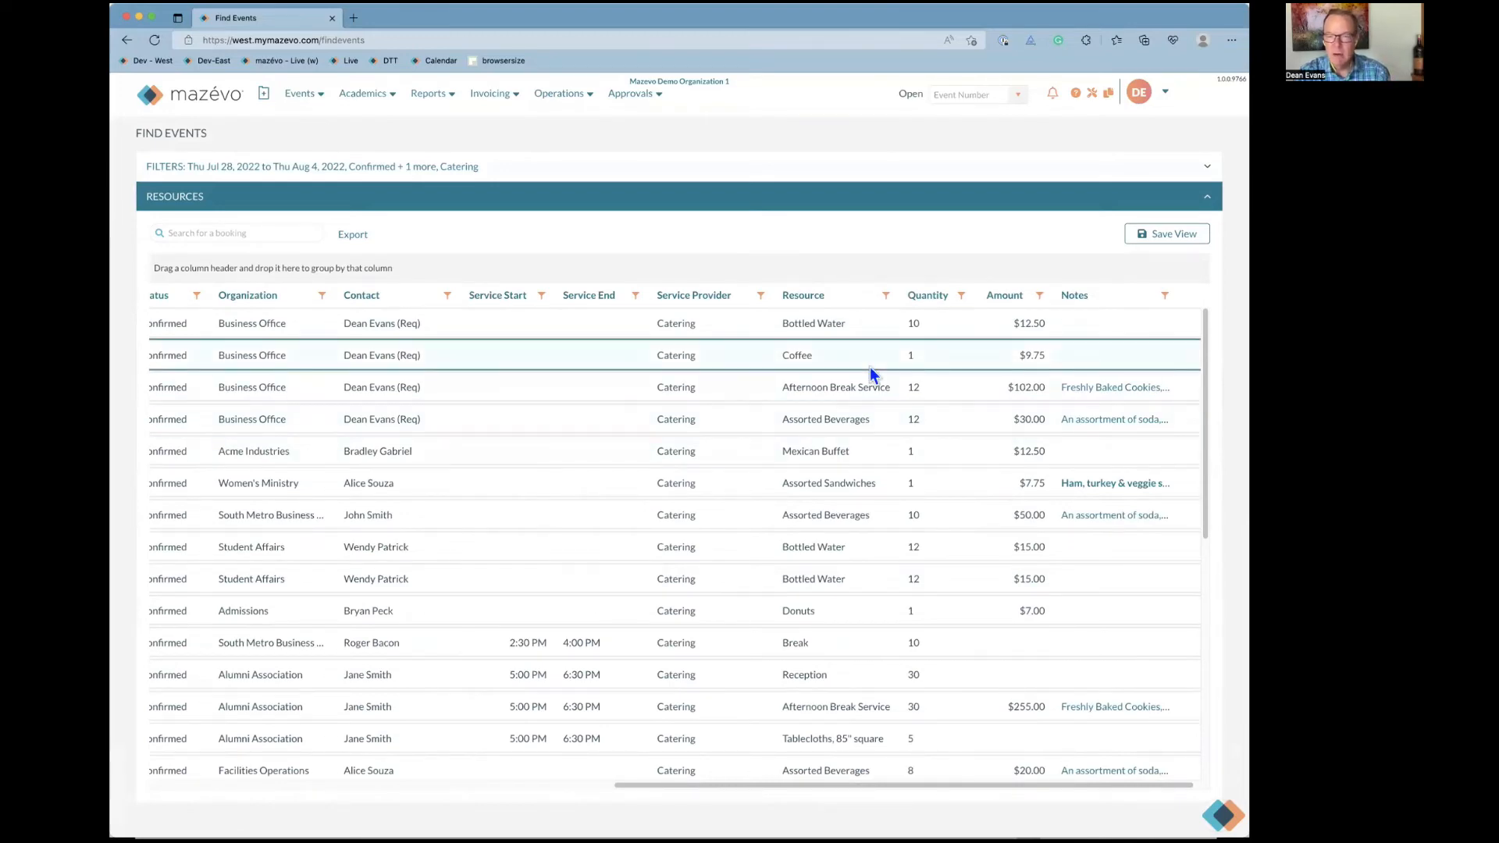
{"action": "scroll", "coordinate": [869, 367], "scroll_direction": "down", "scroll_amount": 3}
{"action": "scroll", "coordinate": [870, 367], "scroll_direction": "down", "scroll_amount": 3}
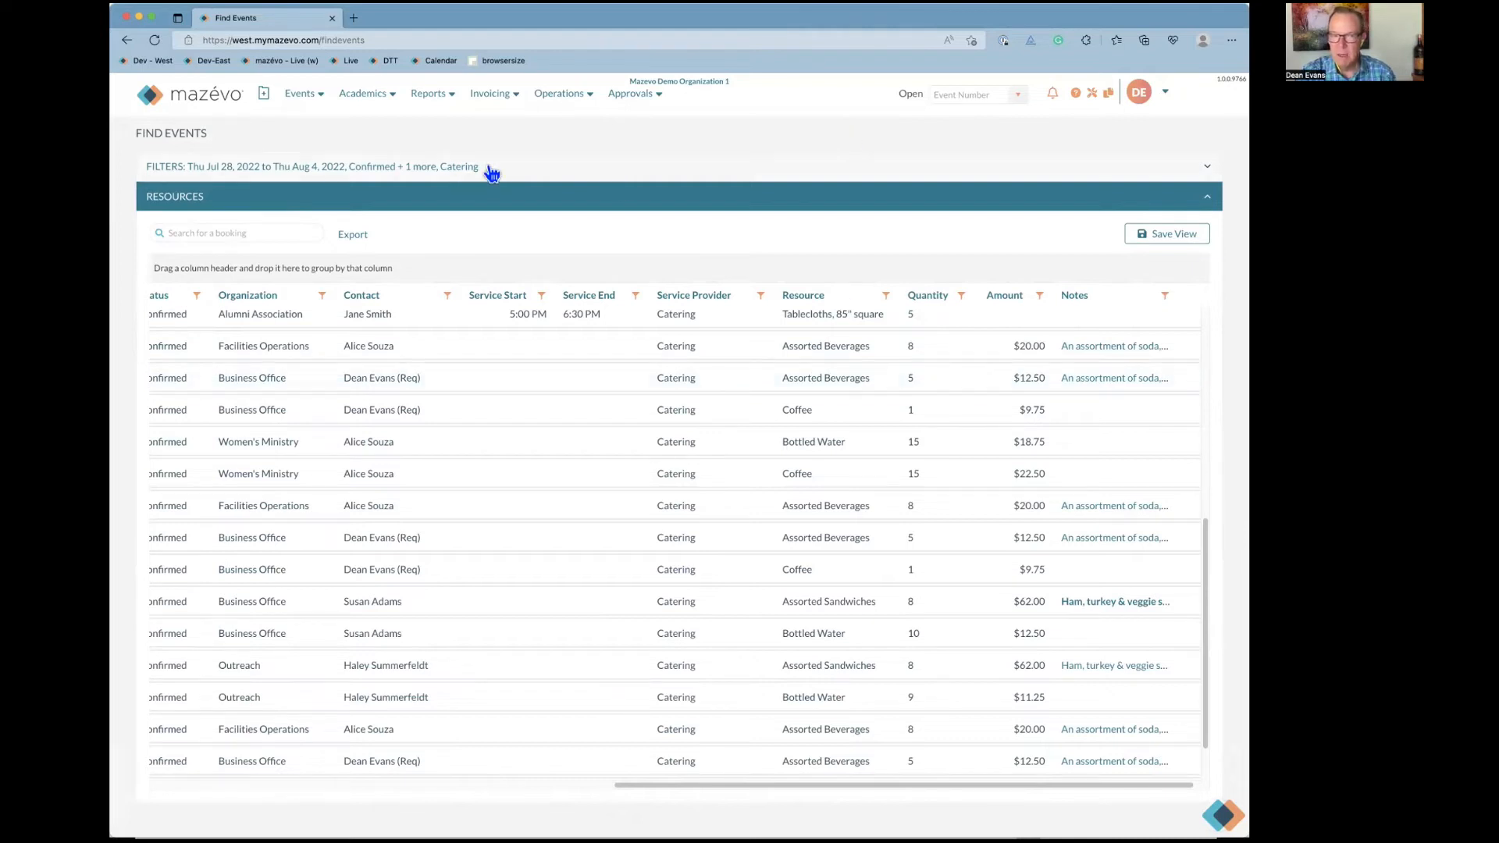
Revisit the advanced filter criteria, rerun the search with them, and view the service time columns
{"action": "left_click", "coordinate": [535, 175]}
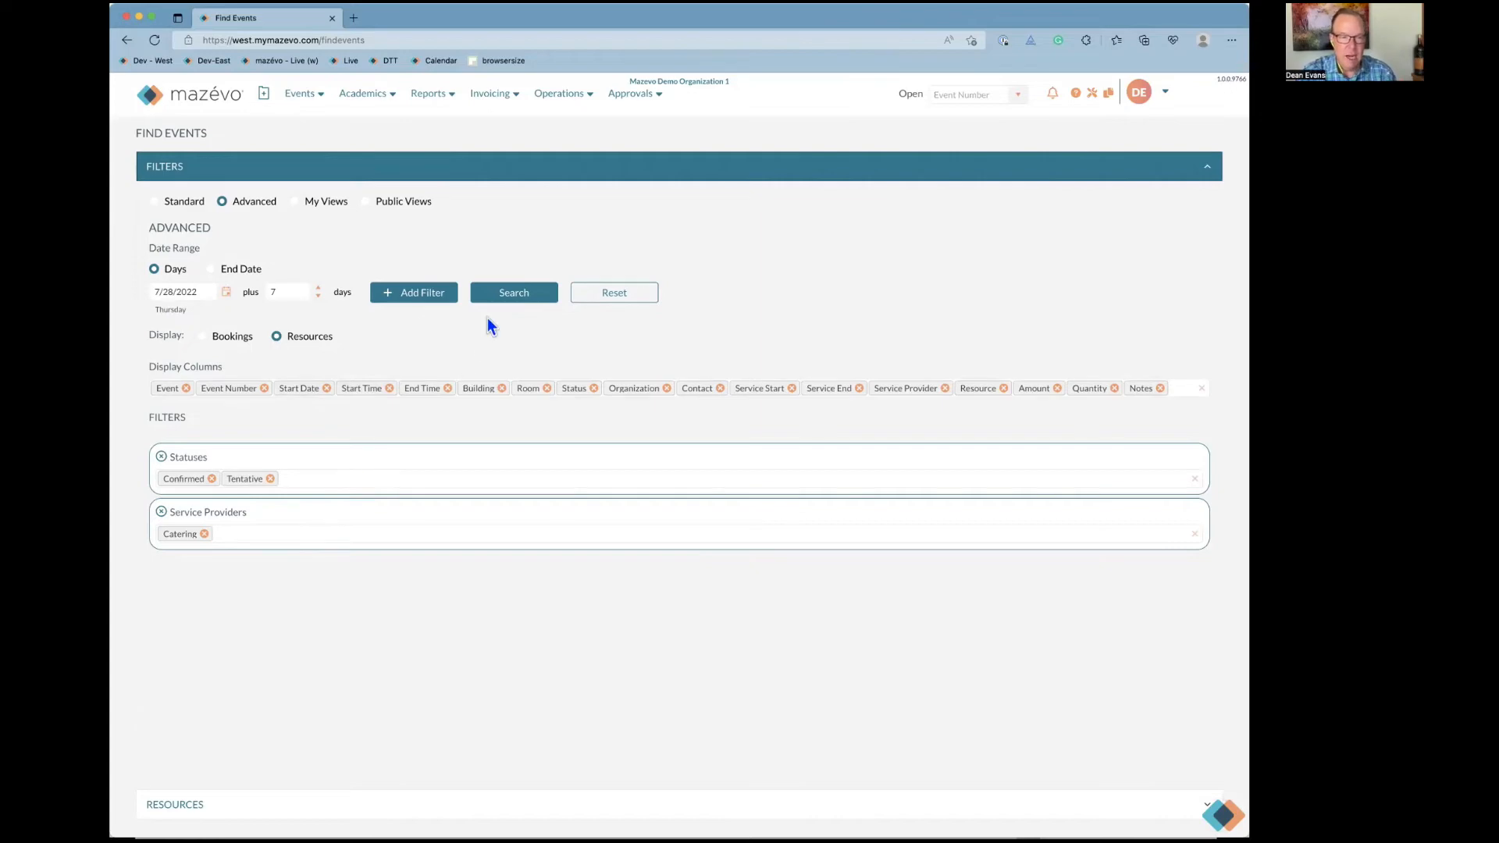
{"action": "left_click", "coordinate": [510, 289]}
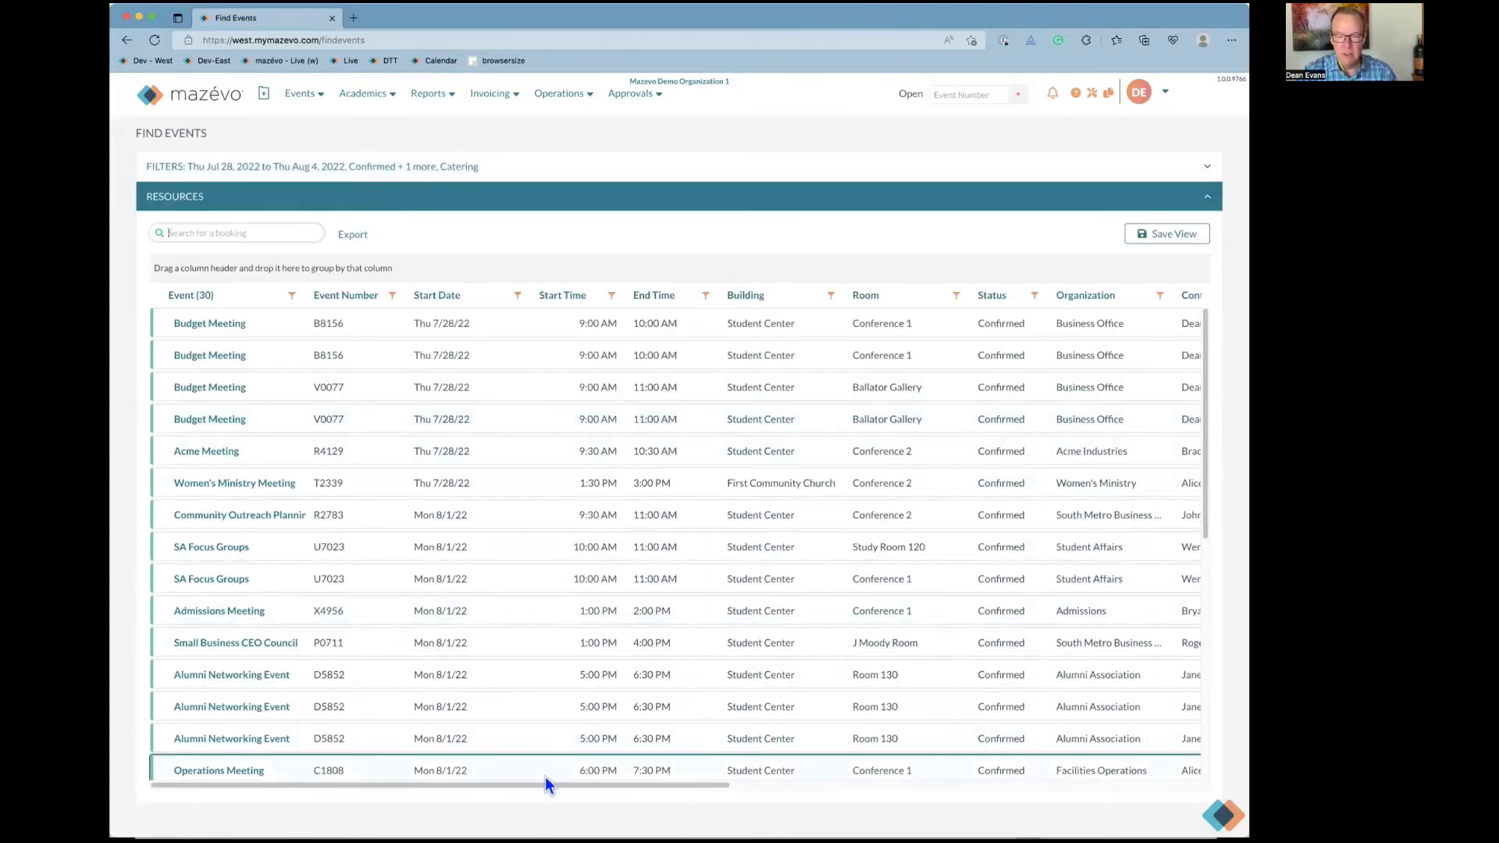
{"action": "left_click_drag", "start_coordinate": [546, 784], "coordinate": [720, 803]}
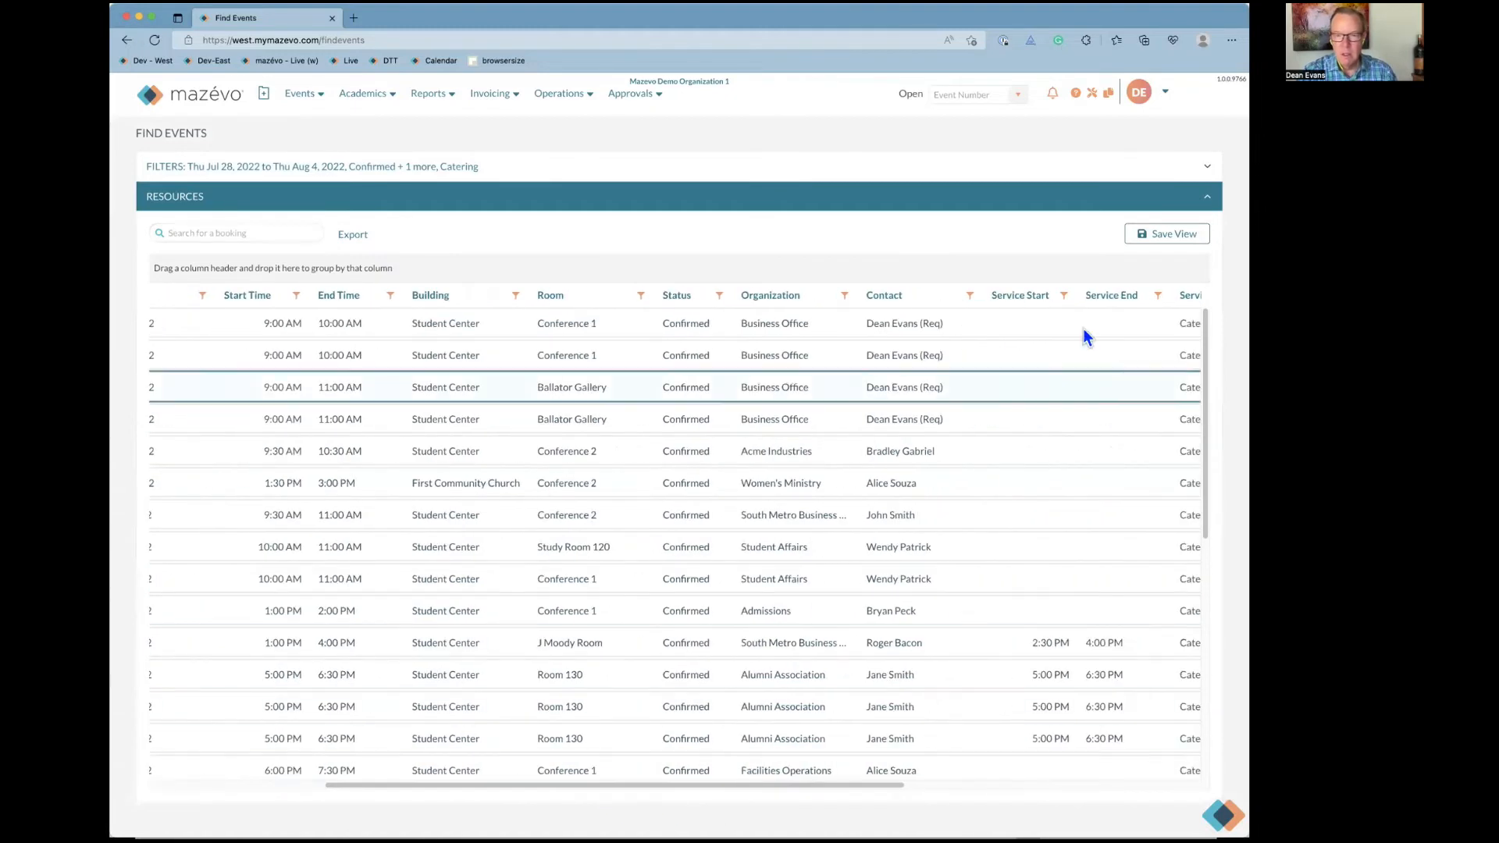
Save the current resource search as a private view named with the owner's first name followed by "Advanced Events"
{"action": "left_click", "coordinate": [1165, 237]}
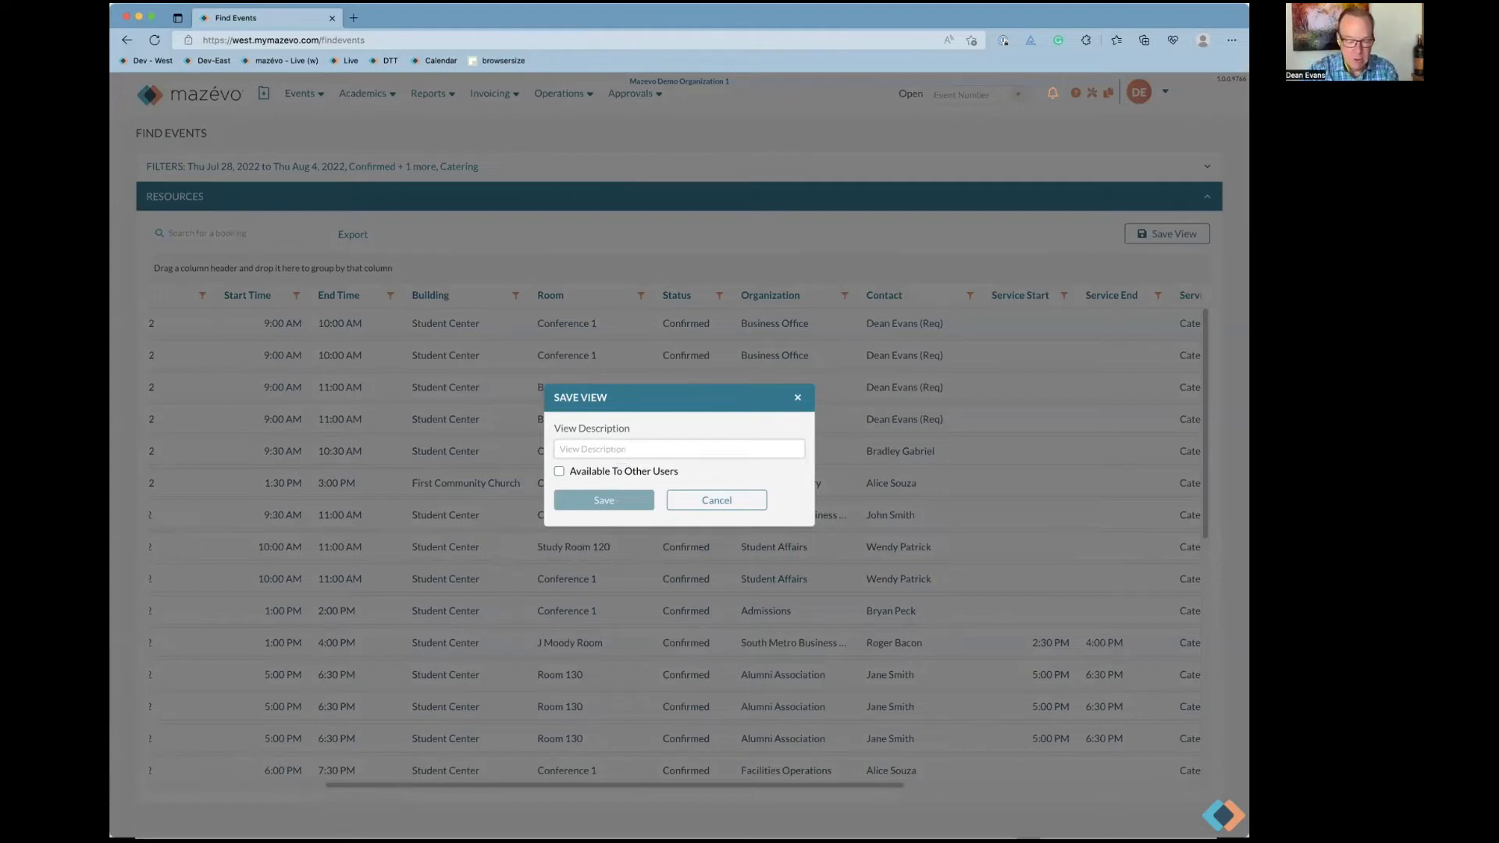
{"action": "type", "text": "Dean's"}
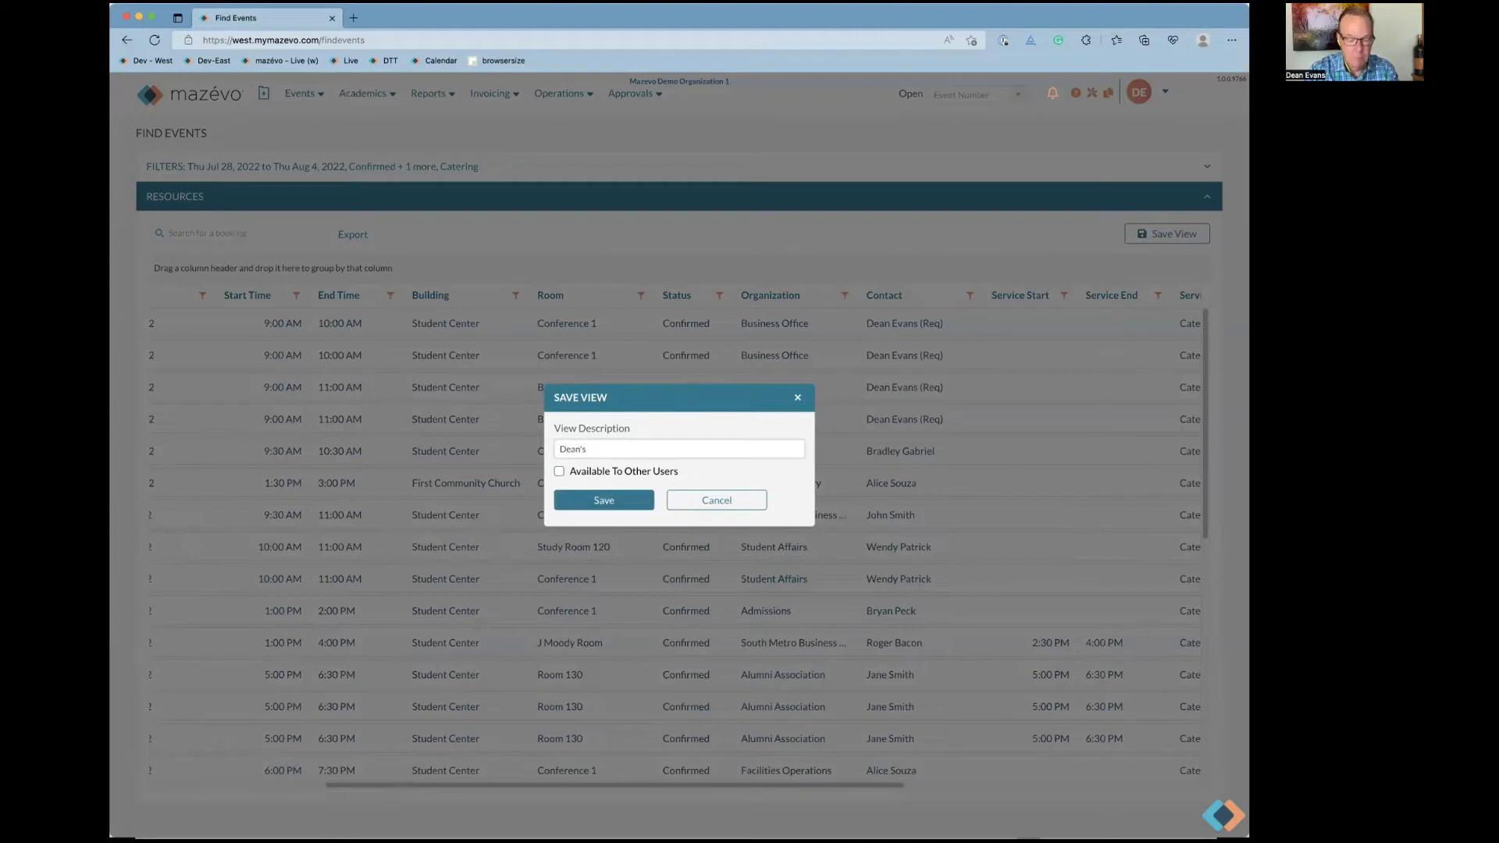
{"action": "type", "text": " Adv"}
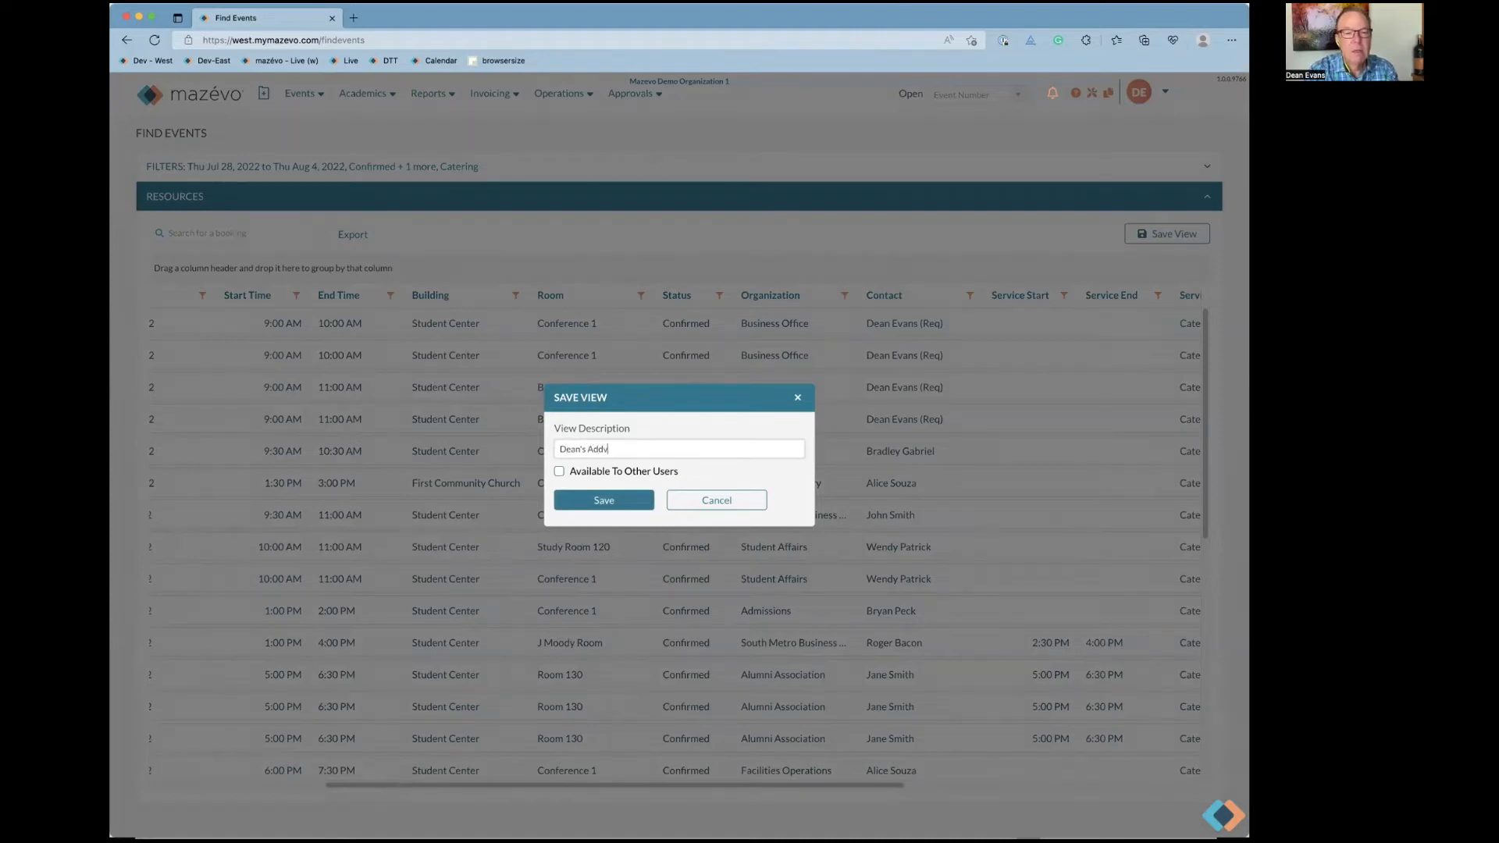
{"action": "type", "text": "anced"}
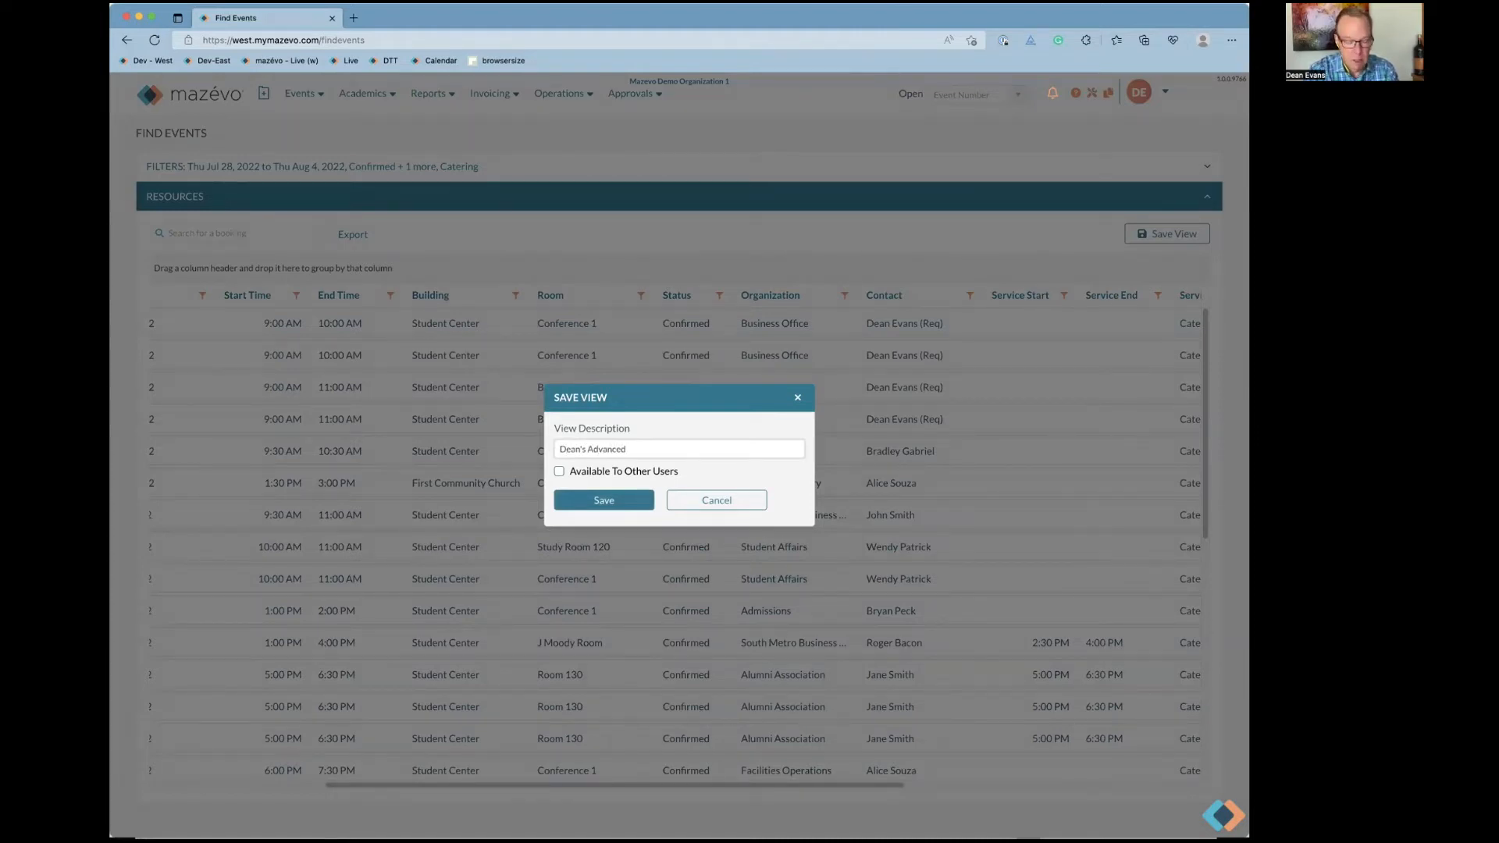
{"action": "type", "text": " Eventes"}
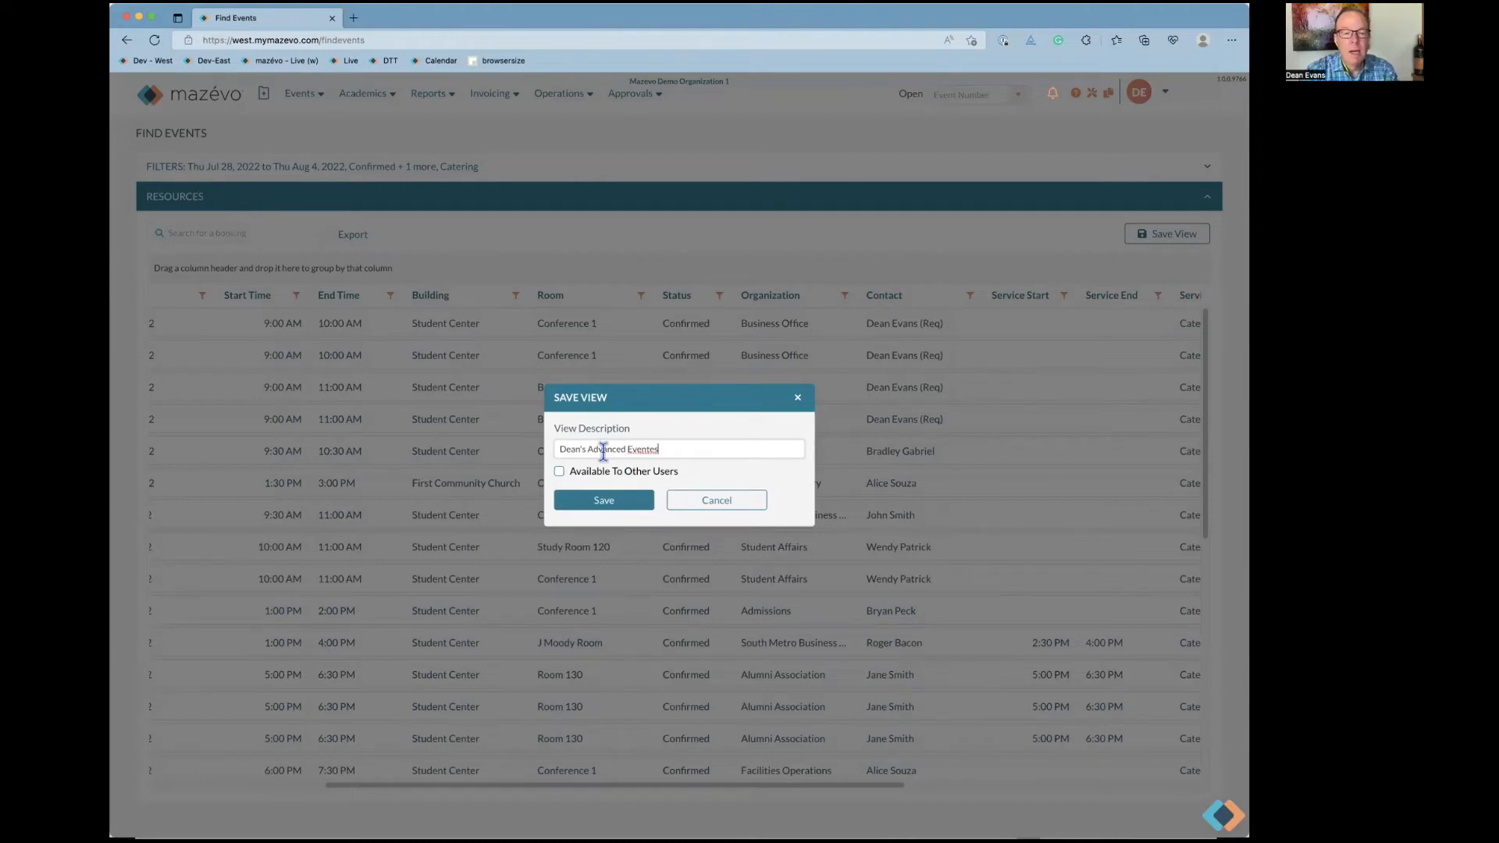
{"action": "key", "text": "BackSpace"}
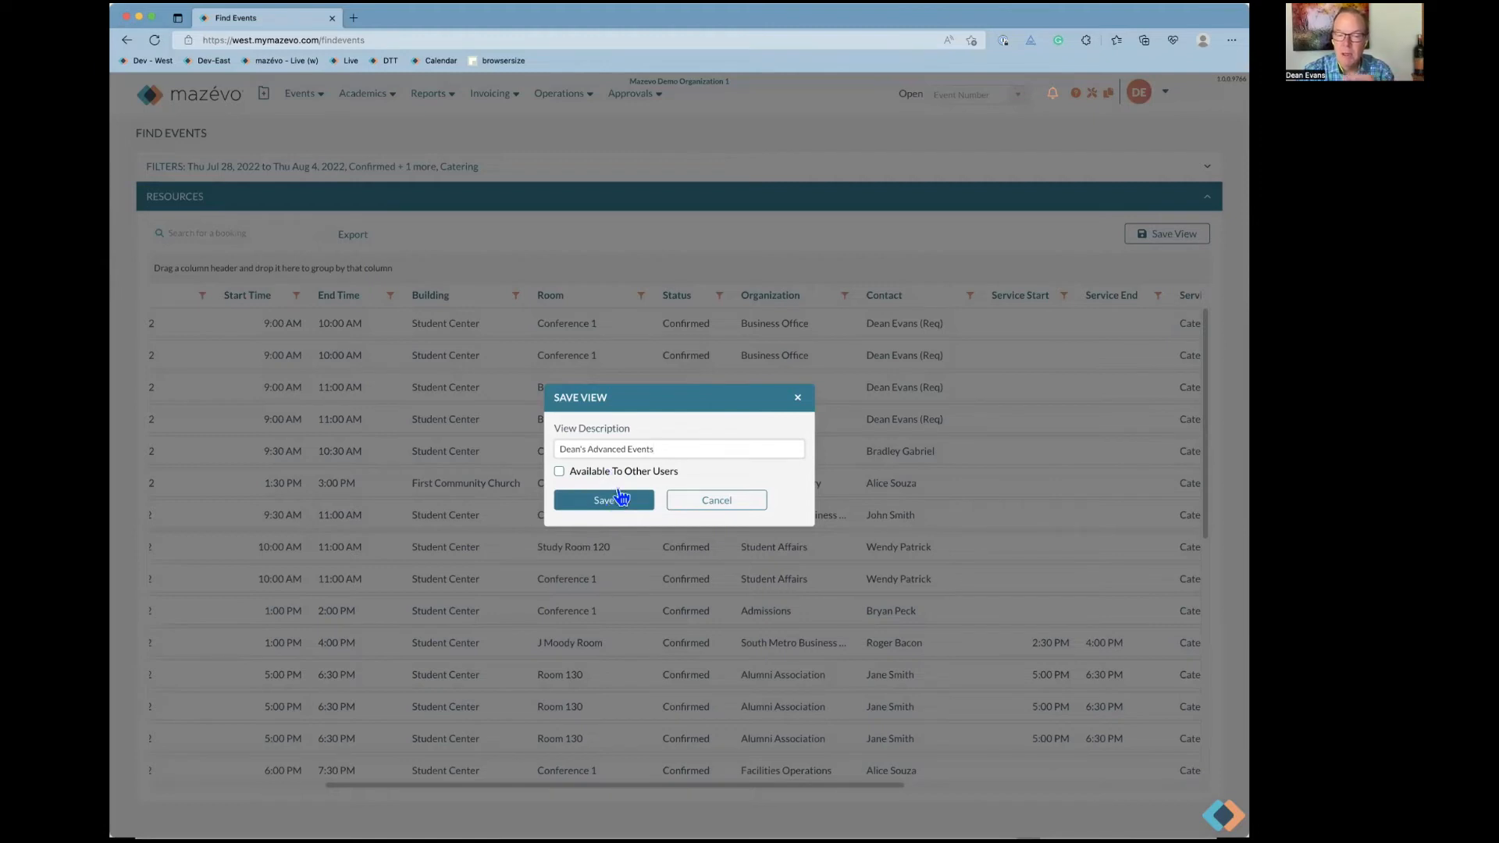
{"action": "left_click", "coordinate": [621, 503]}
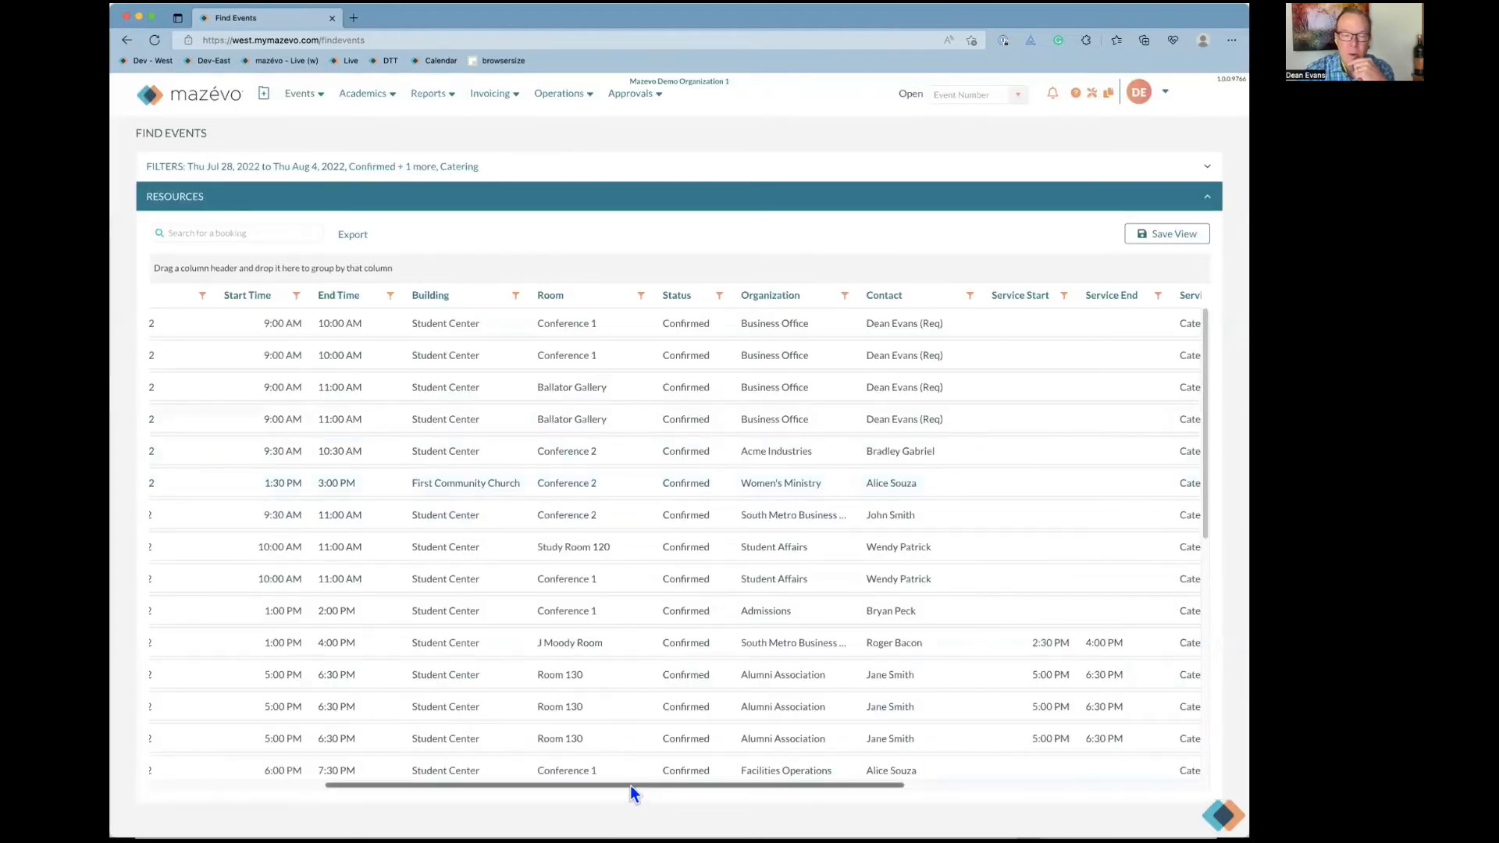
Reopen the search filters, check the Standard and Advanced modes, and list the personal saved views
{"action": "left_click_drag", "start_coordinate": [630, 785], "coordinate": [446, 789]}
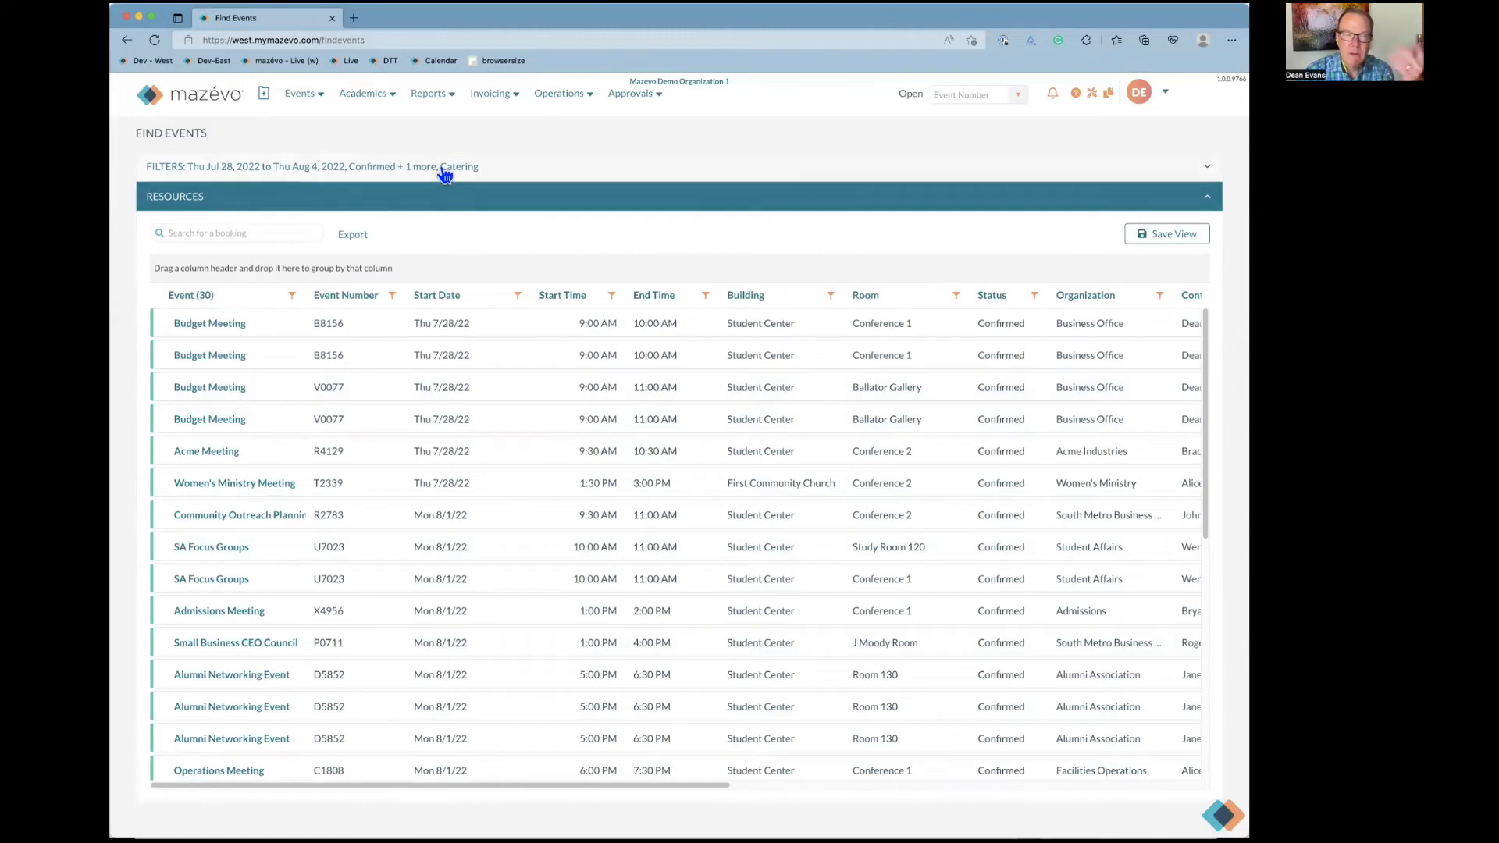
{"action": "left_click", "coordinate": [515, 167]}
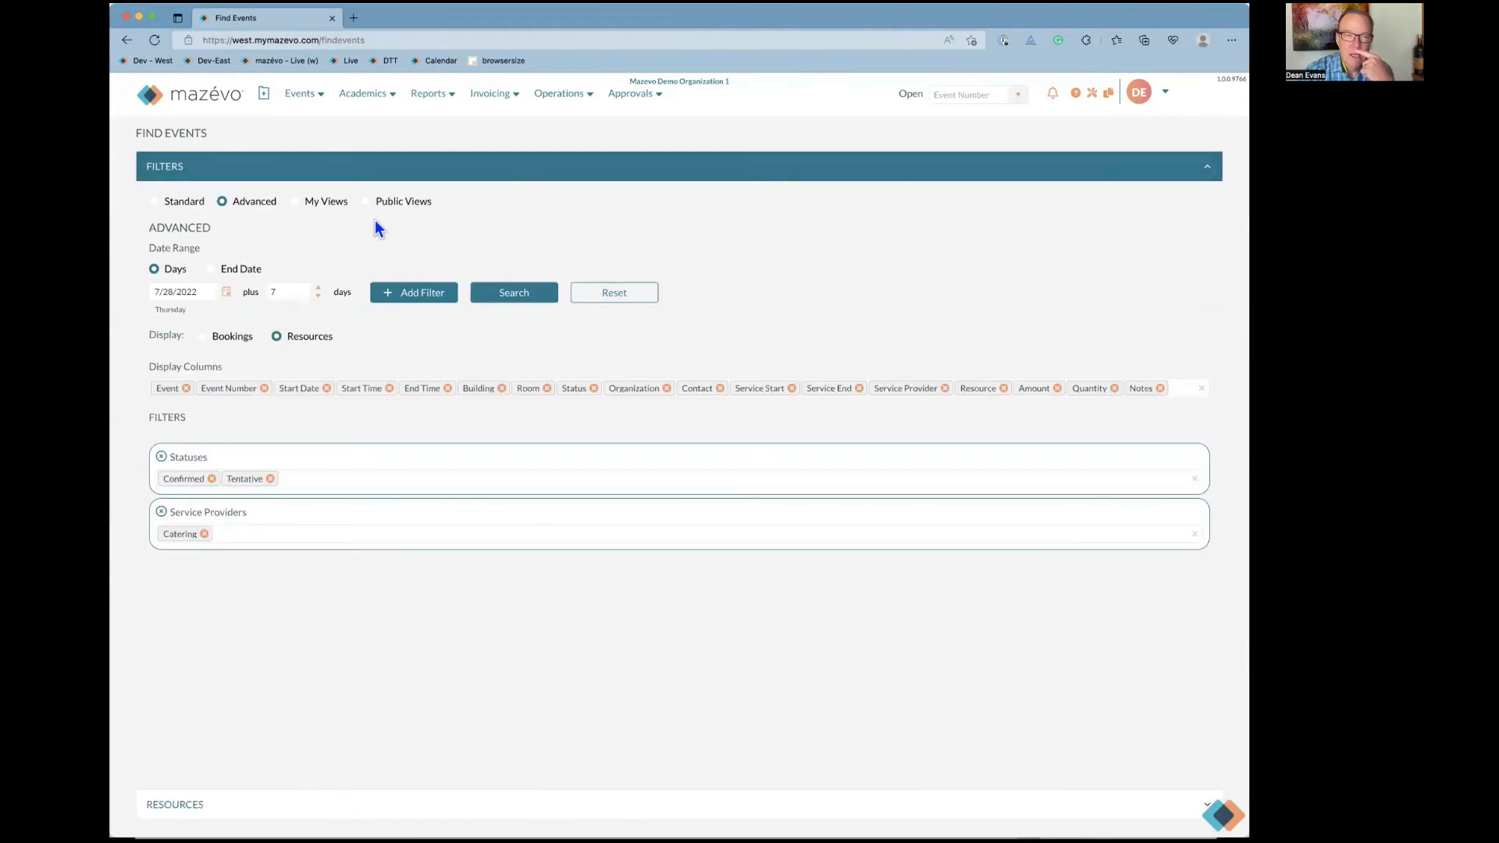
{"action": "left_click", "coordinate": [185, 205]}
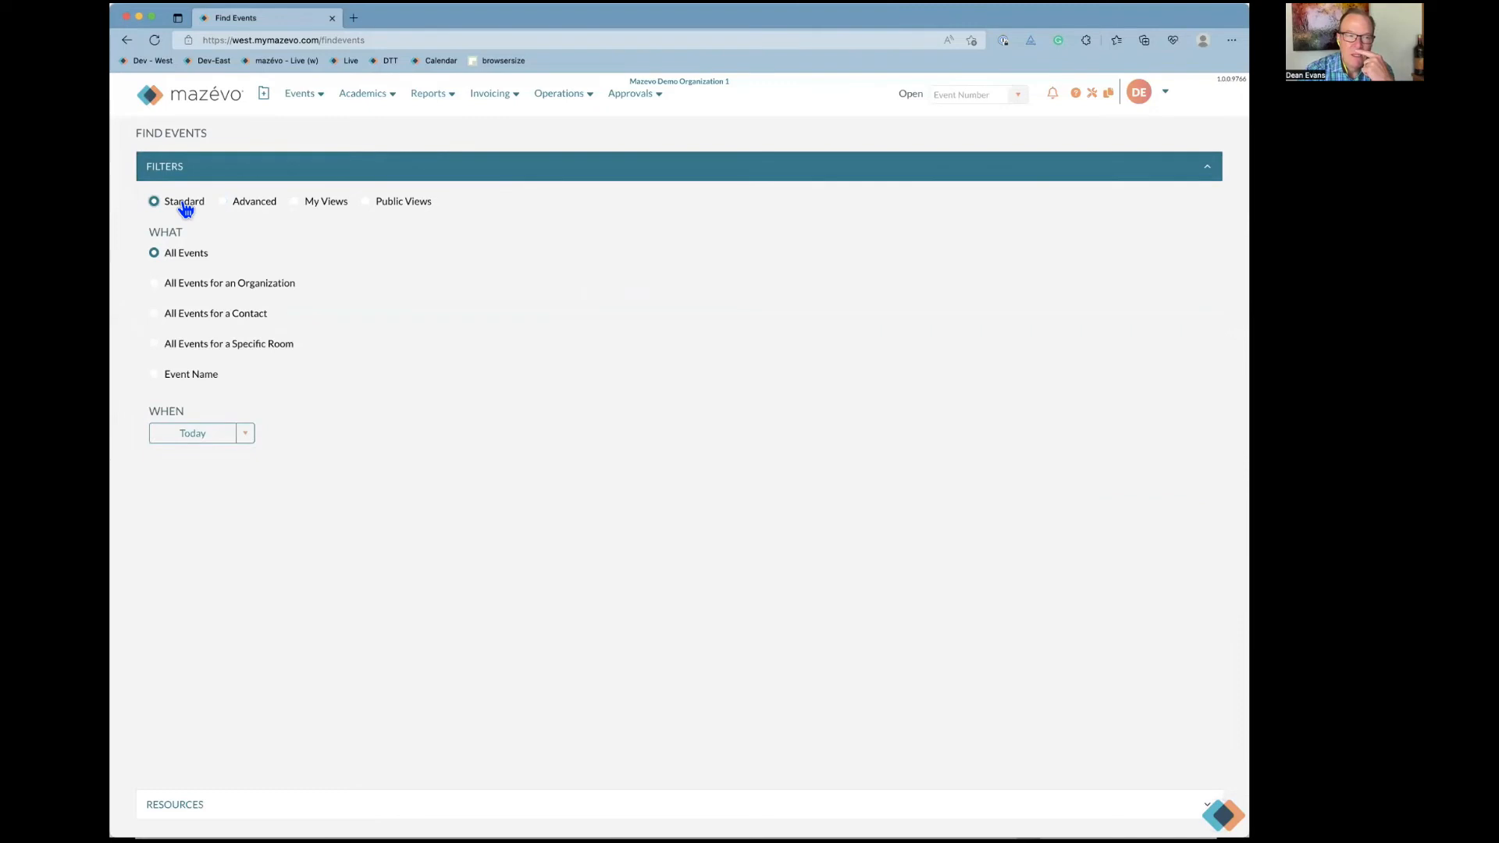
{"action": "left_click", "coordinate": [257, 205]}
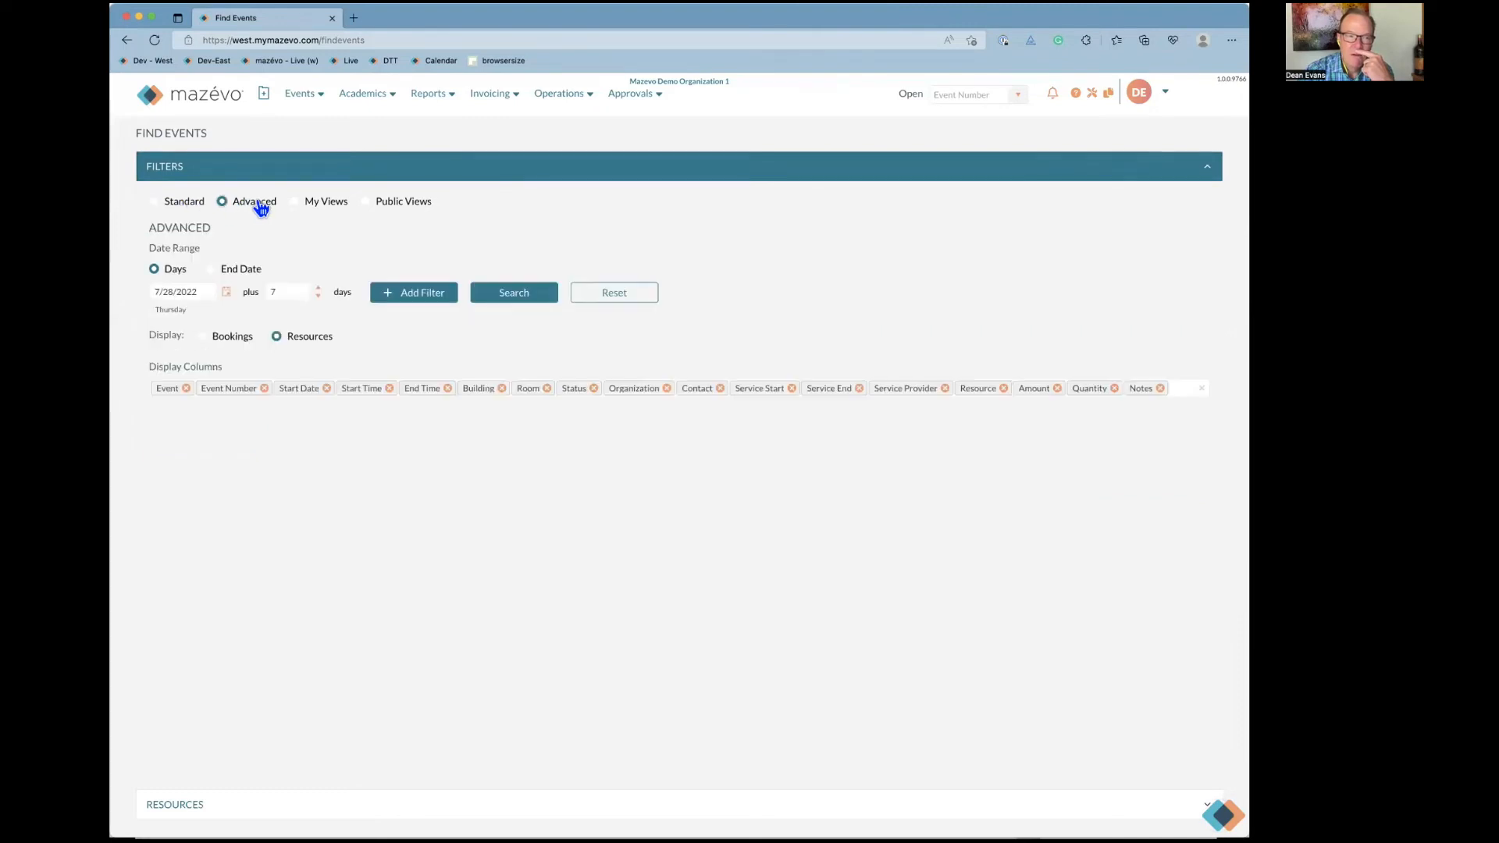
{"action": "left_click", "coordinate": [324, 205]}
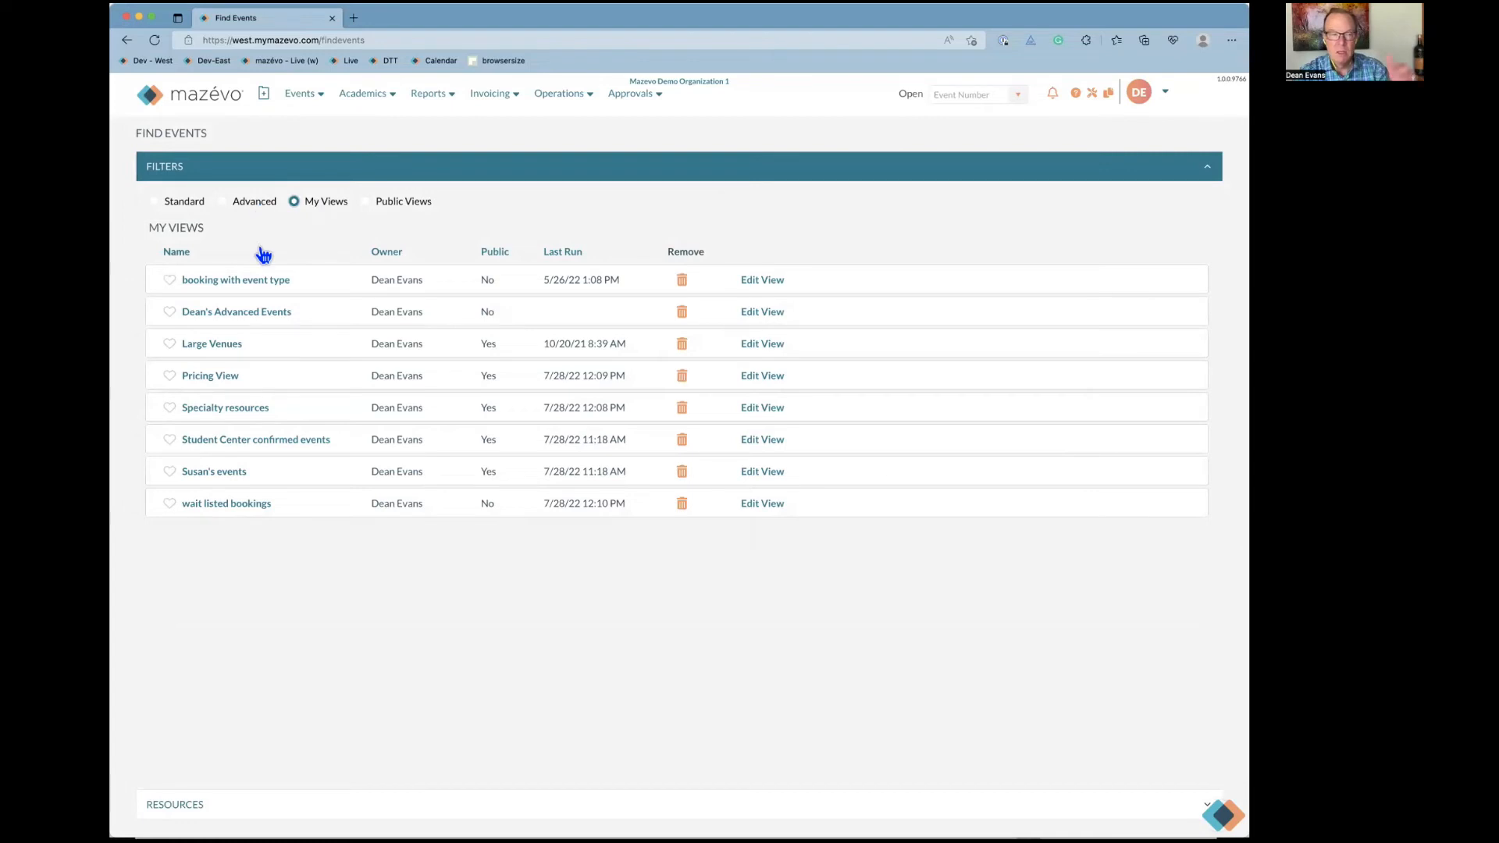
Run the saved Advanced Events view for 7/28/2022 to 8/4/2022 and view its service and resource columns
{"action": "left_click", "coordinate": [246, 313]}
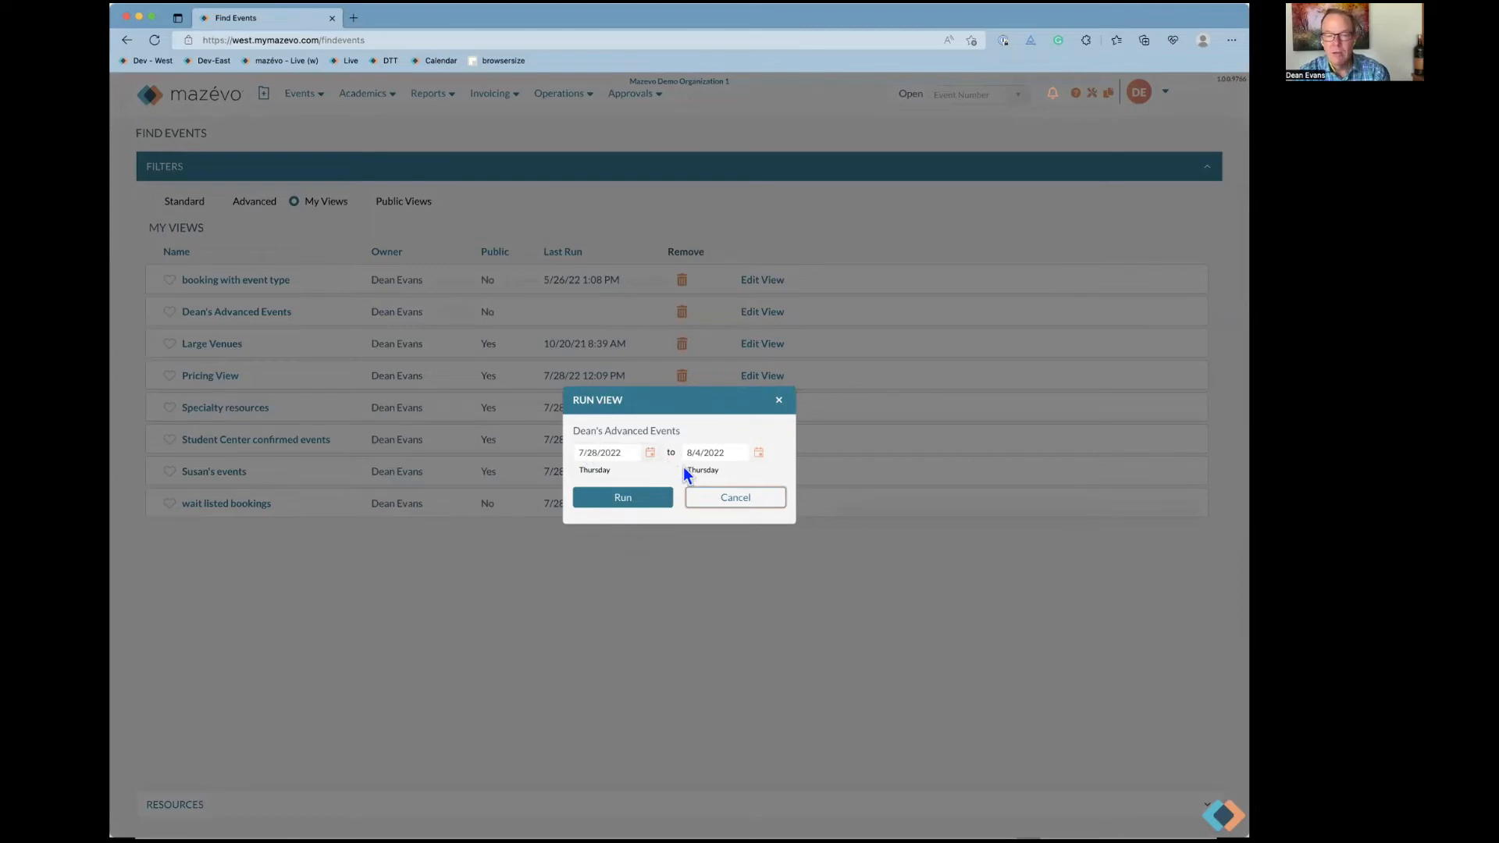
{"action": "left_click", "coordinate": [637, 506]}
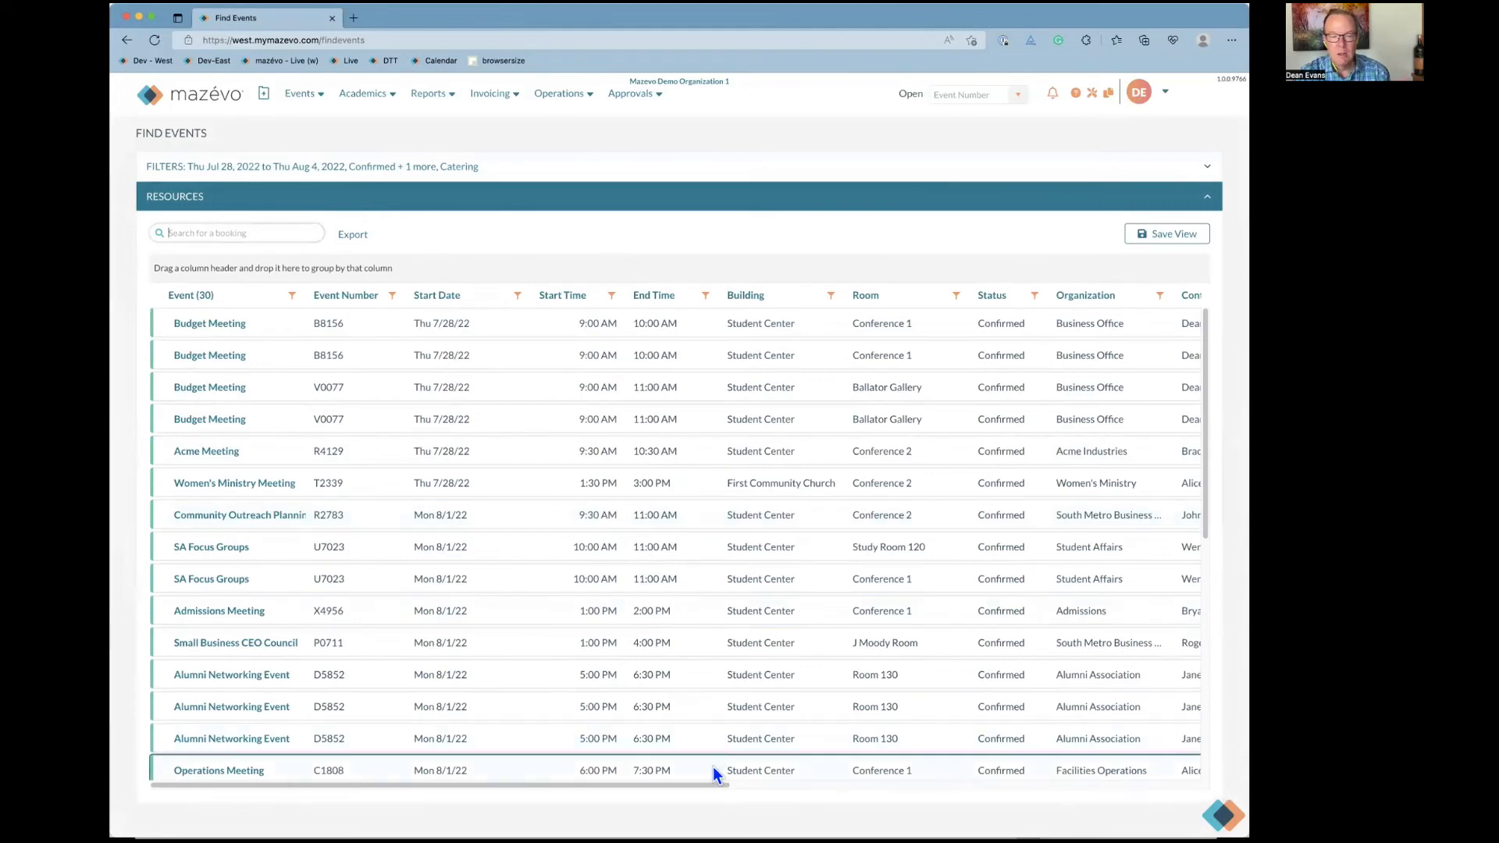
{"action": "left_click_drag", "start_coordinate": [719, 785], "coordinate": [1024, 785]}
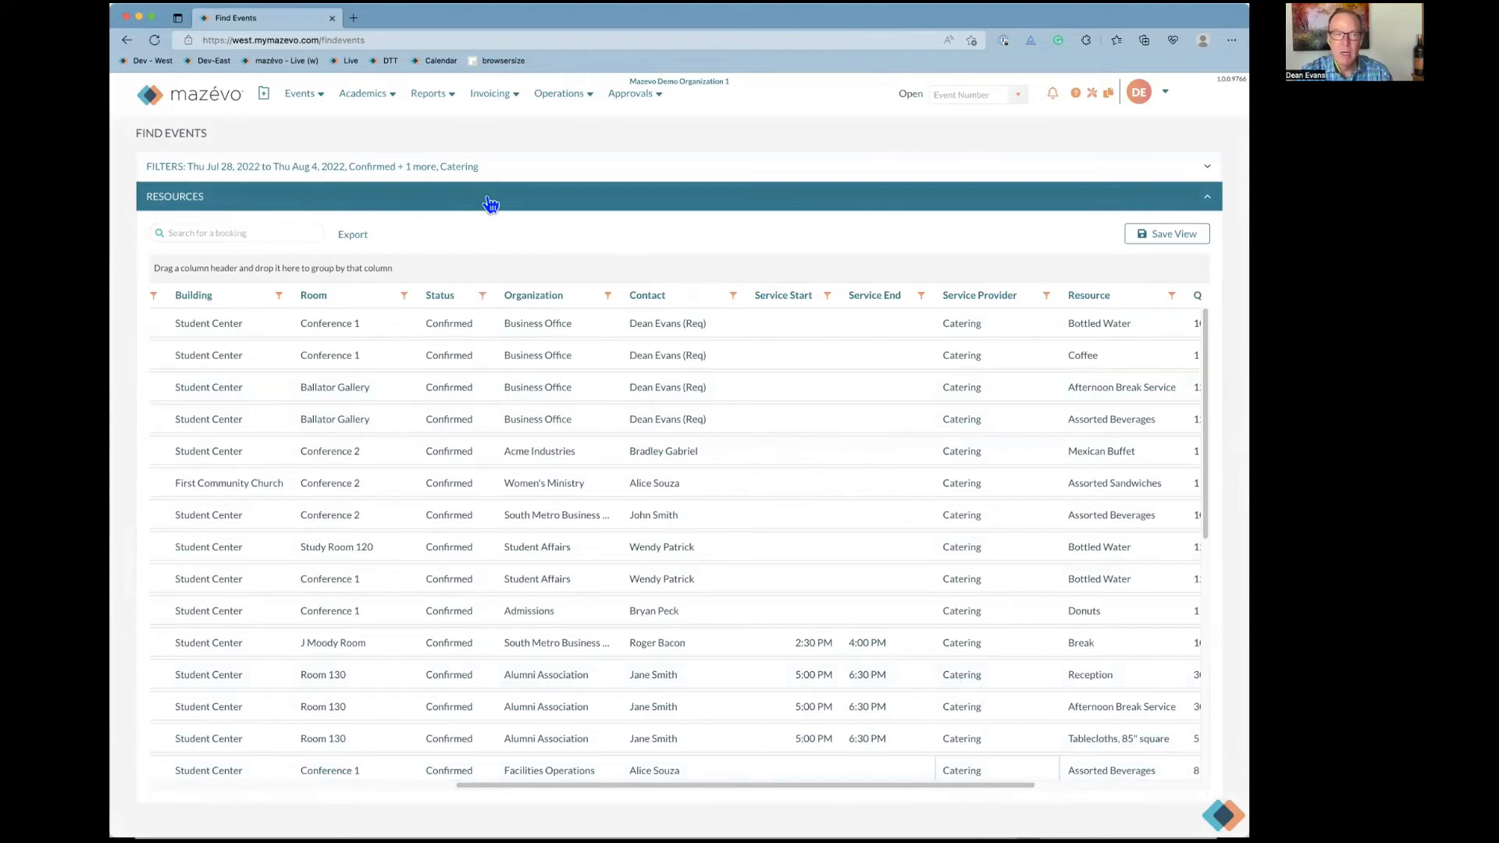
Run the public Catering Schedule view for 7/28/2022 to 8/4/2022 and look across its columns
{"action": "left_click", "coordinate": [492, 167]}
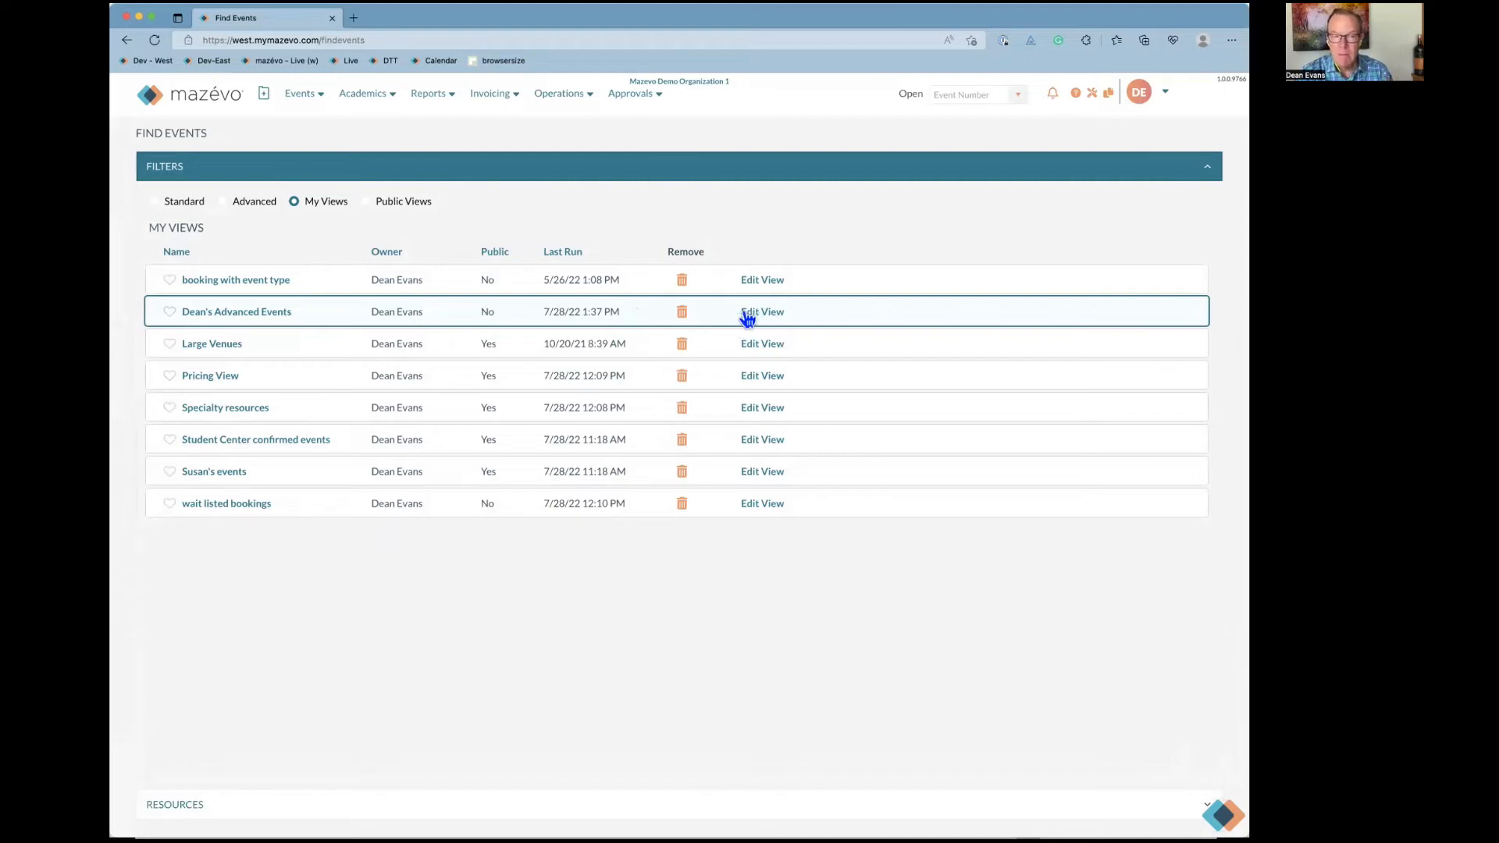
{"action": "left_click", "coordinate": [400, 204]}
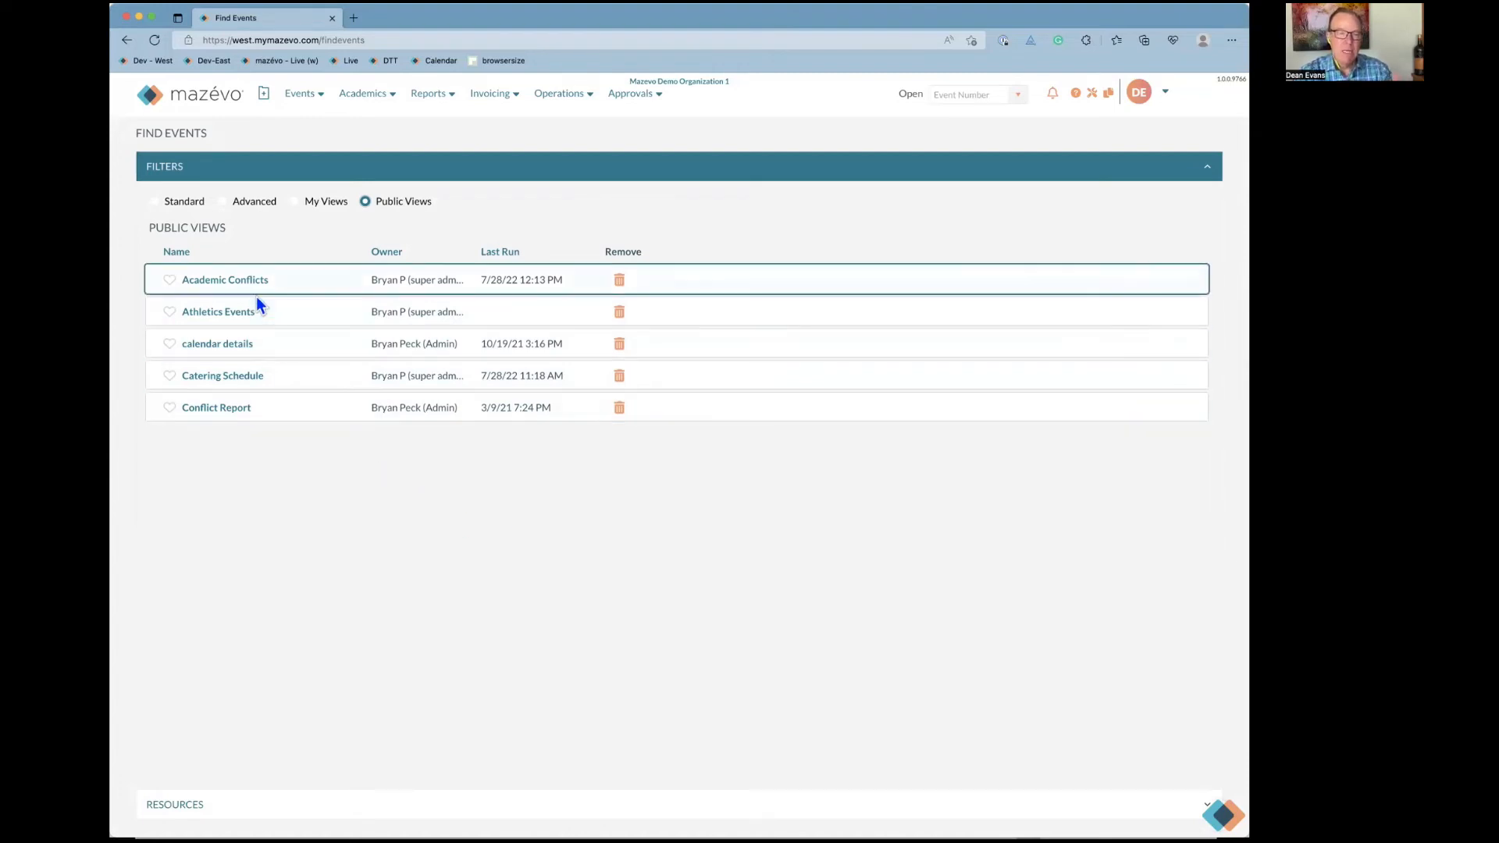
{"action": "left_click", "coordinate": [242, 382]}
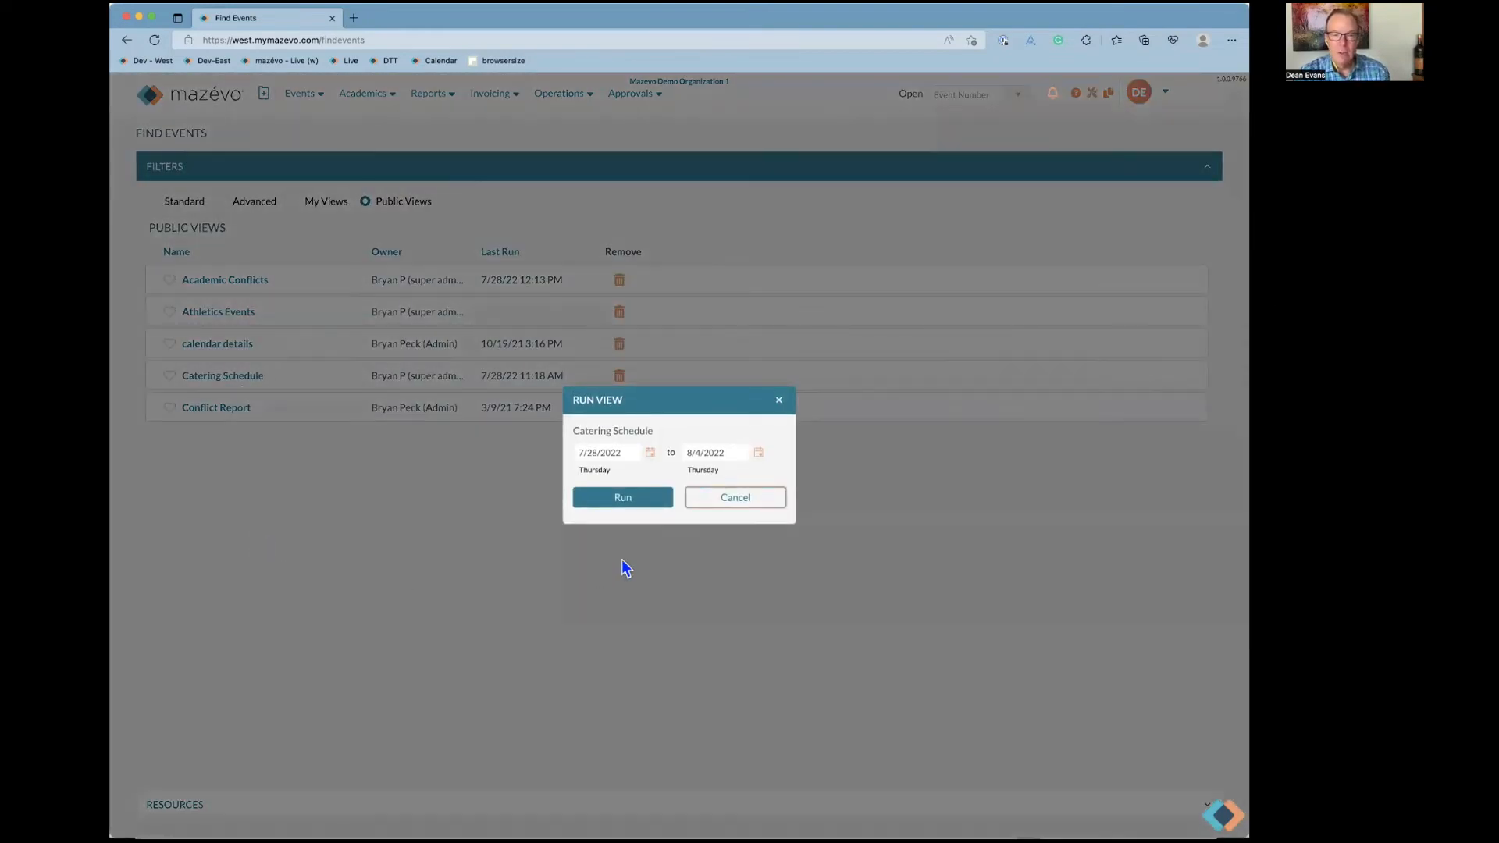
{"action": "left_click", "coordinate": [623, 506]}
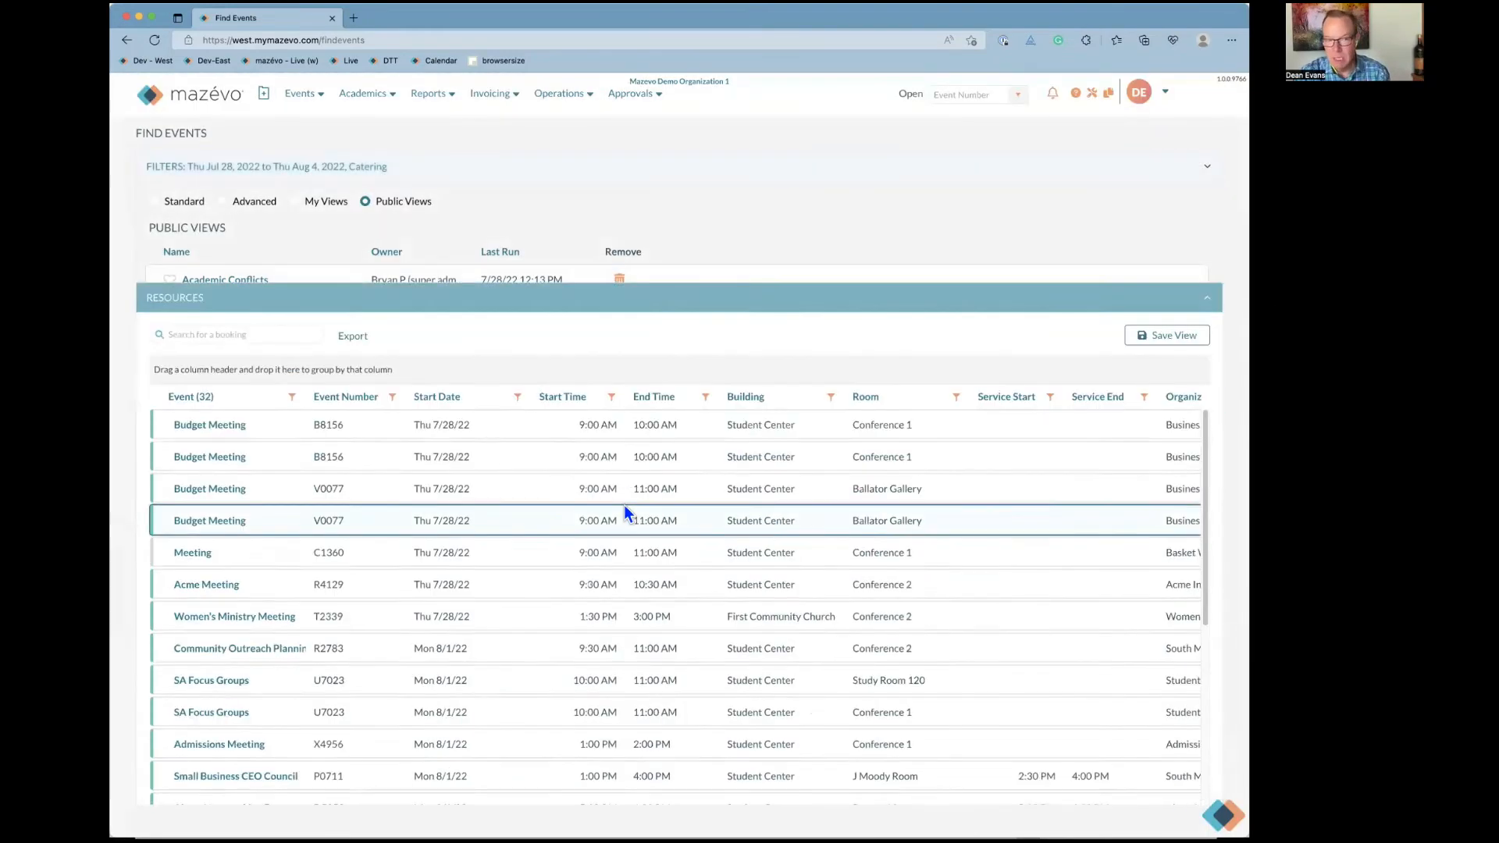
{"action": "left_click_drag", "start_coordinate": [710, 785], "coordinate": [789, 785]}
{"action": "scroll", "coordinate": [993, 795], "scroll_direction": "right", "scroll_amount": 5}
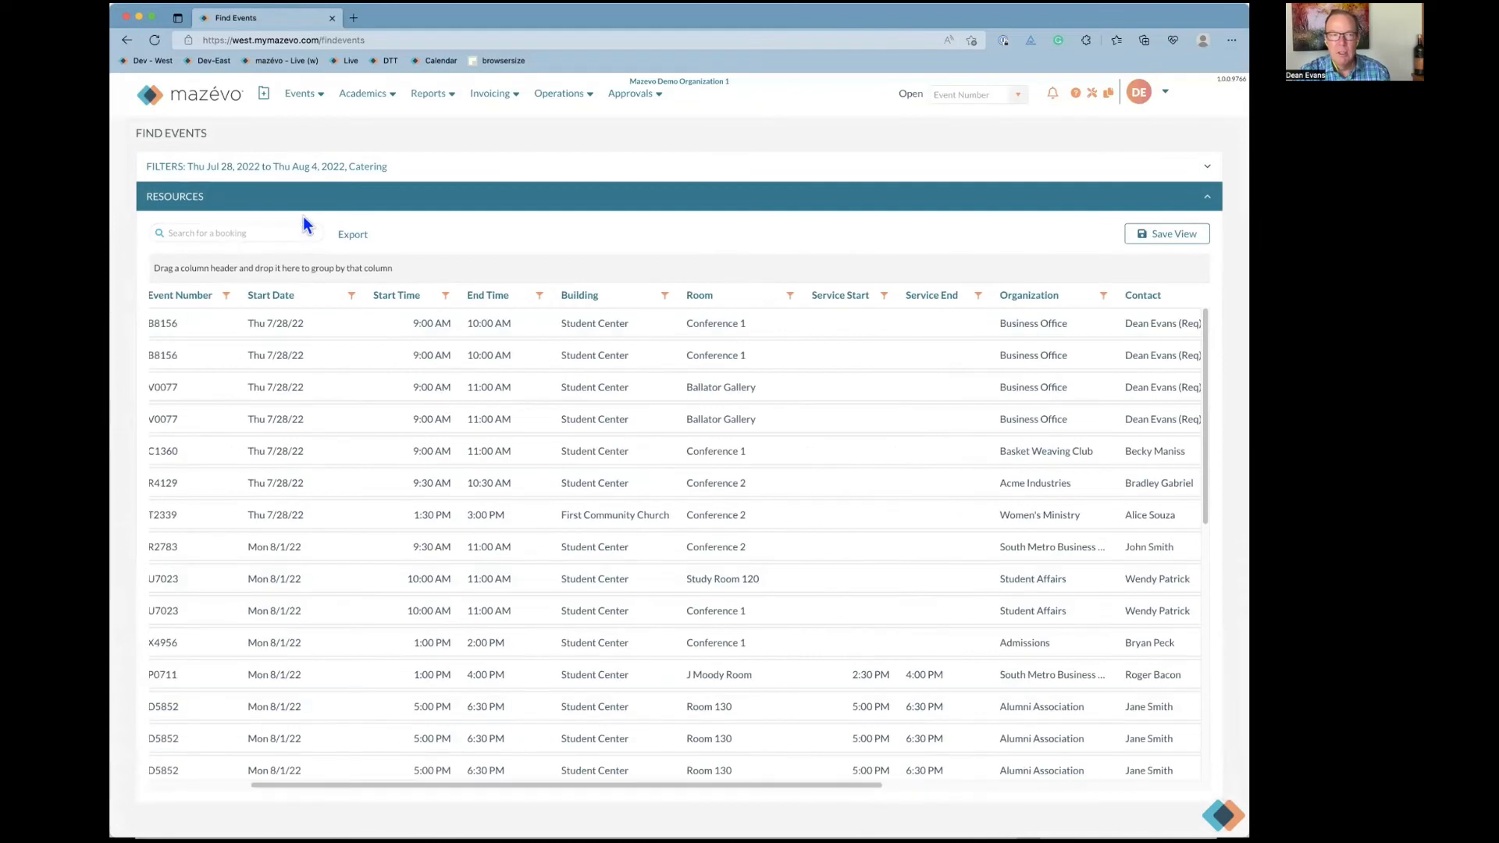
Run the personal view for one event coordinator's events, covering 7/28/2022 to 8/4/2022, and view its bookings
{"action": "left_click", "coordinate": [411, 169]}
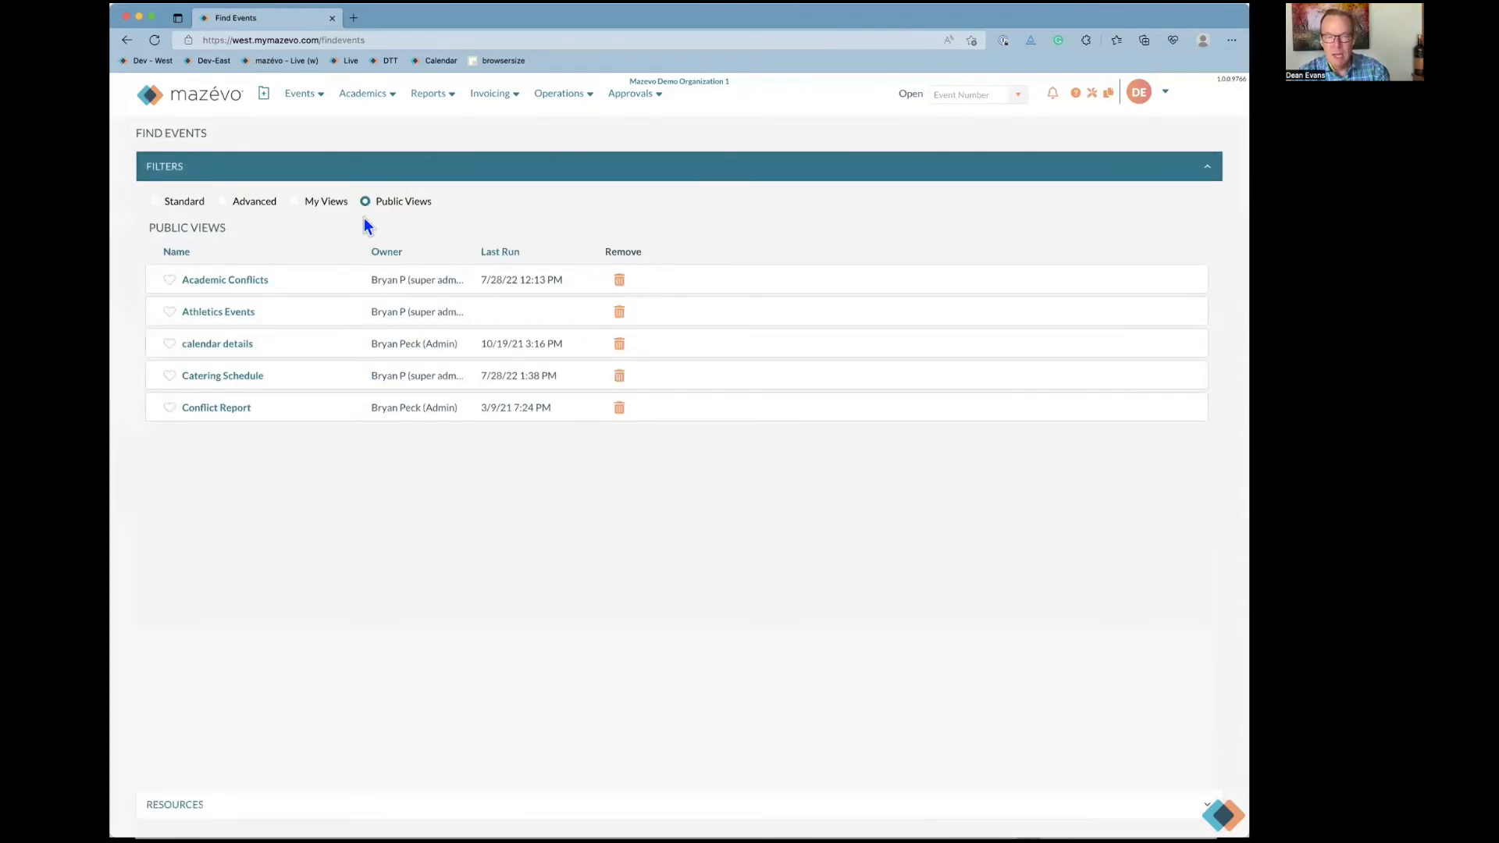
{"action": "left_click", "coordinate": [335, 204]}
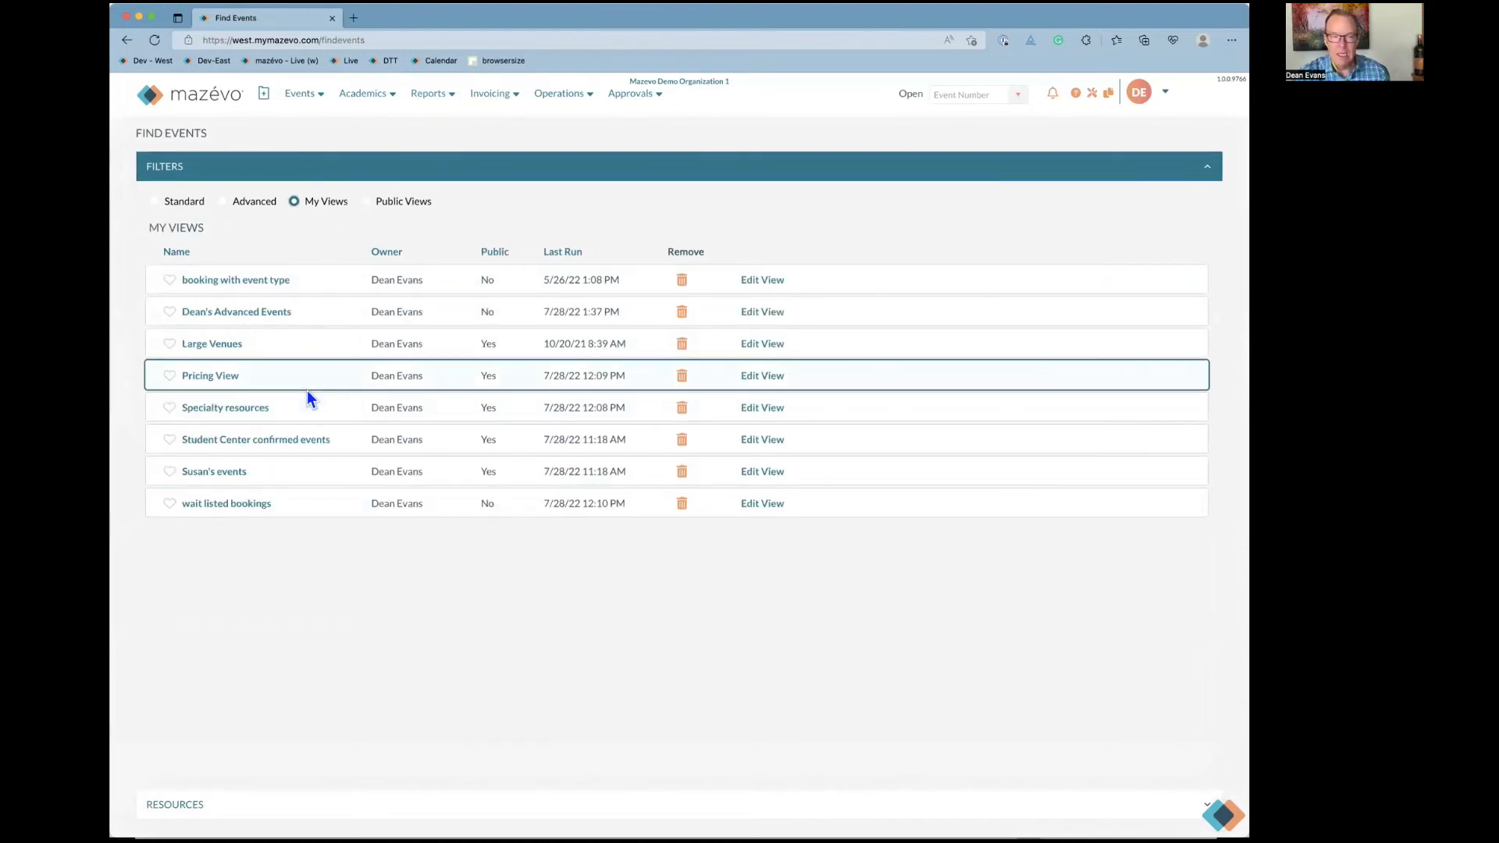
{"action": "left_click", "coordinate": [219, 472]}
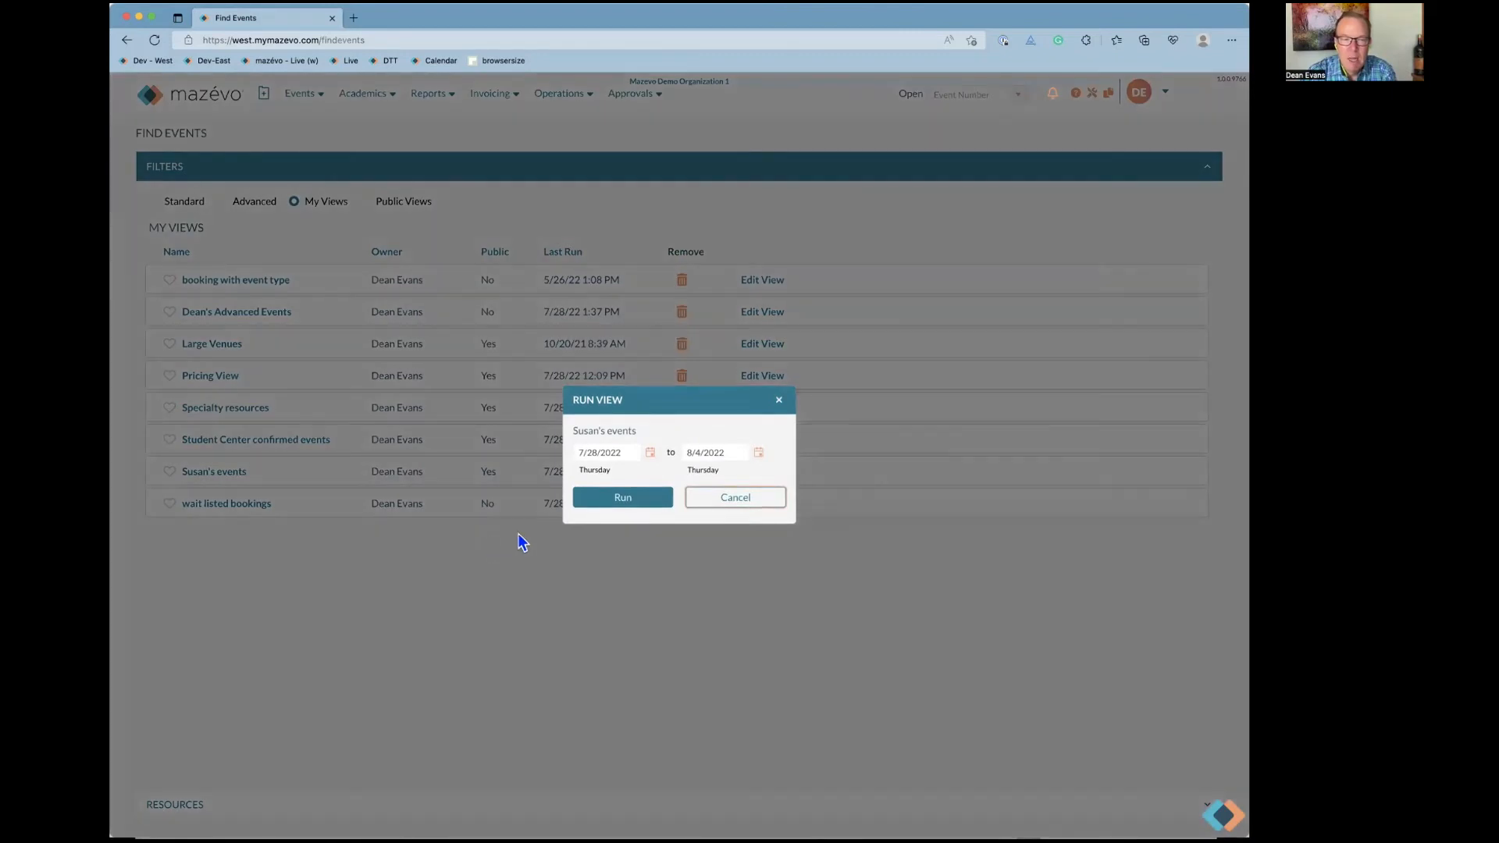
{"action": "left_click", "coordinate": [615, 498]}
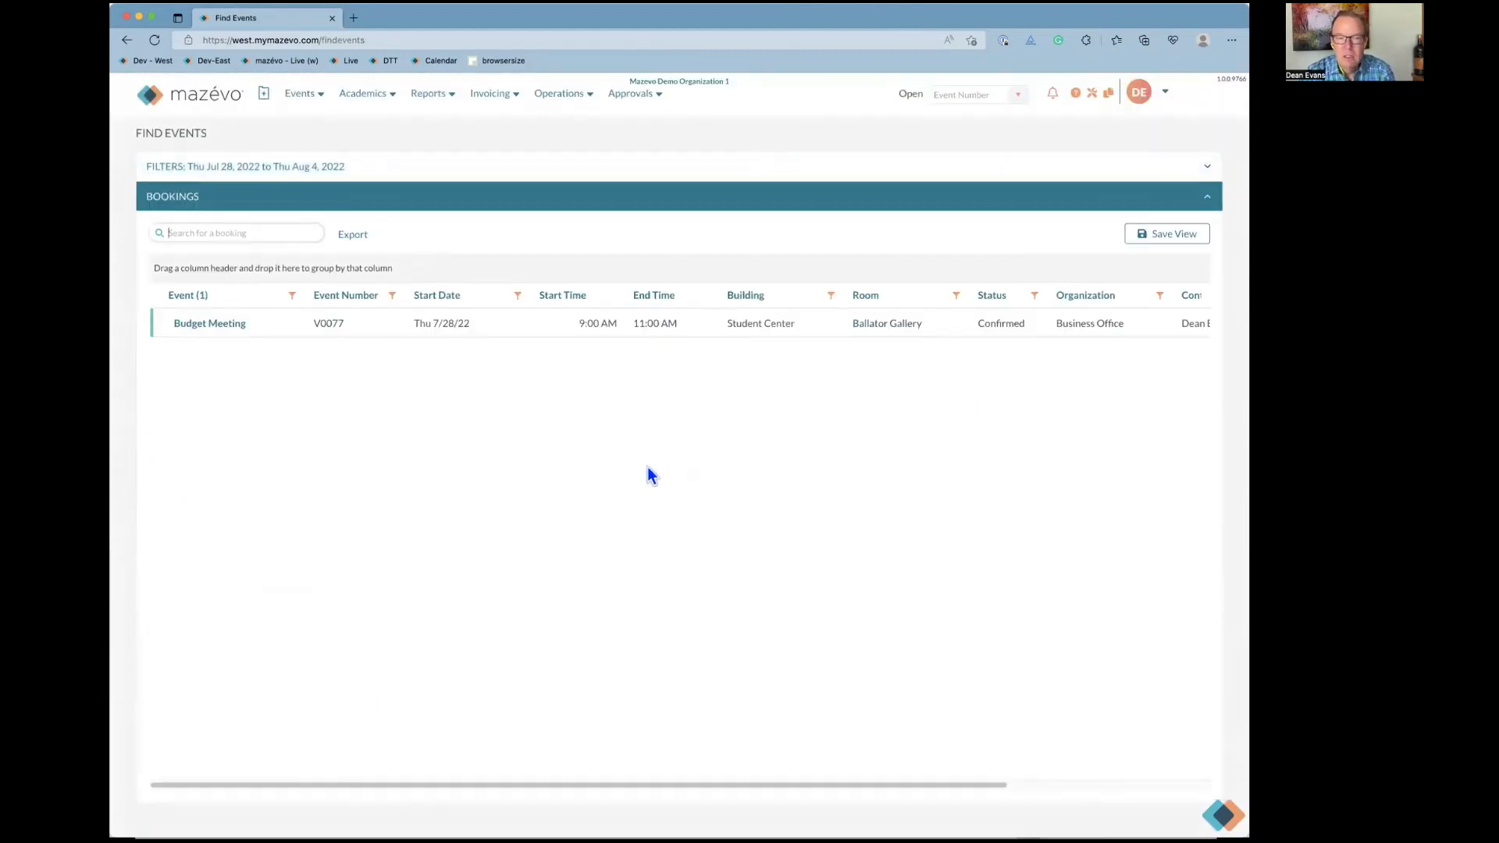
{"action": "left_click_drag", "start_coordinate": [701, 784], "coordinate": [646, 763]}
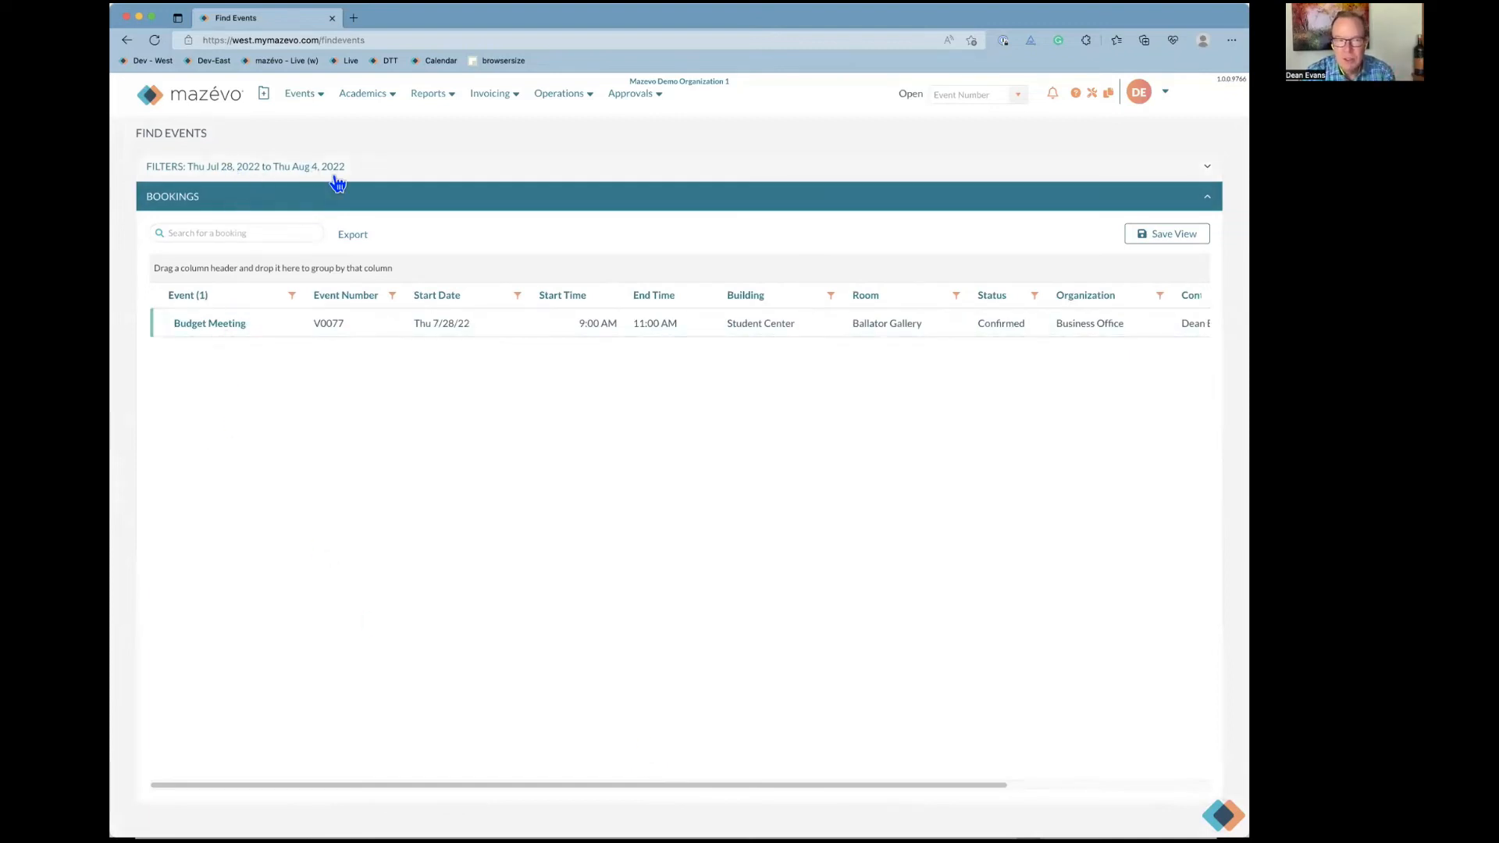
Open the event coordinator's view for editing to check its sharing option and filters, and leave without saving
{"action": "left_click", "coordinate": [374, 171]}
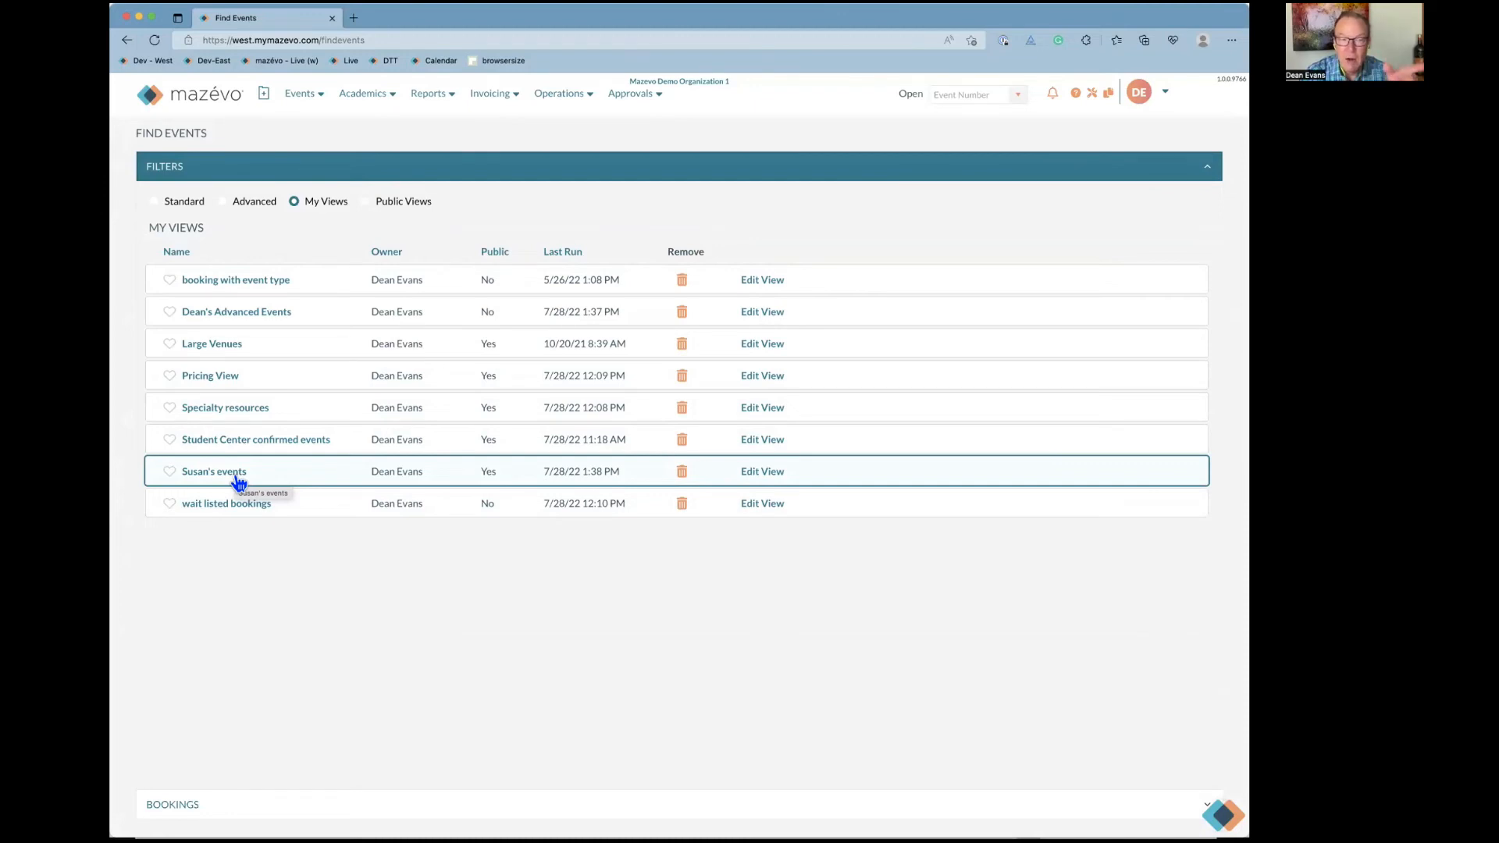
{"action": "left_click", "coordinate": [779, 477]}
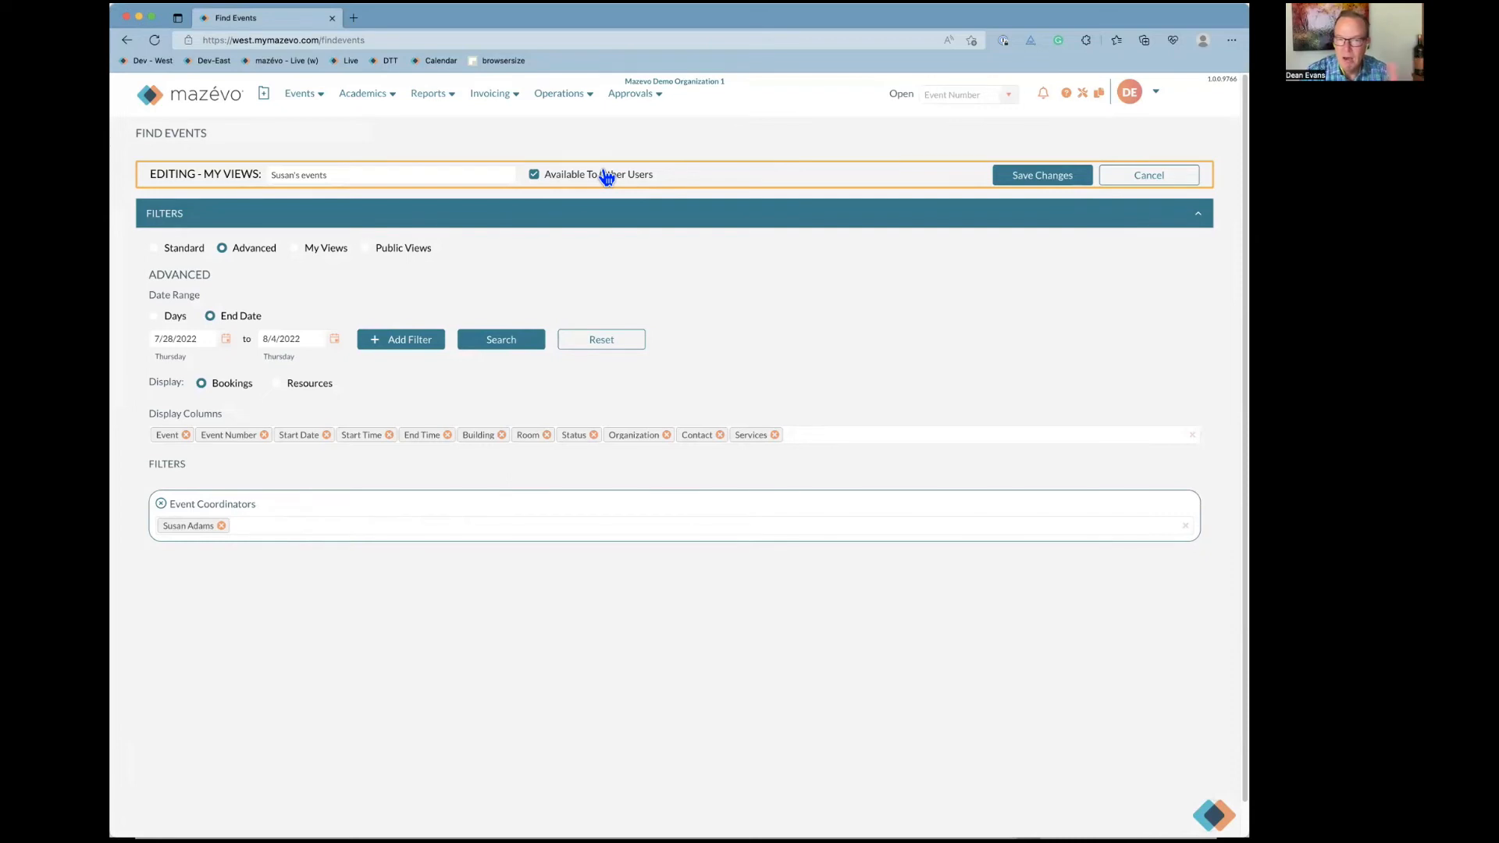
{"action": "left_click", "coordinate": [1128, 177]}
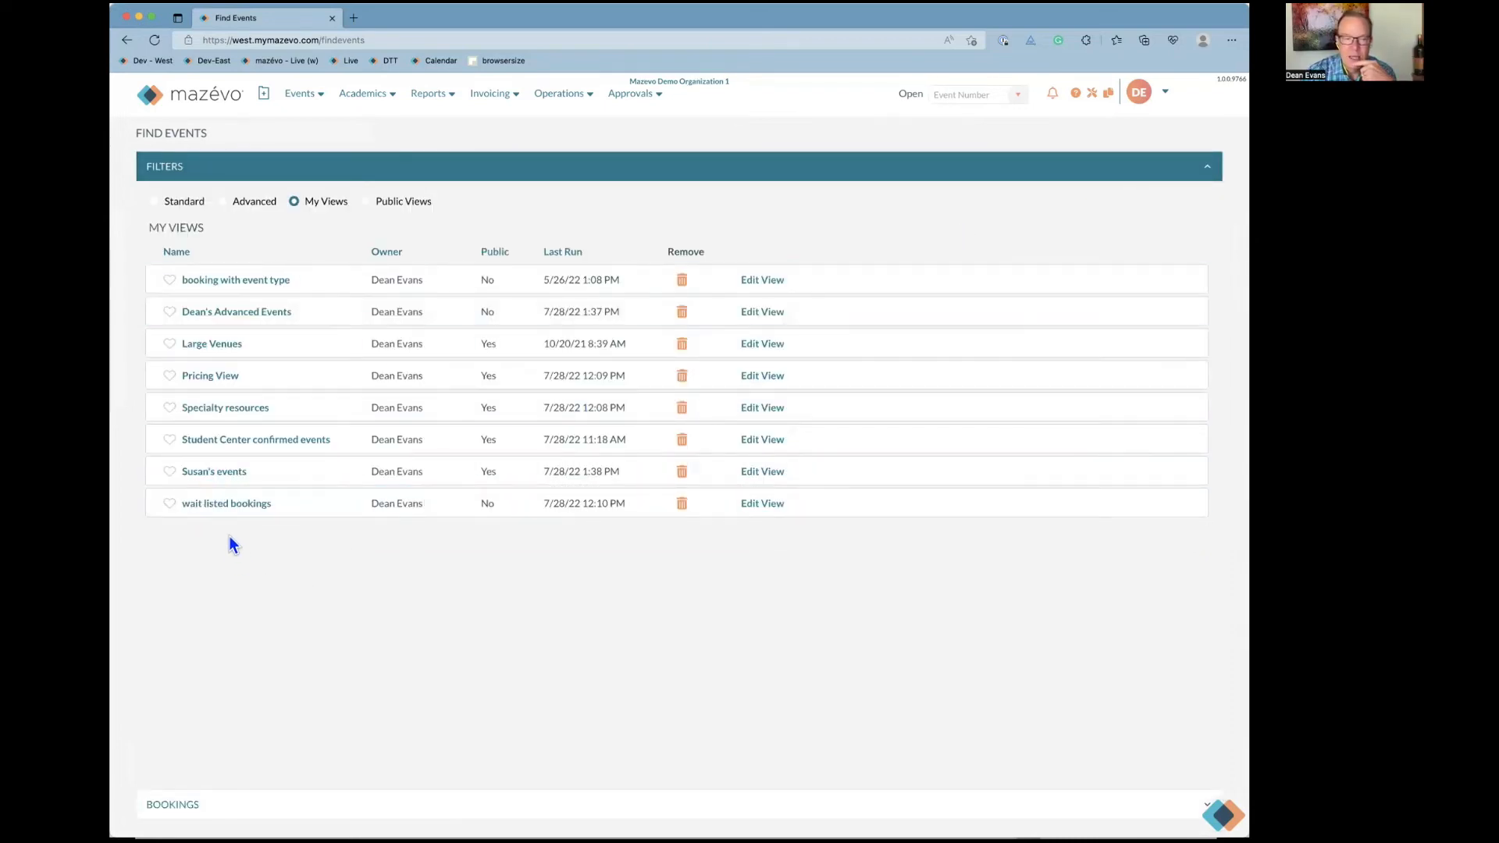
Run the Specialty resources view and examine its service provider, resource and quantity columns
{"action": "left_click", "coordinate": [241, 409]}
{"action": "left_click", "coordinate": [633, 501]}
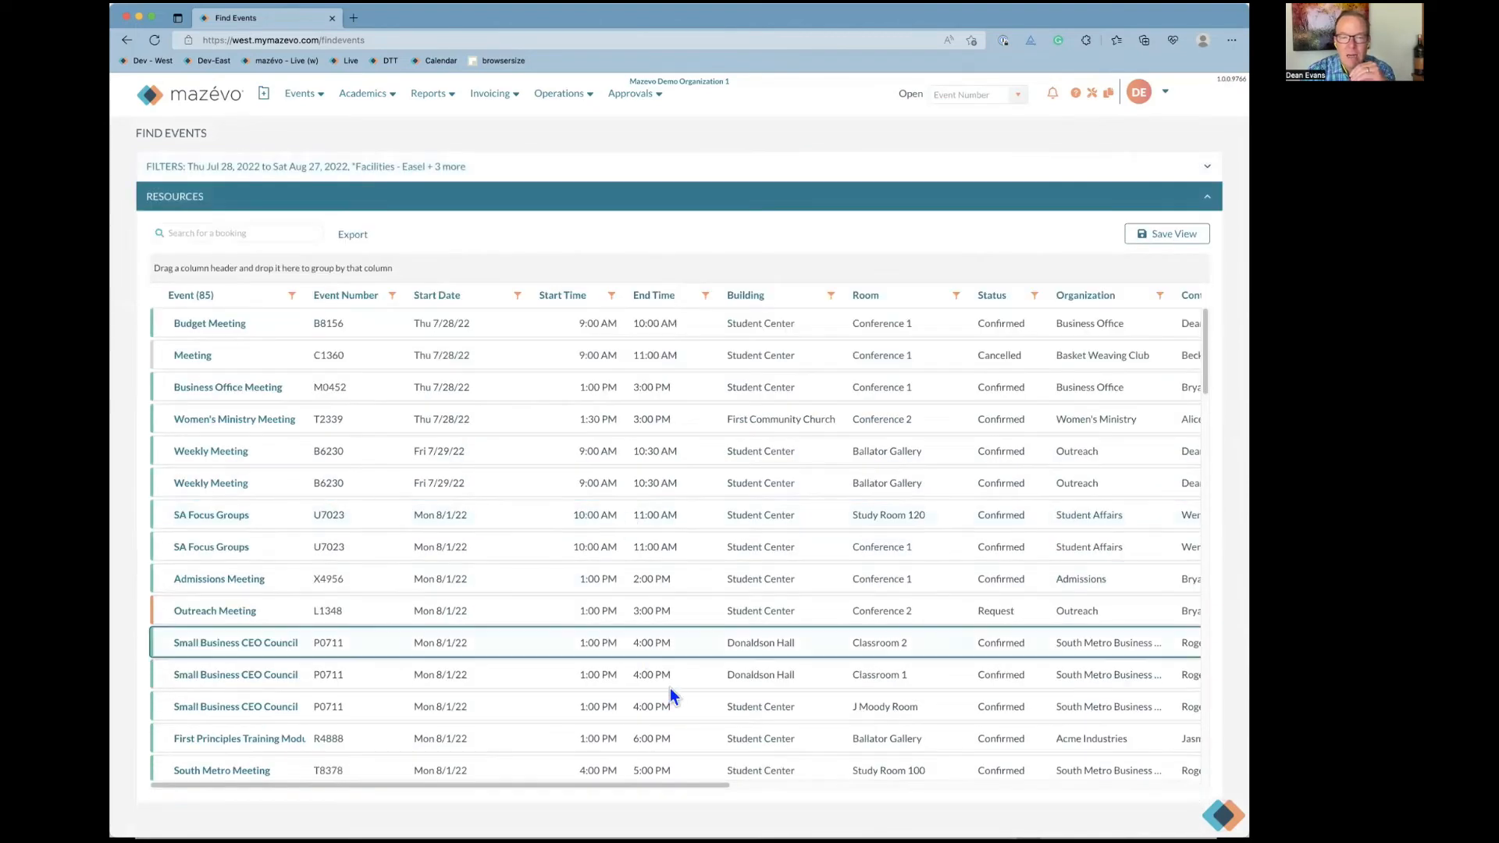
{"action": "left_click_drag", "start_coordinate": [709, 783], "coordinate": [1110, 794]}
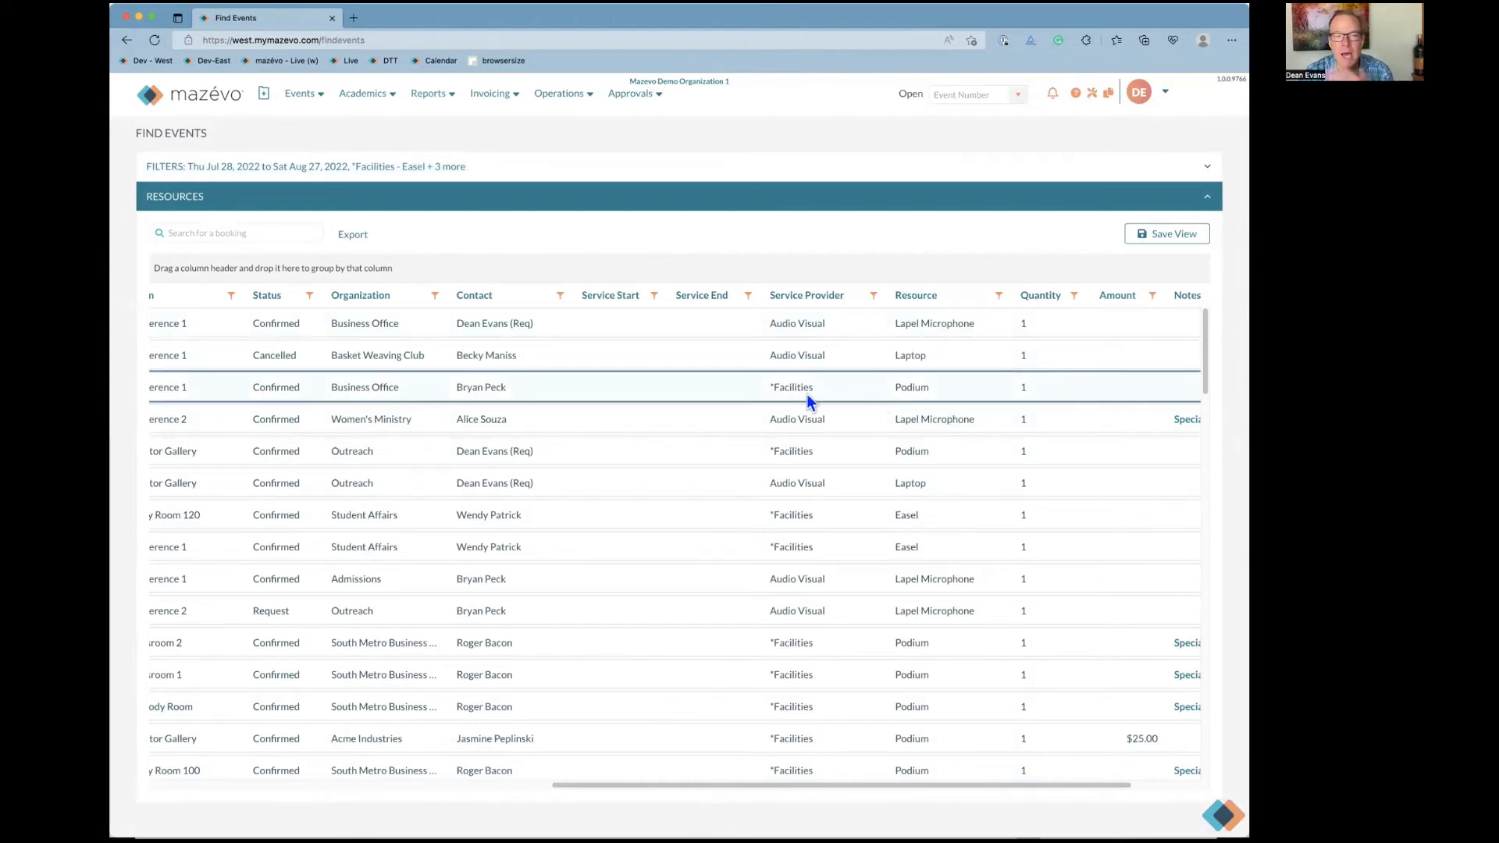
Open the Specialty resources view for editing and look through the resources selectable in its Resources filter
{"action": "left_click", "coordinate": [349, 168]}
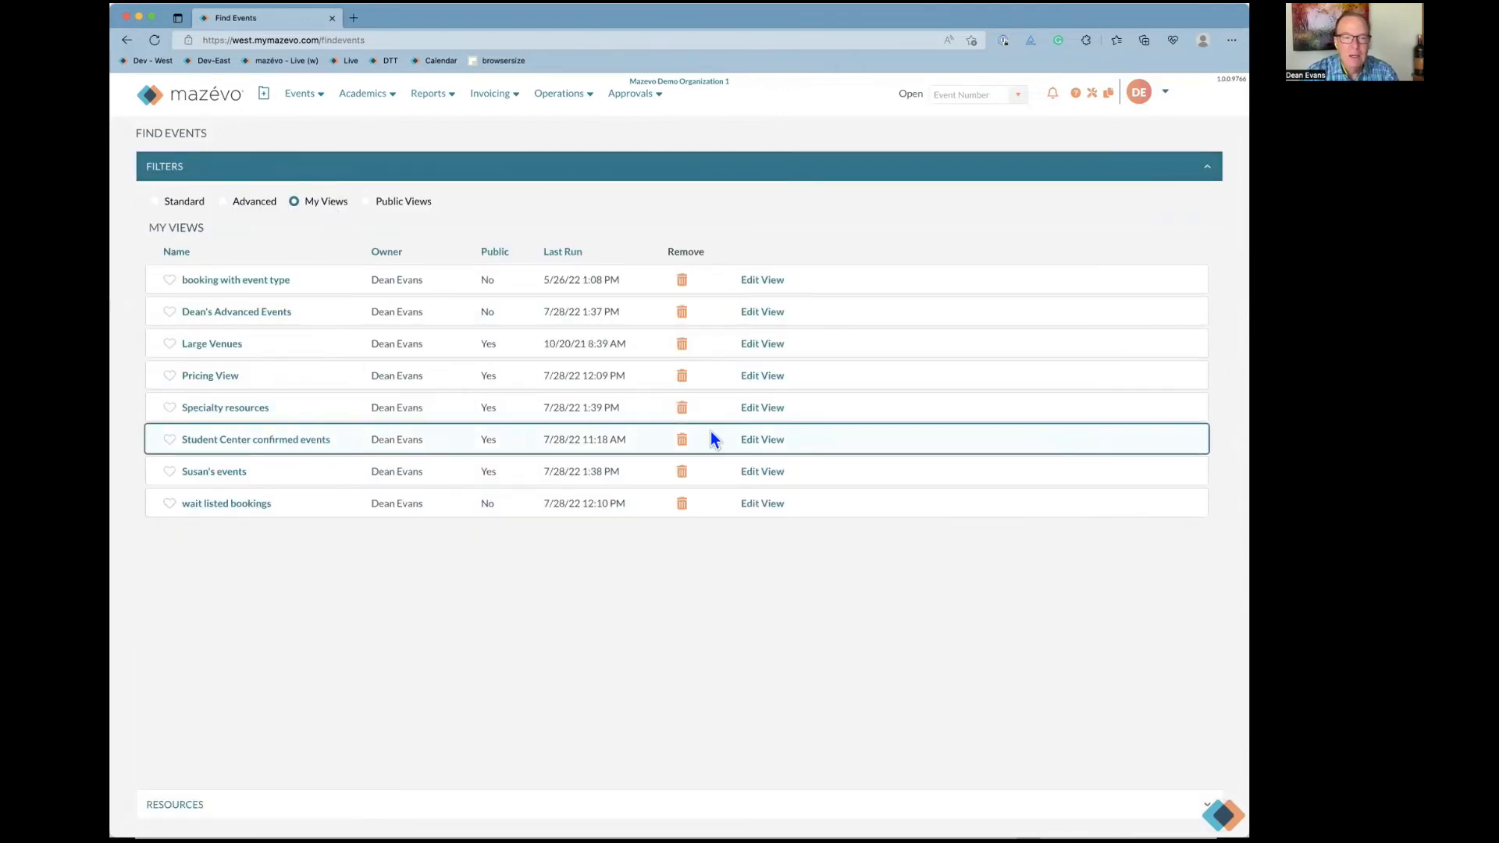
{"action": "left_click", "coordinate": [779, 409]}
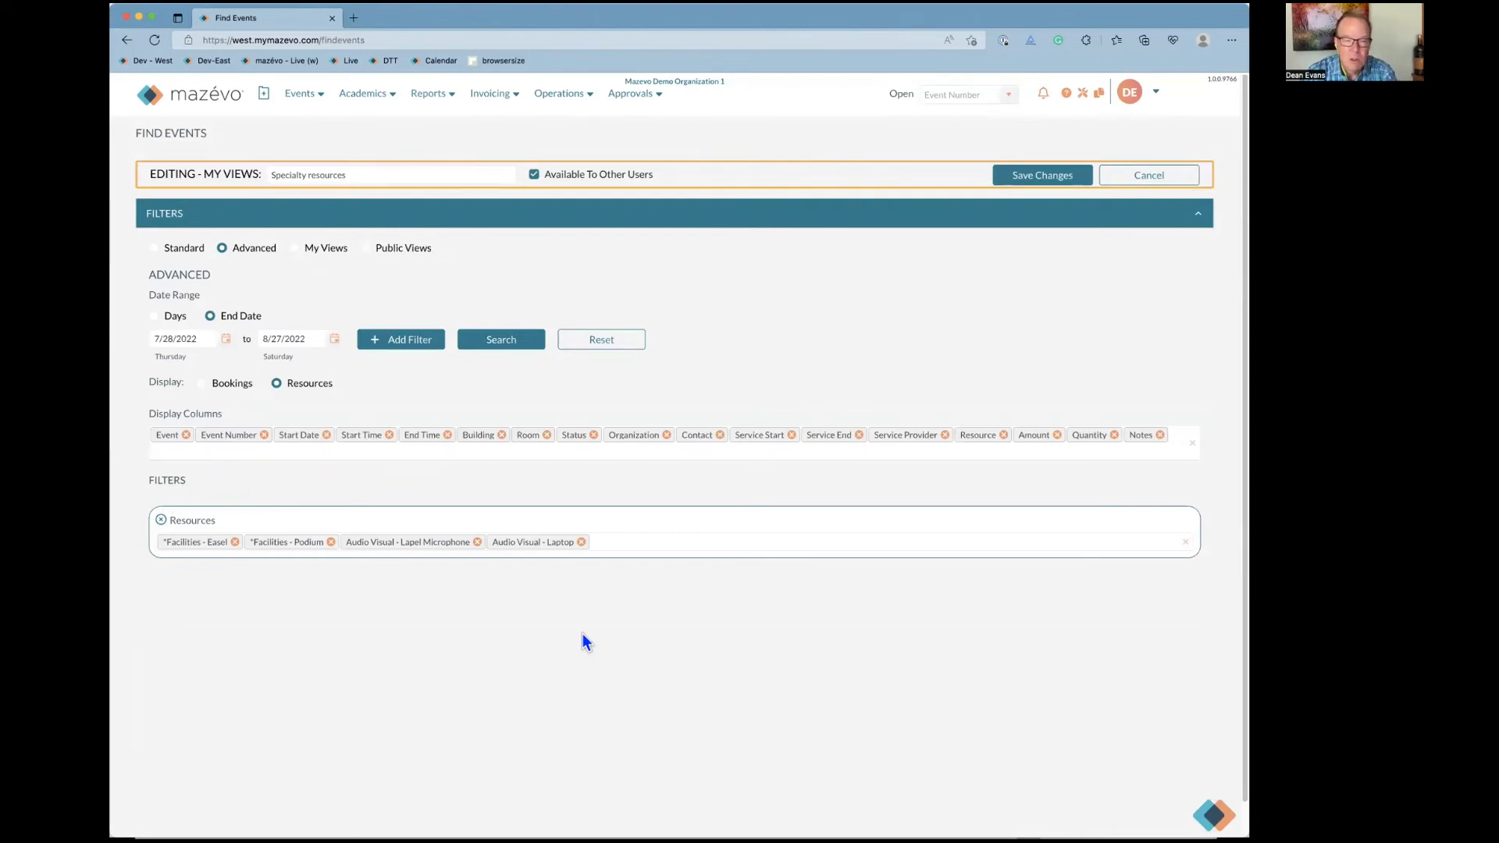
{"action": "left_click", "coordinate": [701, 538]}
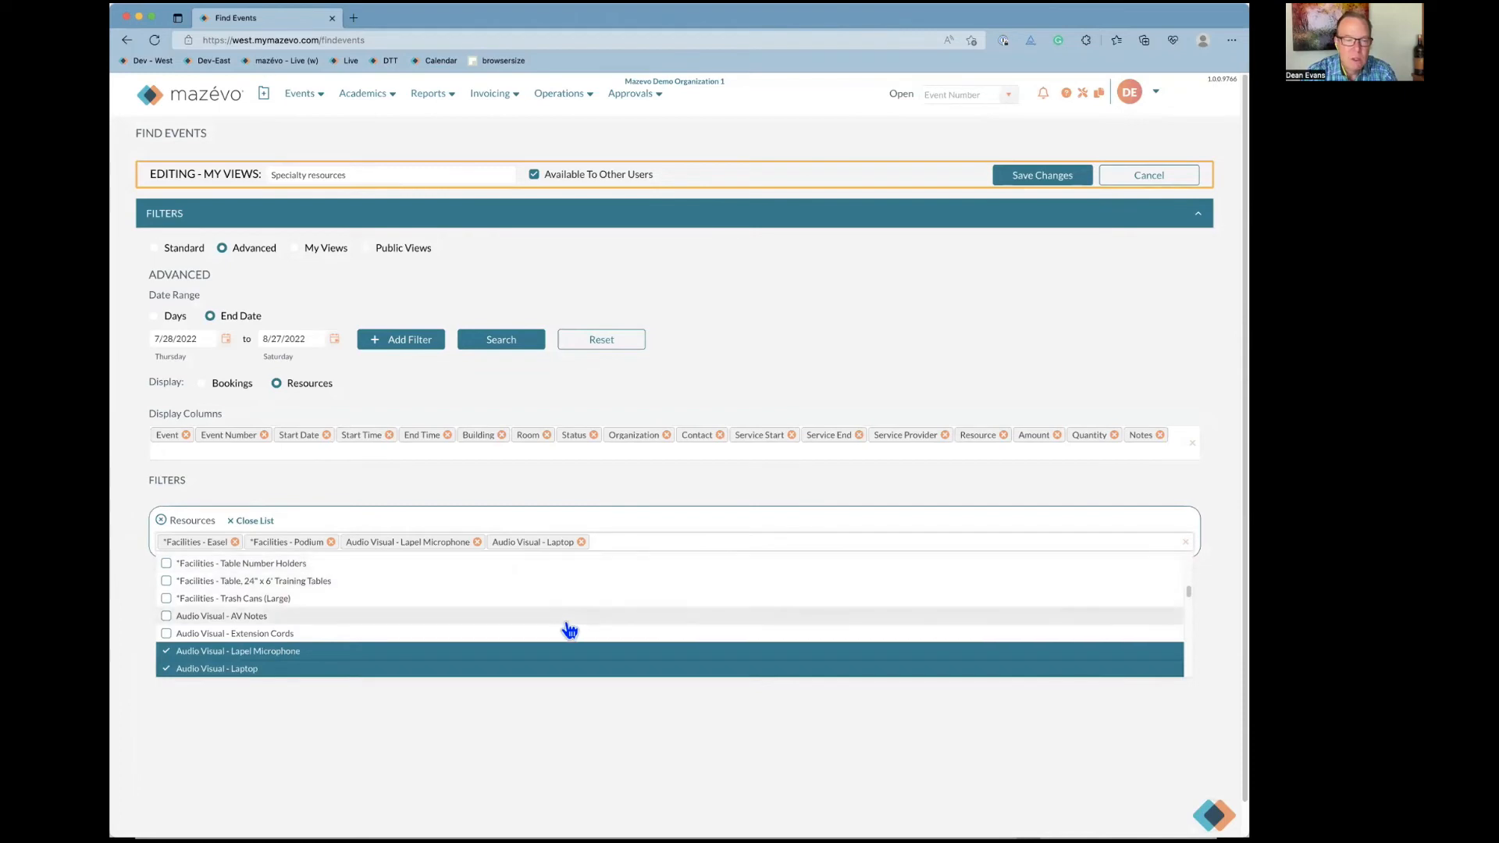
{"action": "scroll", "coordinate": [569, 627], "scroll_direction": "down", "scroll_amount": 2}
{"action": "scroll", "coordinate": [569, 629], "scroll_direction": "down", "scroll_amount": 1}
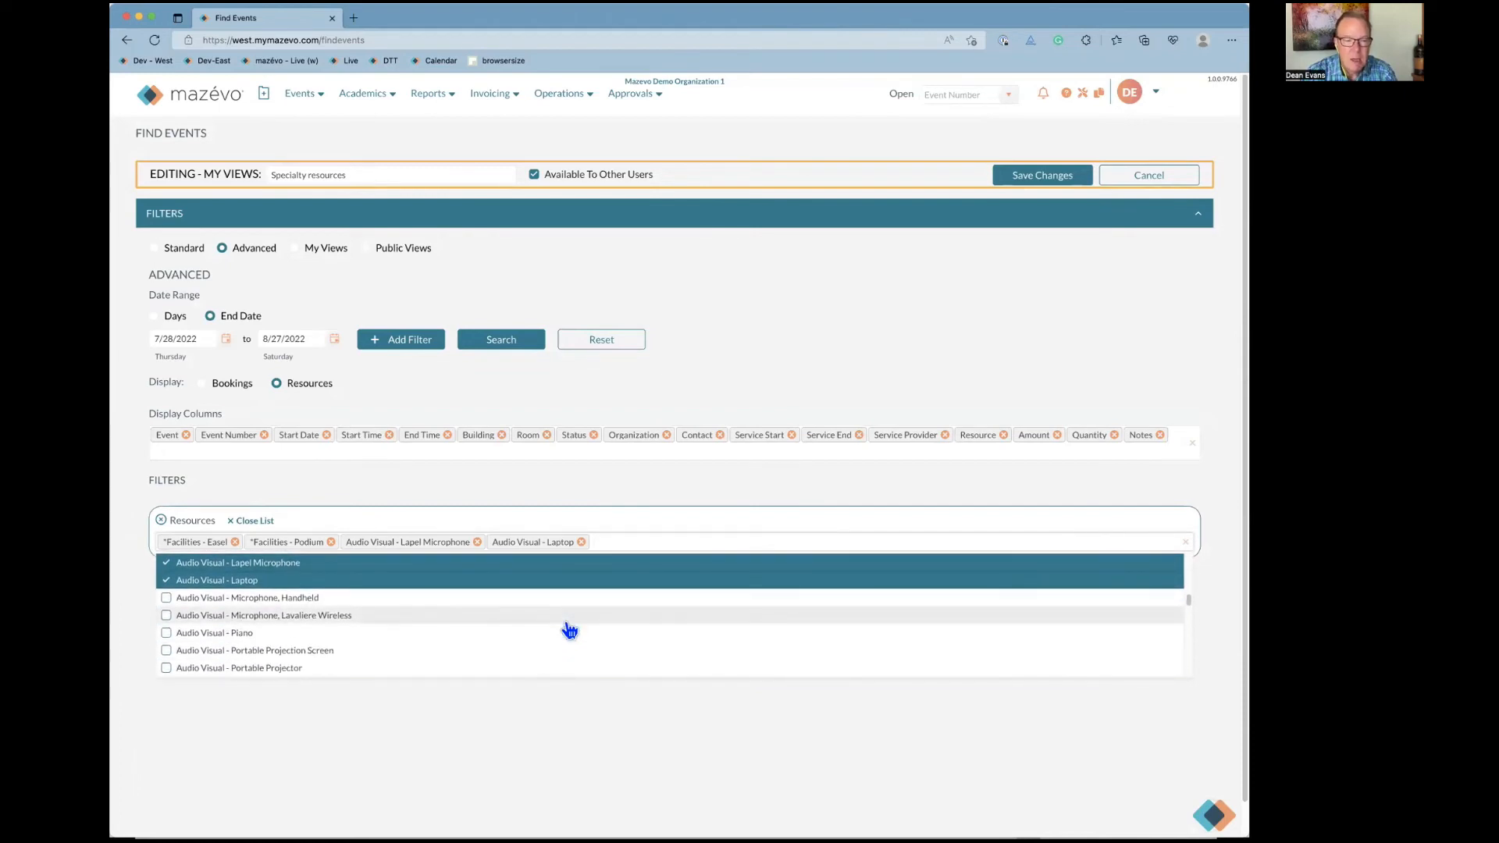
{"action": "scroll", "coordinate": [569, 629], "scroll_direction": "up", "scroll_amount": 10}
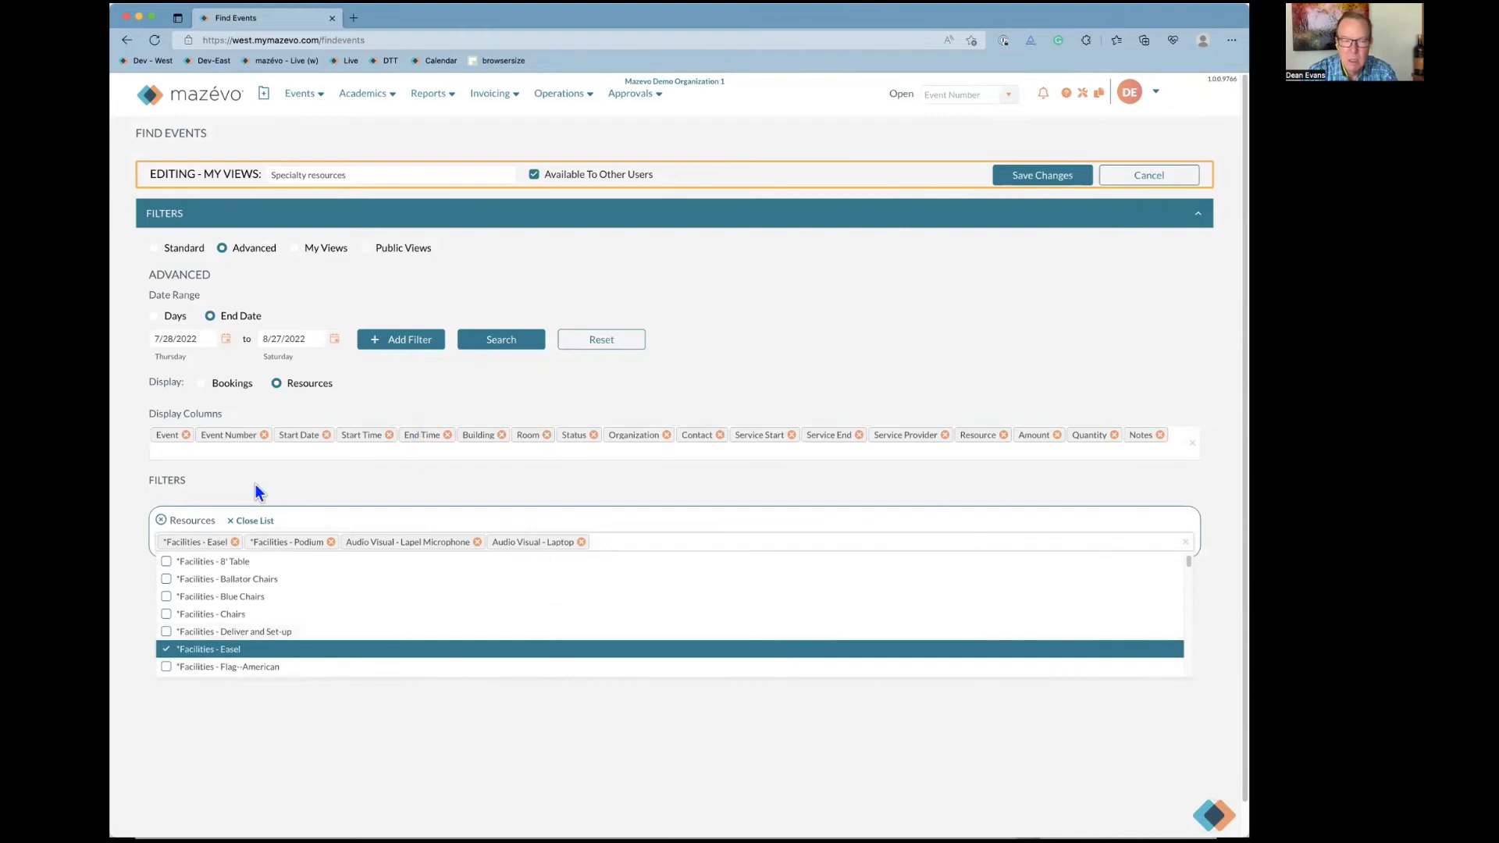
{"action": "left_click", "coordinate": [256, 522]}
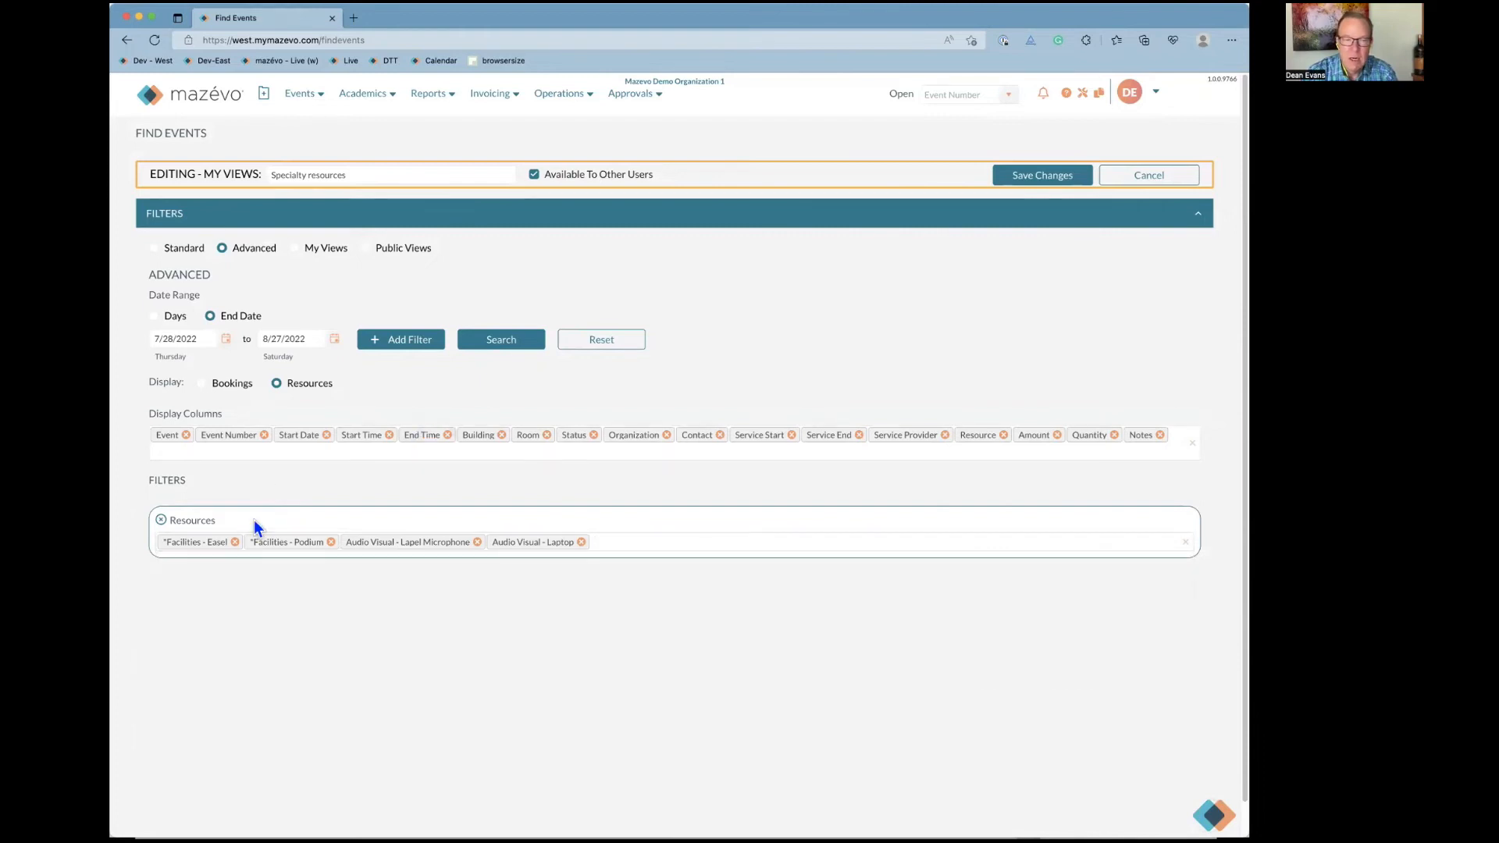
Add a Rooms filter to the Specialty resources view and look through the rooms it offers
{"action": "left_click", "coordinate": [402, 345]}
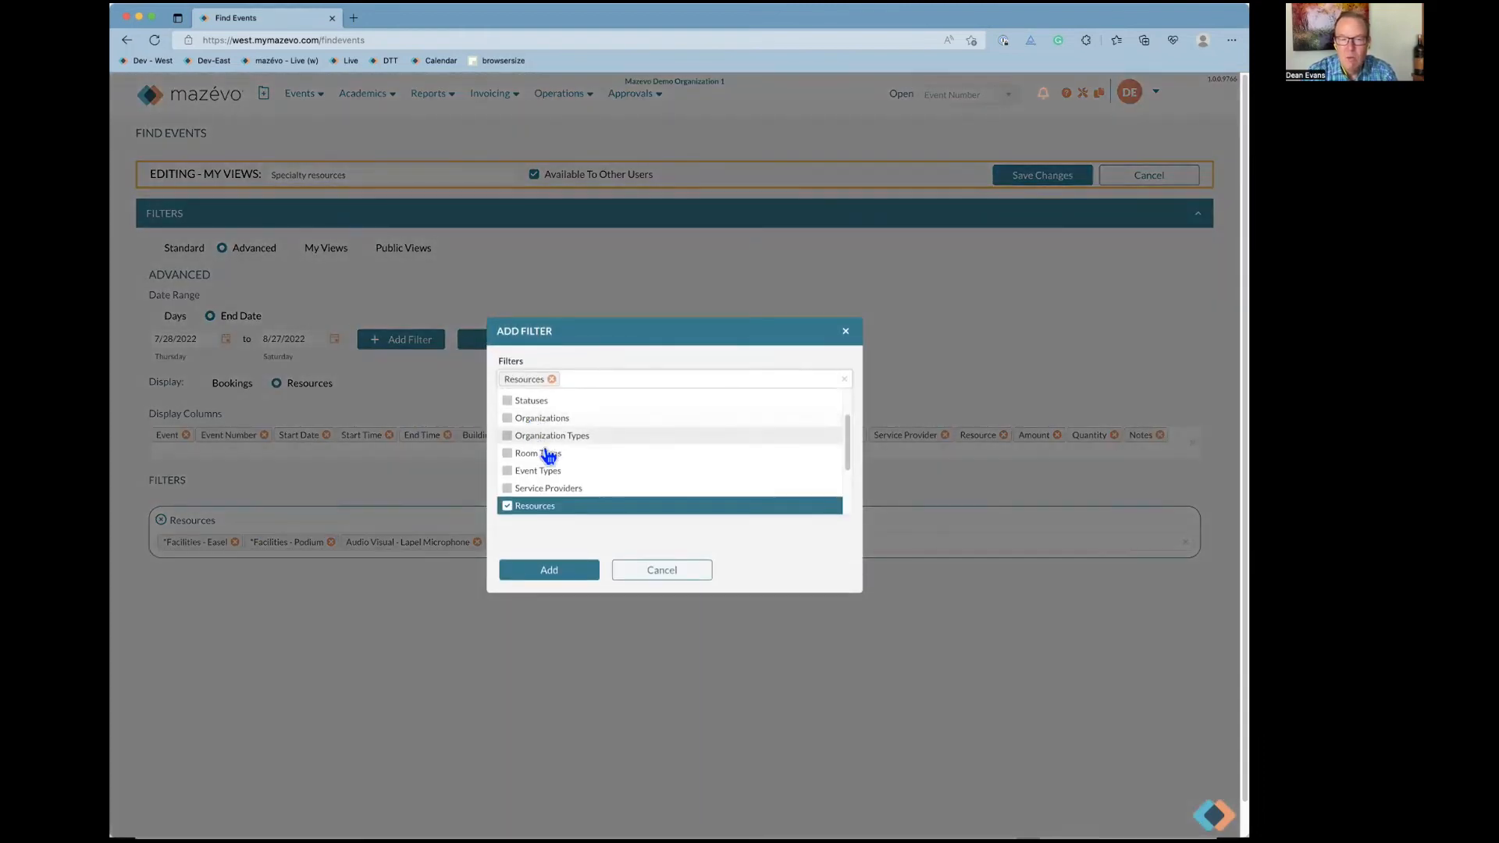
{"action": "scroll", "coordinate": [557, 443], "scroll_direction": "up", "scroll_amount": 2}
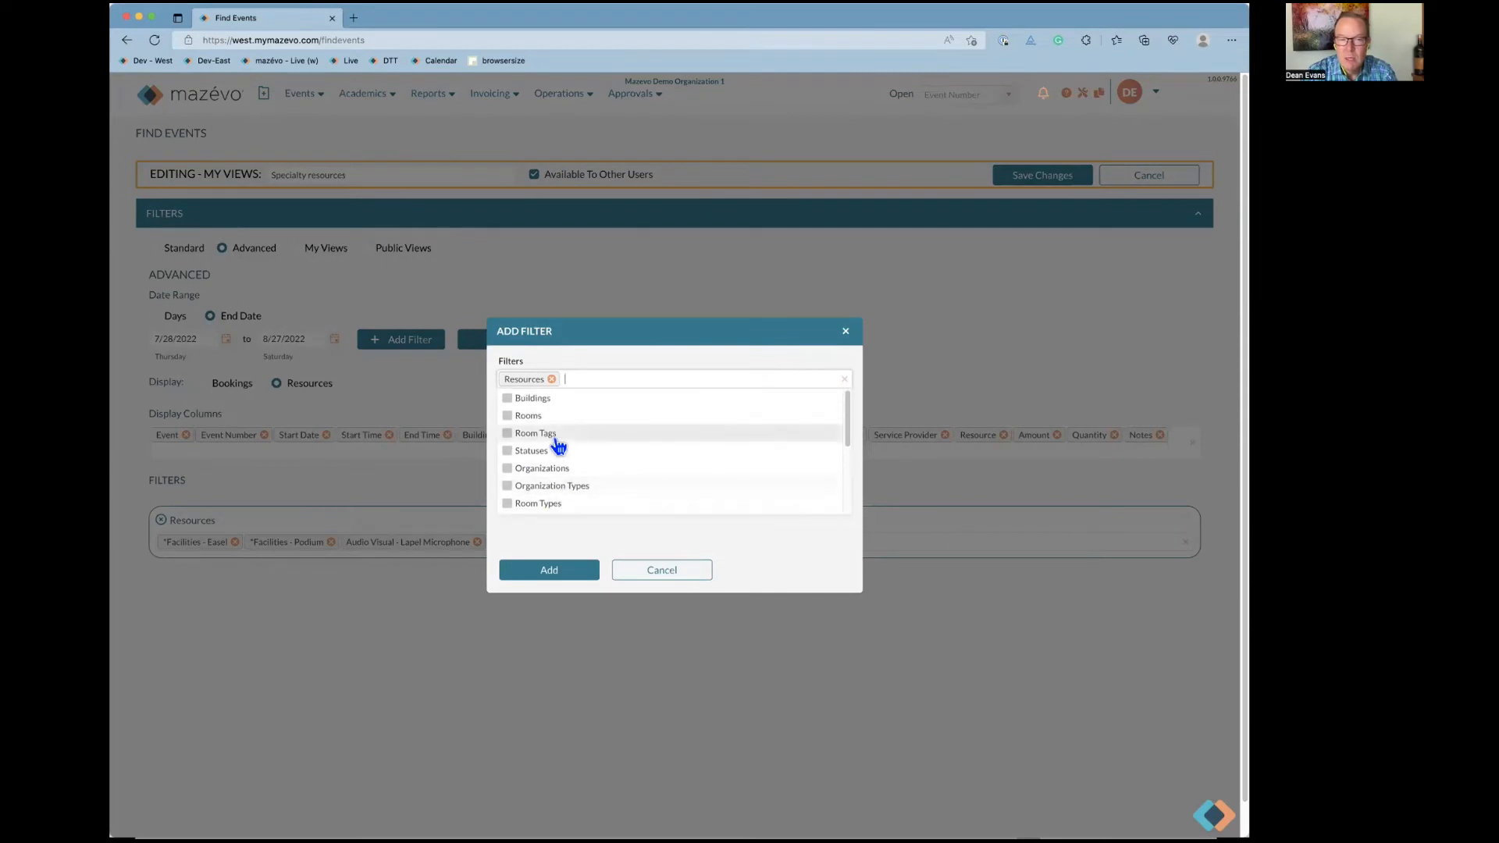
{"action": "left_click", "coordinate": [536, 421]}
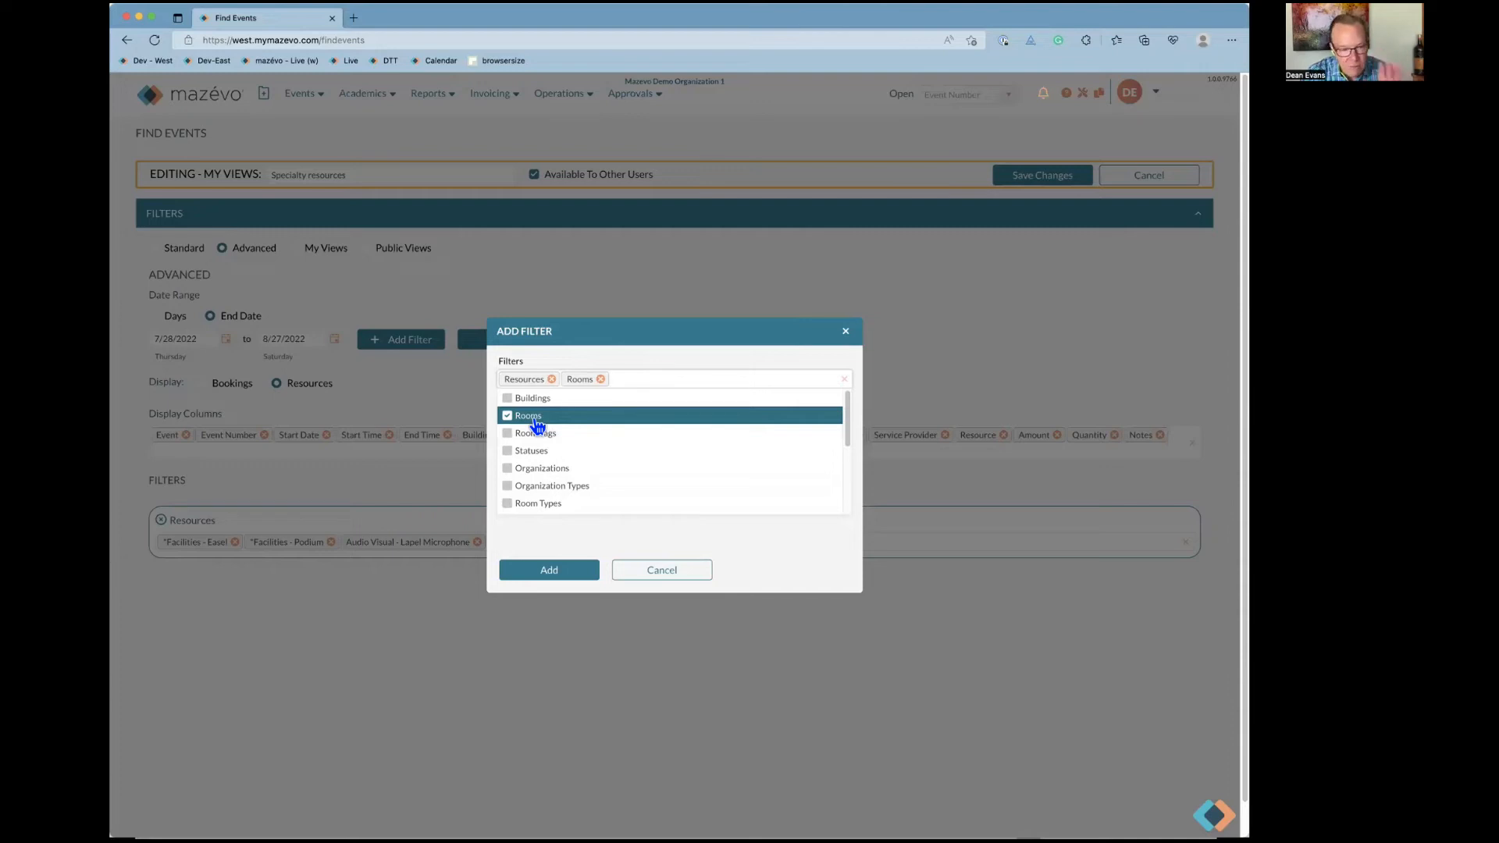
{"action": "left_click", "coordinate": [562, 570]}
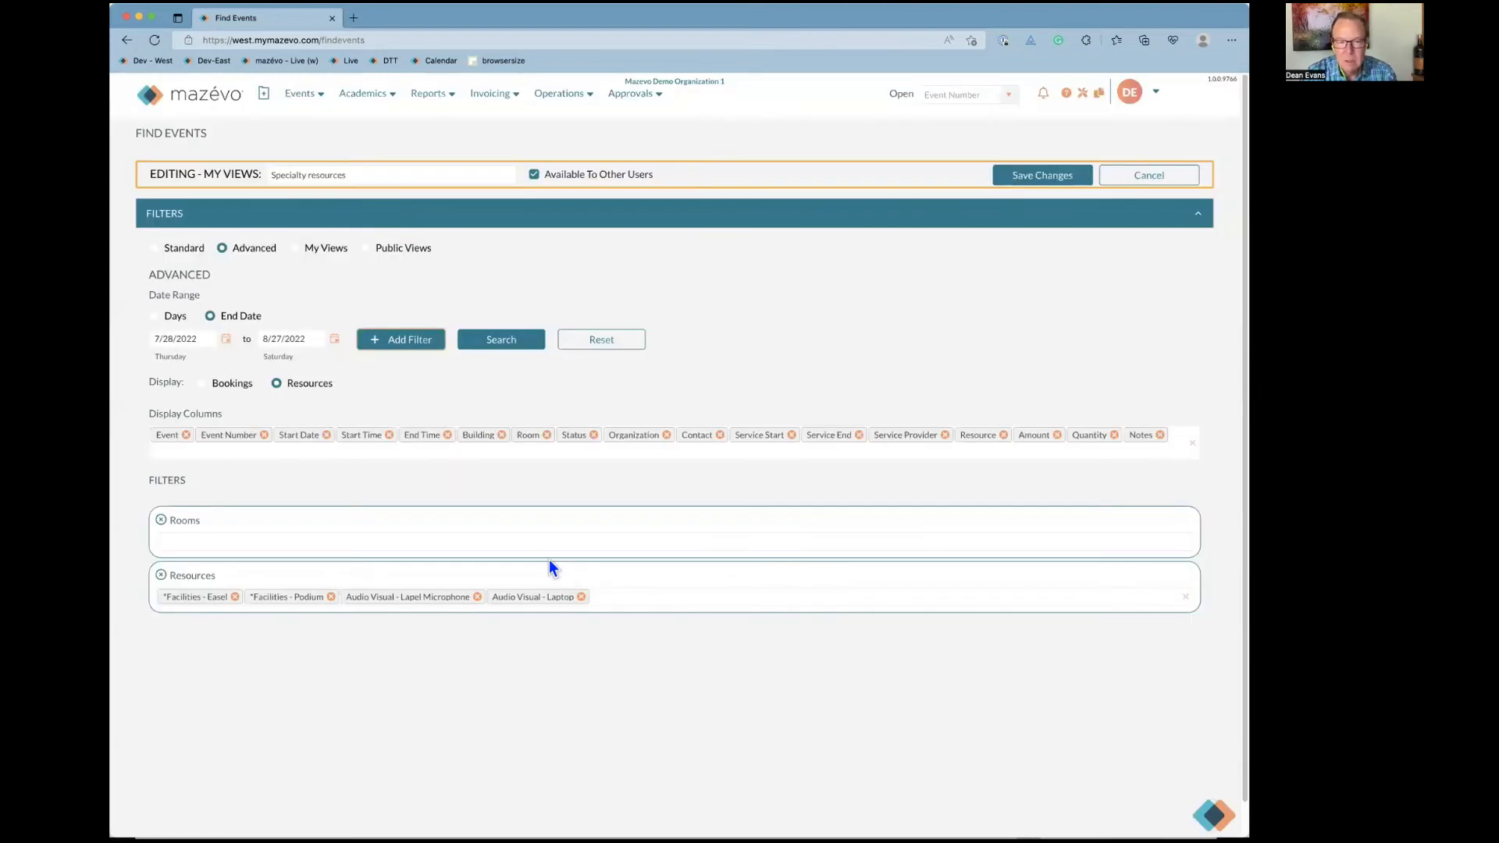
{"action": "left_click", "coordinate": [523, 540]}
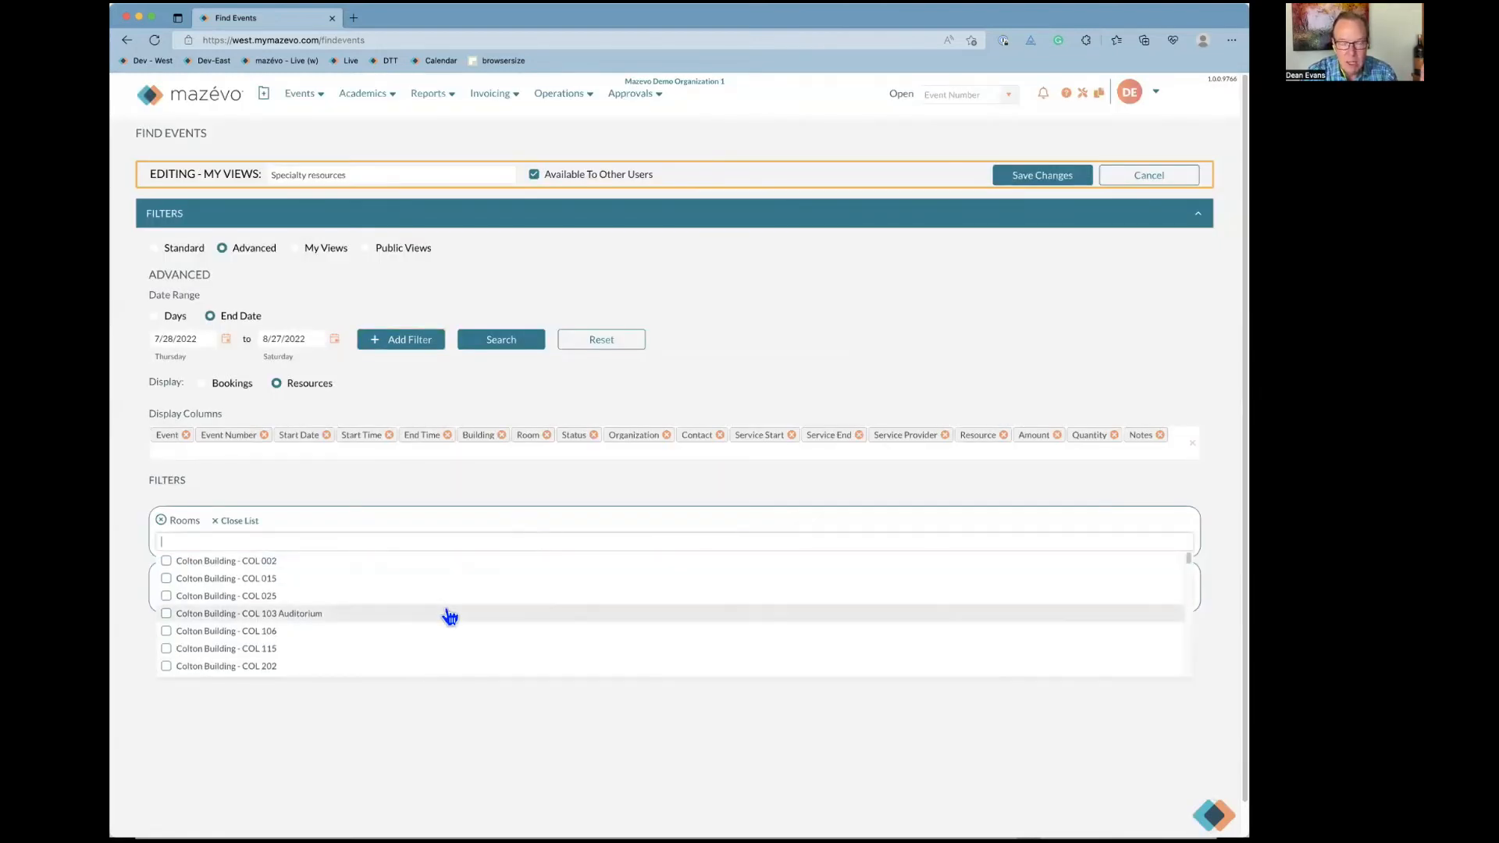
{"action": "scroll", "coordinate": [447, 616], "scroll_direction": "down", "scroll_amount": 5}
{"action": "scroll", "coordinate": [450, 616], "scroll_direction": "down", "scroll_amount": 1}
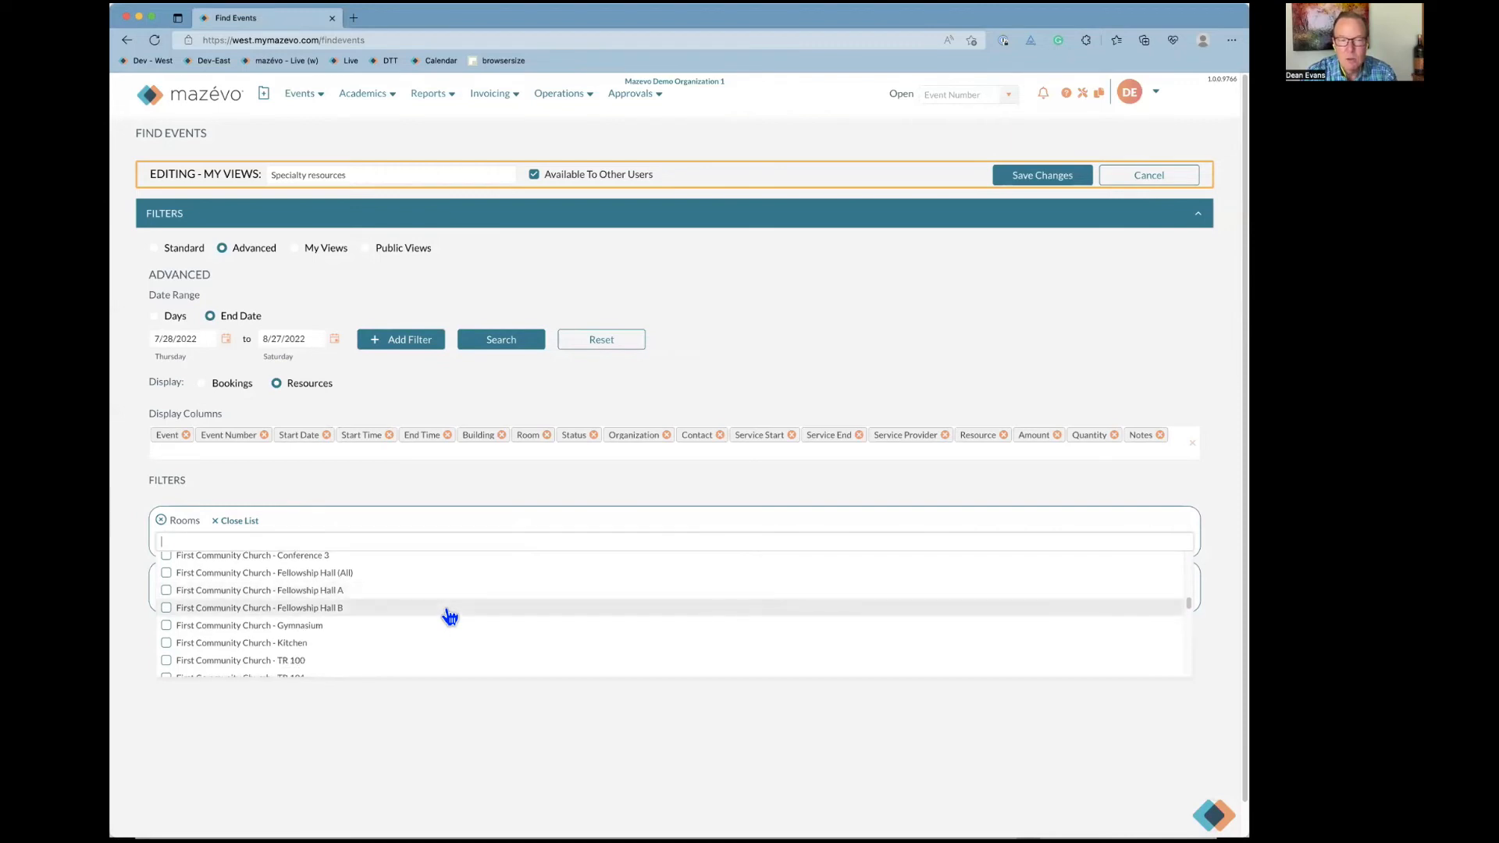
{"action": "scroll", "coordinate": [450, 616], "scroll_direction": "down", "scroll_amount": 3}
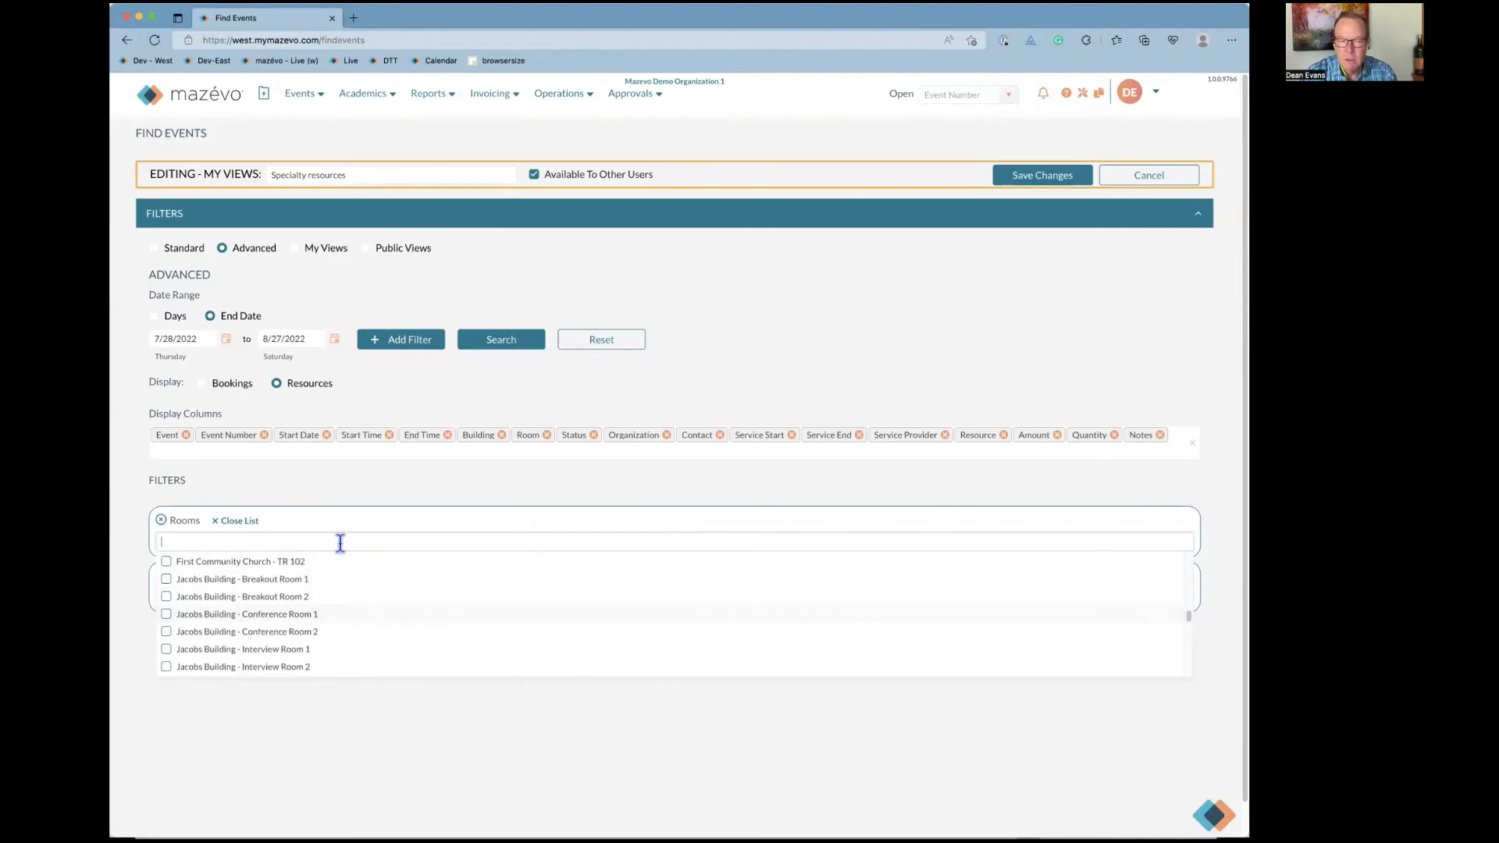
{"action": "left_click", "coordinate": [239, 521]}
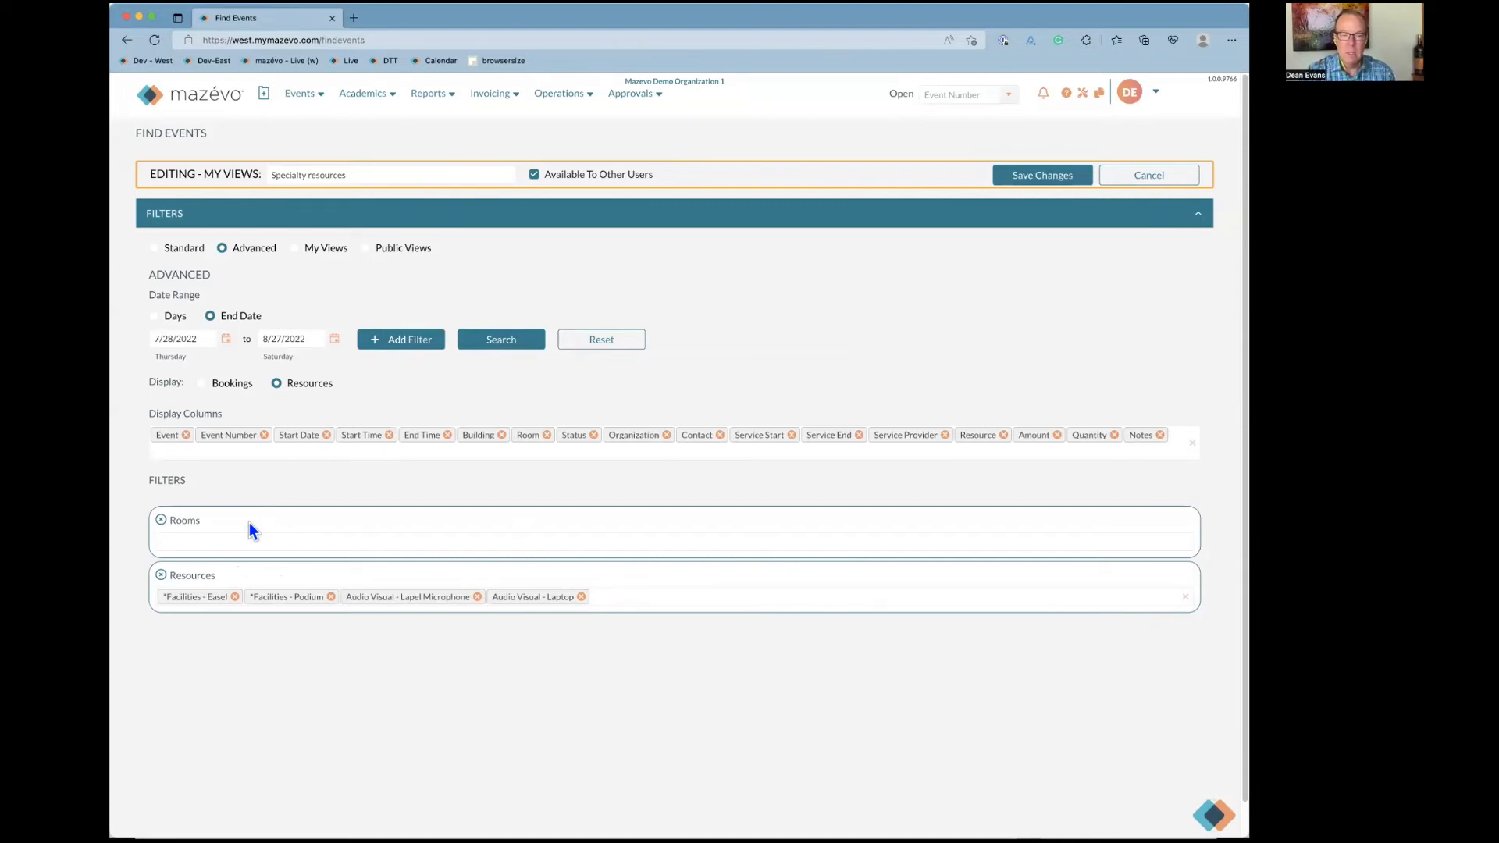
Remove the Rooms and Resources filters from the view and leave editing without saving
{"action": "left_click", "coordinate": [162, 521]}
{"action": "left_click", "coordinate": [161, 521]}
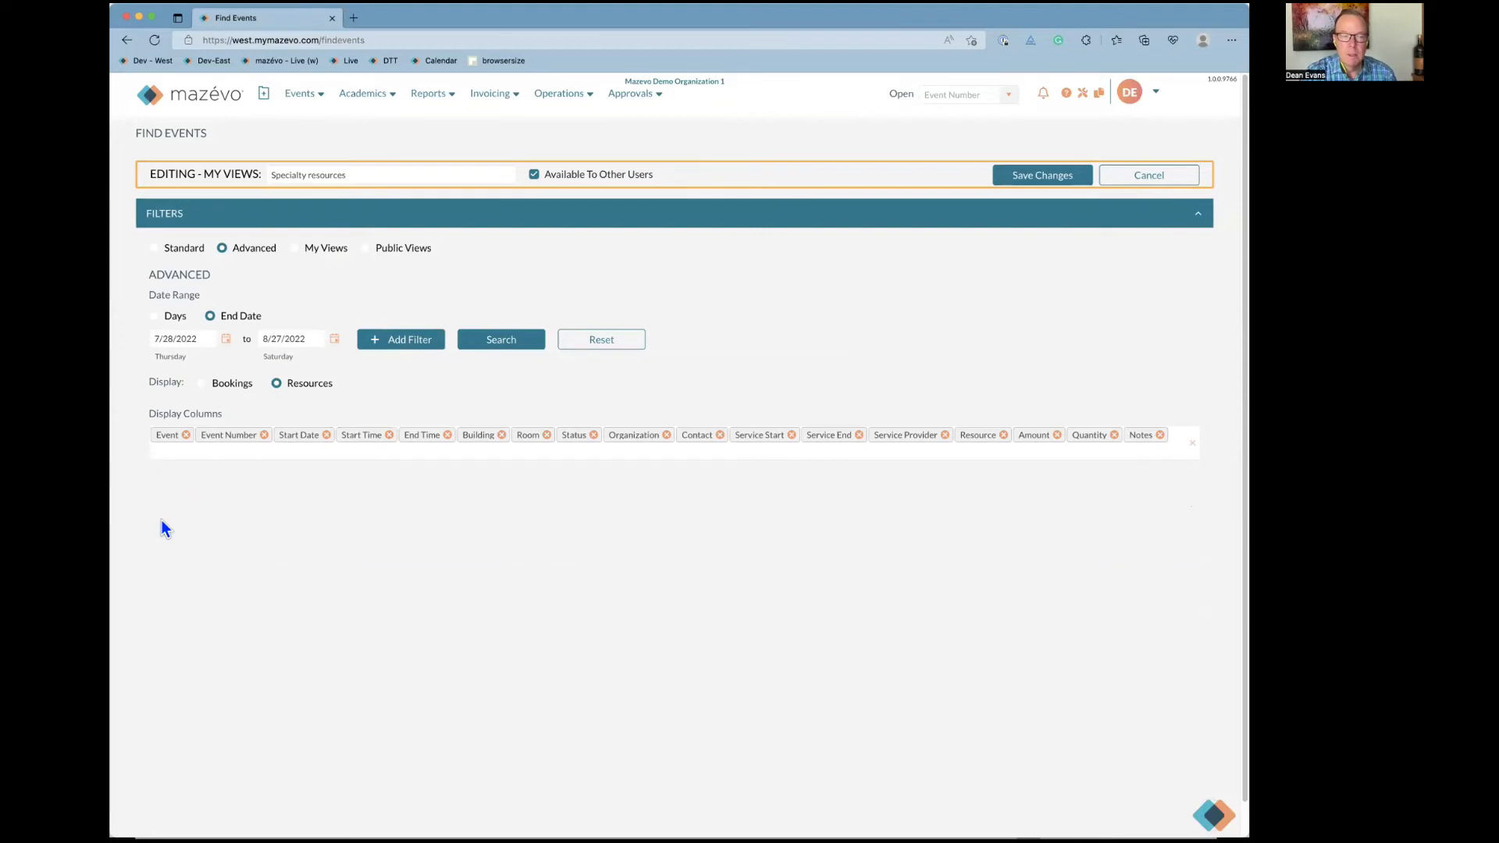
{"action": "left_click", "coordinate": [1149, 175]}
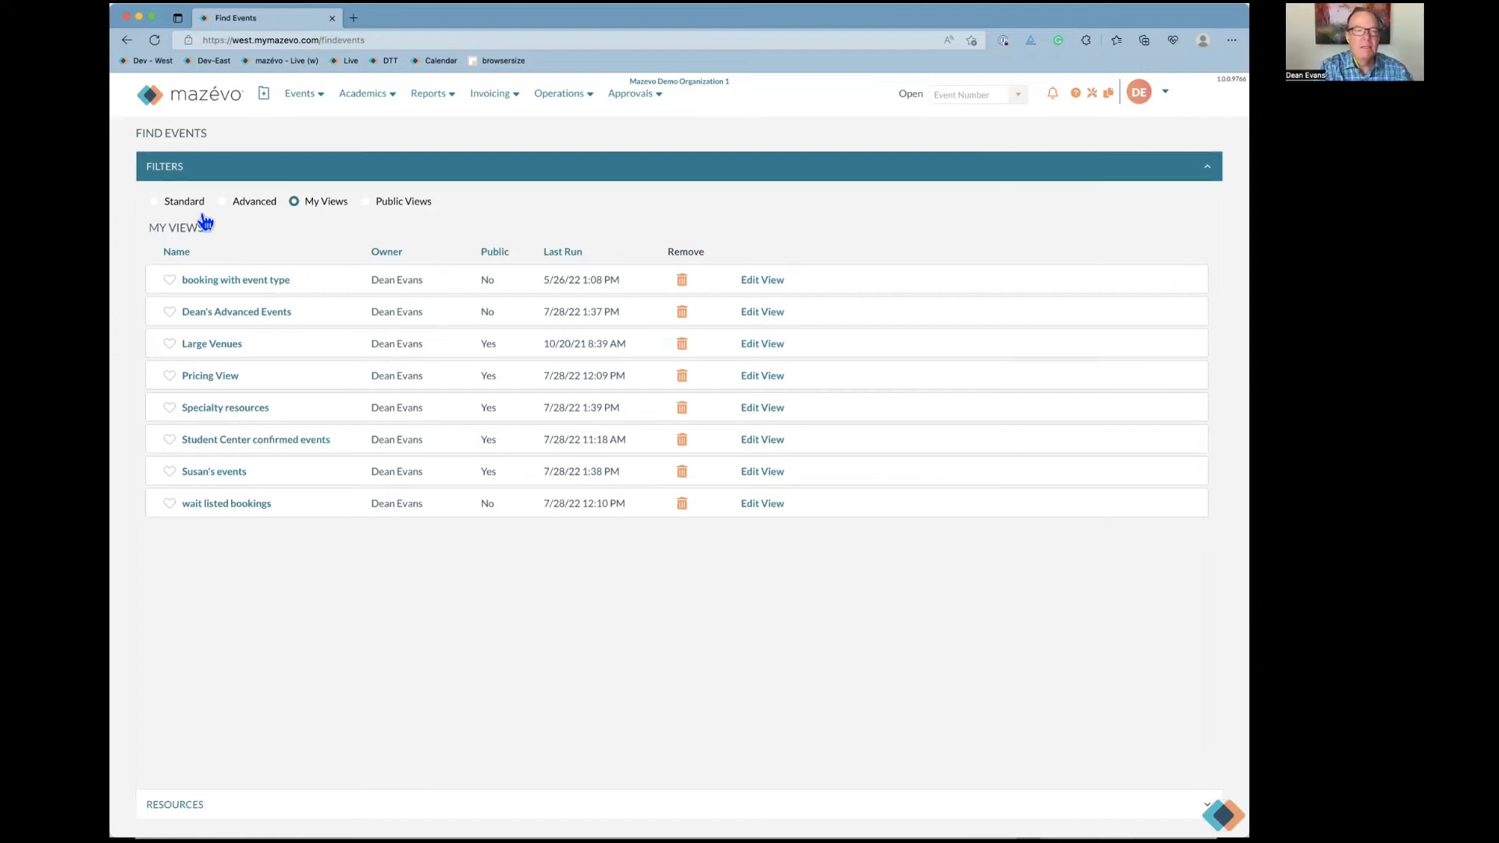
Run a standard search of all events for the next 7 days and export the bookings to Excel
{"action": "left_click", "coordinate": [176, 204]}
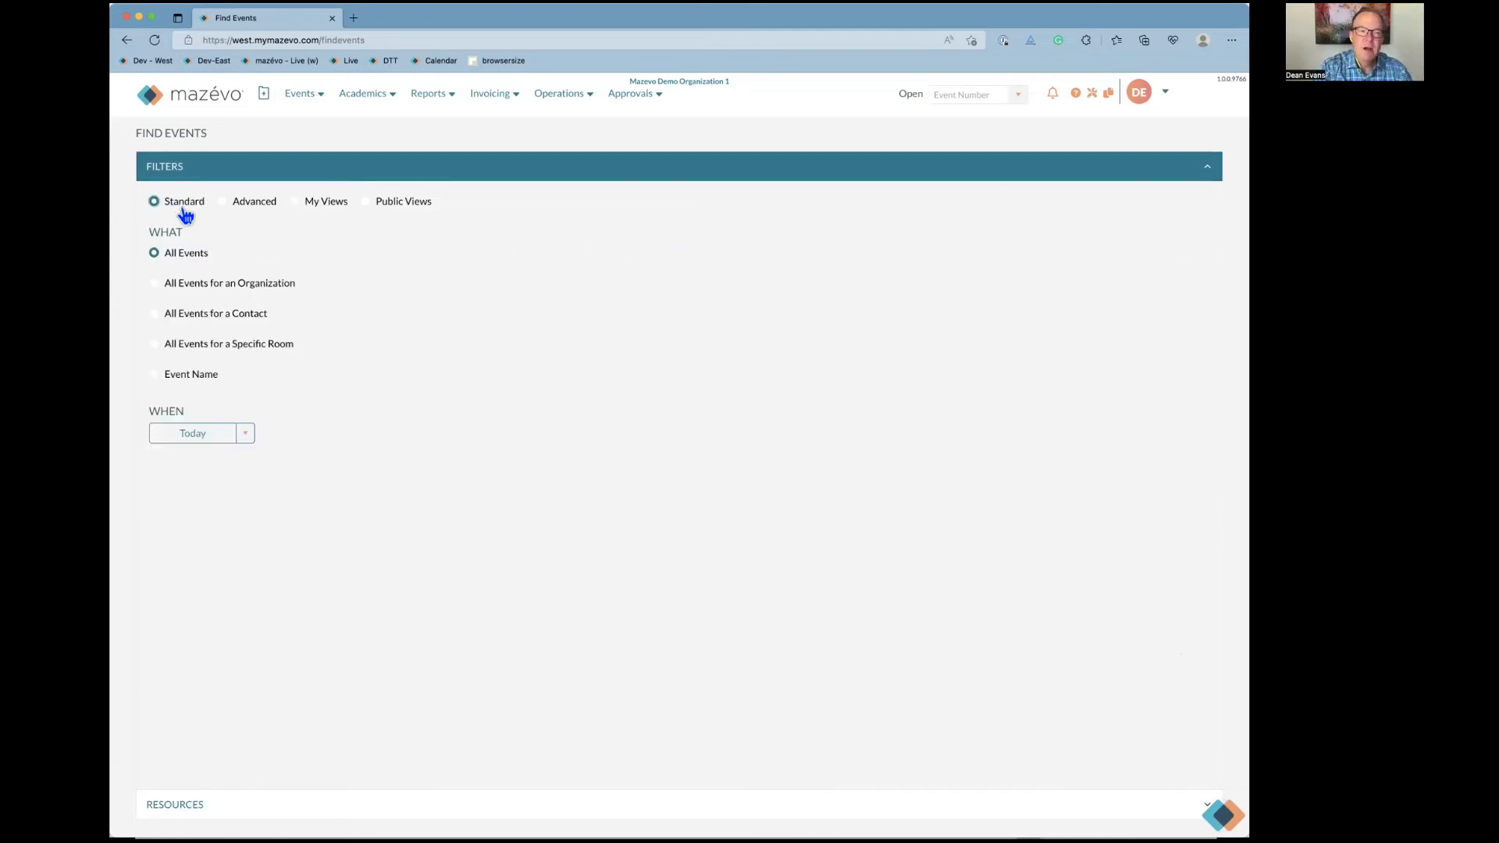
{"action": "left_click", "coordinate": [245, 433]}
{"action": "left_click", "coordinate": [219, 473]}
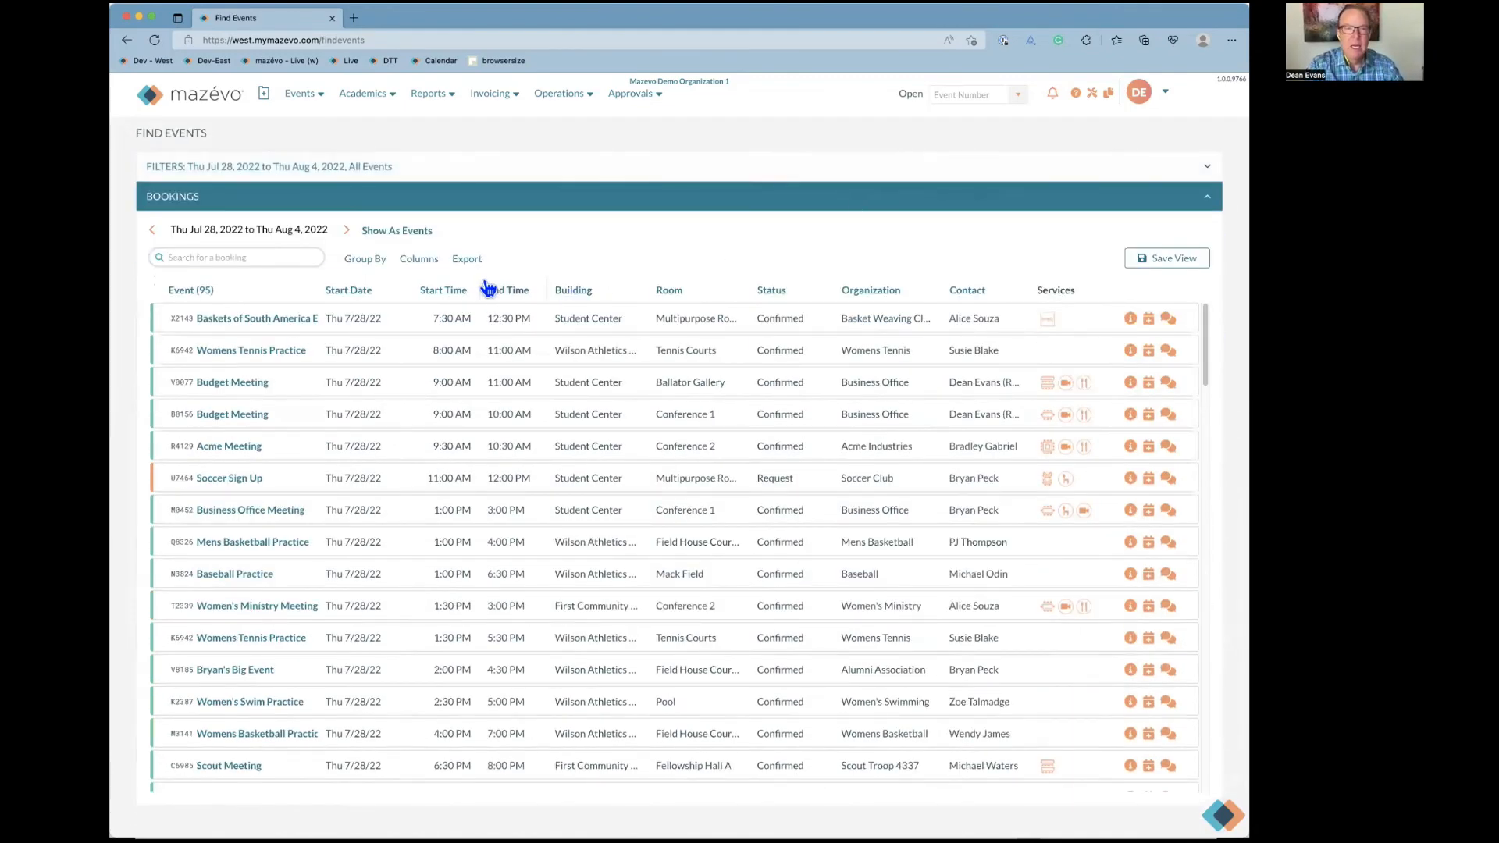
{"action": "left_click", "coordinate": [472, 262]}
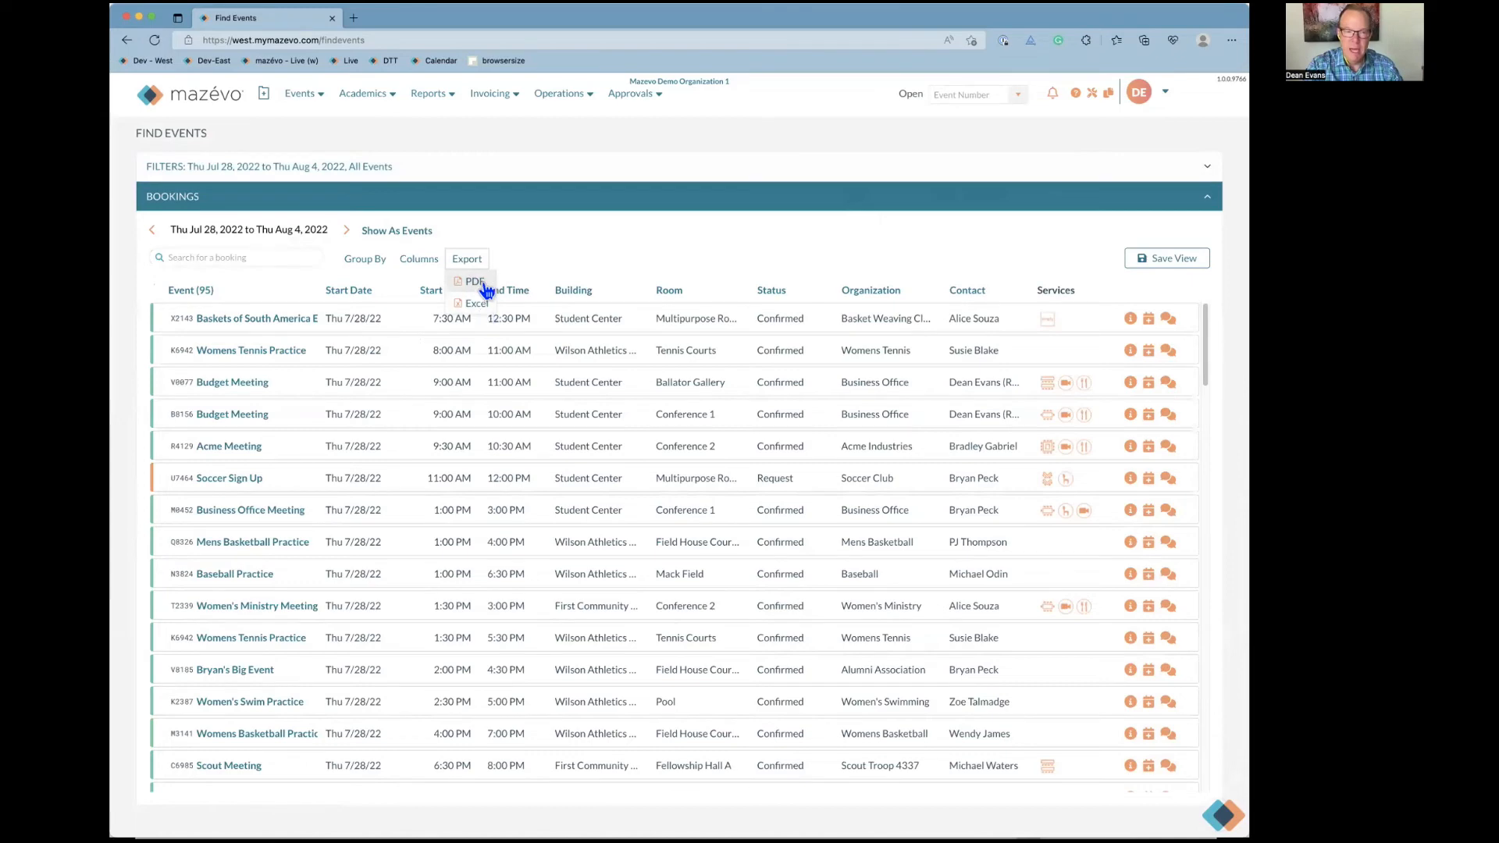
{"action": "left_click", "coordinate": [482, 303]}
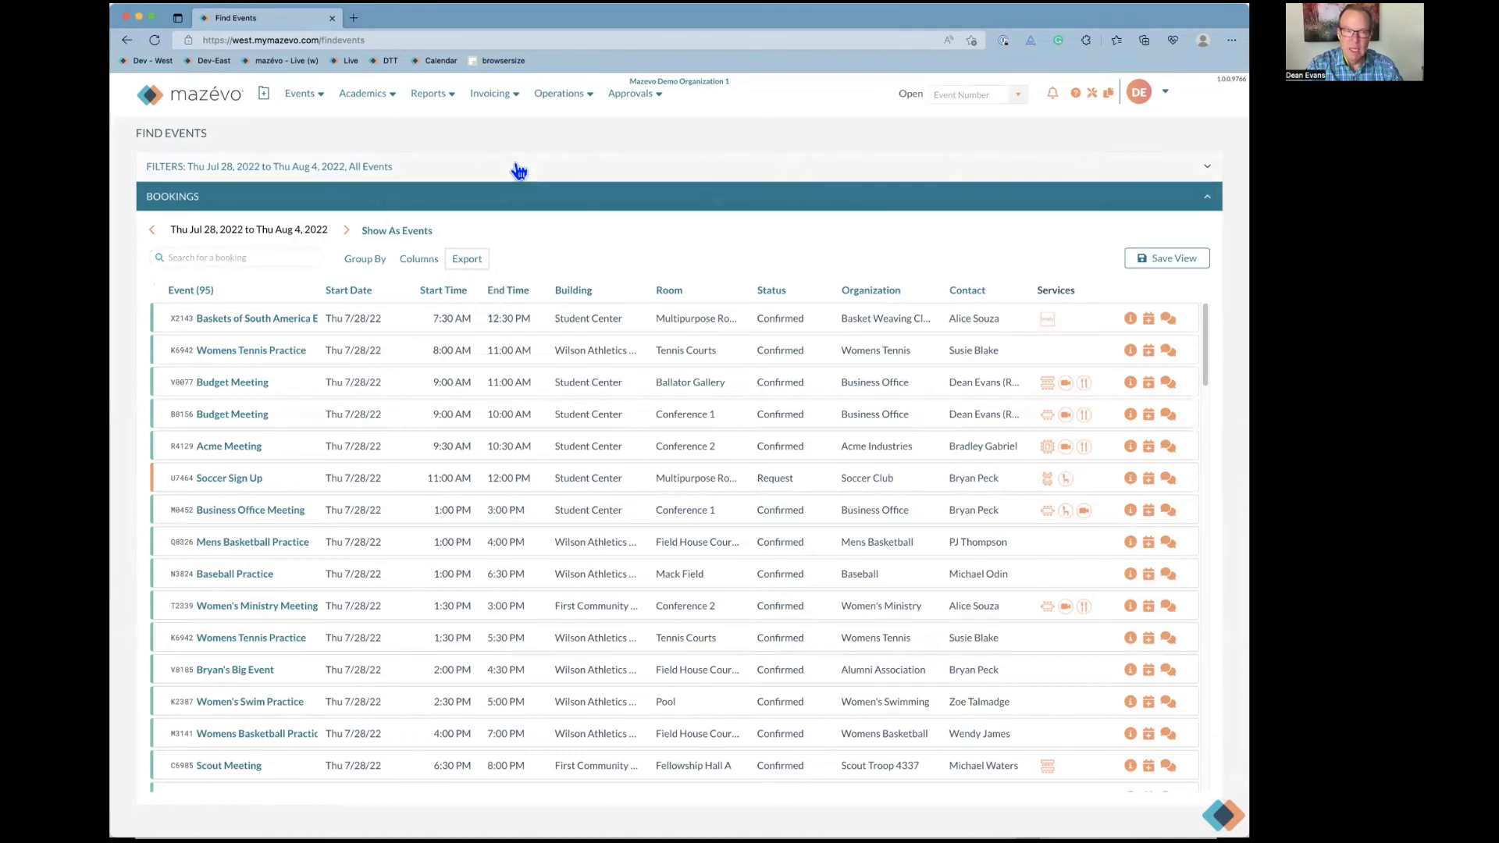
Run an advanced search displaying resources for 7/28/2022 plus 7 days
{"action": "left_click", "coordinate": [519, 171]}
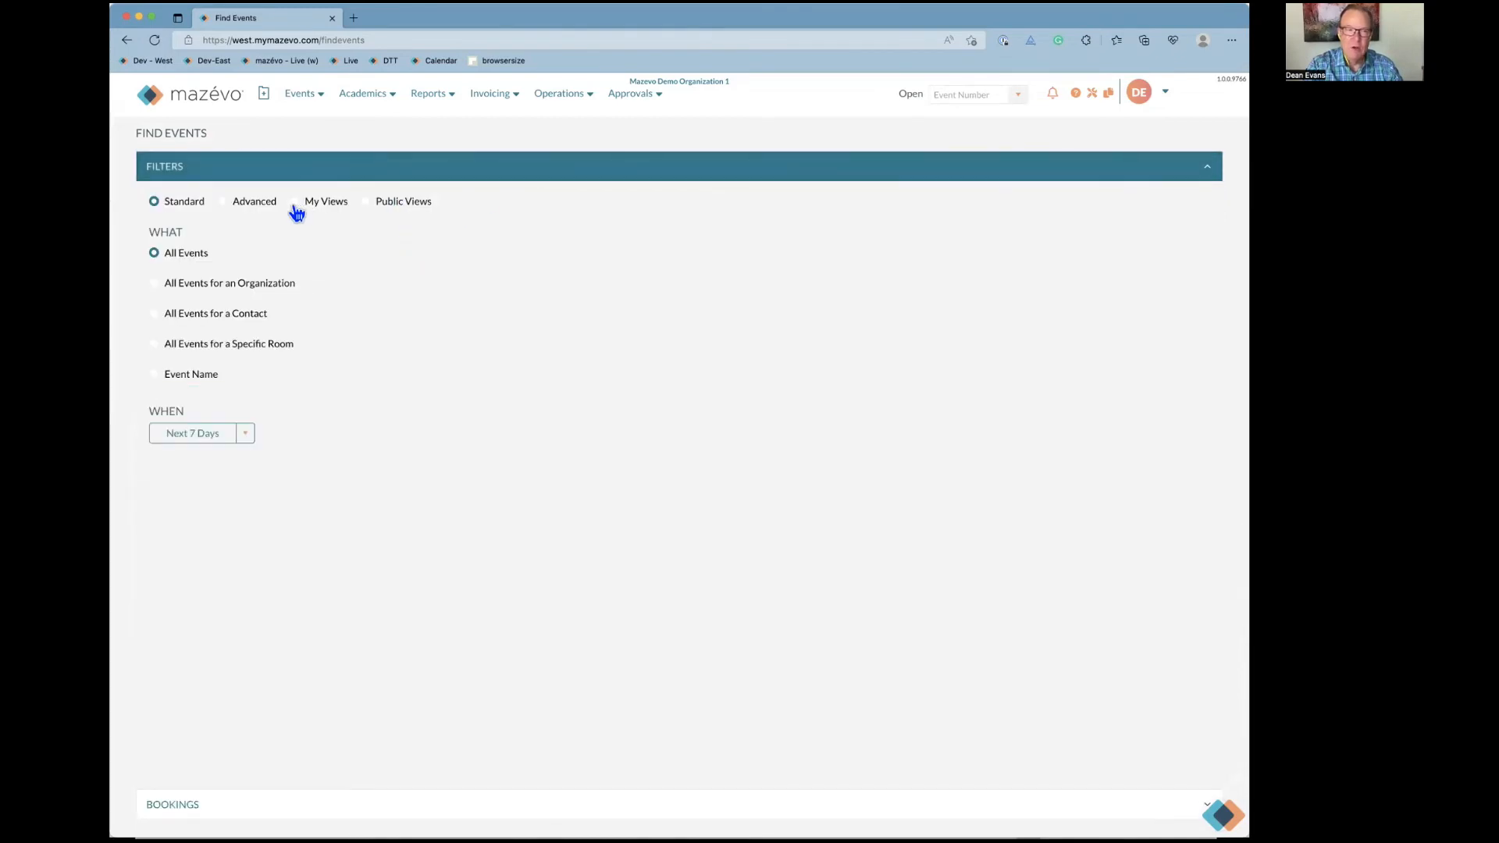
{"action": "left_click", "coordinate": [234, 204]}
{"action": "left_click", "coordinate": [504, 295]}
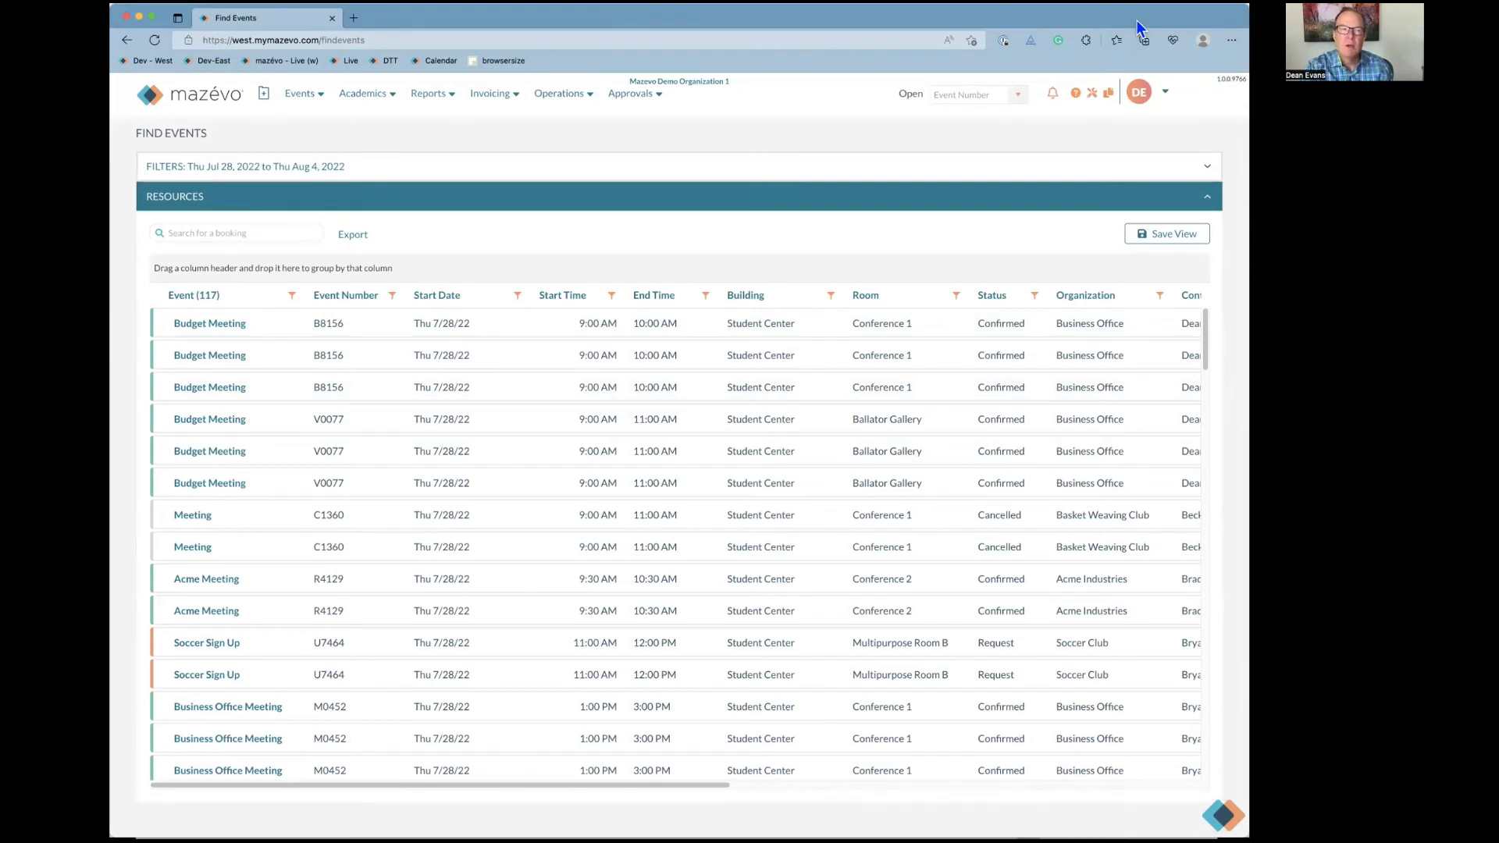
Try to group the resource results by Room and rerun the advanced search
{"action": "left_click_drag", "start_coordinate": [1140, 21], "coordinate": [870, 217]}
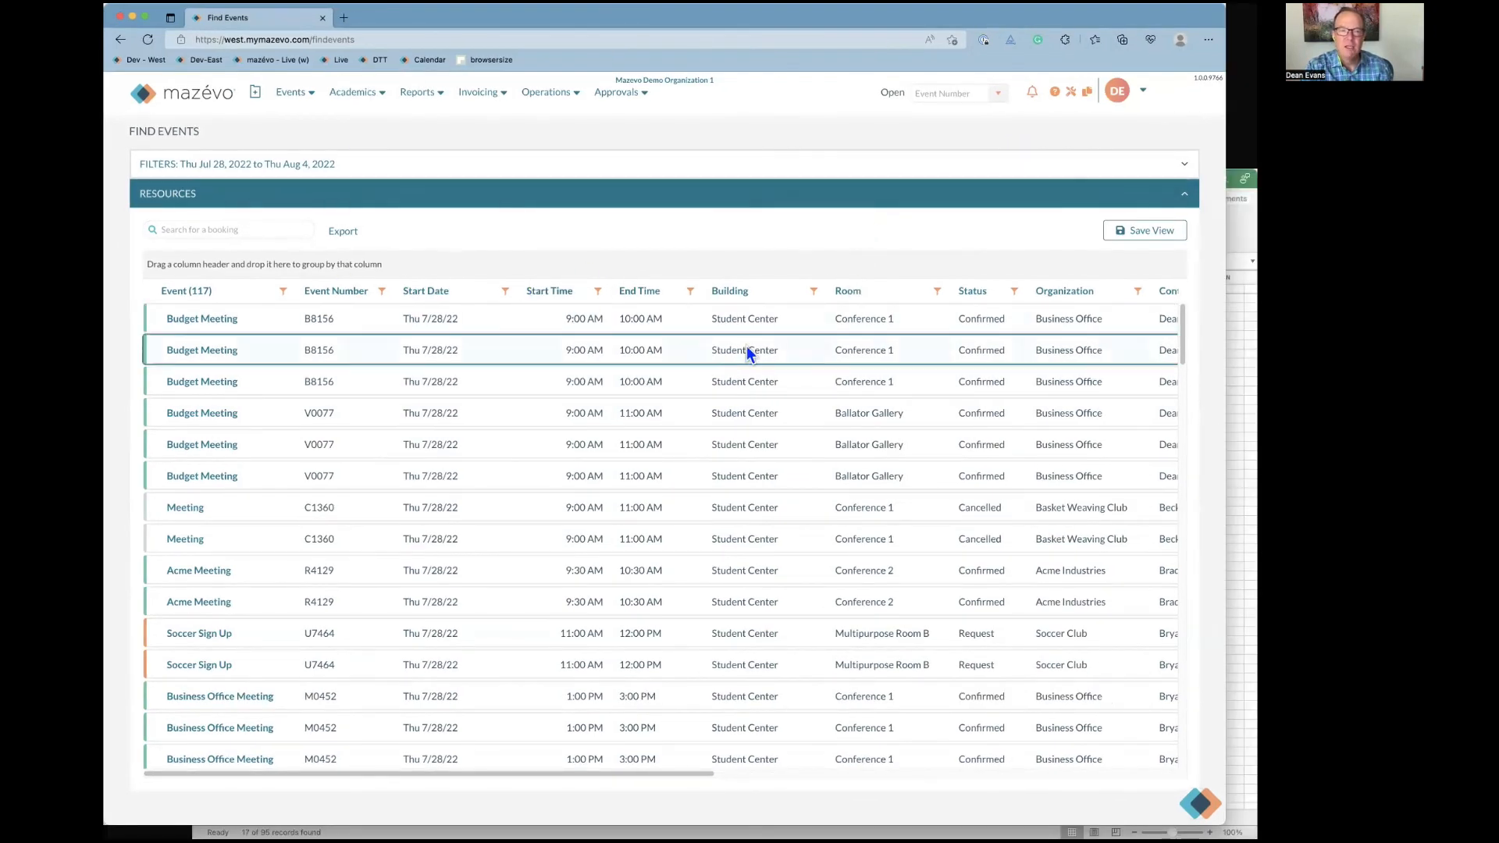
{"action": "left_click_drag", "start_coordinate": [843, 292], "coordinate": [770, 253]}
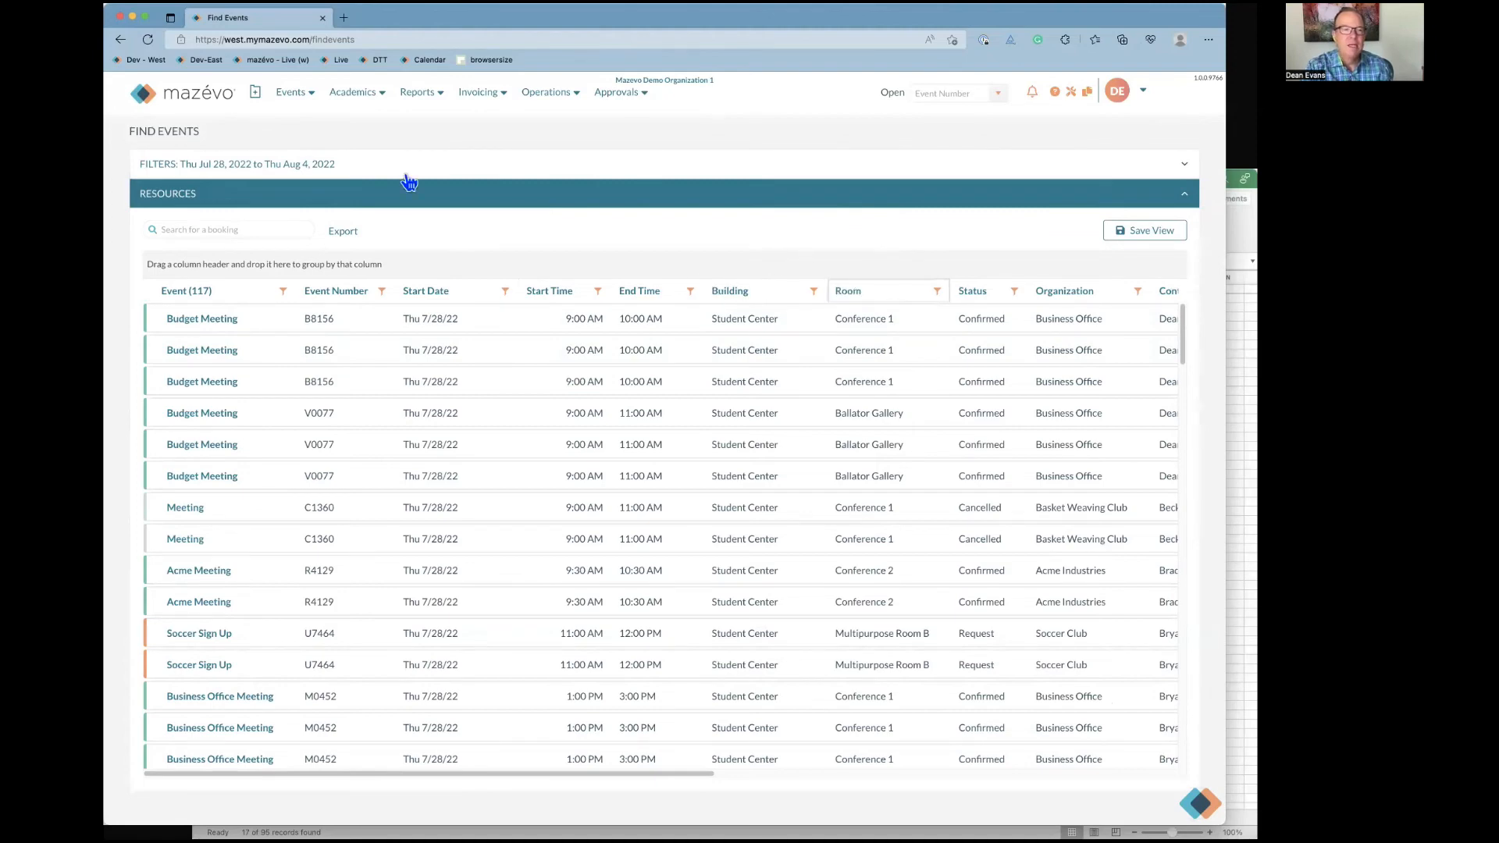
{"action": "left_click", "coordinate": [376, 175]}
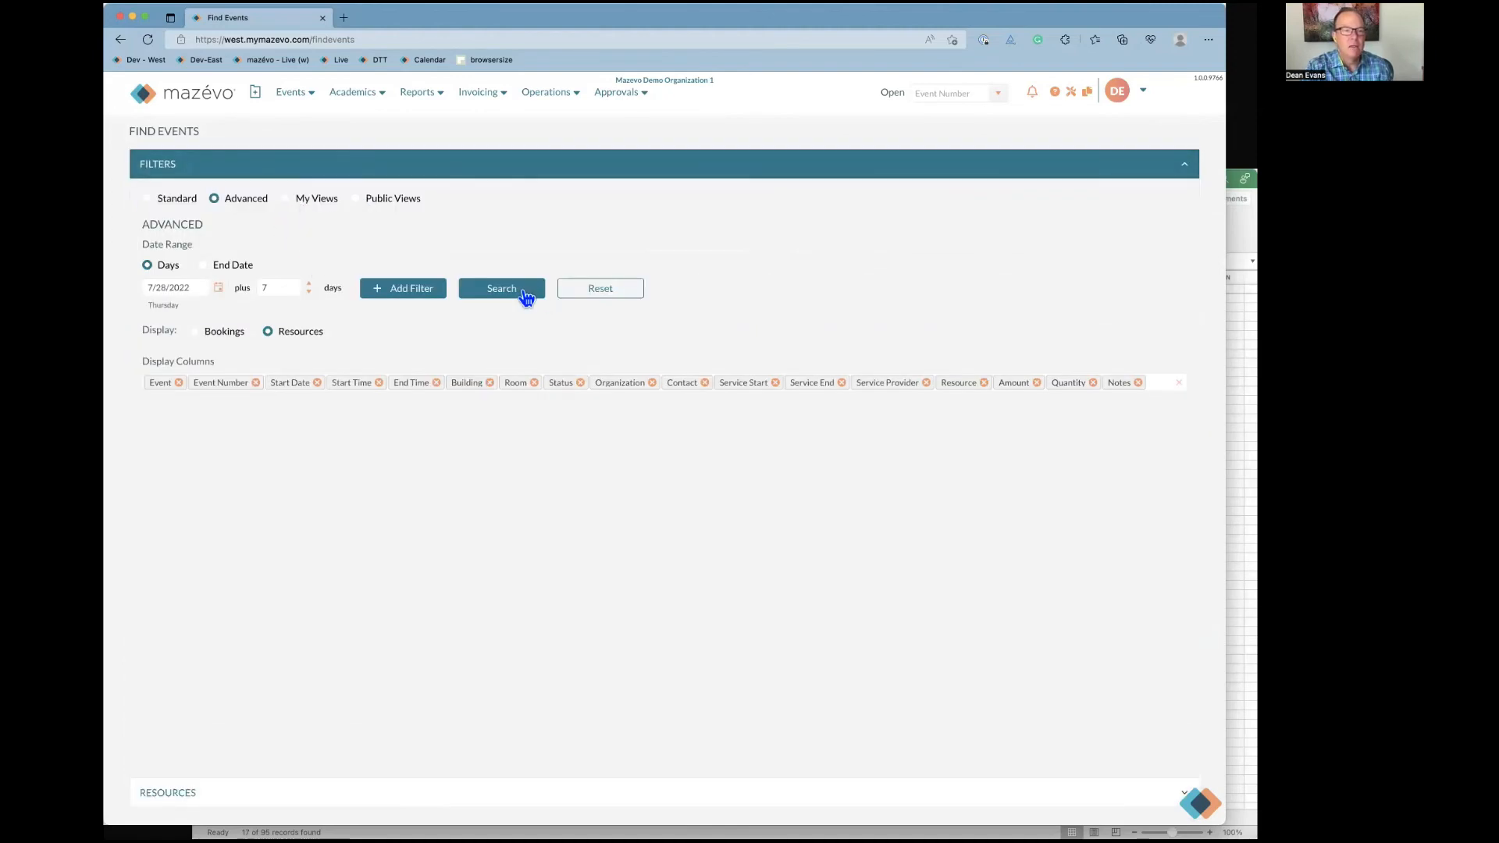
{"action": "left_click", "coordinate": [521, 292]}
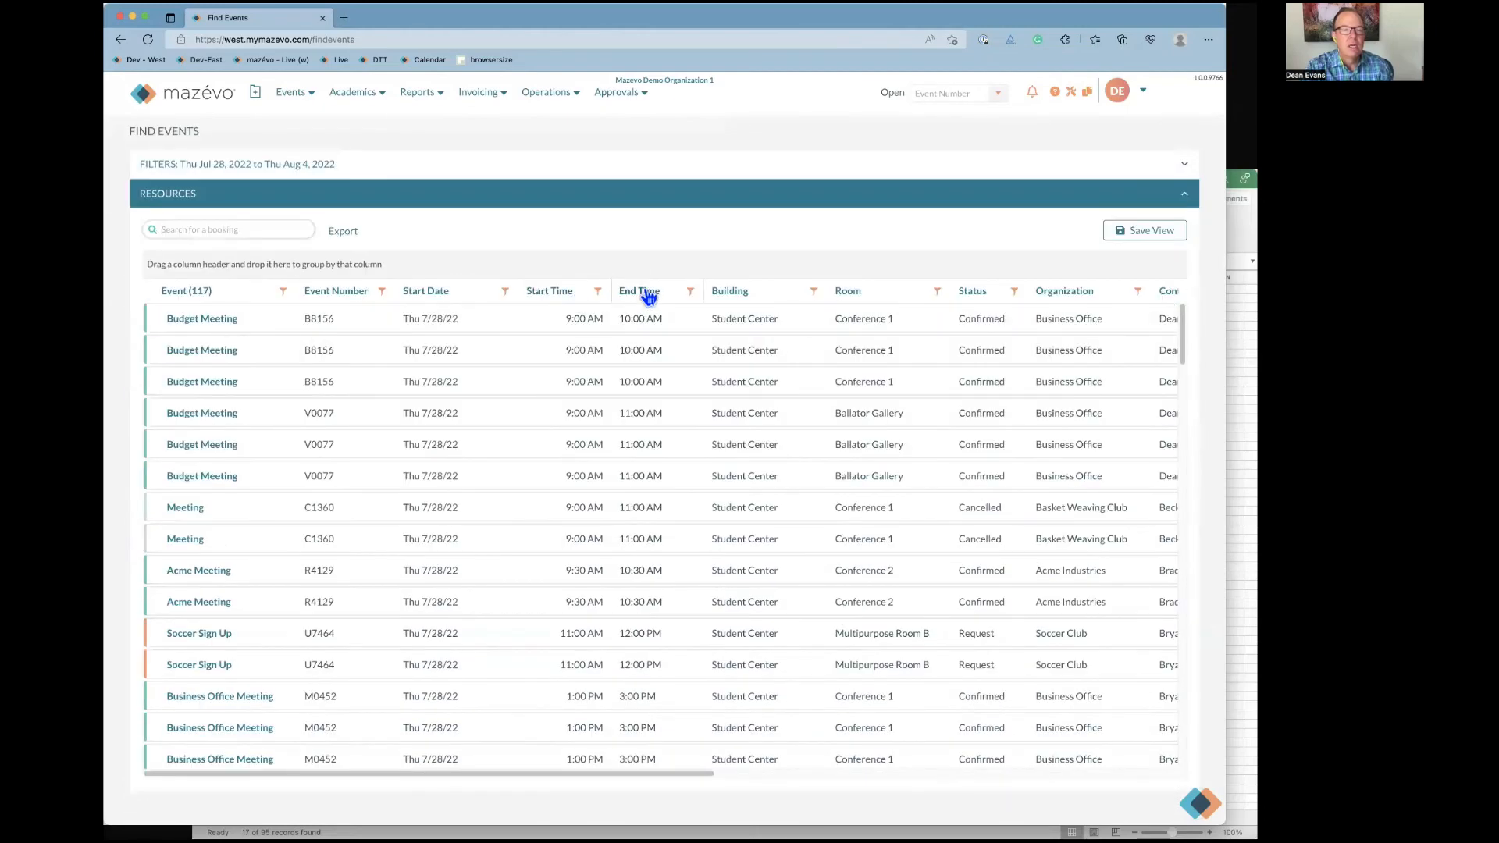
Group the resource results by Building and remove the grouping again
{"action": "left_click_drag", "start_coordinate": [716, 292], "coordinate": [710, 293]}
{"action": "left_click_drag", "start_coordinate": [635, 258], "coordinate": [636, 259]}
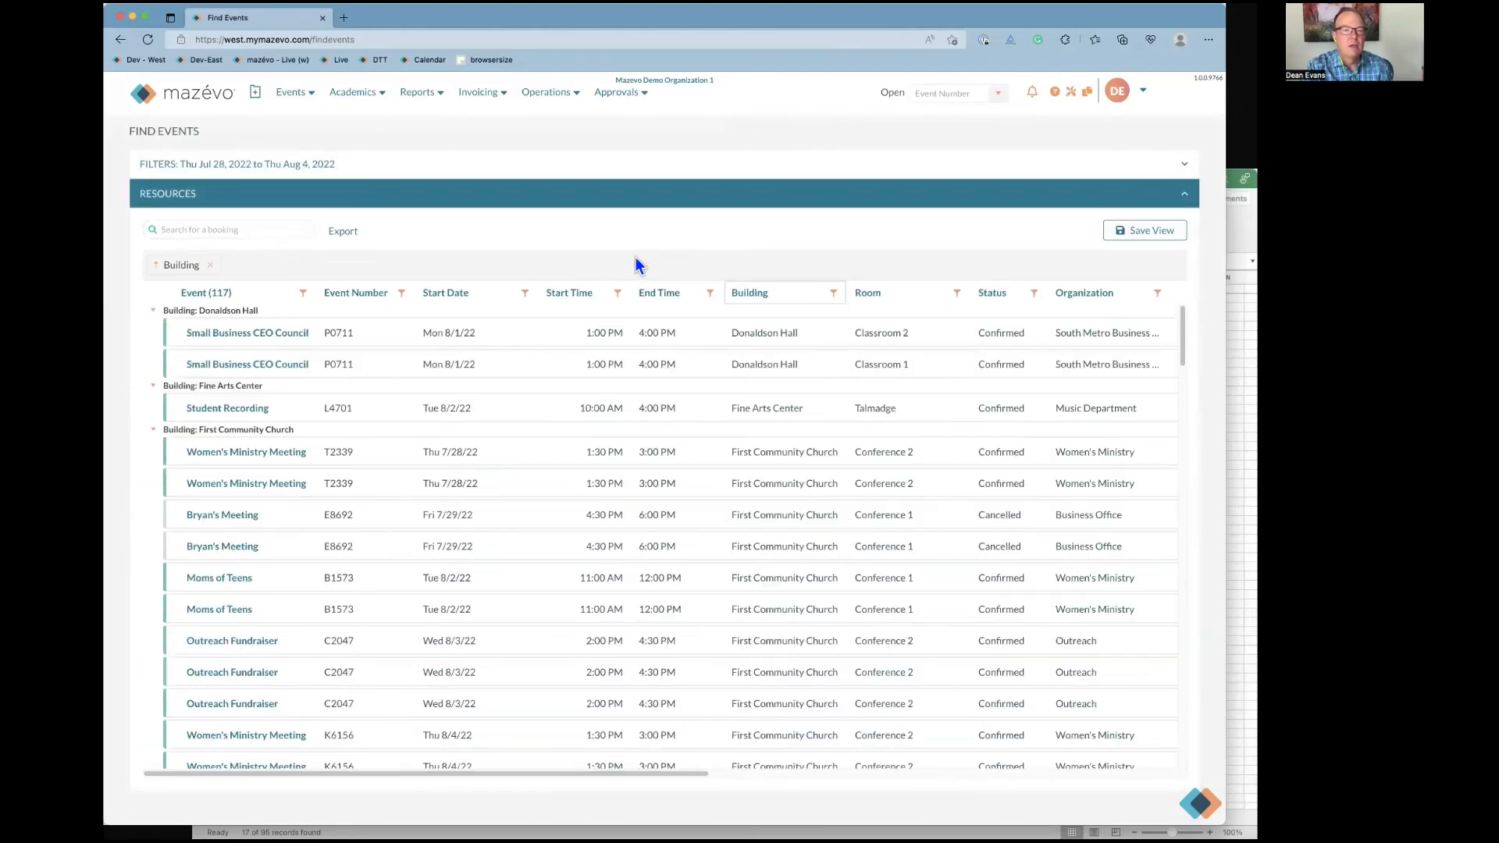
{"action": "left_click", "coordinate": [210, 266]}
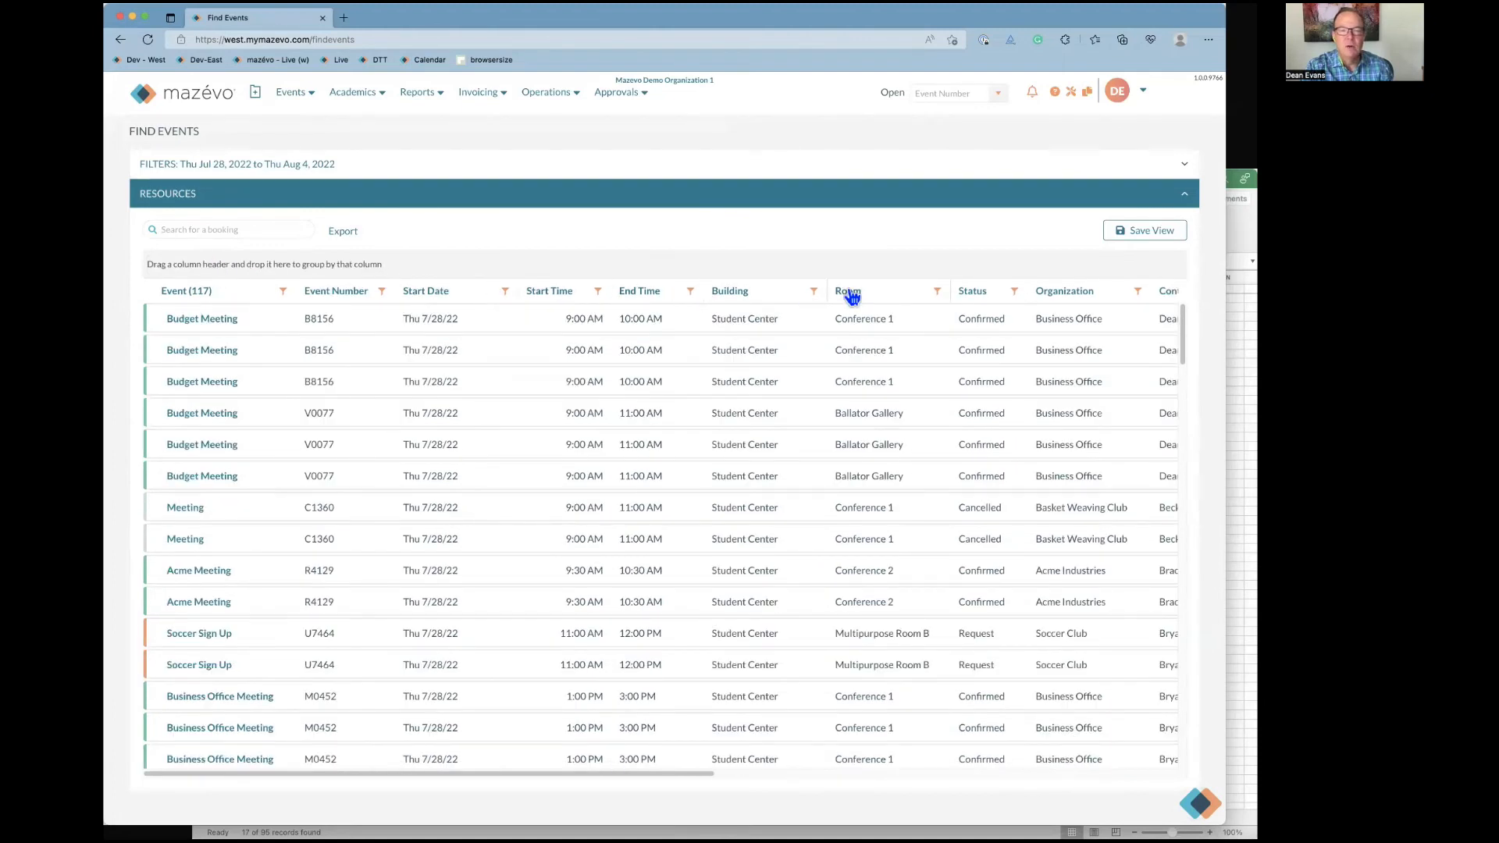
Reorder the result columns so Room comes before Building and Status comes before Start Date
{"action": "left_click_drag", "start_coordinate": [847, 293], "coordinate": [708, 303]}
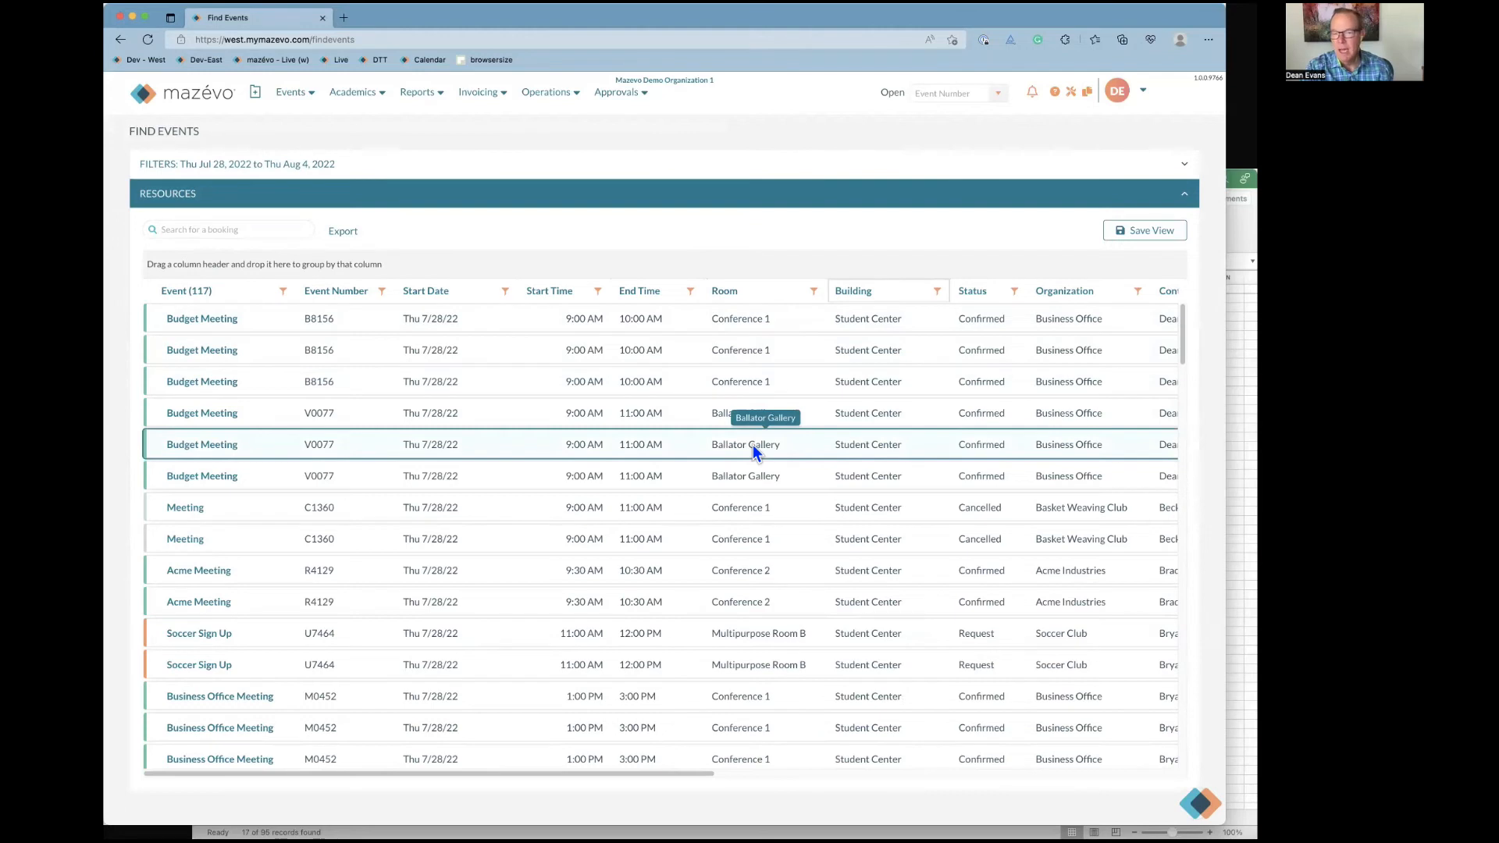
{"action": "left_click_drag", "start_coordinate": [982, 293], "coordinate": [418, 307]}
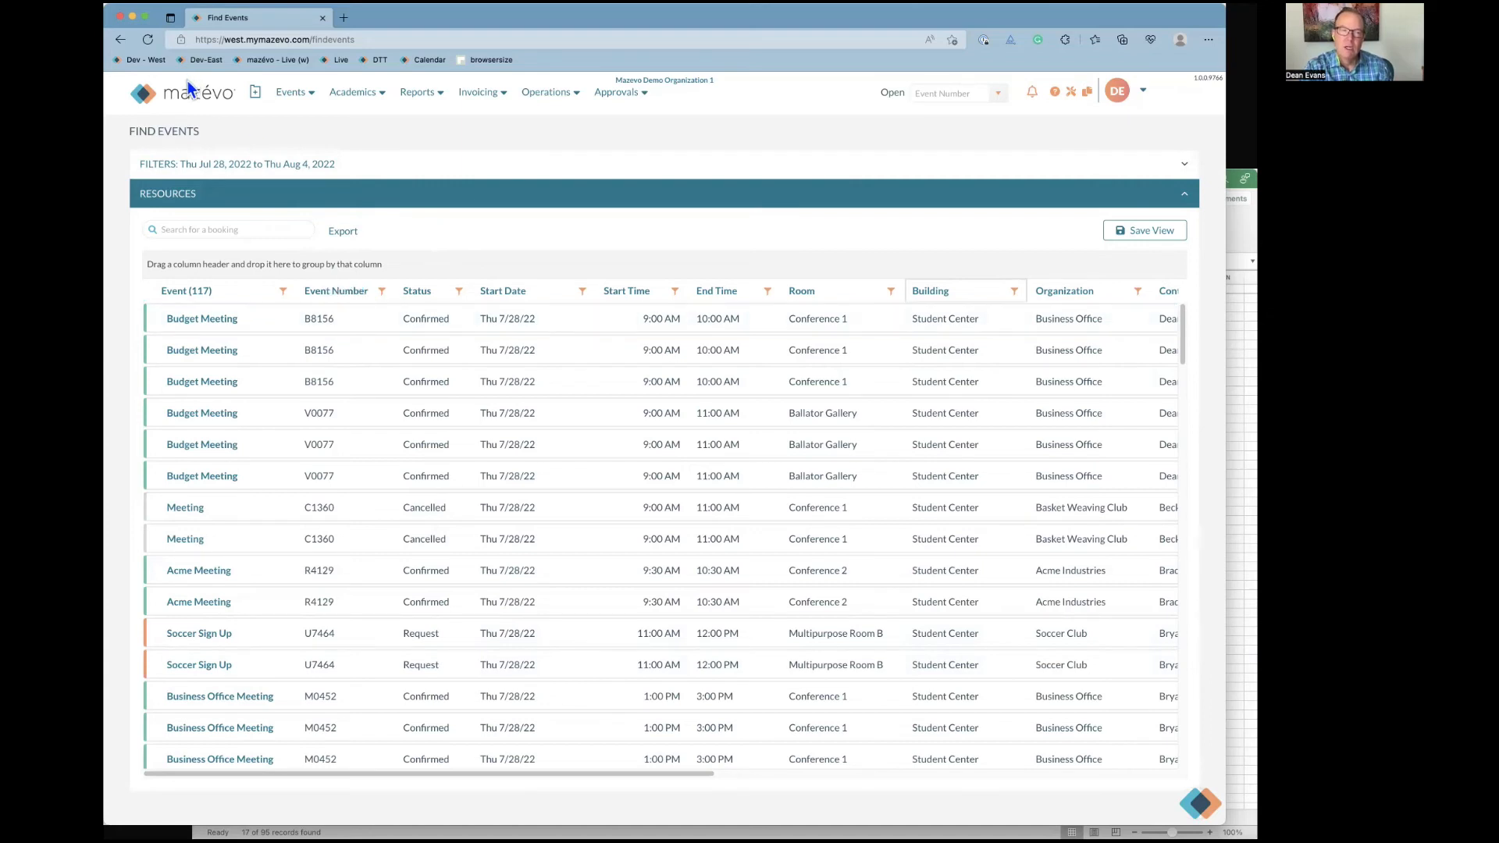
Reopen the event search filters and compare the Standard and Advanced filter modes, ending in Advanced
{"action": "left_click", "coordinate": [155, 169]}
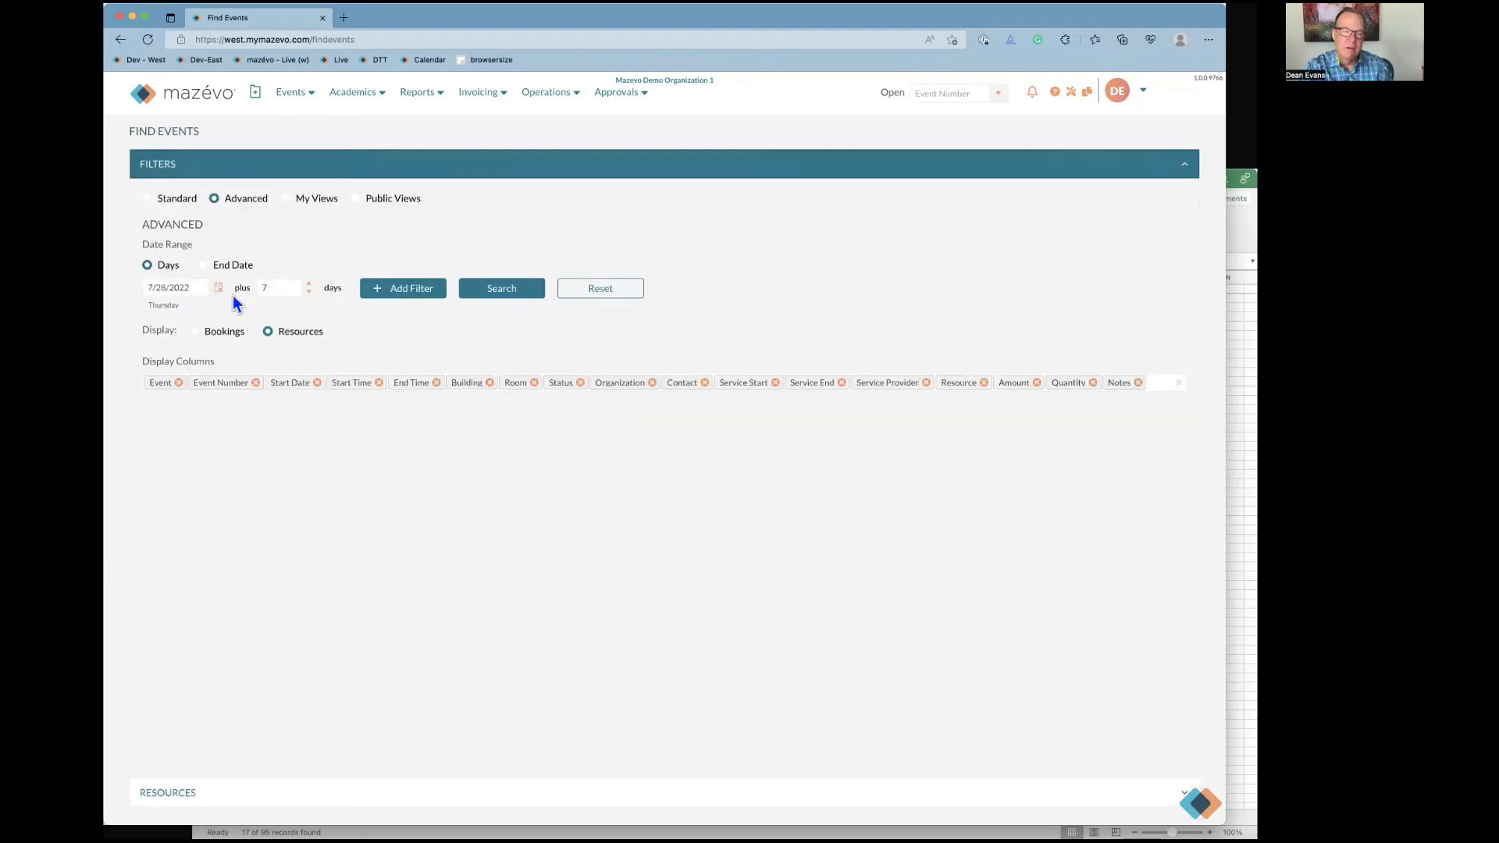
{"action": "left_click", "coordinate": [186, 204]}
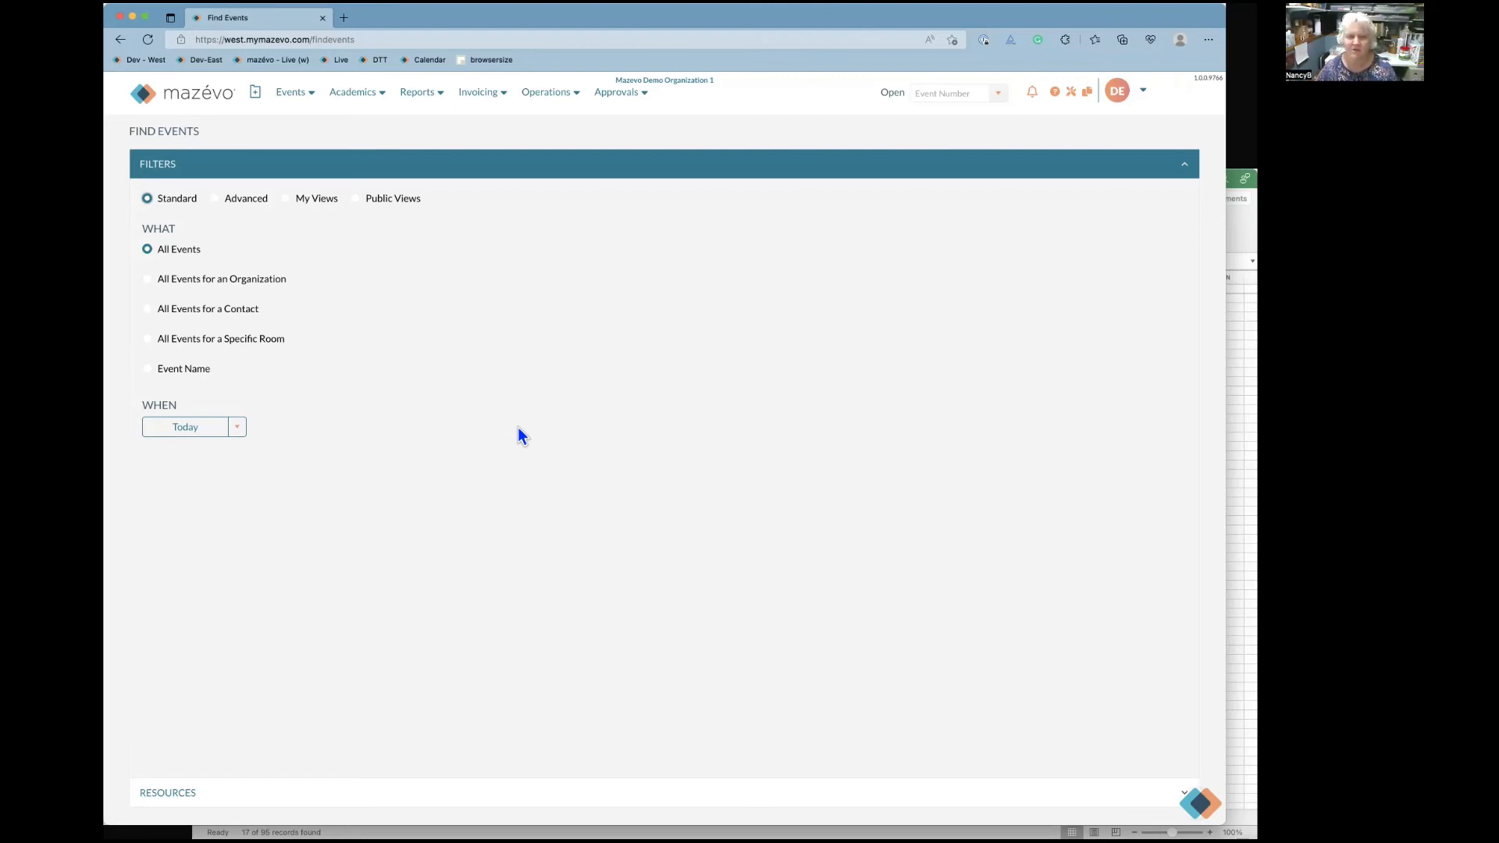
{"action": "left_click", "coordinate": [245, 200]}
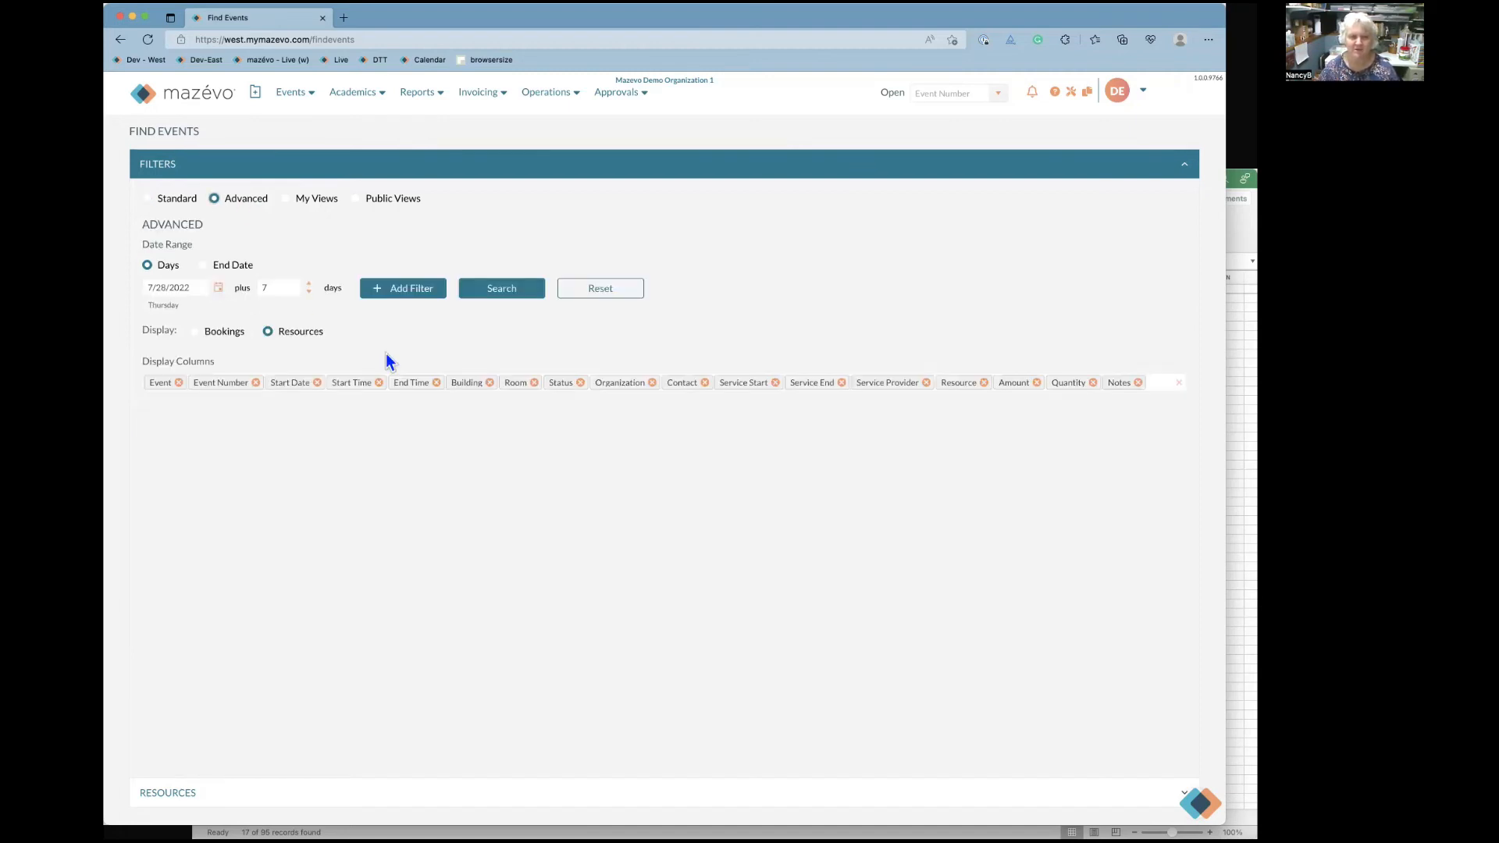
Review the filters available for an advanced search displaying resources, without adding any
{"action": "left_click", "coordinate": [402, 291]}
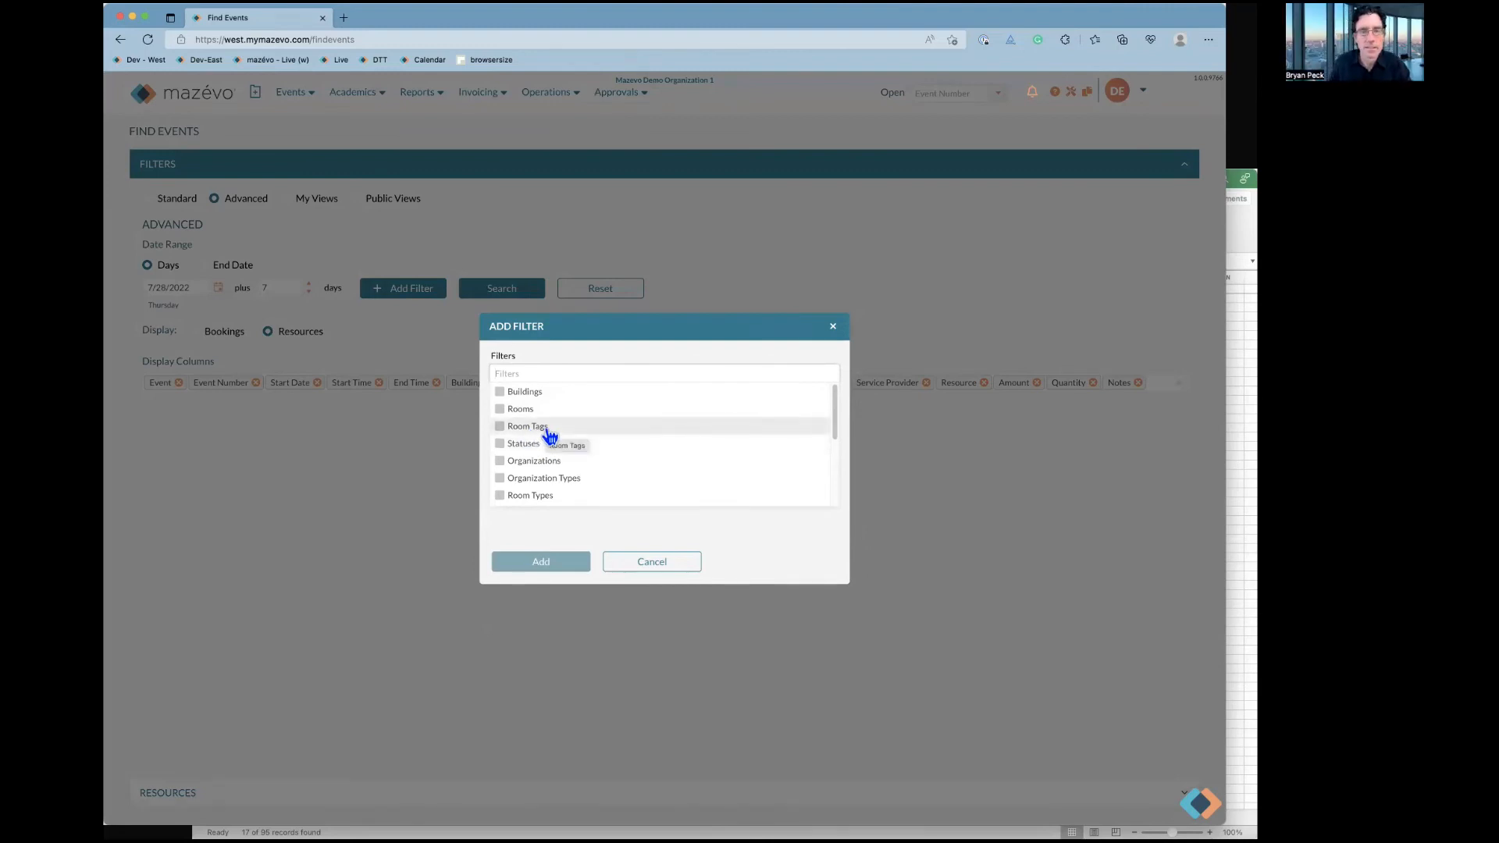
{"action": "scroll", "coordinate": [621, 455], "scroll_direction": "down", "scroll_amount": 3}
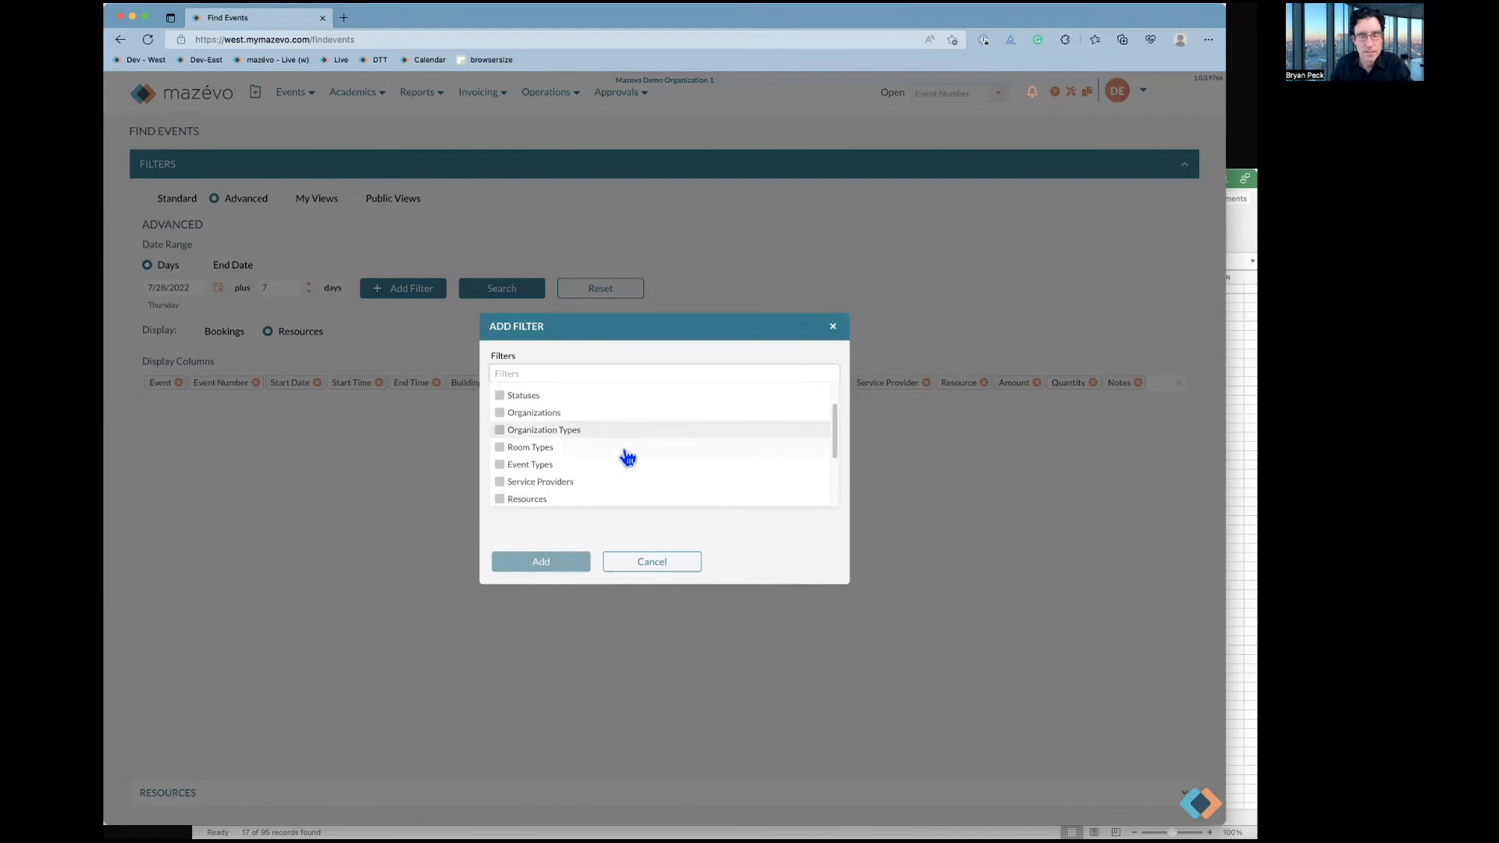
{"action": "scroll", "coordinate": [627, 458], "scroll_direction": "down", "scroll_amount": 3}
{"action": "scroll", "coordinate": [628, 457], "scroll_direction": "up", "scroll_amount": 1}
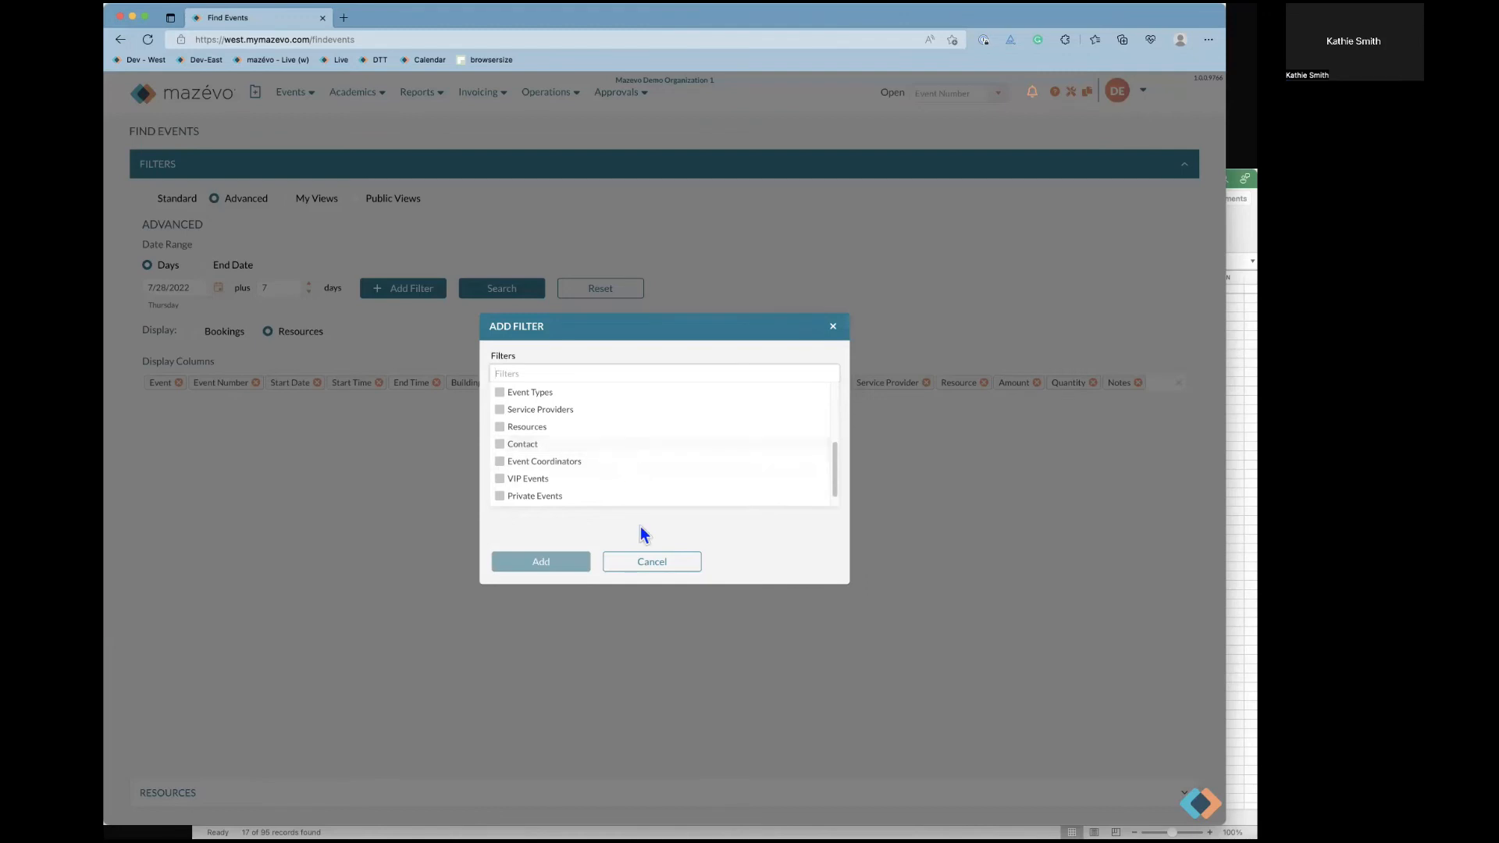
{"action": "left_click", "coordinate": [652, 562]}
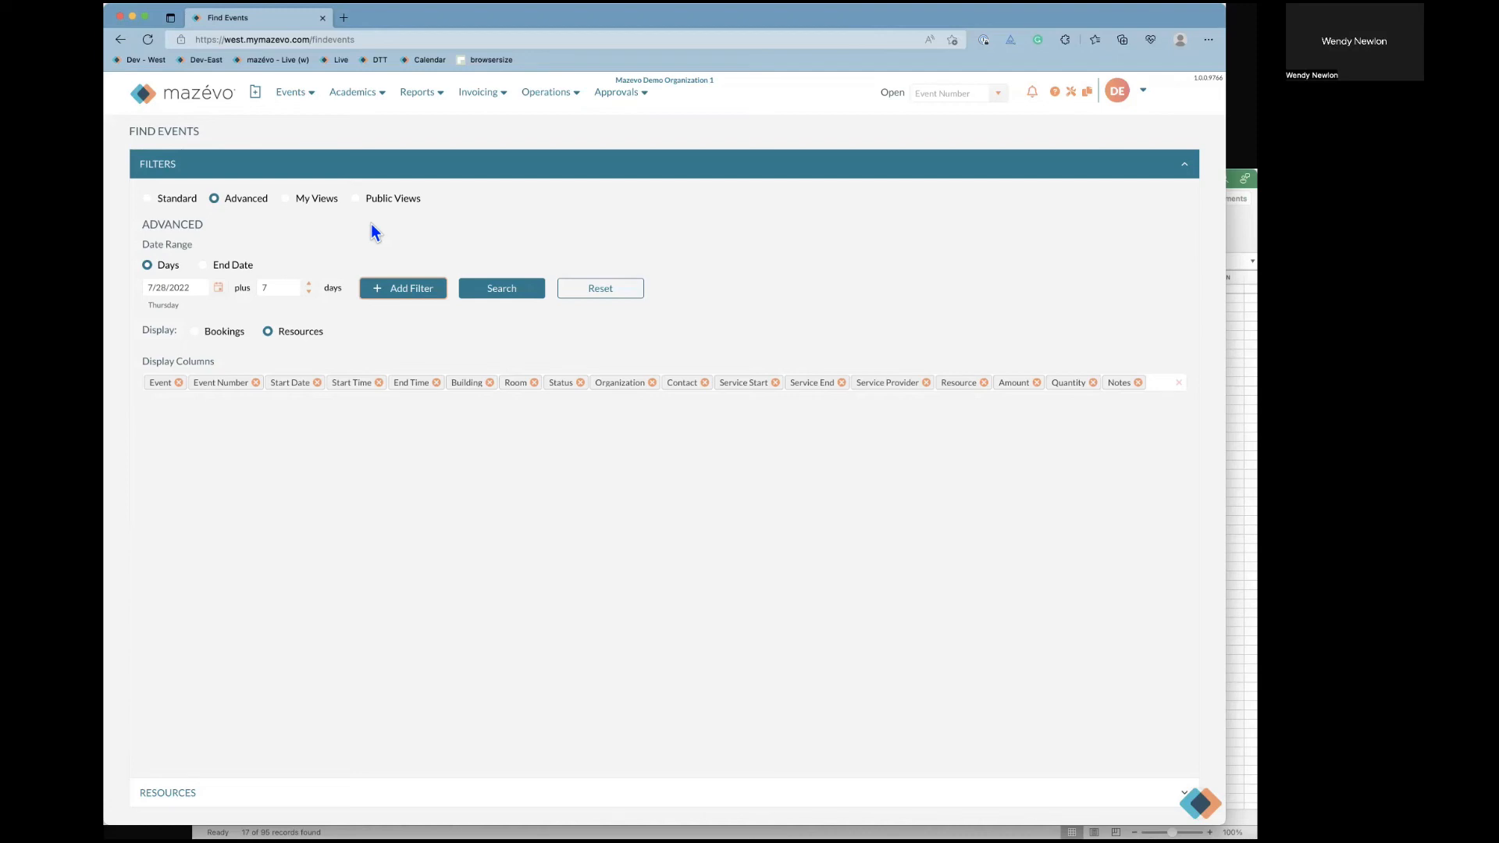
Show the Standard options again, switch the advanced search display to Bookings and review its available filters without adding any
{"action": "left_click", "coordinate": [191, 207]}
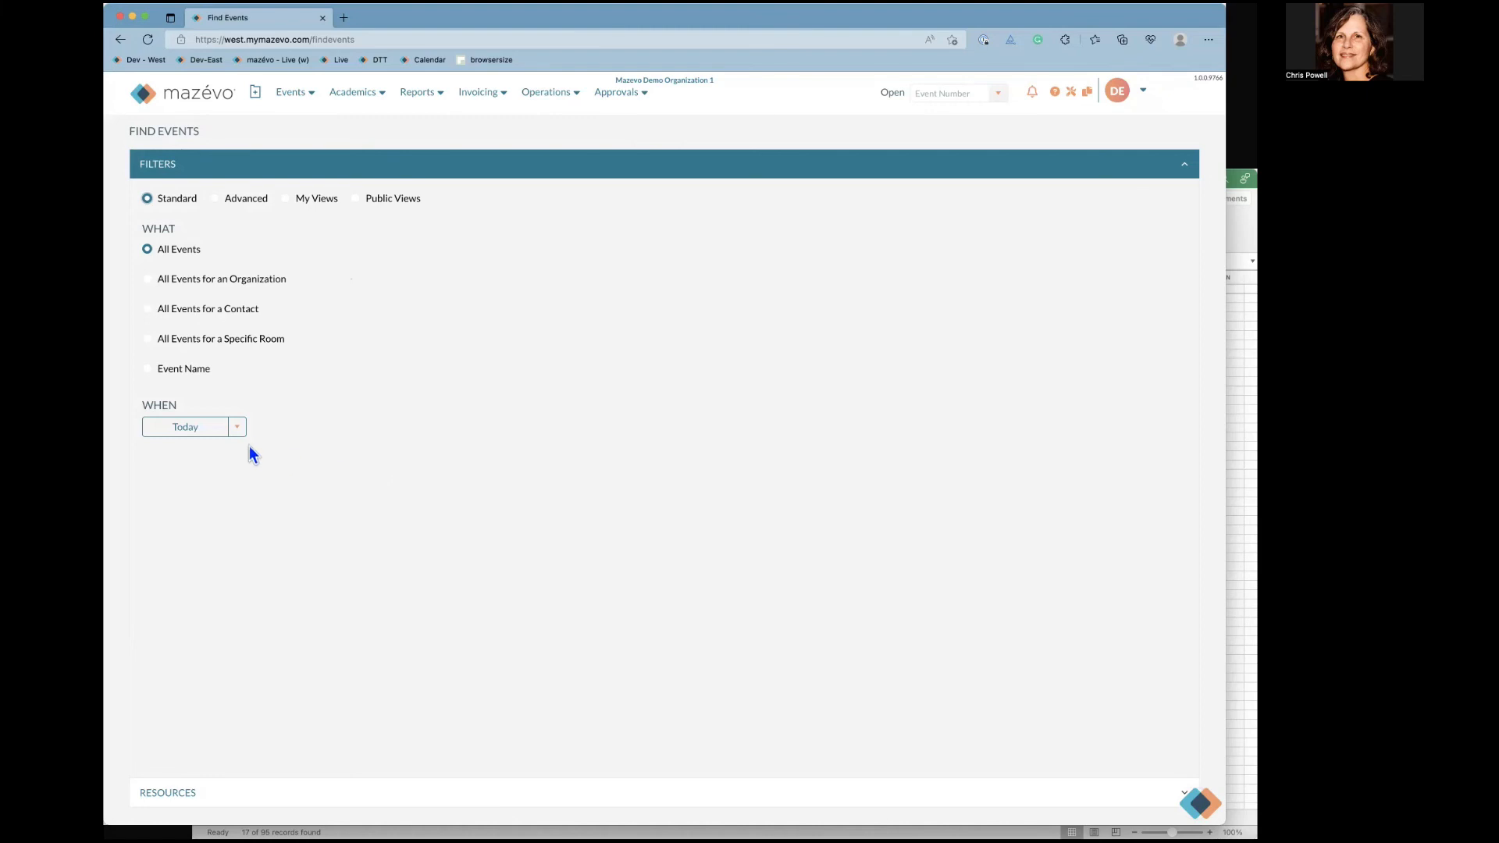
{"action": "left_click", "coordinate": [249, 203]}
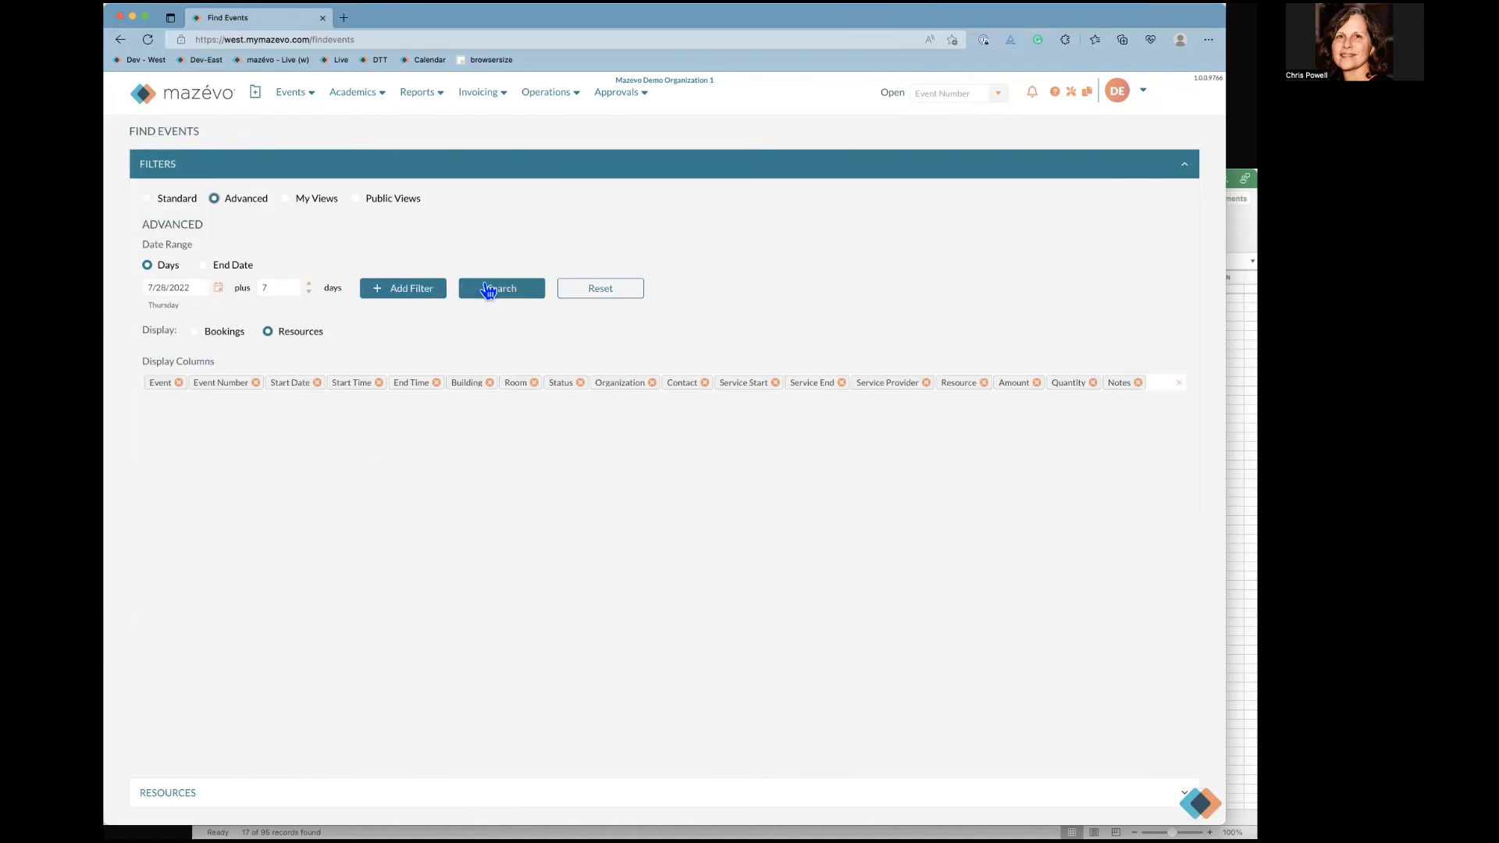
{"action": "left_click", "coordinate": [435, 292]}
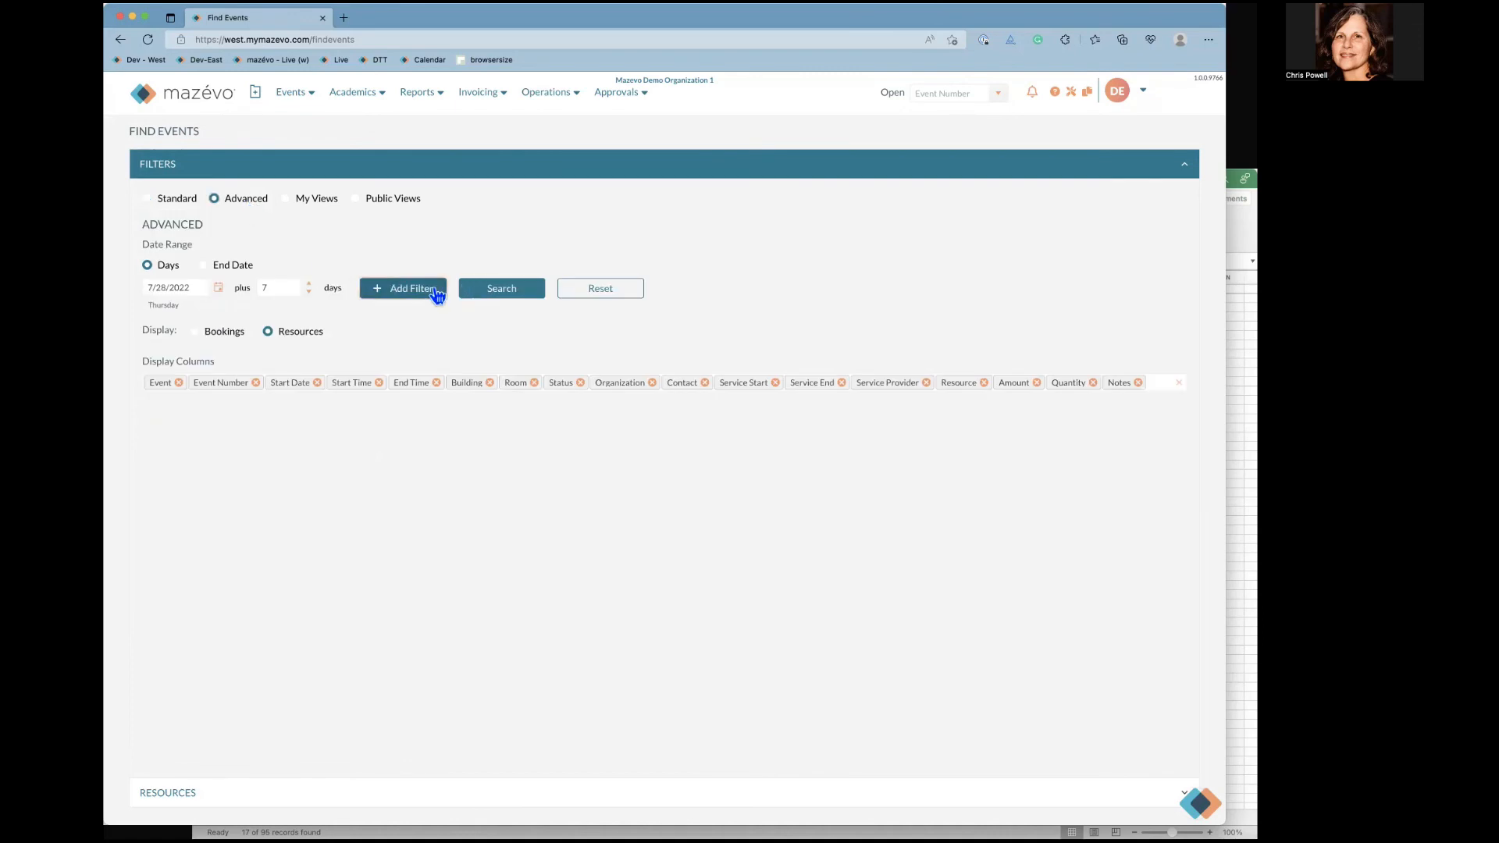
{"action": "left_click", "coordinate": [238, 334]}
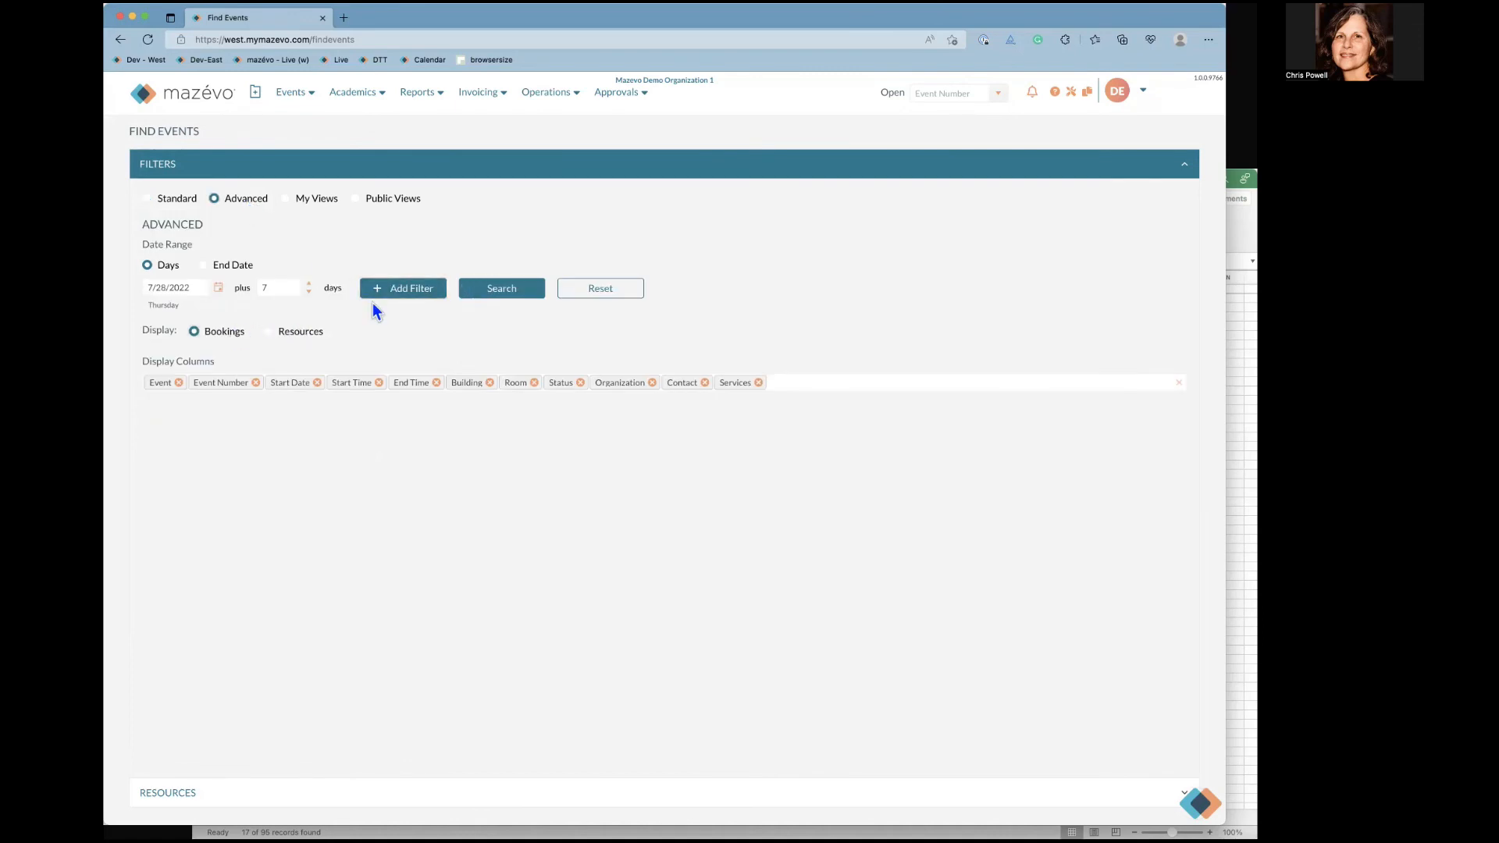
{"action": "left_click", "coordinate": [418, 293]}
{"action": "scroll", "coordinate": [565, 463], "scroll_direction": "down", "scroll_amount": 5}
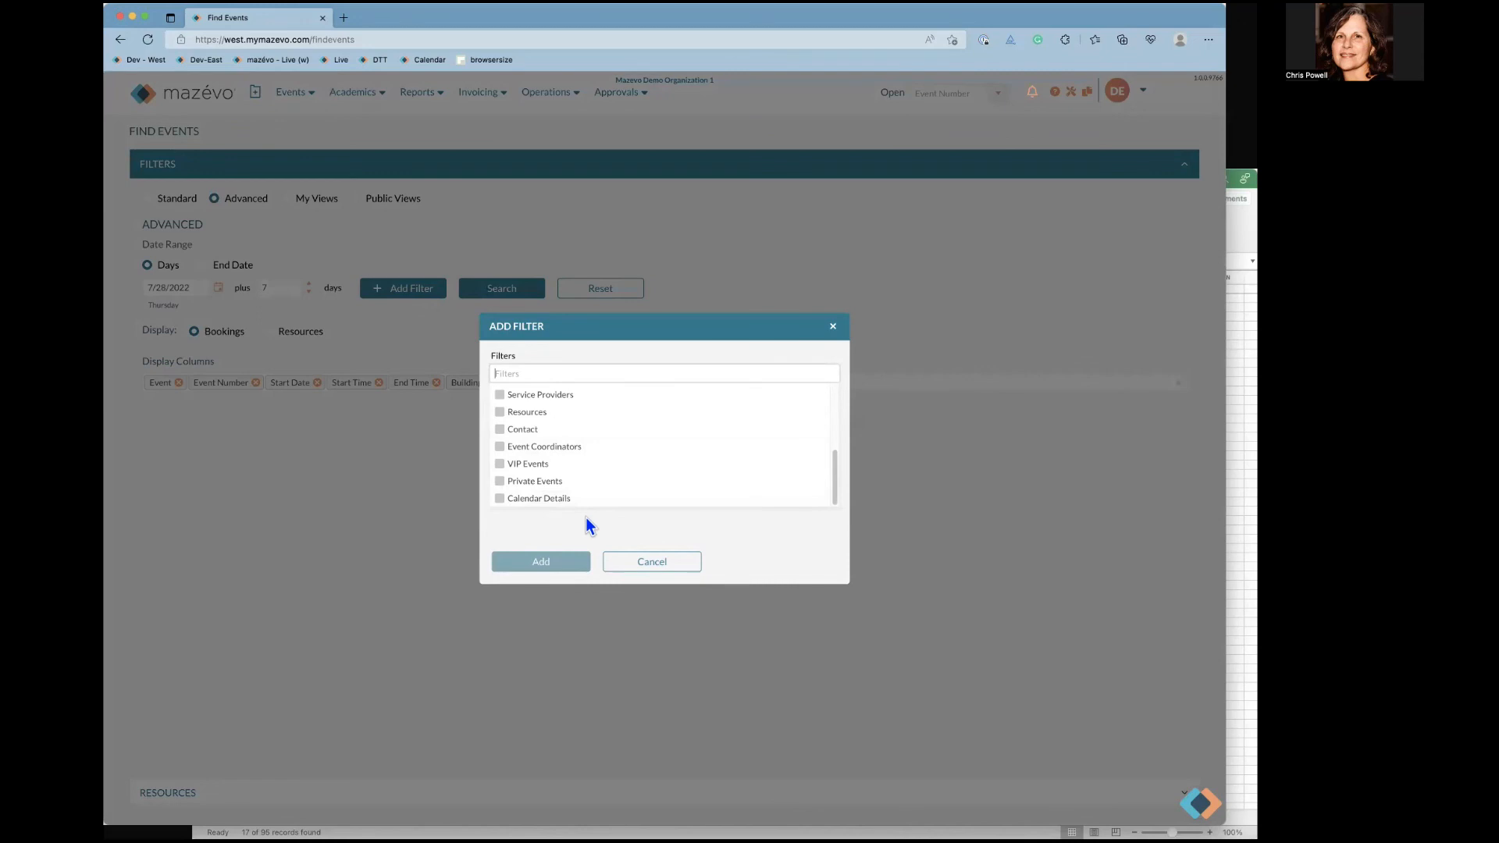
{"action": "left_click", "coordinate": [622, 571]}
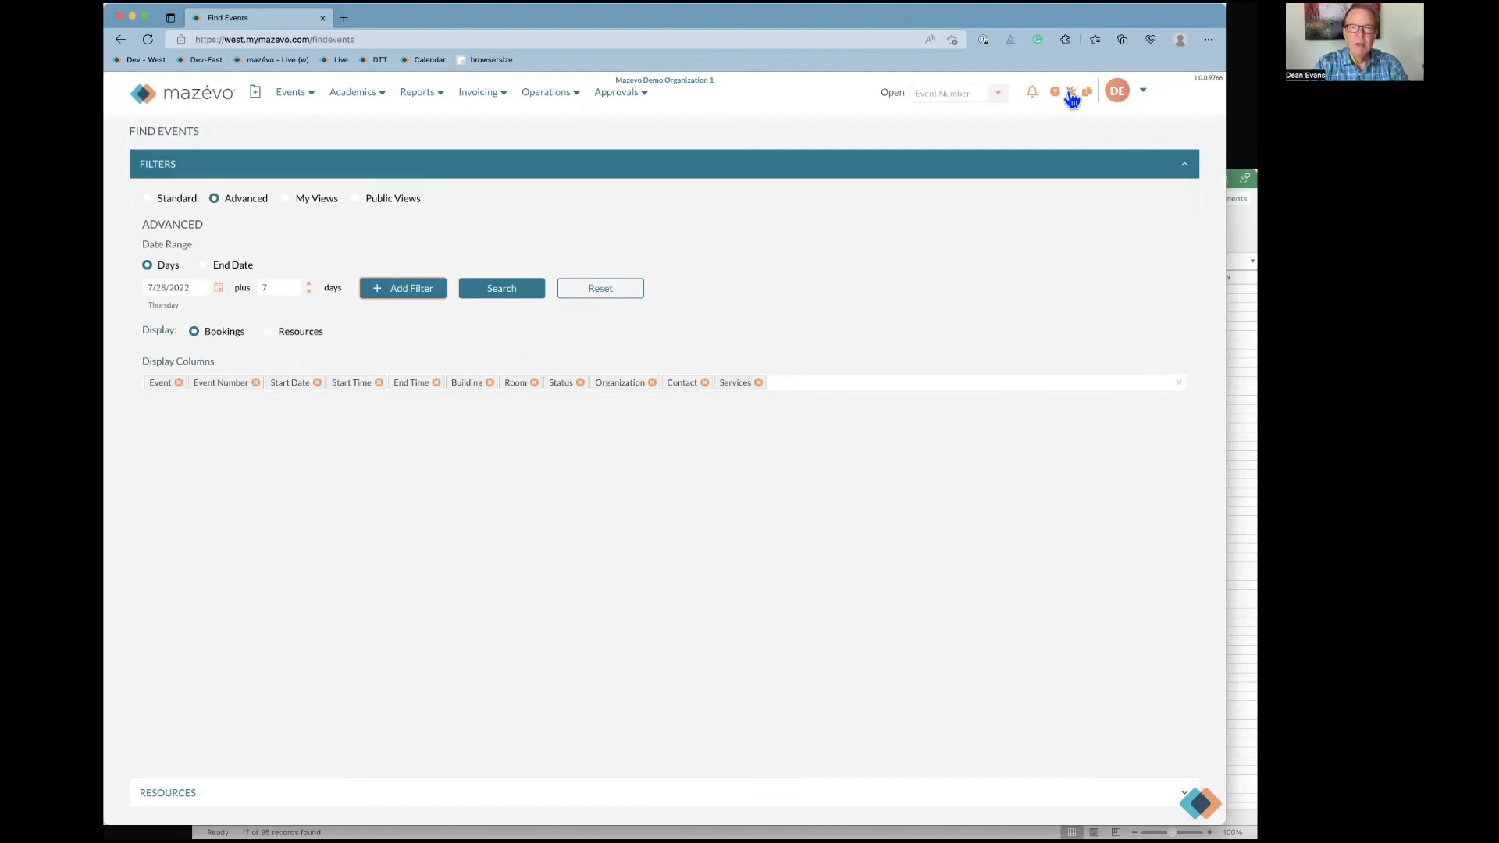
Open the Public Events Calendar from the calendar settings and view the details of the Baskets of South America Exhibit event
{"action": "left_click", "coordinate": [1071, 93]}
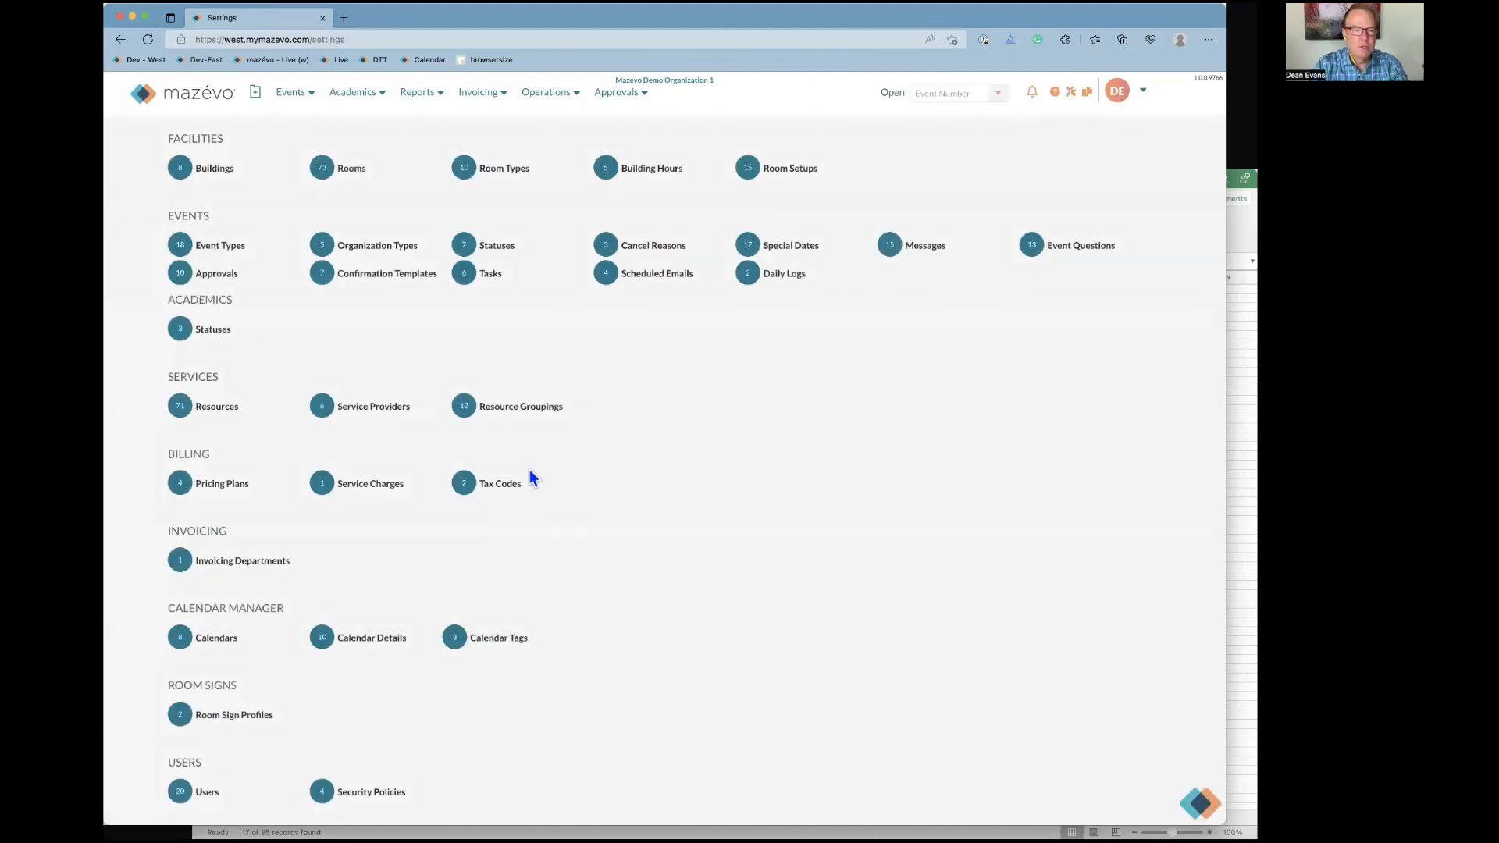
{"action": "left_click", "coordinate": [218, 636]}
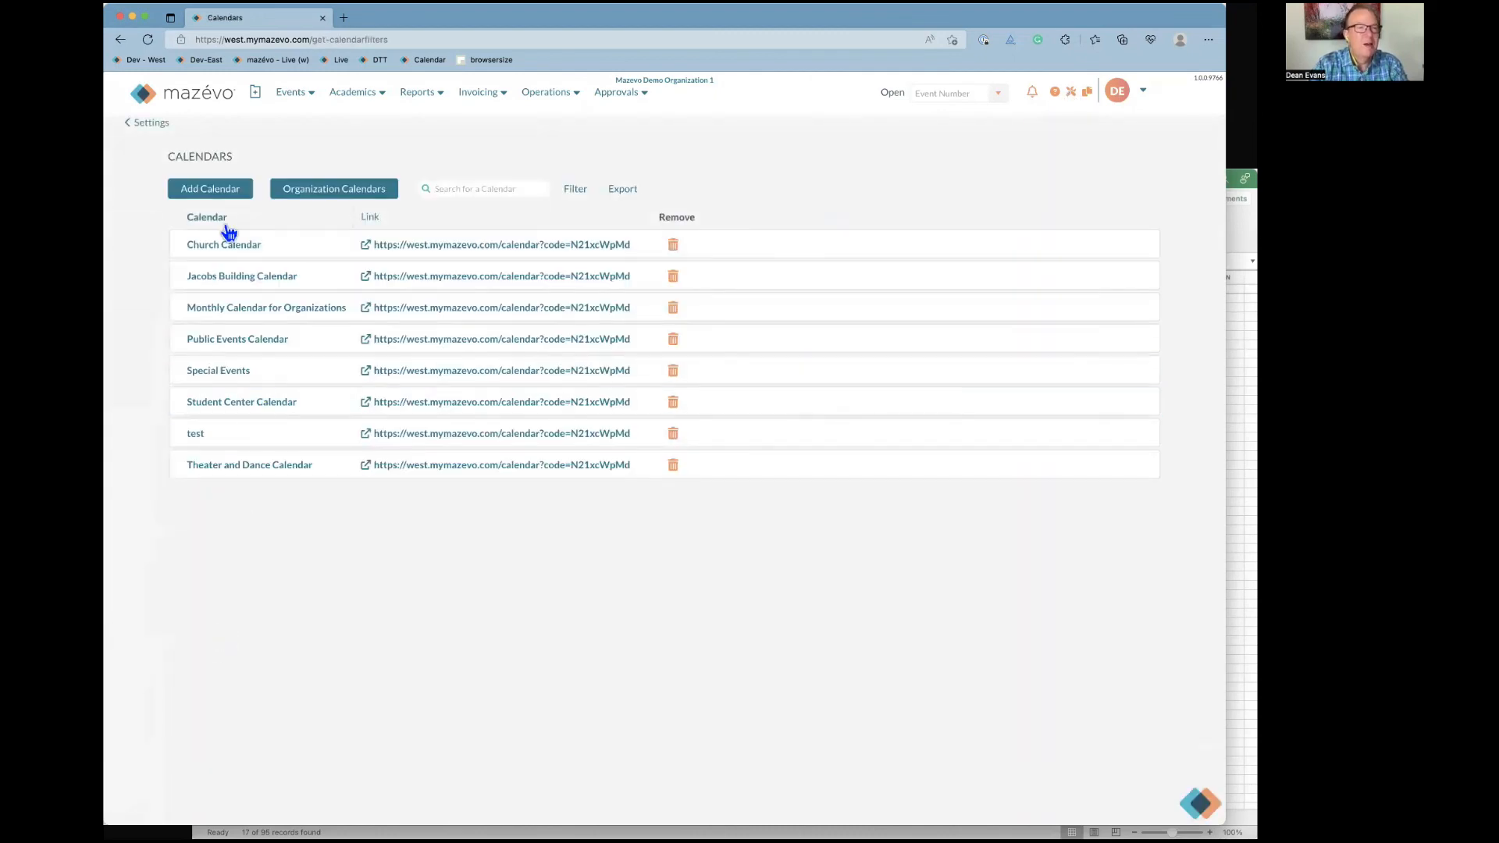
{"action": "left_click", "coordinate": [365, 340]}
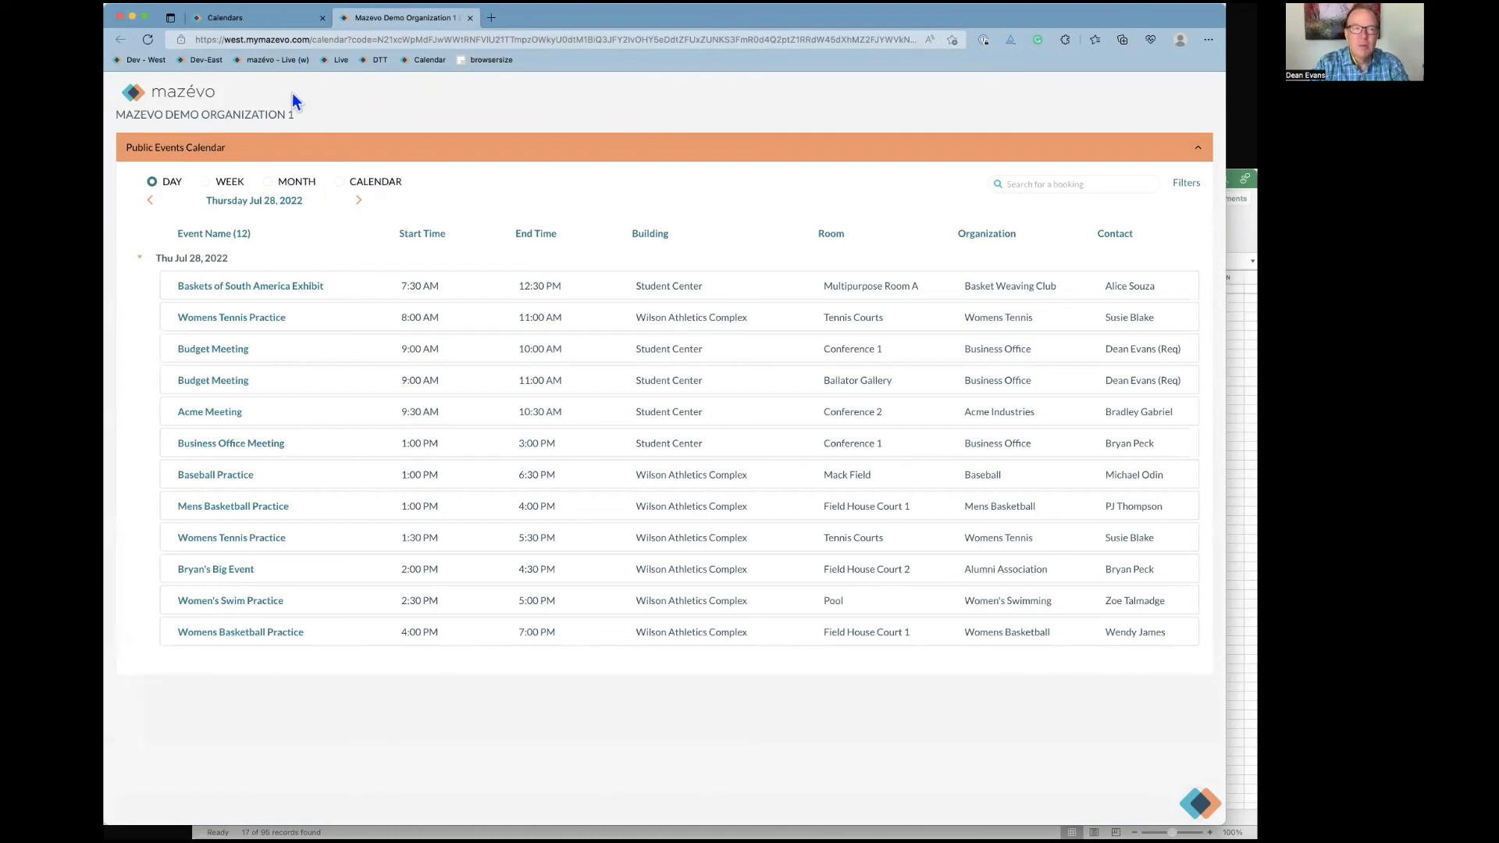
{"action": "left_click", "coordinate": [278, 290]}
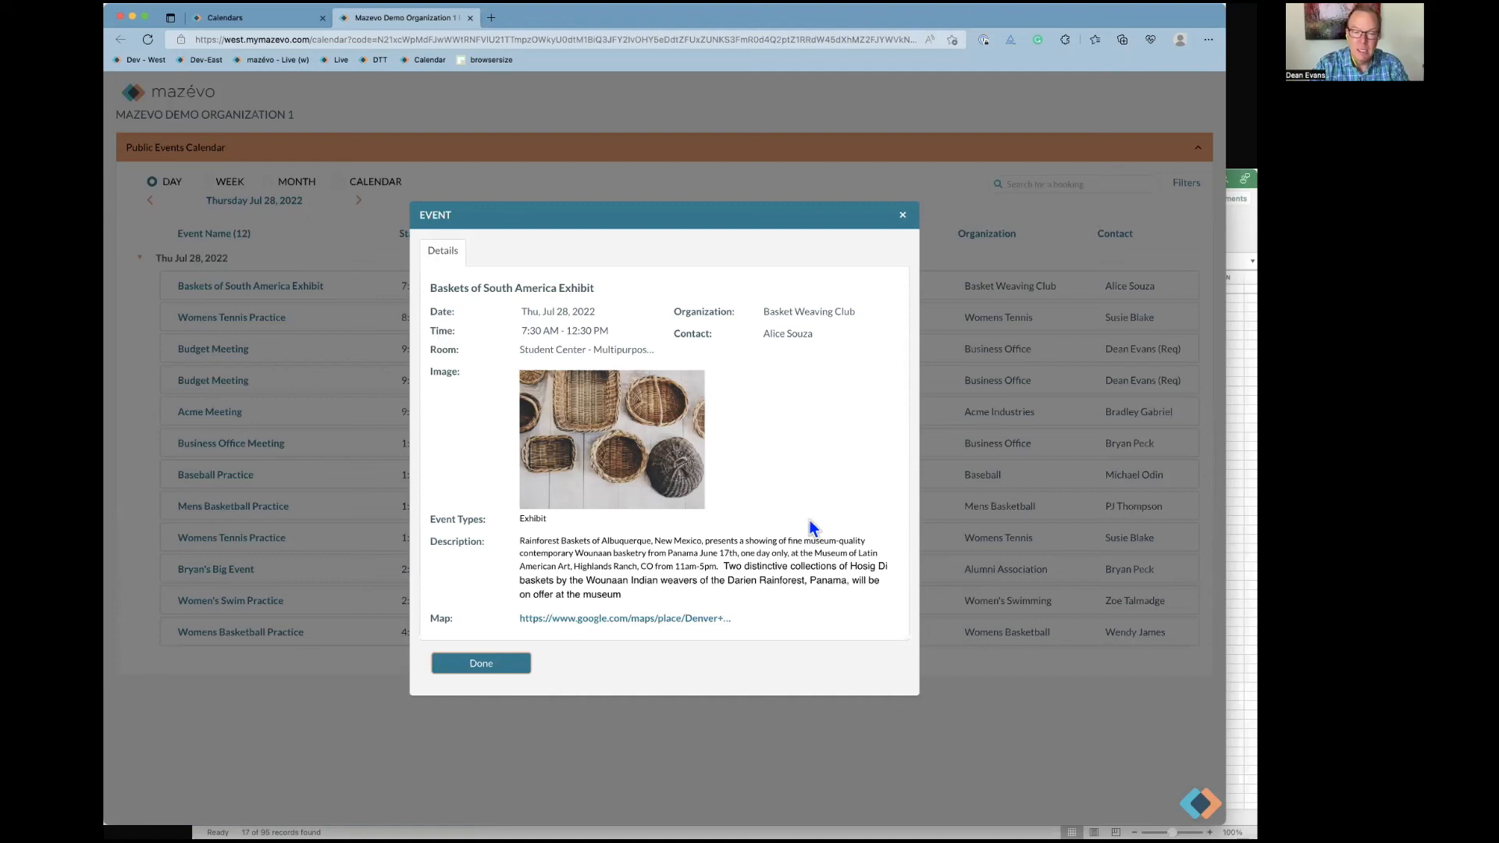
{"action": "left_click", "coordinate": [520, 666]}
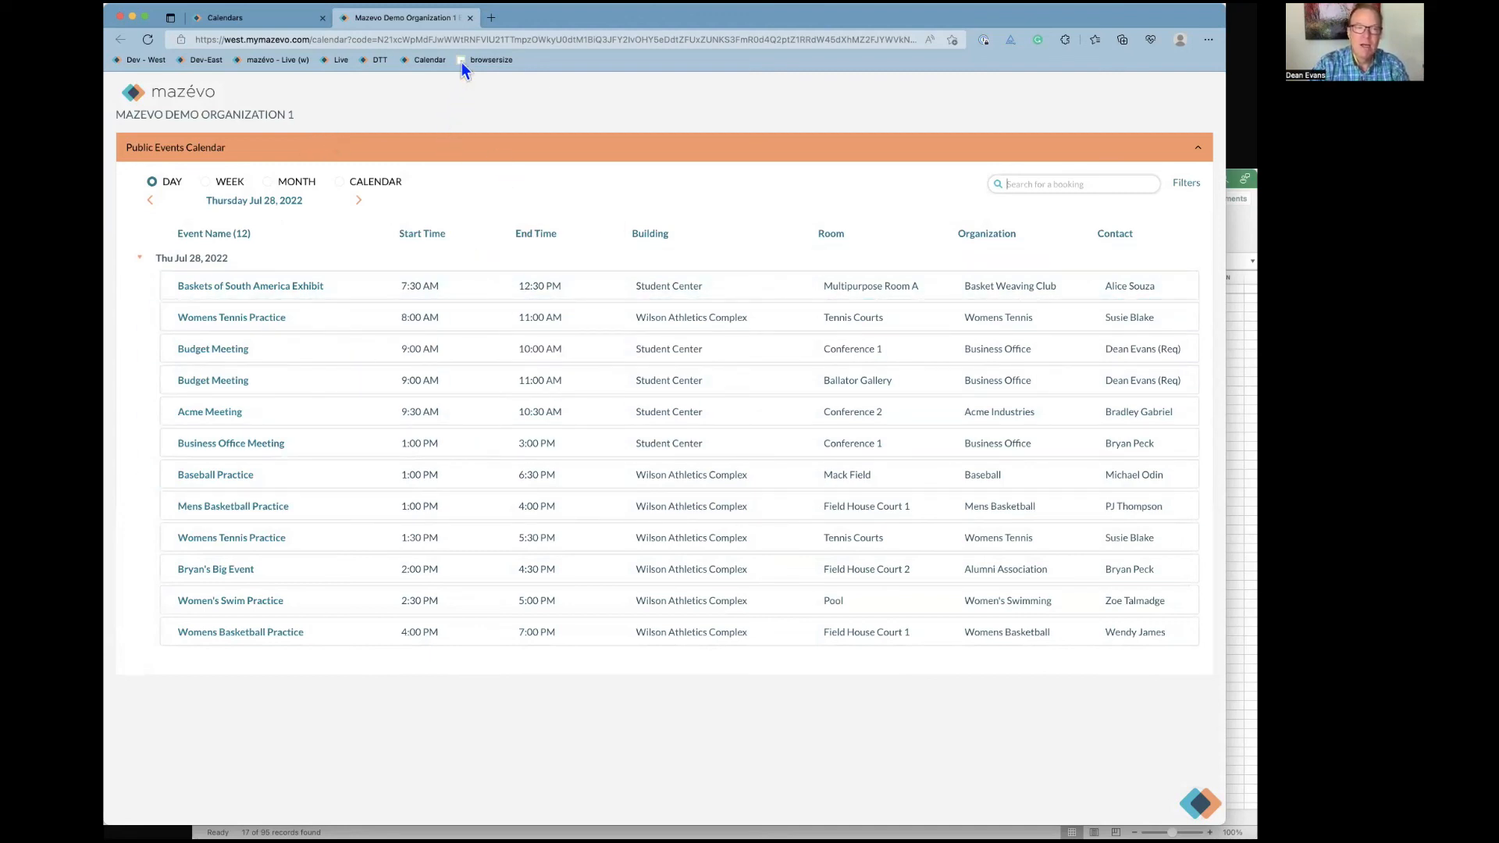
{"action": "left_click", "coordinate": [472, 19]}
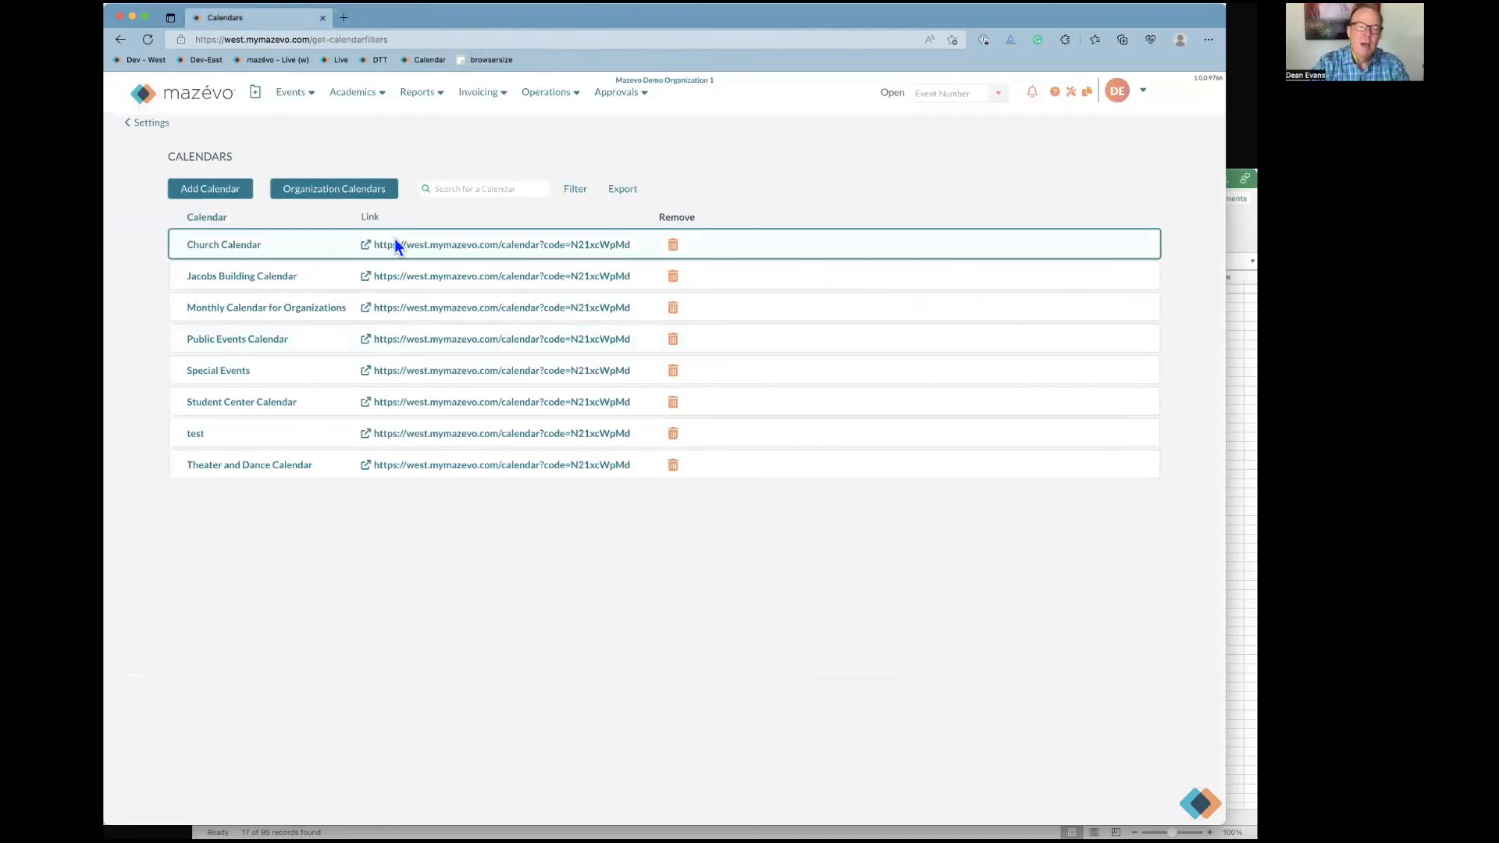
Leave the calendar settings and reopen the Find Events page
{"action": "left_click", "coordinate": [157, 125]}
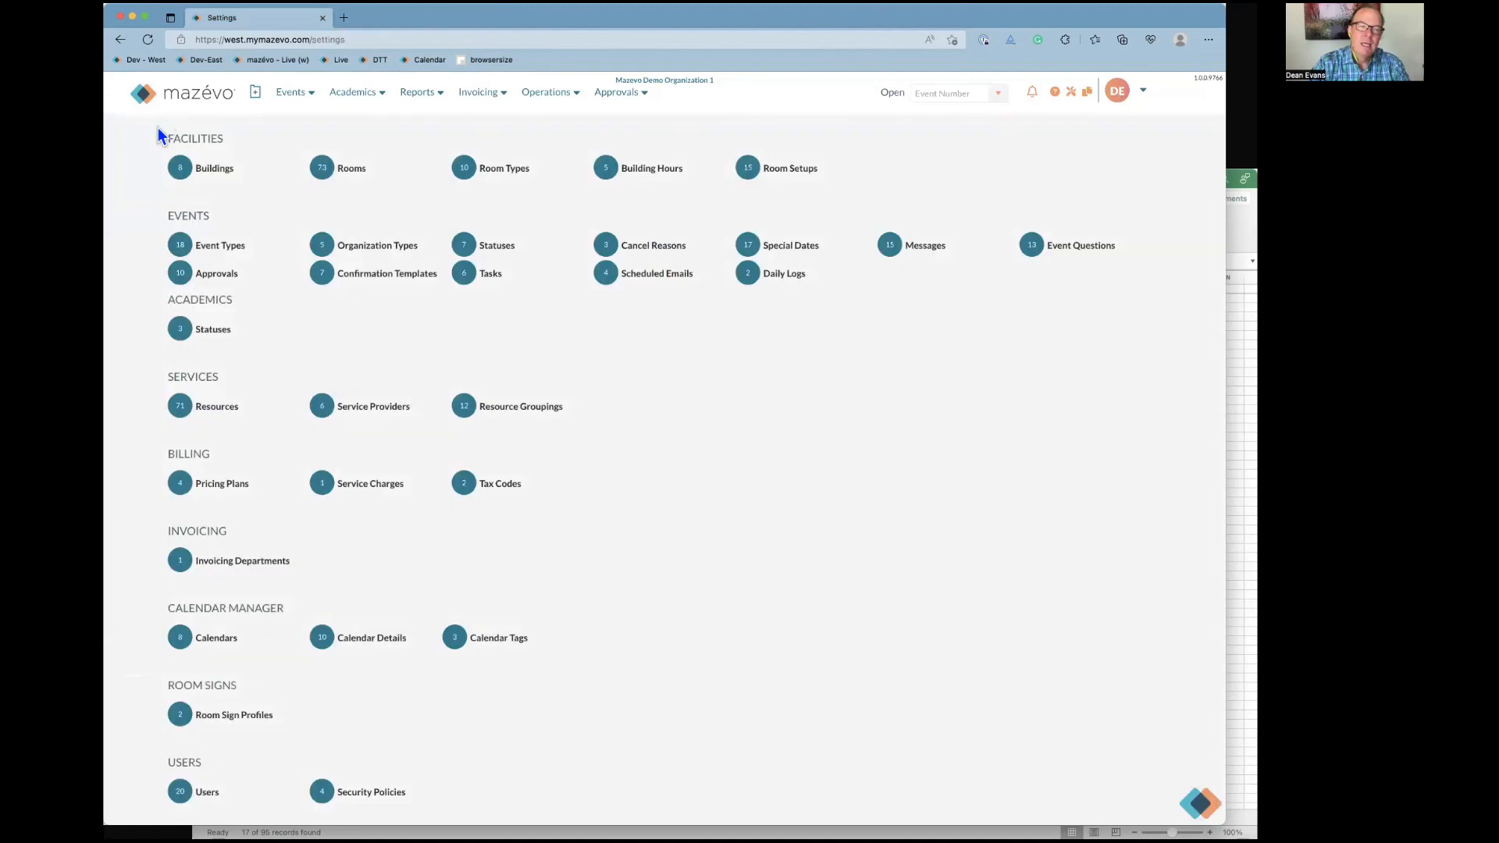
{"action": "left_click", "coordinate": [197, 96]}
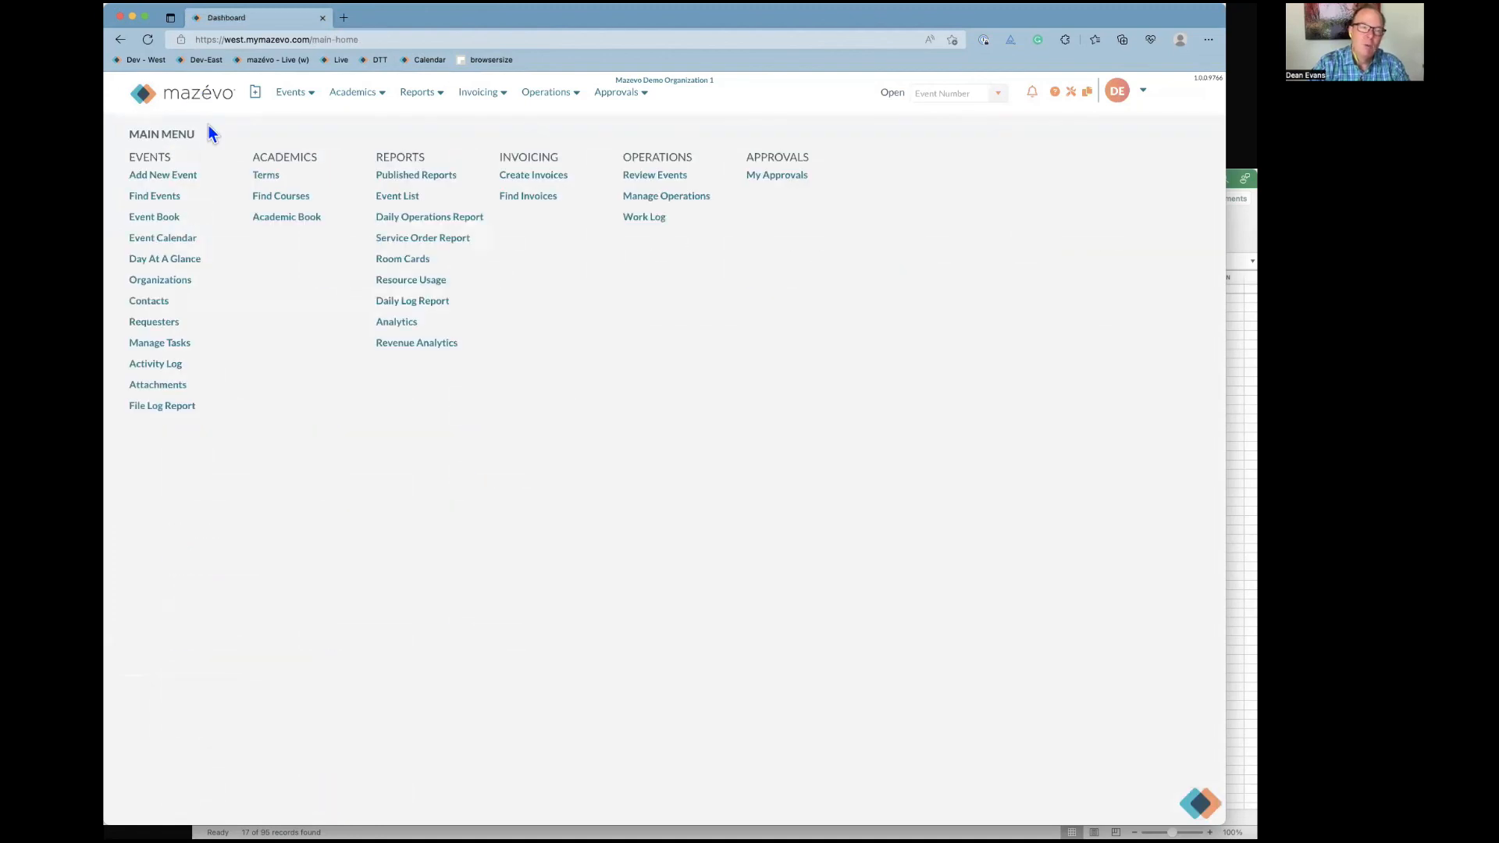
{"action": "left_click", "coordinate": [156, 198]}
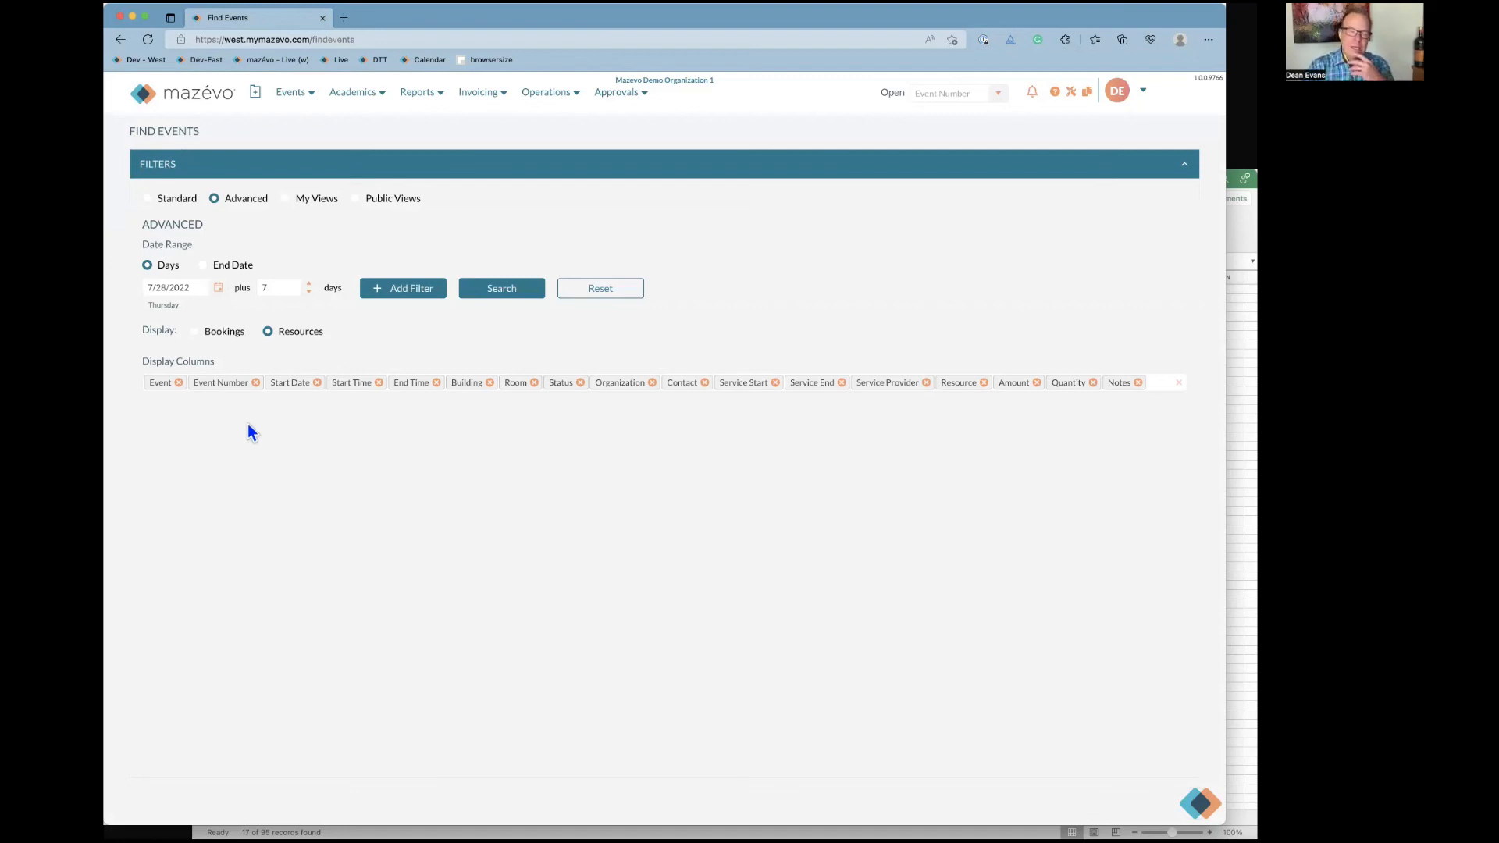
Display bookings in the advanced search, add a Calendar Details filter set to Needs Reviewed, and return to the home page
{"action": "left_click", "coordinate": [227, 343]}
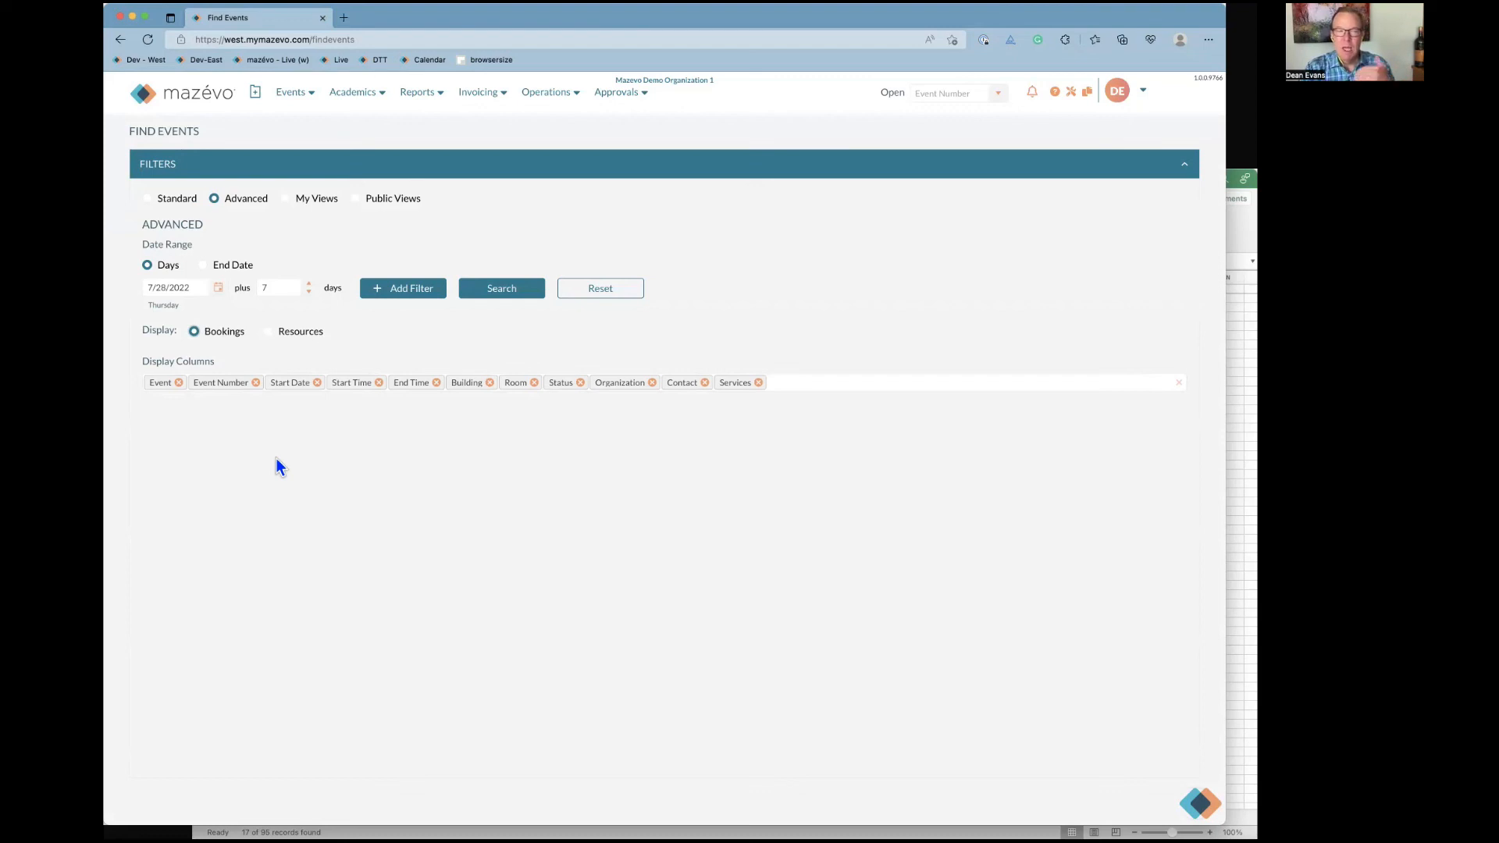
{"action": "left_click", "coordinate": [419, 297]}
{"action": "scroll", "coordinate": [711, 432], "scroll_direction": "down", "scroll_amount": 1}
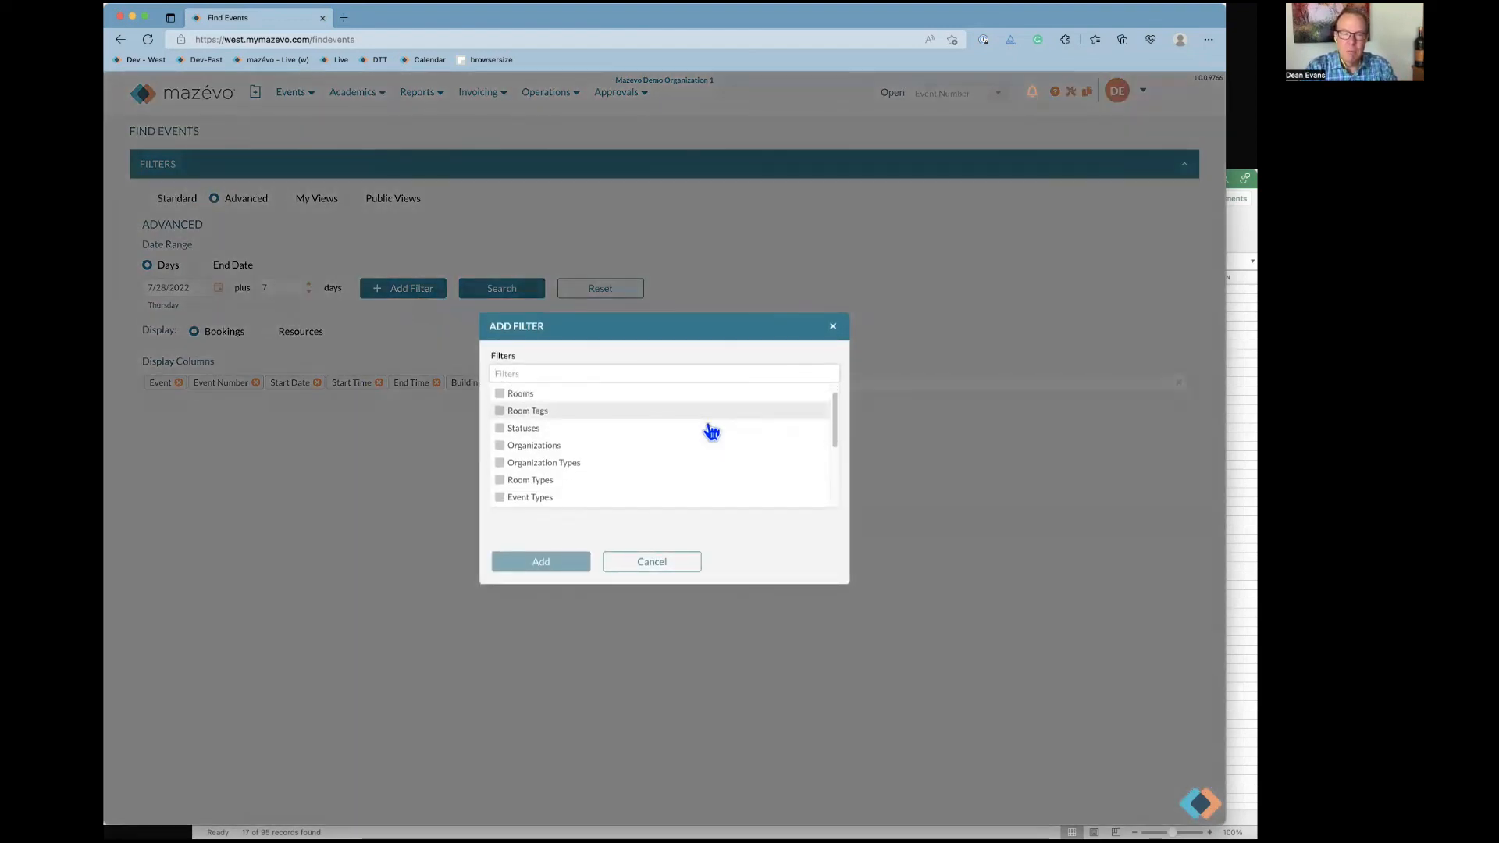
{"action": "scroll", "coordinate": [711, 431], "scroll_direction": "down", "scroll_amount": 5}
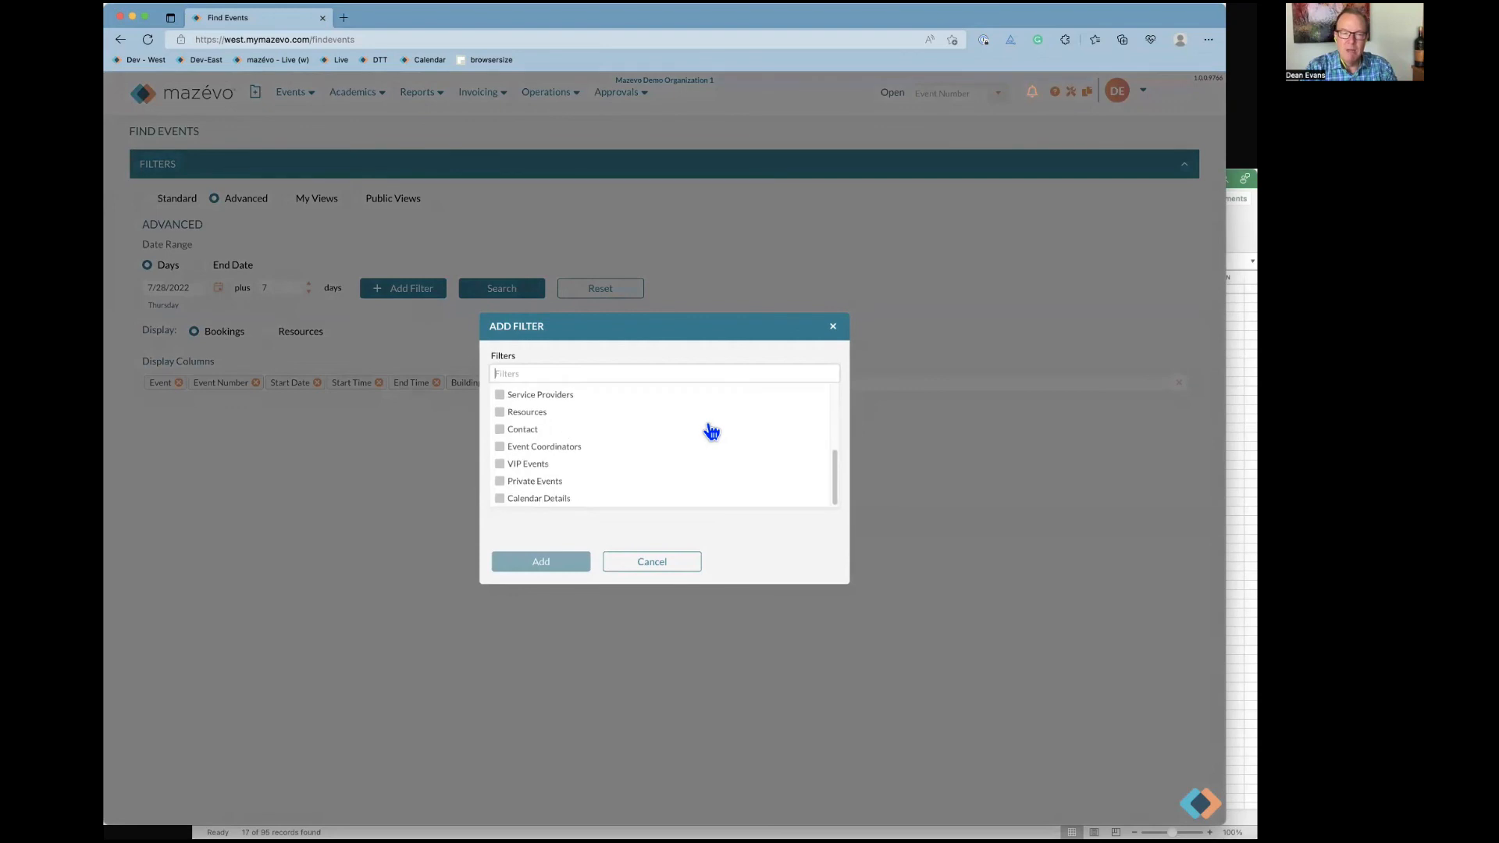
{"action": "left_click", "coordinate": [564, 502]}
{"action": "left_click", "coordinate": [546, 561]}
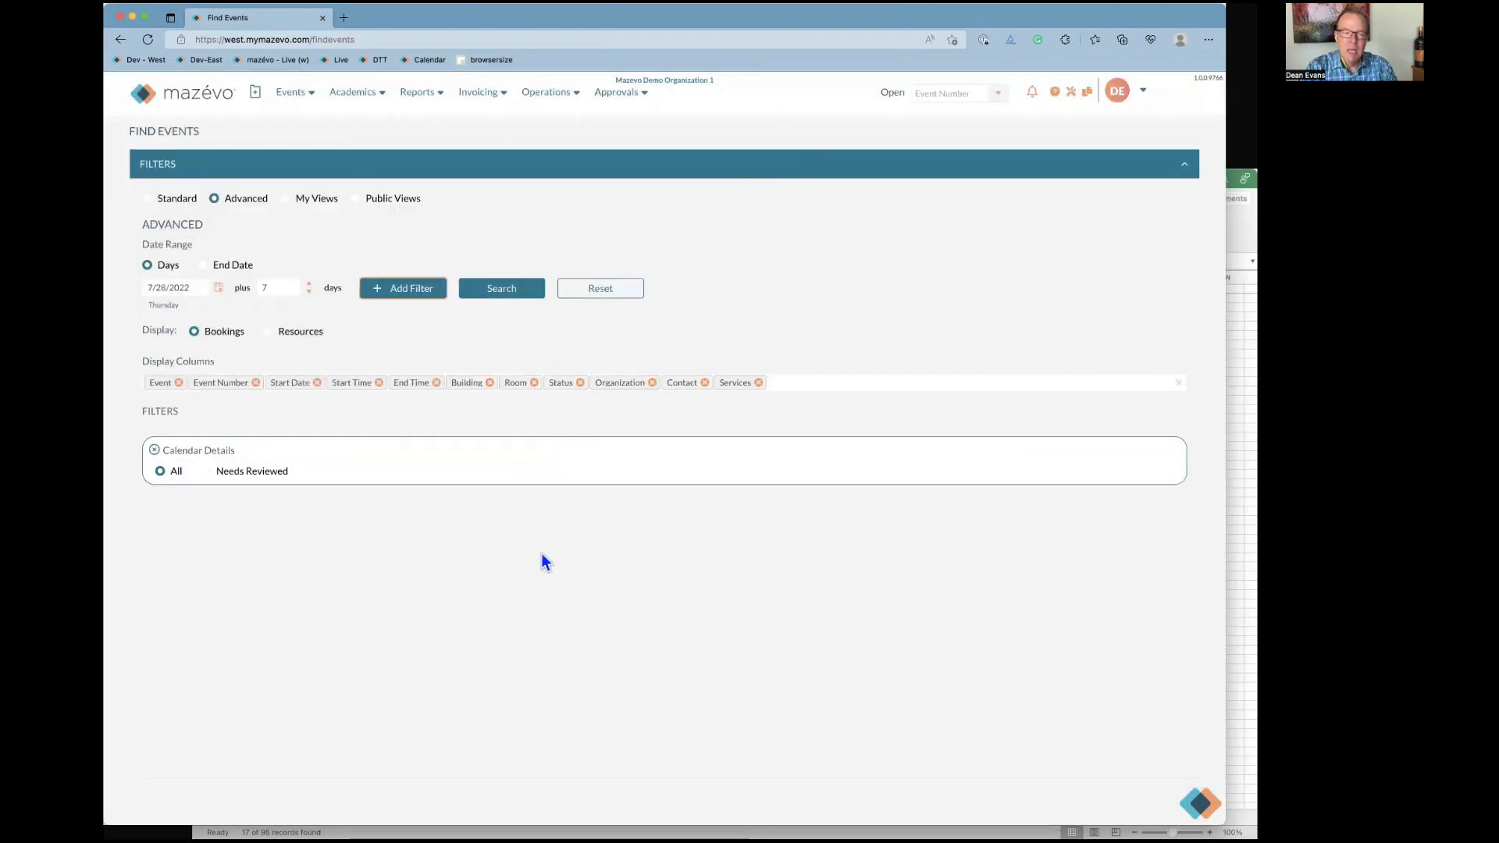
{"action": "left_click", "coordinate": [223, 478]}
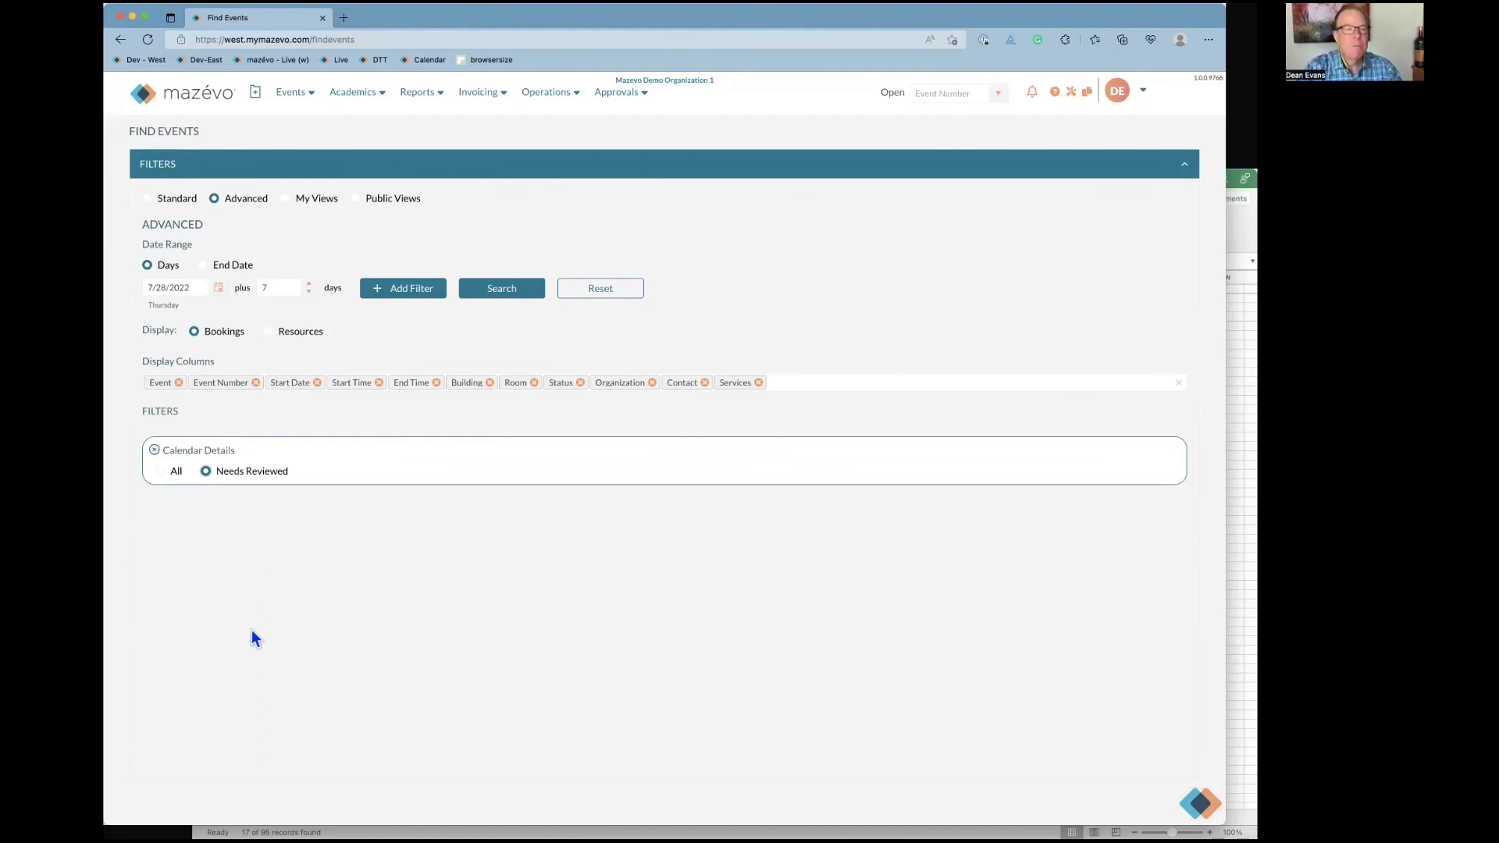
{"action": "left_click", "coordinate": [217, 97]}
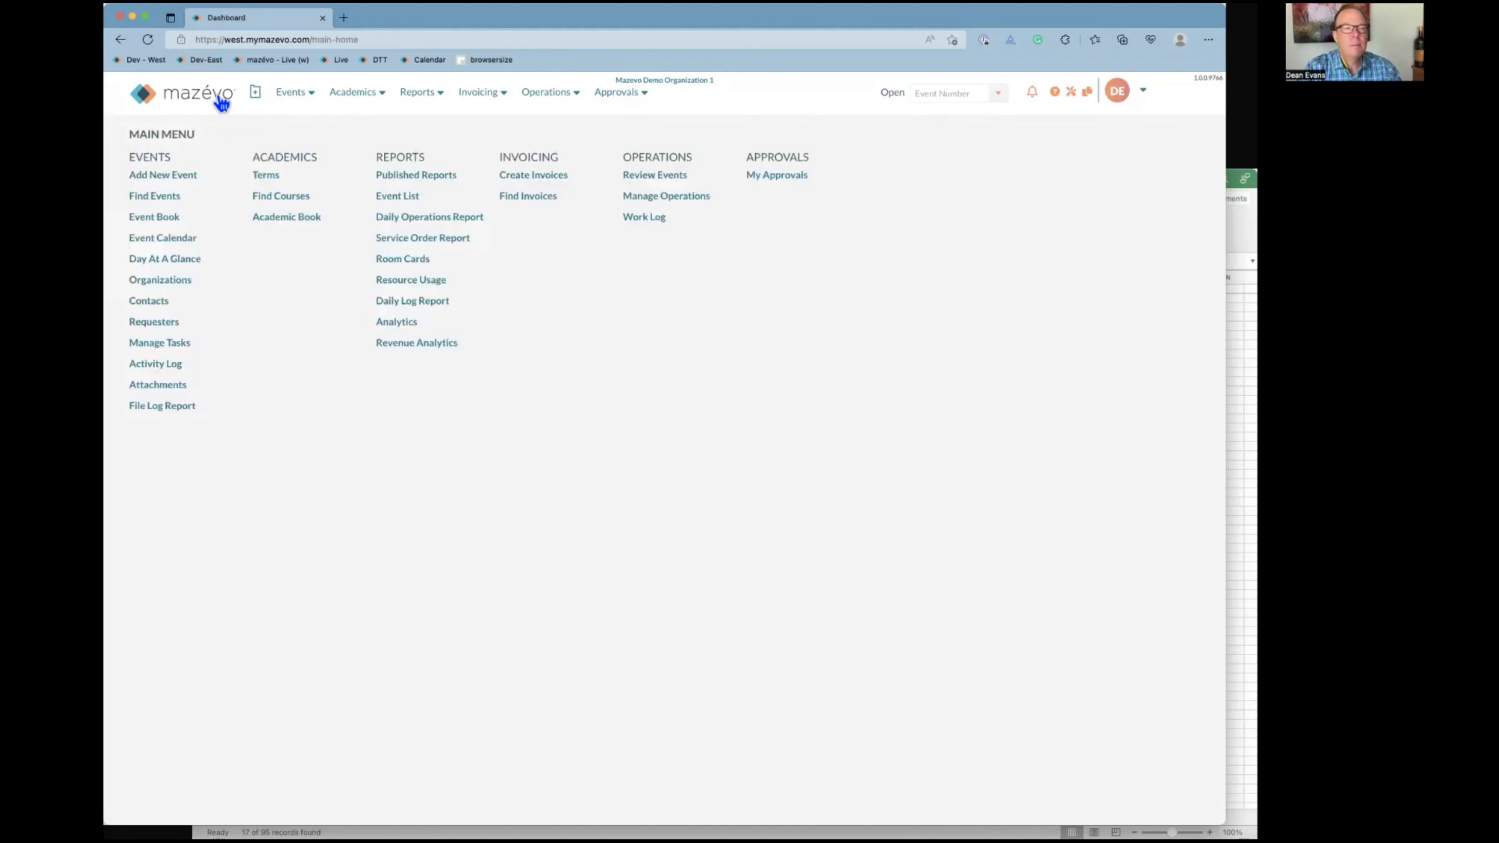